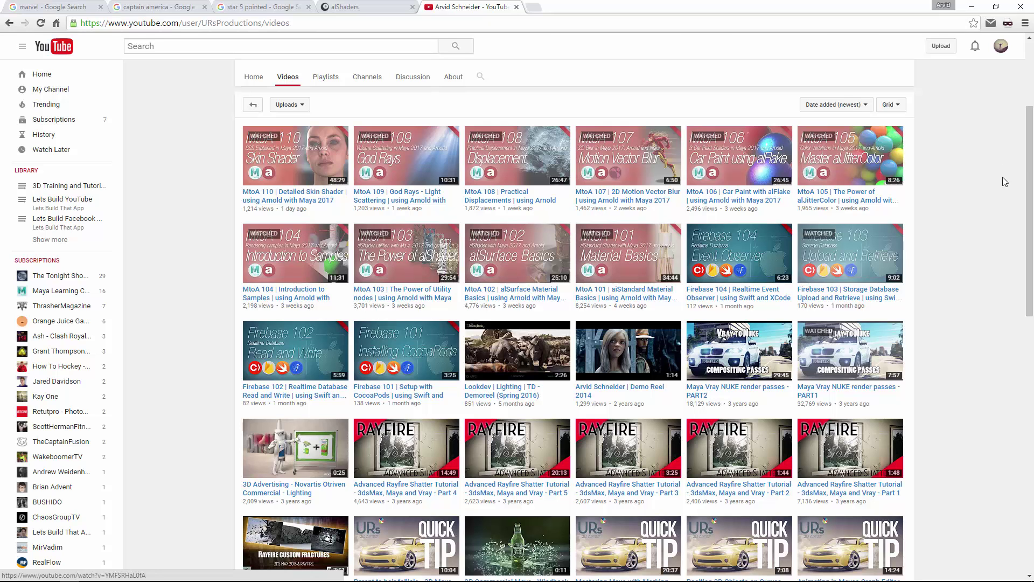
- Look through the channel's uploaded videos on YouTube
scroll(1011, 248, down, 5)
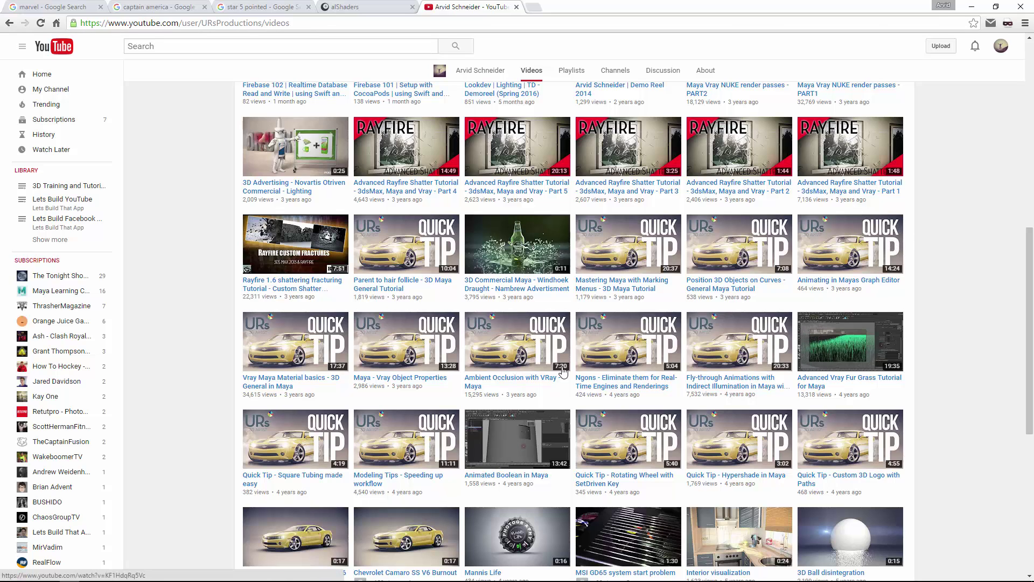
scroll(1032, 365, down, 3)
scroll(1033, 365, up, 15)
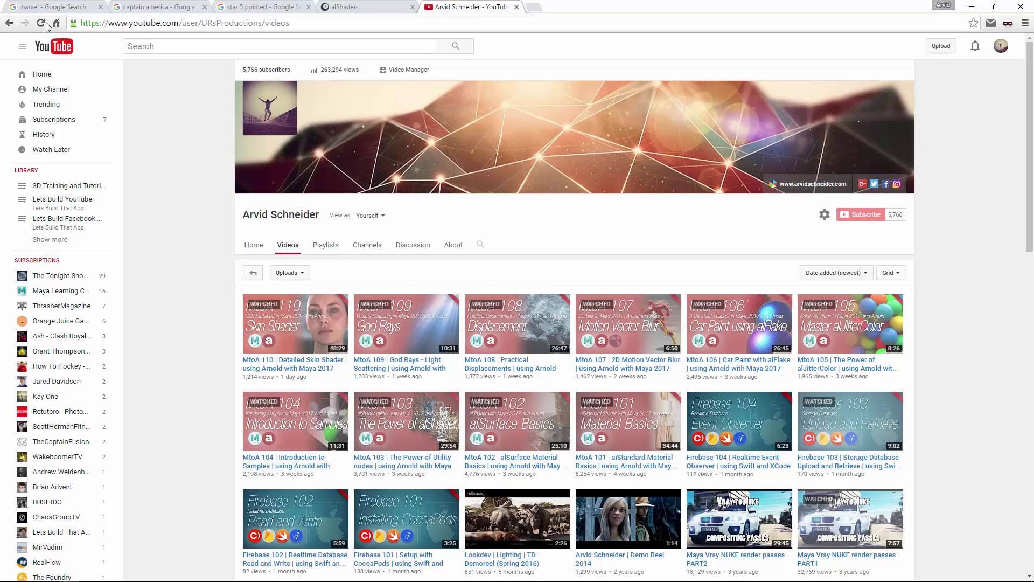
- Review the marvel and captain america image searches and open the large photo of the scratched metal shield as reference
click(60, 9)
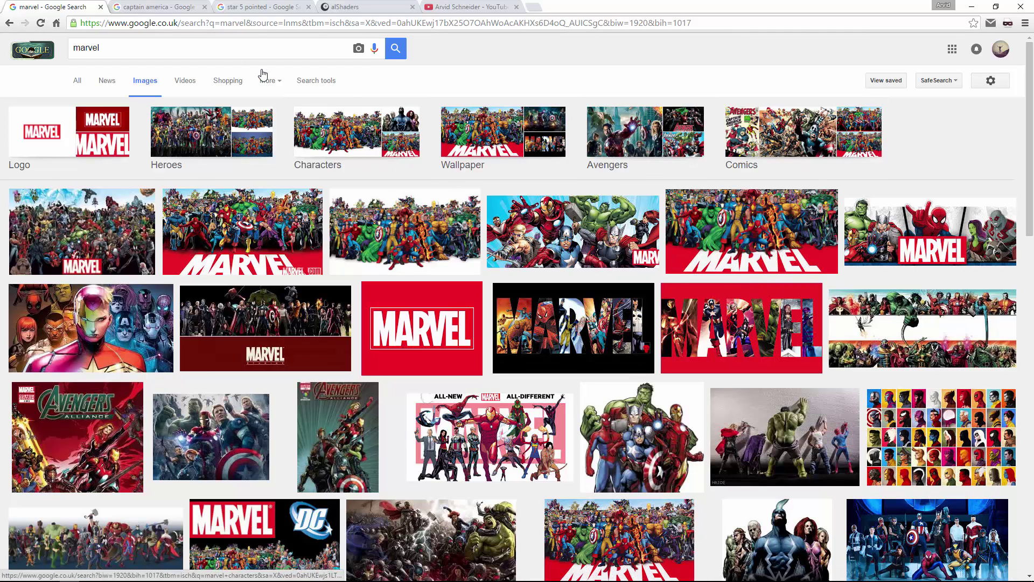
click(153, 9)
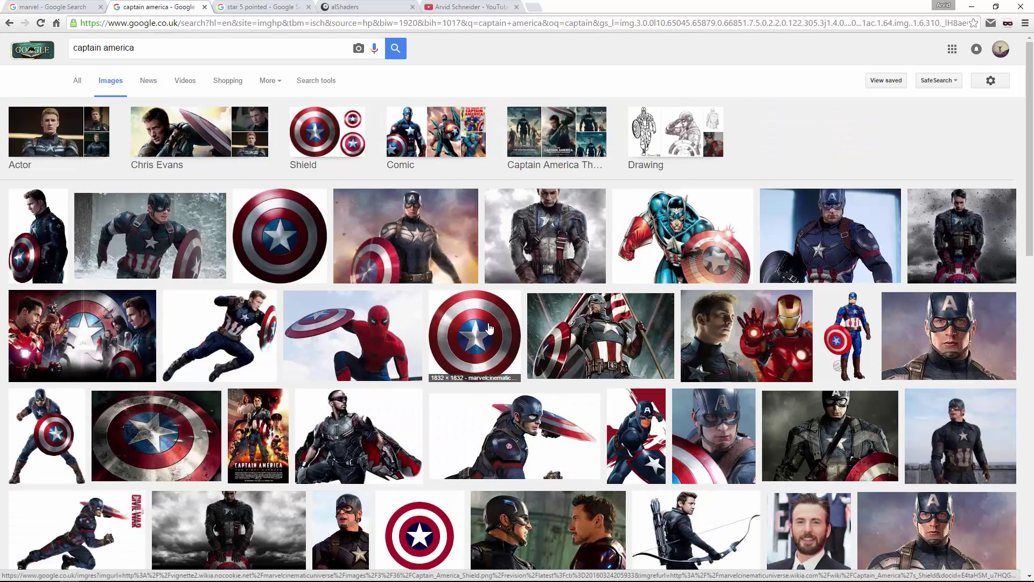
click(165, 439)
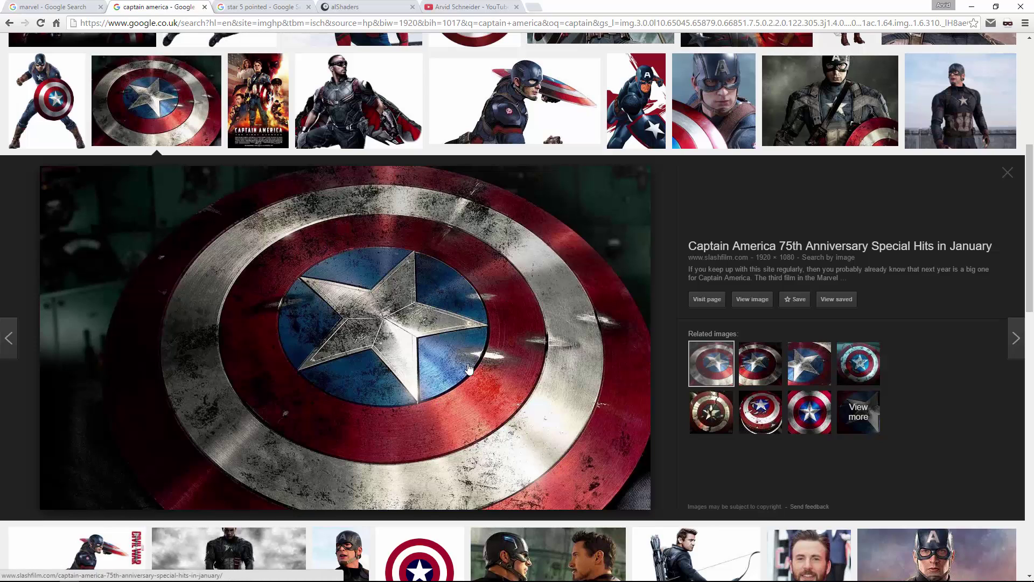
- Switch to Maya and inspect the studio and sunny lights and the __GEO__ group, leaving nothing selected
mouse_move(302, 581)
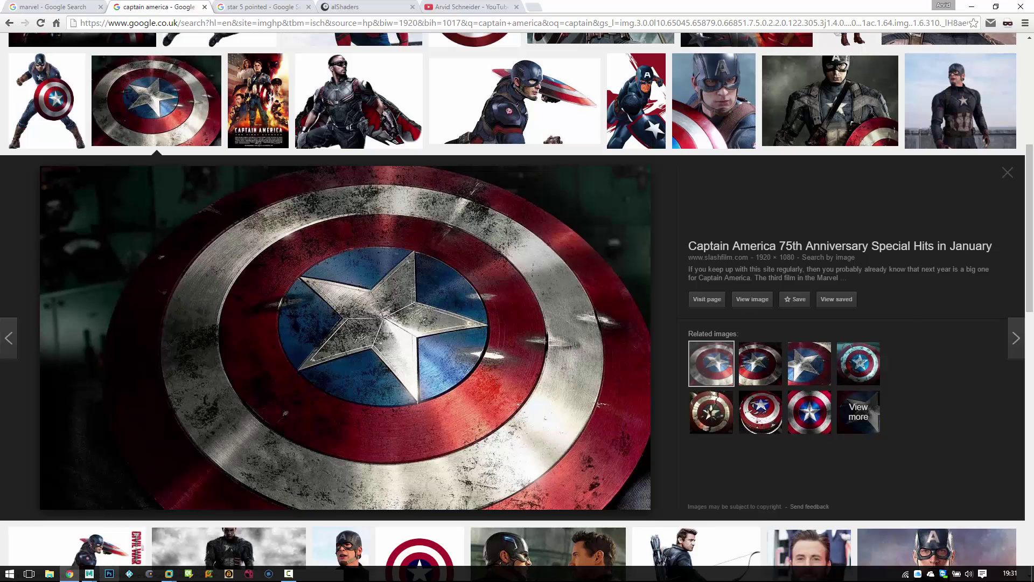
click(90, 573)
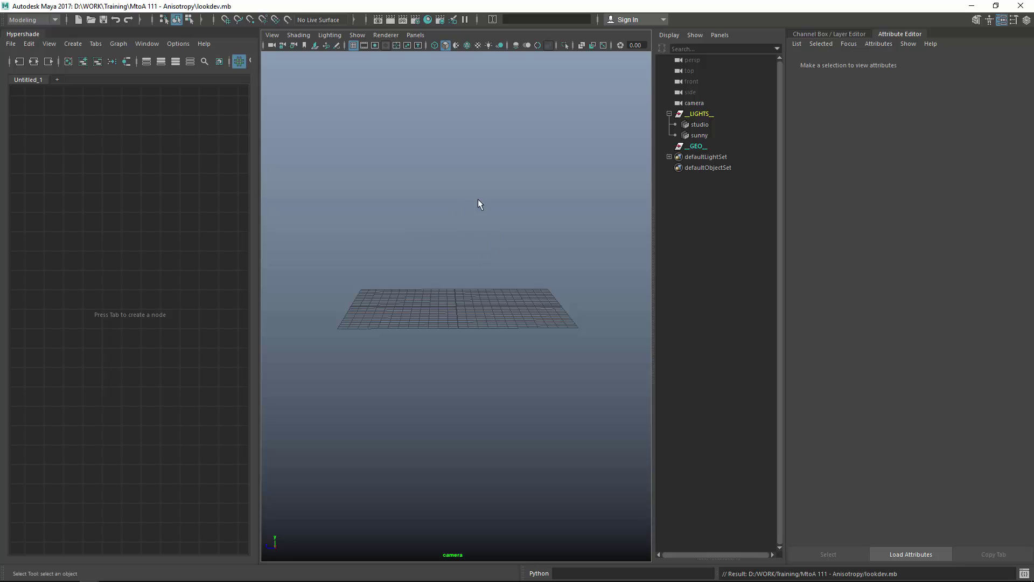
click(703, 125)
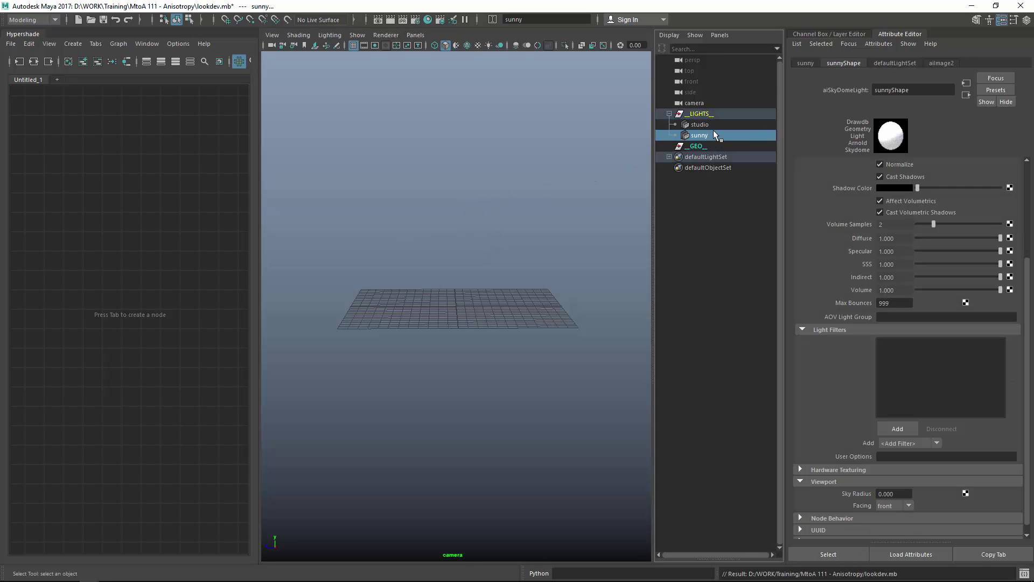
click(705, 136)
click(706, 146)
click(505, 268)
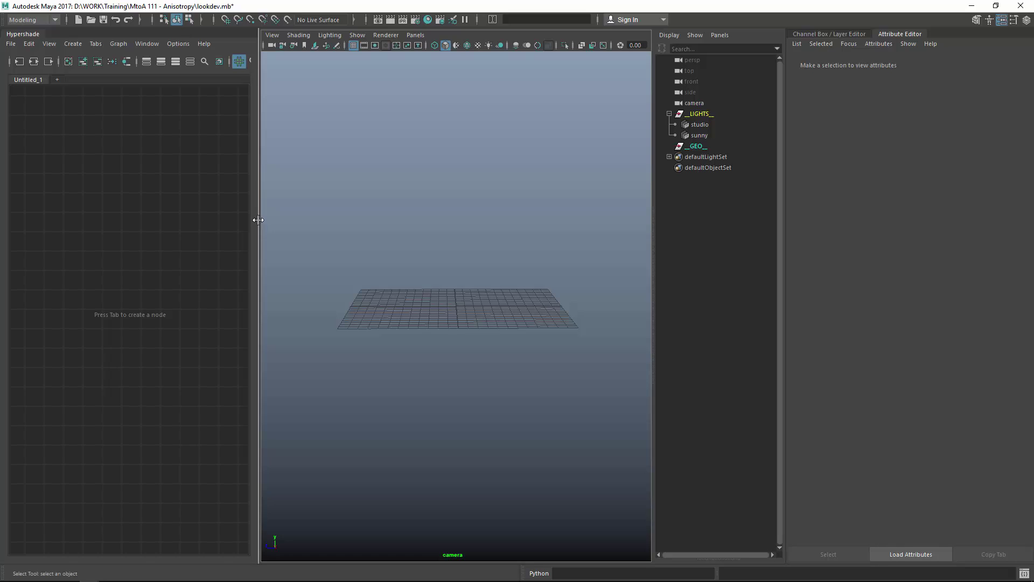
- Narrow the Hypershade area to enlarge the viewport and create a polygon disk at the grid's center
drag(259, 224, 242, 225)
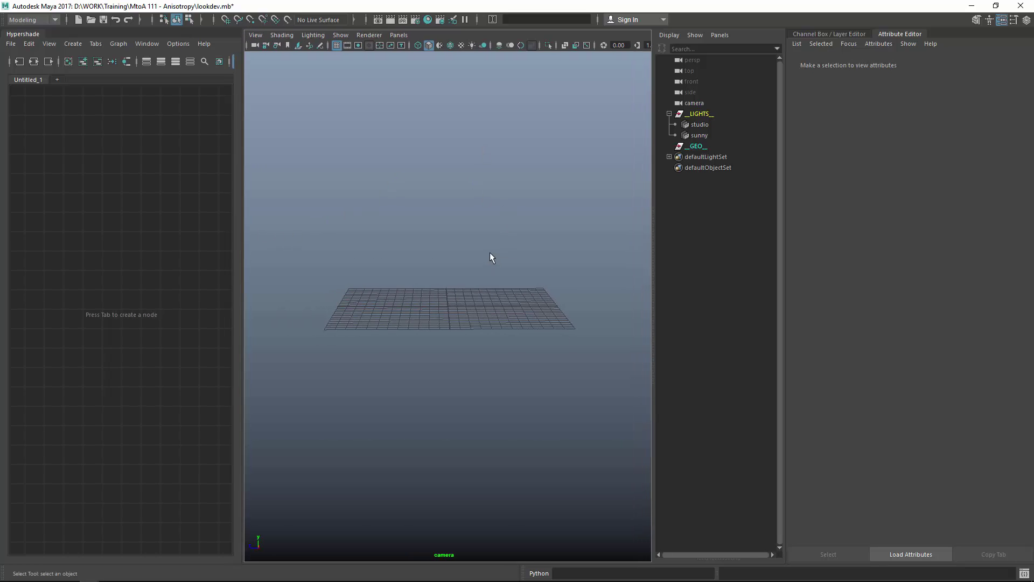
alt+drag(491, 257, 489, 265)
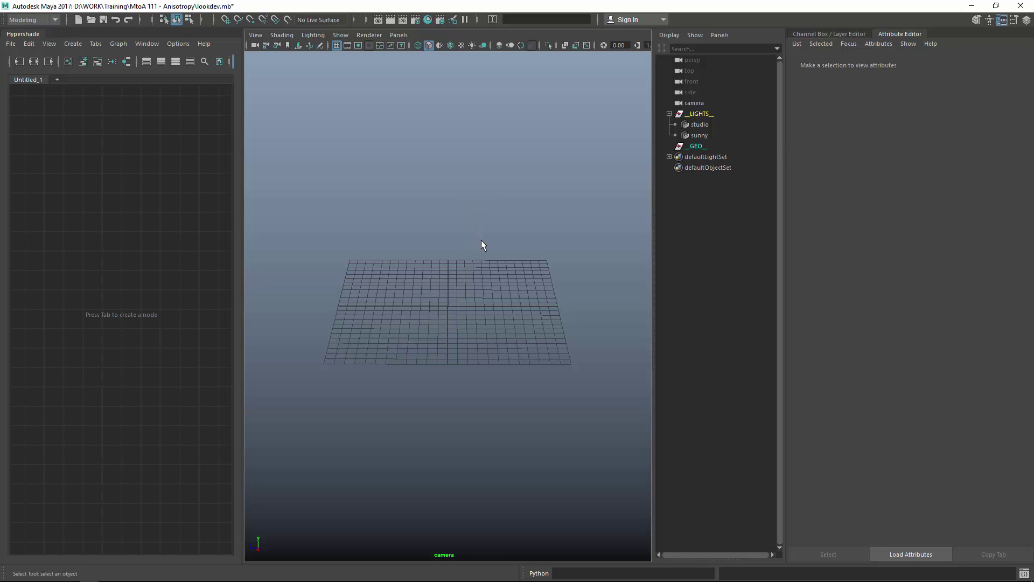
mouse_move(460, 275)
alt+mouse_down()
mouse_move(453, 267)
mouse_move(503, 271)
mouse_move(474, 265)
mouse_move(480, 274)
alt+mouse_up()
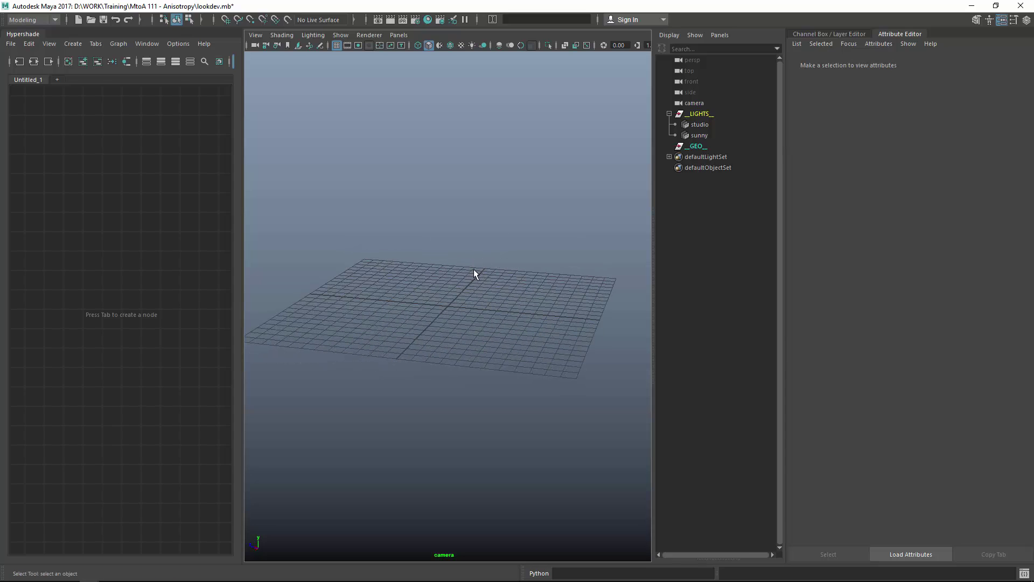
alt+drag(468, 268, 446, 256)
key(space)
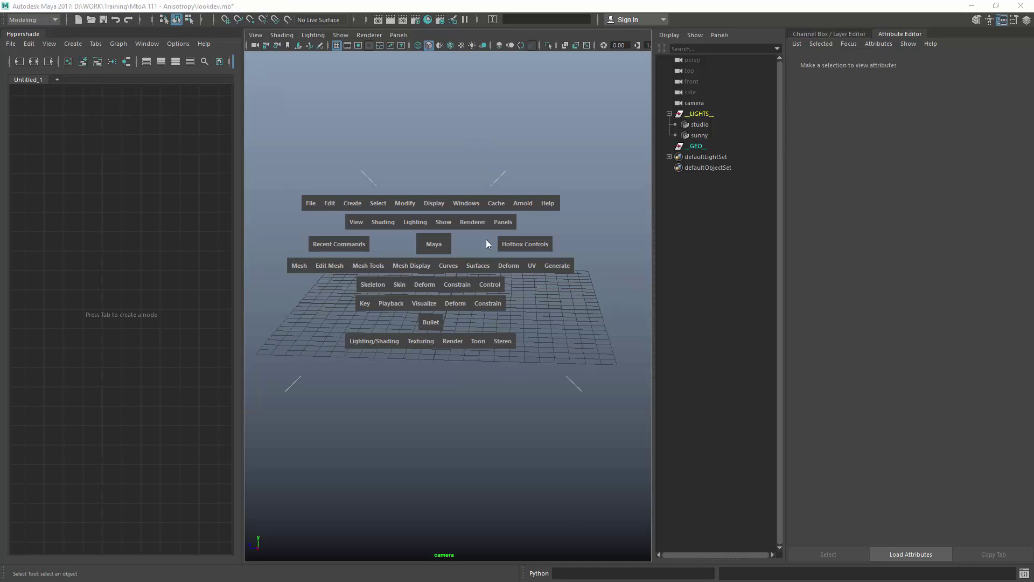
shift+right_click(451, 261)
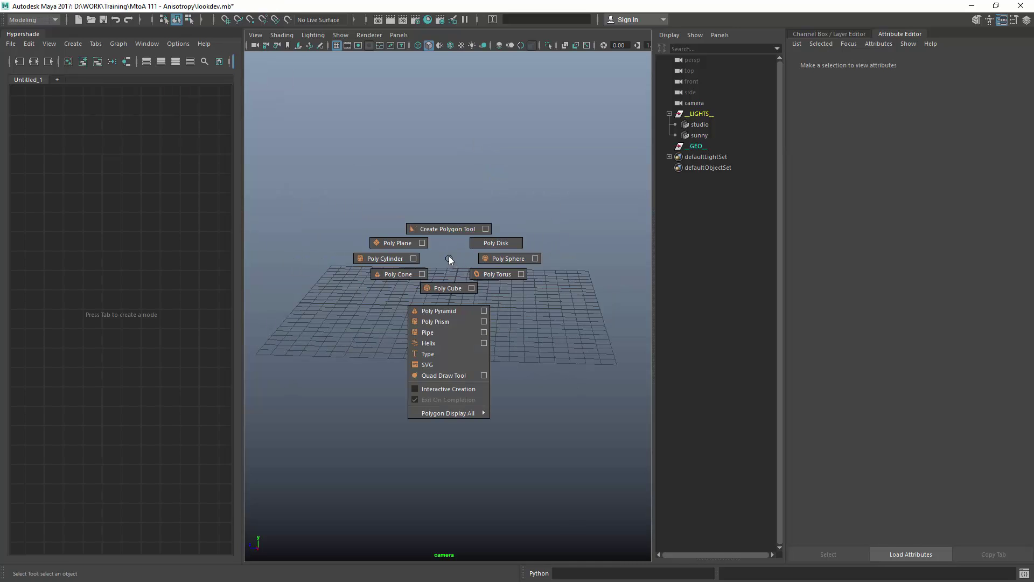
click(496, 243)
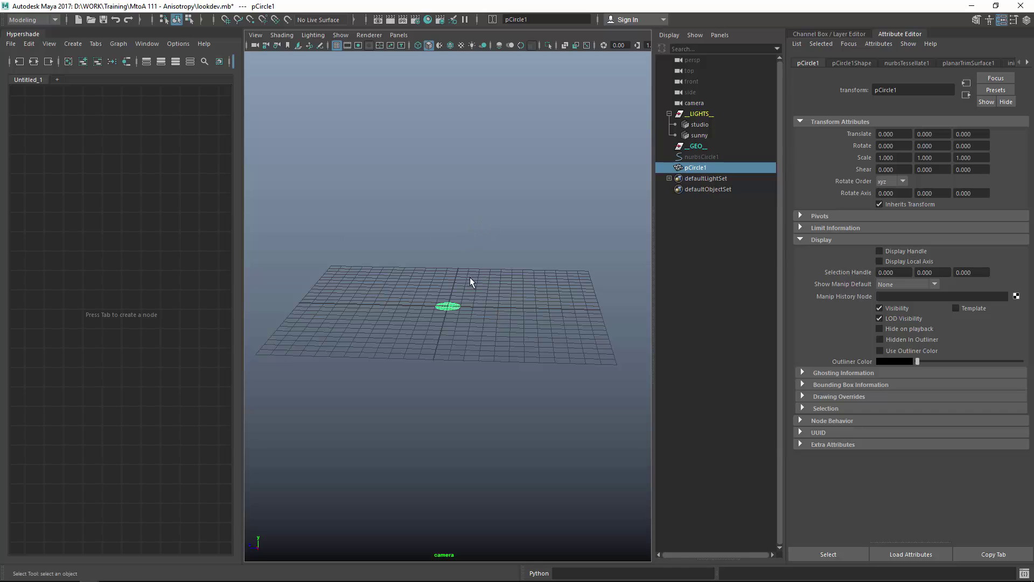
- Set the disk's Scale X, Y and Z to 10
scroll(459, 300, down, 3)
alt+drag(460, 300, 468, 303)
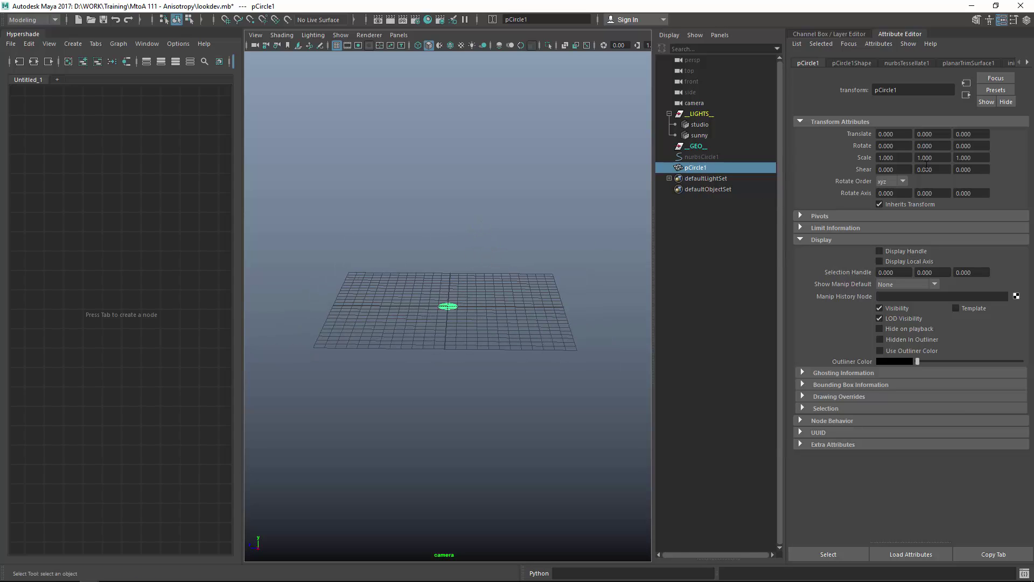
click(843, 35)
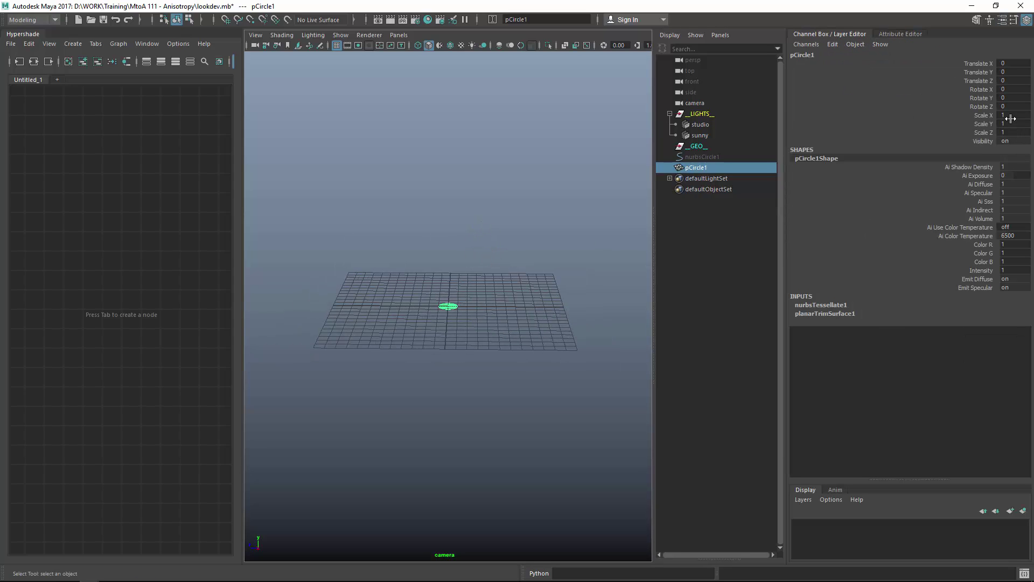
drag(1005, 116, 1009, 135)
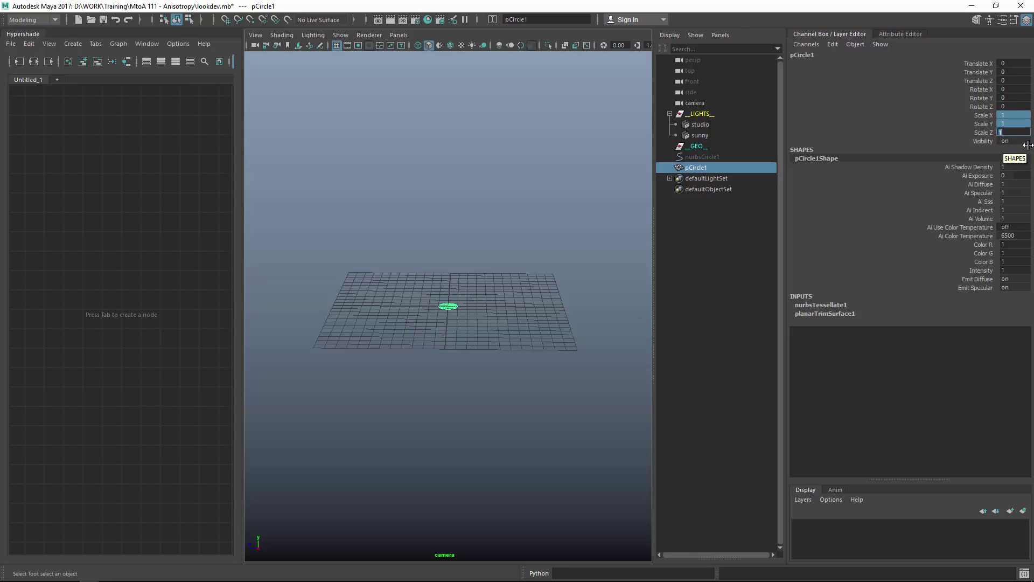
key(Return)
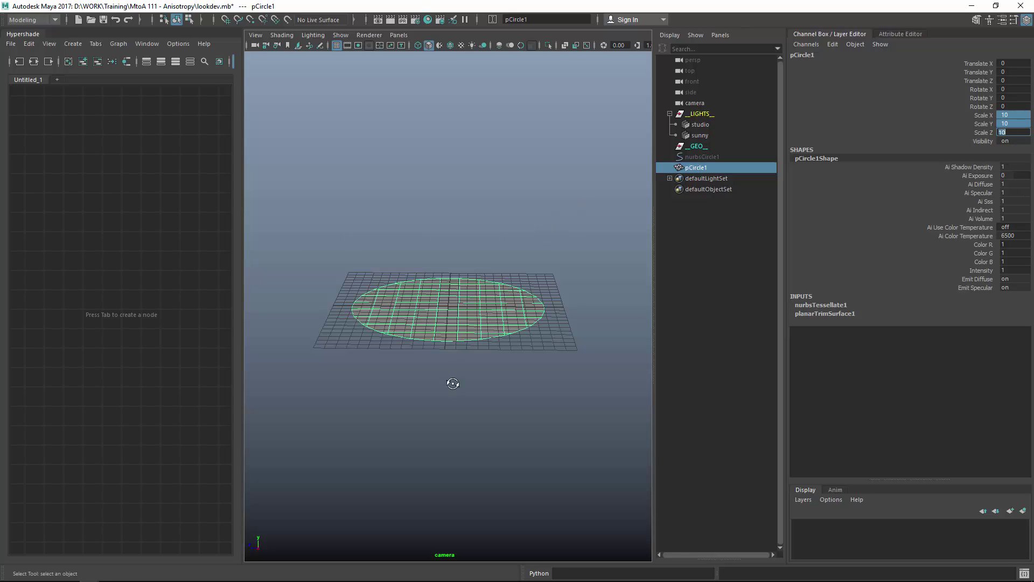
- Set the disk's Scale X, Y and Z to 50
alt+drag(453, 383, 480, 346)
drag(983, 117, 1007, 129)
text(50)
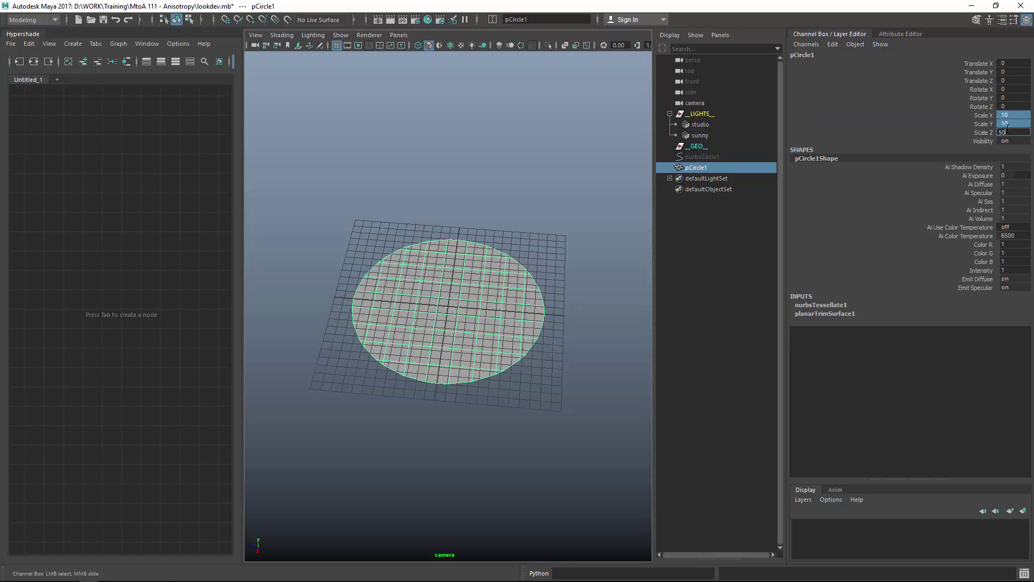
key(Return)
alt+right_drag(522, 271, 483, 281)
mouse_move(483, 282)
alt+mouse_down()
mouse_move(522, 264)
mouse_move(495, 272)
alt+mouse_up()
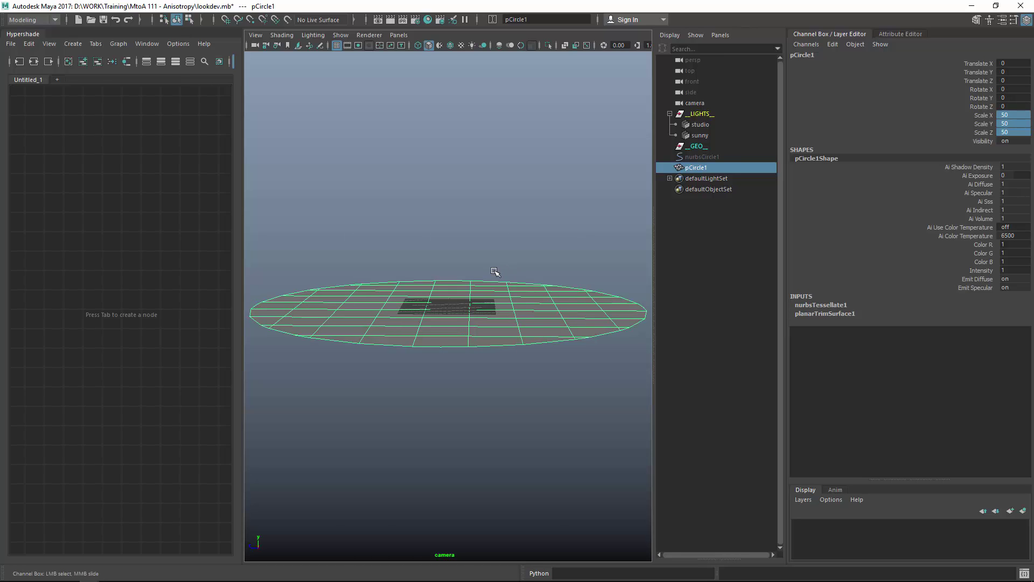
- Expand the advanced and general tessellation options of the disk's nurbsTessellate node
click(898, 34)
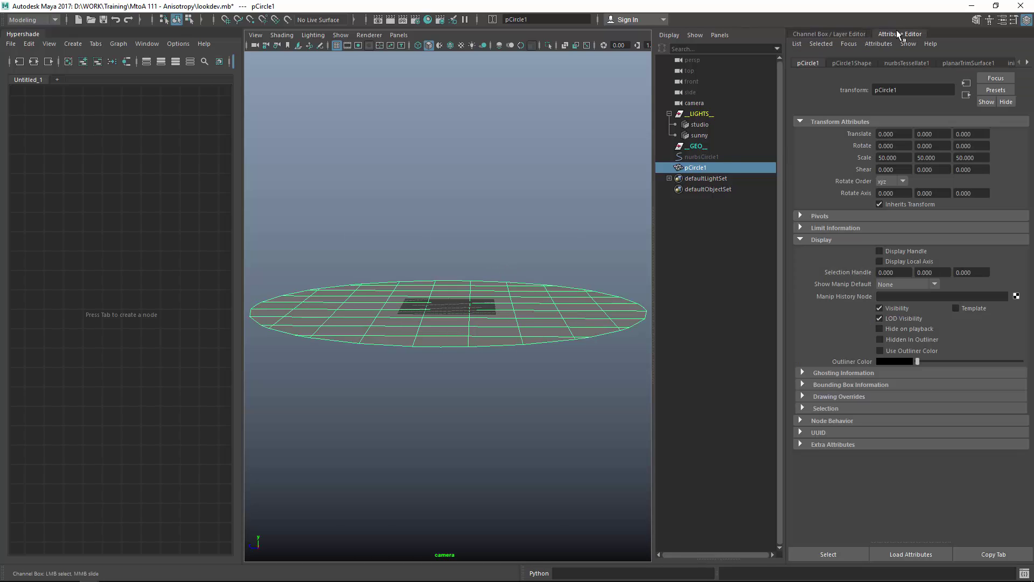
click(908, 64)
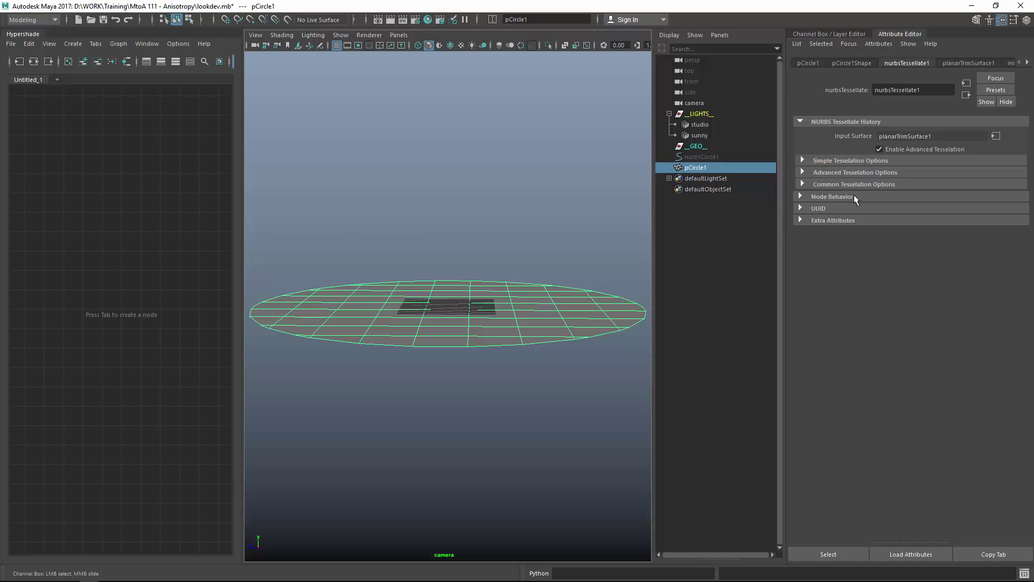
click(960, 63)
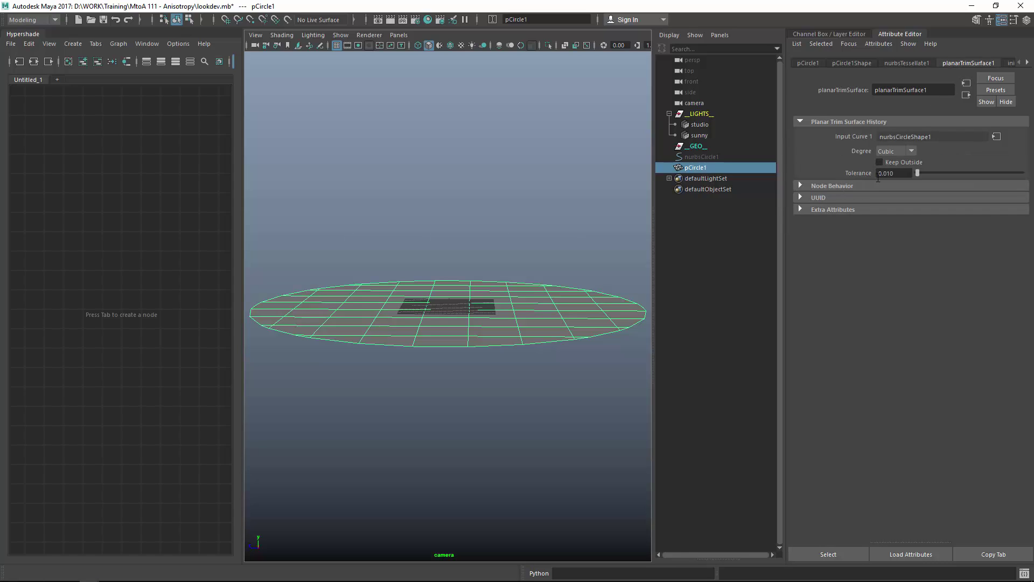
click(908, 63)
click(838, 185)
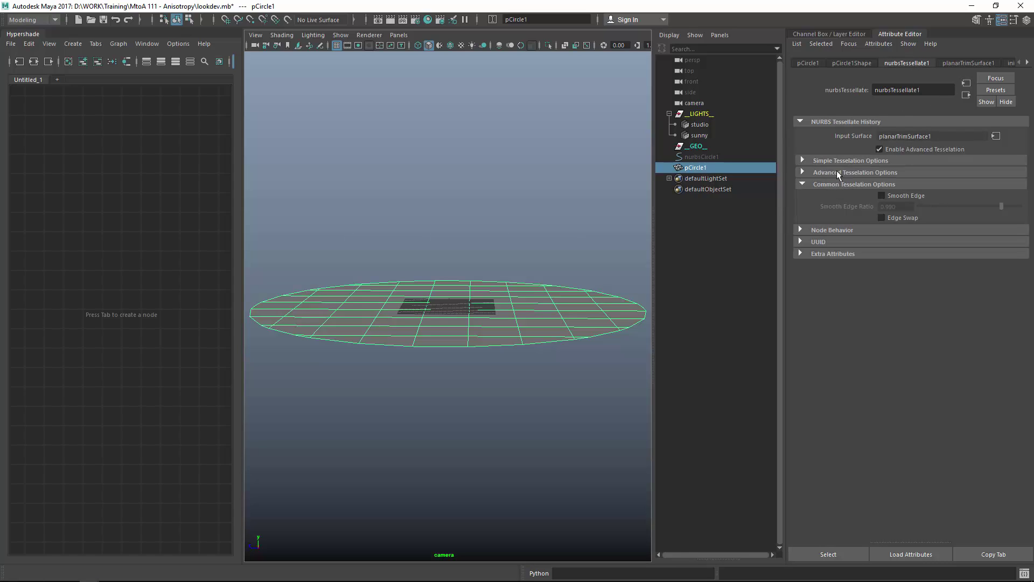
click(838, 173)
click(837, 161)
click(835, 160)
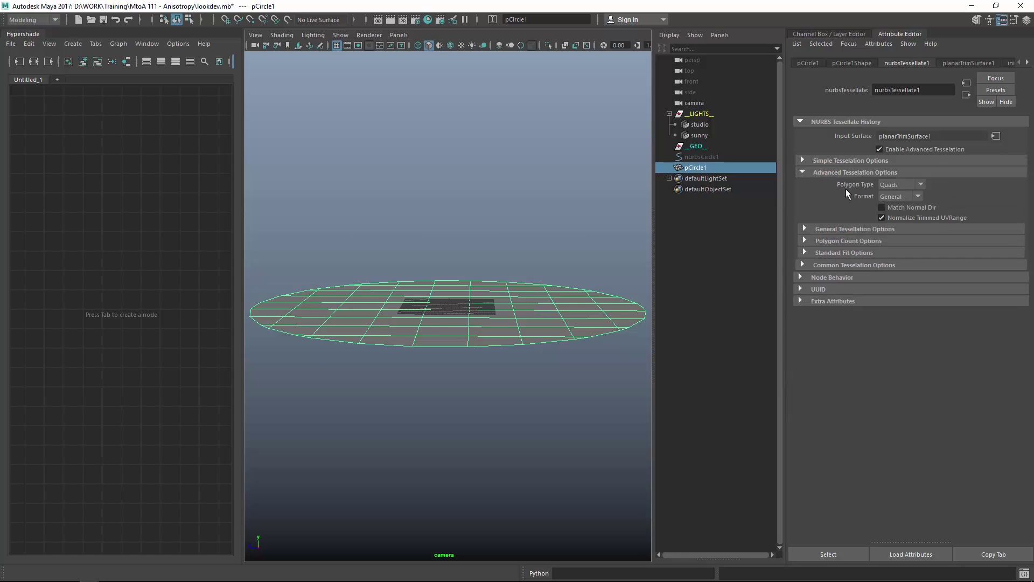
click(844, 229)
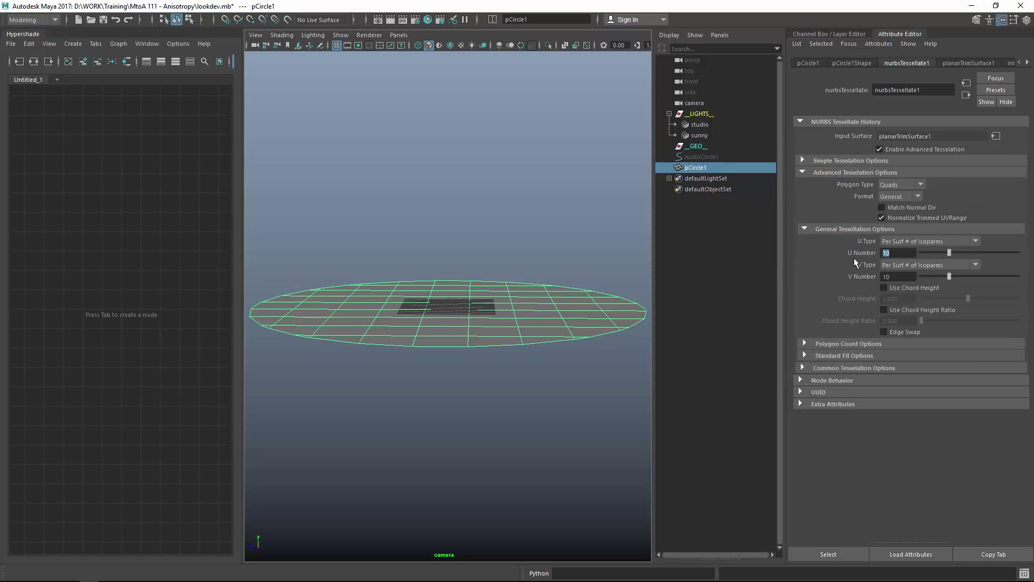
- Set the disk's U Number and V Number tessellation to 50
text(50)
key(Return)
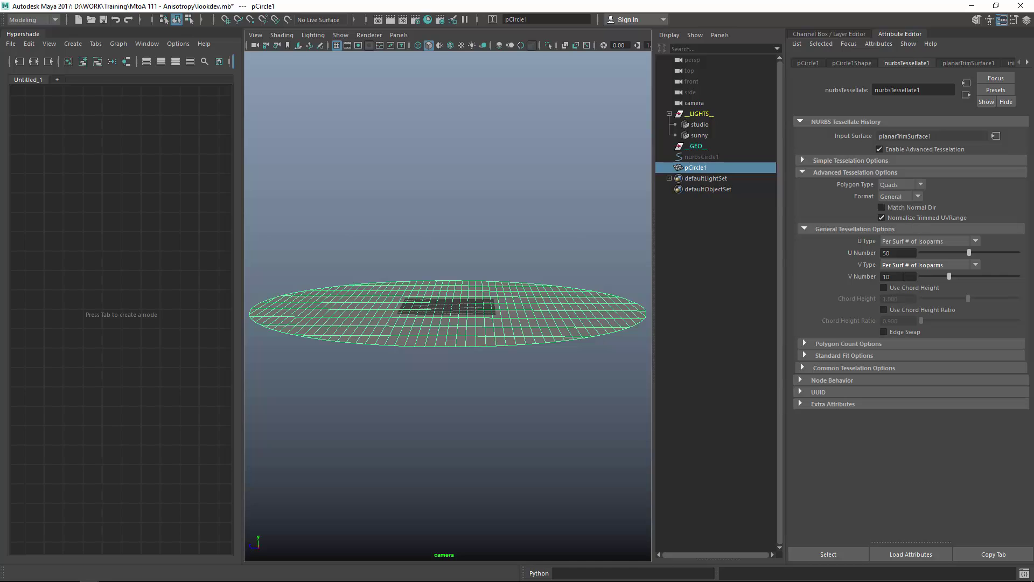
text(50)
key(Return)
- Set the disk's U Number and V Number tessellation to 100
alt+drag(498, 302, 504, 342)
text(100)
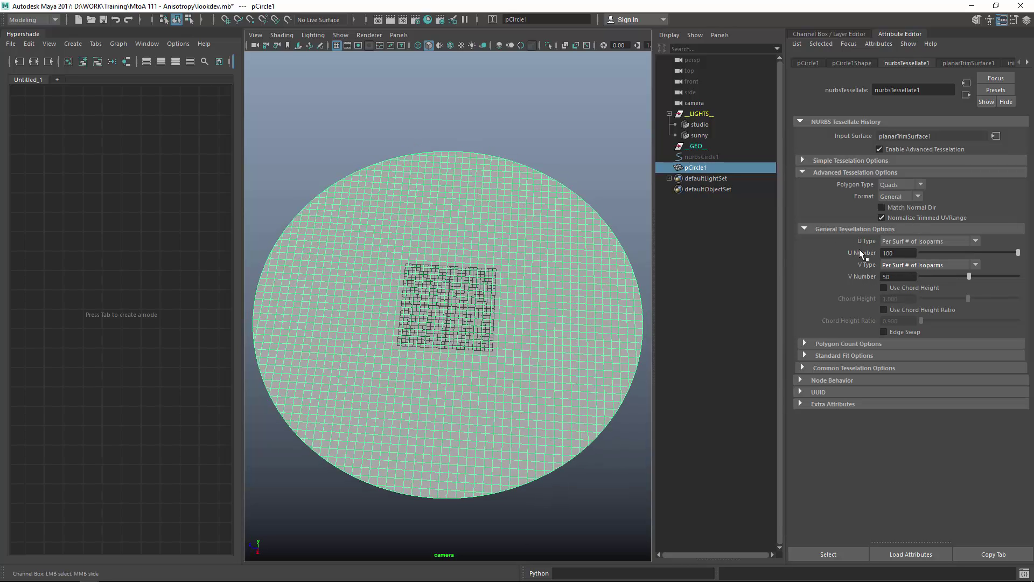
key(Tab)
key(Return)
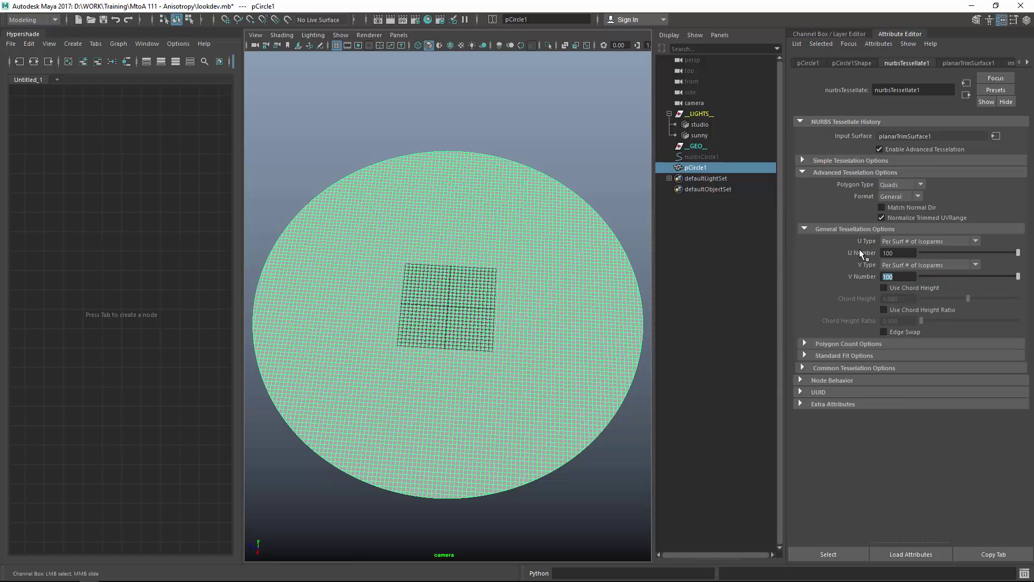
- Delete the disk's construction history
click(596, 154)
click(529, 272)
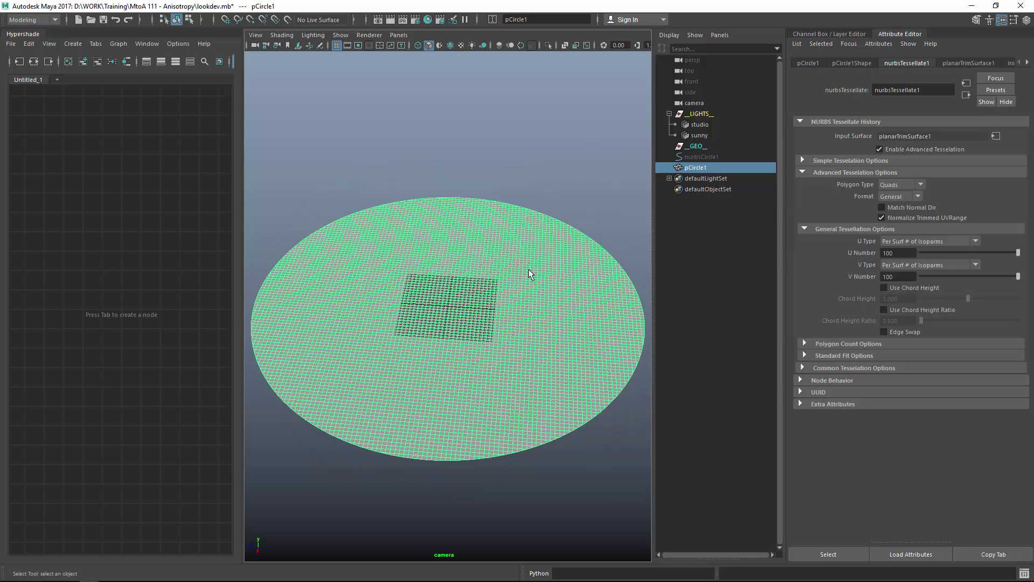
key(alt+shift+d)
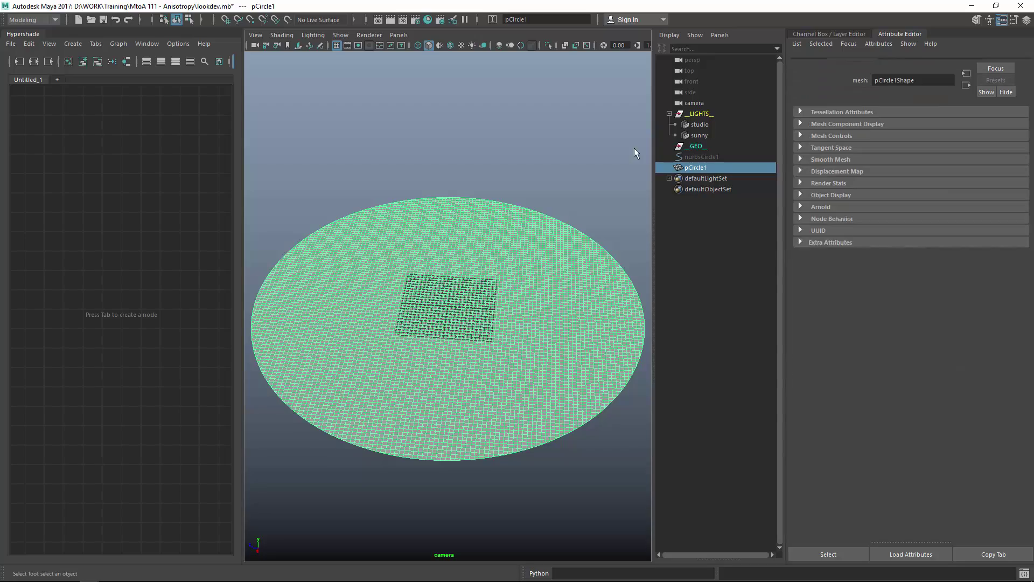
mouse_move(490, 296)
alt+mouse_down()
mouse_move(486, 267)
mouse_move(487, 295)
alt+mouse_up()
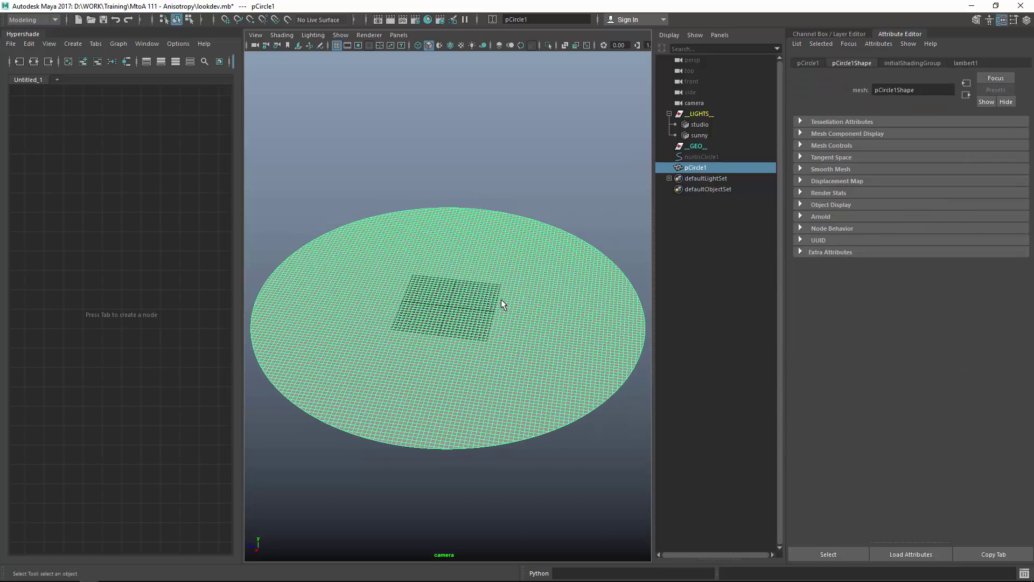
- Select the vertices at the very centre of the disk and turn on soft selection
right_drag(501, 300, 433, 315)
alt+drag(461, 305, 462, 348)
alt+right_drag(462, 348, 587, 329)
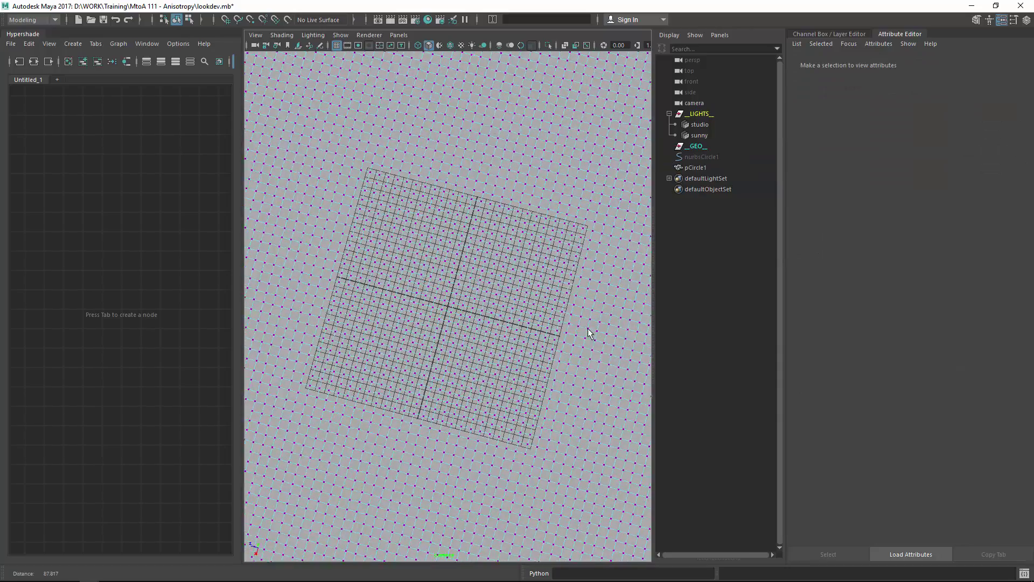
scroll(478, 326, up, 3)
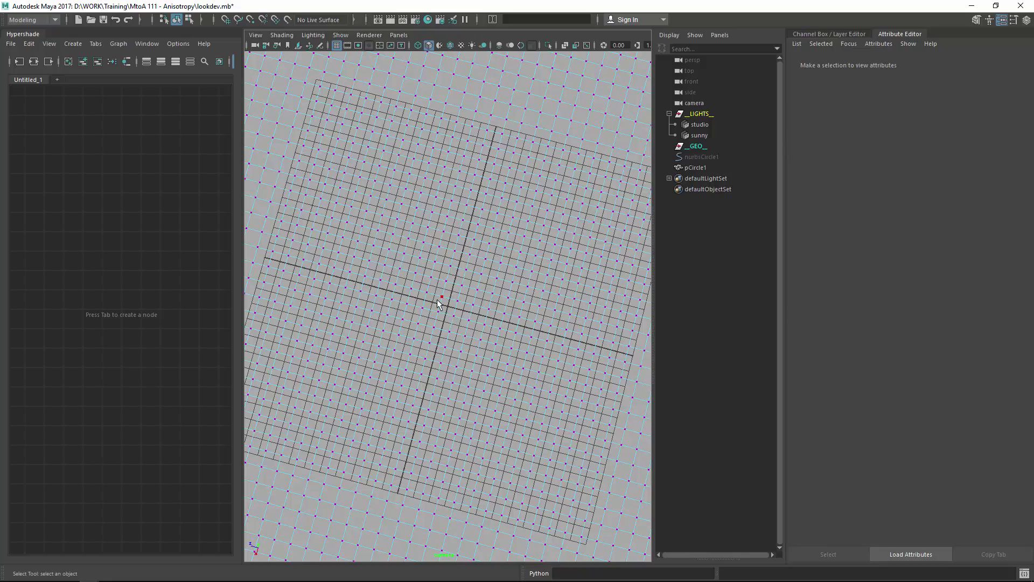
drag(429, 291, 461, 319)
alt+right_drag(534, 292, 406, 283)
alt+drag(406, 282, 485, 300)
alt+right_drag(485, 300, 468, 318)
key(b)
- Try to raise the disk's centre vertices about 15 cm in Y with the current soft-selection falloff
alt+drag(499, 295, 622, 332)
alt+drag(465, 376, 451, 252)
key(w)
drag(448, 274, 487, 223)
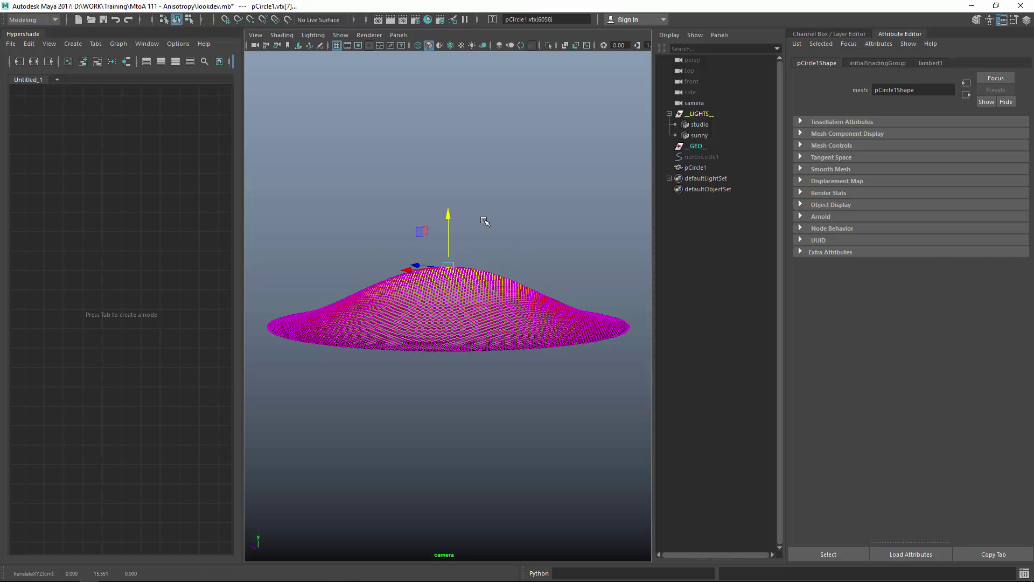
key(ctrl+z)
- Widen the soft-selection falloff across the whole disk and raise its centre vertices about 40 cm in Y to form a dome
key(b)
drag(447, 313, 795, 289)
middle_drag(508, 259, 519, 122)
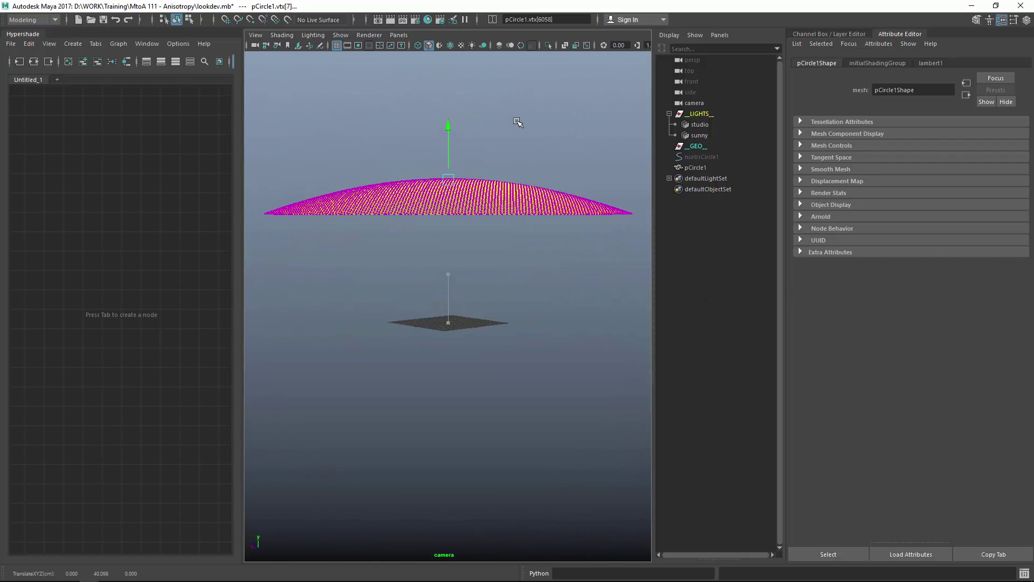
alt+drag(512, 132, 500, 182)
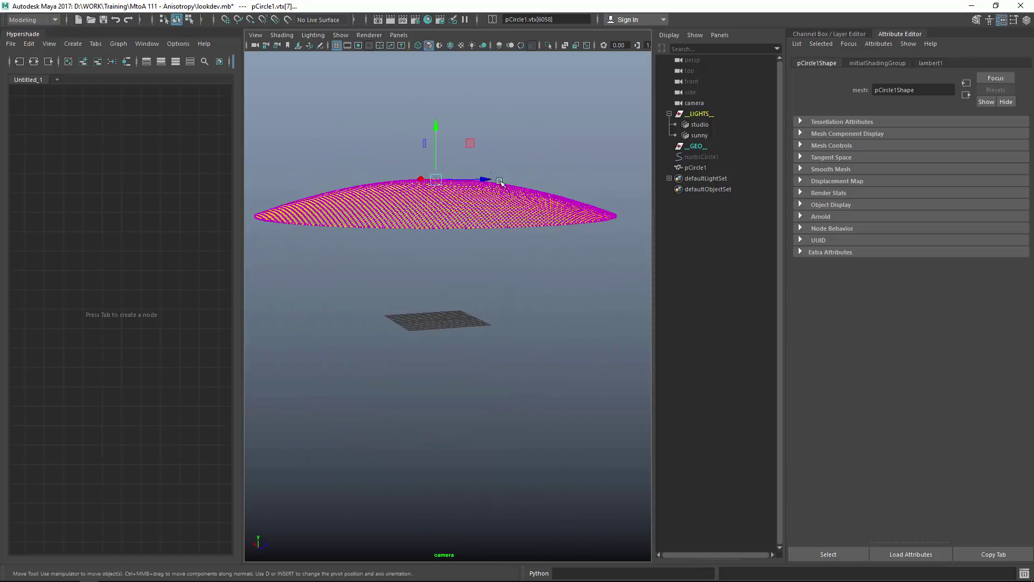
alt+drag(430, 186, 437, 207)
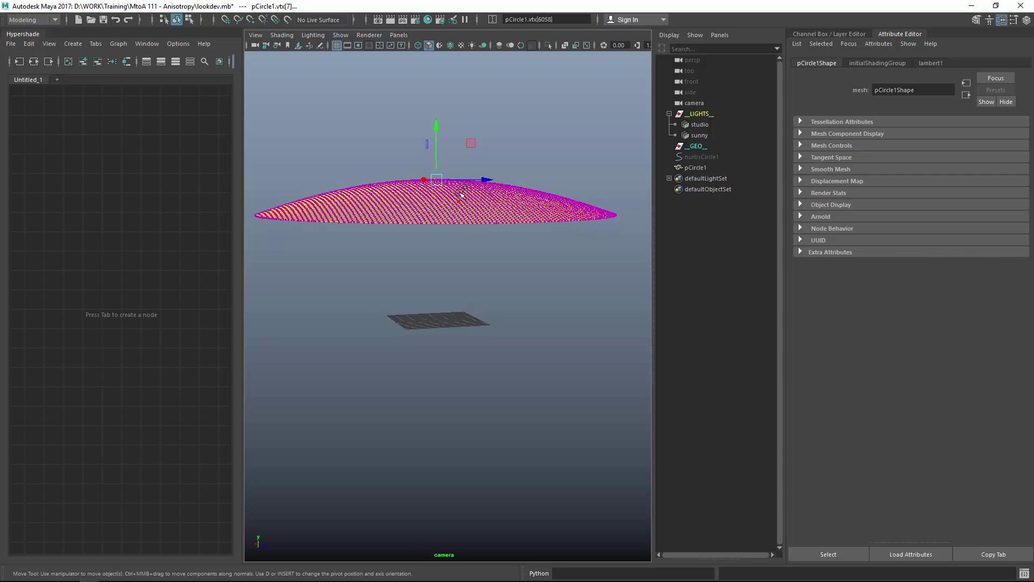
- Return to object mode, select the domed disk and center its pivot
key(F8)
click(503, 155)
click(484, 208)
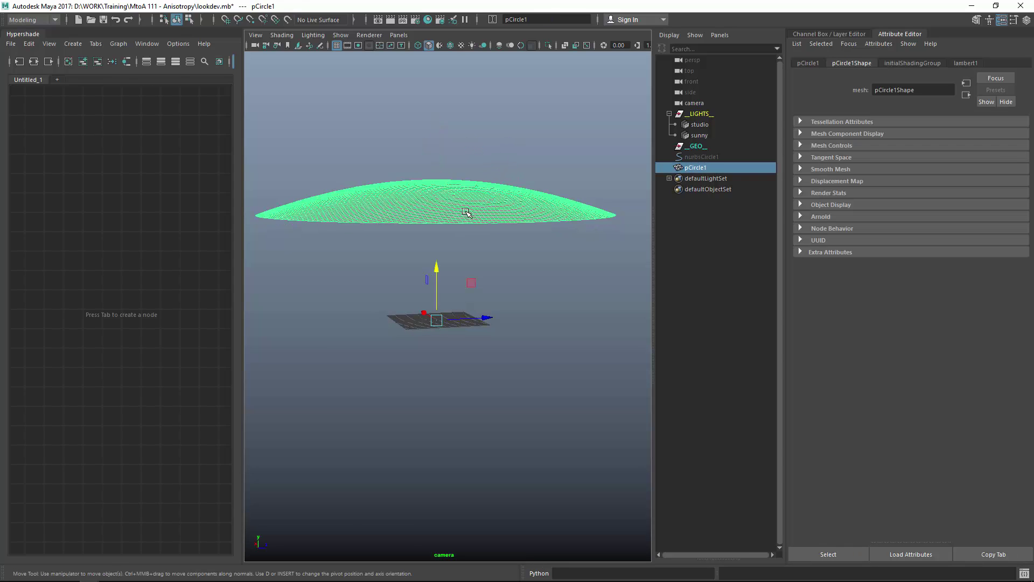
key(space)
drag(434, 175, 515, 280)
- Rotate the domed disk upright so its bulge faces positive Z, and move it back along Z
key(e)
click(555, 203)
click(445, 278)
key(w)
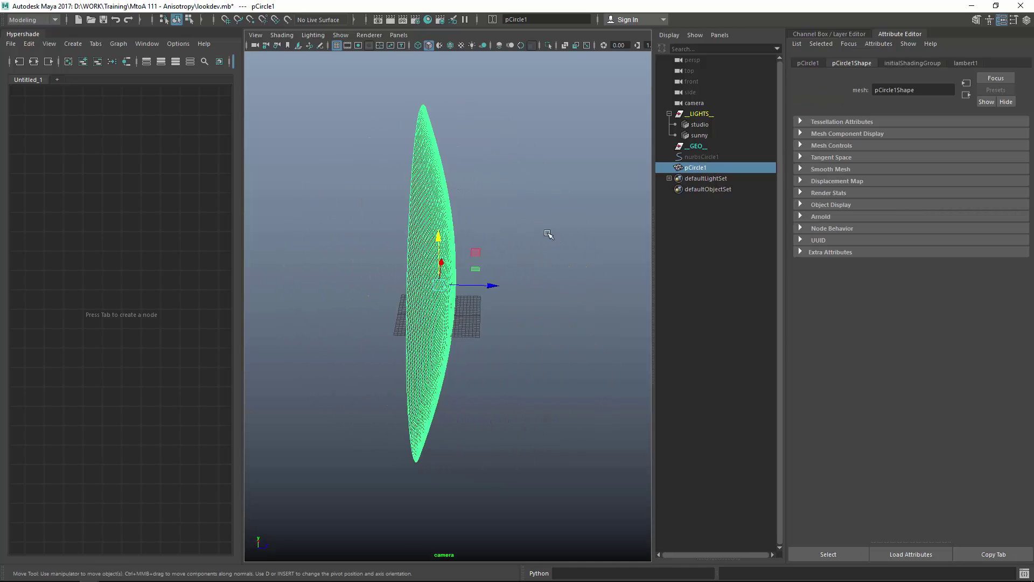
shift+middle_drag(546, 233, 486, 231)
alt+drag(485, 230, 456, 214)
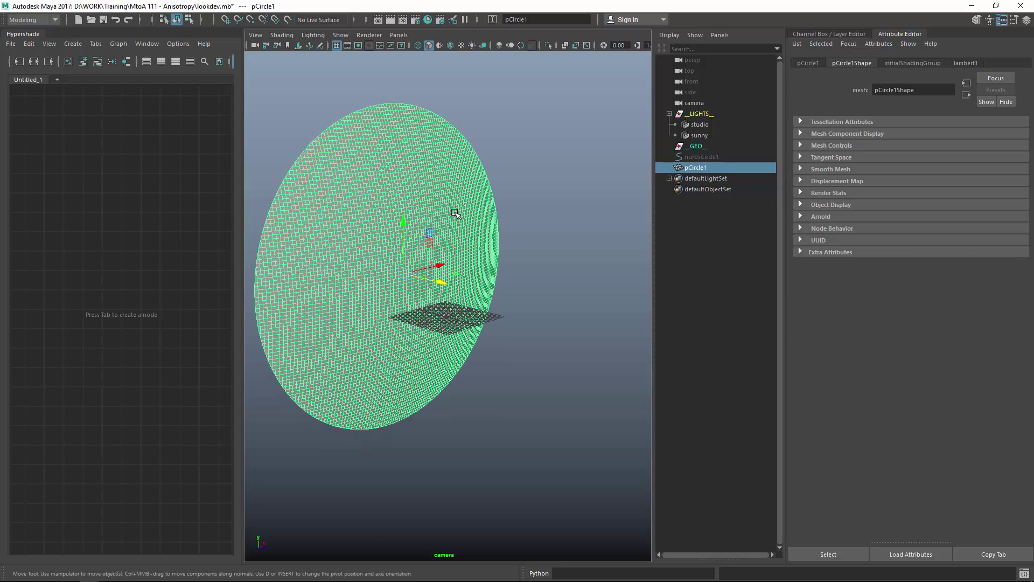
alt+drag(508, 181, 508, 225)
- Hide the sunny sky dome light
click(703, 138)
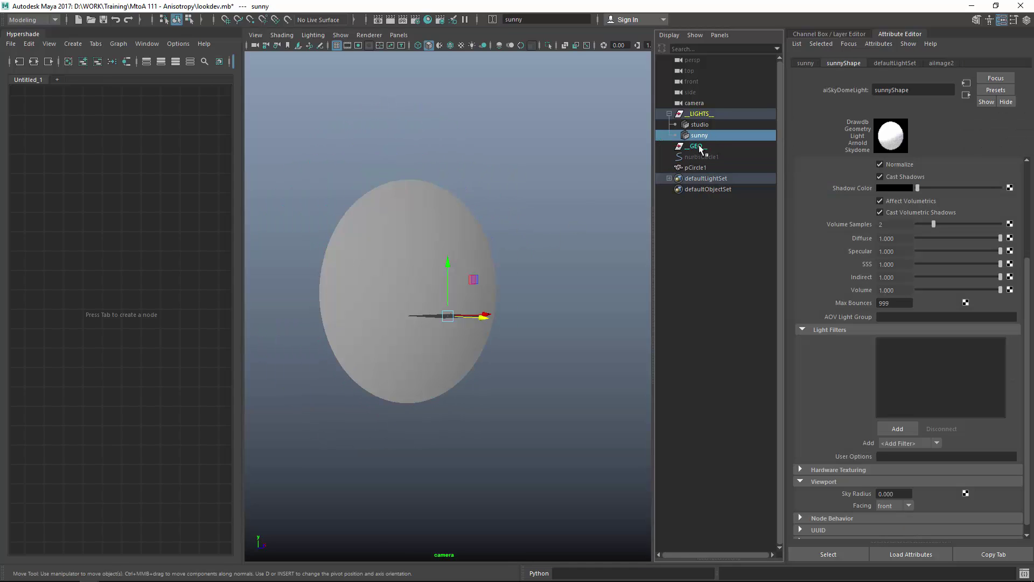
key(ctrl+h)
alt+drag(552, 231, 501, 231)
- Assign a new alSurface material to the domed disk and widen the Hypershade to show its shading network
click(455, 237)
right_click(434, 223)
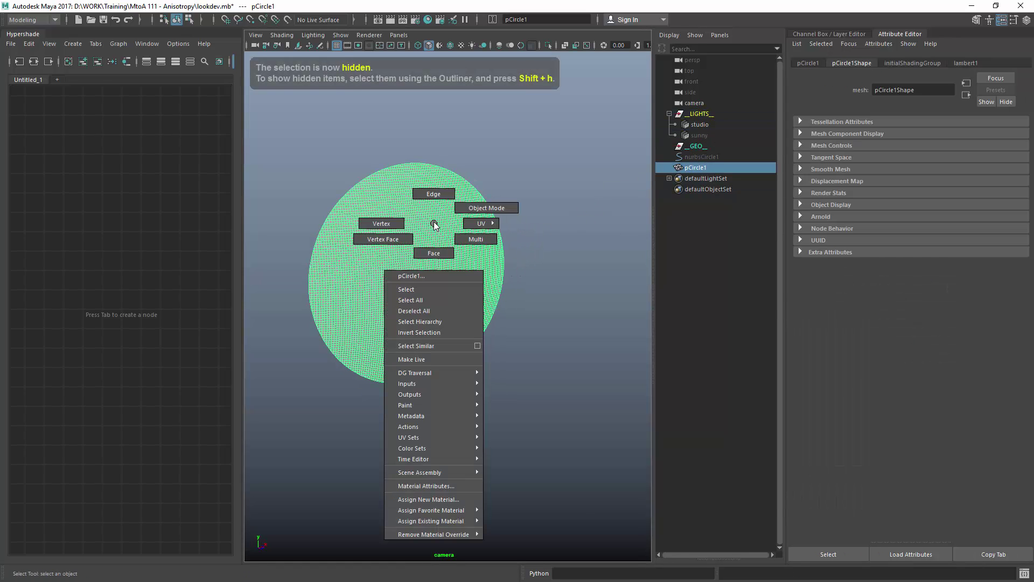
mouse_move(467, 509)
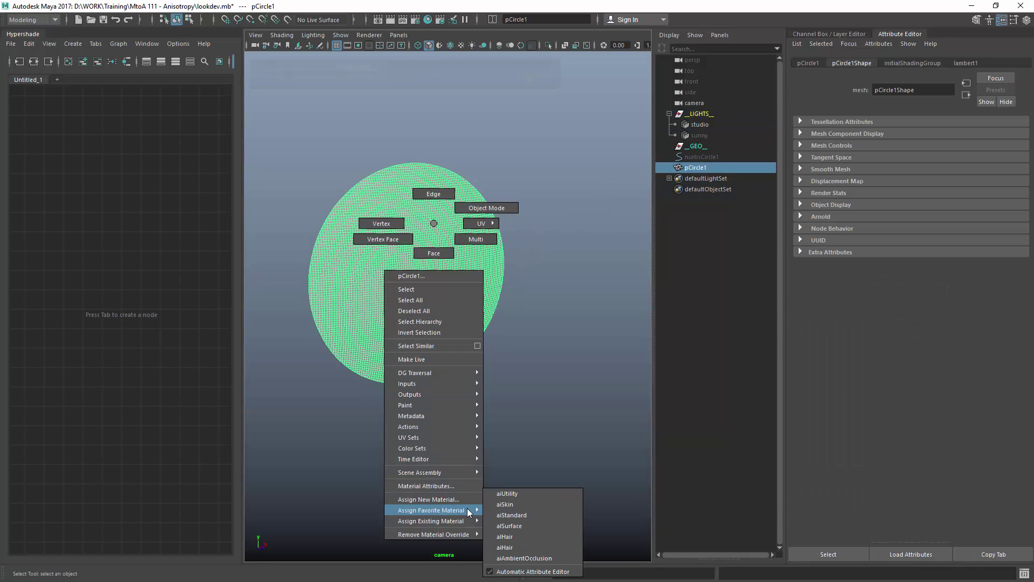
click(528, 525)
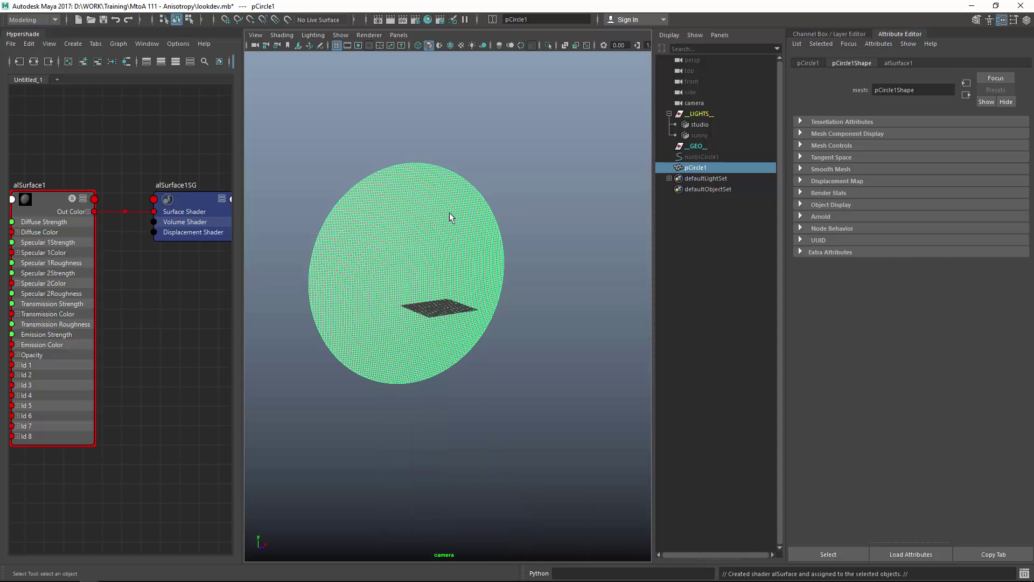
alt+middle_drag(495, 228, 537, 255)
drag(242, 260, 325, 254)
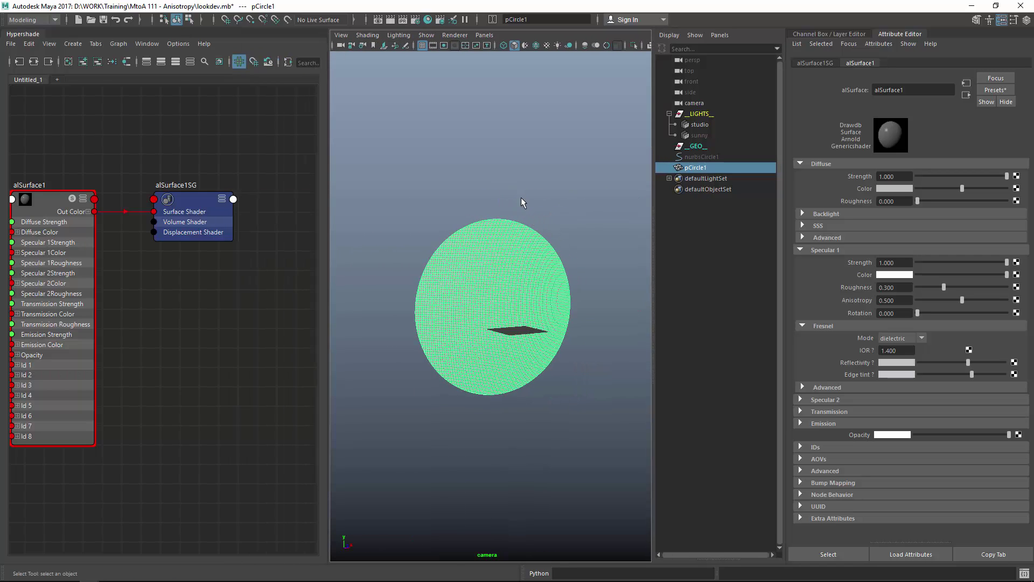
alt+middle_drag(156, 286, 221, 293)
alt+right_drag(221, 293, 196, 274)
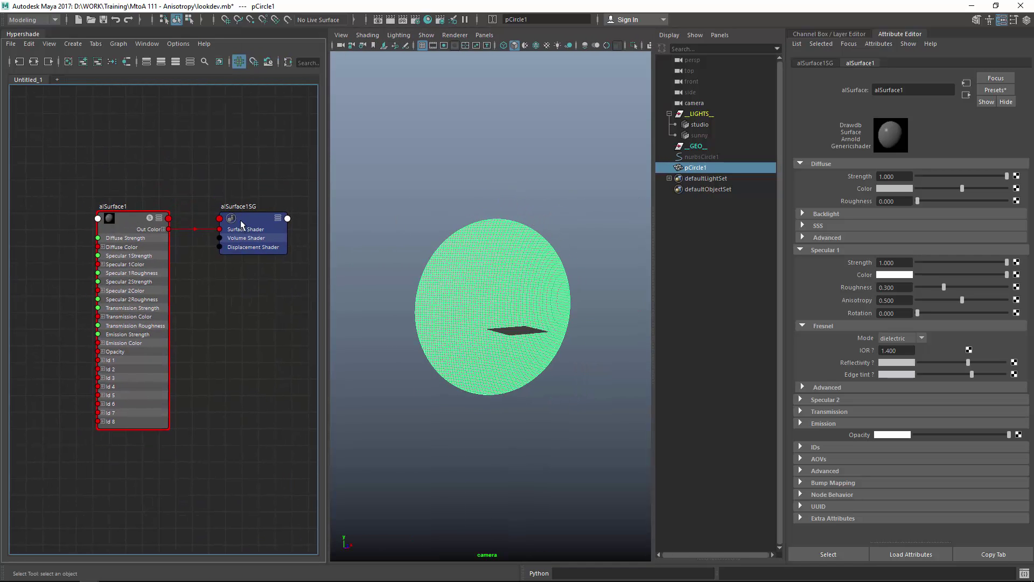
- Rename the disk's alSurface material as al_shield
click(242, 218)
click(134, 216)
drag(911, 91, 852, 87)
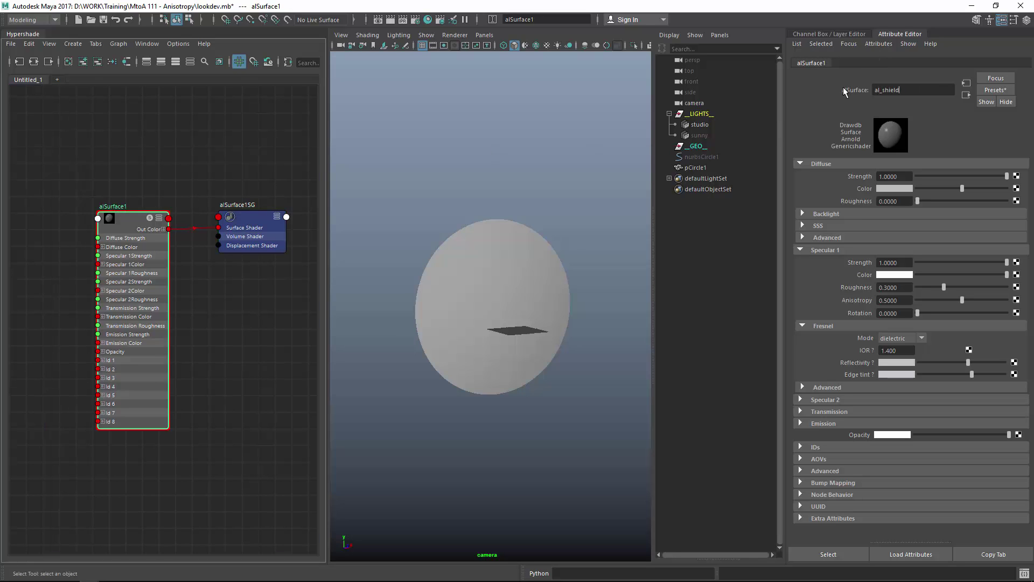
key(Return)
click(133, 221)
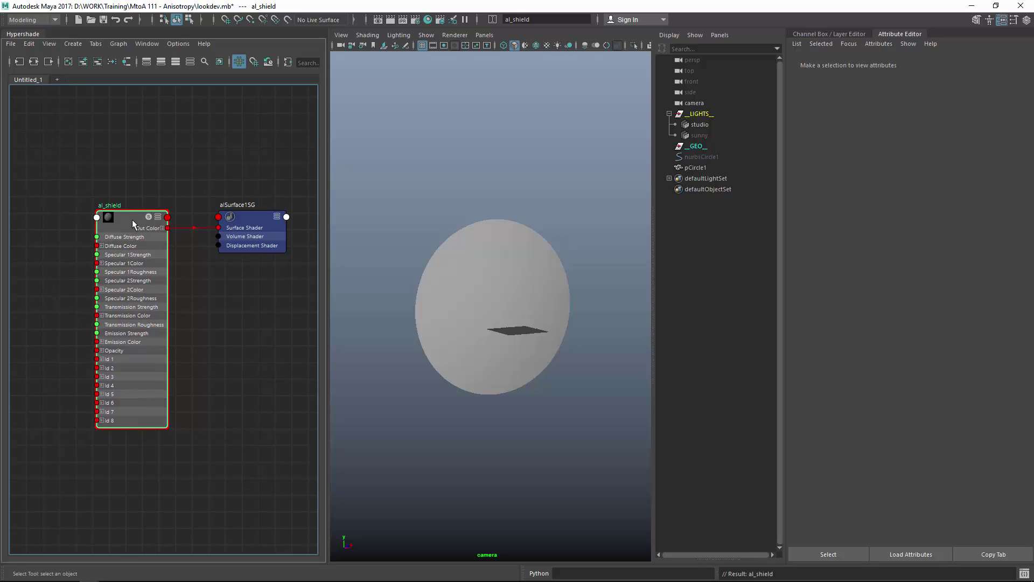
click(373, 159)
- Rename the material's shading group as al_shieldSG, reusing the copied material name
click(124, 219)
click(124, 220)
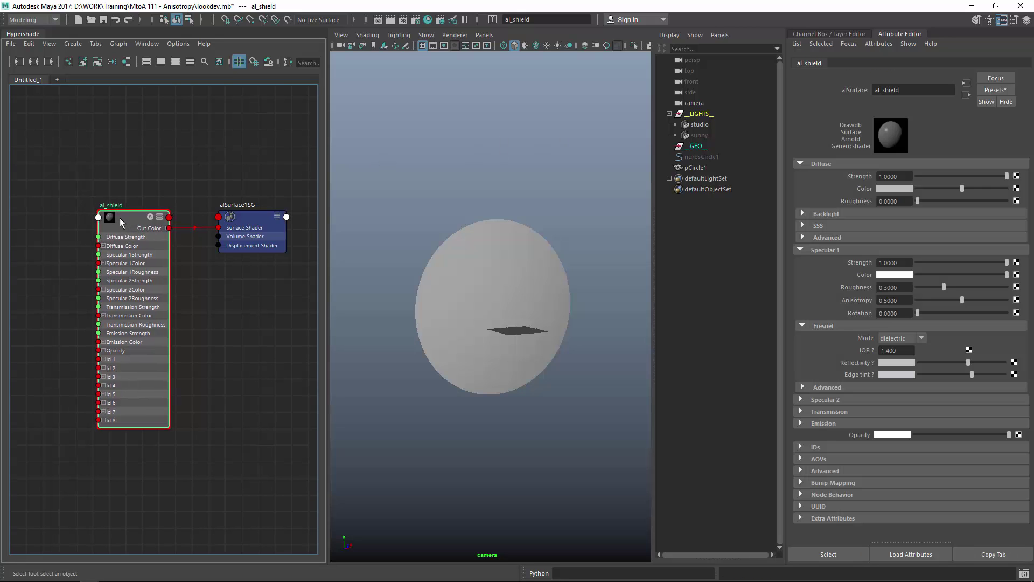
drag(901, 90, 866, 94)
key(ctrl+c)
click(237, 223)
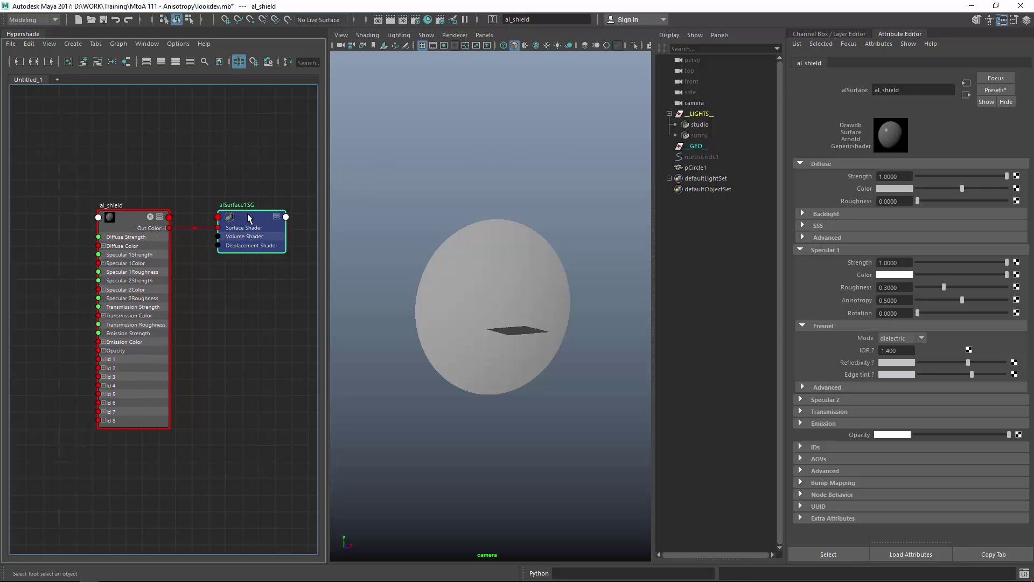
click(814, 64)
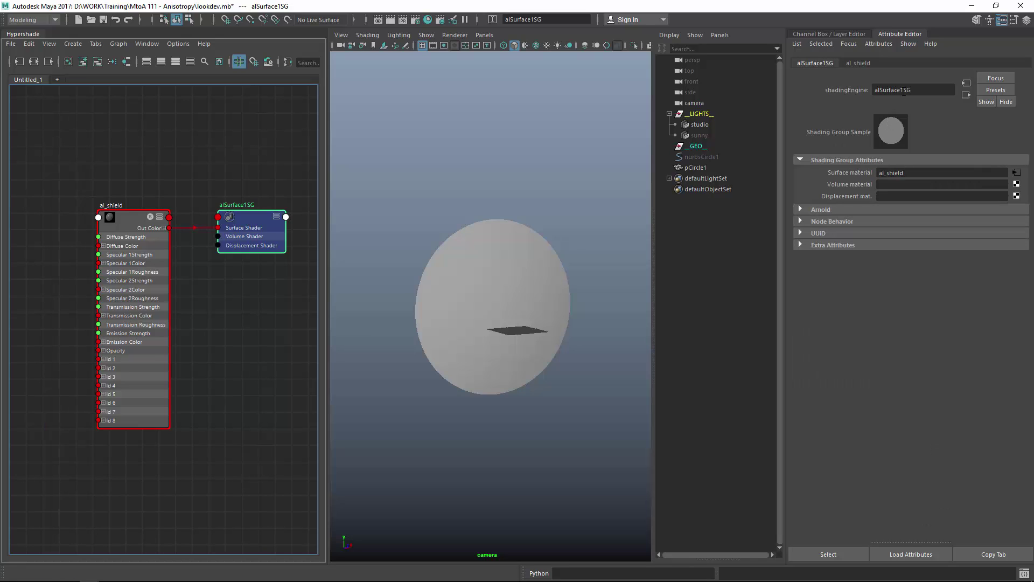
drag(900, 90, 872, 91)
key(ctrl+v)
key(Delete)
key(Return)
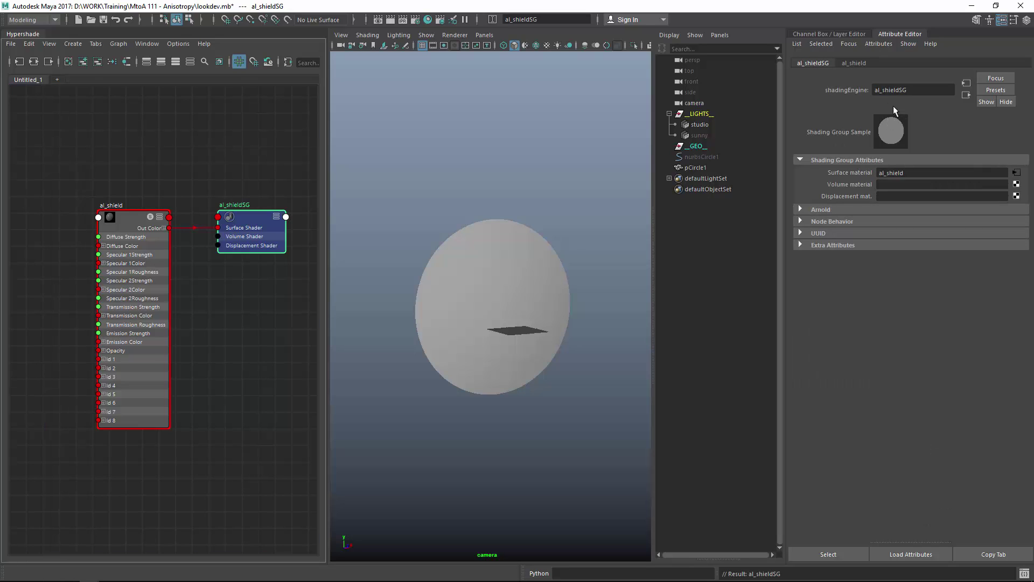
- Collapse the material nodes and create a ramp texture node in the Hypershade graph
click(437, 200)
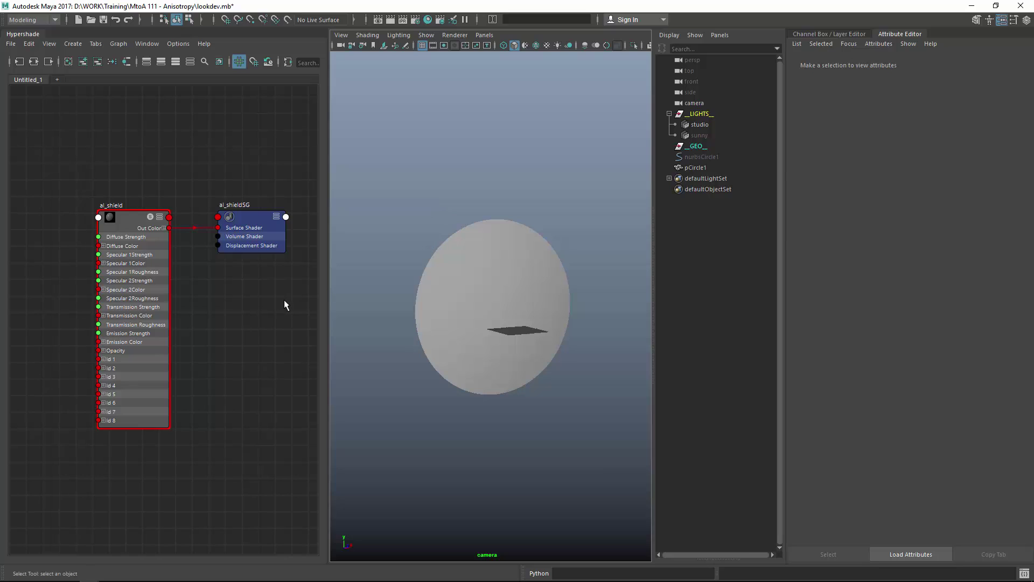
key(1)
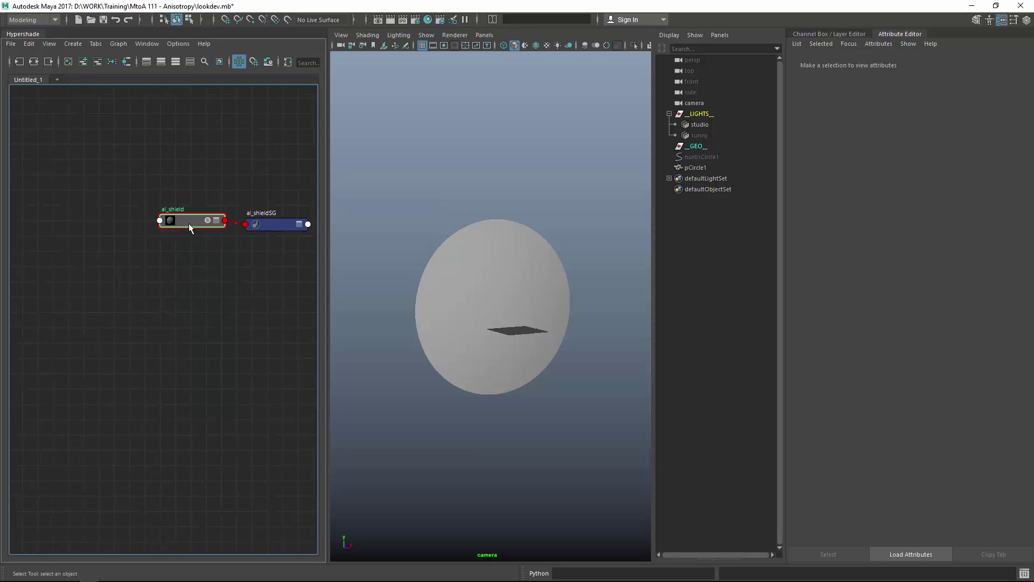
click(185, 317)
key(Tab)
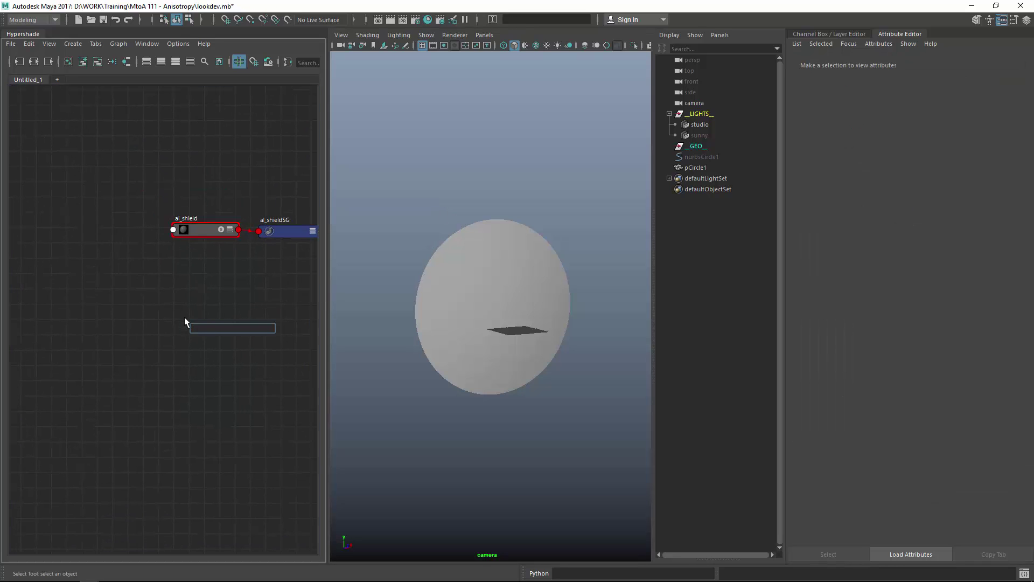
text(ramp [Texture)
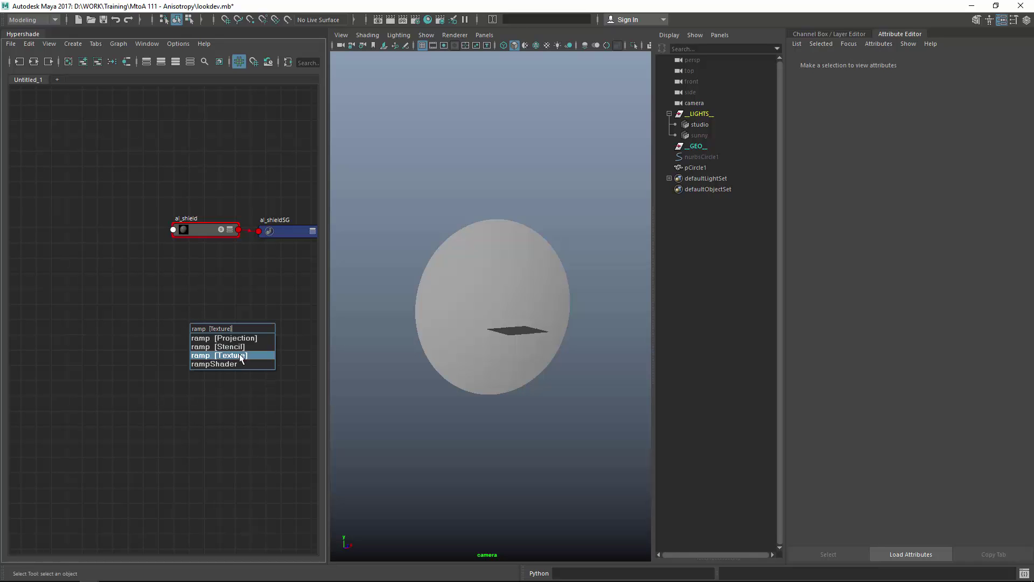
click(241, 359)
key(Return)
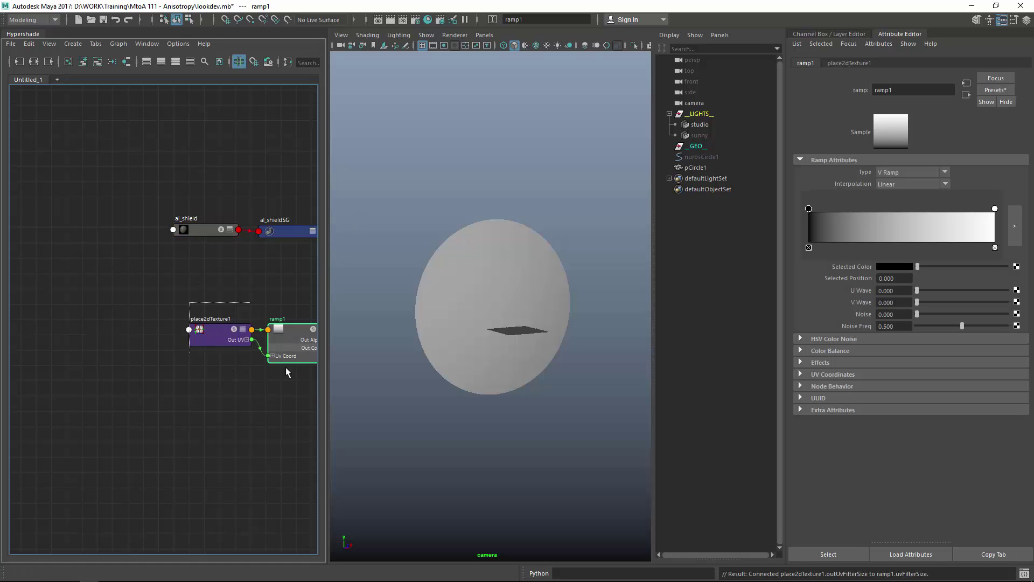
- Expand the al_shield node and connect the ramp's Out Color to its Diffuse Color
drag(286, 367, 289, 371)
click(228, 201)
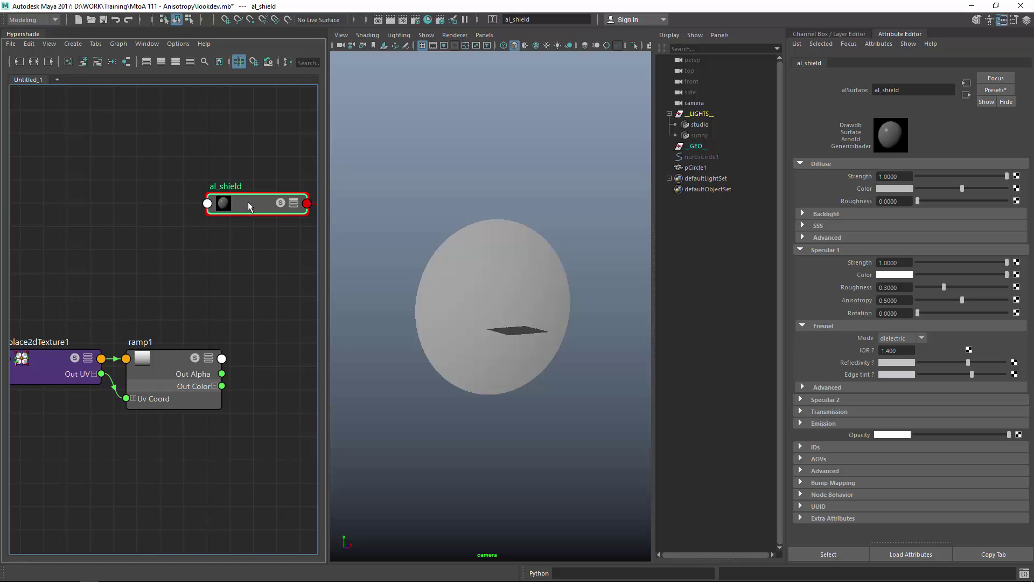
key(3)
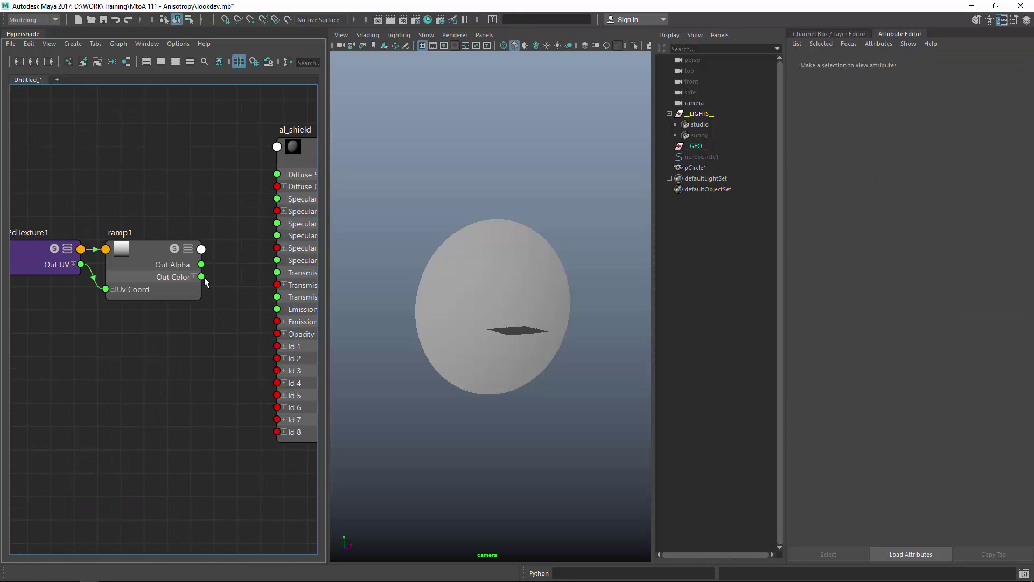
drag(201, 277, 279, 187)
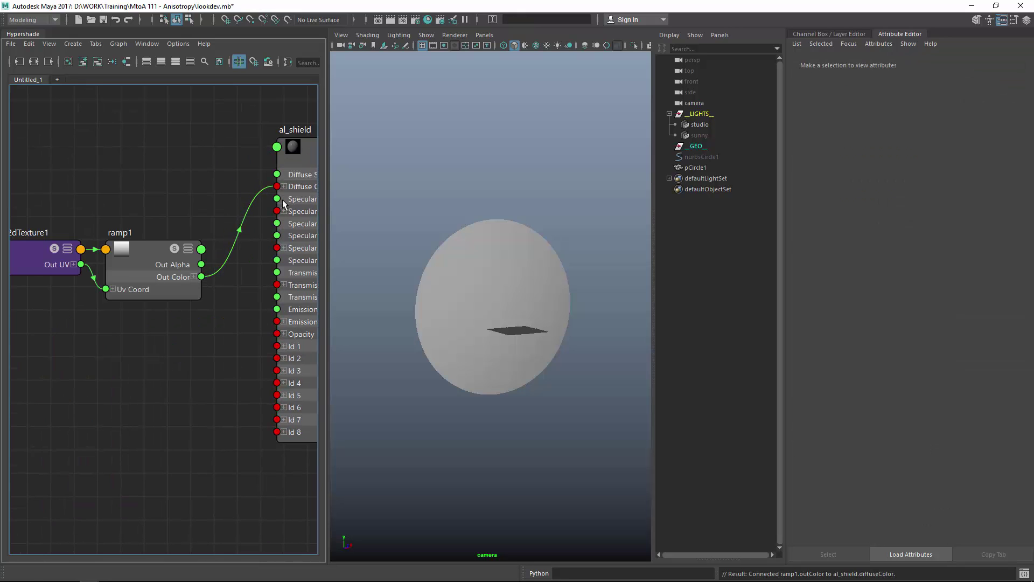
- Rename the ramp texture node as base_color
click(134, 261)
double_click(123, 244)
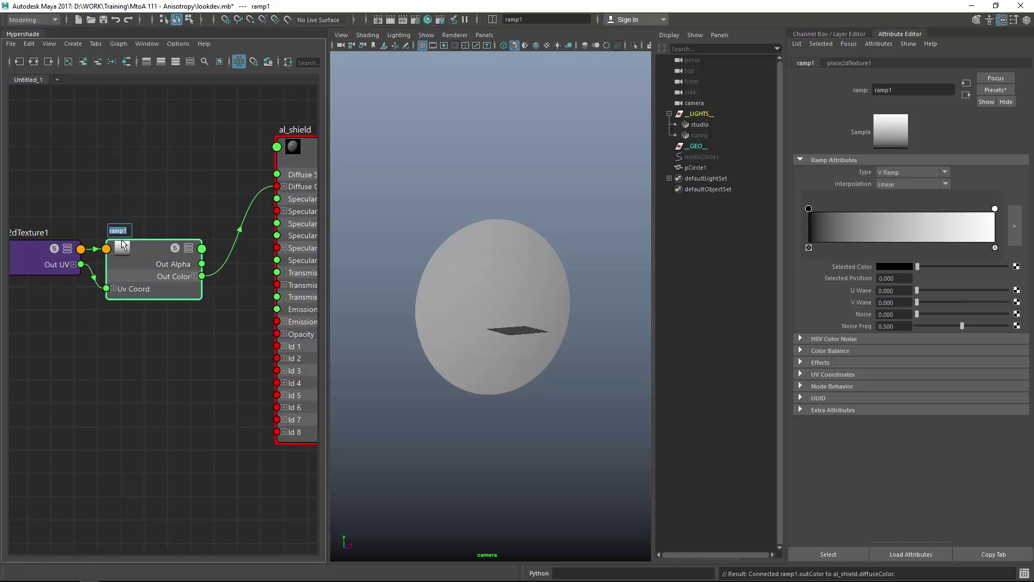
text(base_color)
key(Return)
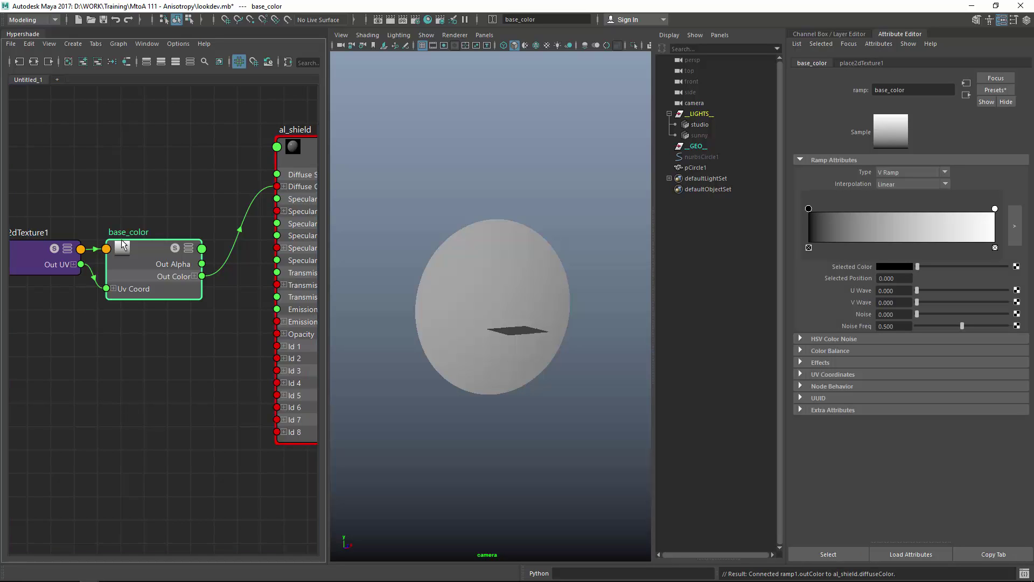
- Select the domed disk and open its UVs in the UV Editor
mouse_move(480, 268)
alt+mouse_down()
mouse_move(468, 282)
mouse_move(482, 261)
alt+mouse_up()
click(485, 260)
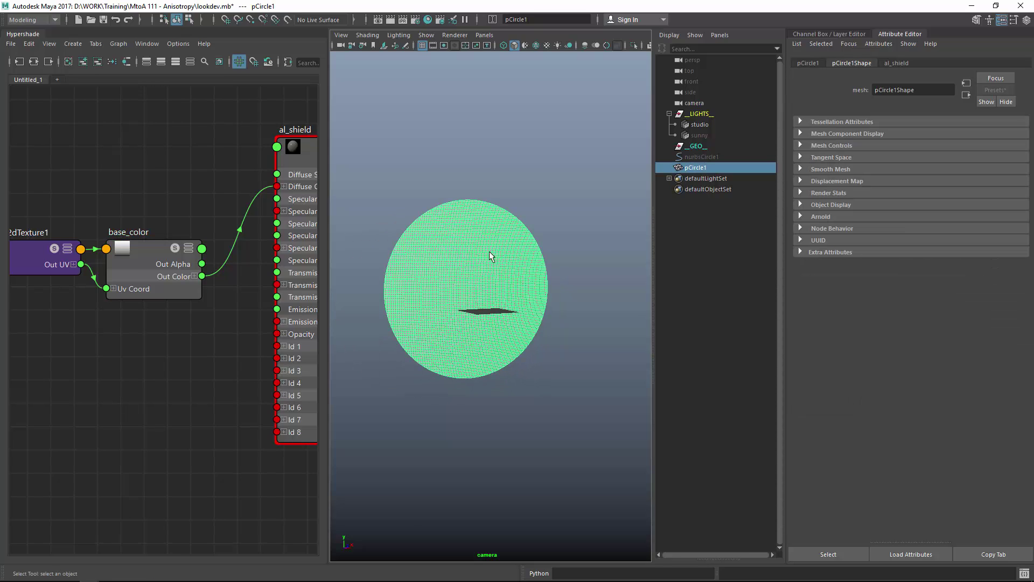
key(space)
key(space)
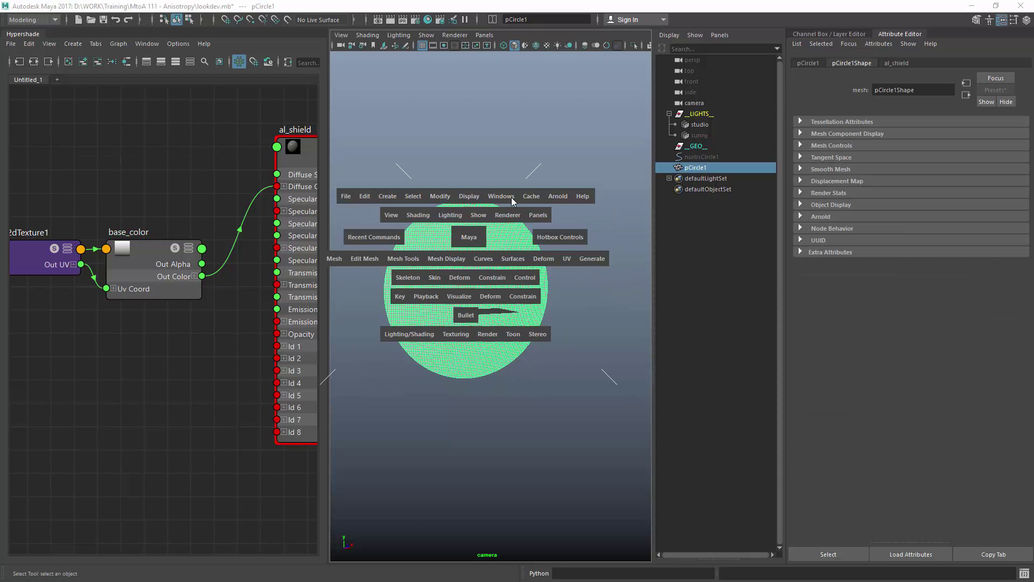
click(568, 260)
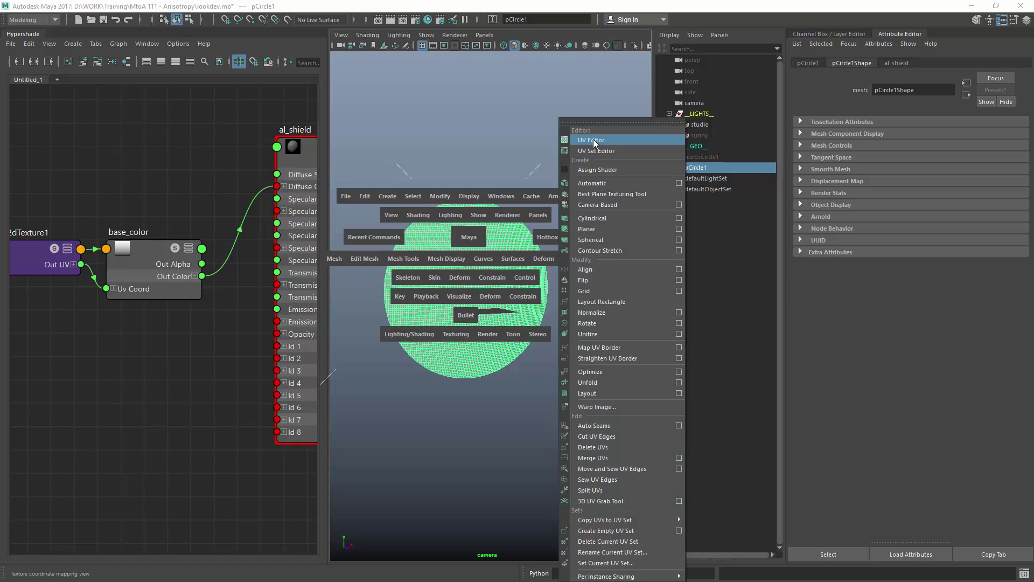
click(596, 140)
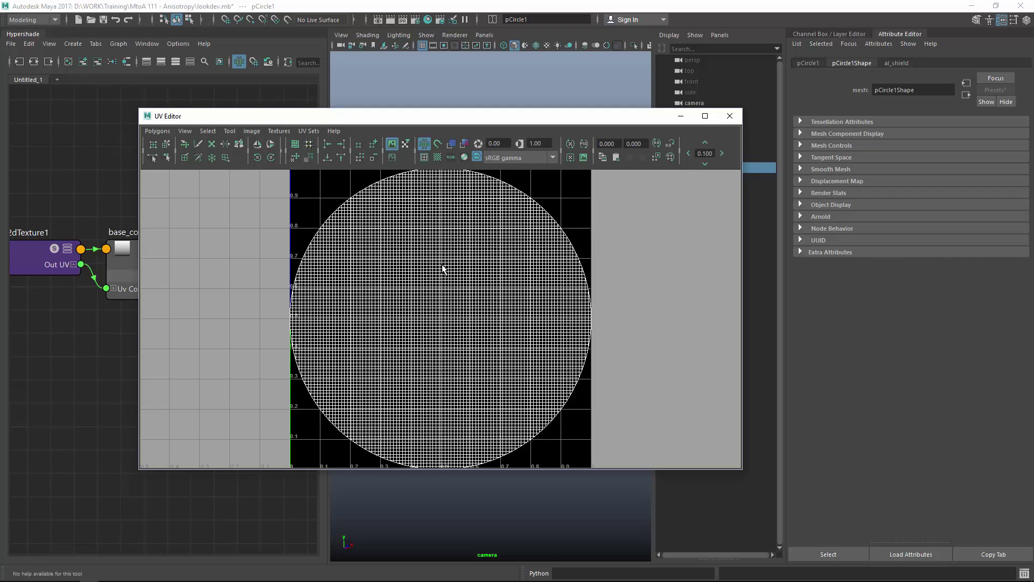
- Close the UV Editor, deselect the disk, and open the Arnold Render View with the disk framed in the camera
click(731, 117)
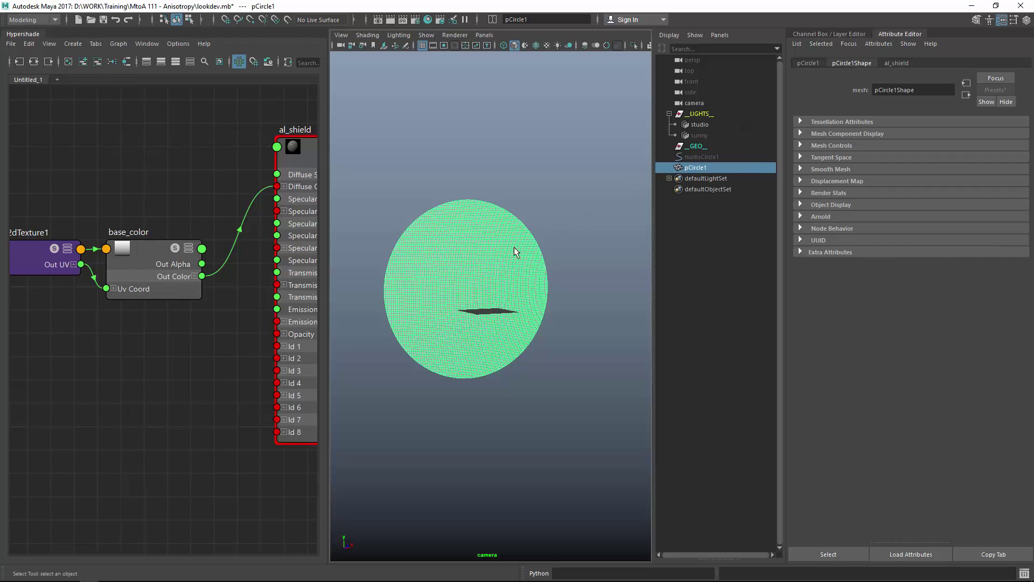
click(534, 199)
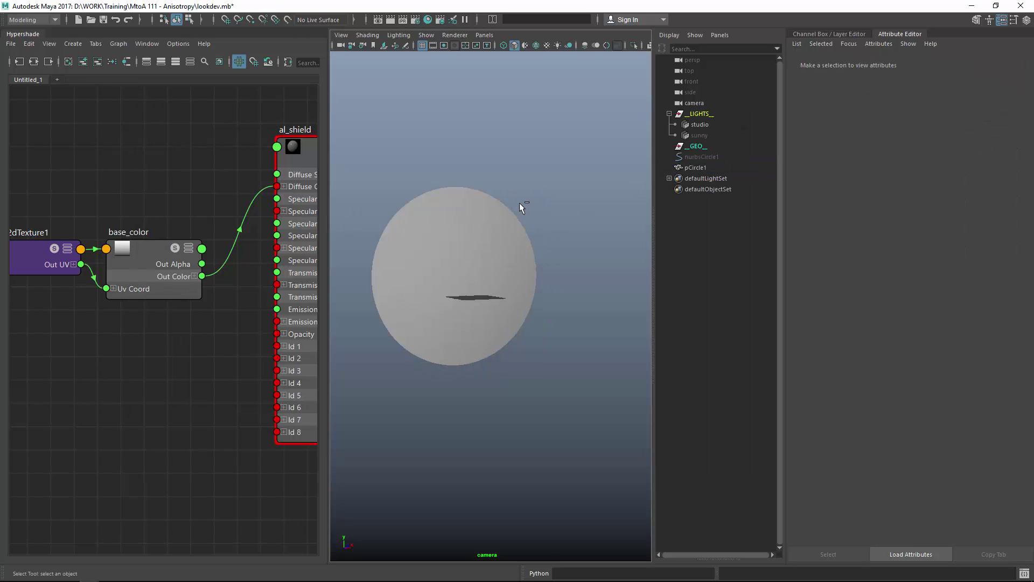
alt+drag(519, 197, 485, 231)
key(space)
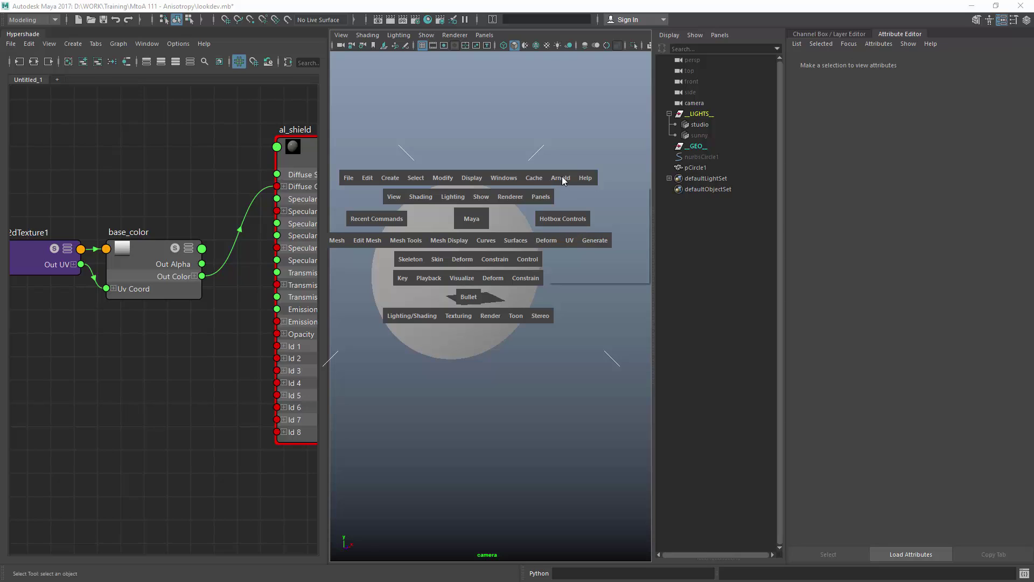
click(562, 176)
click(578, 206)
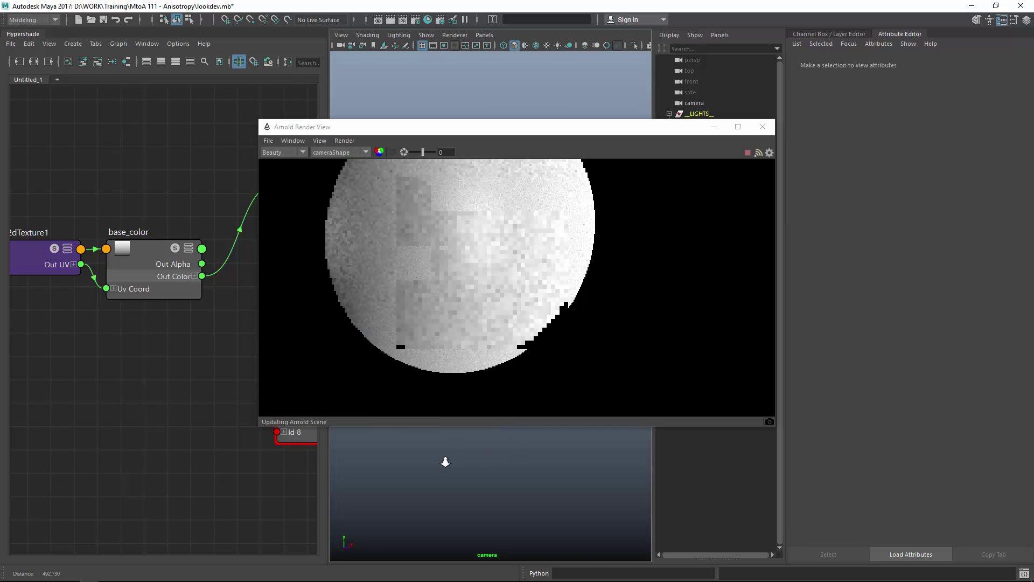
alt+right_drag(446, 462, 438, 464)
alt+drag(447, 472, 461, 478)
alt+middle_drag(461, 479, 462, 463)
alt+right_drag(462, 463, 480, 469)
- Show the debug shading list in the Arnold Render View, set it to Isolate Selected, and isolate the base_color ramp node
click(298, 146)
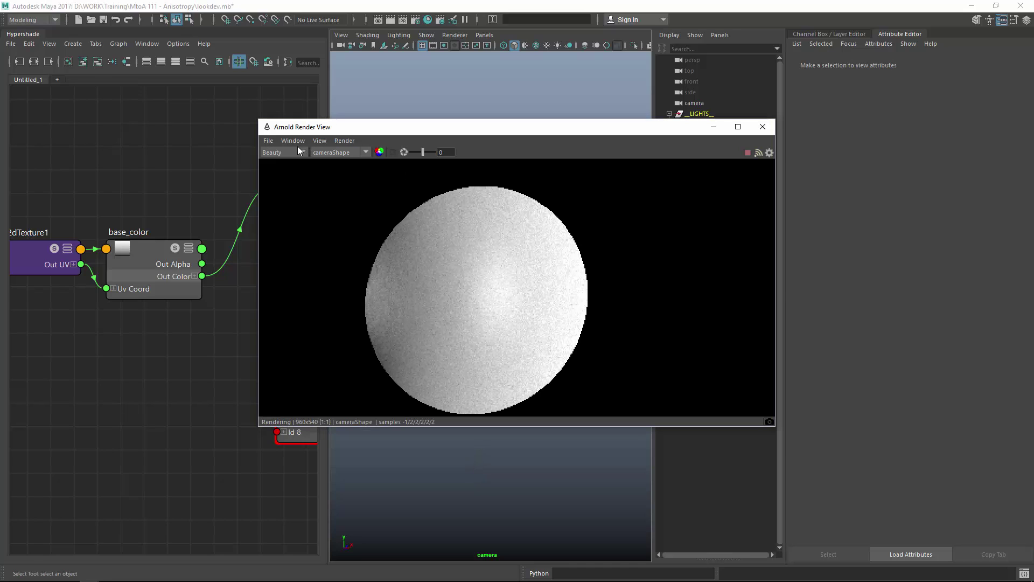
click(297, 142)
mouse_move(354, 222)
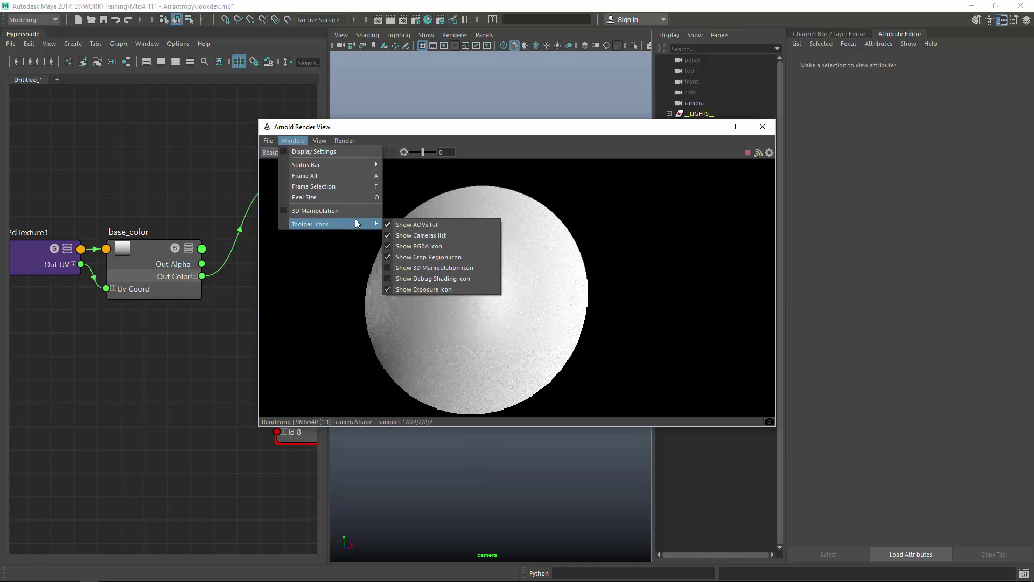
click(425, 268)
click(404, 152)
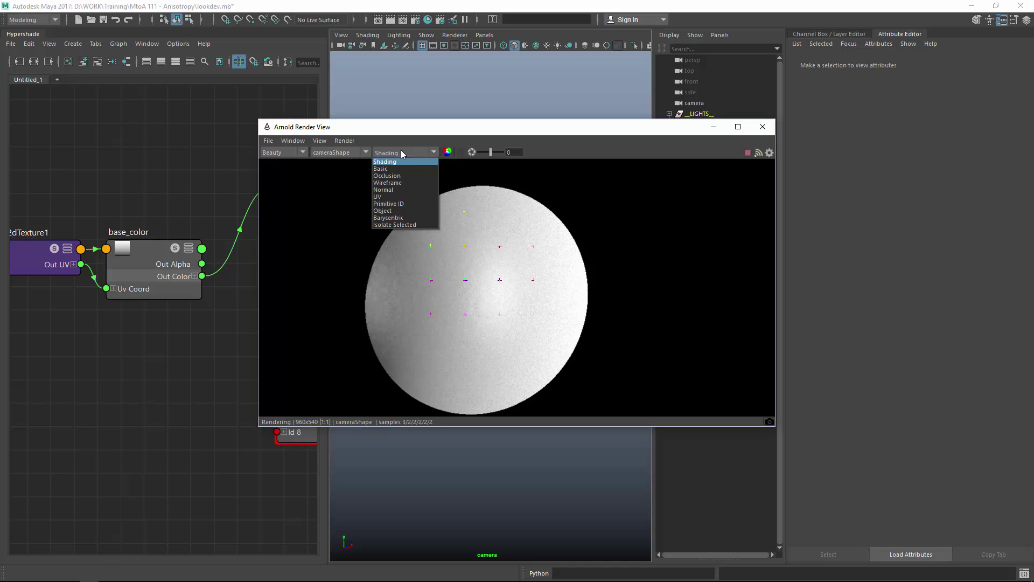
click(407, 225)
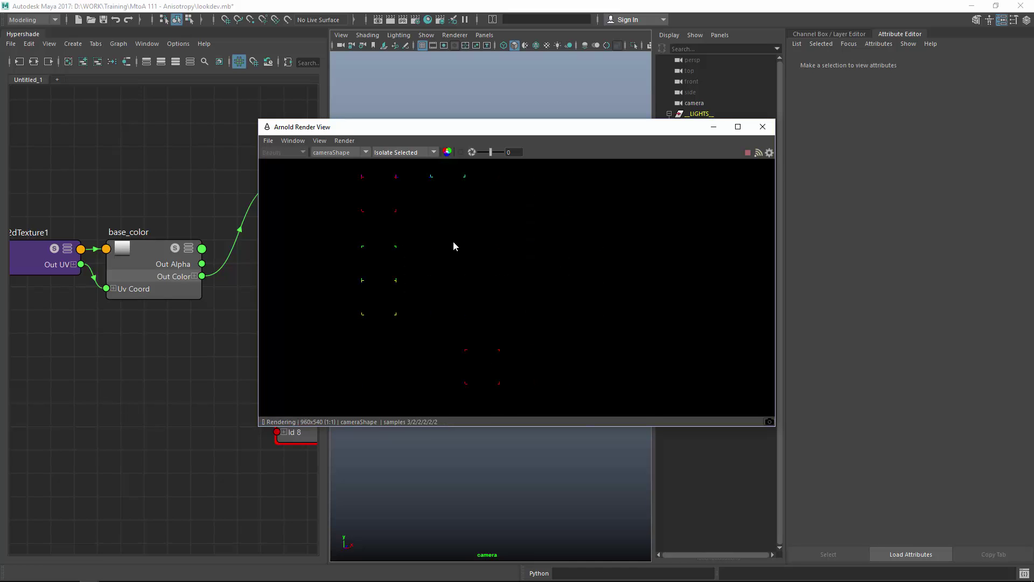
drag(431, 128, 453, 115)
drag(149, 251, 158, 250)
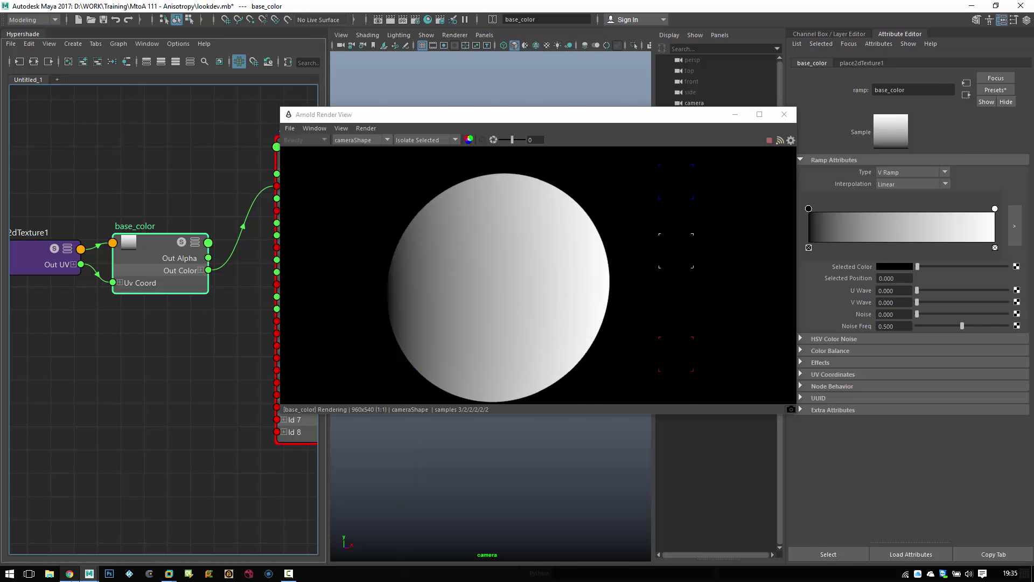
- Switch to Chrome, bring up the front-facing Captain America shield reference, and separate its search page into a smaller window over Maya
click(69, 573)
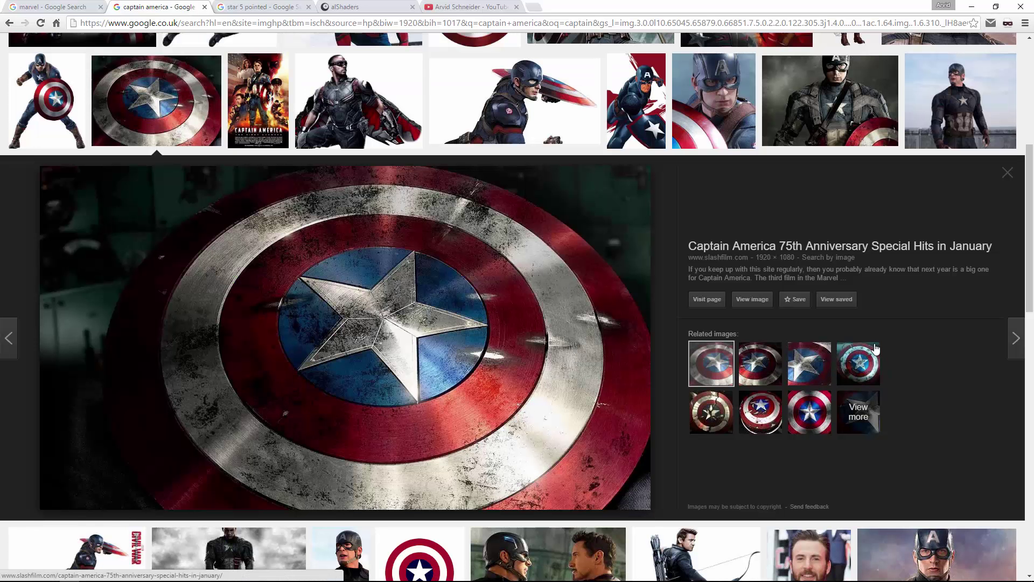
click(810, 413)
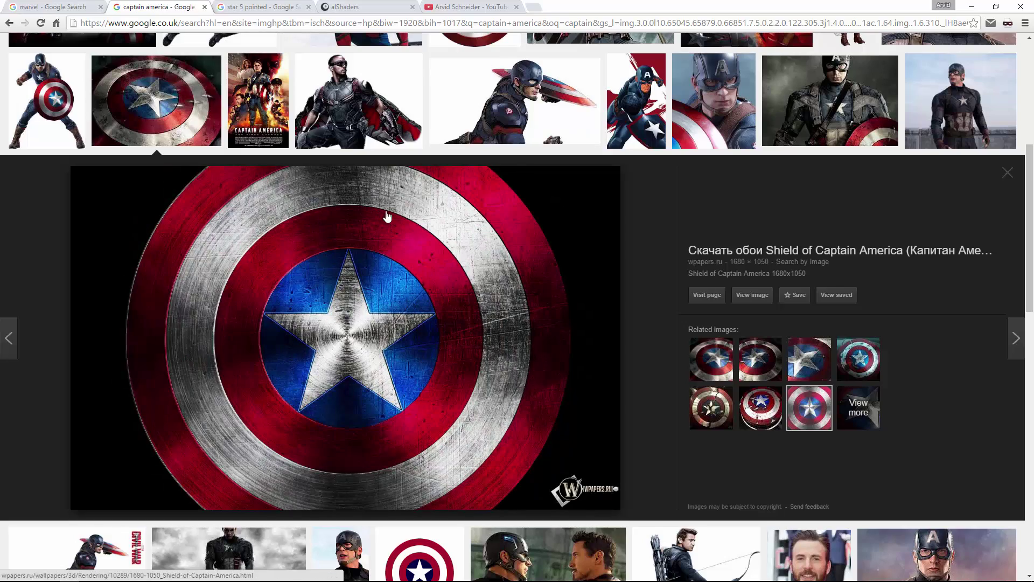
drag(166, 6, 265, 197)
drag(458, 3, 549, 97)
click(971, 6)
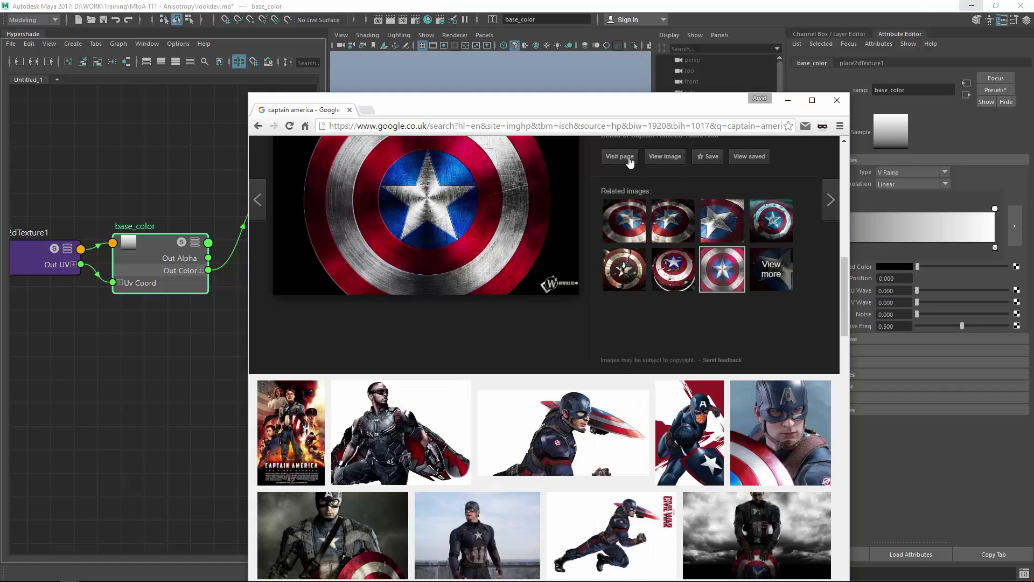
click(666, 156)
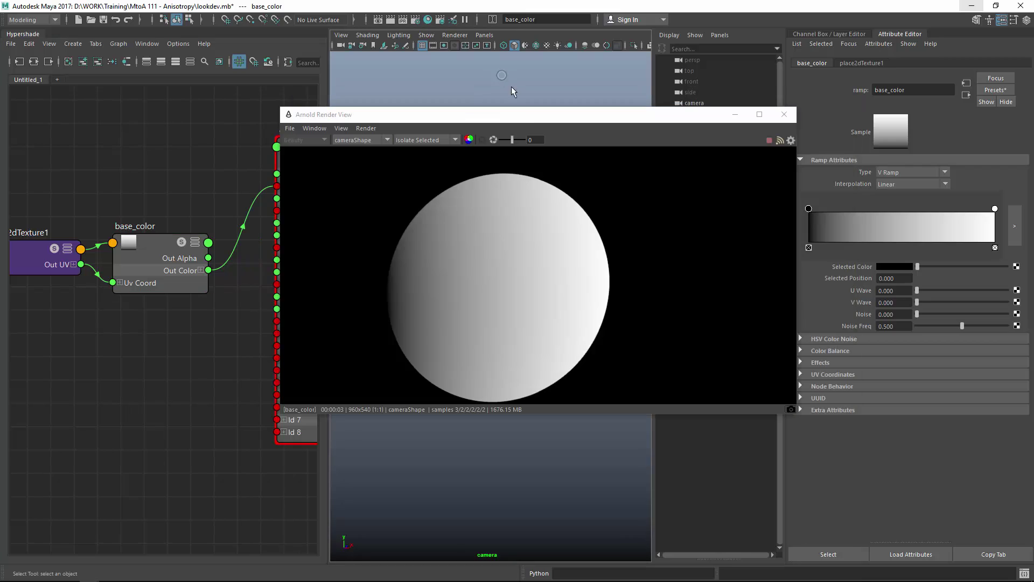
- Set the base_color ramp's type to Circular Ramp and its interpolation to None
click(152, 253)
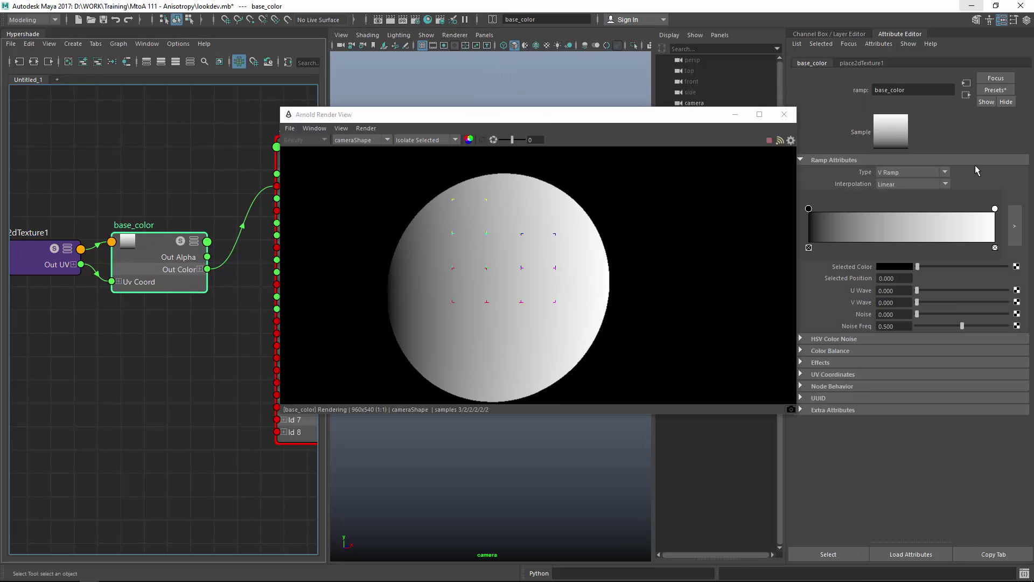
click(916, 171)
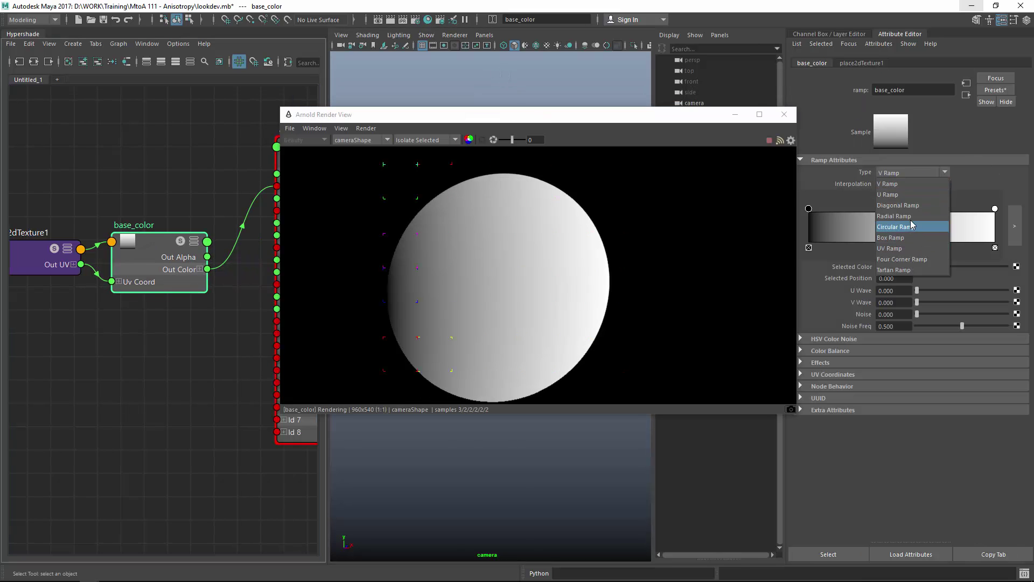
click(913, 216)
click(903, 173)
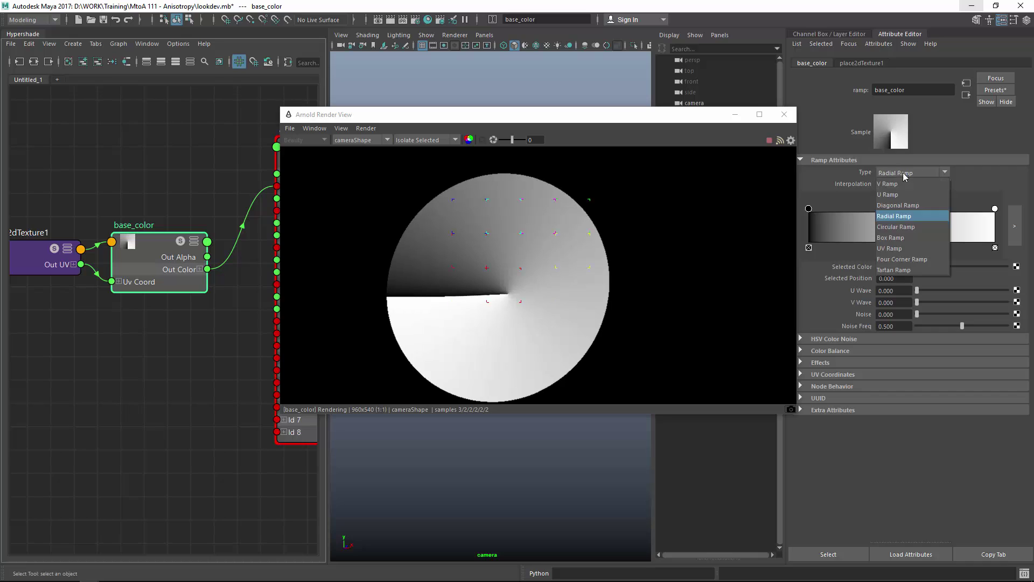
click(904, 228)
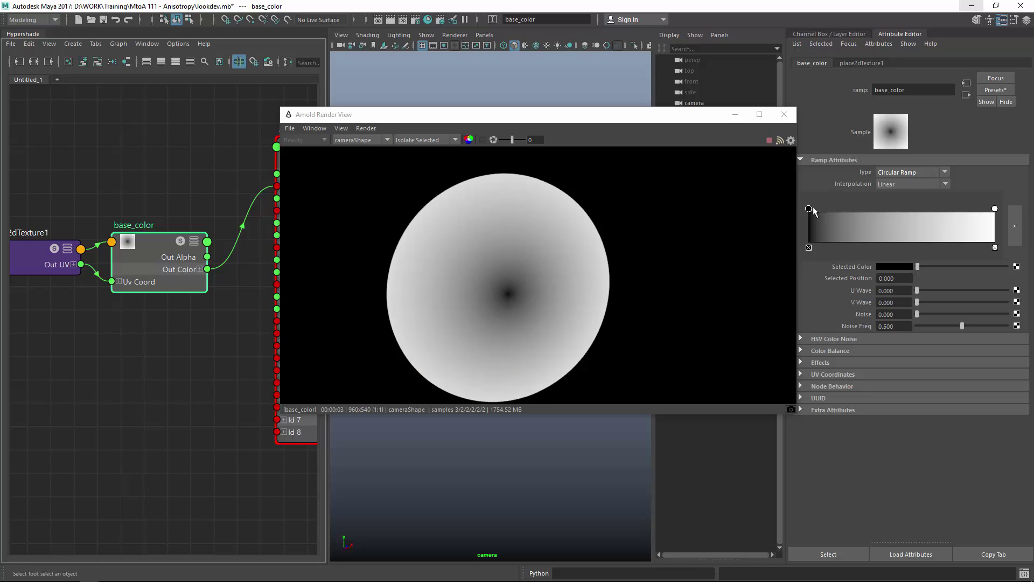
click(894, 183)
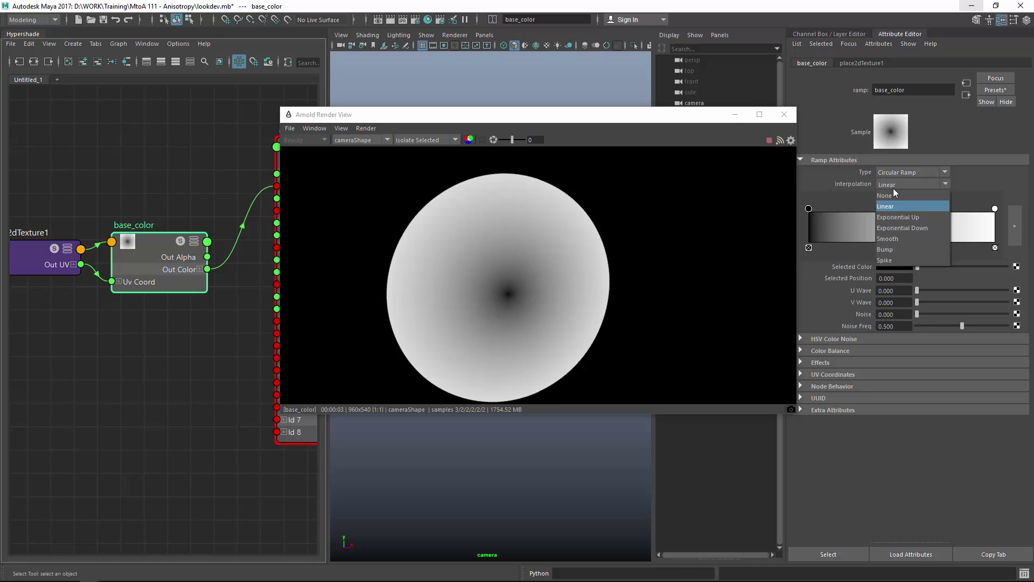
click(892, 191)
- Add a white ramp marker at position 0.301 and keep the black marker at position 0
drag(809, 208, 836, 209)
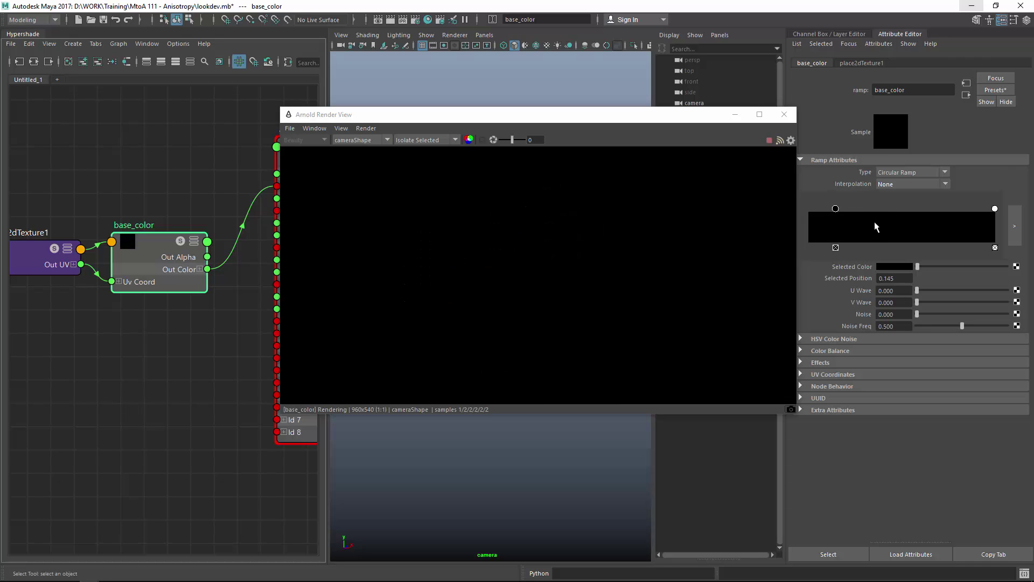
click(876, 223)
drag(917, 266, 1007, 266)
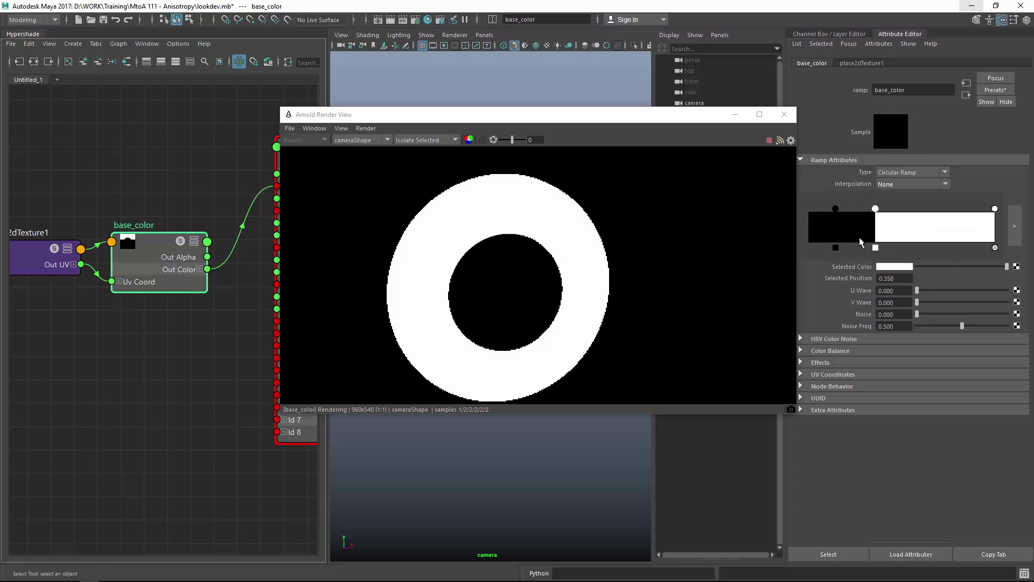
drag(835, 209, 809, 209)
drag(875, 209, 863, 212)
- Change the ramp's centre marker at position 0 to pure blue
click(808, 208)
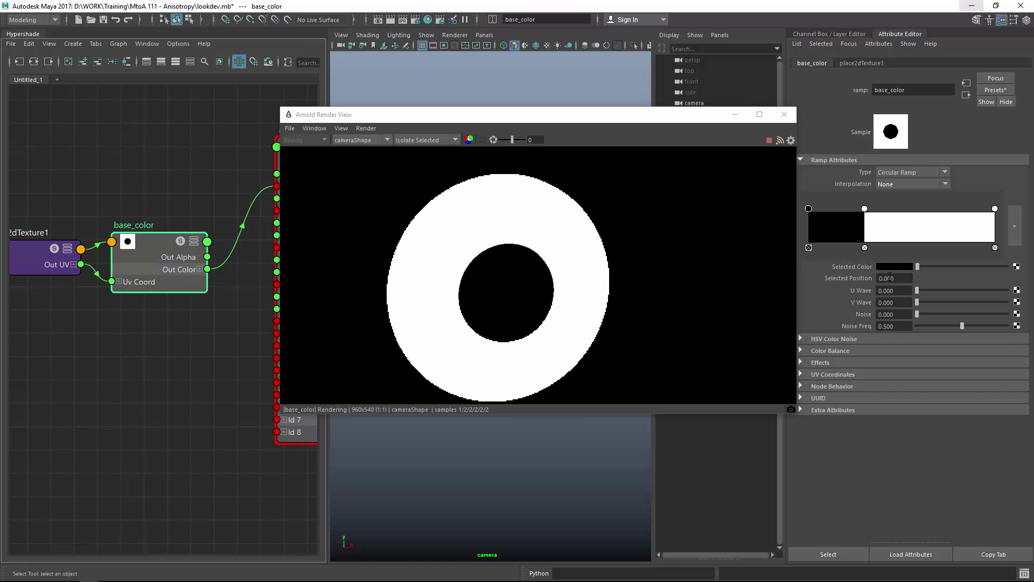
click(889, 267)
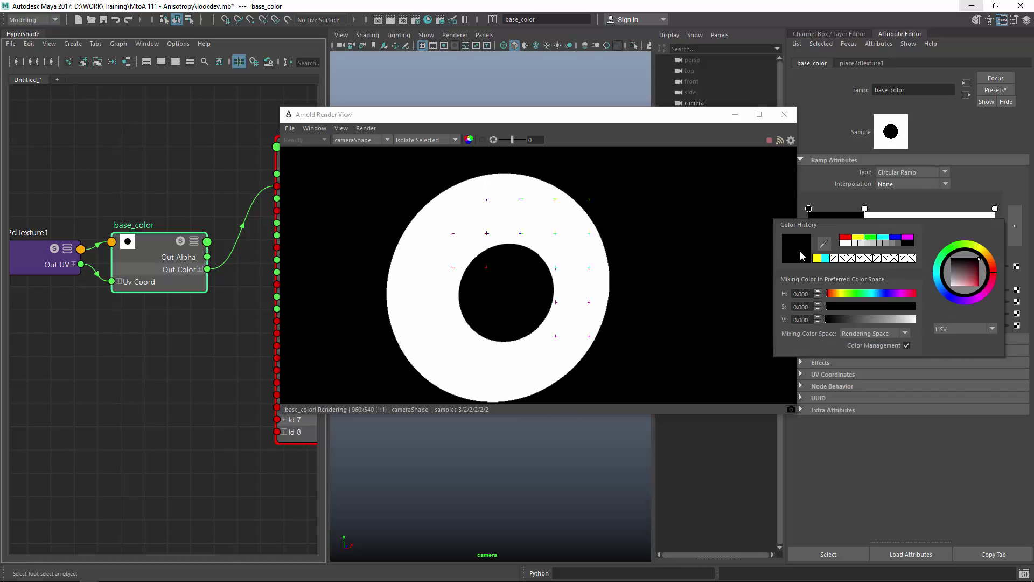
click(897, 237)
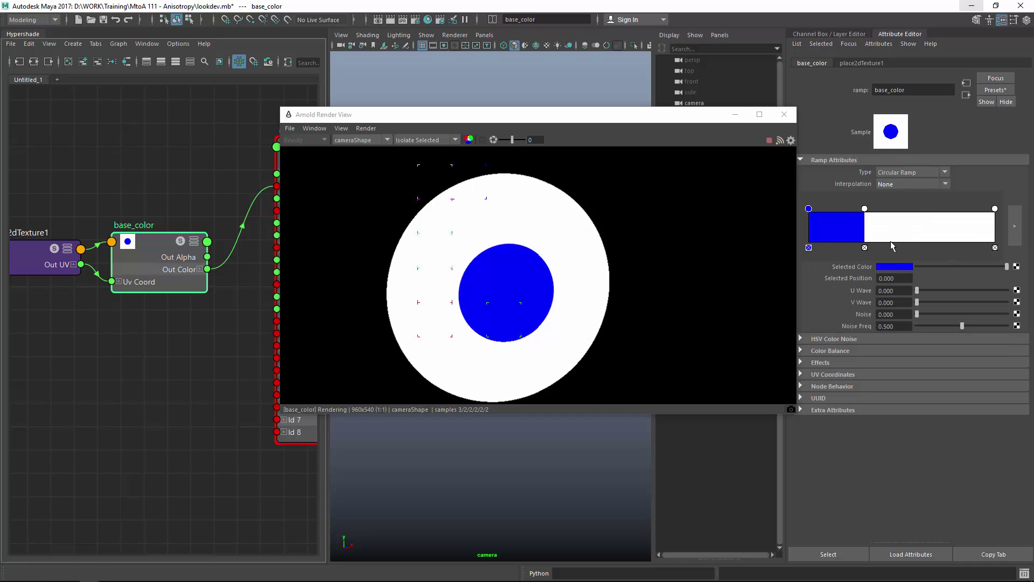
- Close the blank browser tab and examine the order of the colour rings in the shield reference image
key(alt+Tab)
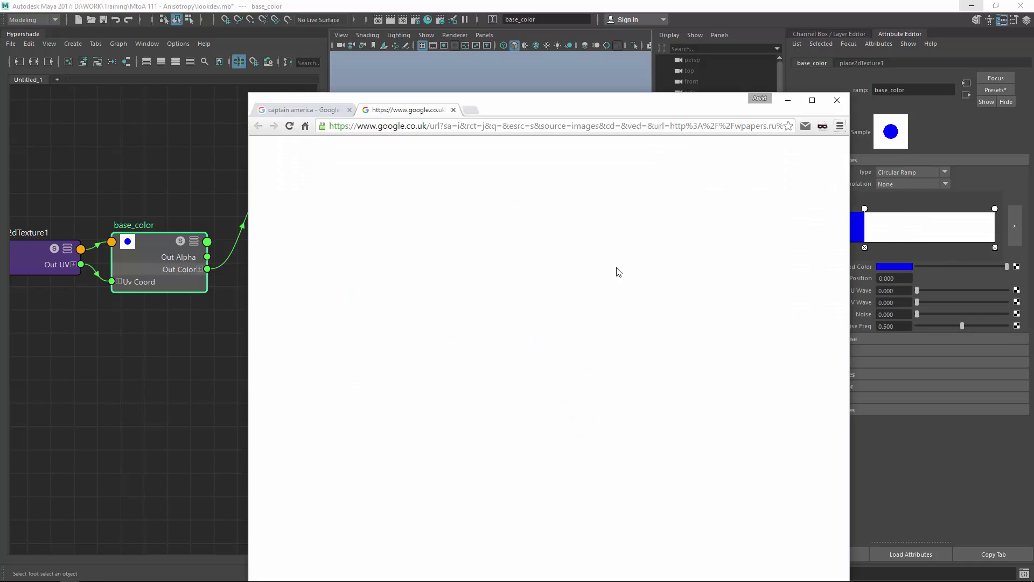
middle_click(419, 111)
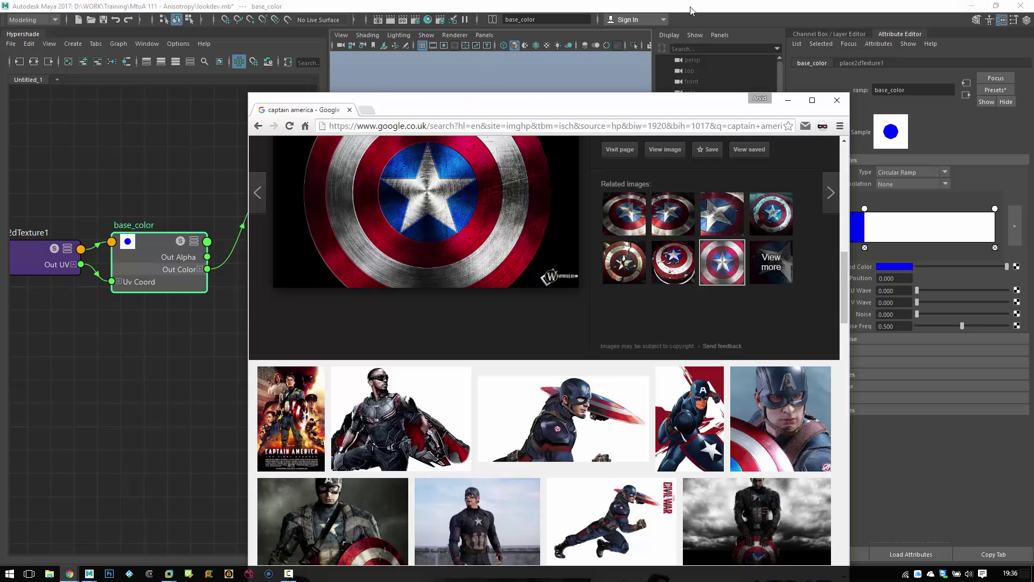
key(alt+Tab)
key(alt+Tab)
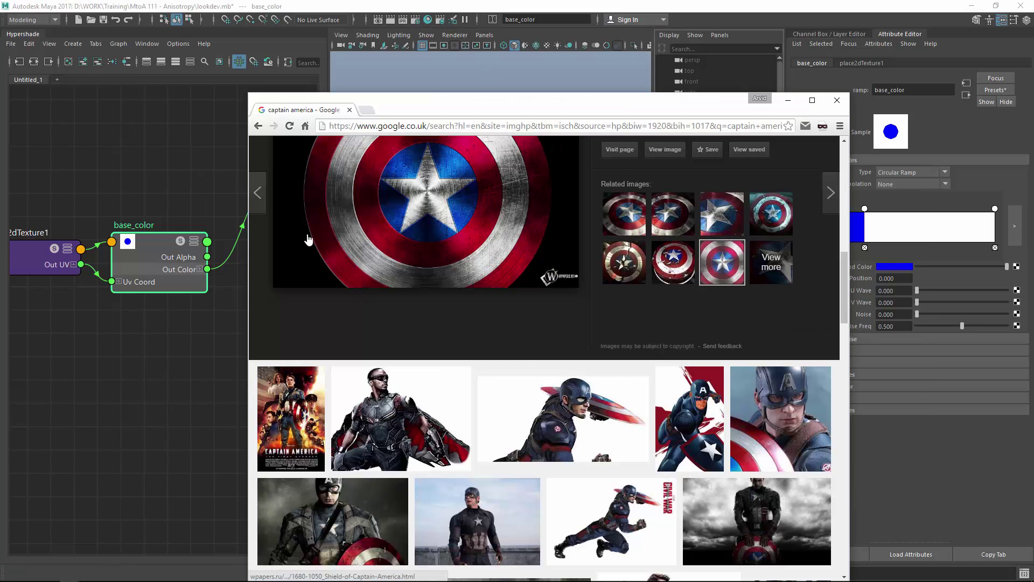
key(alt+Tab)
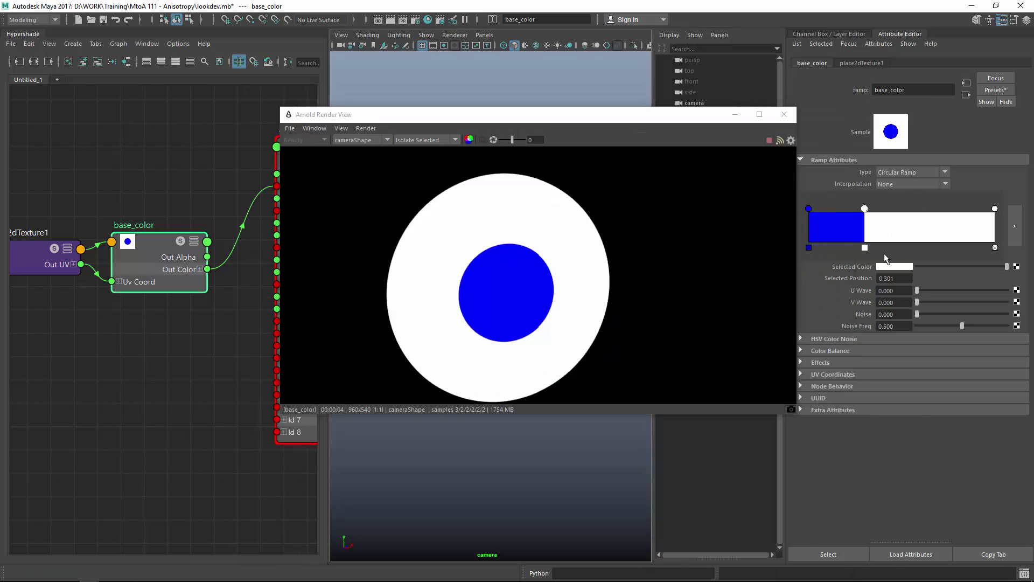
- Colour the ramp marker at position 0.301 red and add a white marker at position 0.445
click(885, 267)
click(852, 241)
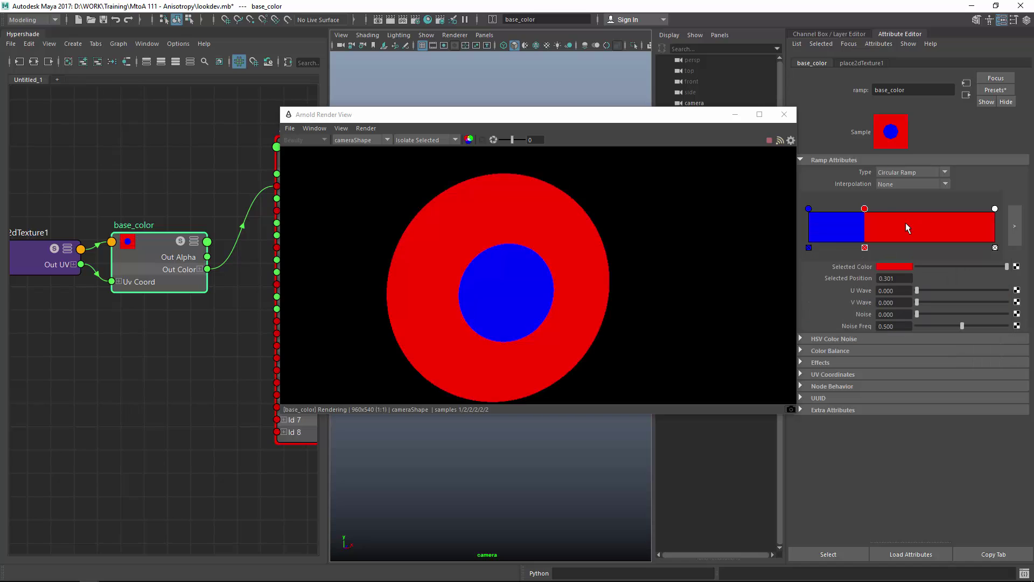
click(891, 227)
click(896, 268)
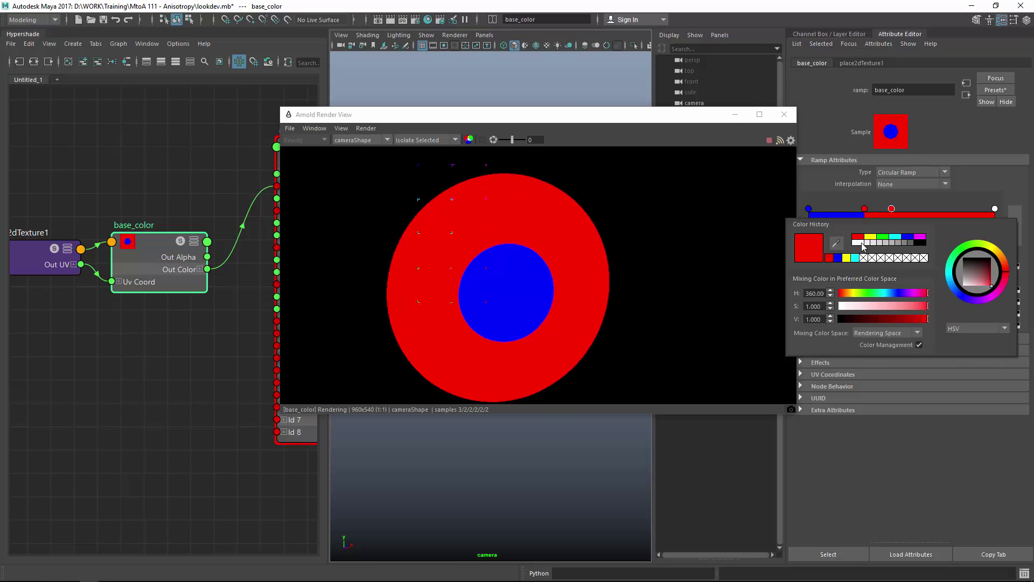
click(862, 244)
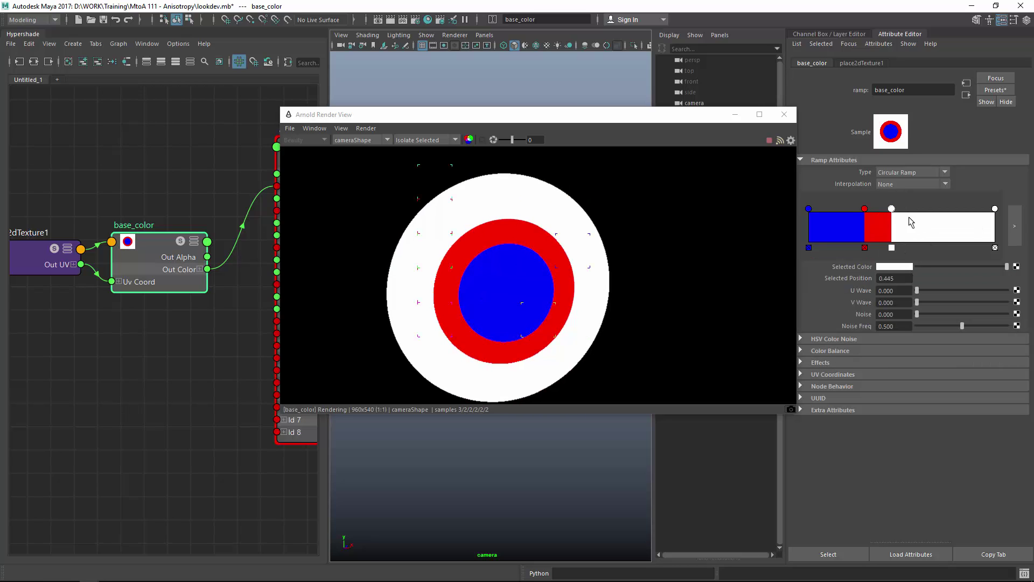
- Add a red ramp marker at position 0.601 and move the outermost white marker to position 0.691 for a thin rim
click(921, 226)
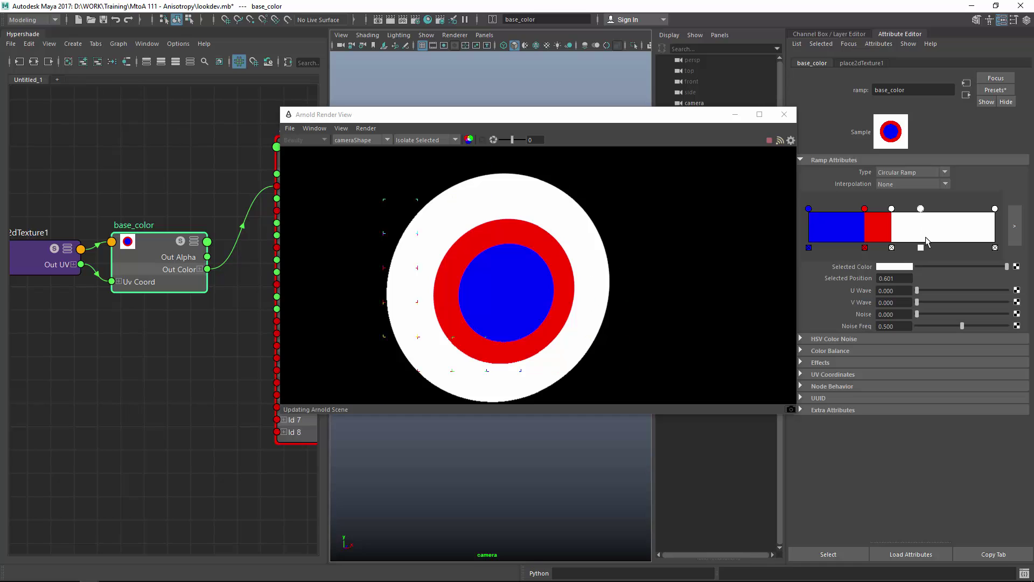
click(898, 268)
click(854, 241)
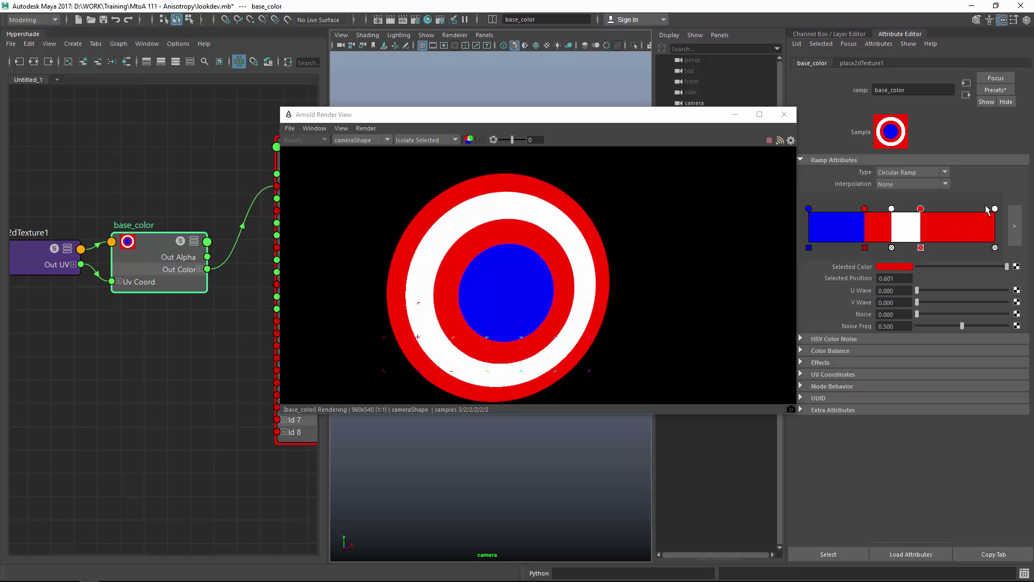
drag(994, 208, 938, 211)
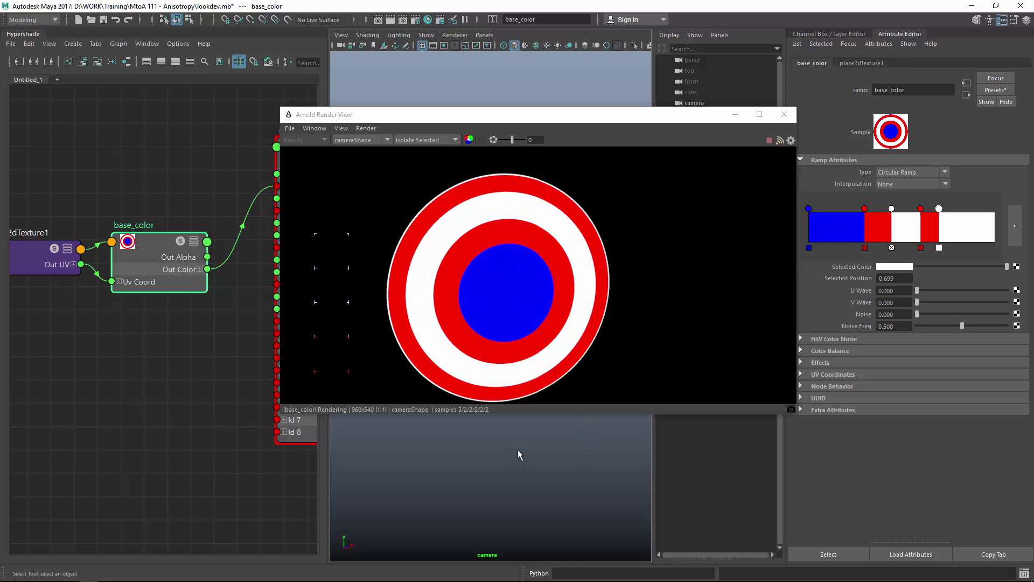
mouse_move(520, 455)
alt+mouse_down()
mouse_move(509, 442)
mouse_move(534, 442)
alt+mouse_up()
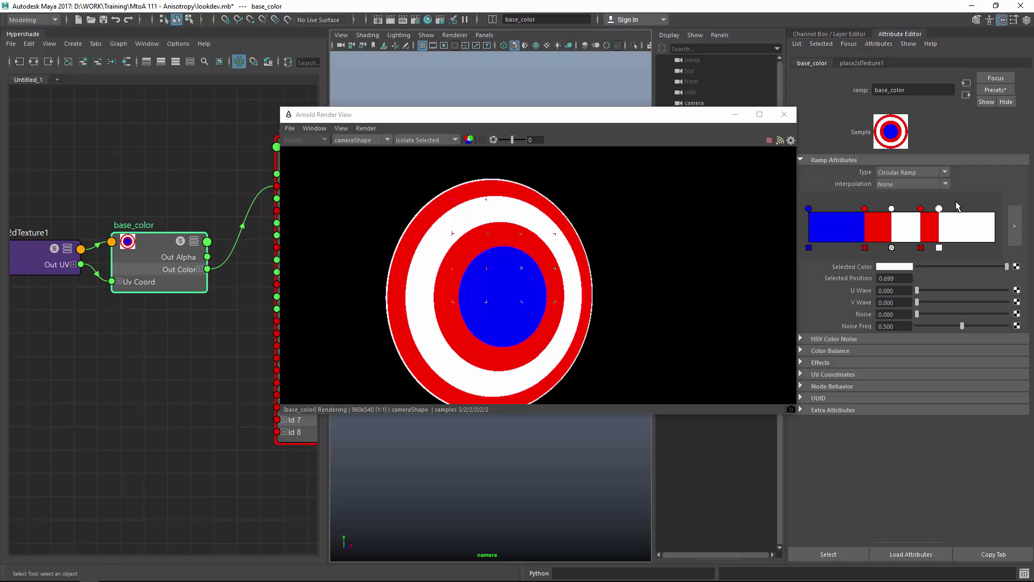
drag(939, 209, 937, 209)
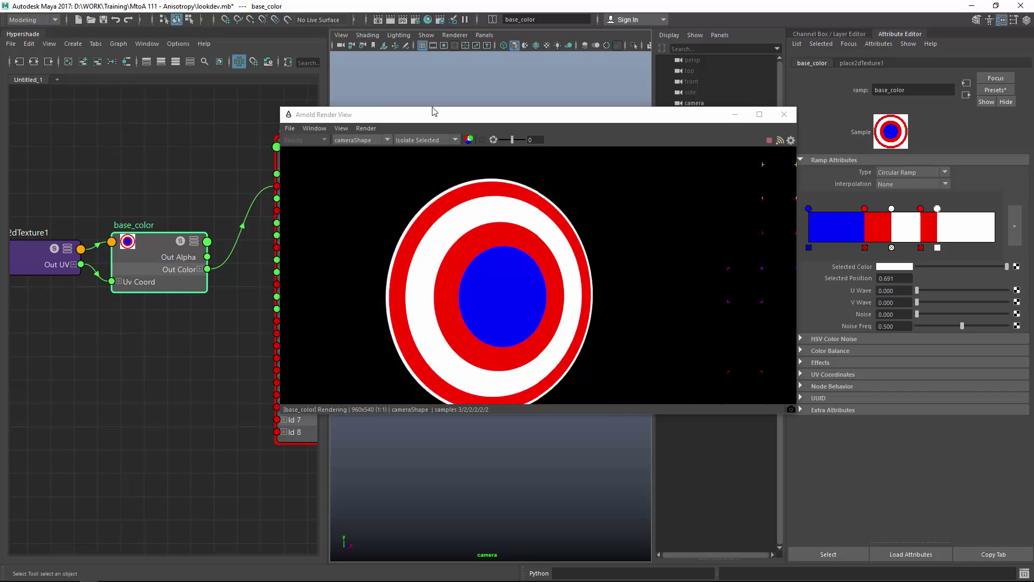
- Check the system options in the Arnold render settings, including bucket scanning and bucket size, and close the settings
click(415, 20)
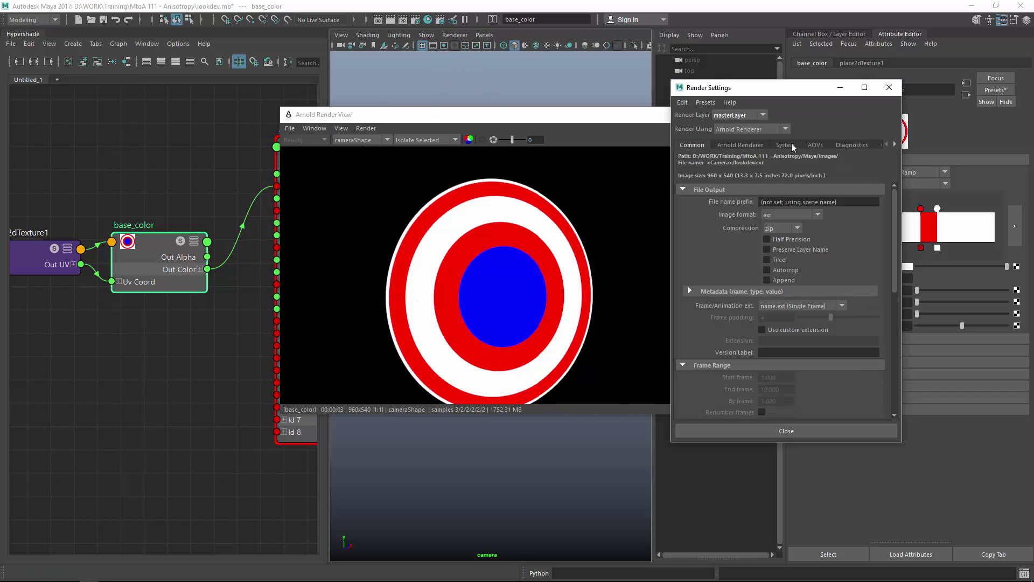
click(850, 145)
click(790, 145)
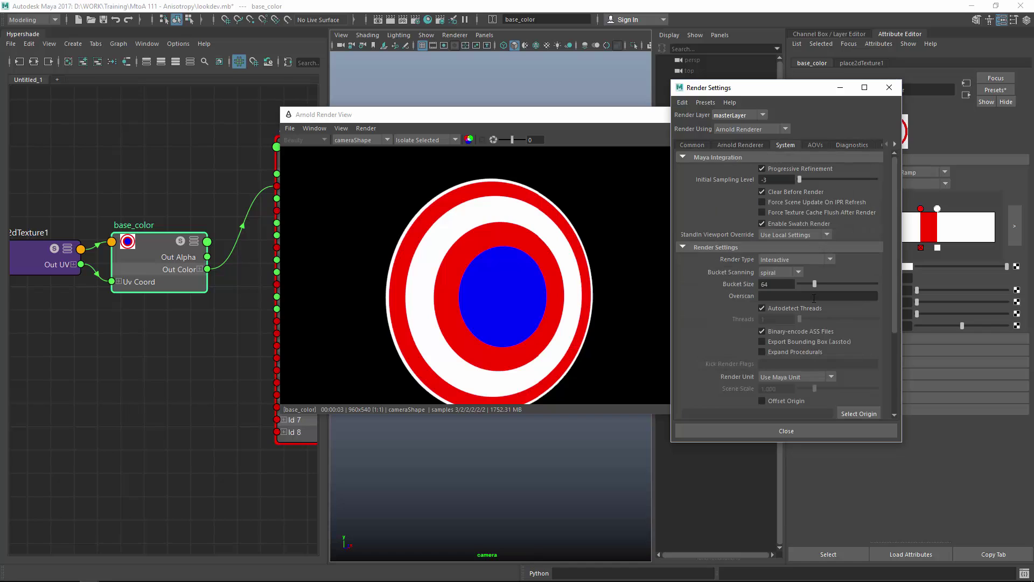
click(888, 89)
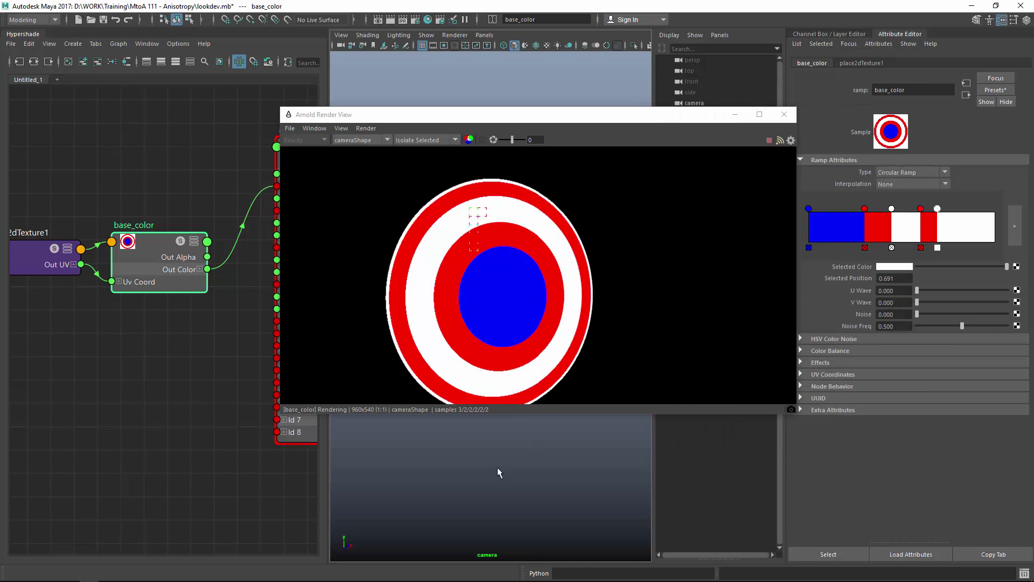
- Move the outermost white ramp marker to position 0.702 to make the shield's rim thinner
alt+drag(496, 469, 528, 467)
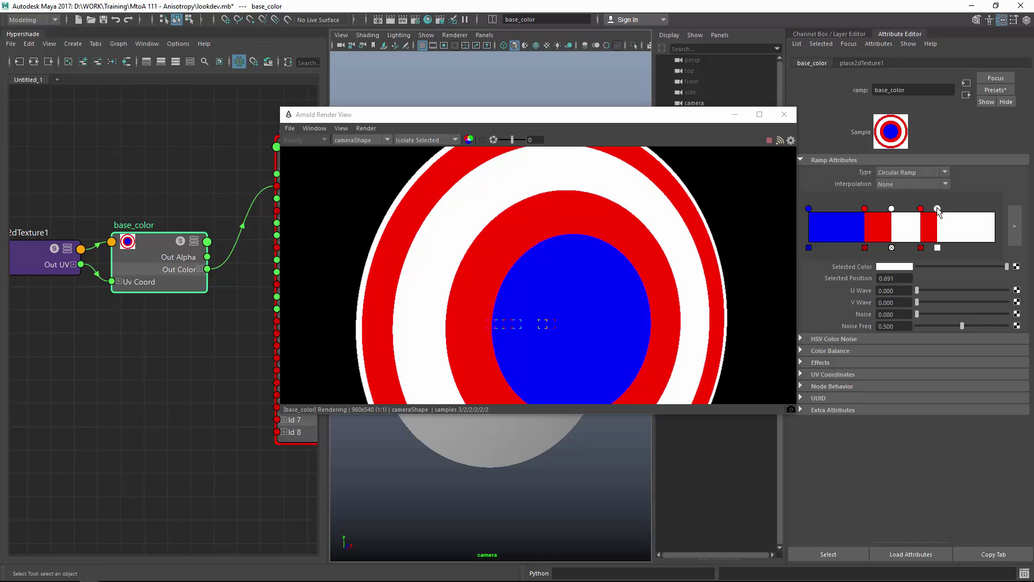
drag(937, 209, 940, 209)
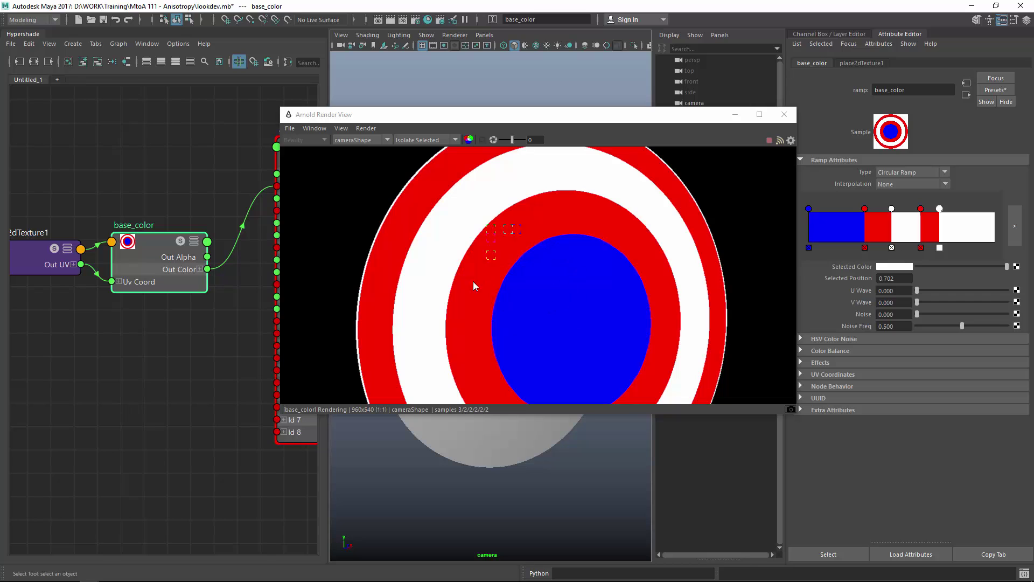
alt+right_drag(458, 468, 412, 457)
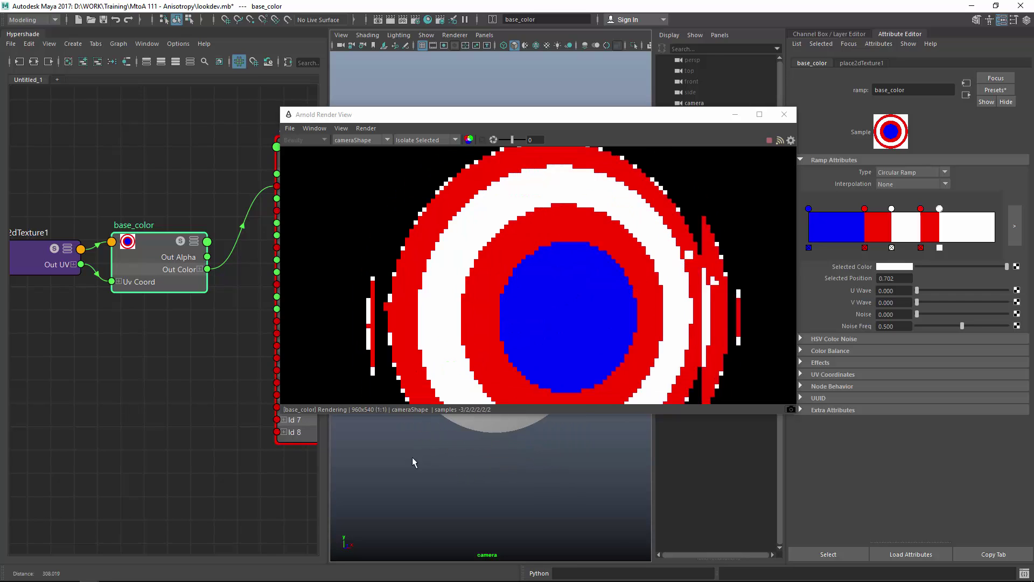
alt+drag(449, 479, 474, 477)
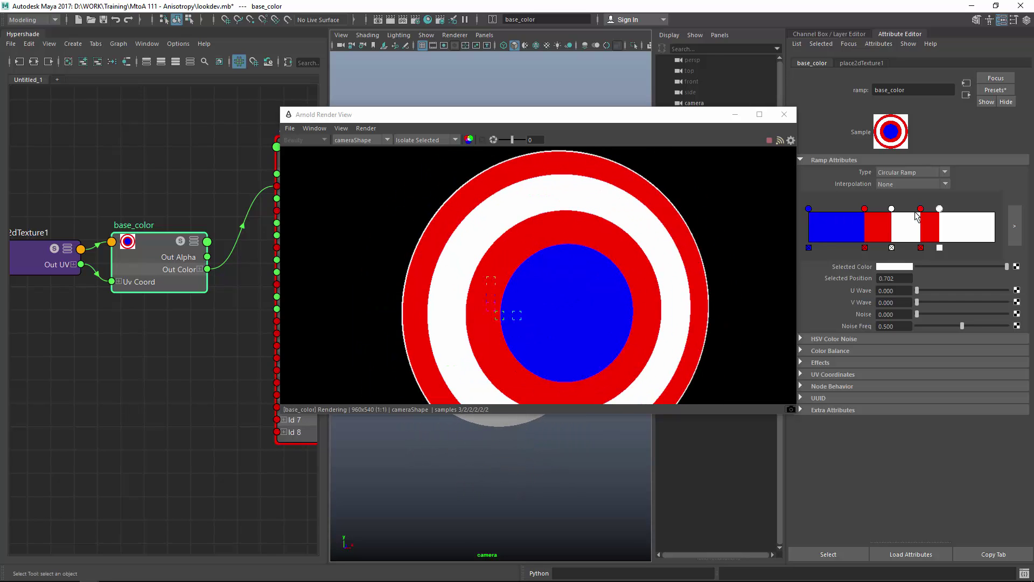
- Shift the inner white ramp marker slightly outward against the shield reference, move the inner red marker to position 0.335, and close the render view
drag(892, 208, 895, 209)
key(alt+Tab)
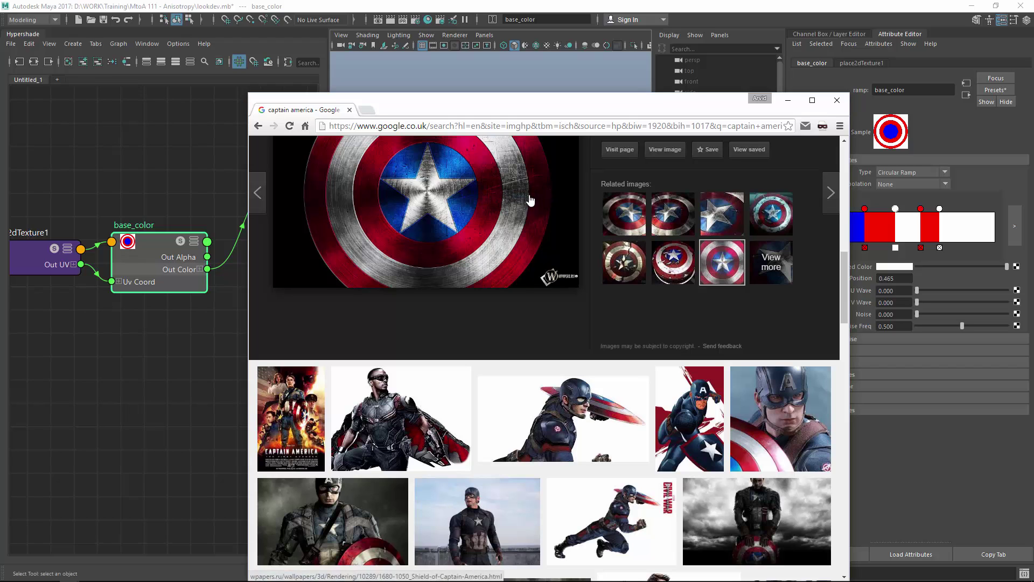
key(alt+Tab)
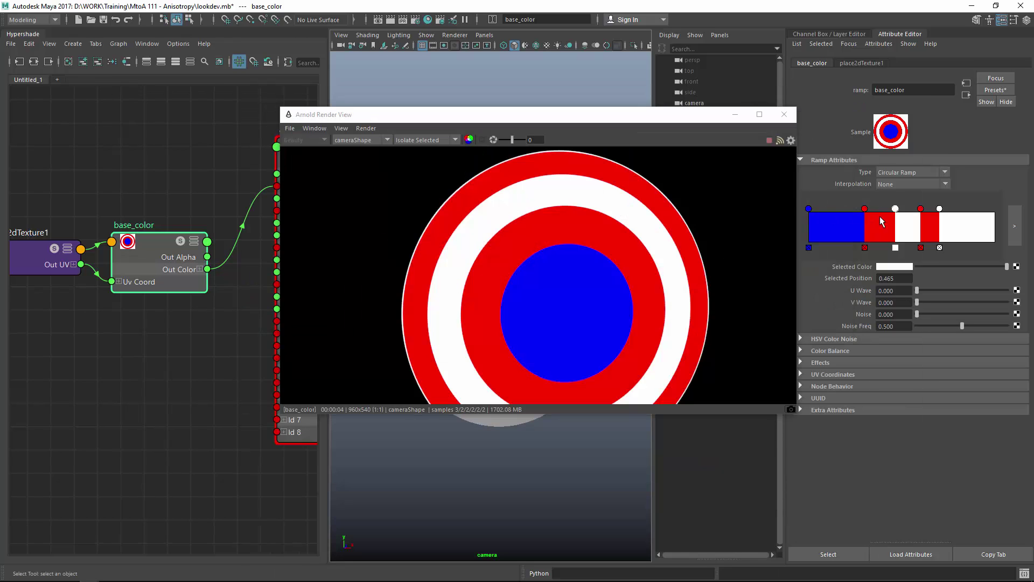
click(921, 208)
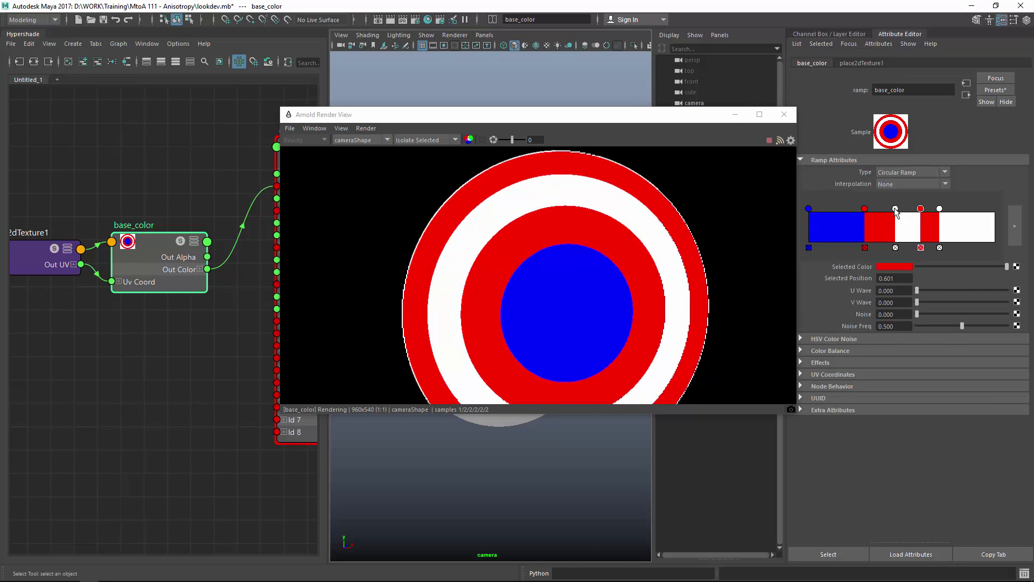
drag(896, 208, 869, 213)
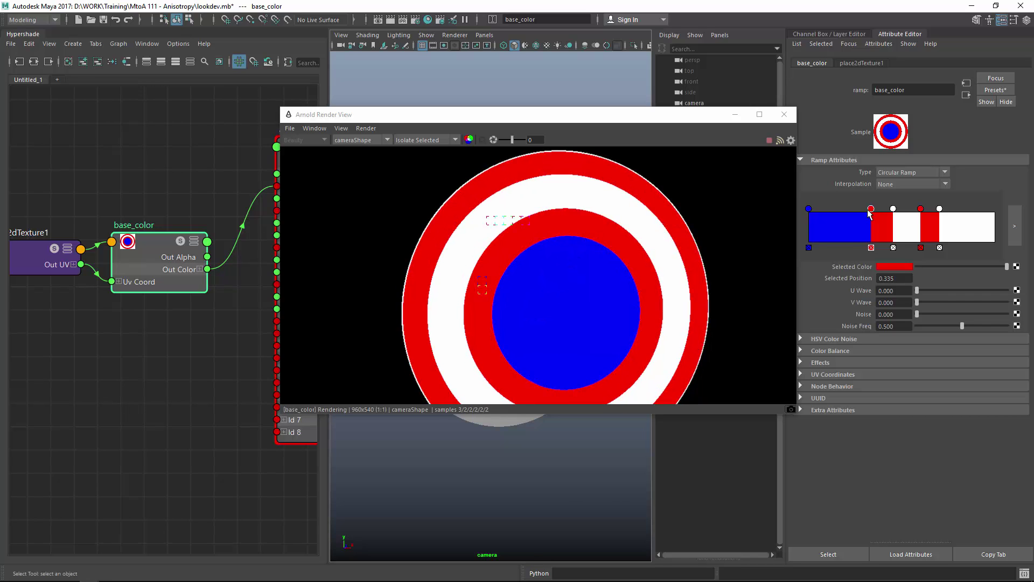
alt+drag(517, 489, 489, 467)
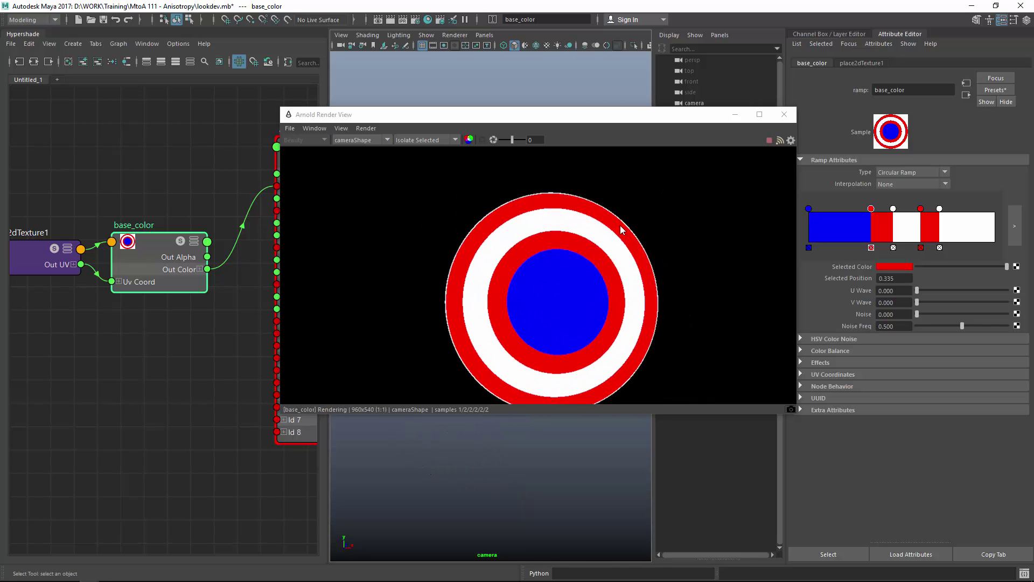
click(781, 116)
- Switch to the browser's "star 5 pointed" image results and open the solid black Wikimedia Commons star at full size
key(alt+Tab)
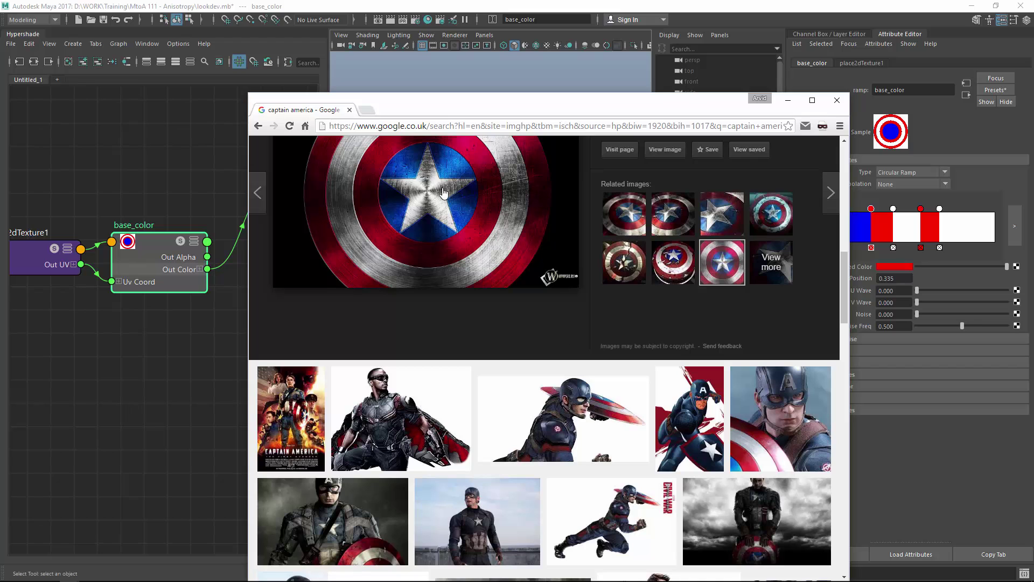
mouse_move(209, 580)
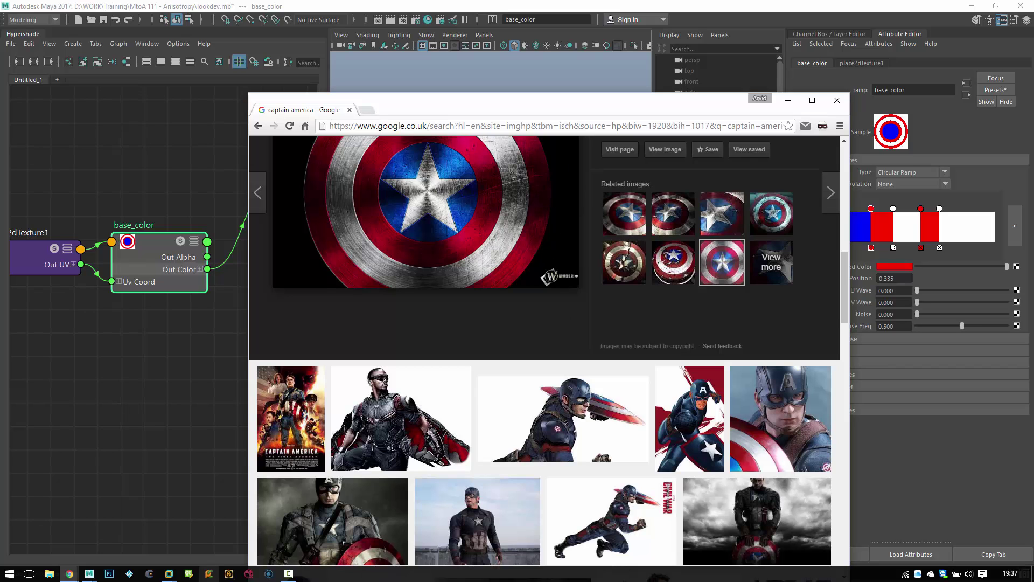
mouse_move(66, 575)
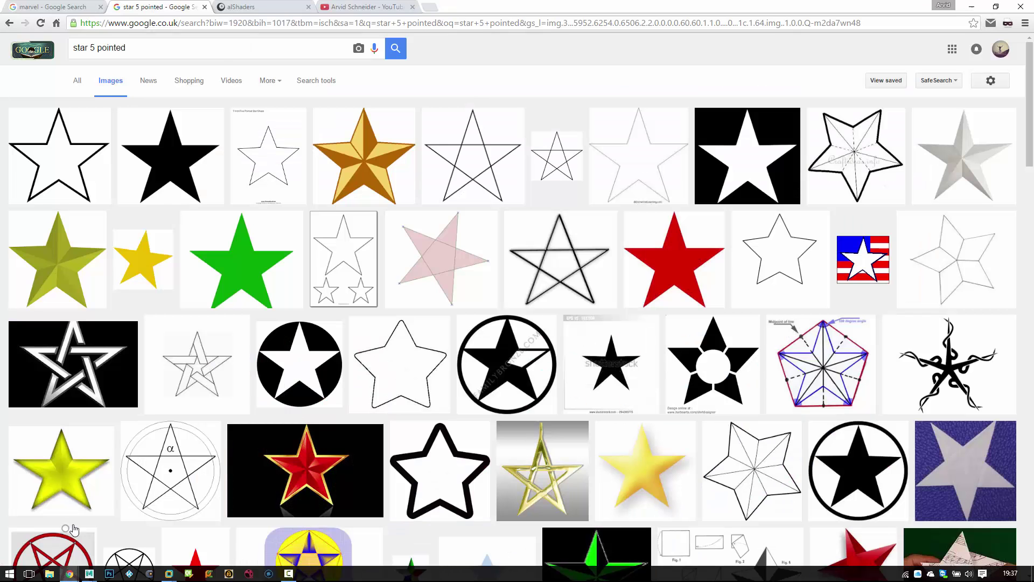
click(90, 542)
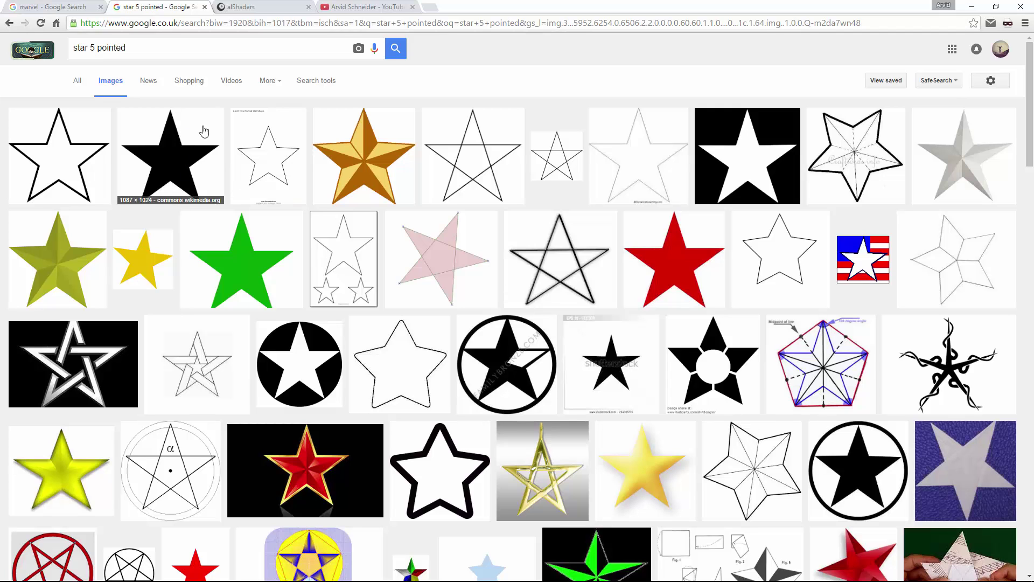
click(176, 168)
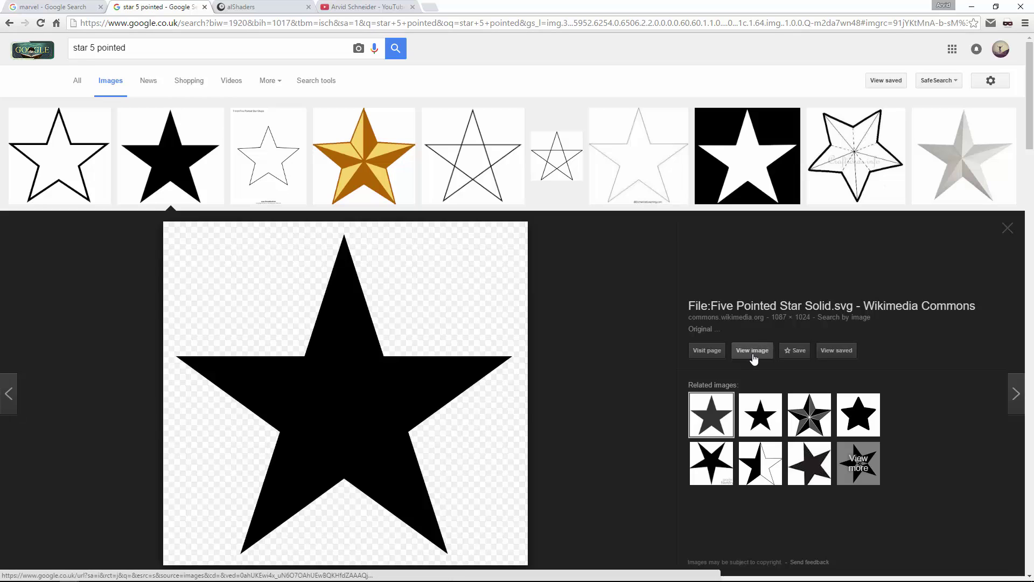
click(758, 431)
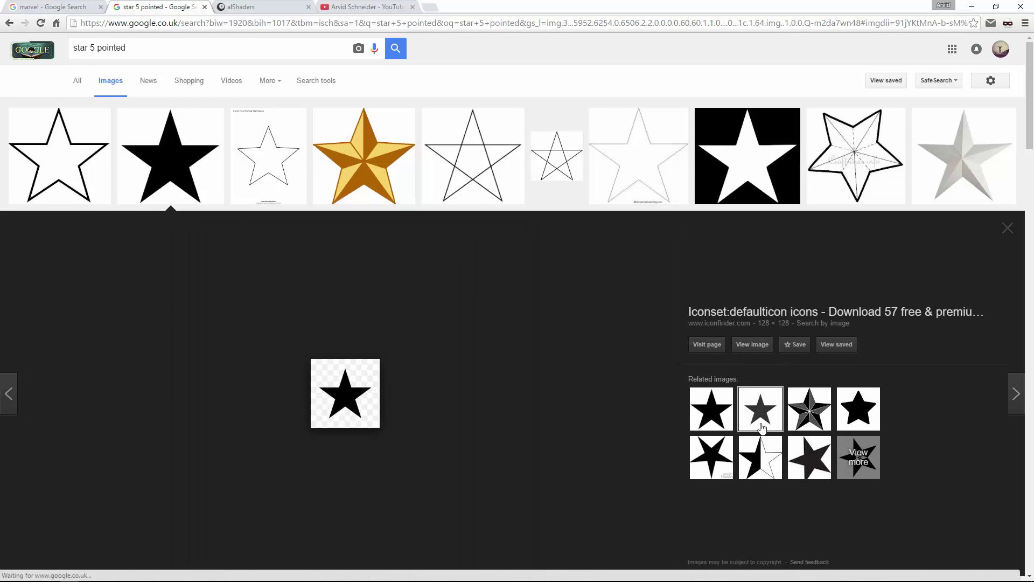
click(808, 457)
click(720, 398)
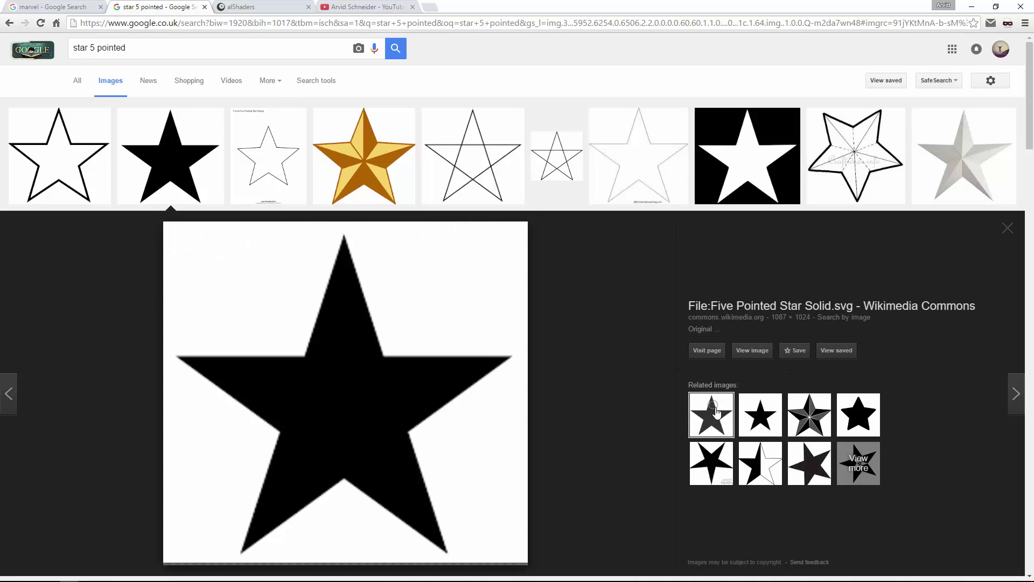
click(751, 351)
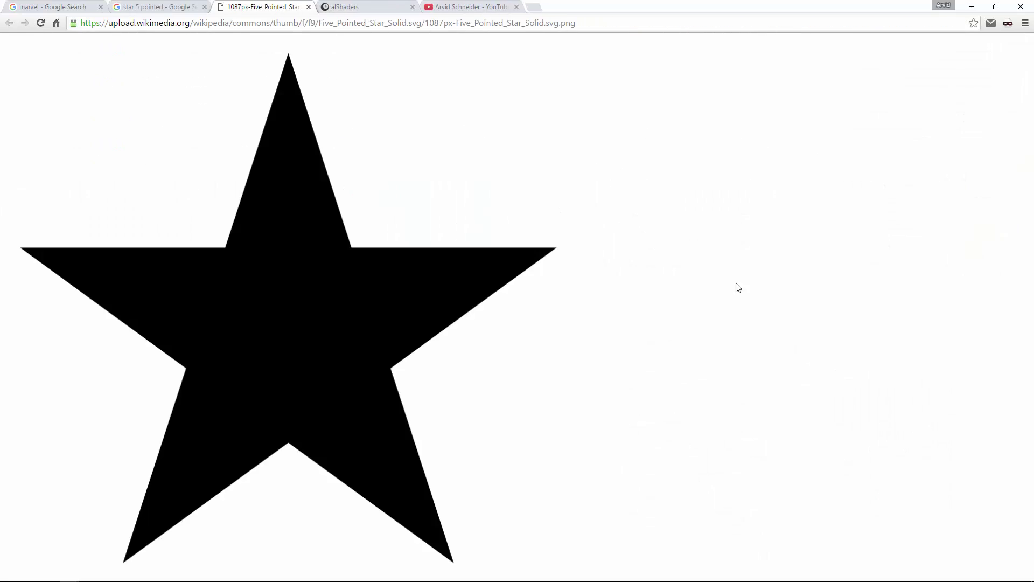
- Save the five-pointed star image to the Desktop as a PNG named star
right_click(307, 285)
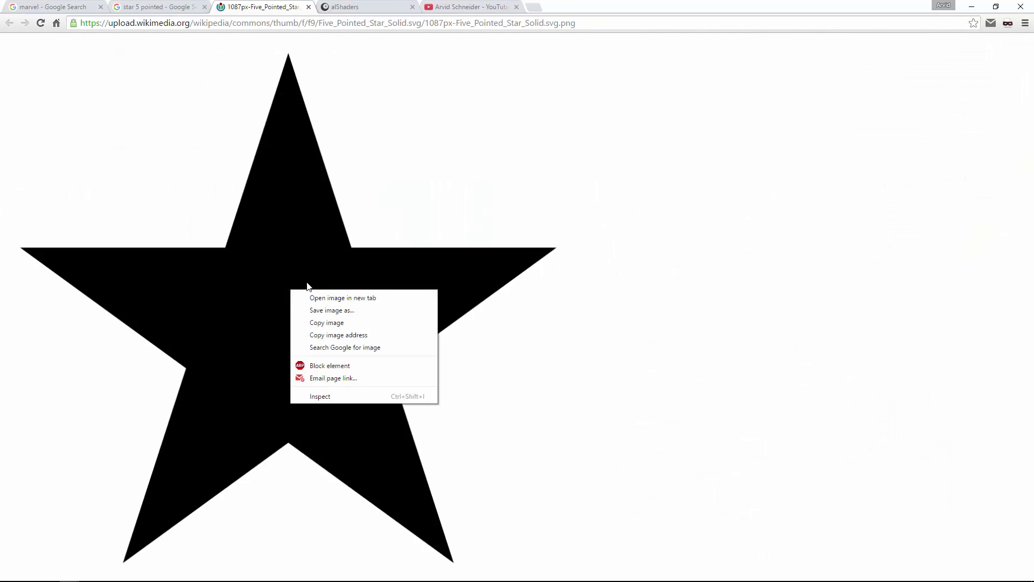
click(364, 315)
click(44, 75)
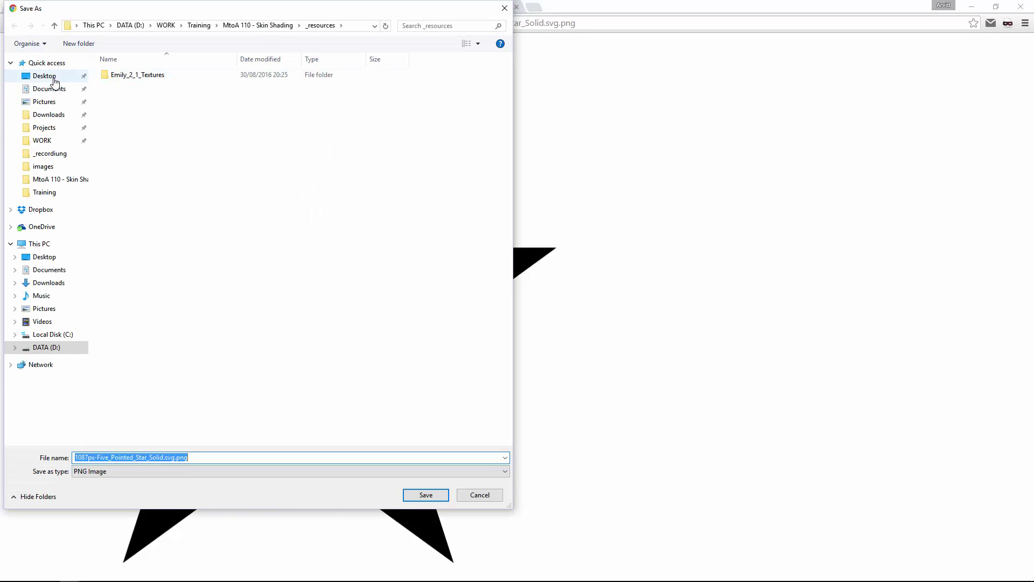
click(227, 458)
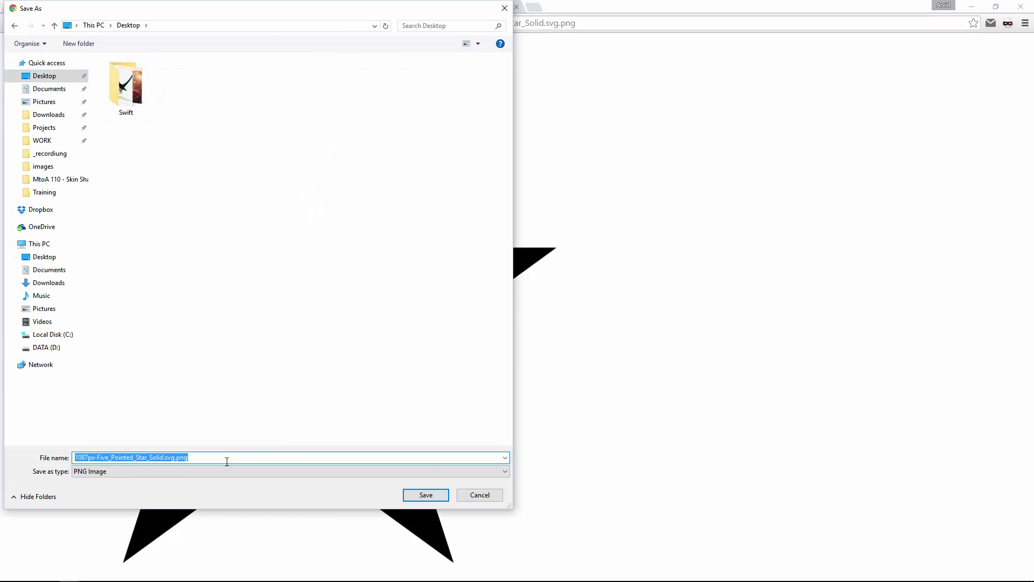
text(star)
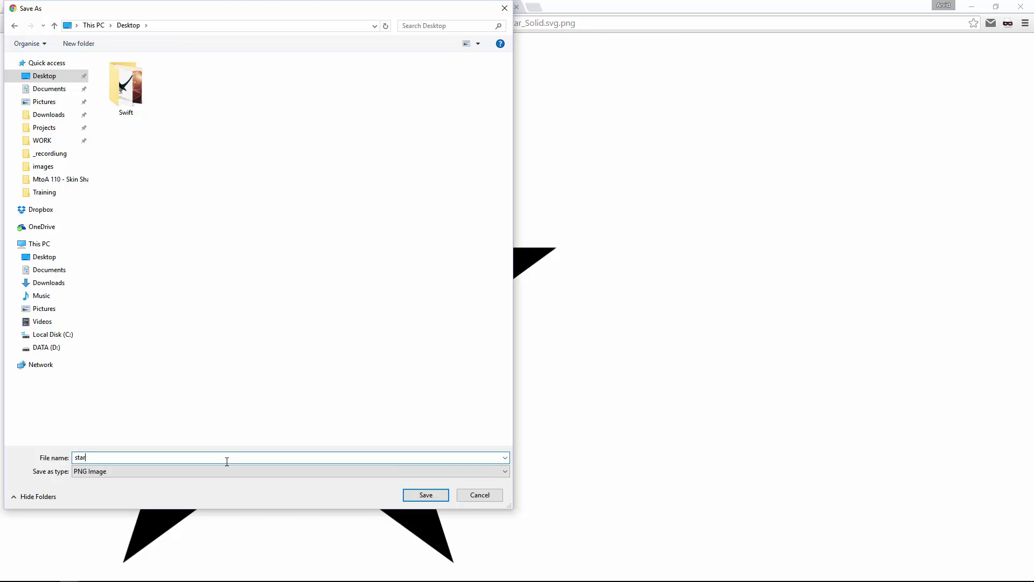
key(Return)
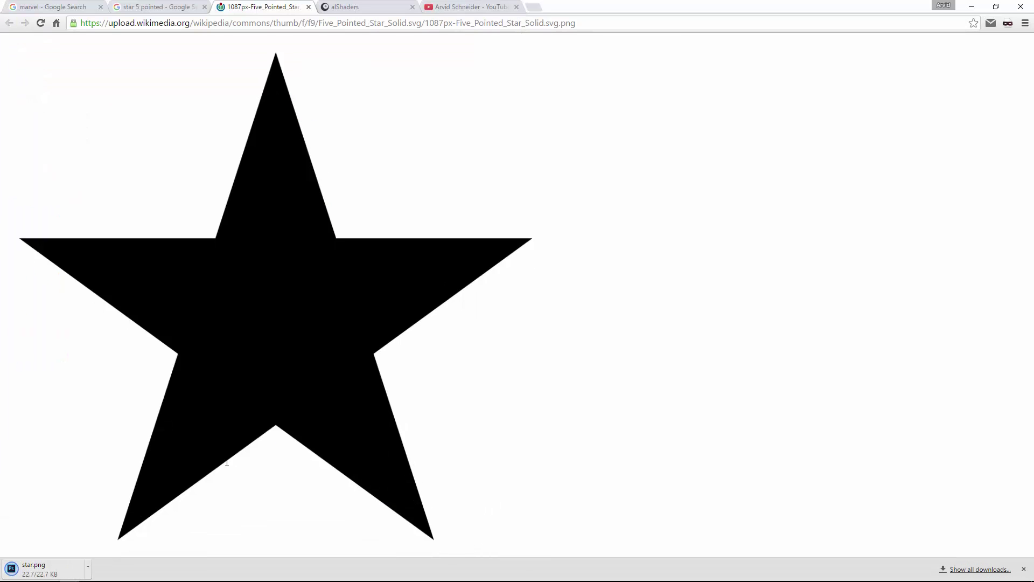
- Switch back to Maya and create an aiImage node below the base_color ramp in the Hypershade graph
key(alt+Tab)
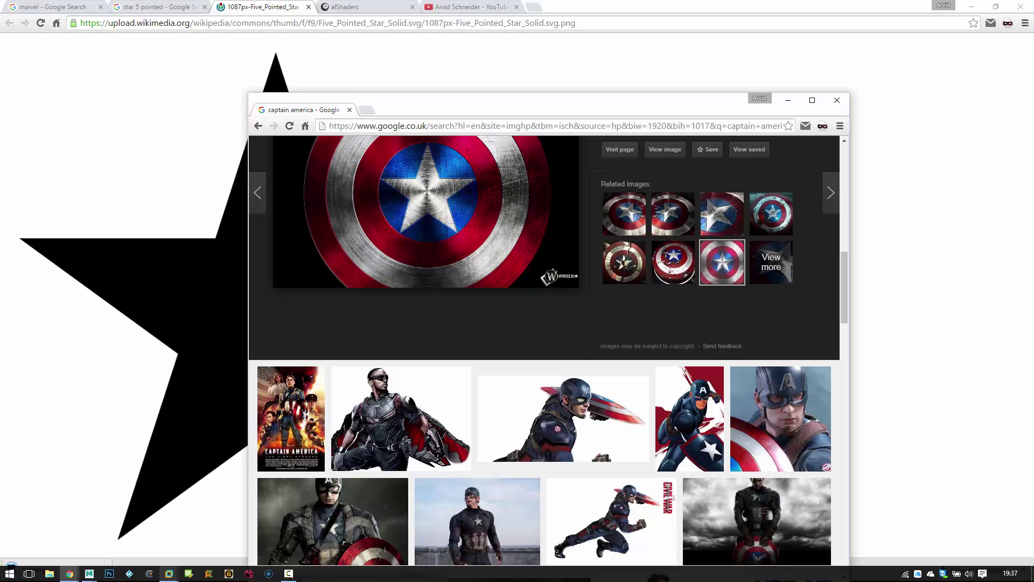
mouse_move(89, 572)
click(176, 525)
click(186, 474)
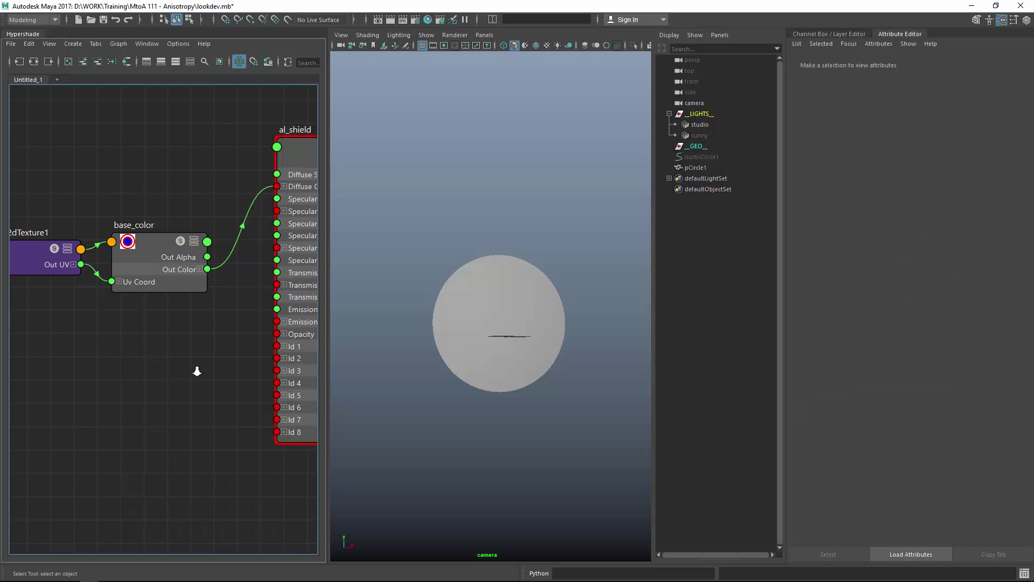
alt+middle_drag(196, 370, 258, 337)
alt+right_drag(257, 337, 191, 381)
key(Tab)
text(aiImage)
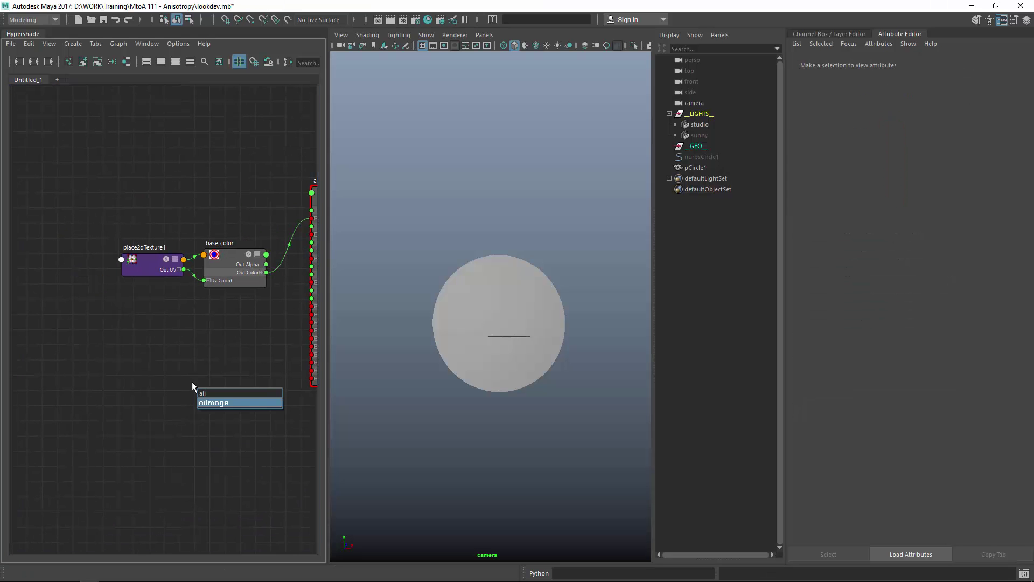
key(Return)
- Load star.png from the Desktop as the image of the new aiImage node
click(1020, 179)
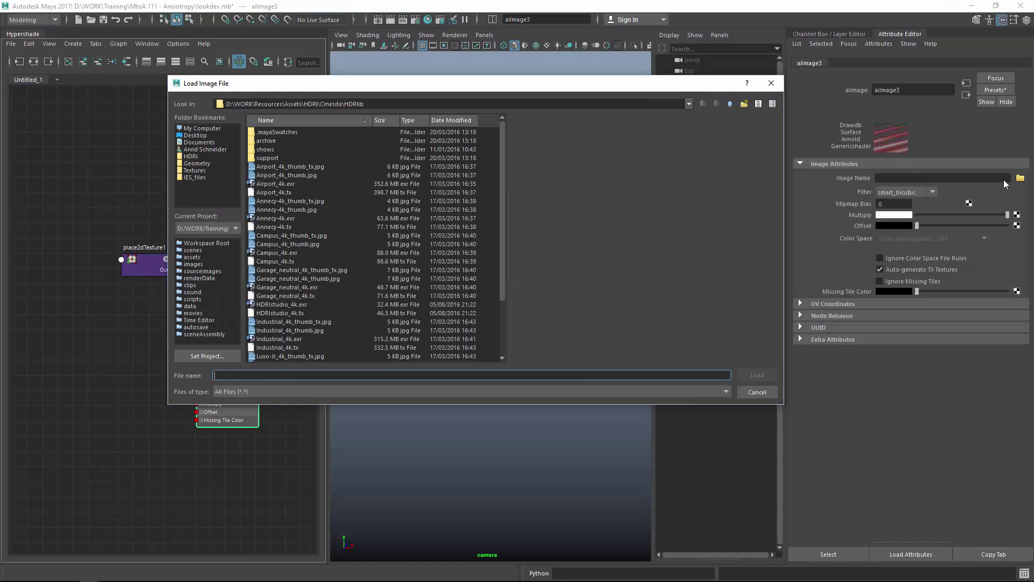
click(186, 136)
double_click(269, 149)
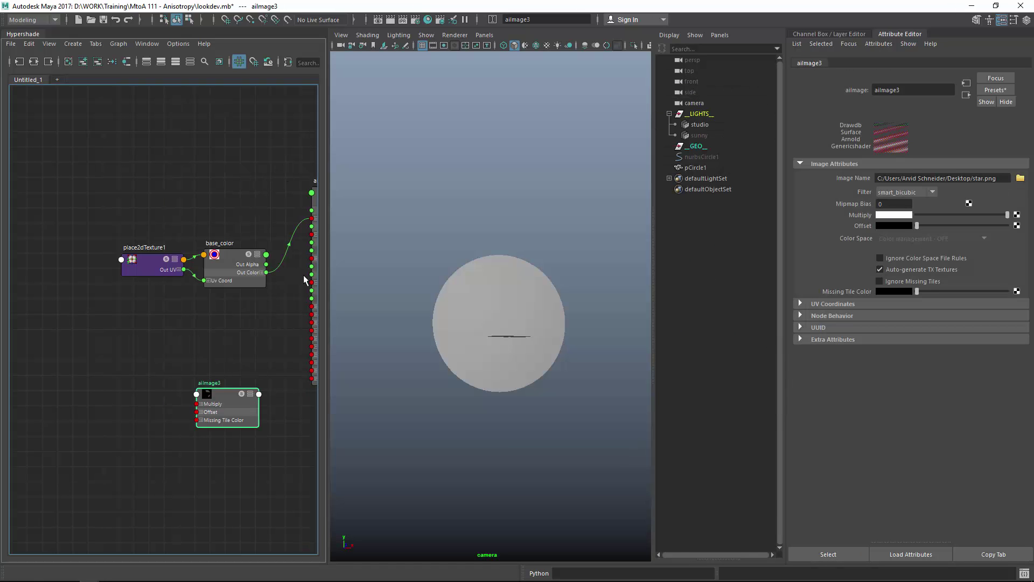
- Show all attributes of the star image node and connect its Out Color to the Diffuse Color of al_shield
drag(193, 383, 150, 349)
alt+middle_drag(257, 298, 180, 323)
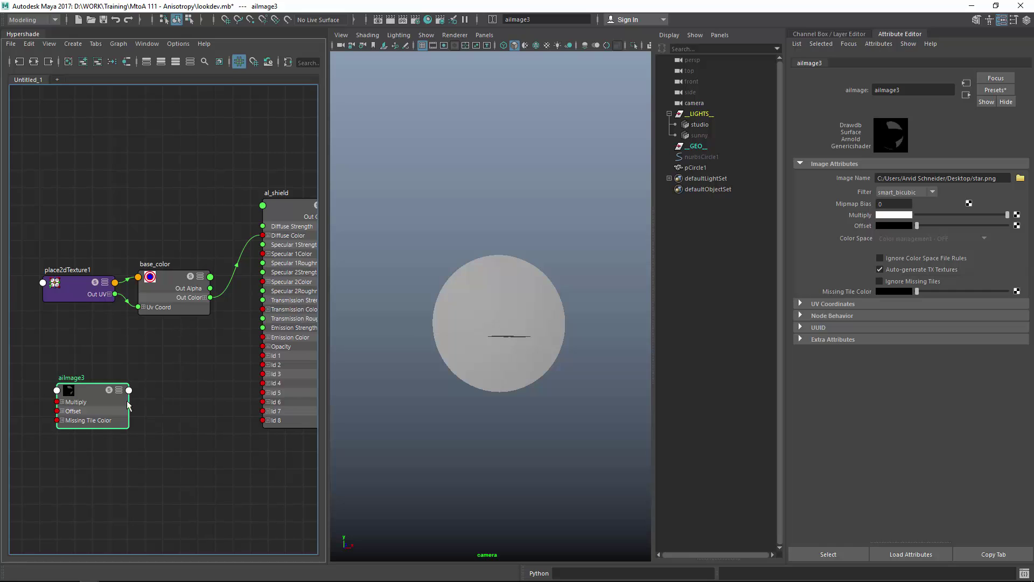
drag(128, 405, 130, 387)
key(3)
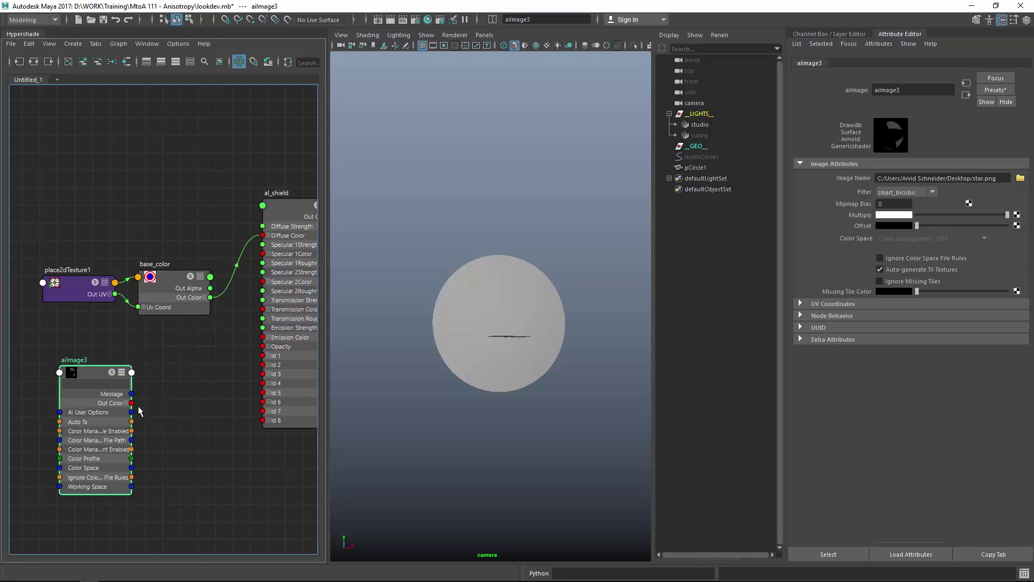
drag(132, 403, 262, 236)
- Open the Arnold Render View to preview the star image isolated on the shield
key(space)
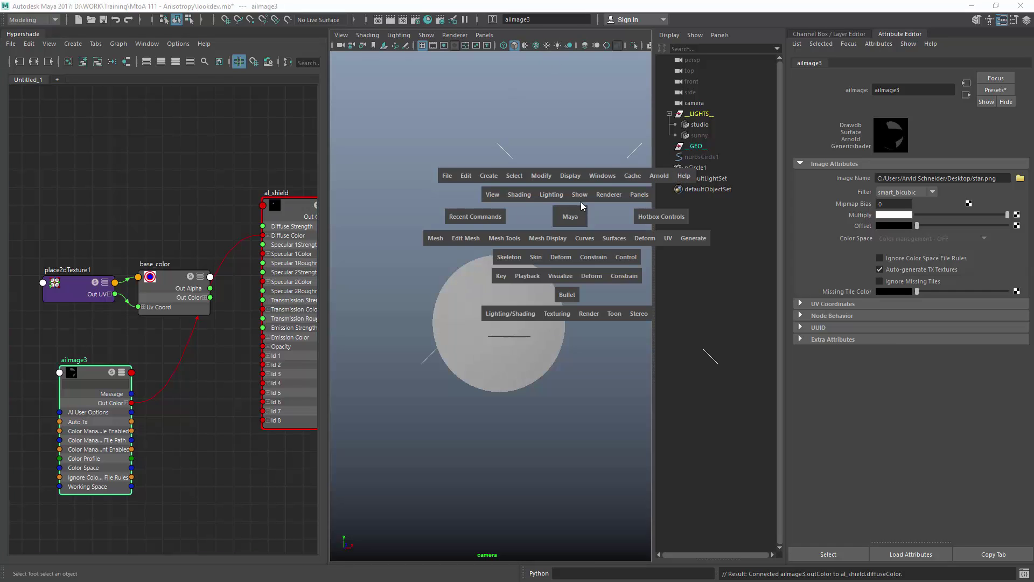
click(659, 175)
click(666, 199)
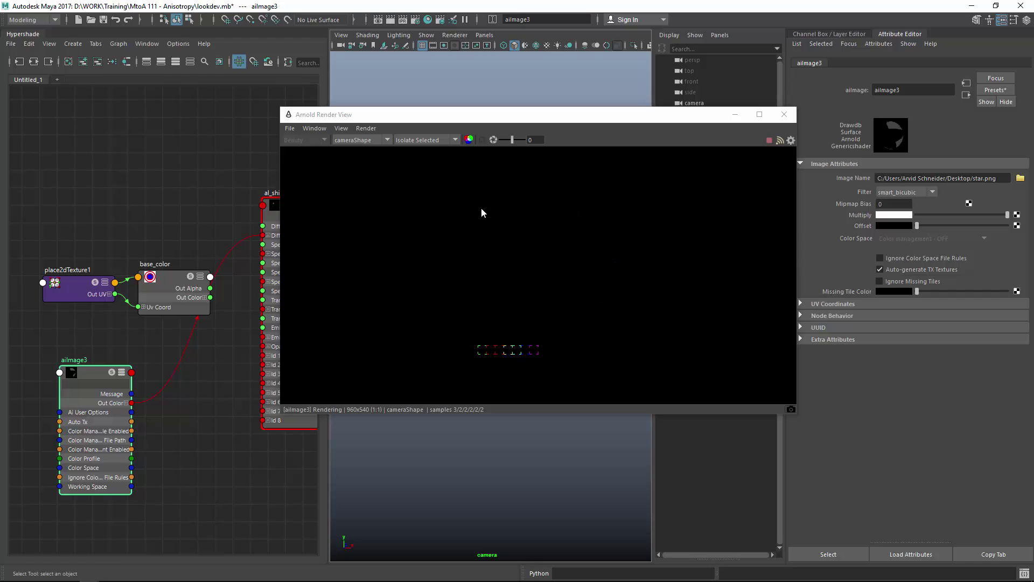
drag(952, 224, 893, 231)
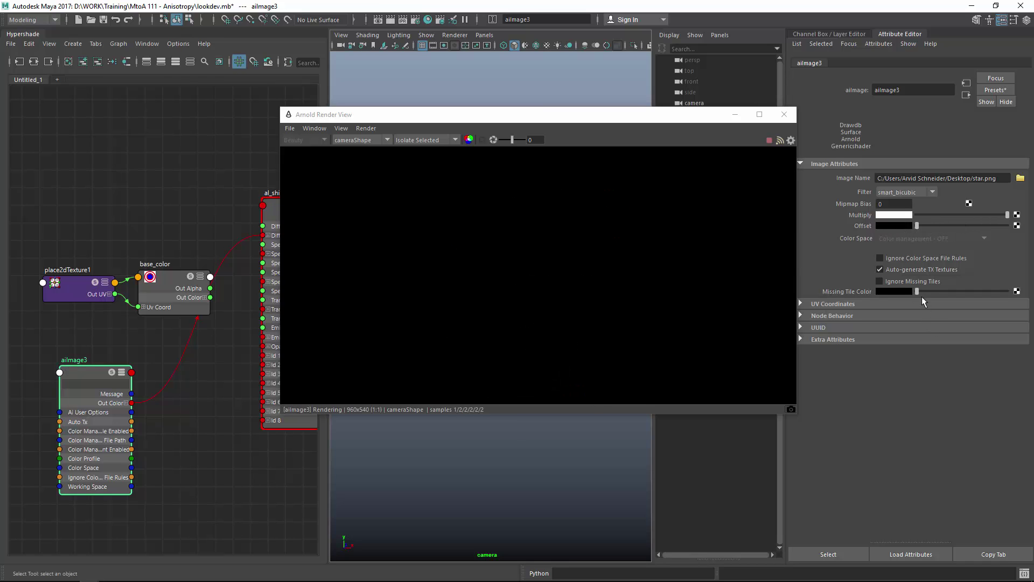
- Expand the star image node's Out Color channels, and switch to Photoshop to open star.png from the Desktop
click(127, 404)
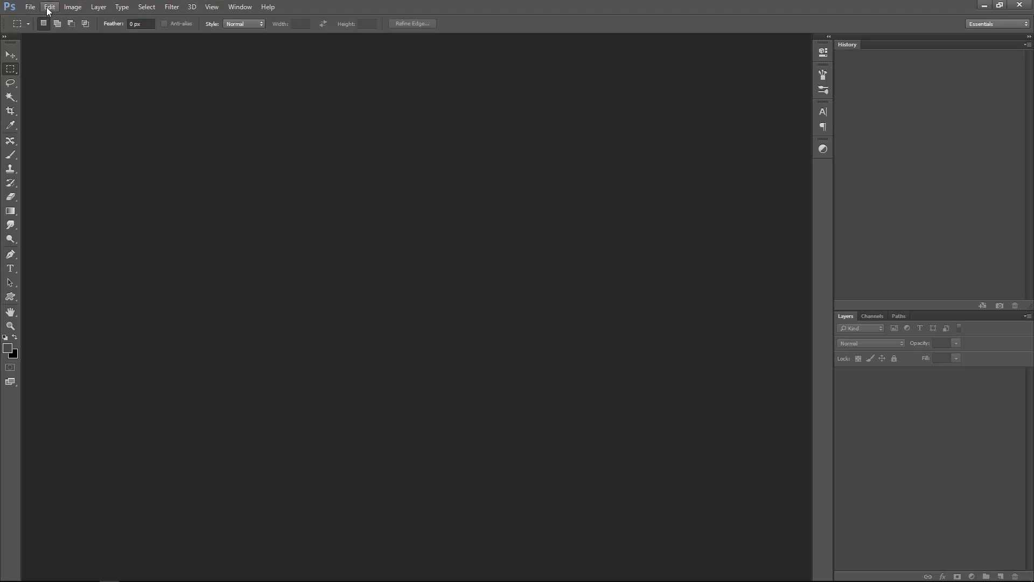
click(30, 7)
click(43, 29)
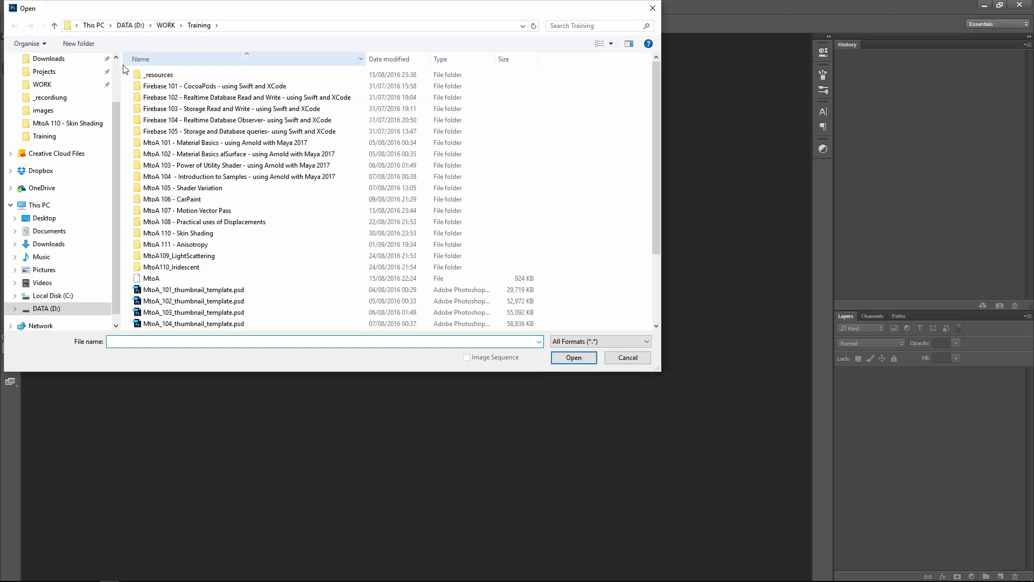
click(65, 75)
double_click(215, 89)
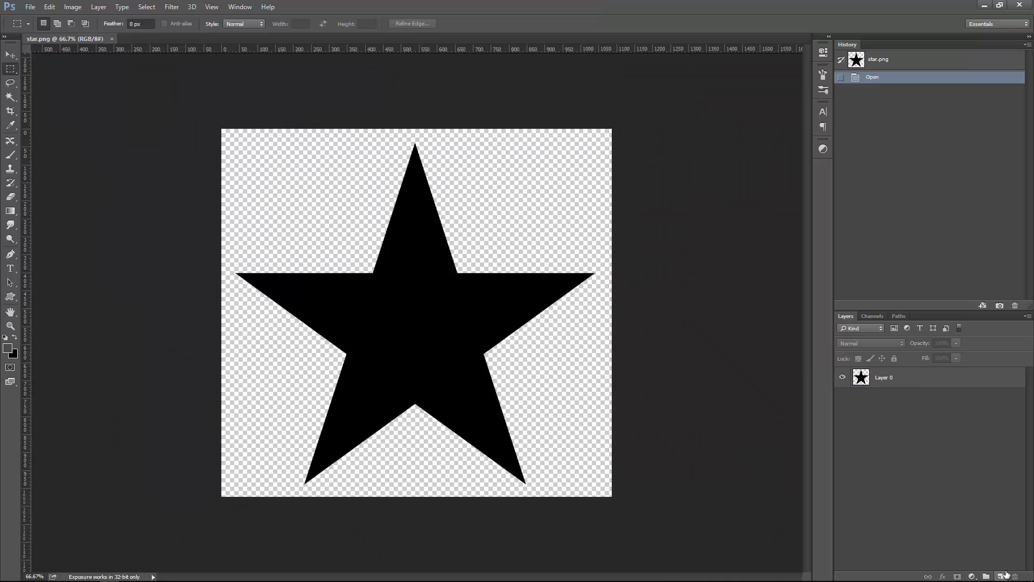
- Add a new layer beneath the star layer and invert the star layer to white
click(1001, 576)
drag(896, 386, 894, 409)
click(887, 381)
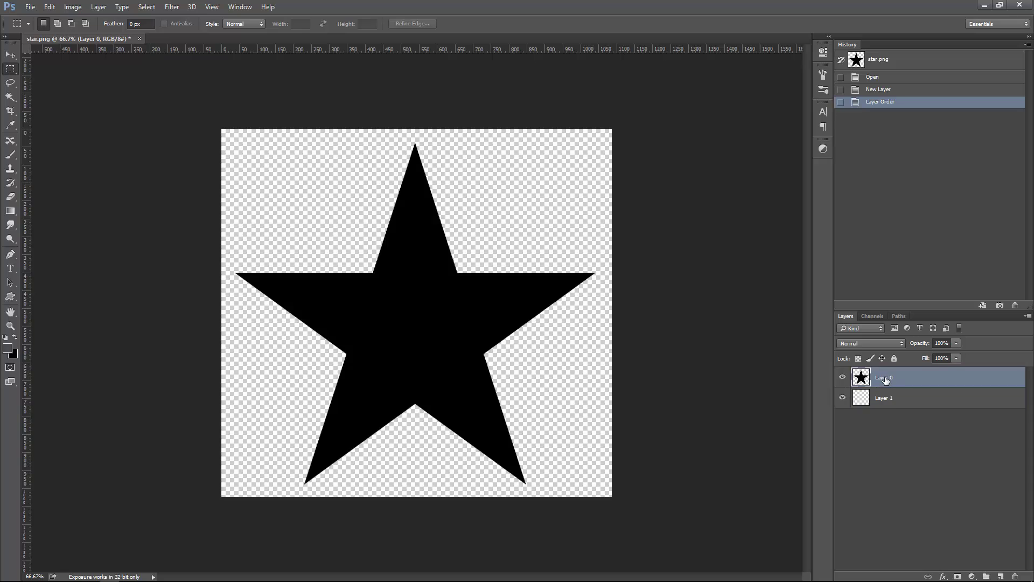
key(ctrl+i)
- Fill the new empty layer below the star with black
click(891, 407)
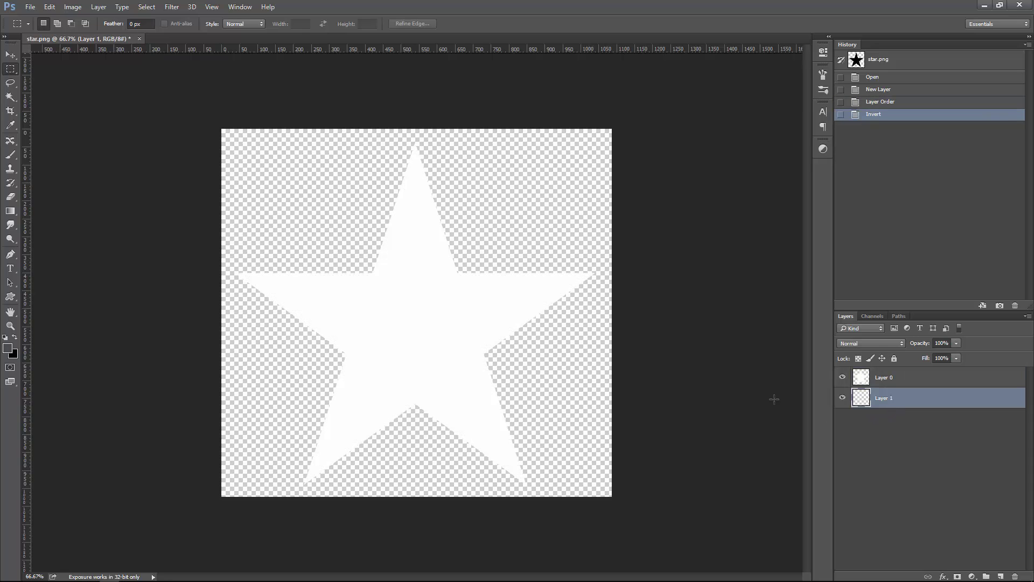
key(shift+F5)
click(540, 166)
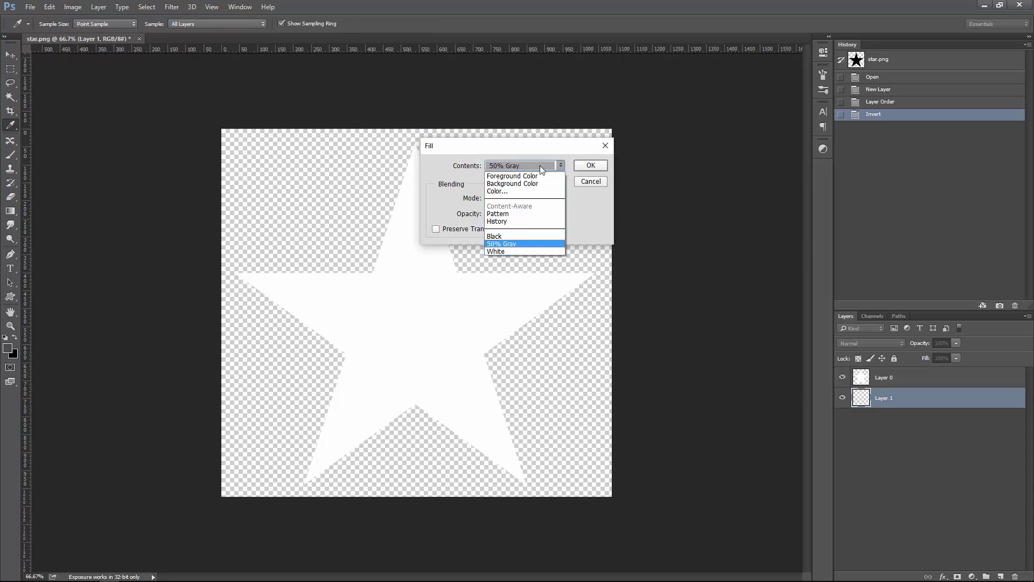
click(496, 235)
click(590, 165)
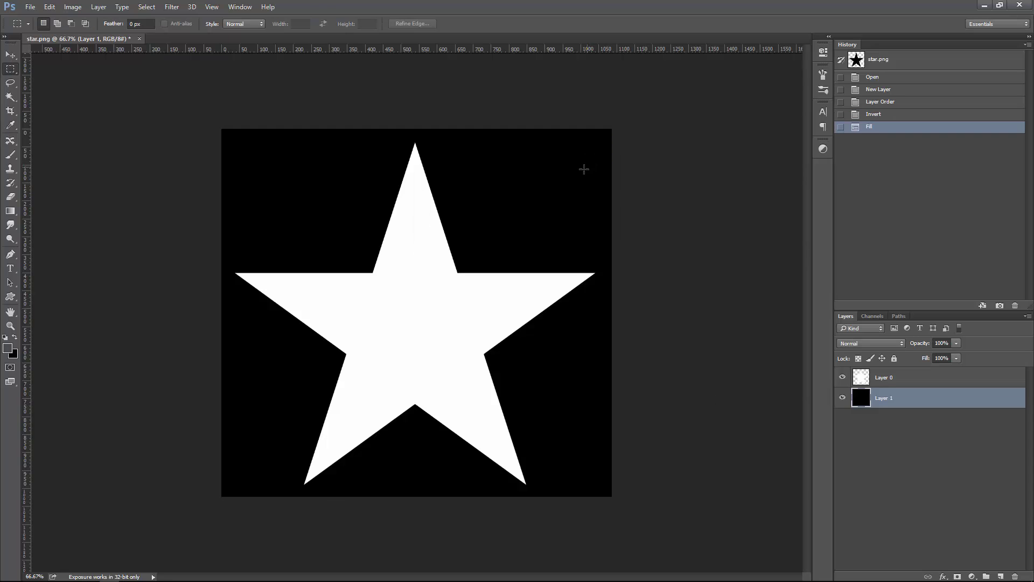
- Save the edited image to the Desktop as a JPEG named star_edit.jpg
key(ctrl+shift+s)
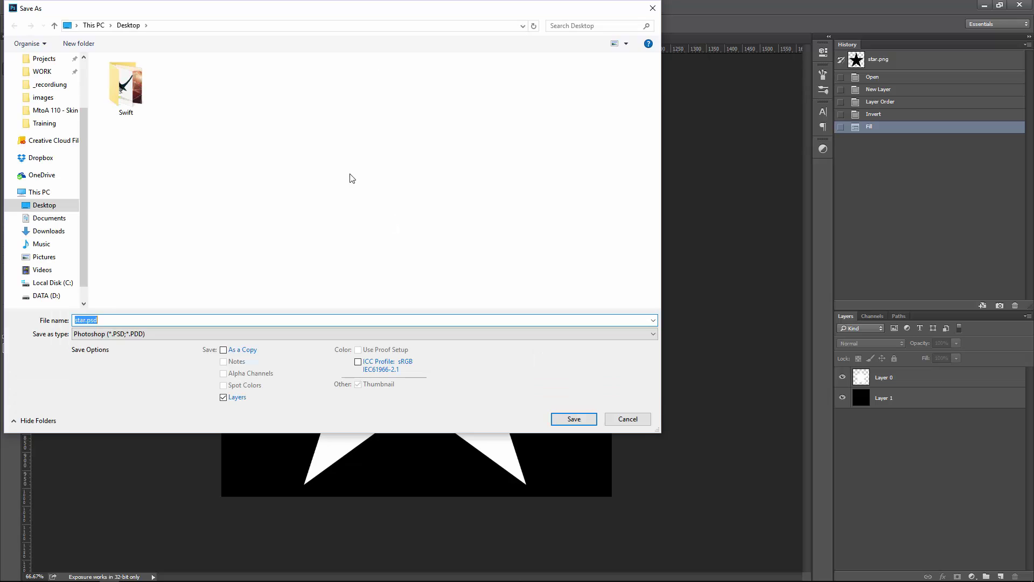
scroll(58, 83, up, 3)
click(55, 79)
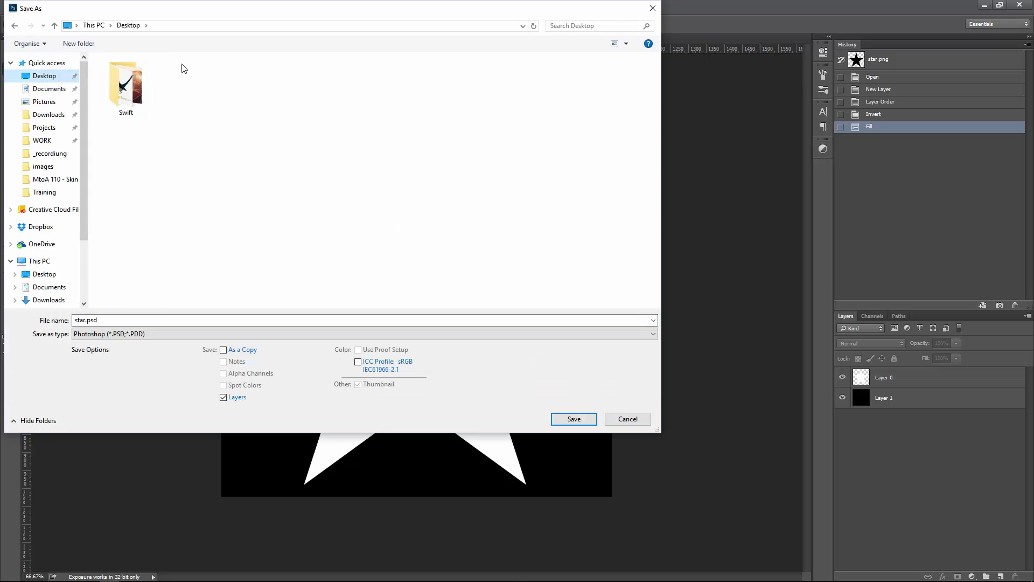
click(113, 334)
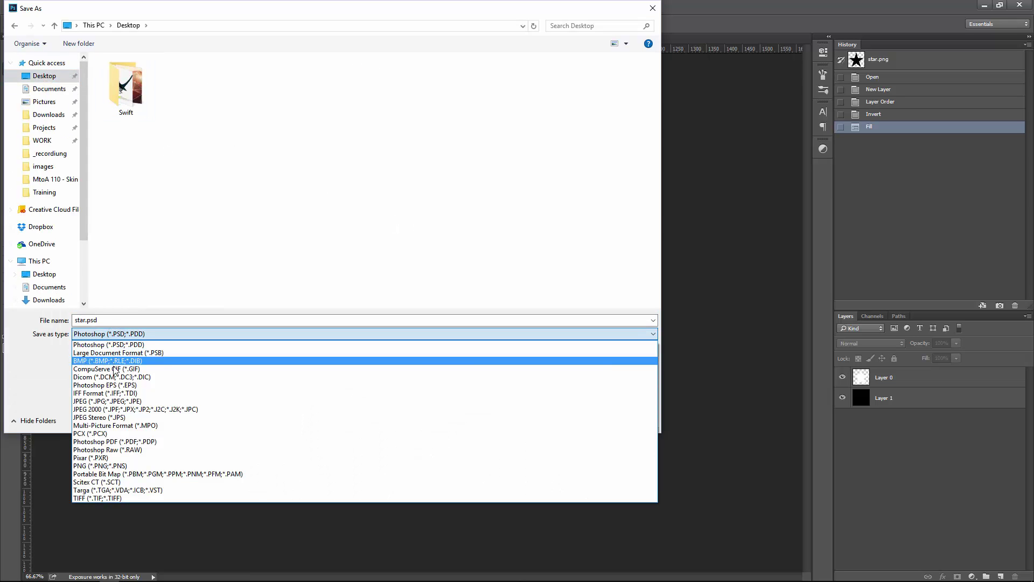
click(110, 401)
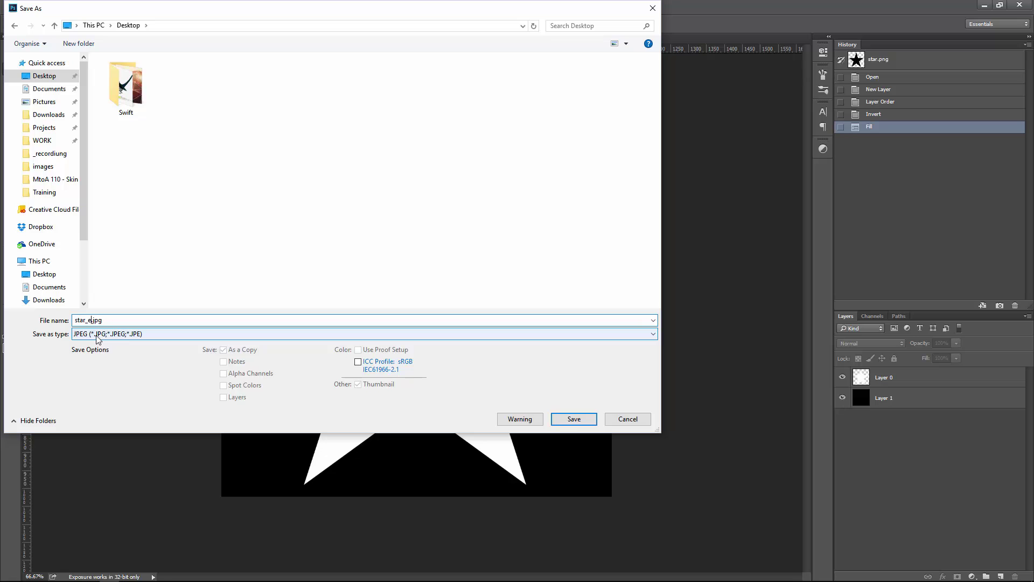
key(ctrl+a)
key(Return)
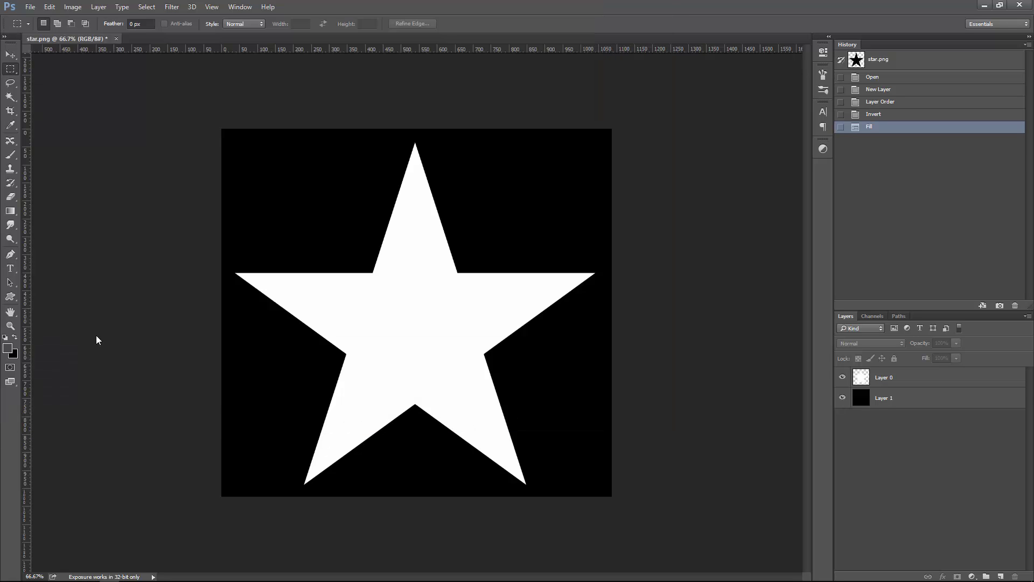
click(597, 157)
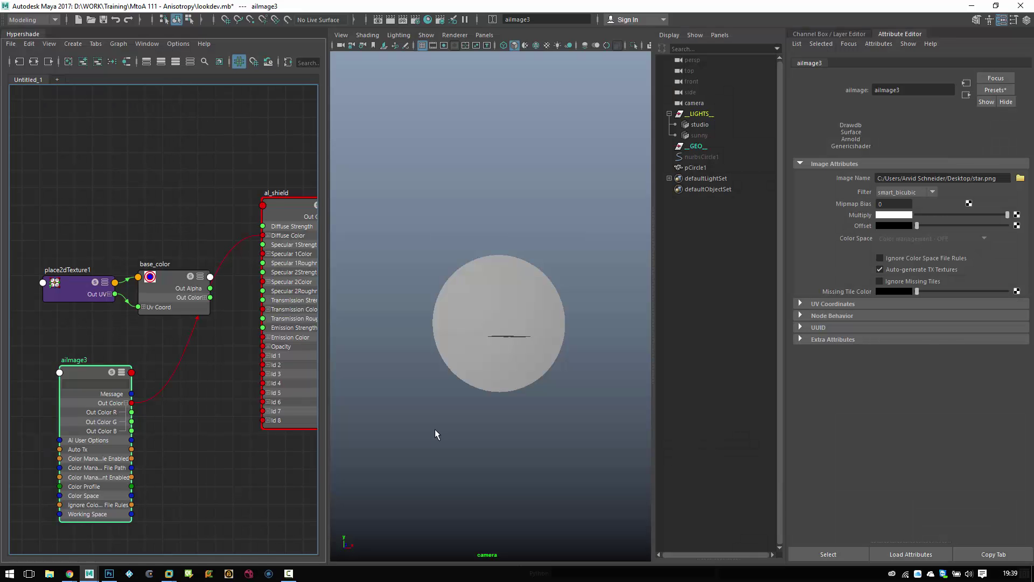
- Switch back to Maya, point the aiImage node's image to star_edit.jpg and preview it in the Arnold Render View
click(979, 179)
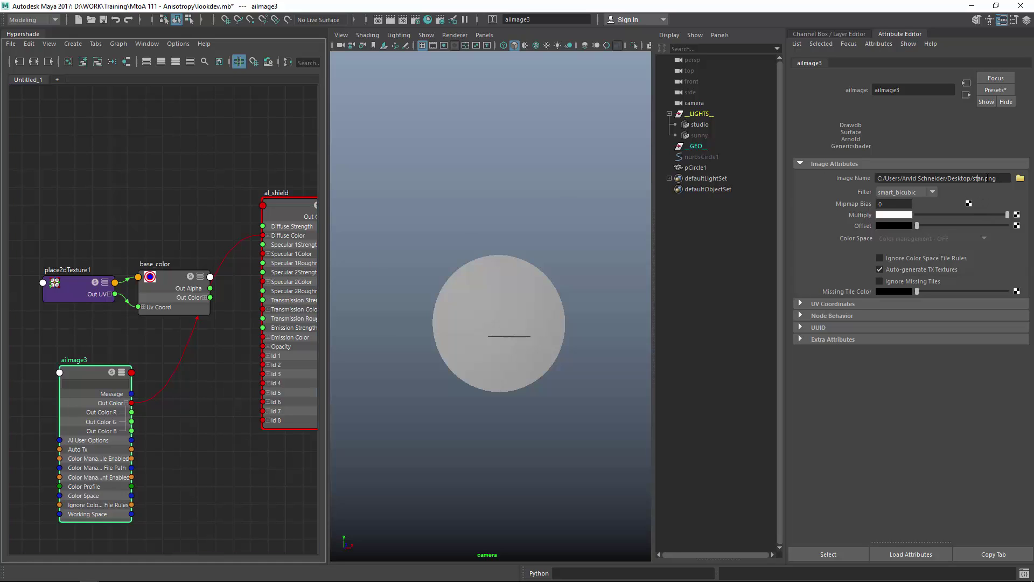
drag(974, 179, 995, 179)
key(Return)
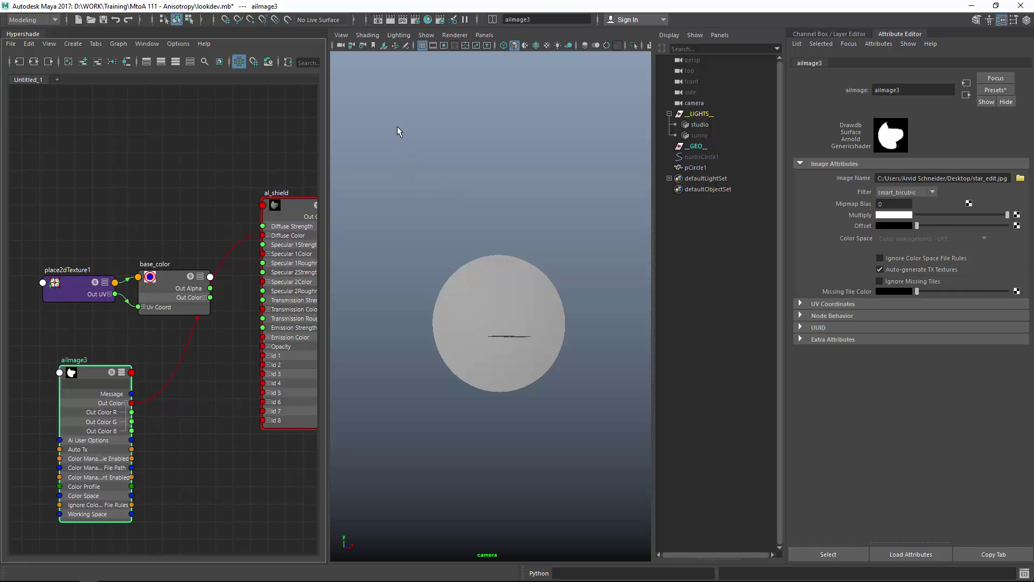
key(space)
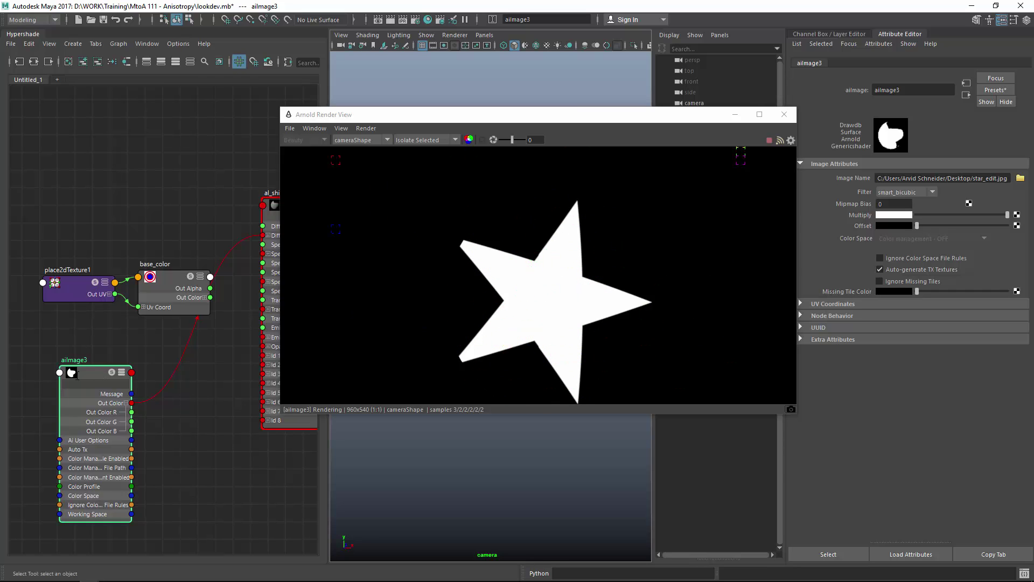
- Shift the star image with Offset U -0.060 and Offset V -0.040 in its UV coordinates, and close the render preview
drag(89, 374, 93, 357)
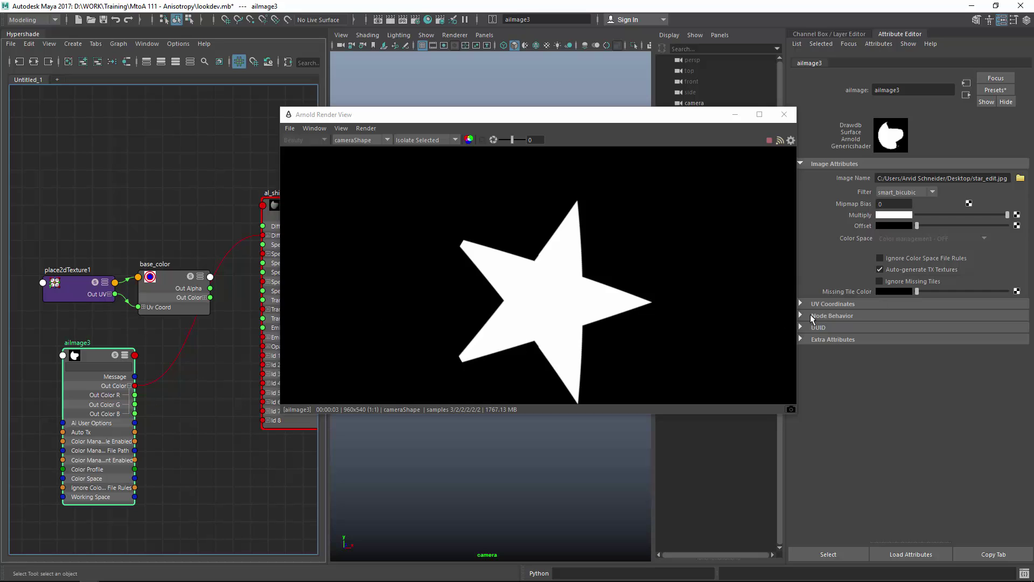
click(838, 304)
mouse_move(895, 343)
ctrl+mouse_down()
mouse_move(901, 353)
mouse_move(893, 353)
ctrl+mouse_up()
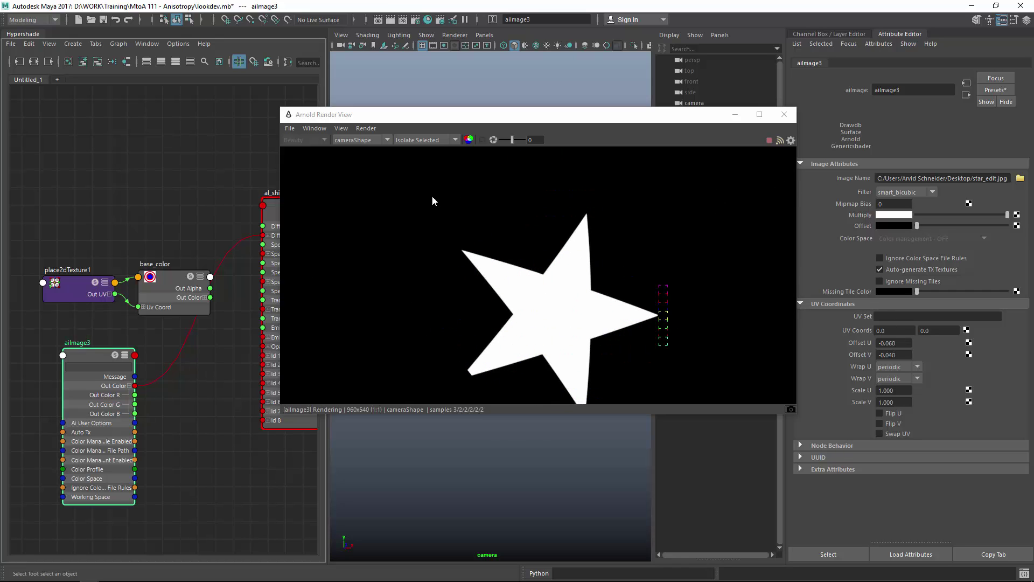
click(784, 114)
- Create an alCombineColor node in the Hypershade graph beside the star image node
alt+middle_drag(276, 345, 279, 333)
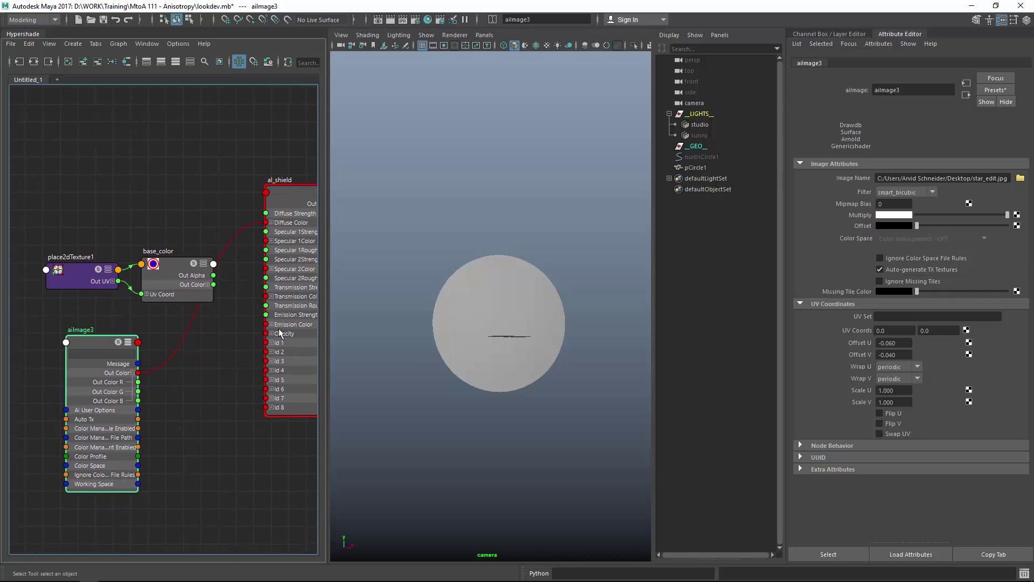
alt+middle_drag(167, 369, 203, 352)
click(218, 378)
key(Tab)
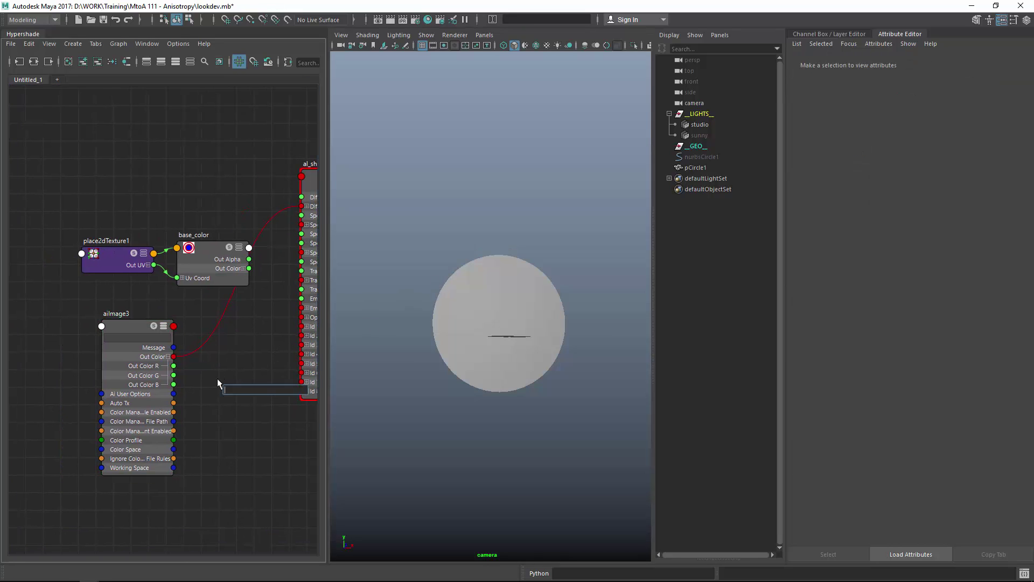
text(alCombineColor)
key(Down)
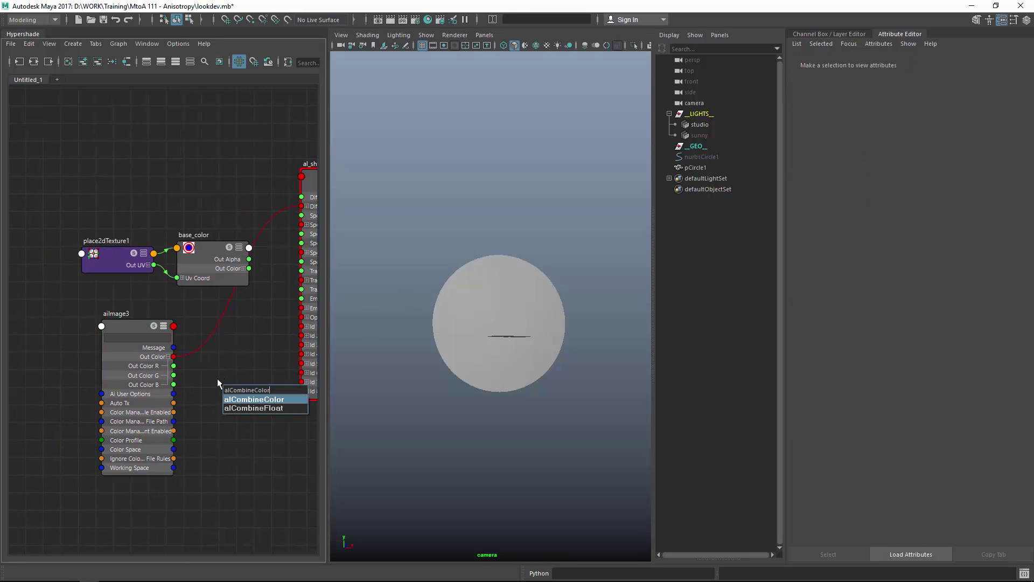
key(Return)
key(Return)
- Place the alCombineColor node between the textures and al_shield, and connect base_color's Out Color to its Input 1
drag(58, 212, 195, 357)
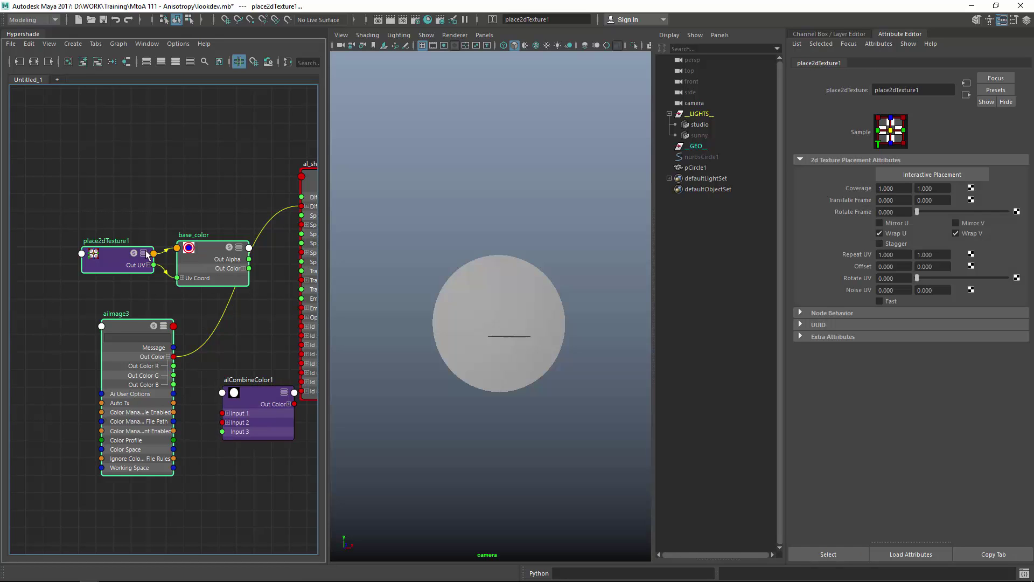
drag(135, 328, 64, 330)
click(237, 364)
drag(244, 379, 215, 227)
drag(179, 270, 205, 202)
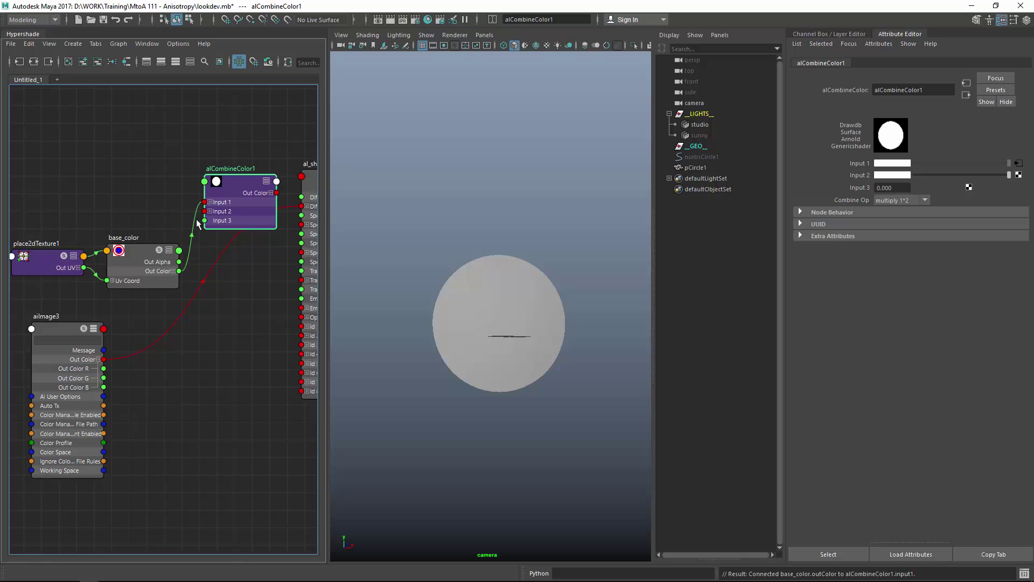
- Connect the star image node's Out Color R to Input 3 of alCombineColor, and reposition the base_color and placement nodes
drag(65, 333, 75, 321)
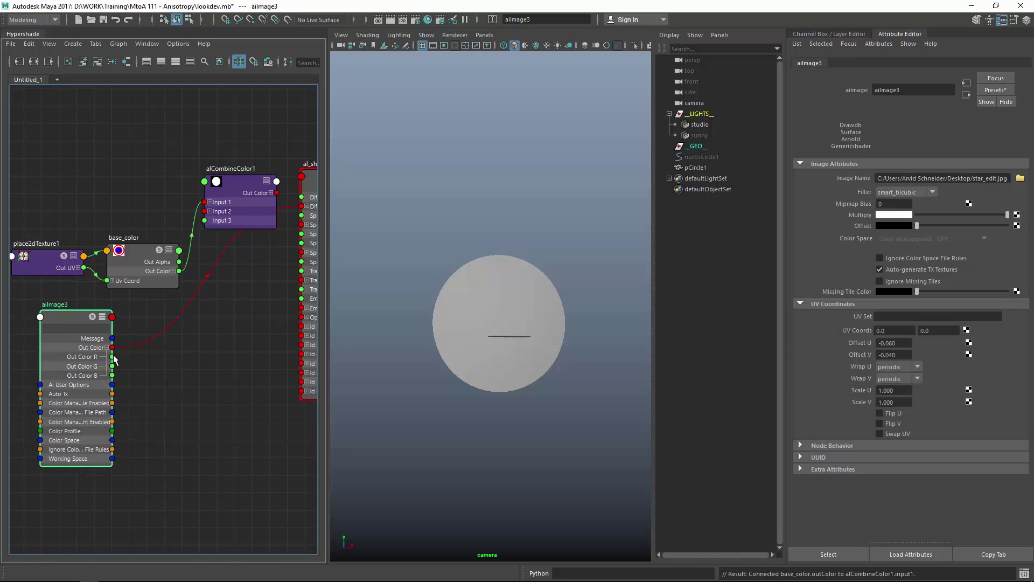
drag(112, 357, 204, 221)
alt+middle_drag(136, 250, 188, 248)
drag(83, 209, 169, 260)
drag(167, 251, 117, 189)
click(256, 365)
- Rename the star's aiImage node to star_img and reposition it below base_color
drag(125, 319, 122, 318)
double_click(109, 301)
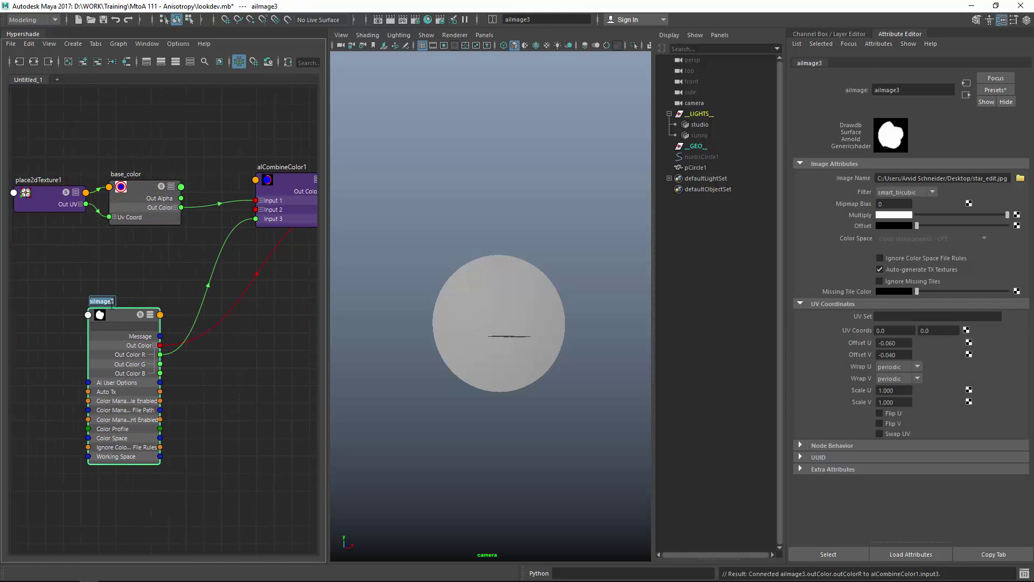
text(star_img)
key(Return)
drag(117, 314, 100, 304)
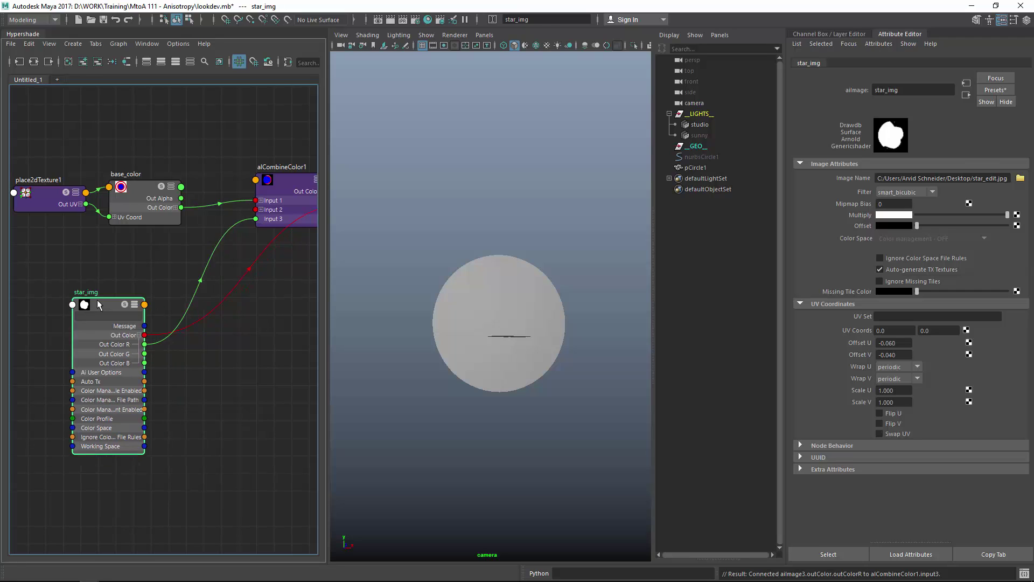
- Set the Combine Op of alCombineColor to add 1+2
click(249, 228)
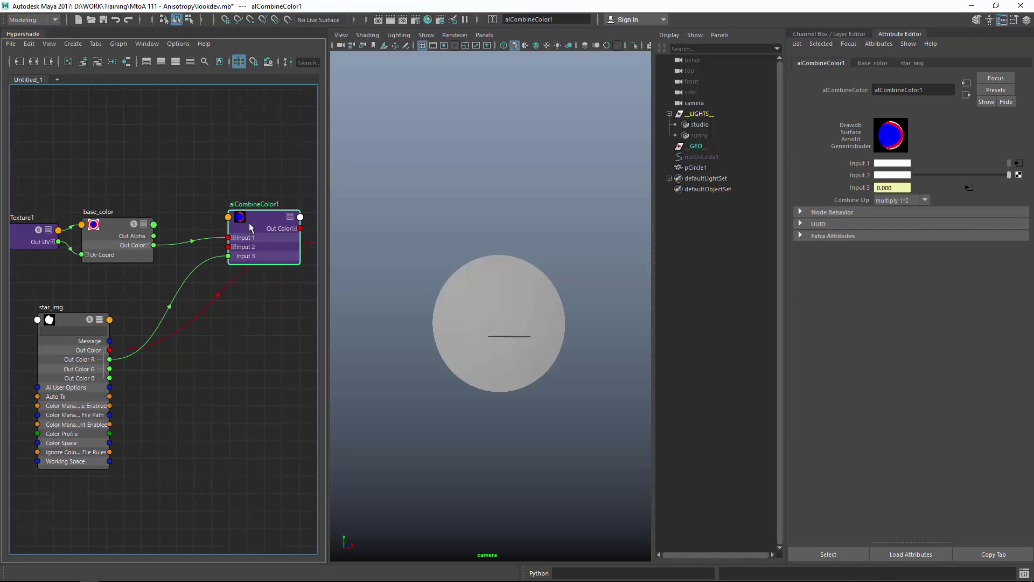
click(909, 200)
click(904, 222)
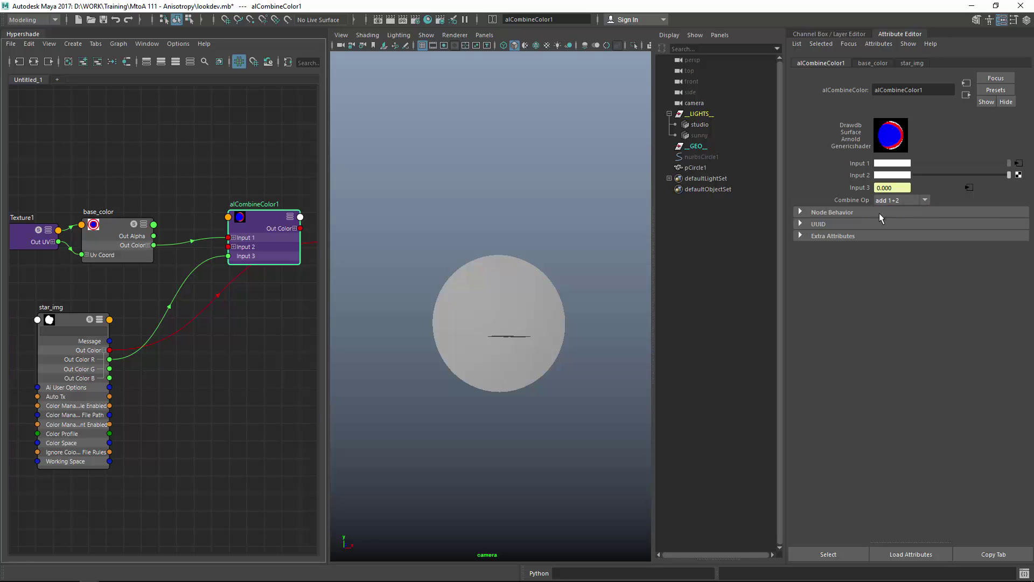
- Open the Arnold Render View and switch its debug mode from Isolate Selected to Shading
key(space)
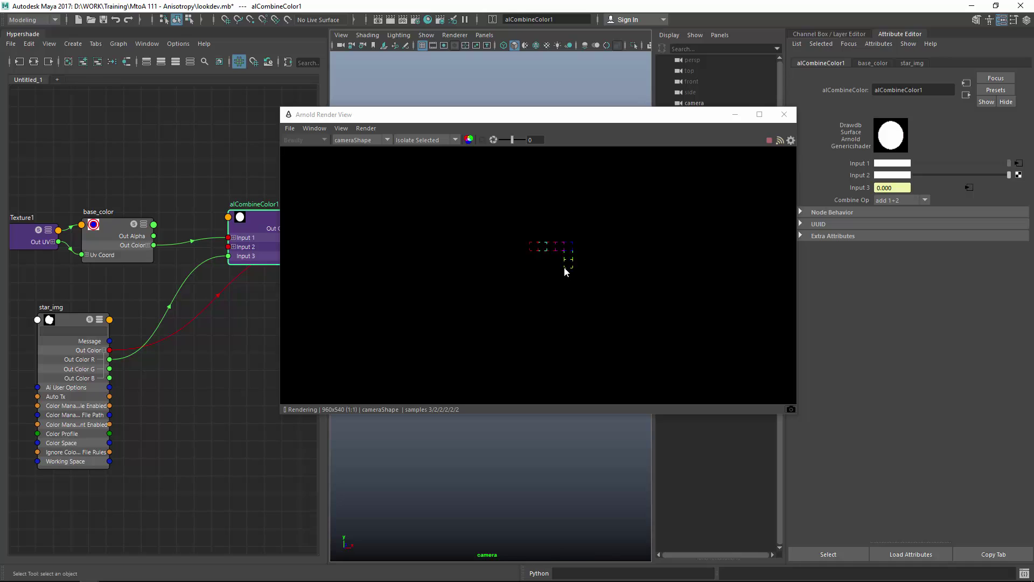
click(250, 192)
drag(254, 222, 251, 222)
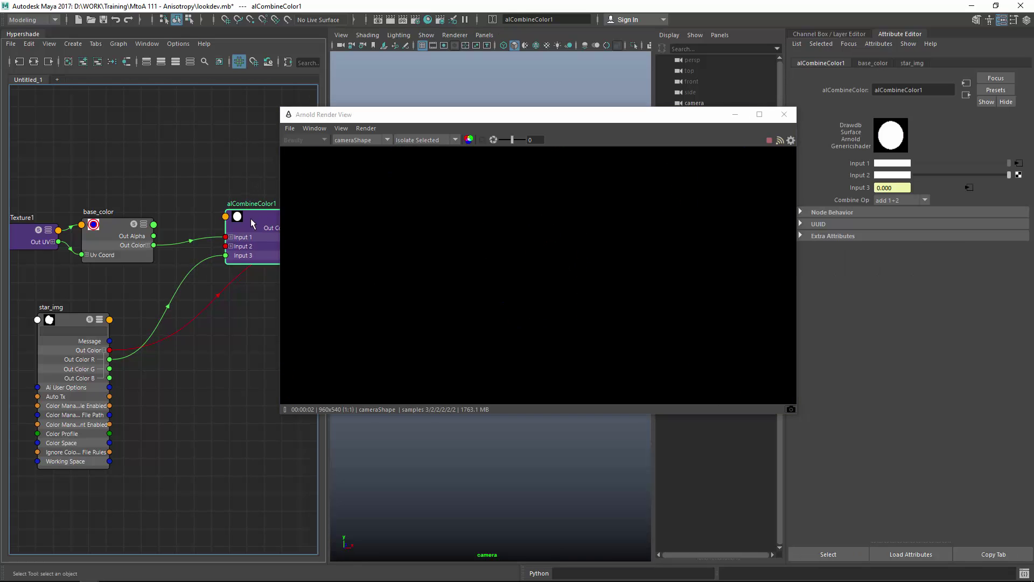
click(430, 139)
click(415, 148)
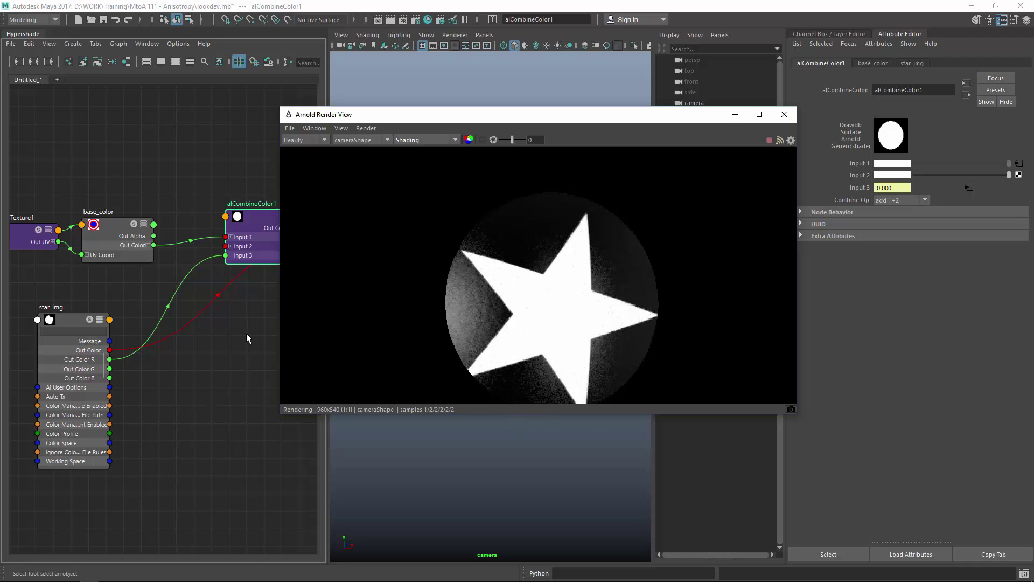
drag(259, 215, 250, 225)
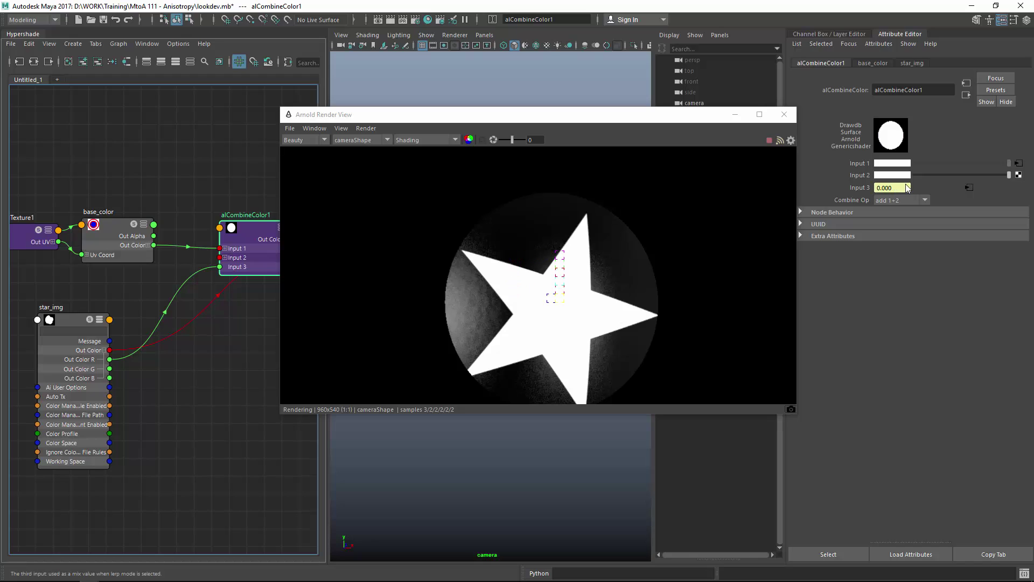
- Set alCombineColor's Combine Op to lerp(1, 2, 3) and darken its Input 2 colour to grey
click(905, 202)
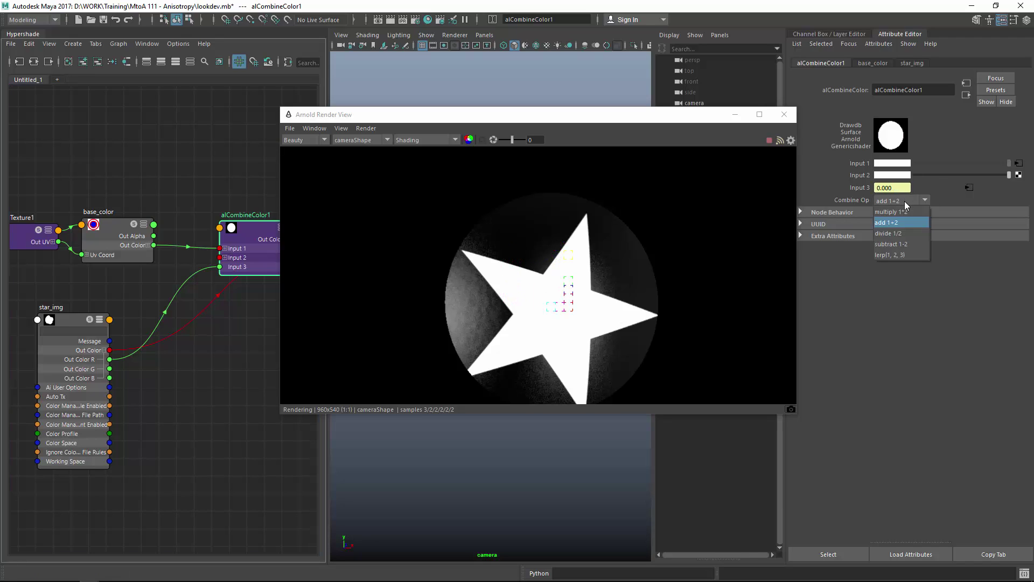
click(897, 255)
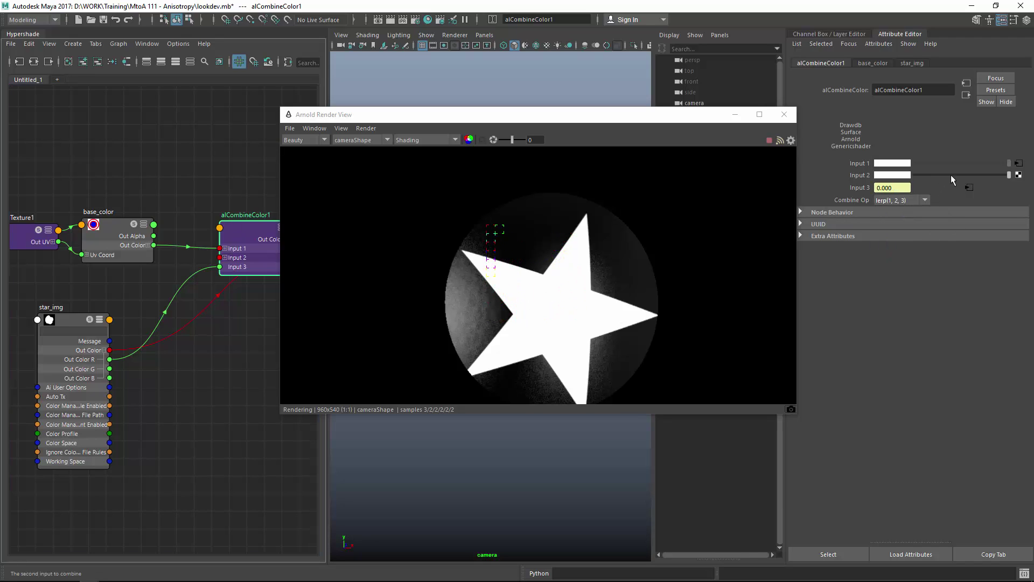
drag(952, 180, 968, 178)
click(991, 179)
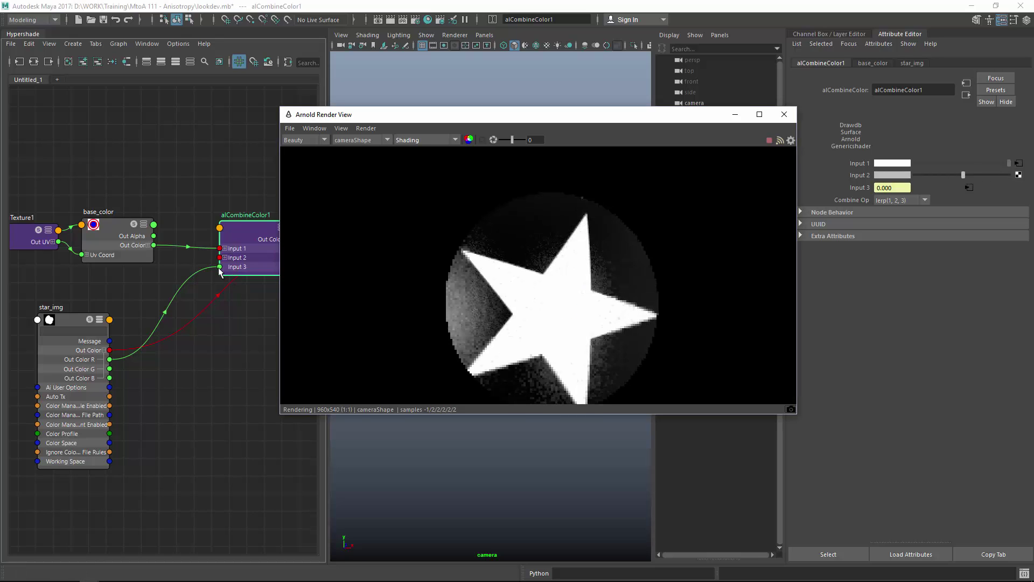
- Rewire star_img from alCombineColor's Input 3 to Input 2 through its Out Color, and set the Combine Op to add 1+2
click(142, 377)
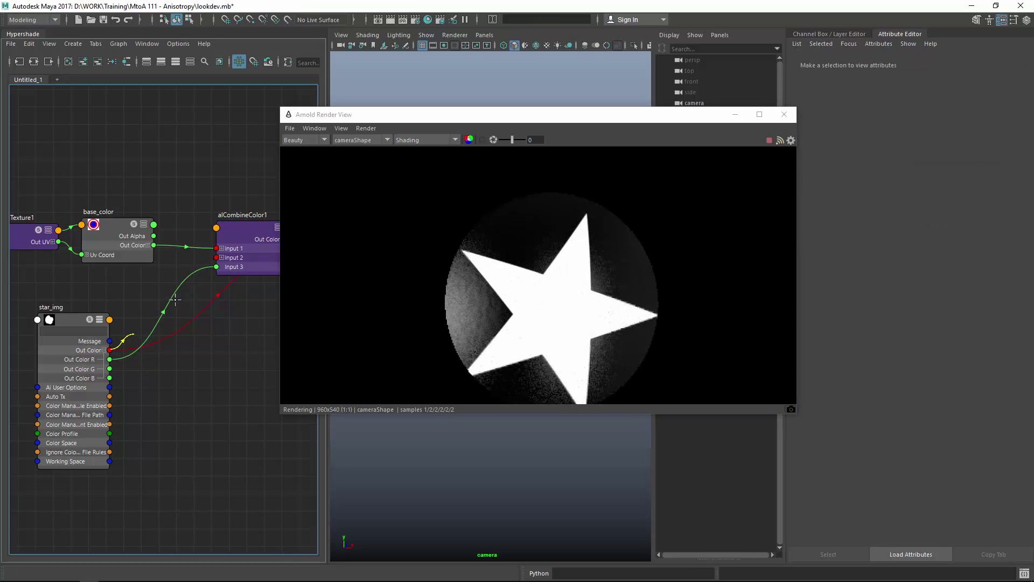
drag(109, 350, 186, 323)
click(251, 242)
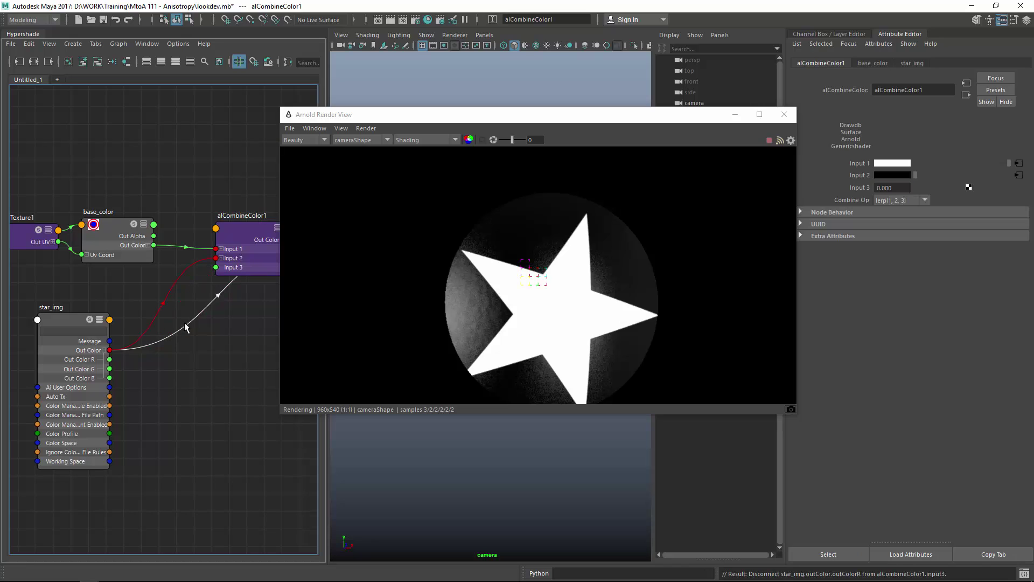
click(245, 234)
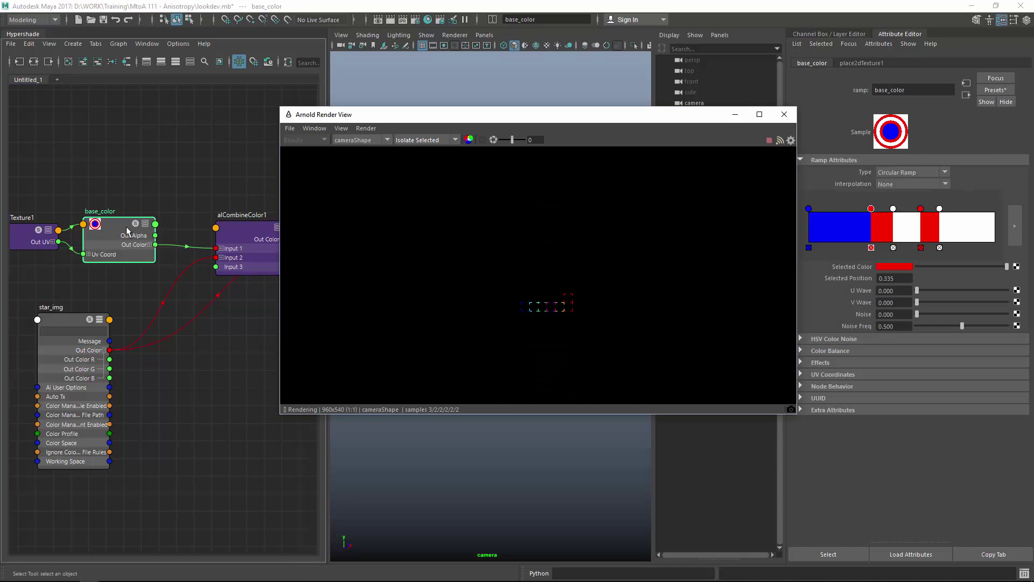
- Connect alCombineColor's Out Color to al_shield's Diffuse Color in place of the direct star_img link
drag(127, 229, 131, 229)
click(170, 192)
alt+middle_drag(163, 247, 49, 252)
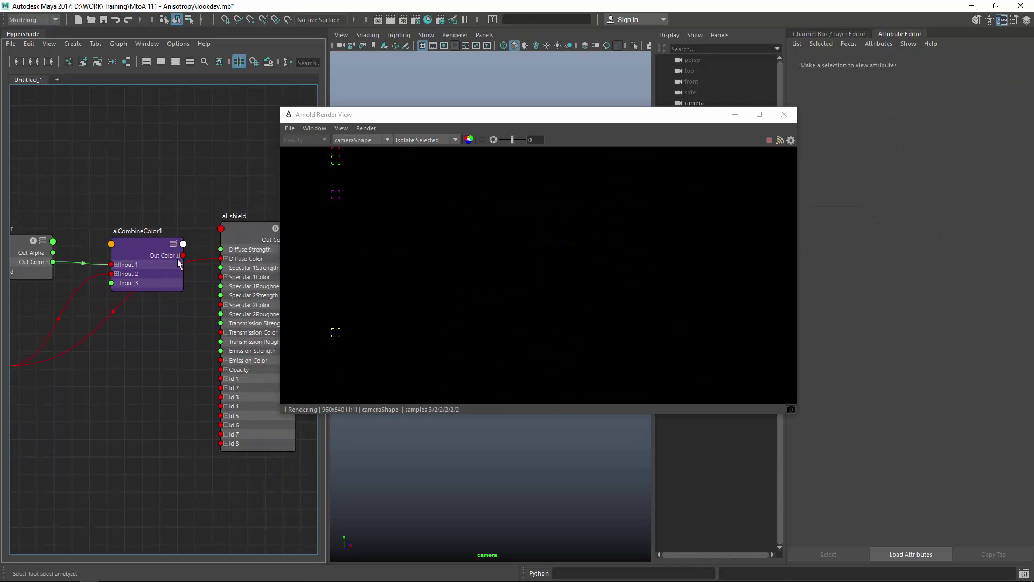
click(152, 244)
drag(211, 262, 221, 259)
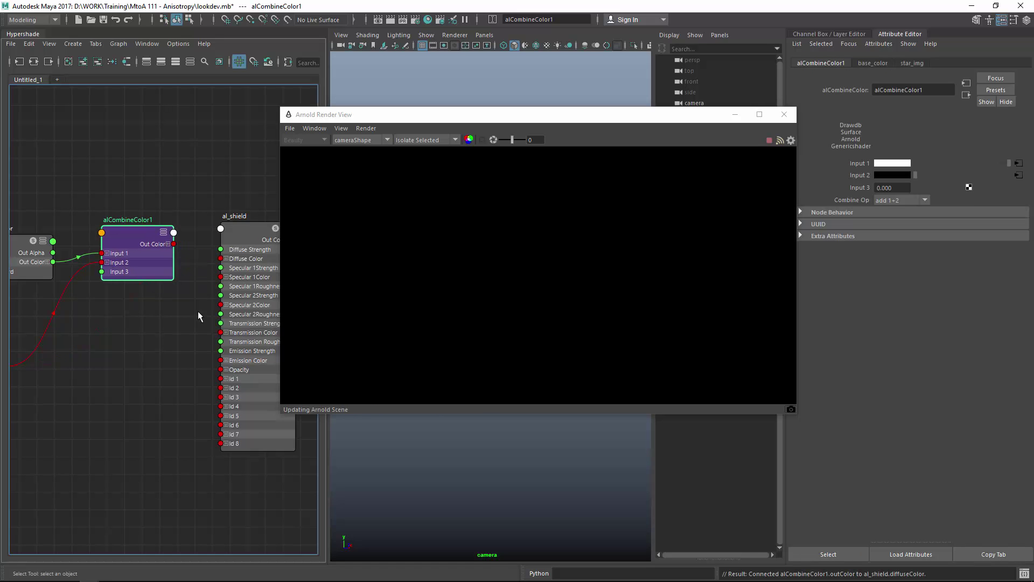
- Examine base_color, star_img and alCombineColor isolated in the render, viewing the combined pattern close up and more frontally
alt+middle_drag(131, 358, 191, 369)
click(70, 248)
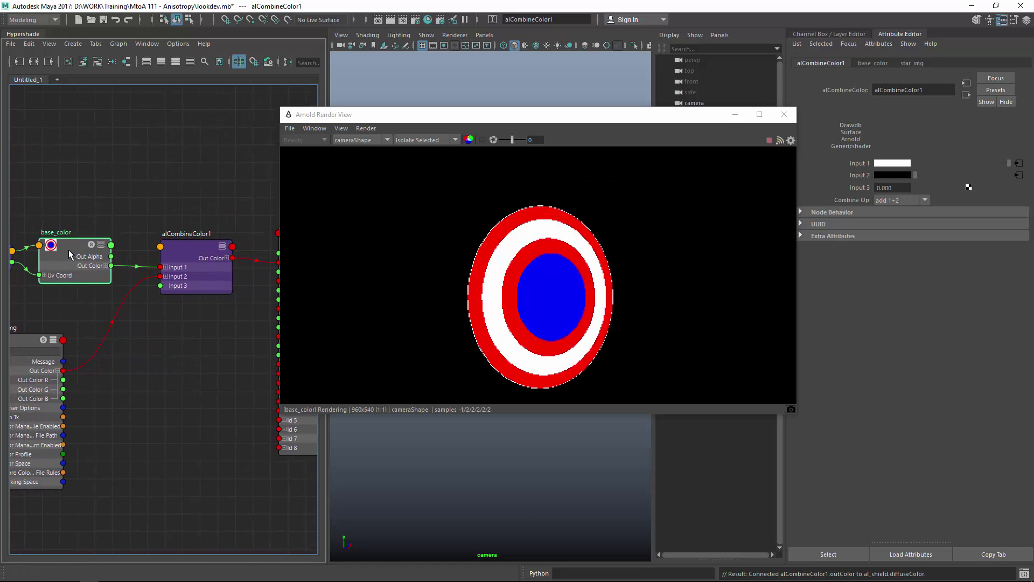
click(27, 344)
click(182, 254)
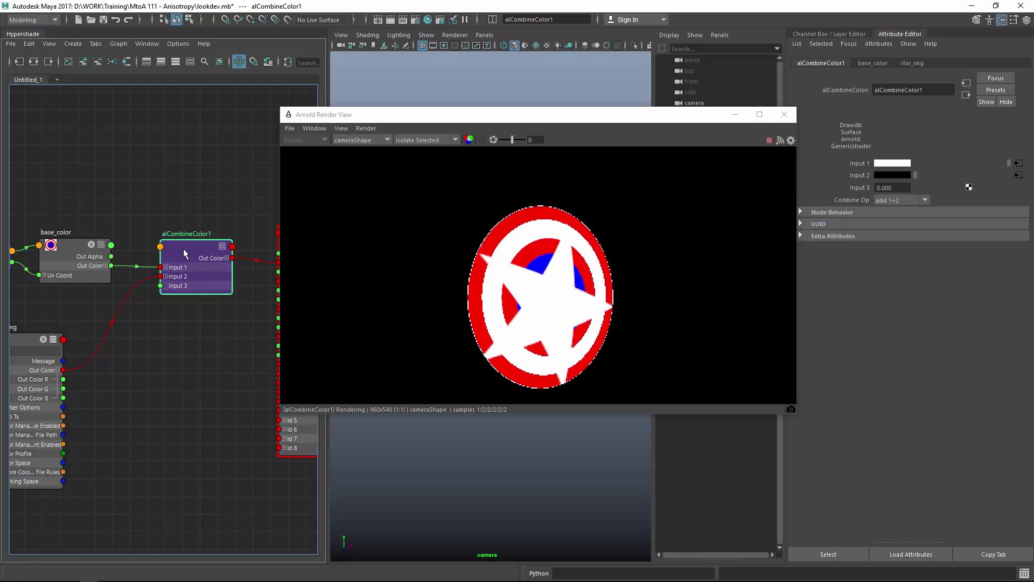
alt+drag(499, 438, 458, 439)
alt+right_drag(463, 440, 623, 446)
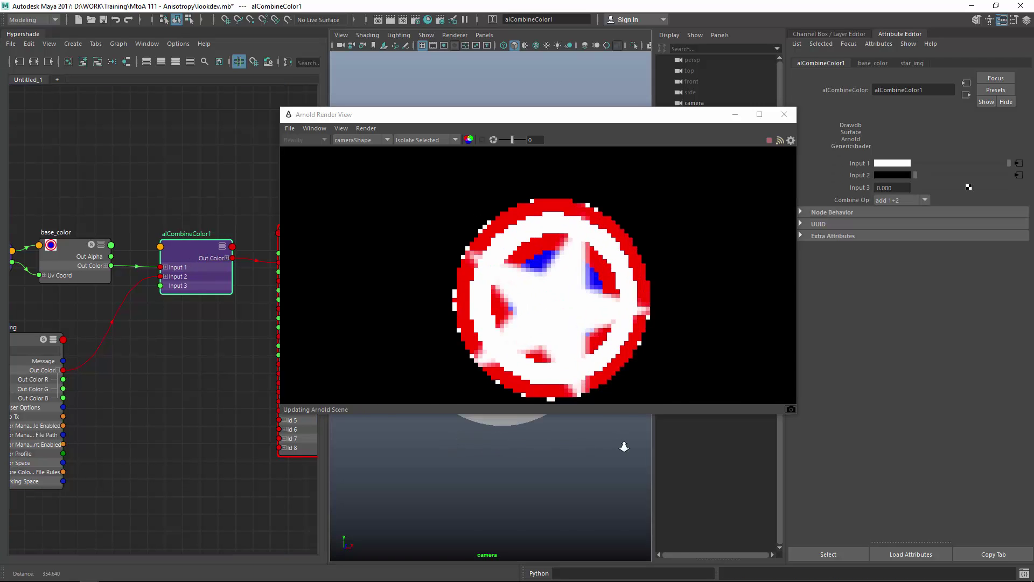
alt+middle_drag(534, 444, 501, 399)
alt+right_drag(486, 458, 450, 453)
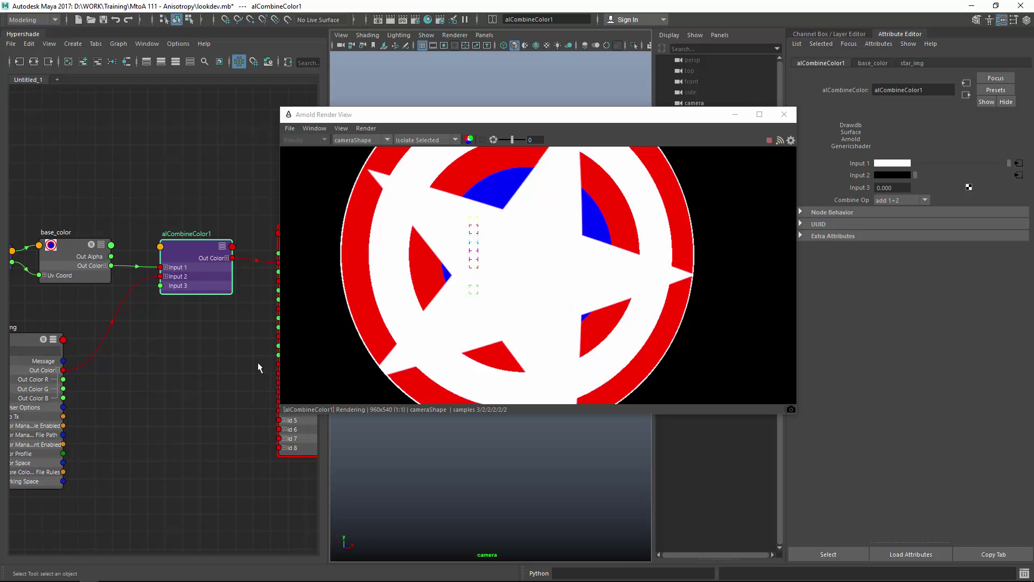
alt+right_drag(438, 481, 406, 485)
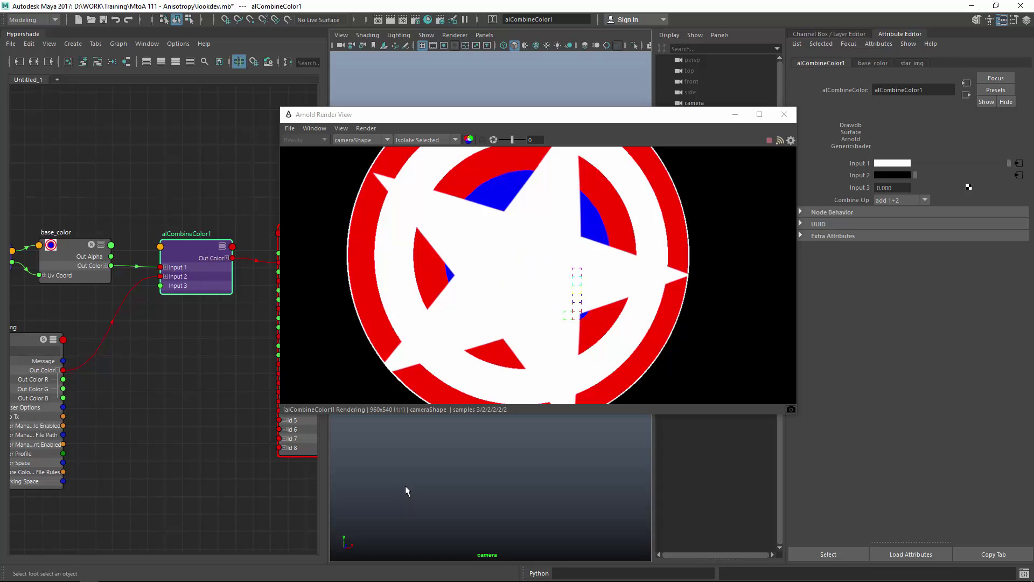
scroll(508, 307, down, 1)
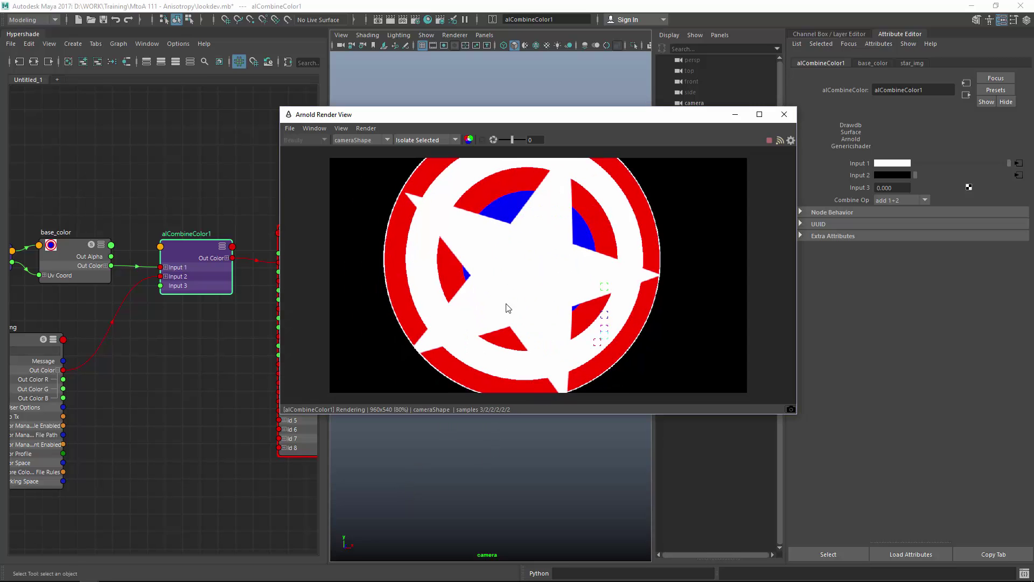
alt+drag(478, 264, 498, 242)
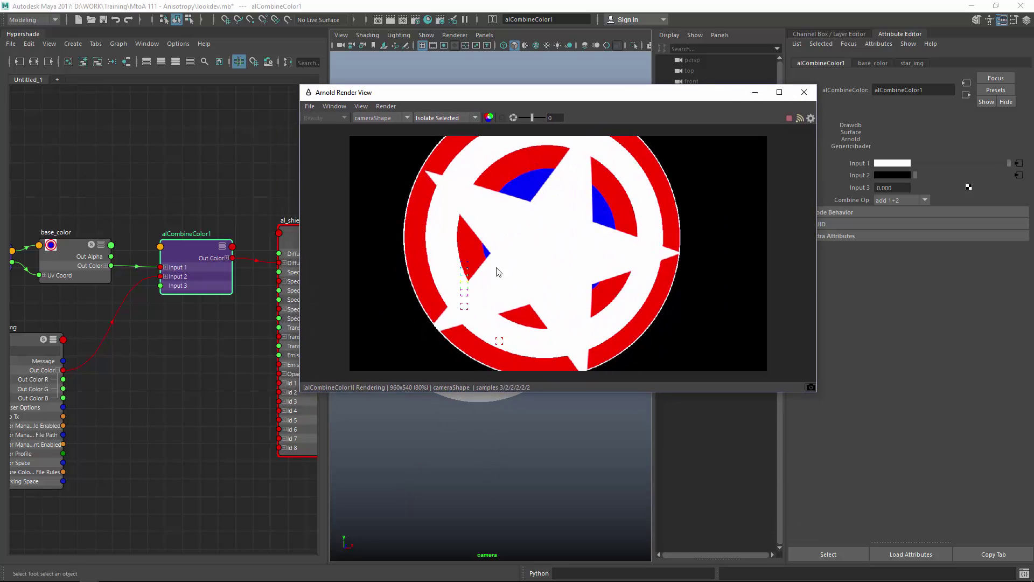
- Rotate the shield disc about its facing axis until the rendered star points straight up
click(487, 401)
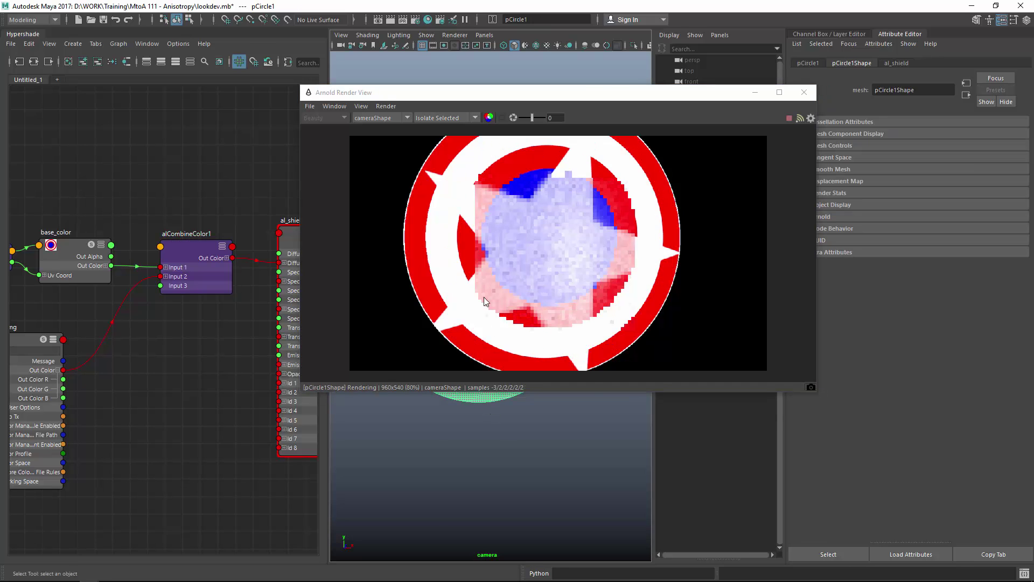
alt+drag(483, 265, 652, 231)
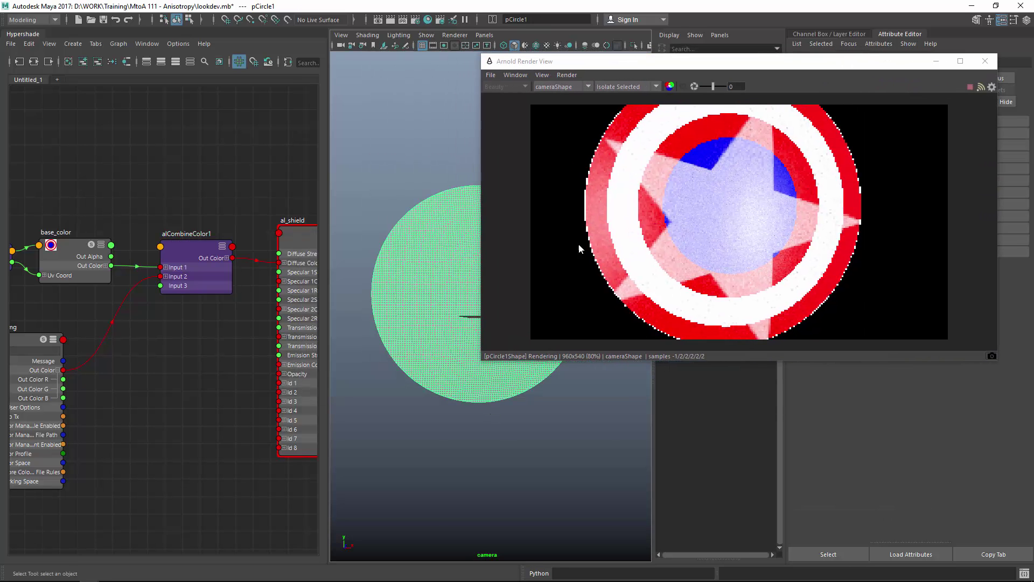
key(e)
mouse_move(447, 257)
mouse_down()
mouse_move(430, 269)
mouse_move(442, 270)
mouse_up()
drag(754, 61, 508, 106)
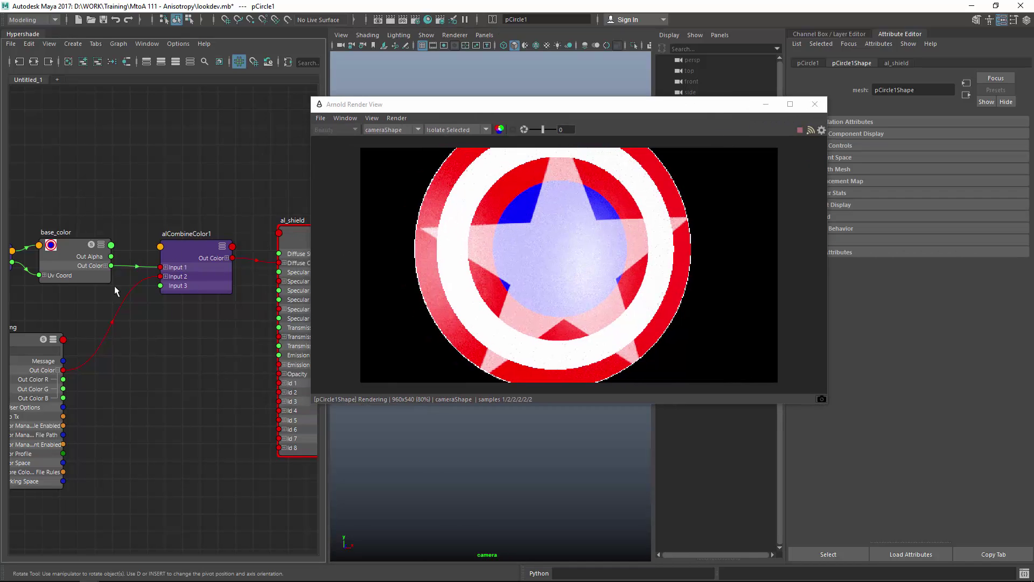
- Open a separate copy of star_img's attributes with UV Coordinates expanded, and isolate alCombineColor in the render
click(21, 340)
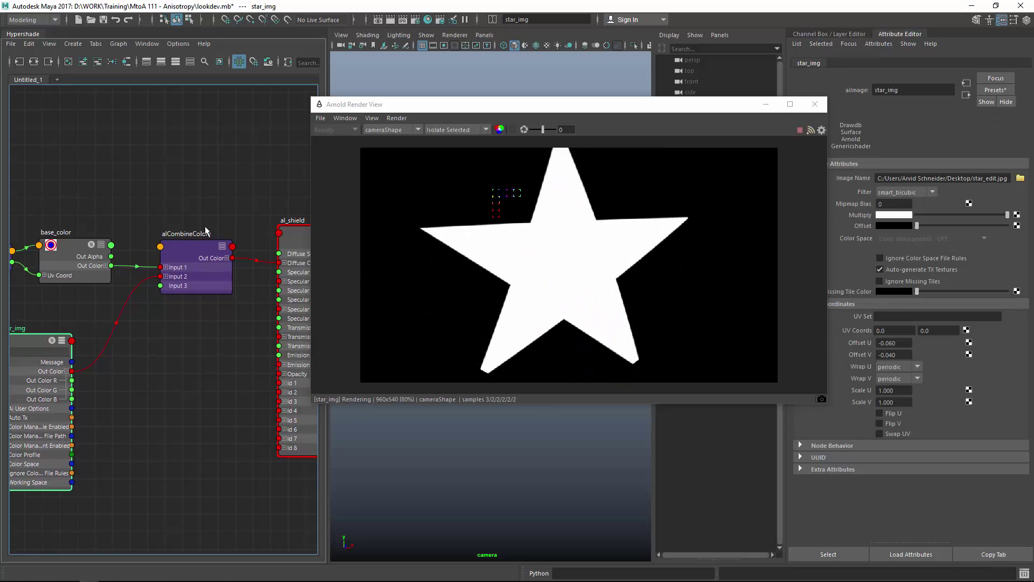
click(185, 251)
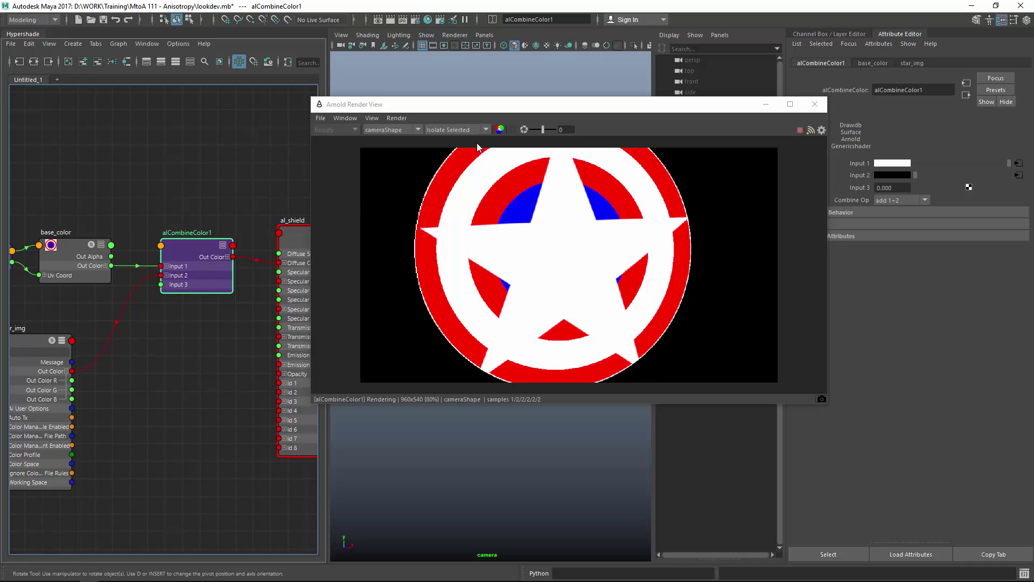
click(20, 339)
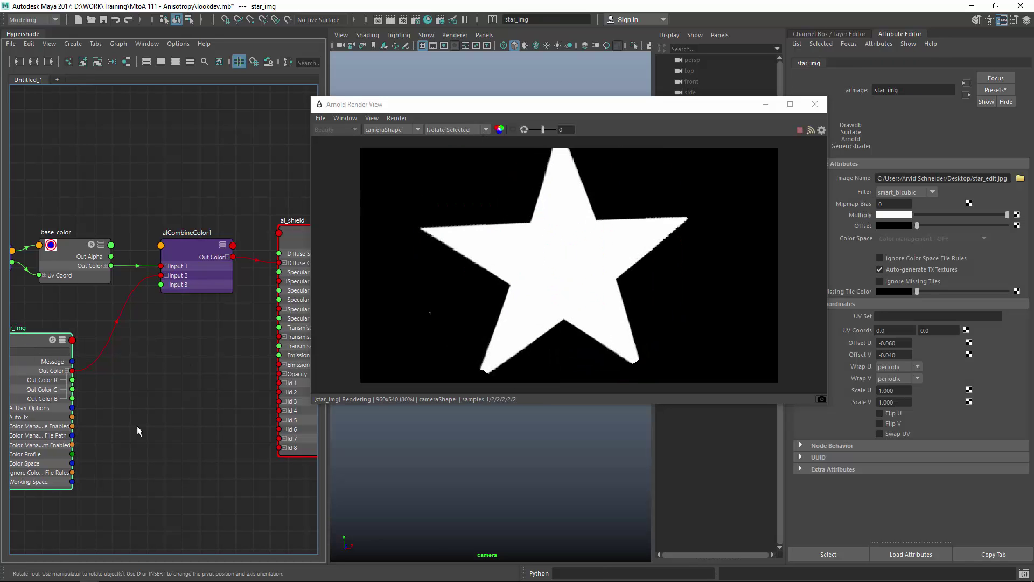
click(981, 556)
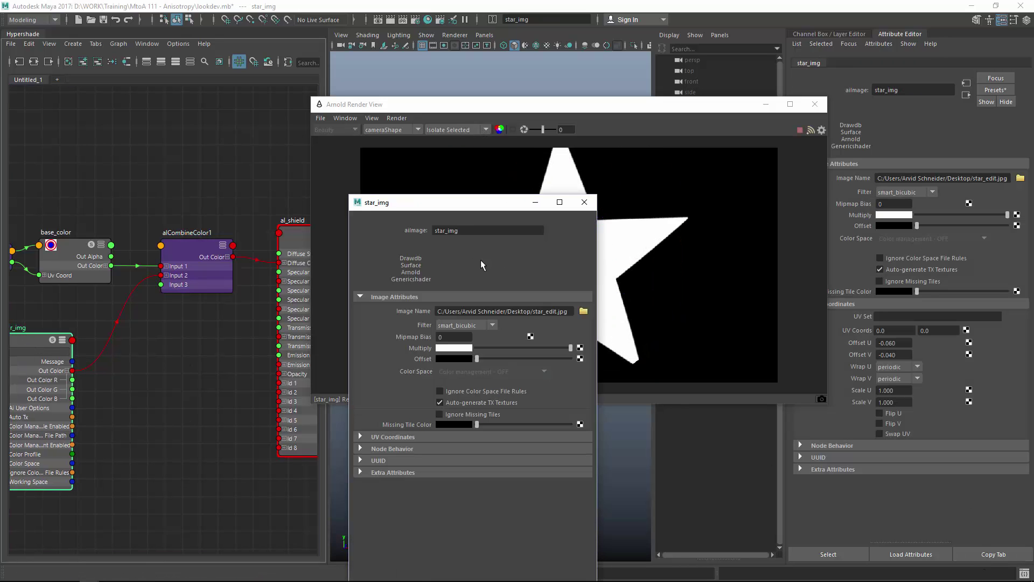
drag(474, 202, 361, 79)
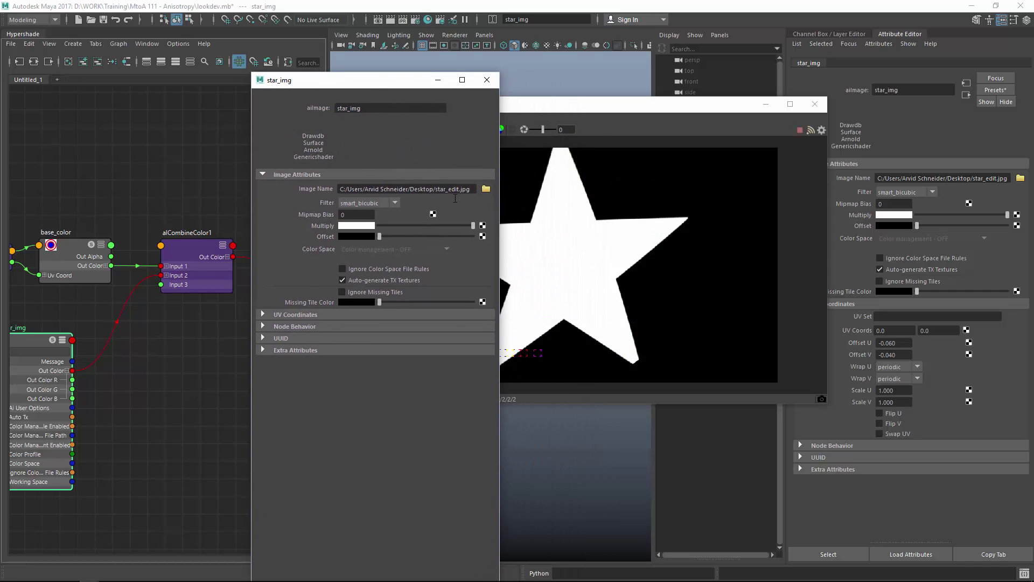
drag(407, 187, 377, 94)
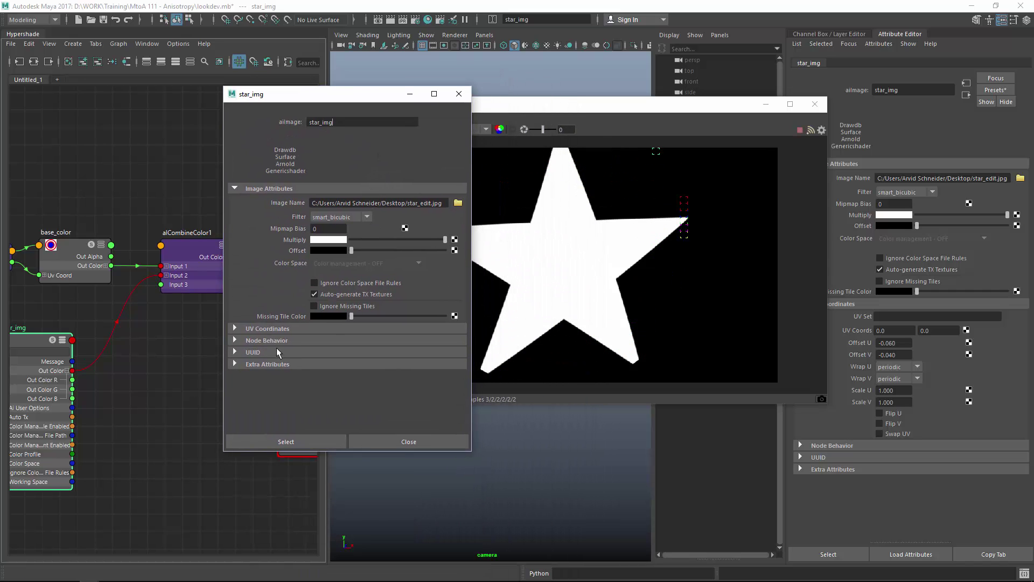
click(267, 329)
click(183, 247)
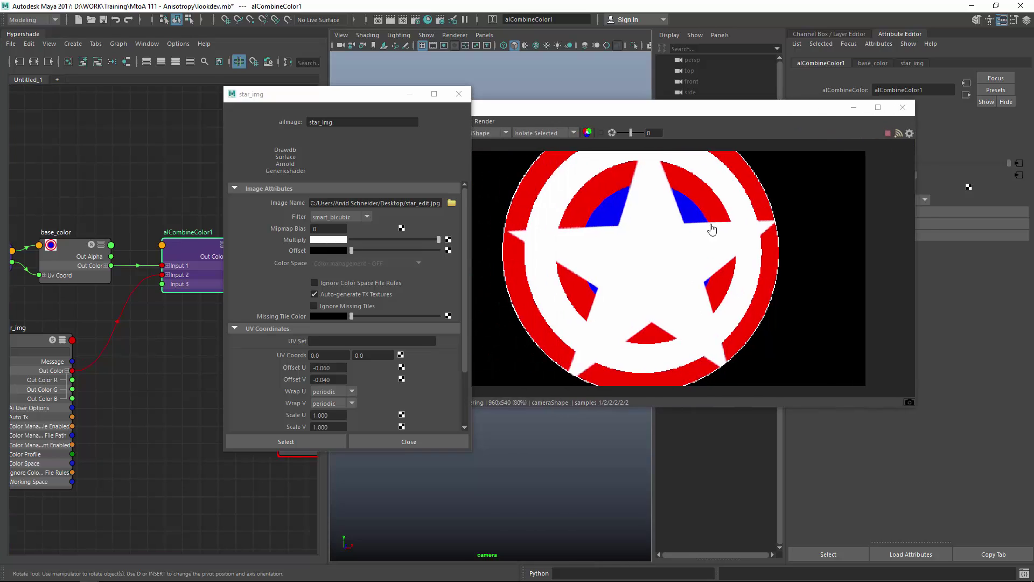
- Set star_img's Scale U and Scale V to 2 and its Wrap U and Wrap V to clamp
scroll(463, 318, down, 2)
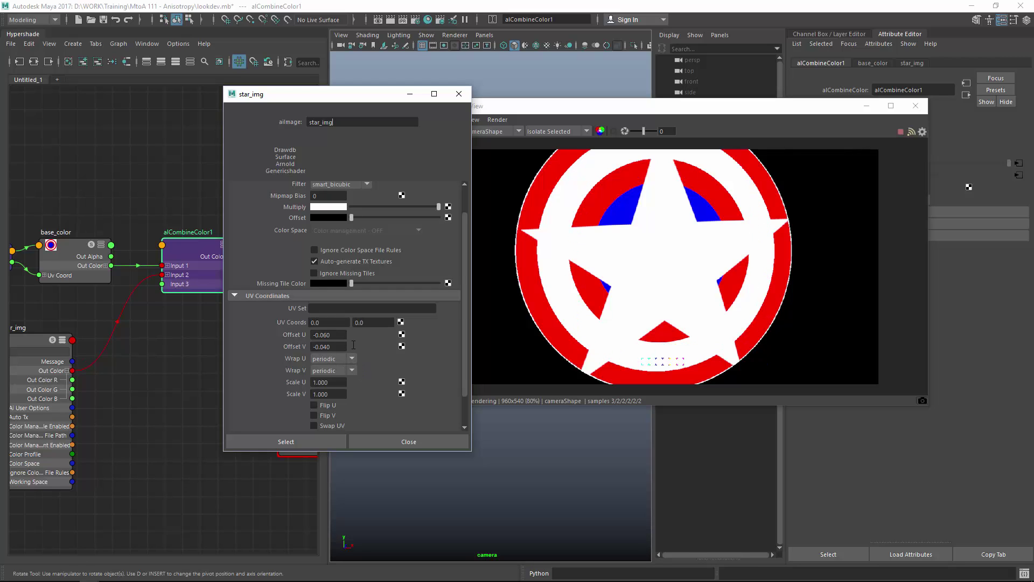
ctrl+drag(339, 384, 306, 386)
key(Return)
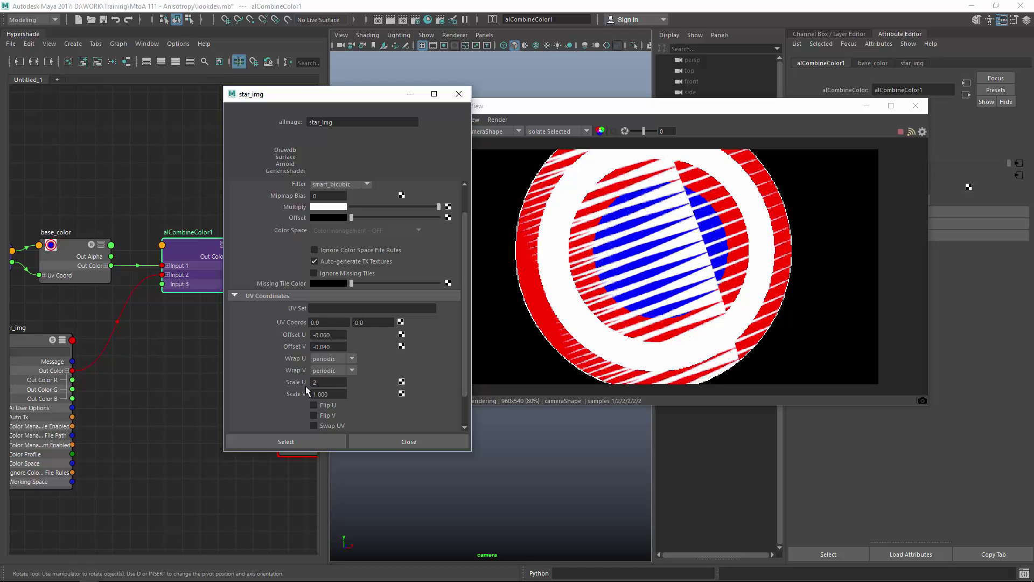
key(Tab)
text(2)
key(Return)
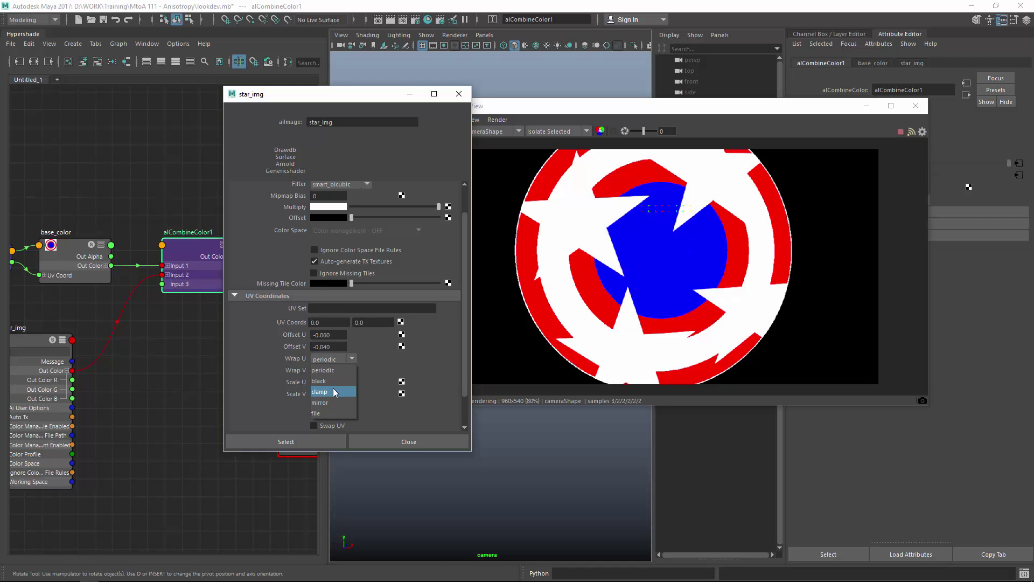
click(334, 392)
click(347, 369)
click(334, 401)
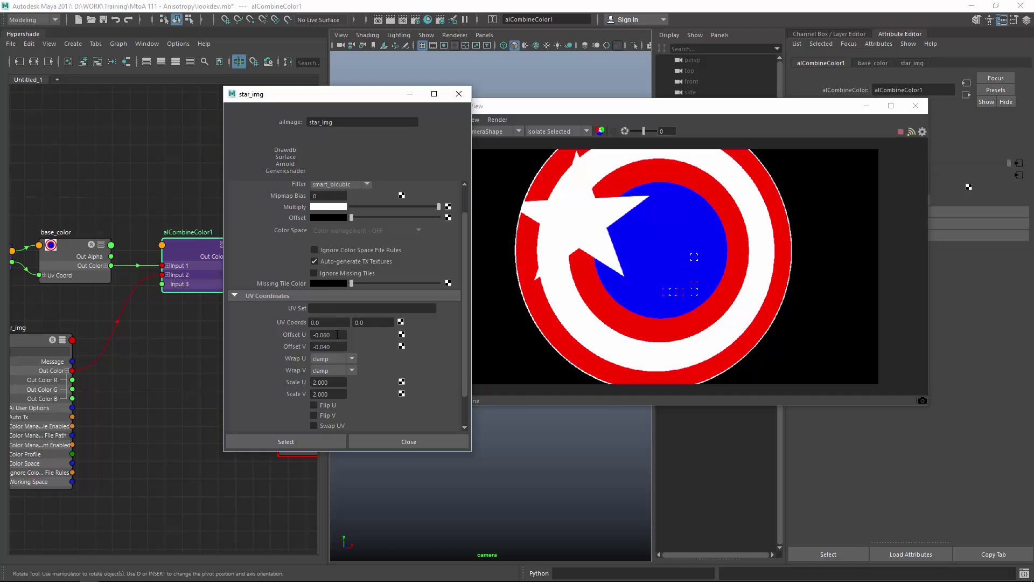
- Centre the star in the blue circle by setting Offset U to -0.280 and Offset V to -0.270
scroll(337, 334, up, 2)
scroll(337, 334, down, 7)
scroll(337, 342, up, 2)
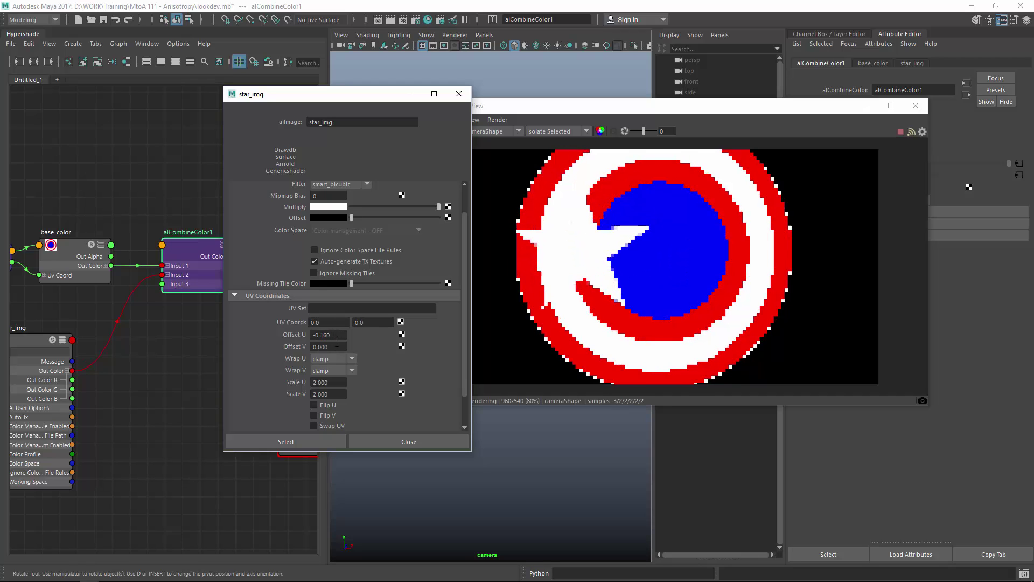
mouse_move(337, 343)
ctrl+mouse_down()
mouse_move(317, 339)
mouse_move(329, 334)
mouse_move(334, 346)
ctrl+mouse_up()
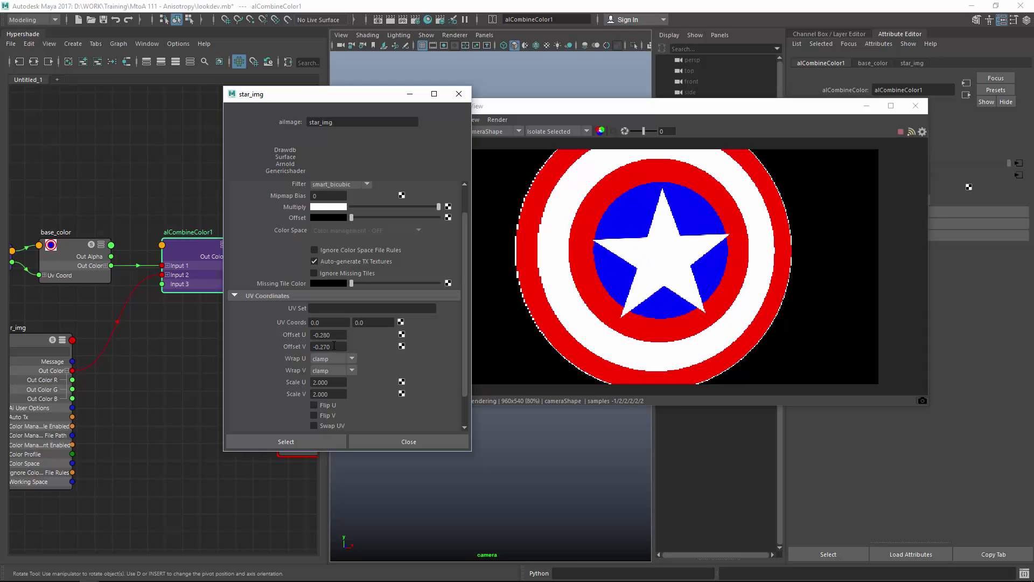
- Try a smaller star with Scale U and Scale V at 2.5 and at 2.4
click(323, 383)
text(2.5)
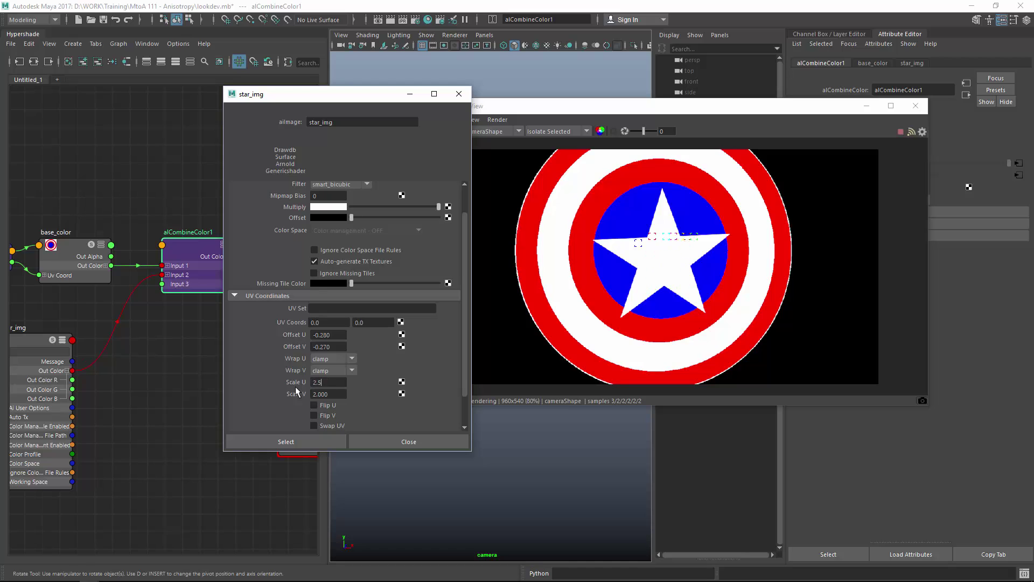
key(Tab)
text(2)
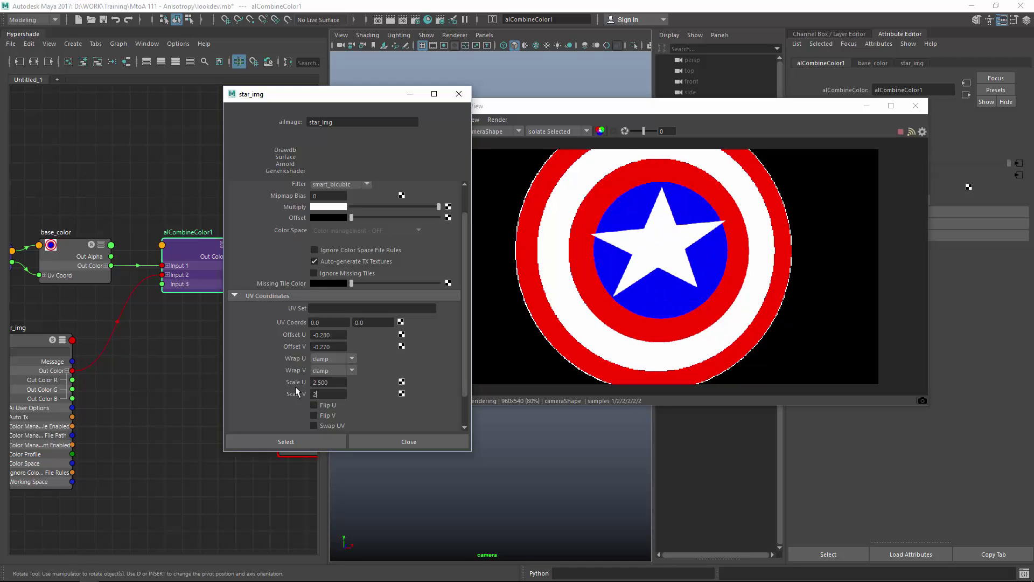
text(.5)
key(Return)
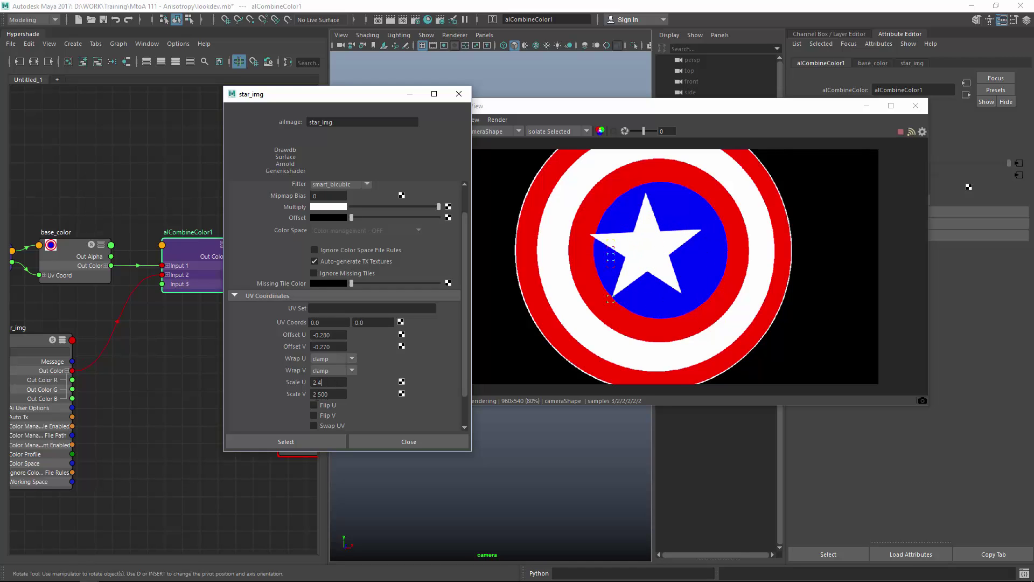
key(Tab)
text(2.4)
key(Return)
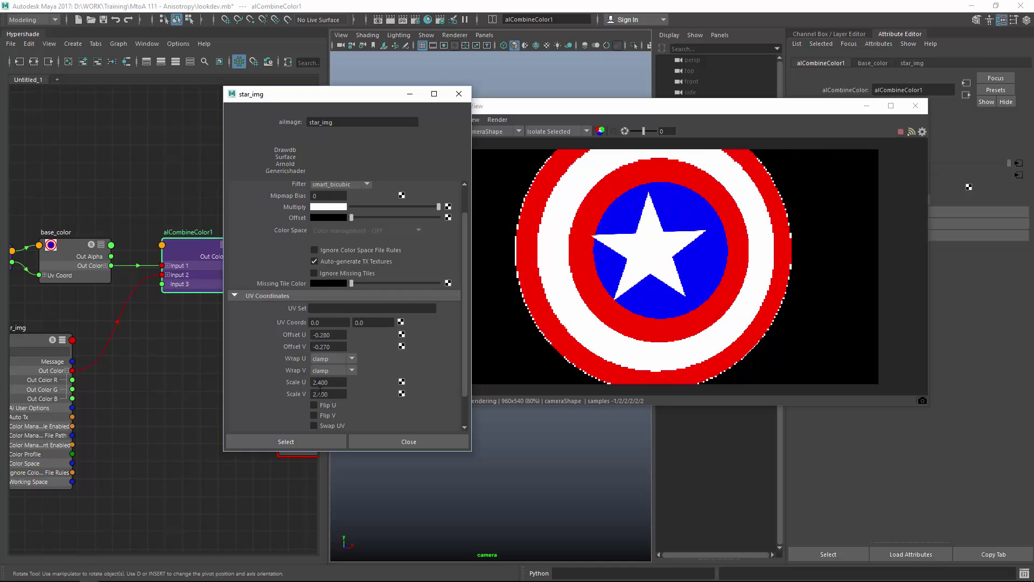
- Set star_img's Scale U and Scale V to 2.2
drag(318, 382, 356, 369)
text(2.2)
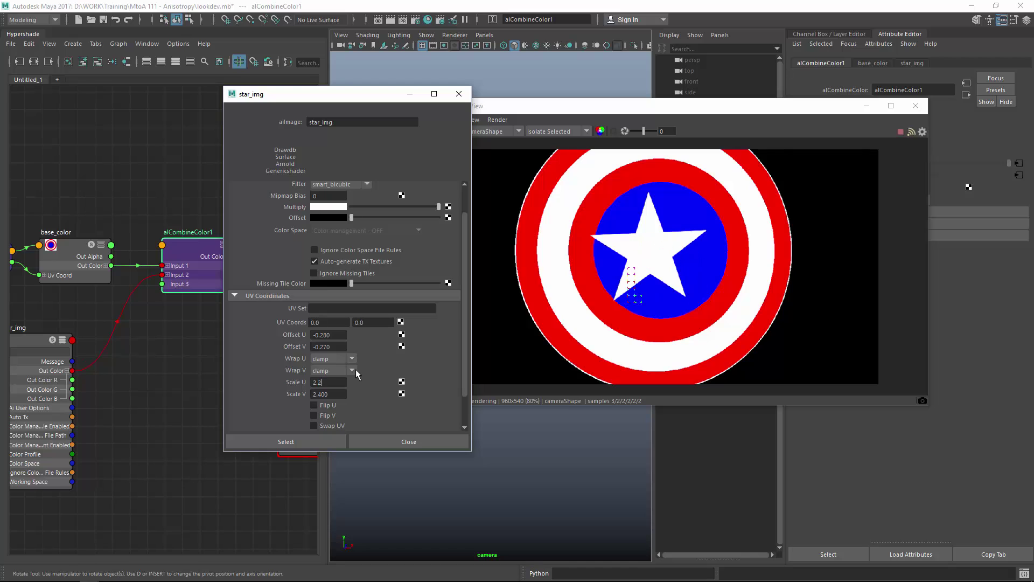
key(Tab)
text(2.2)
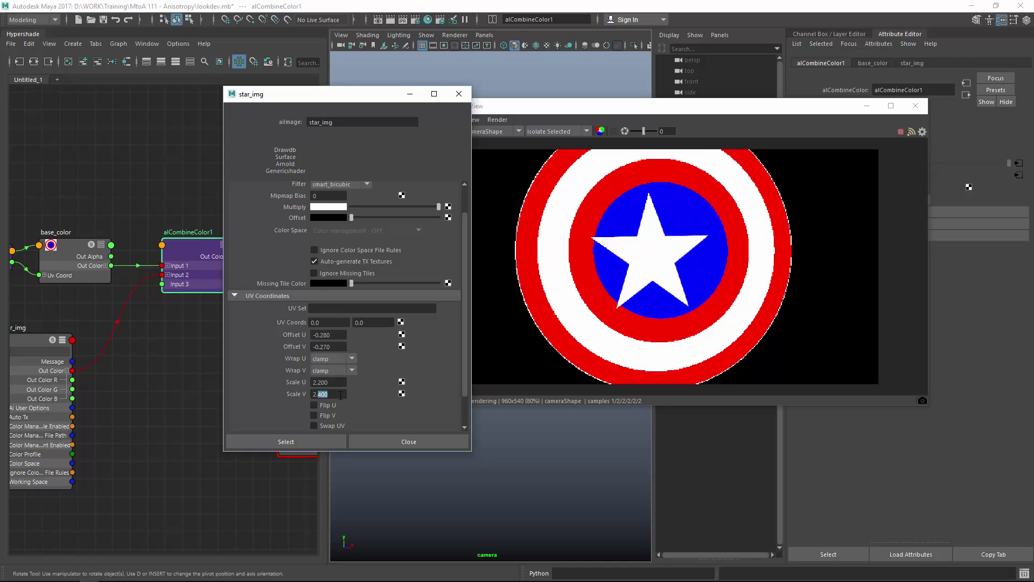
key(Return)
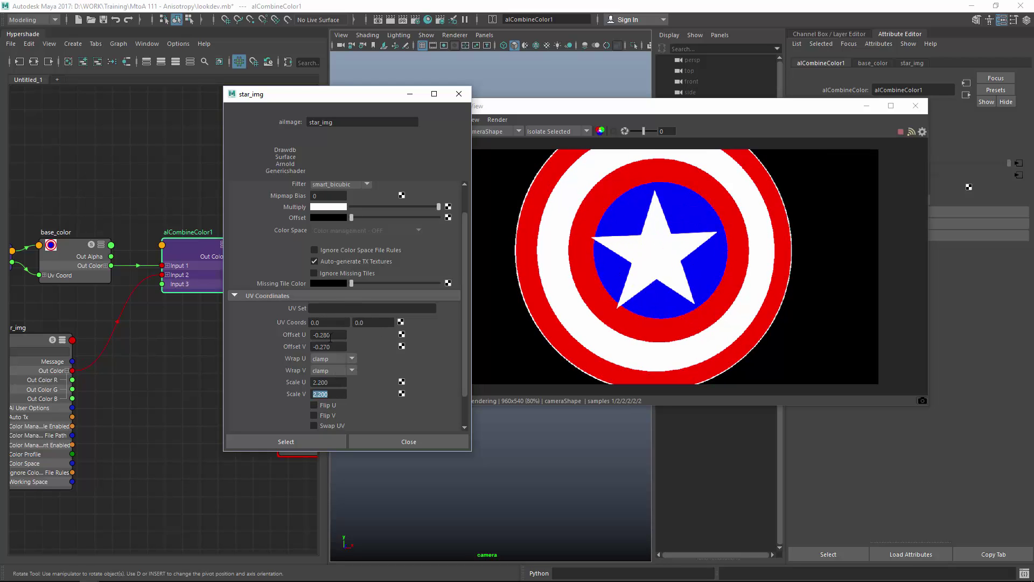
- Fine-tune star_img's position by setting Offset U to -0.275 and Offset V to -0.295, and save the scene
ctrl+drag(333, 335, 335, 345)
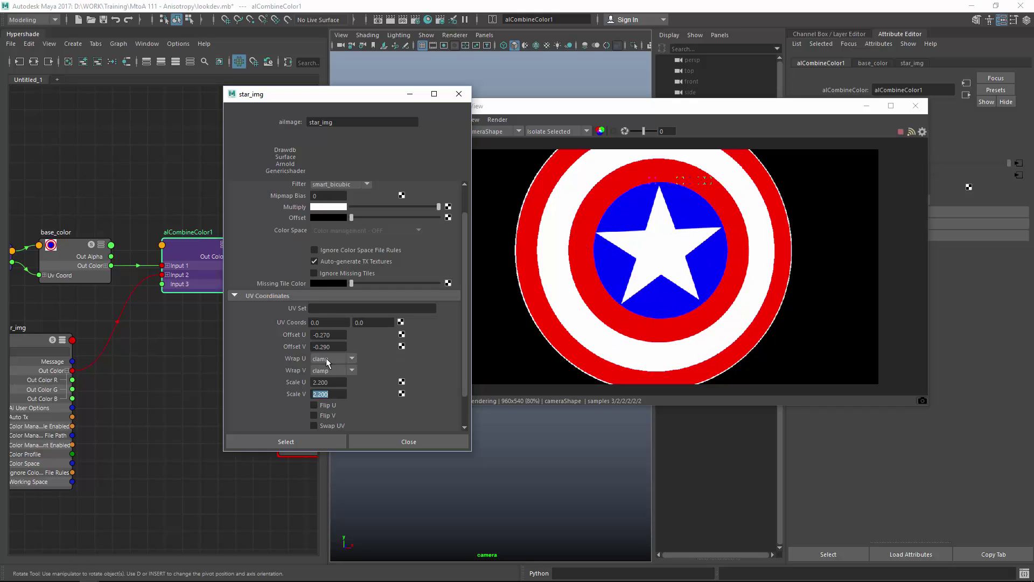
key(Return)
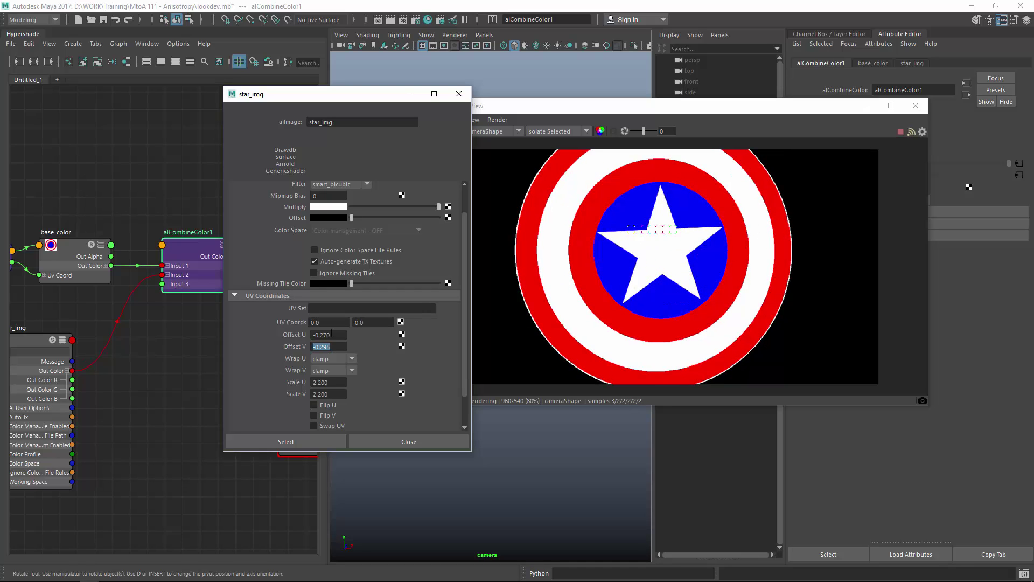
key(Return)
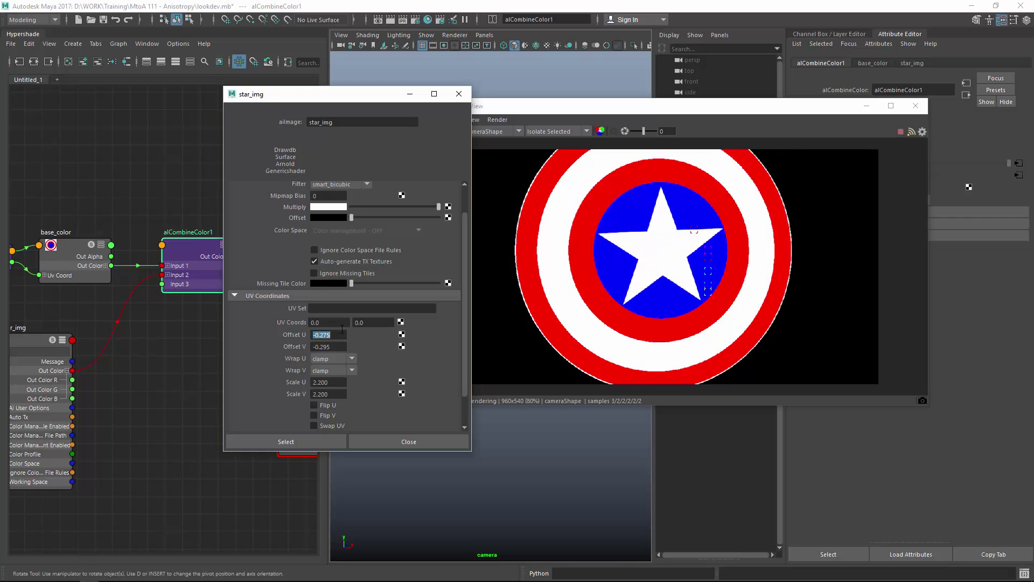
click(458, 95)
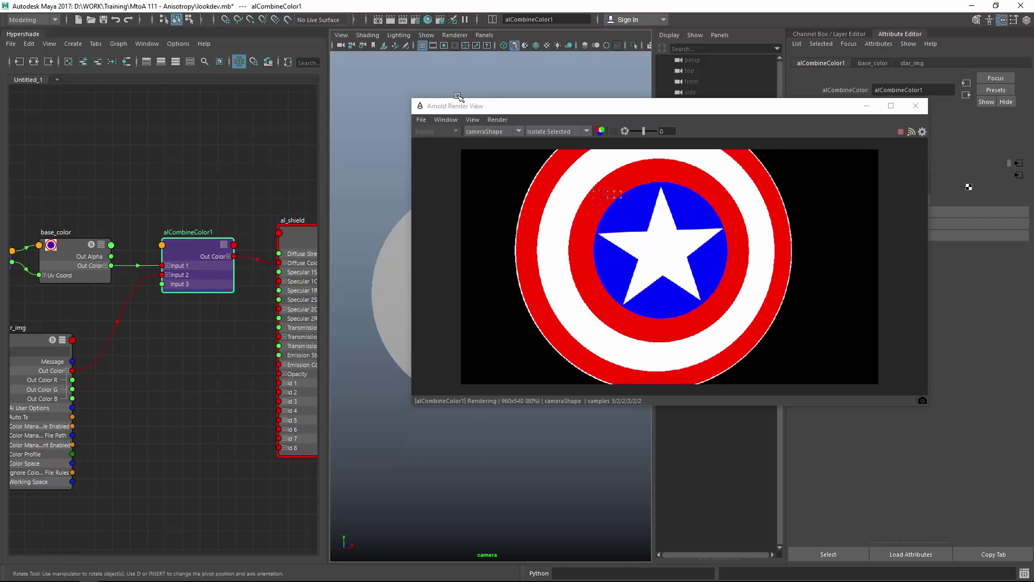
key(ctrl+s)
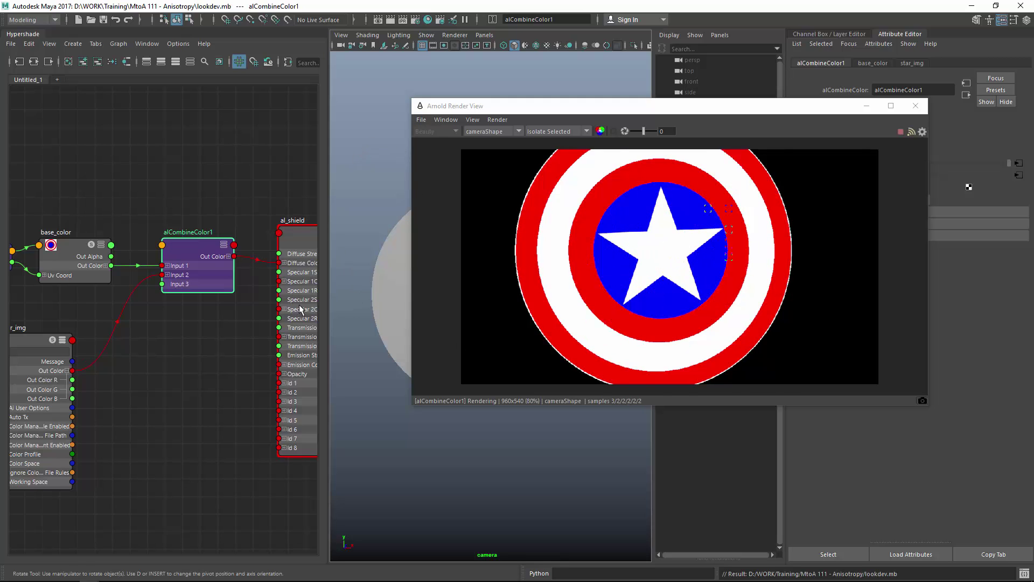
- Disconnect star_img's Out Color from Input 2 of alCombineColor1 and connect its Out Color R to Input 3
alt+middle_drag(350, 334, 348, 336)
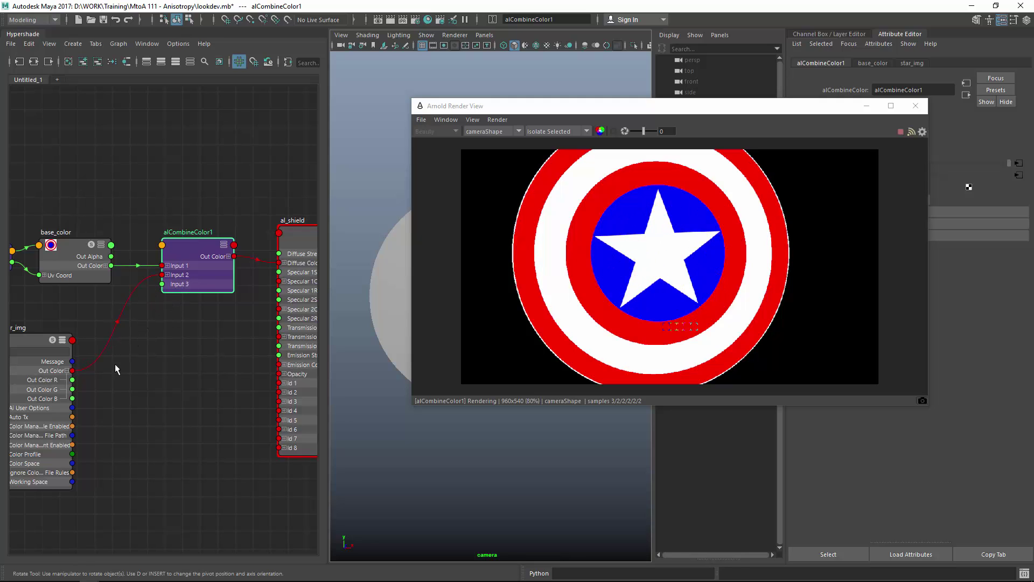
alt+middle_drag(115, 369, 152, 368)
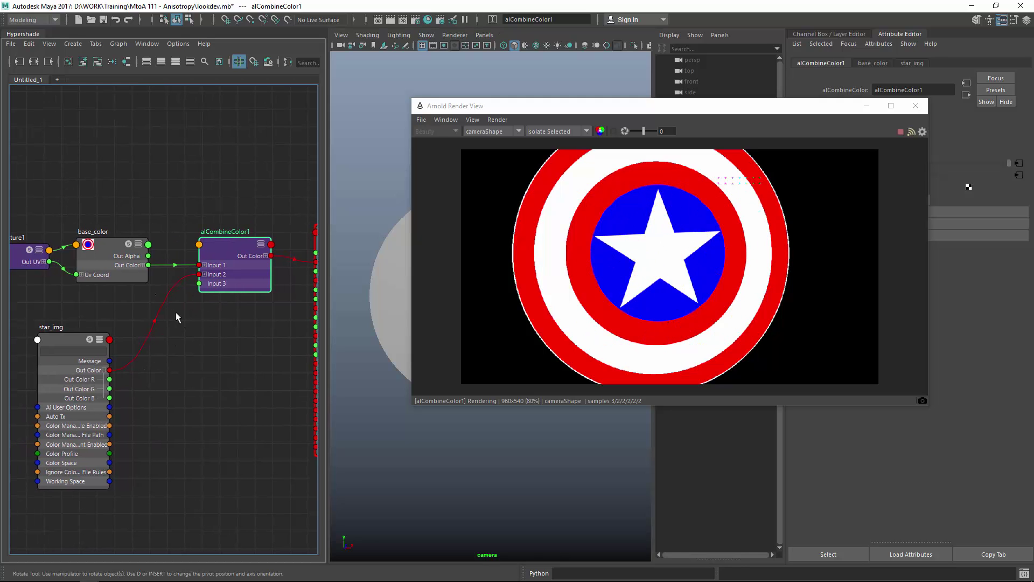
drag(155, 294, 178, 322)
key(Delete)
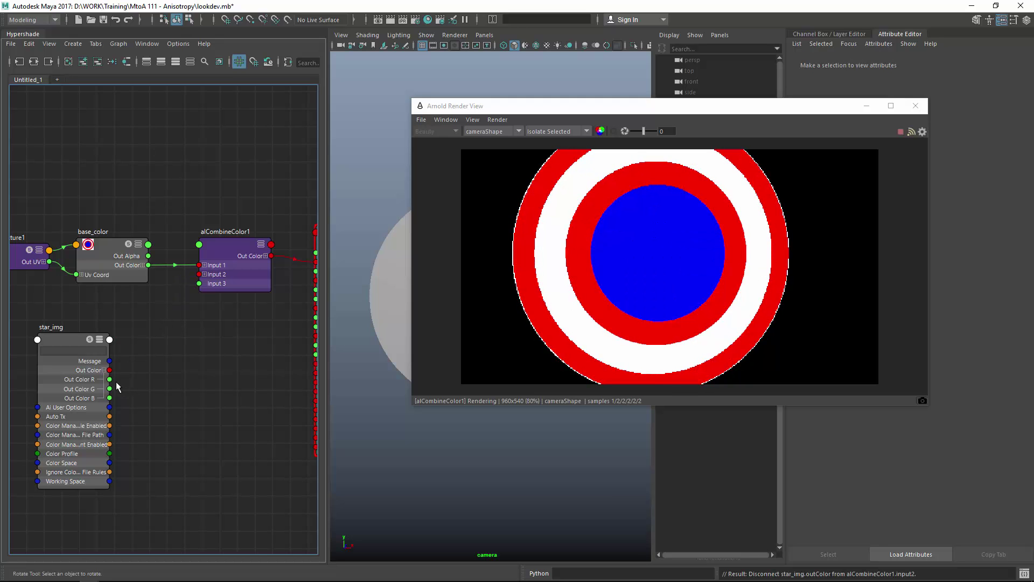
drag(110, 379, 200, 284)
click(205, 280)
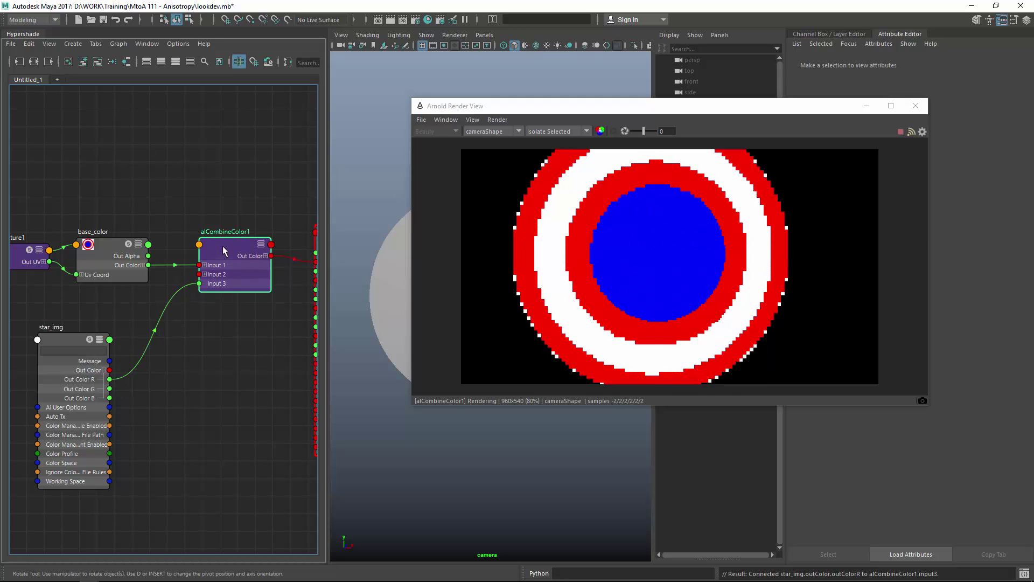
- Set alCombineColor1's Combine Op to lerp(1, 2, 3)
drag(611, 106, 480, 104)
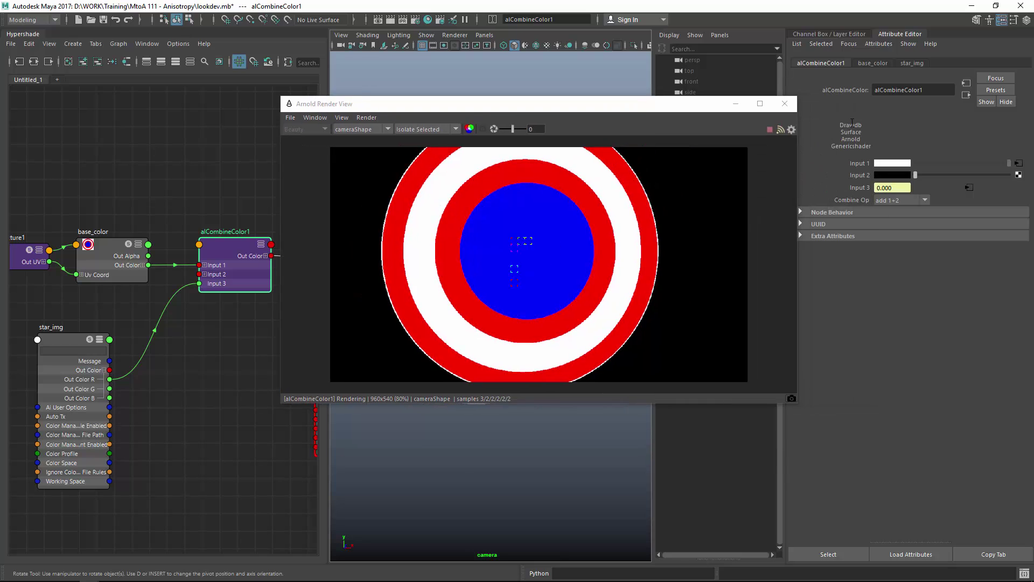
click(910, 202)
click(893, 254)
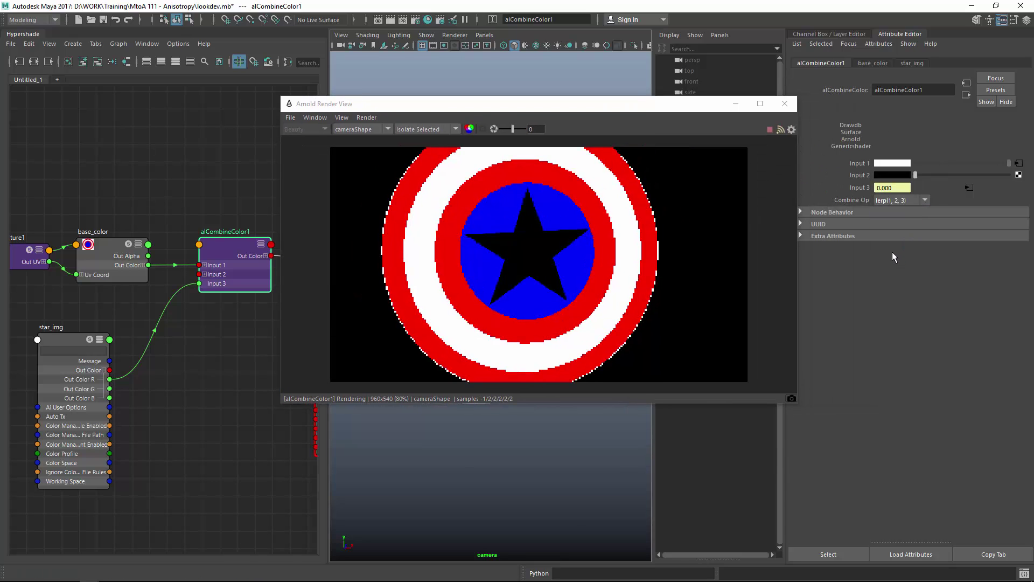
- Try a light grey and a yellow star through alCombineColor1's Input 2 colour
drag(916, 176, 968, 180)
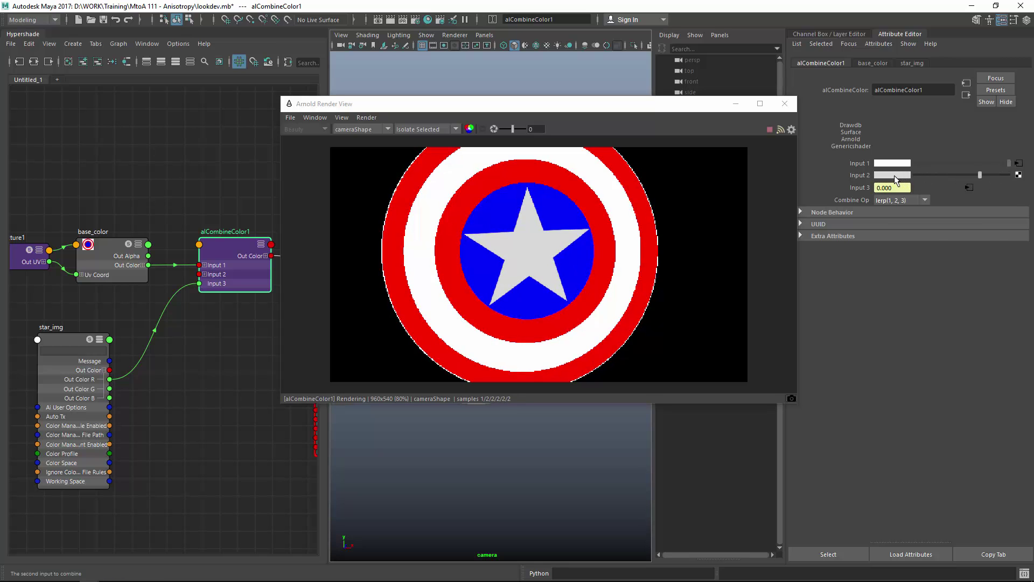
click(894, 175)
click(850, 168)
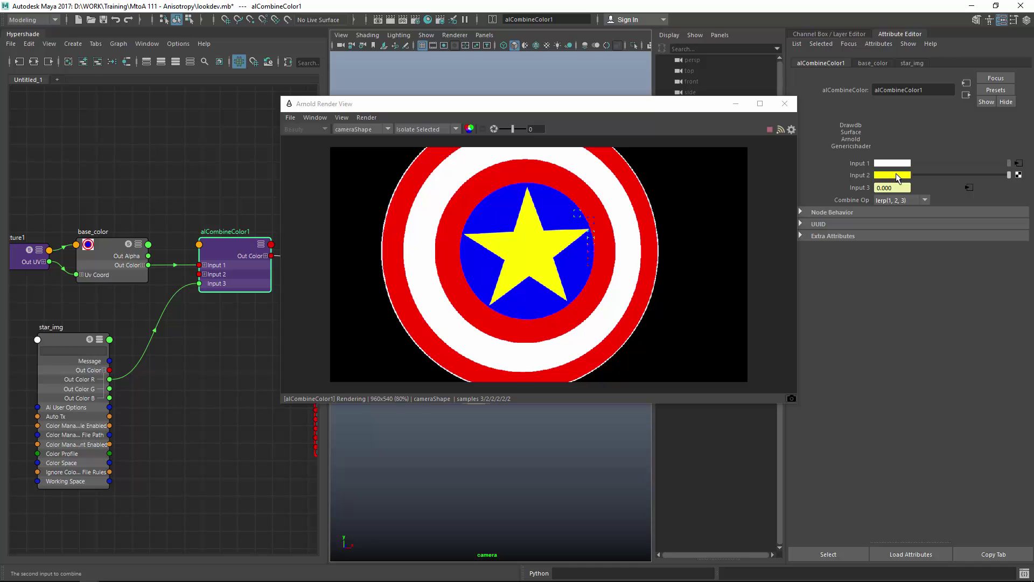
- Make alCombineColor1's Input 2 a neutral grey with saturation 0 and value 0.378
click(896, 175)
drag(861, 221, 828, 220)
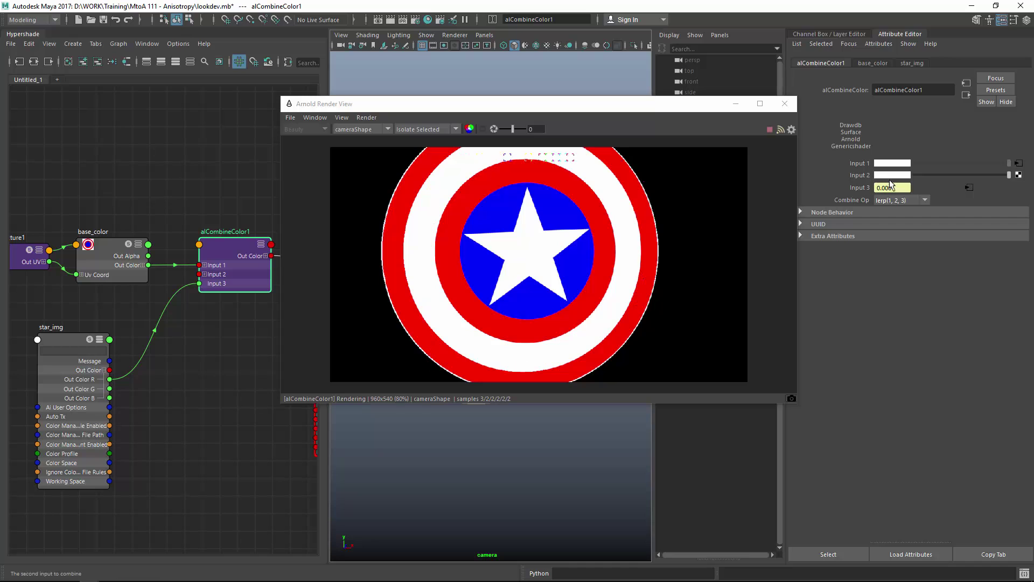
click(898, 176)
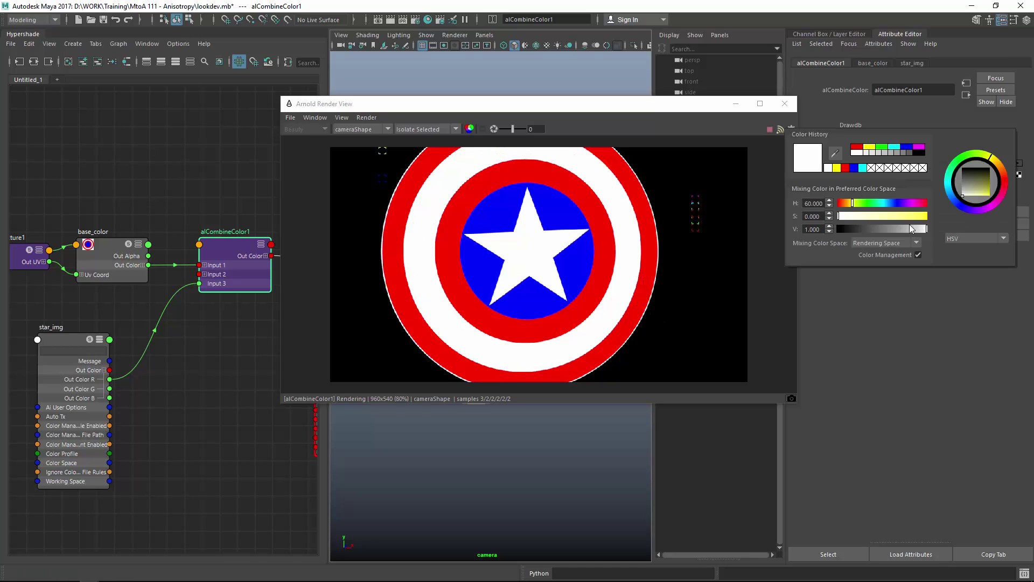
drag(925, 232, 902, 238)
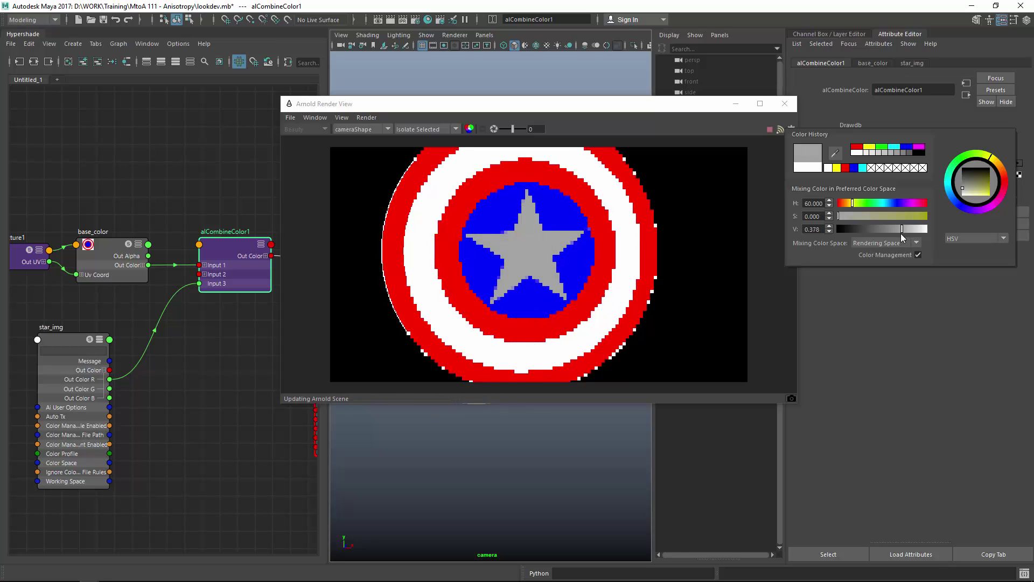
- Recolour both white entries of the base_color ramp, at positions 0.454 and 0.702, with the same 0.378 grey
click(112, 246)
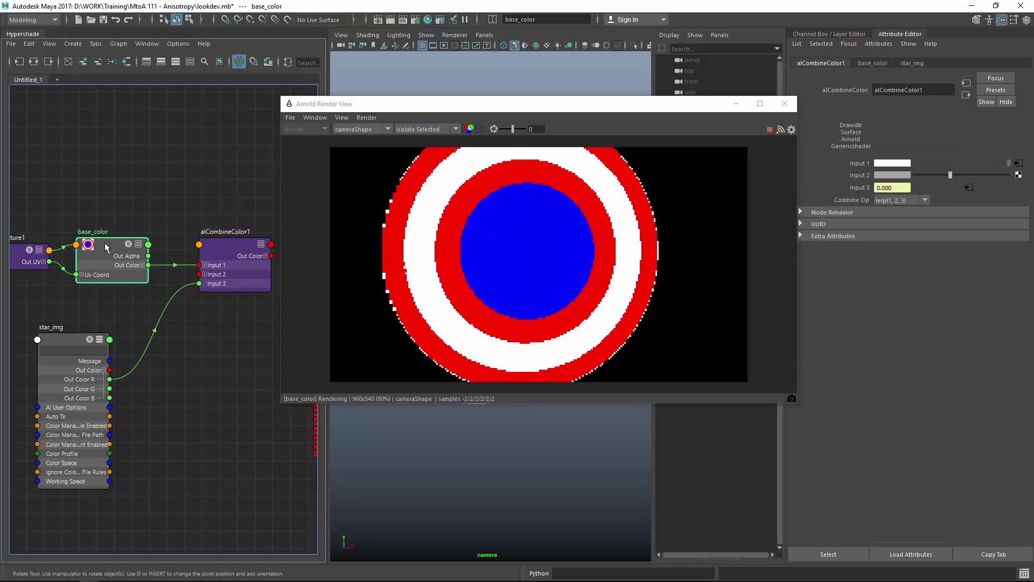
click(893, 209)
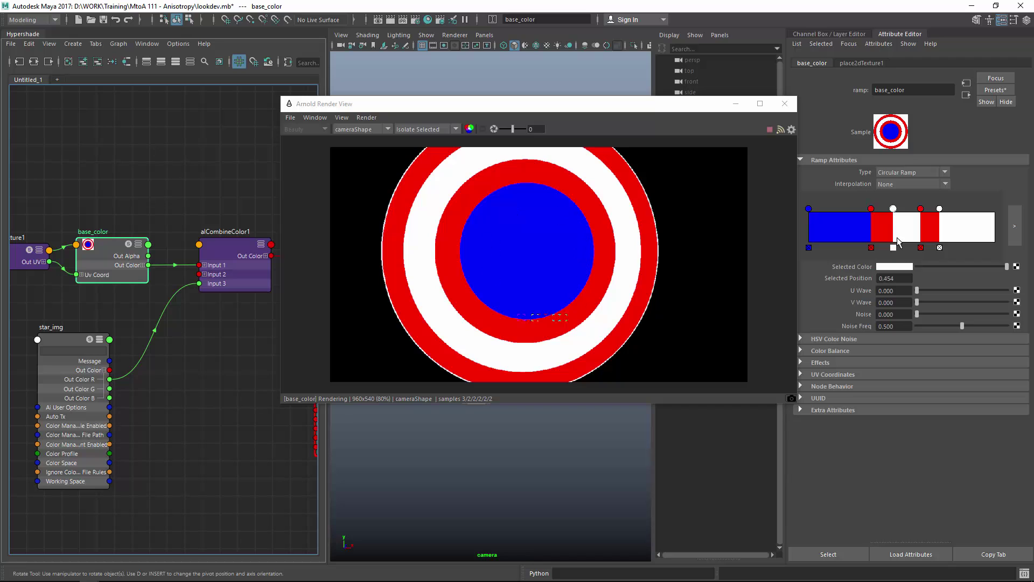
click(902, 270)
click(822, 252)
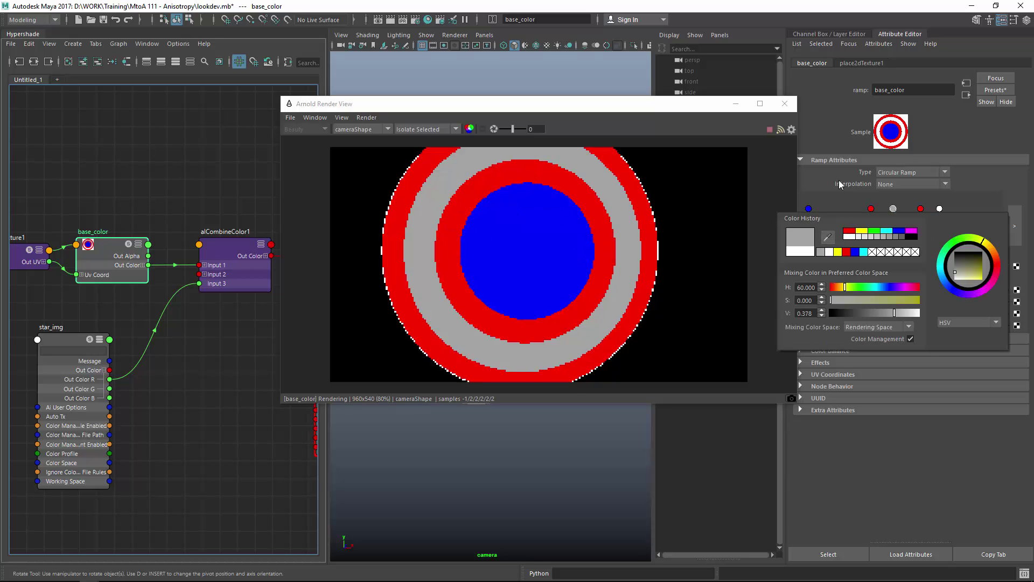
click(940, 210)
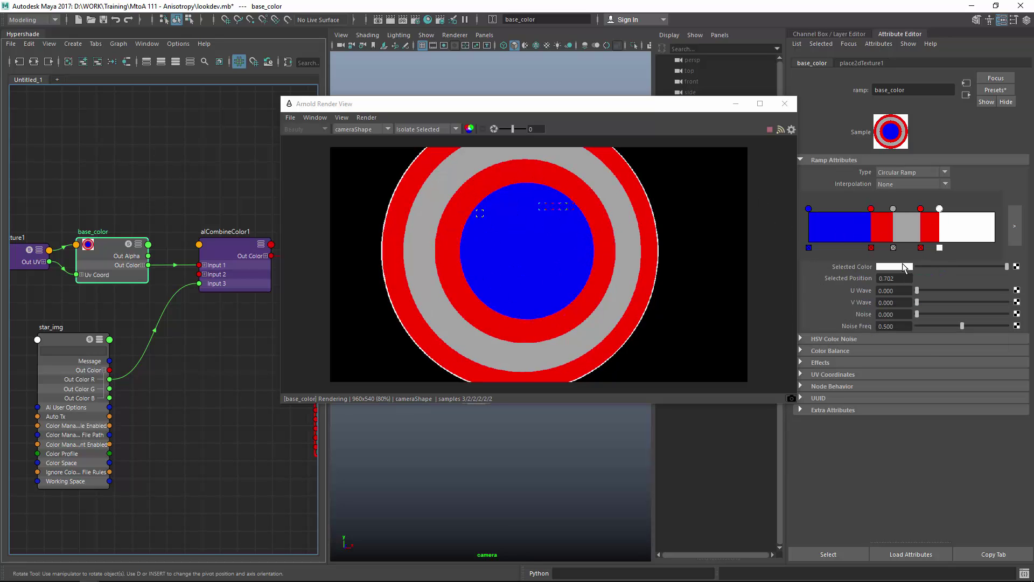
click(896, 270)
click(826, 258)
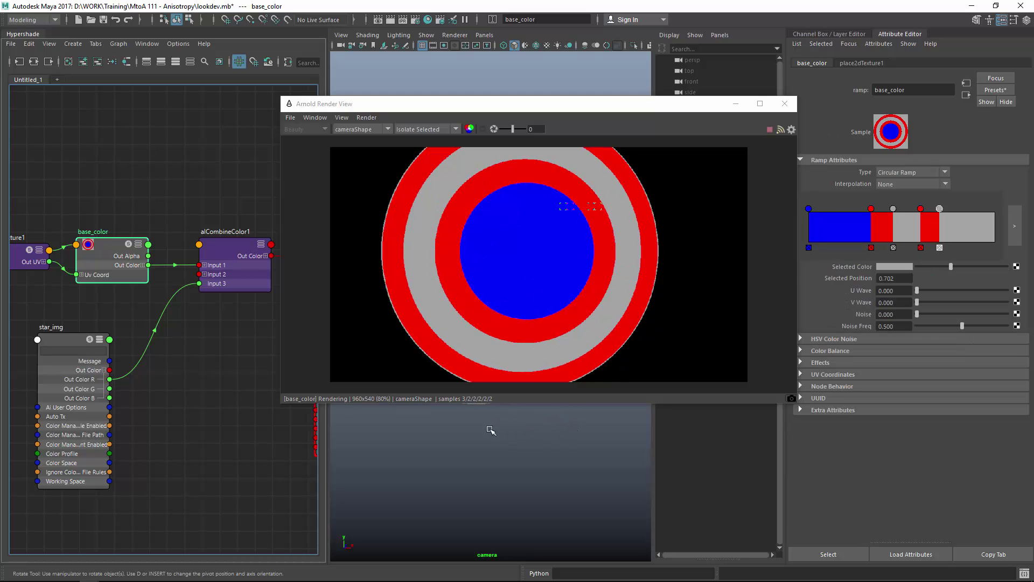
- Break the connection from alCombineColor1 to al_shield's Diffuse Color and select al_shield
alt+drag(495, 207, 601, 192)
alt+middle_drag(296, 330, 209, 321)
click(145, 240)
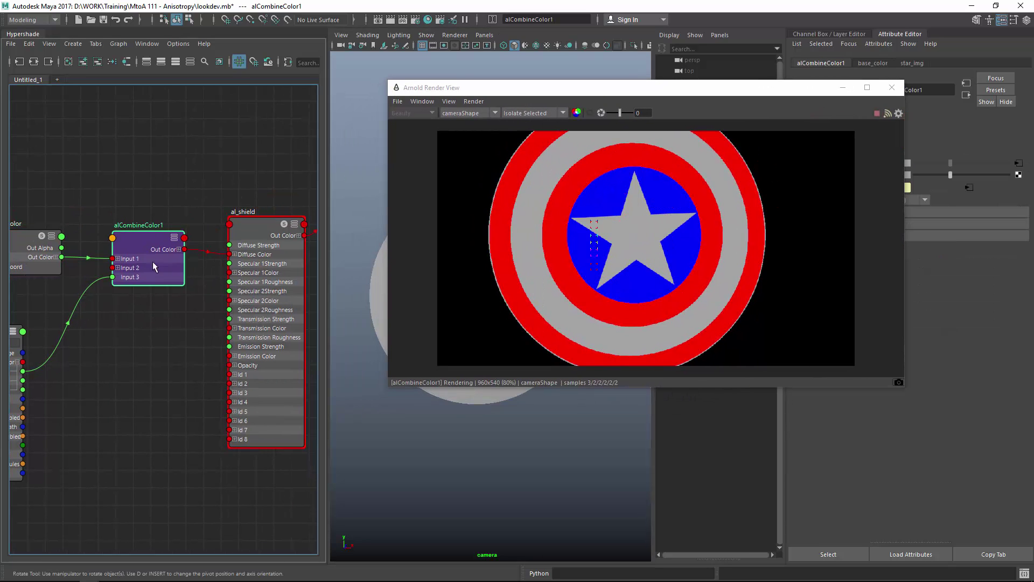
alt+middle_drag(228, 241, 248, 238)
click(226, 272)
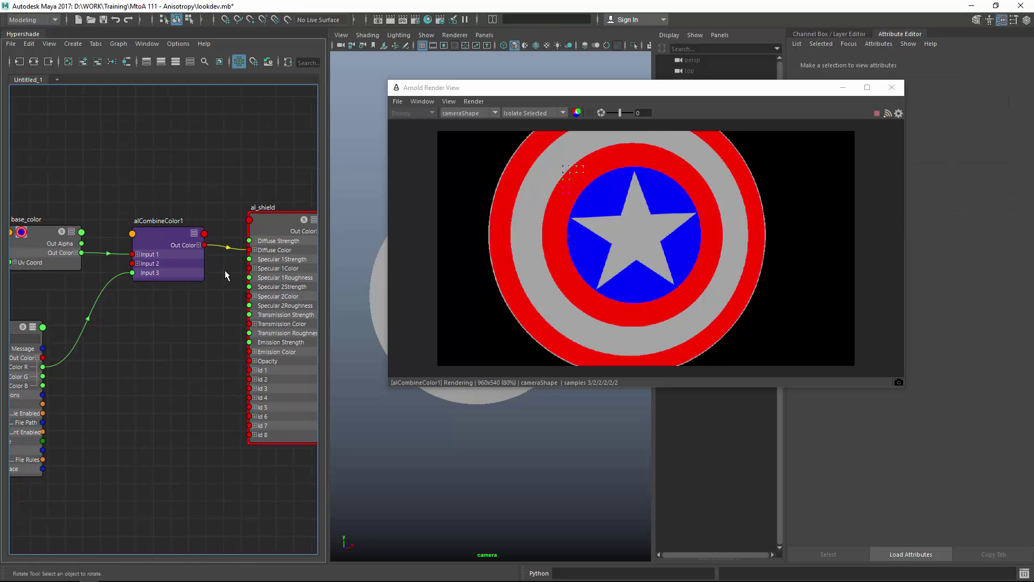
click(272, 225)
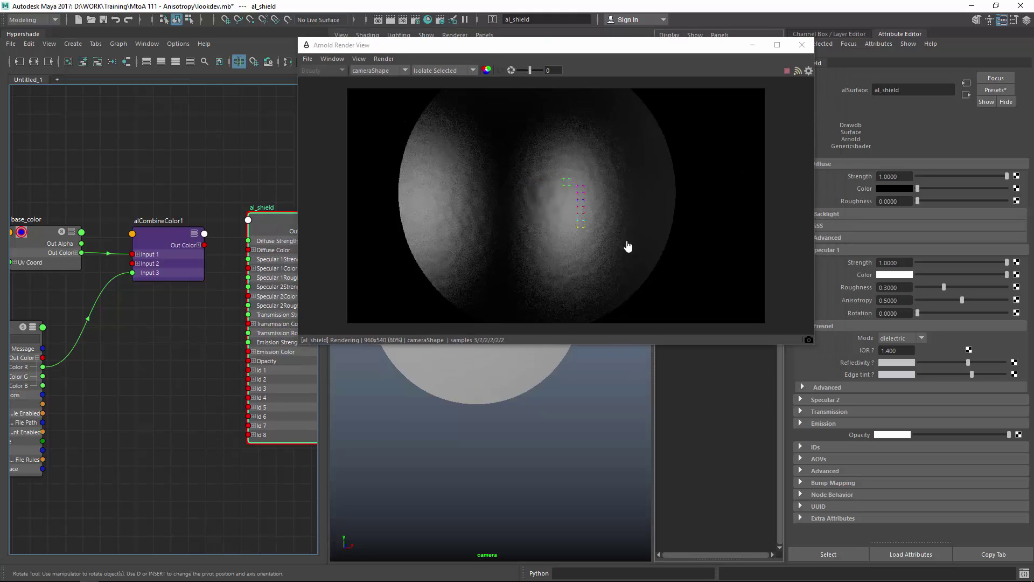
- Connect alCombineColor1 to the Fresnel Reflectivity and Edge tint of al_shield's Specular 2
click(801, 250)
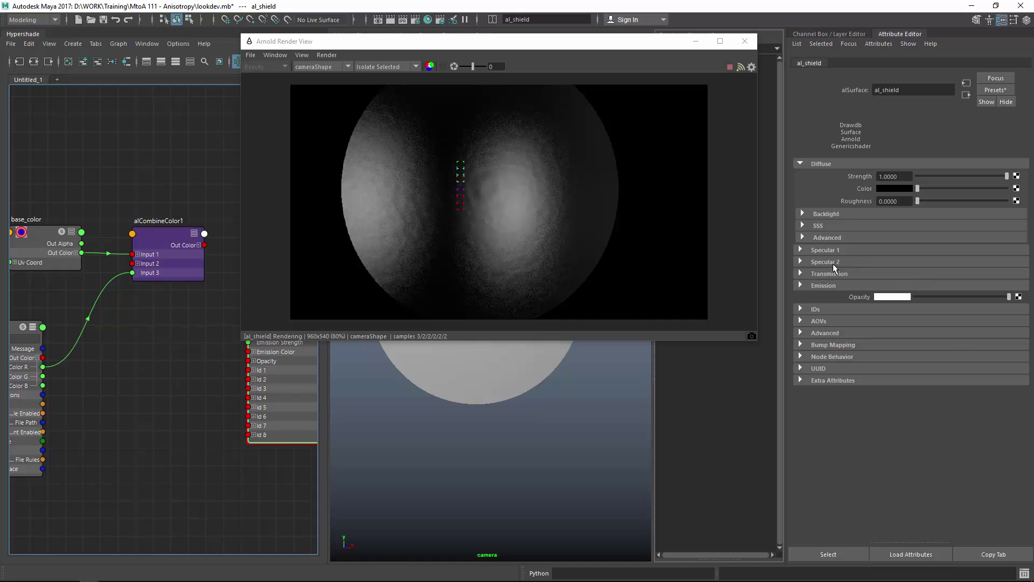
click(826, 262)
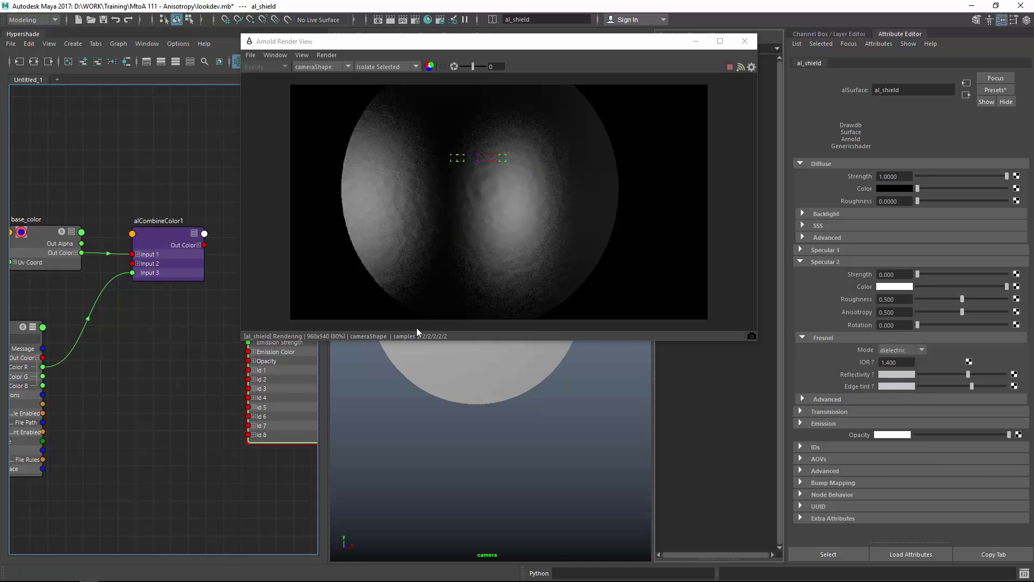
middle_drag(157, 235, 850, 372)
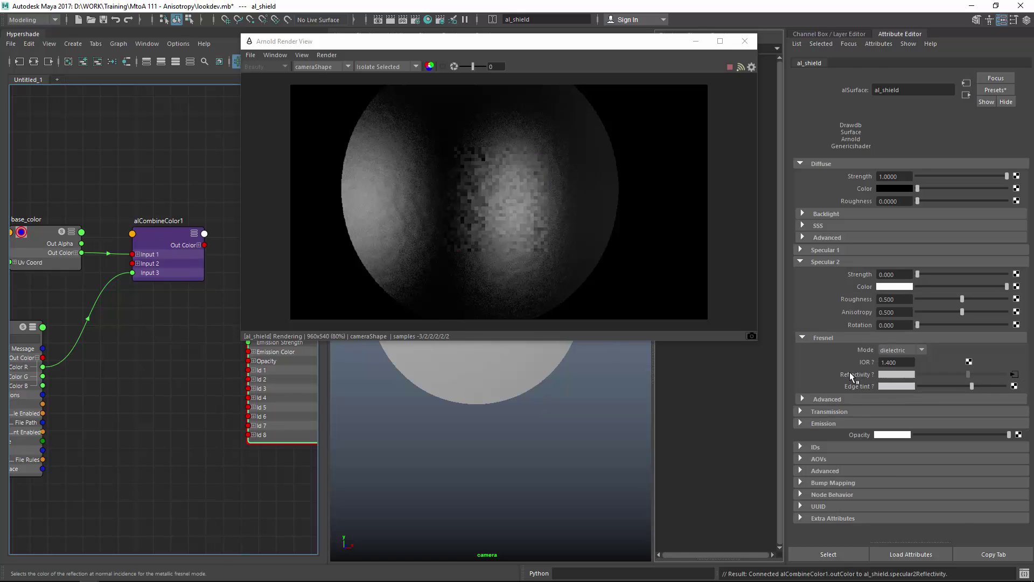
middle_drag(157, 240, 859, 385)
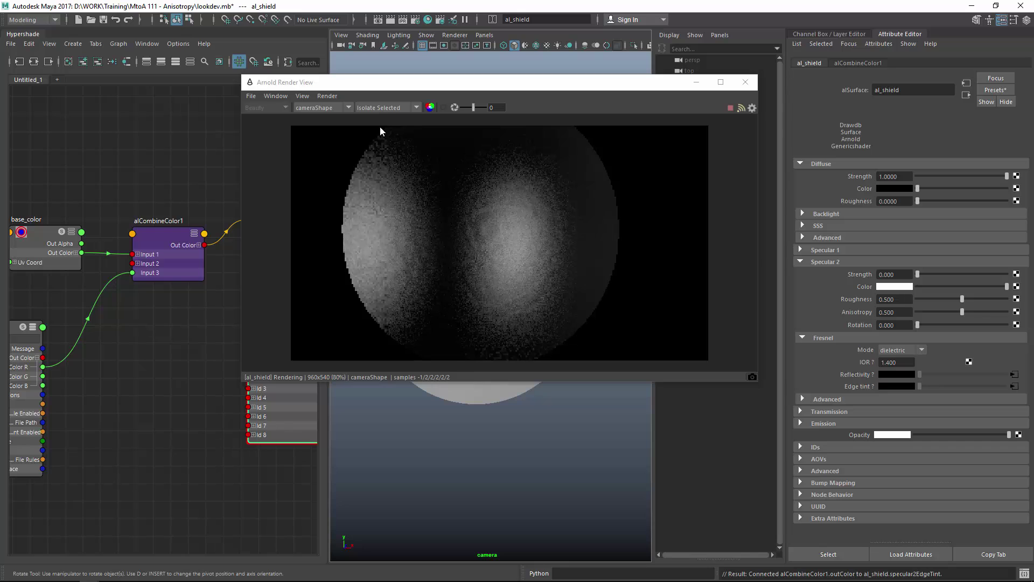
- Switch the render from Isolate Selected to Shading, and give Specular 2 a Strength of 1 and the metallic Fresnel mode
click(379, 109)
click(378, 114)
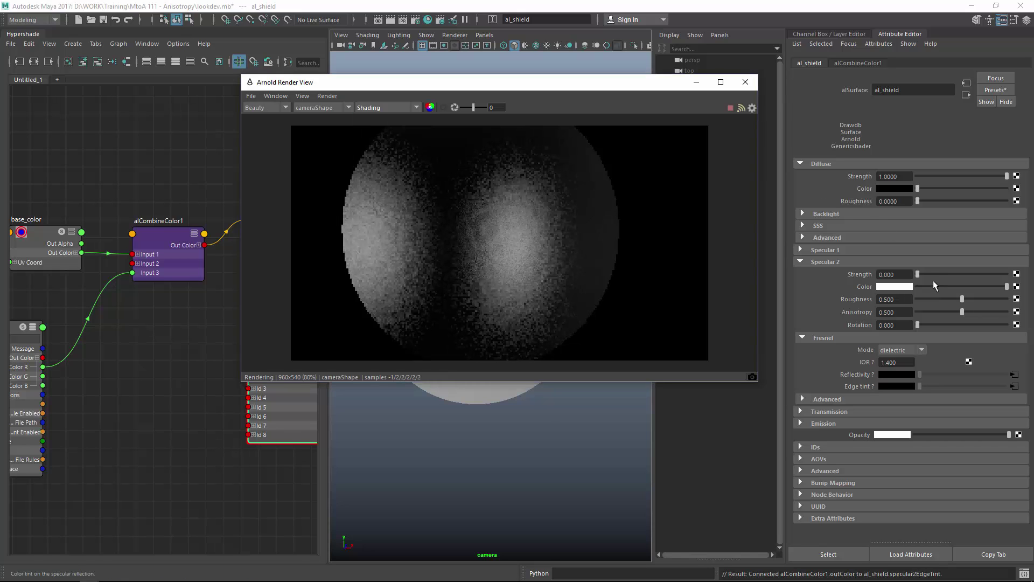
drag(918, 275, 1014, 278)
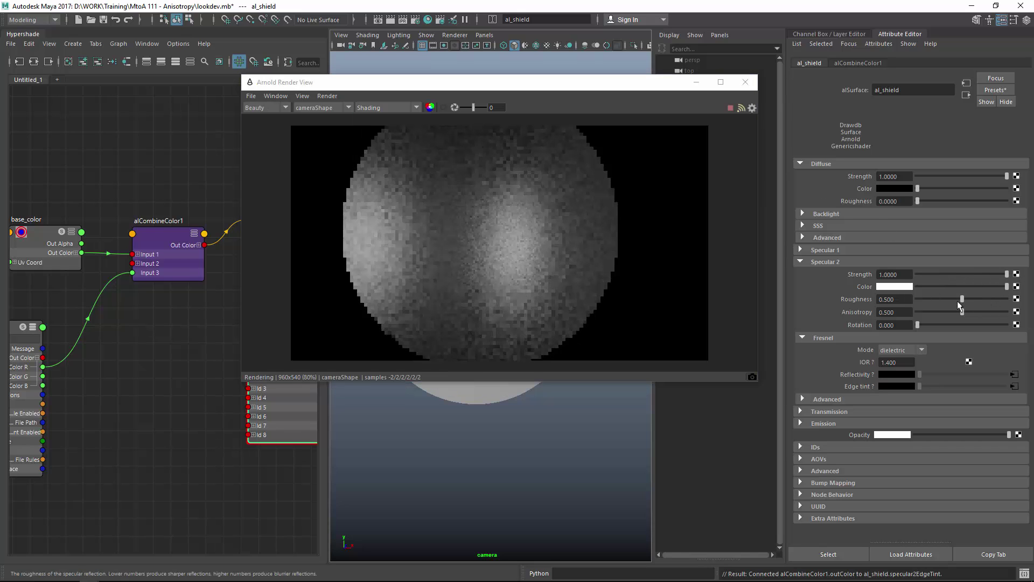
click(901, 350)
click(901, 359)
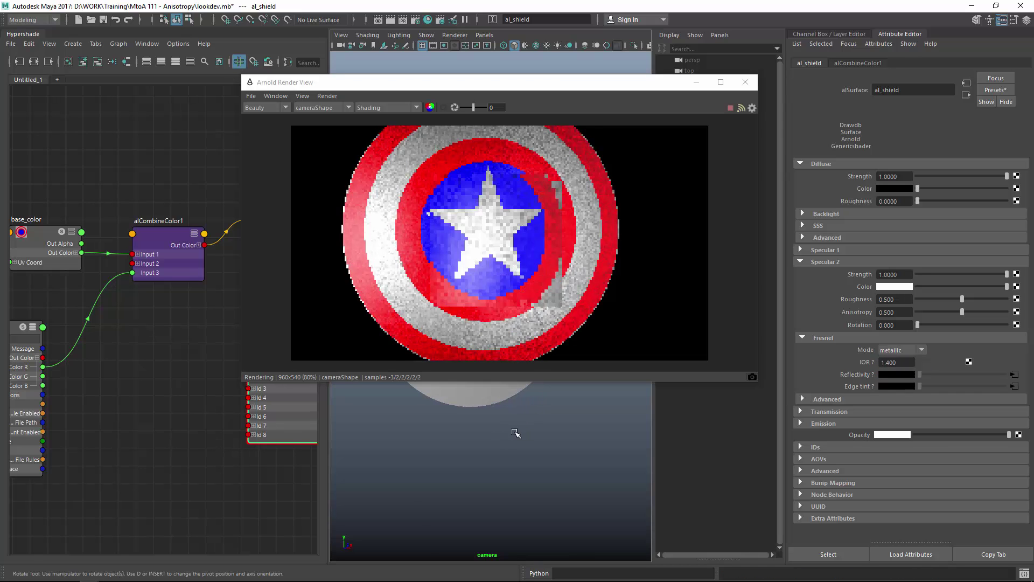
- Set al_shield's Specular 1 Strength to 0
alt+drag(516, 433, 526, 428)
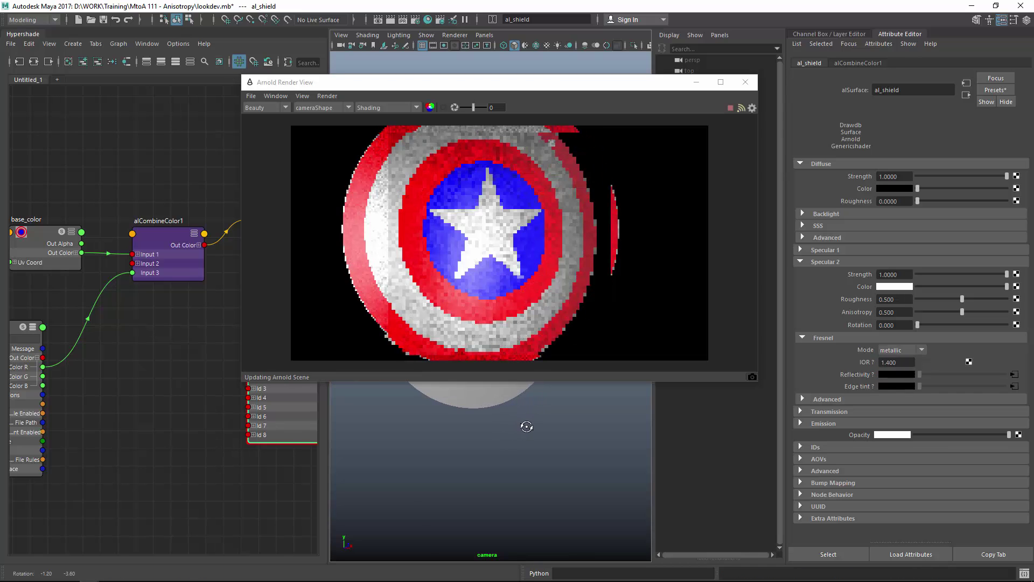
click(822, 251)
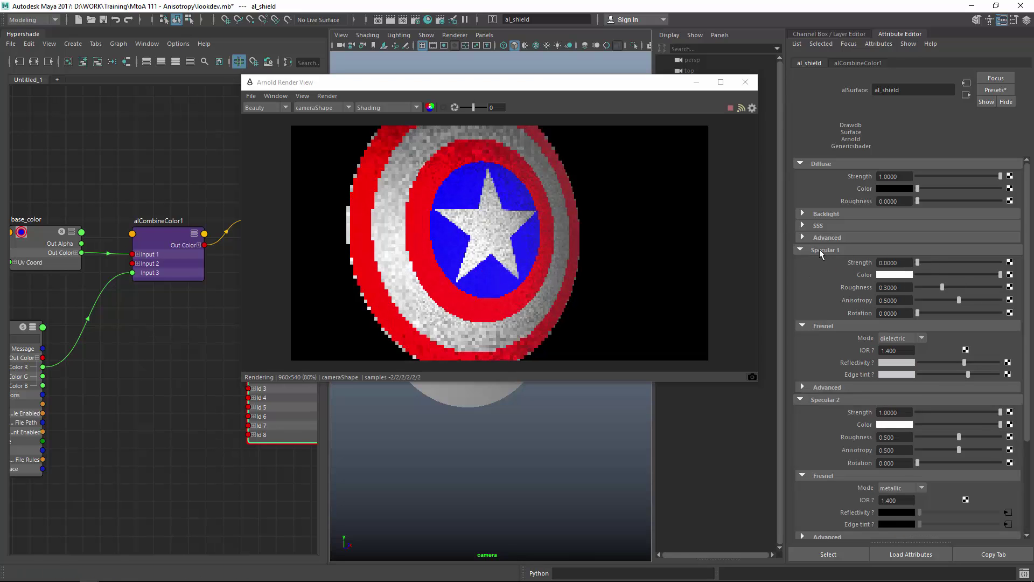
click(820, 251)
- Lower al_shield's Specular 2 Roughness to 0
alt+drag(488, 470, 484, 470)
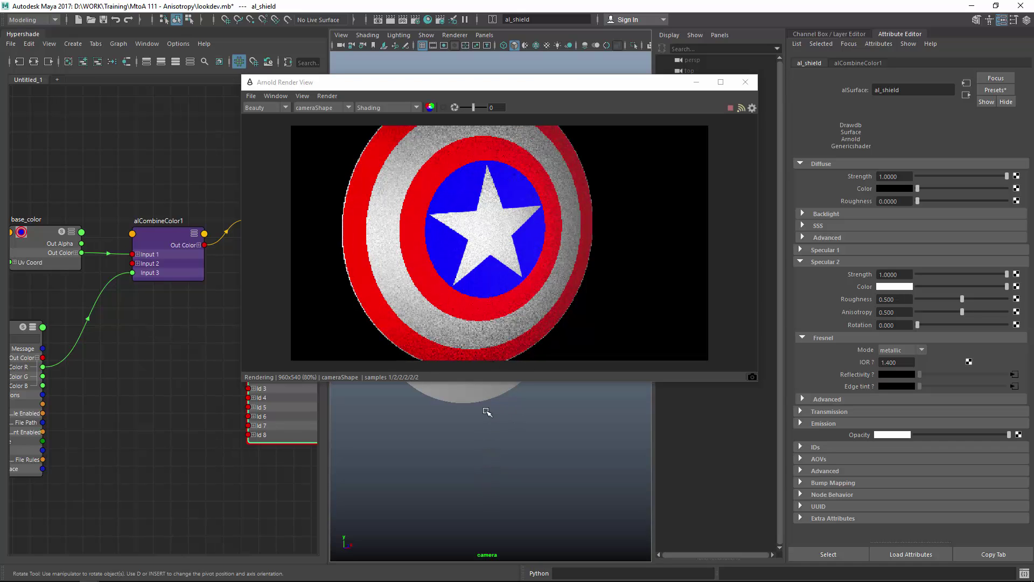
alt+drag(466, 410, 463, 409)
drag(962, 299, 888, 304)
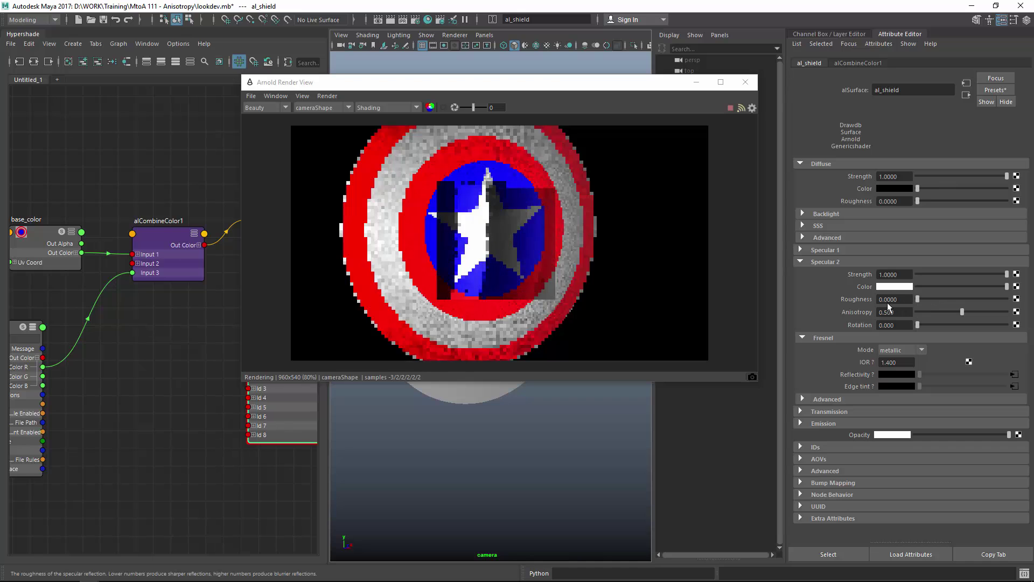
- Raise al_shield's Specular 2 Roughness to about 0.32
alt+drag(525, 442, 532, 421)
drag(477, 86, 509, 83)
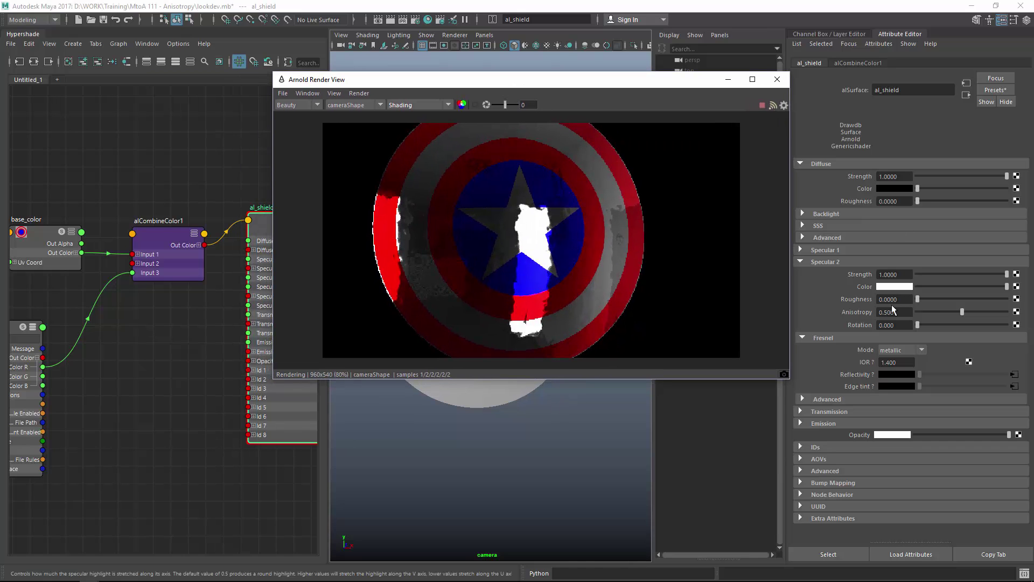
drag(918, 298, 947, 299)
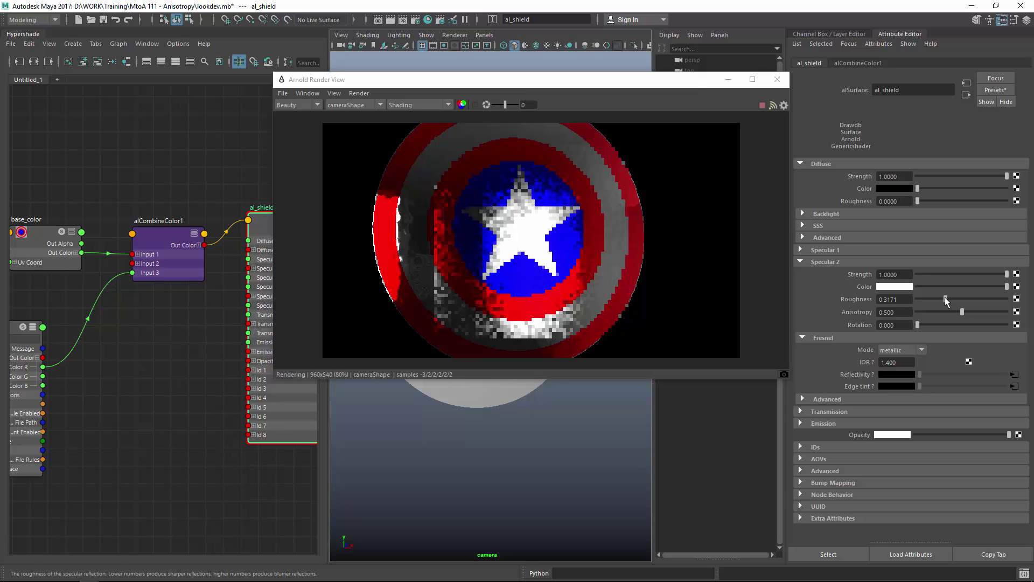
- Open the enlarged gradient editor of the base_color ramp, narrow its window and place it below the render
click(39, 237)
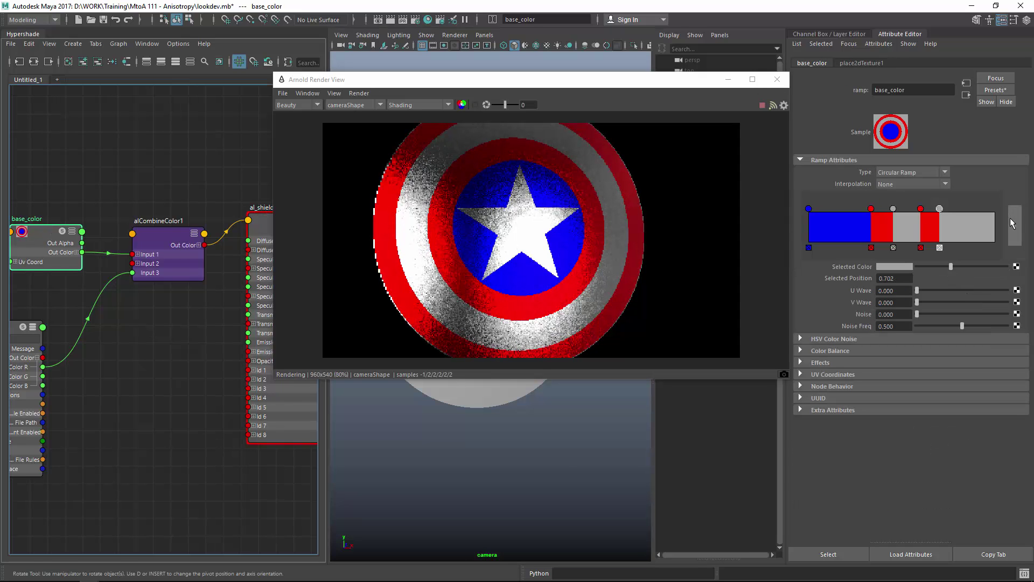
click(1013, 224)
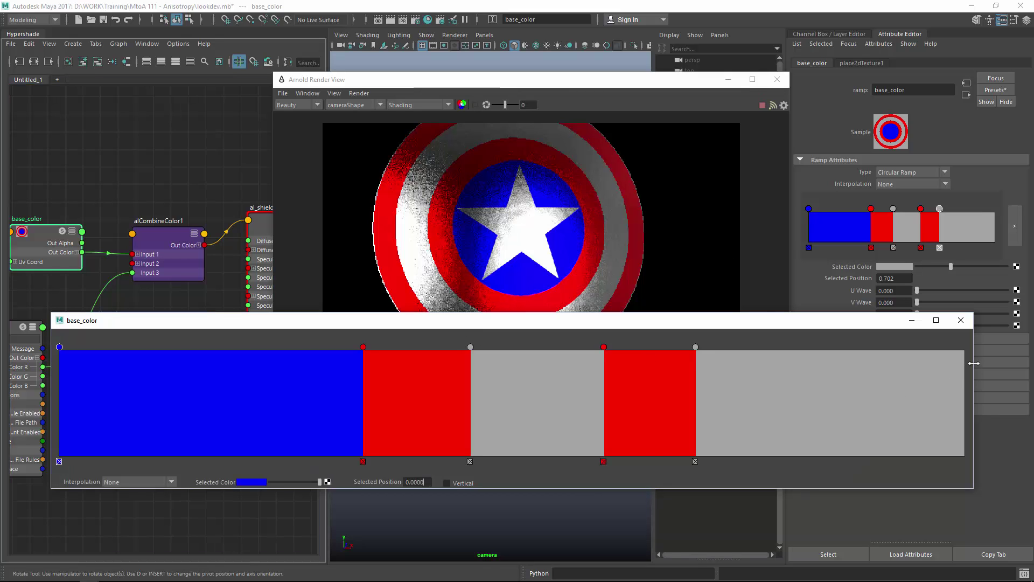
drag(972, 372, 459, 372)
drag(337, 326, 586, 384)
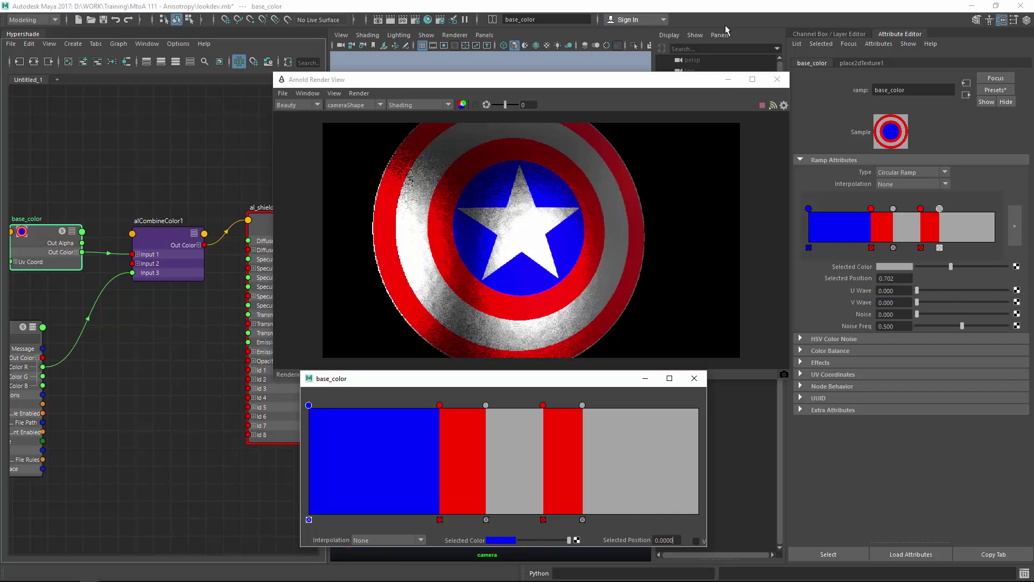
- Bring up the Captain America reference image in the browser and arrange it beneath the Arnold render for comparison
click(70, 571)
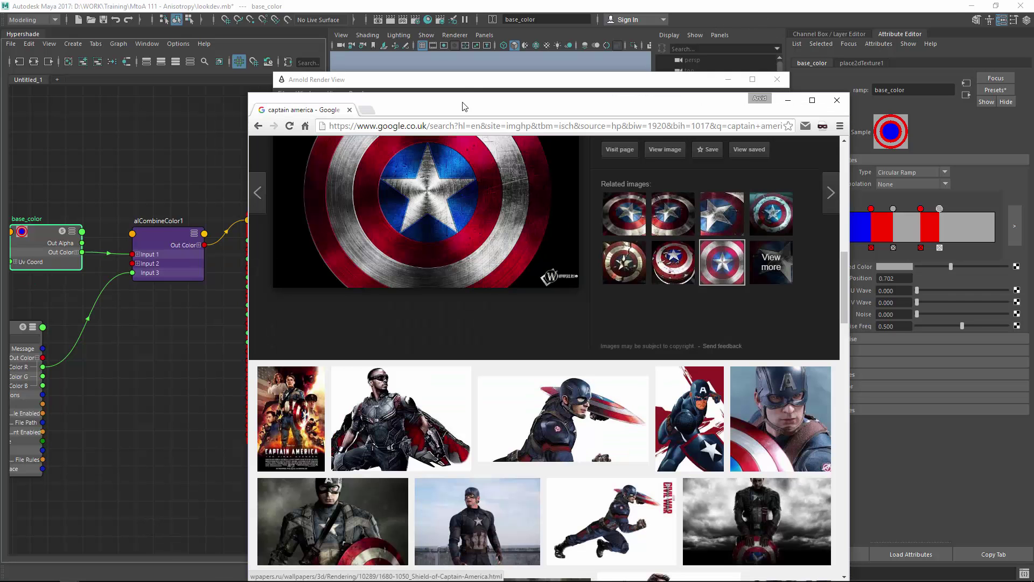
drag(571, 107, 539, 230)
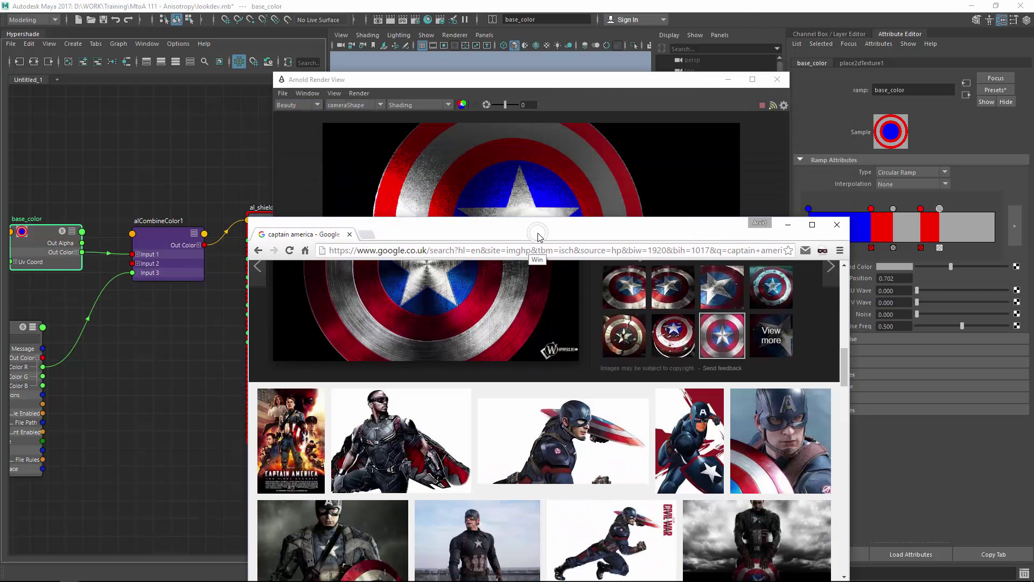
drag(571, 83, 509, 82)
drag(517, 235, 555, 426)
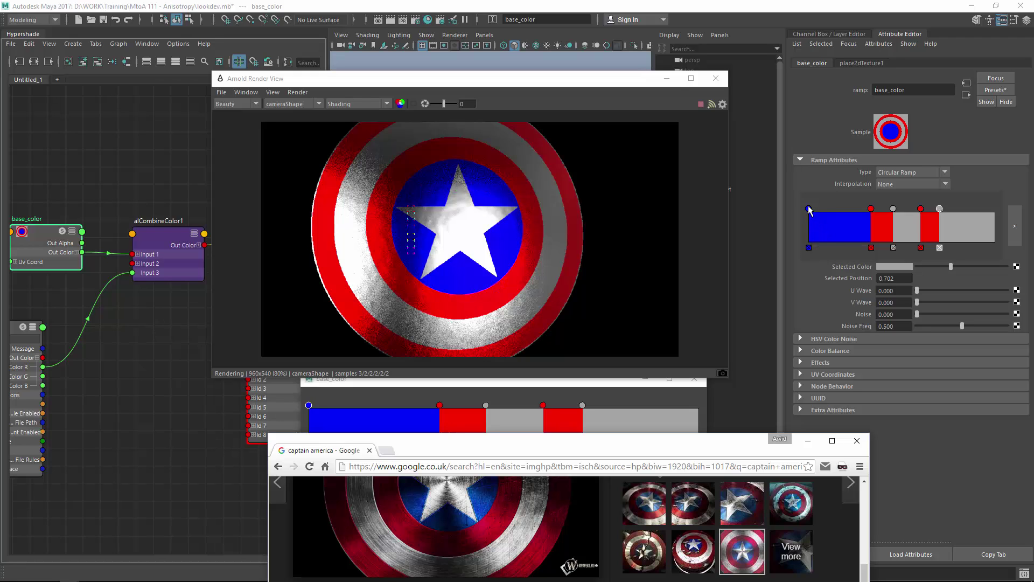
- Recolour the base_color ramp's blue centre with a dark blue sampled from the shield in the reference image
click(808, 209)
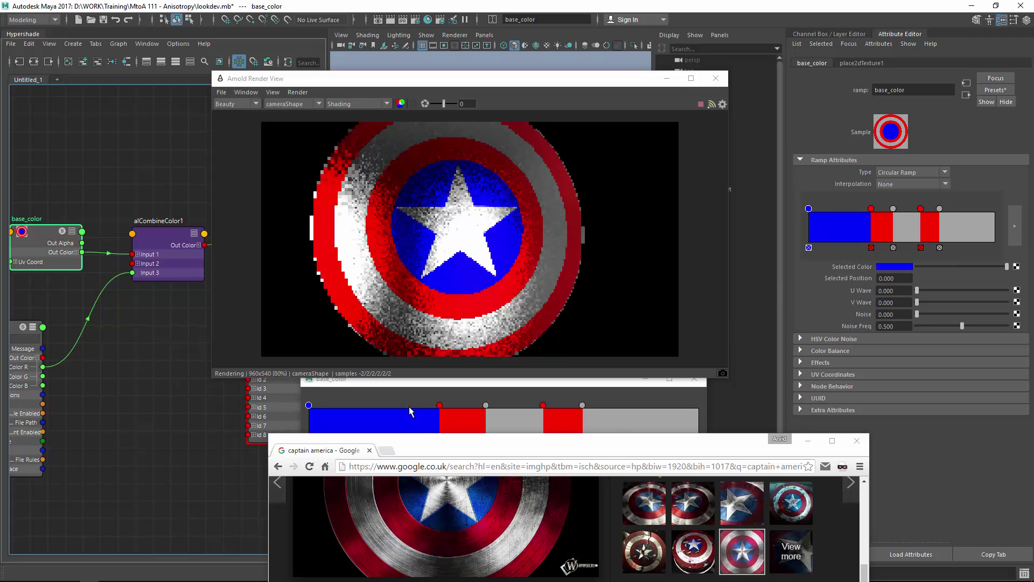
drag(748, 335, 879, 19)
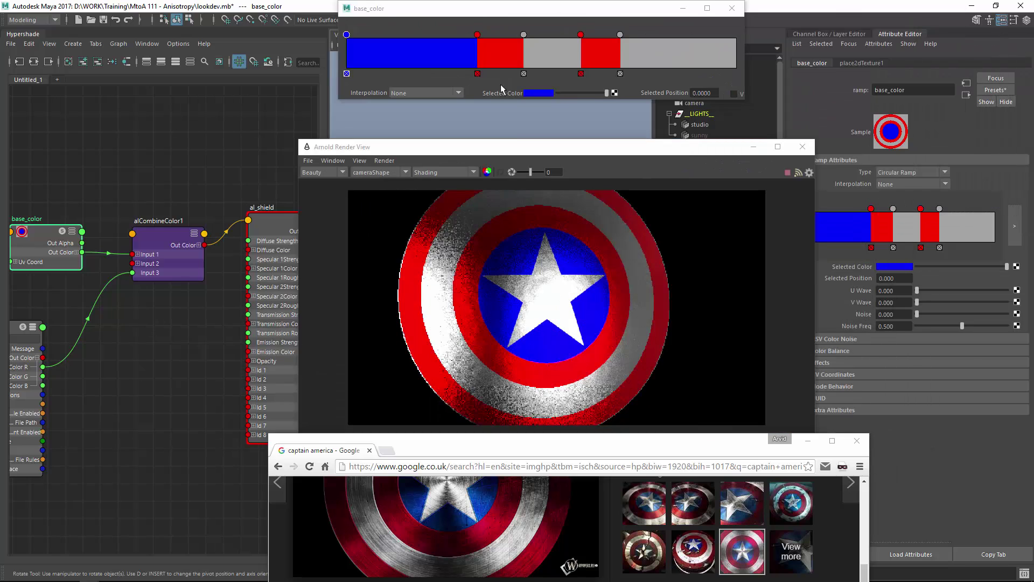
drag(503, 147, 494, 111)
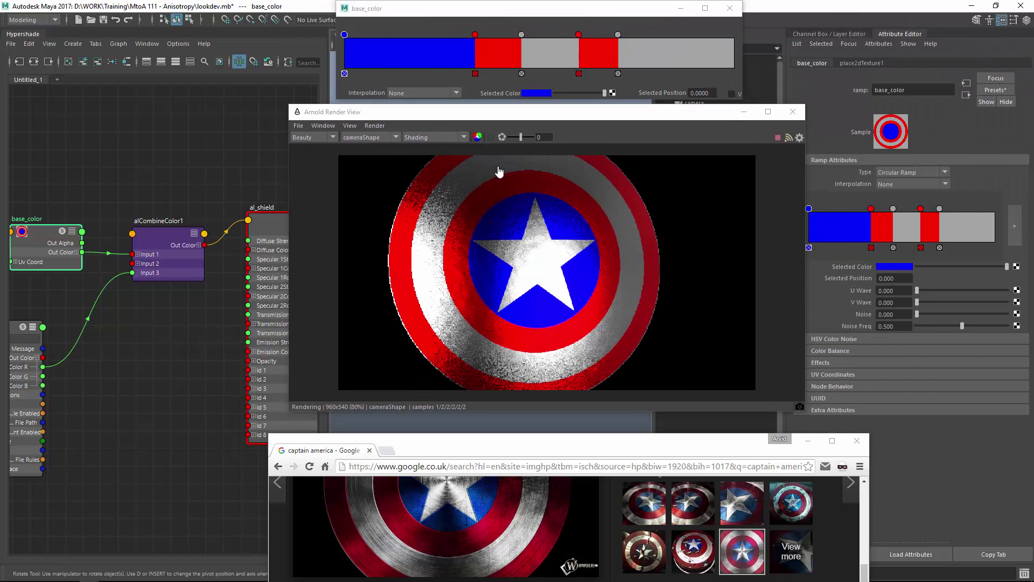
click(536, 97)
click(532, 93)
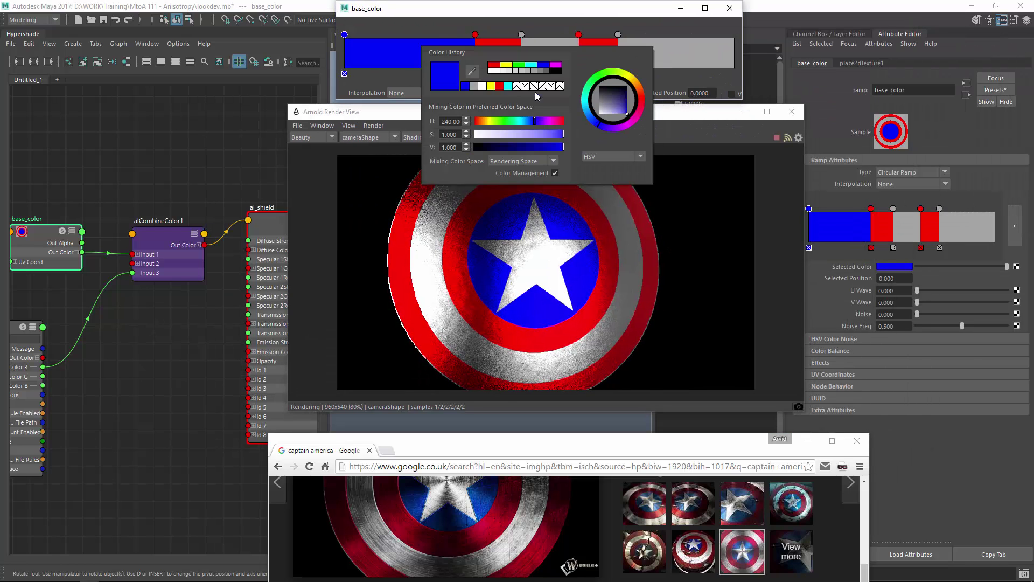
click(474, 75)
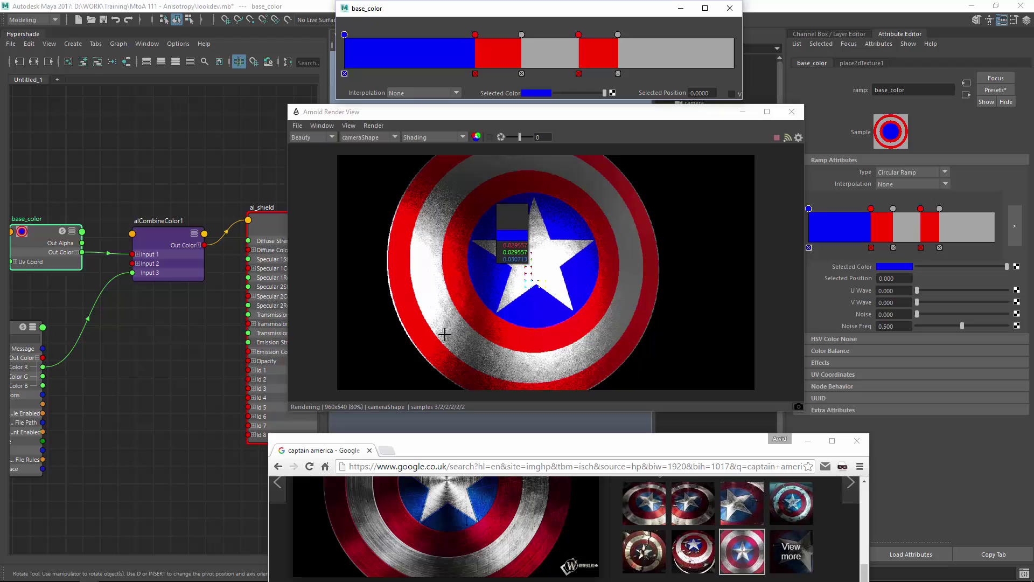
click(418, 504)
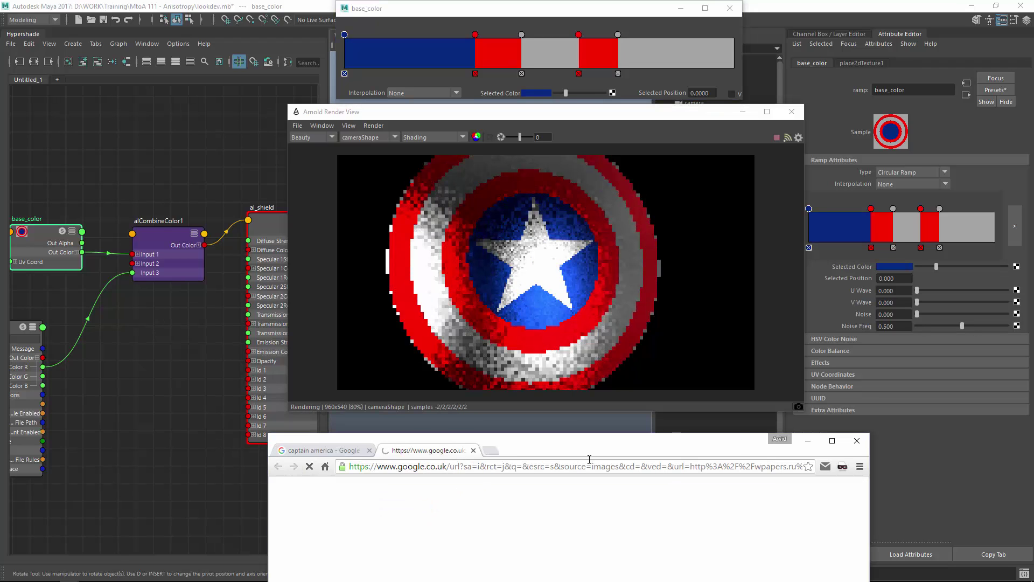
middle_click(426, 455)
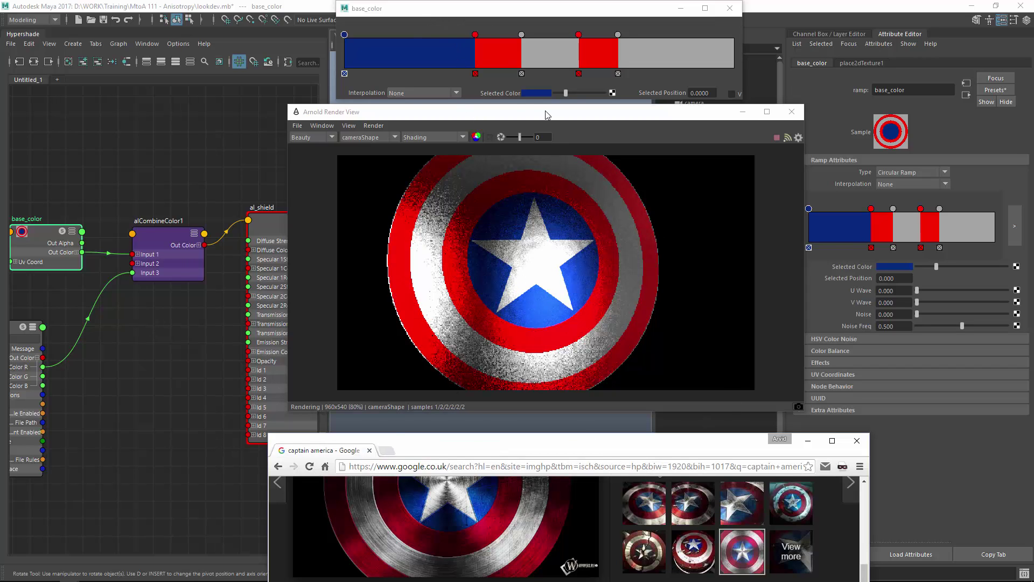
- Adjust the ramp's centre blue to a hue of about 222 and a value of 0.272
drag(537, 118, 457, 142)
click(537, 93)
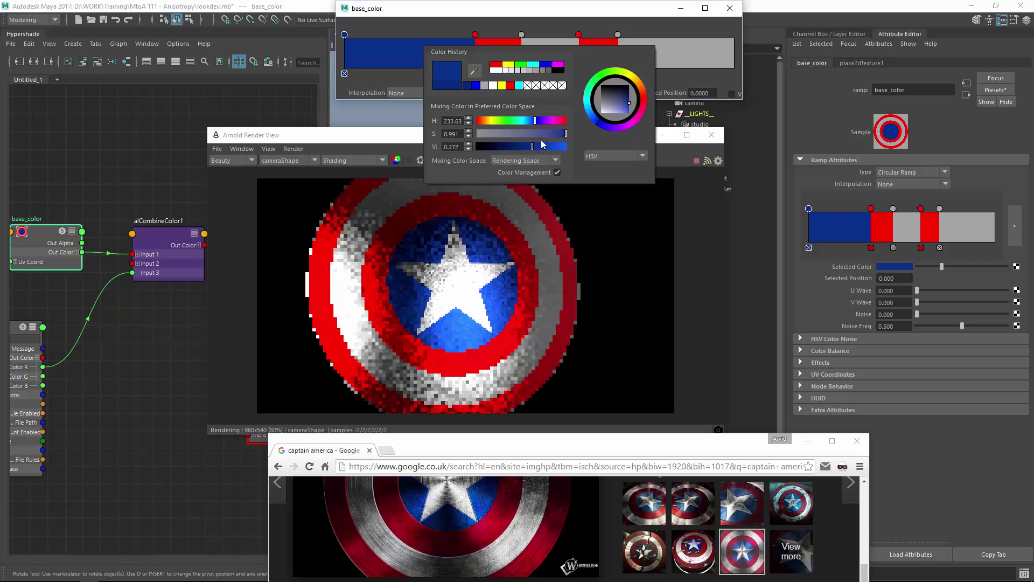
click(596, 124)
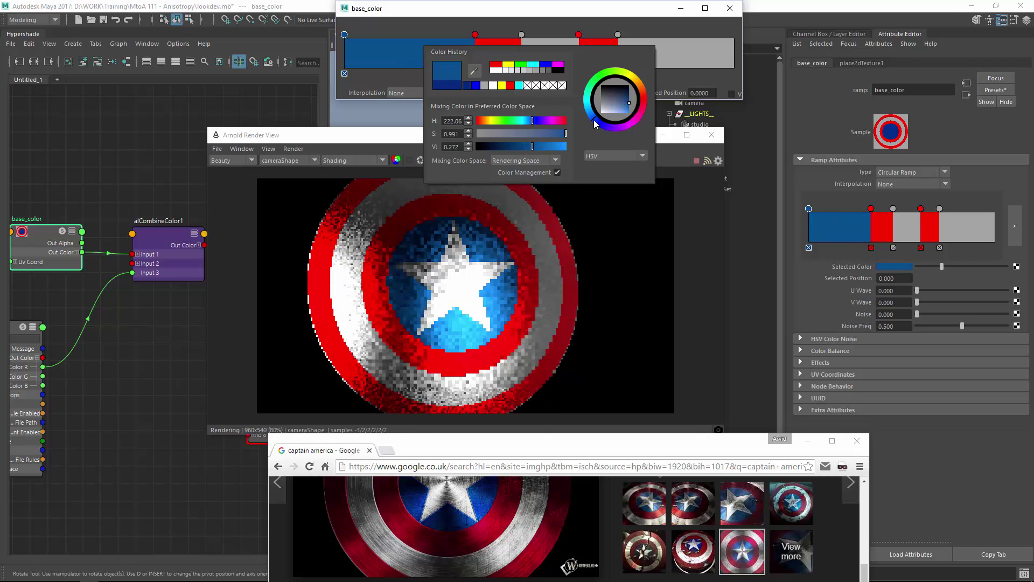
drag(595, 124, 594, 125)
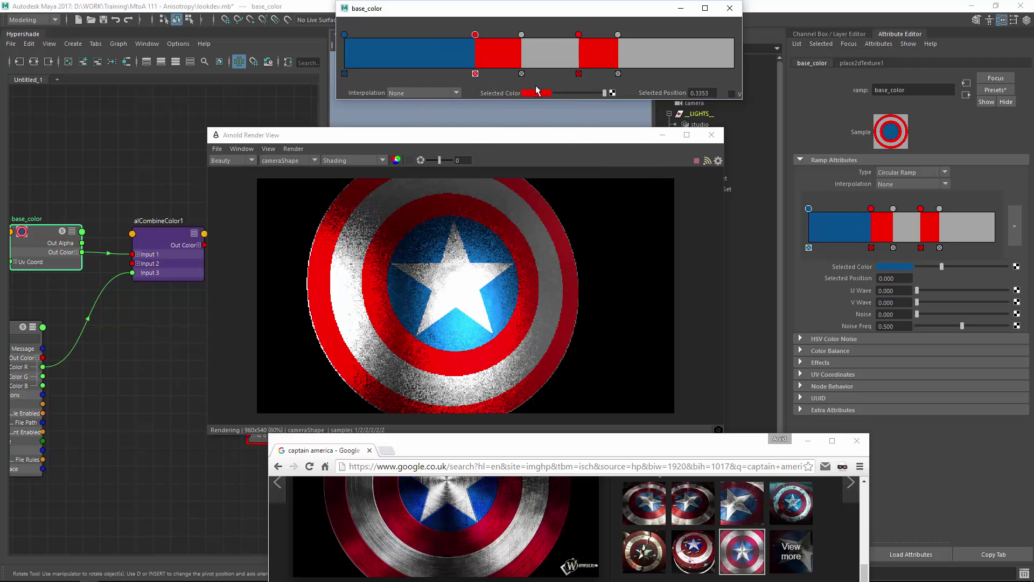
- Darken the ramp's inner red band to a value of 0.387 with a hue of 357.72
click(536, 92)
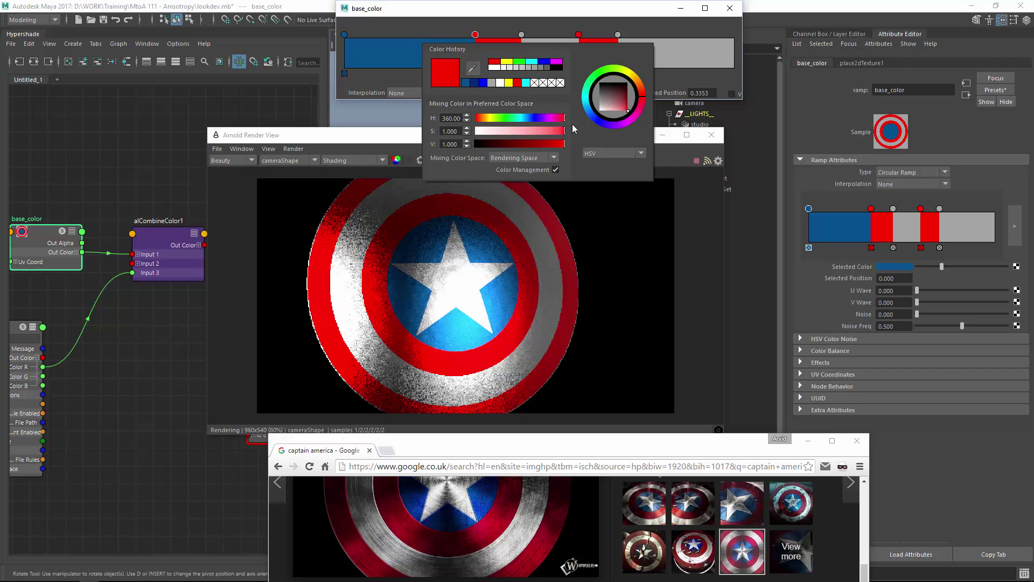
click(639, 99)
drag(563, 144, 541, 143)
click(641, 102)
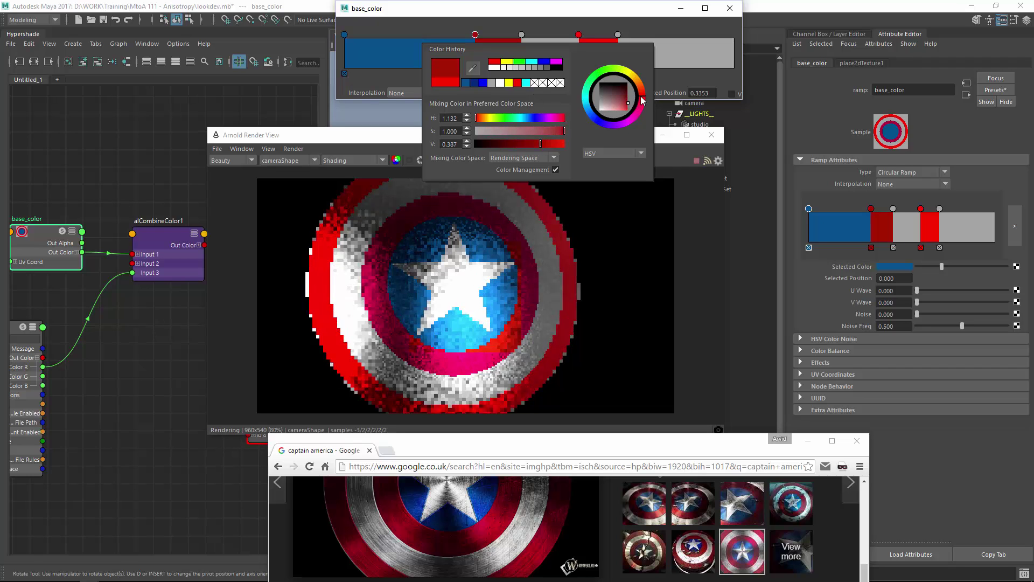
click(641, 102)
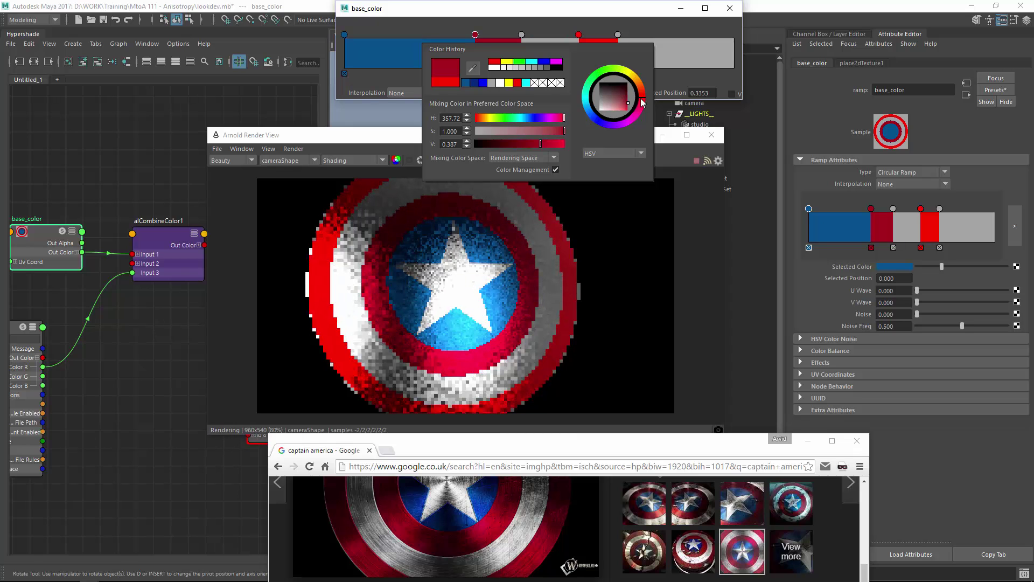
click(641, 101)
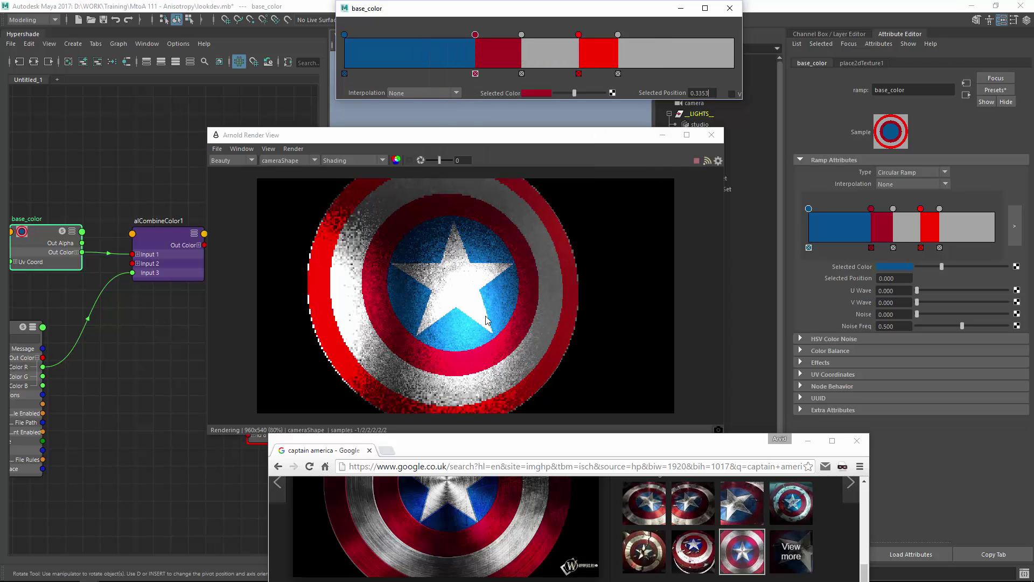
- Fine-tune the saturation of the inner red band's colour in the base_color ramp
click(536, 95)
click(556, 135)
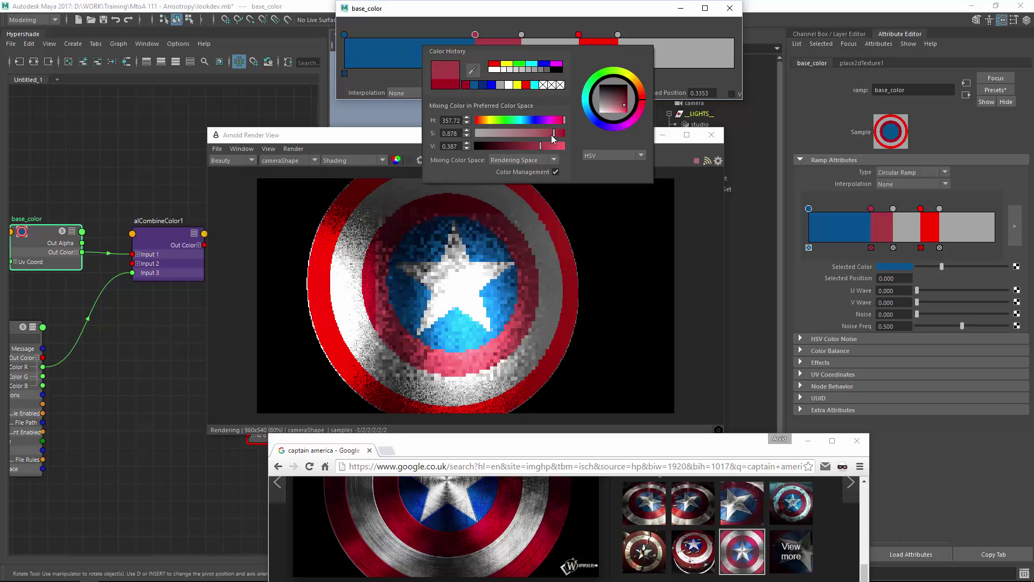
click(465, 137)
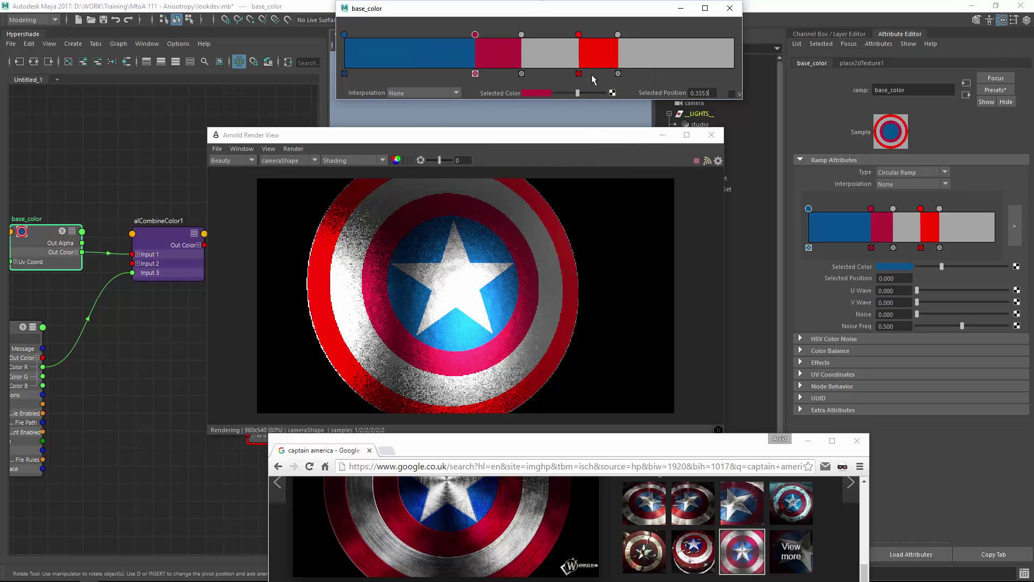
- Give the ramp's outer red band the same dark crimson as the inner band, taken from the colour history
click(579, 35)
click(532, 92)
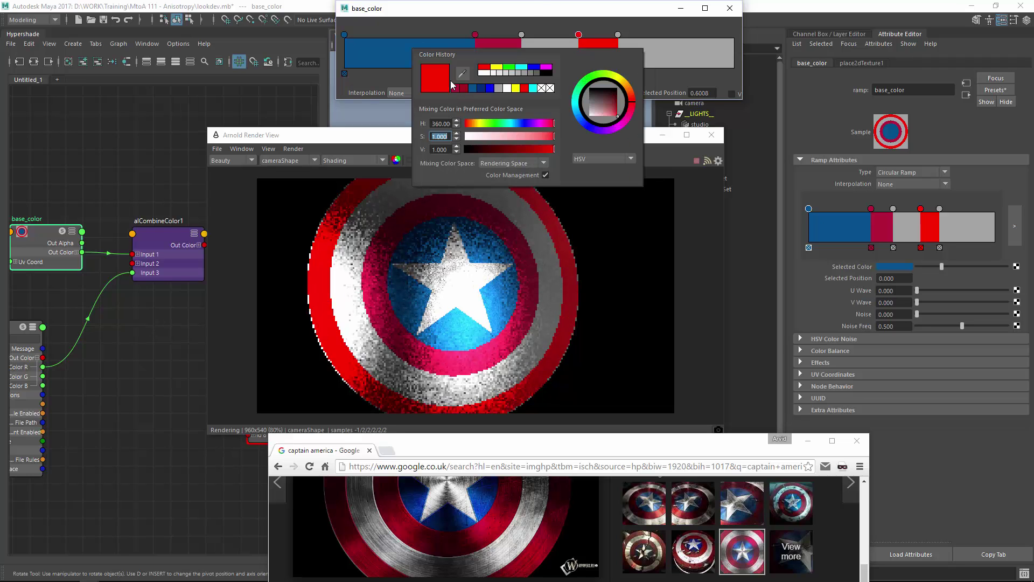
click(458, 88)
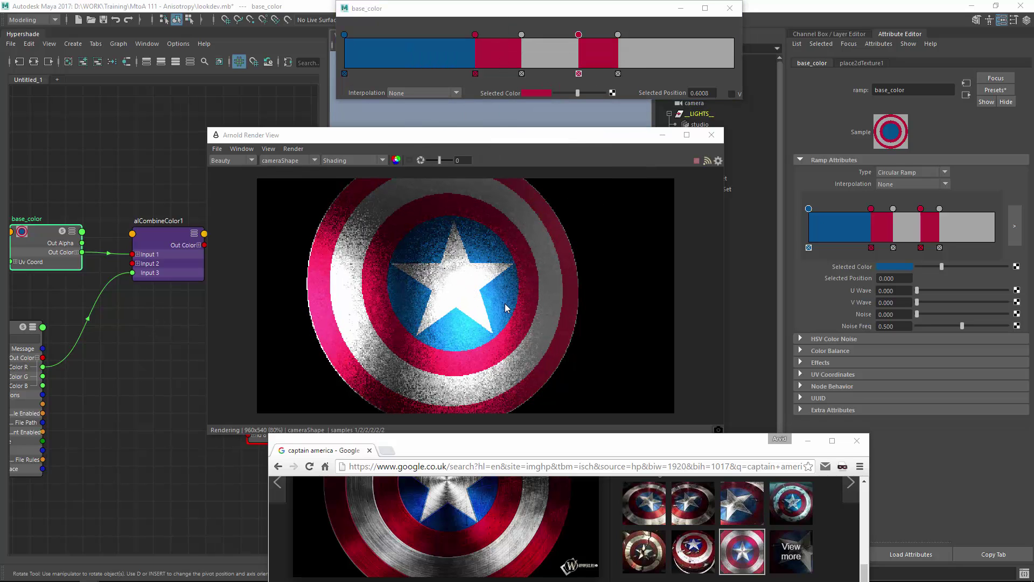
- Show the 3D Manipulation icon in the Arnold render window and turn the shield to an angled view
click(525, 273)
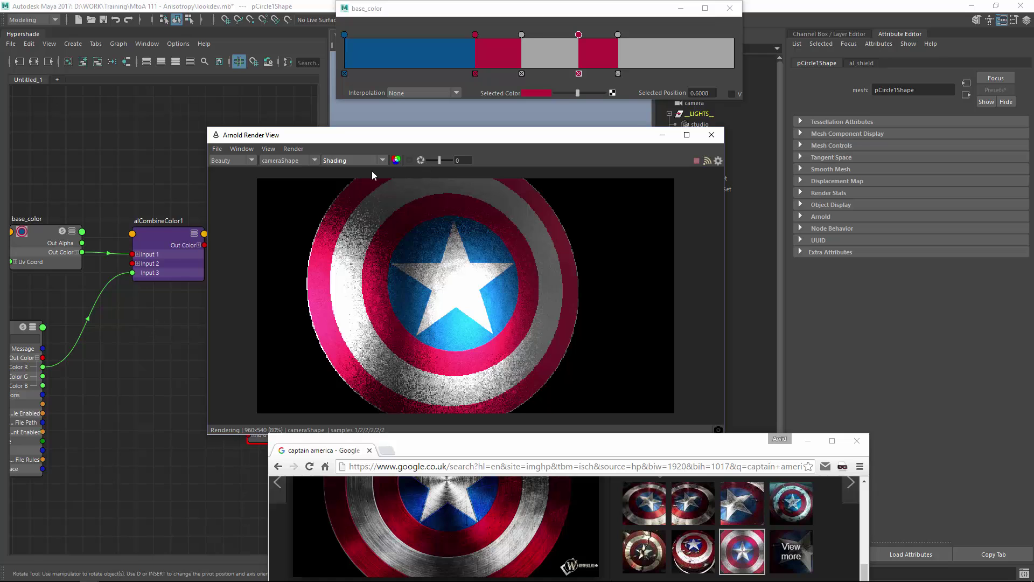
click(241, 148)
mouse_move(289, 229)
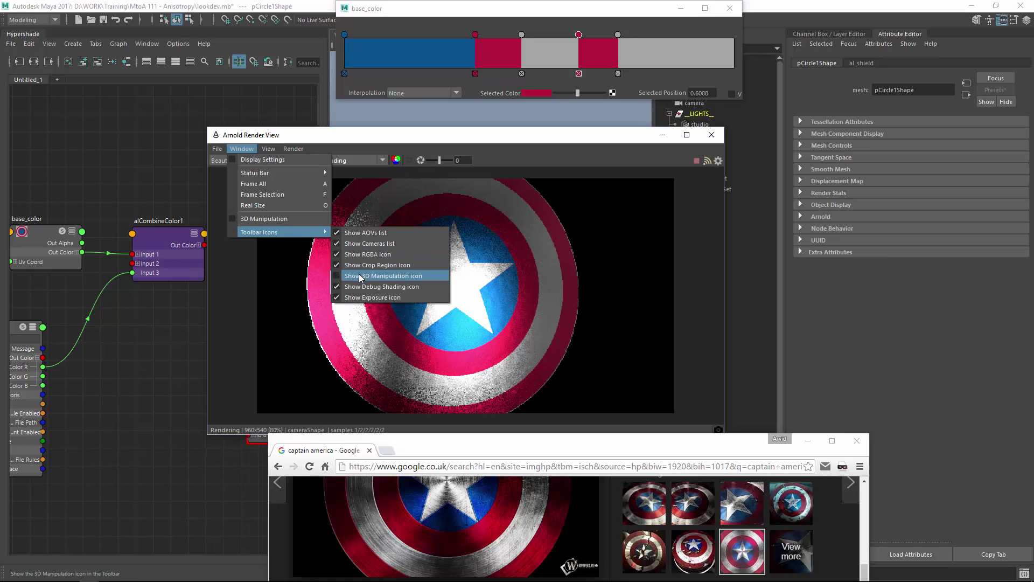
click(360, 276)
scroll(425, 174, up, 1)
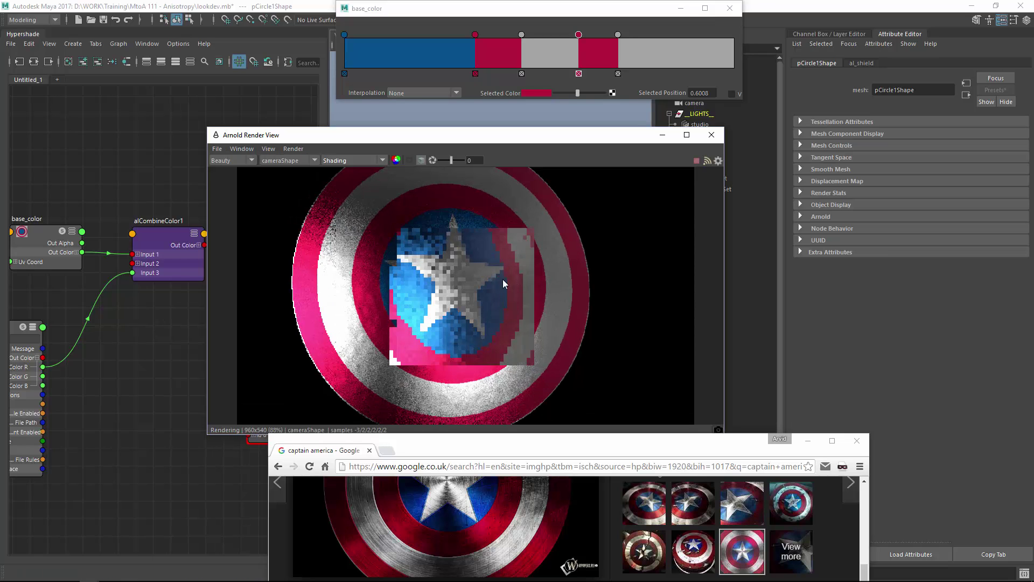
drag(503, 279, 474, 293)
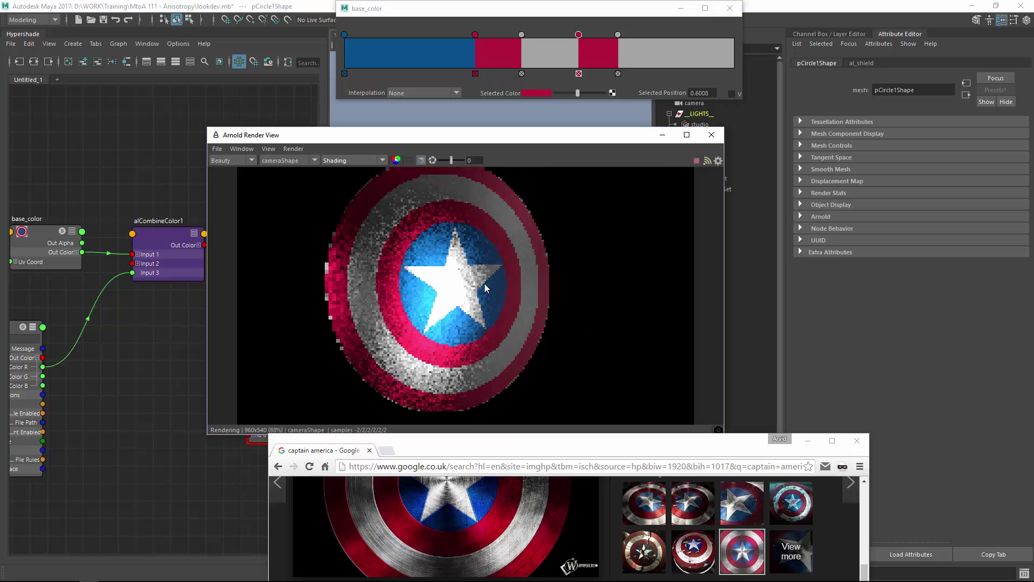
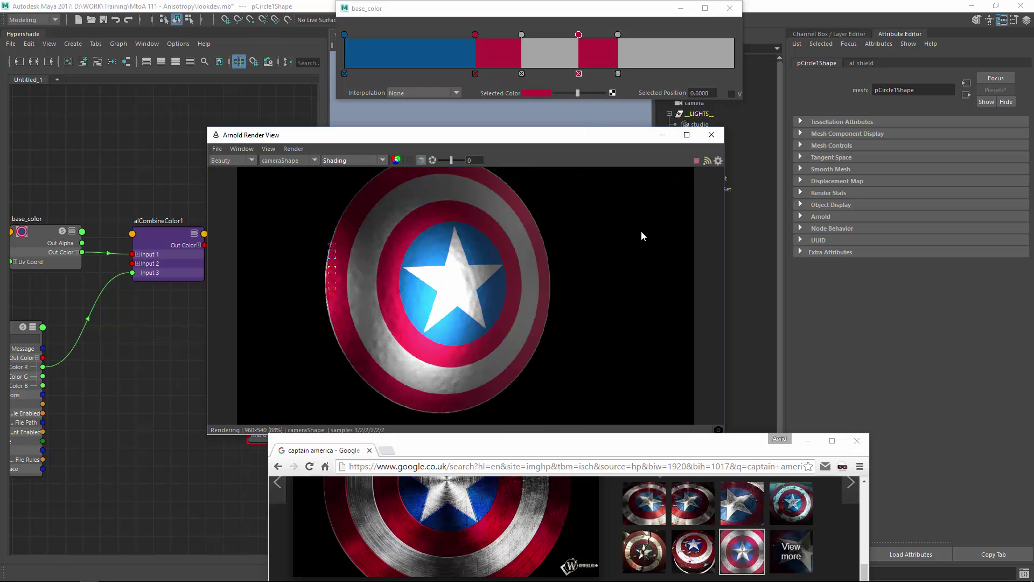
- Close the Arnold render window and switch to the browser, maximizing the Captain America shield reference
click(712, 135)
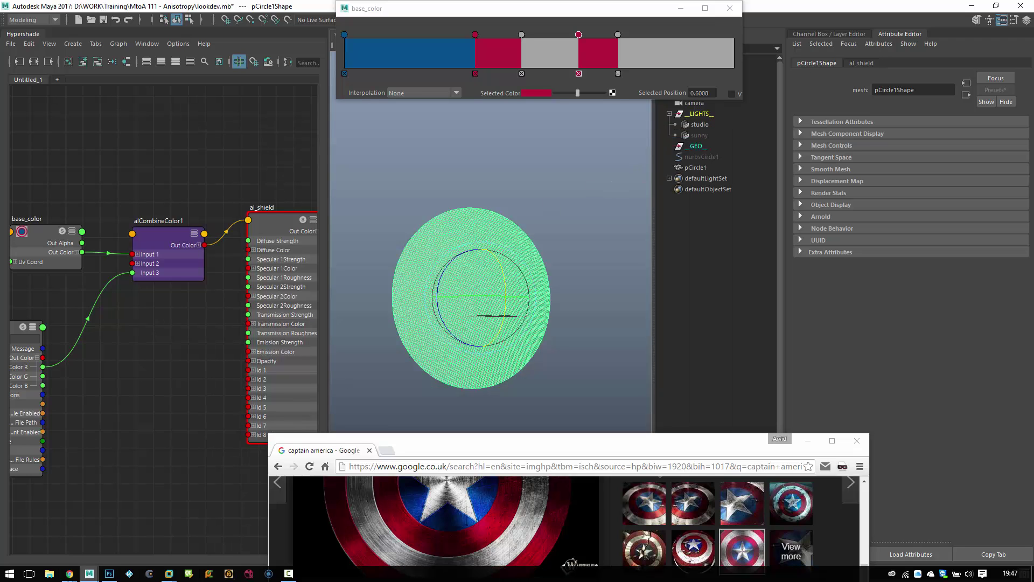
mouse_move(69, 573)
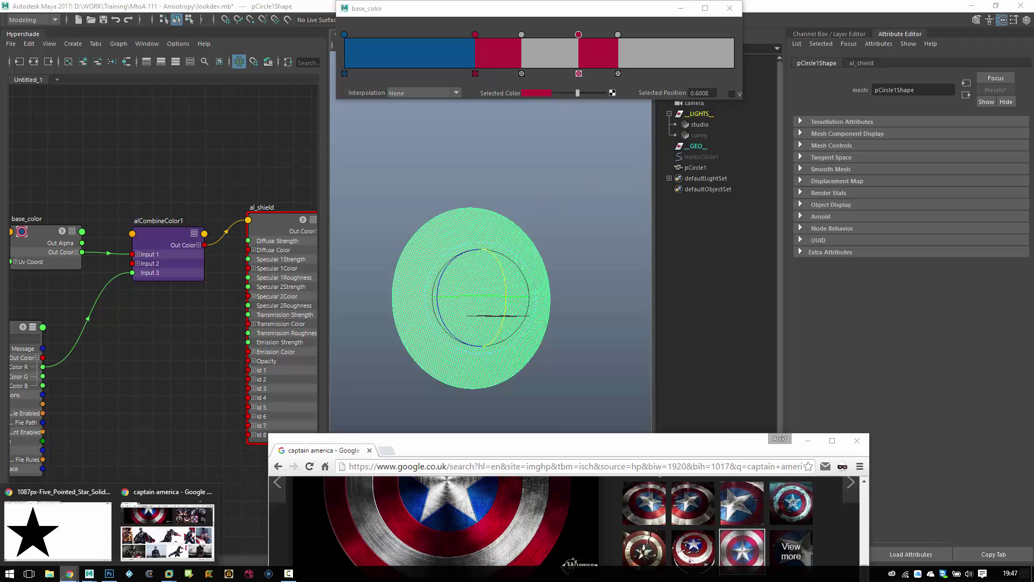
click(155, 535)
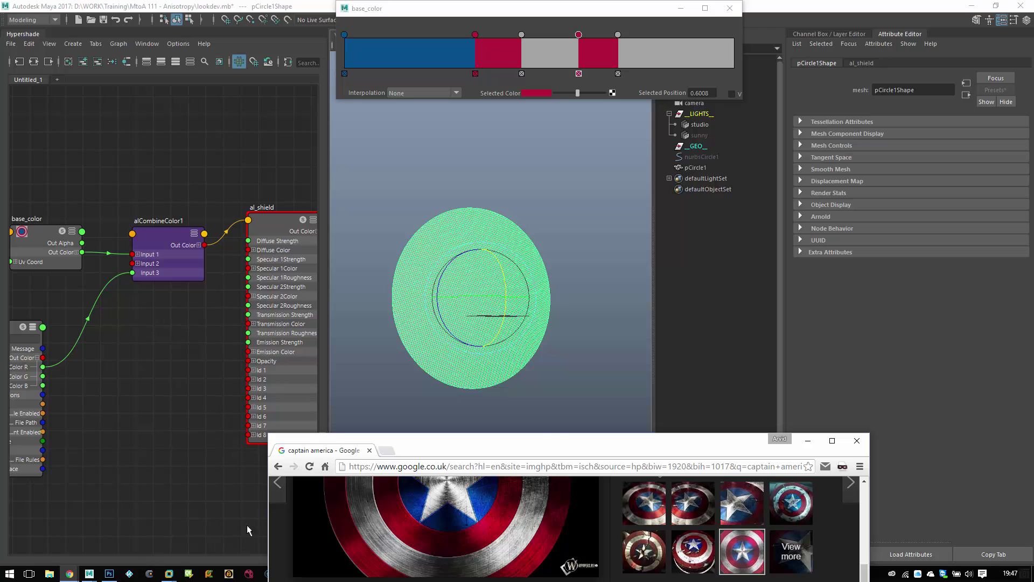
double_click(541, 448)
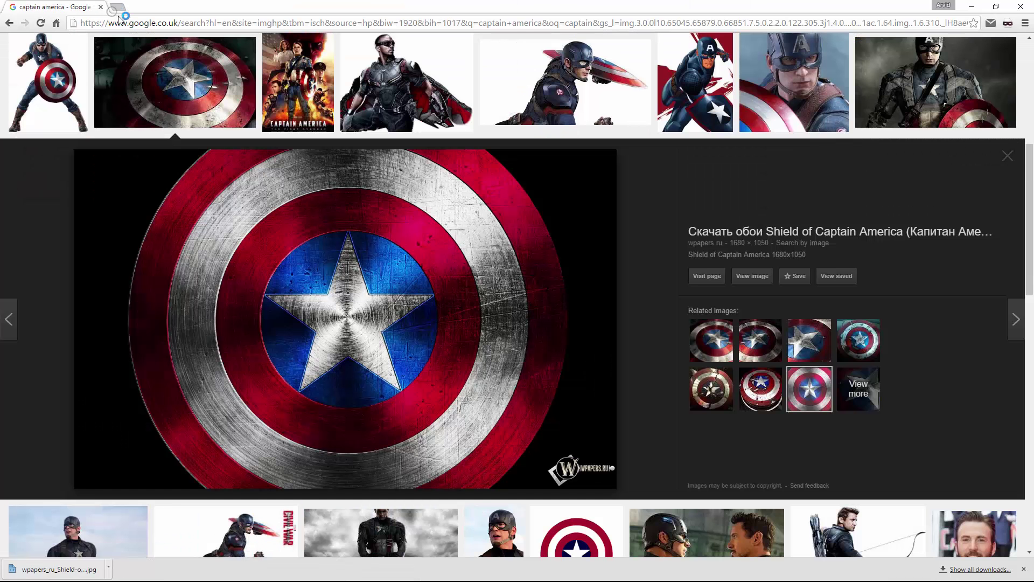
- Search Google in a new browser tab for "anisotropic map" and show the image results
click(118, 9)
text(ani)
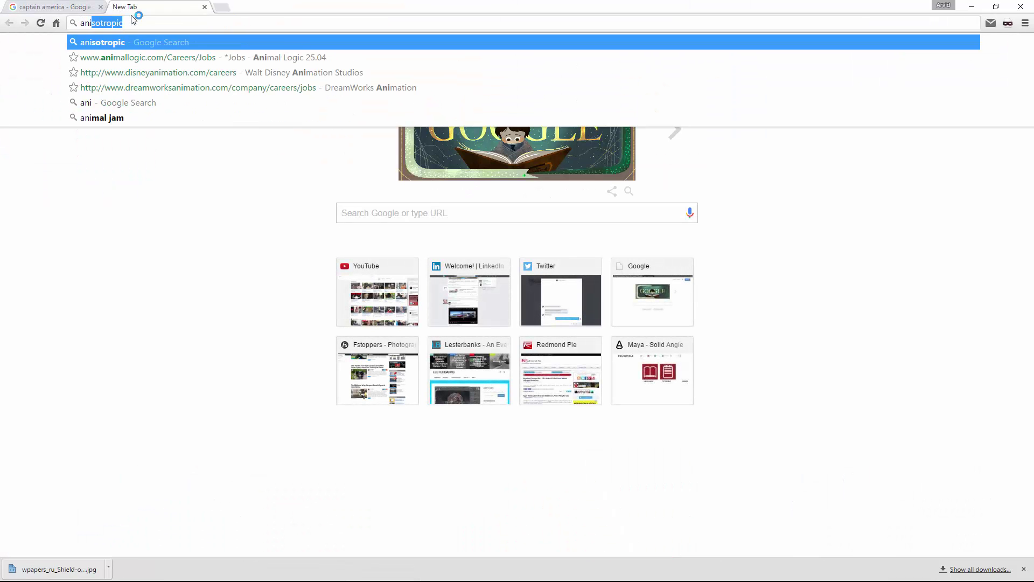
text(sot)
key(BackSpace)
key(Down)
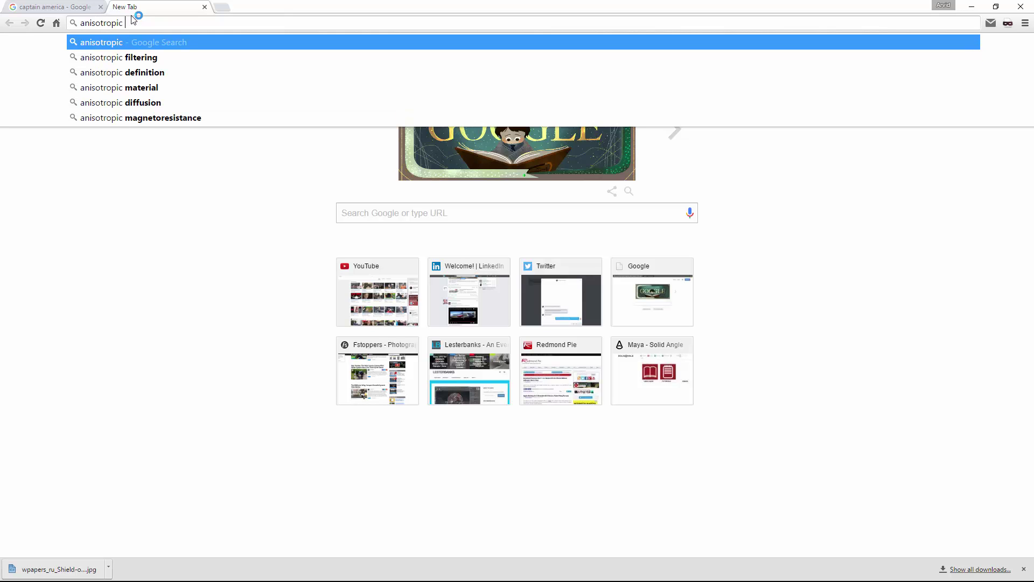
text(map)
key(Return)
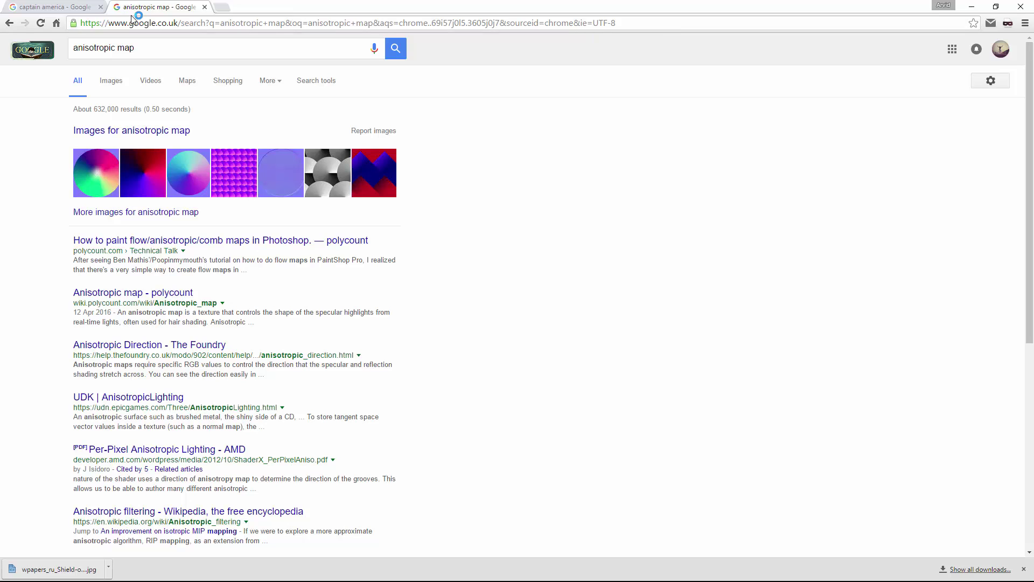
click(112, 82)
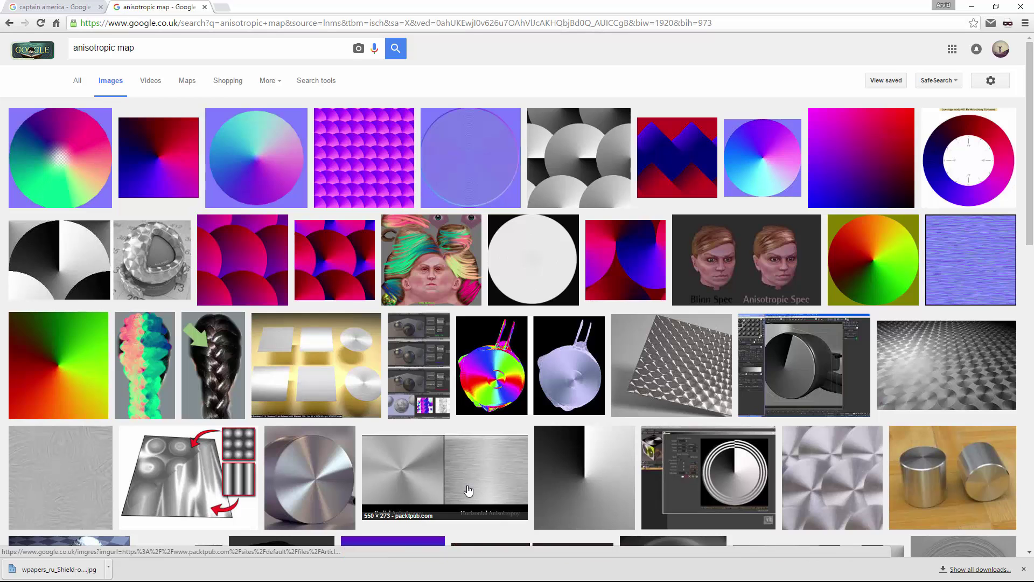
- Minimize the browser and return to the Hypershade and camera view in Maya
click(971, 6)
drag(656, 11, 626, 64)
click(698, 64)
click(563, 218)
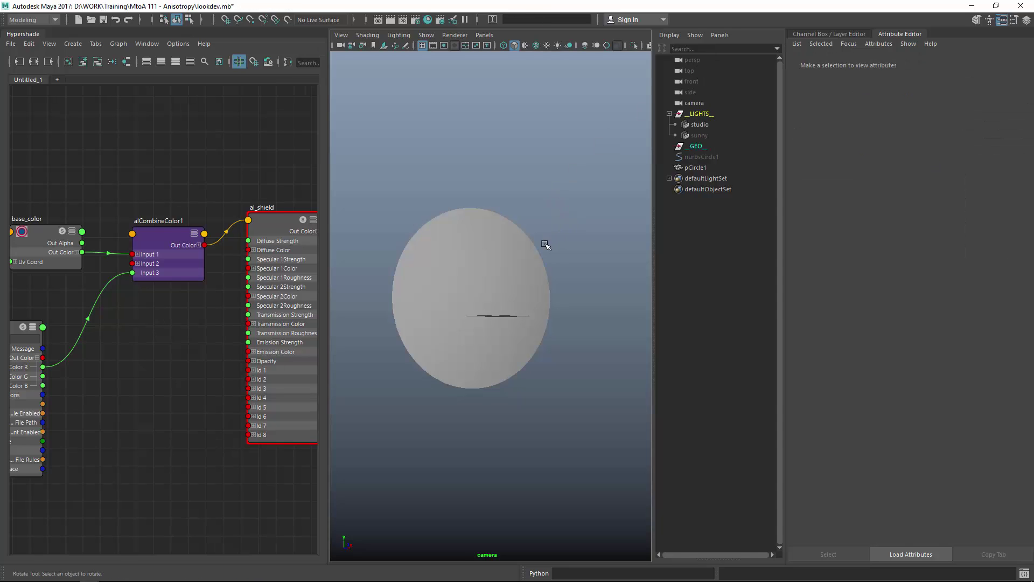
- Frame the shader network in the Hypershade and create a ramp texture node below the star_img branch
key(q)
key(a)
key(Tab)
text(ramop)
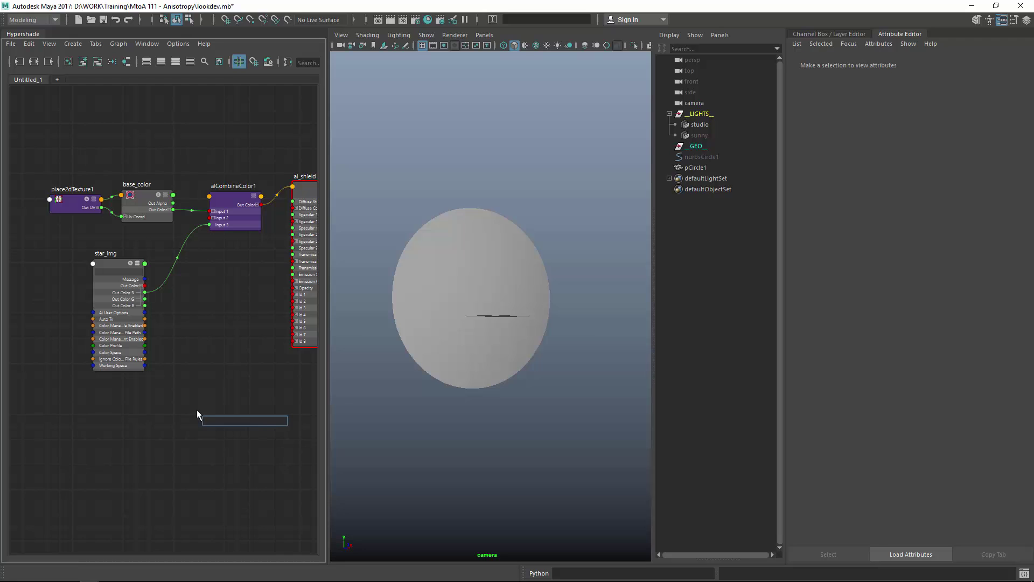
key(BackSpace)
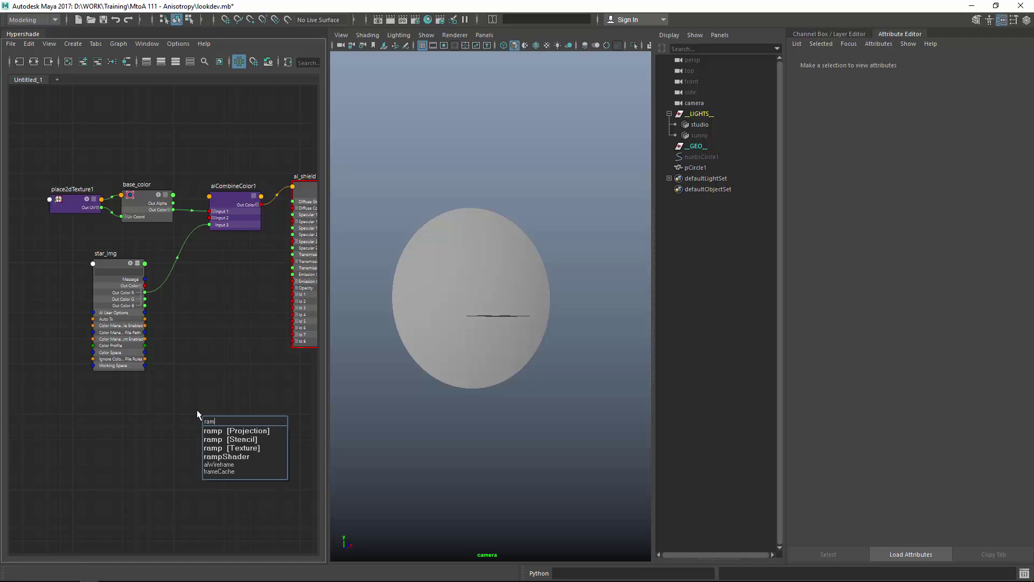
key(Down)
key(Down)
key(Down)
key(Return)
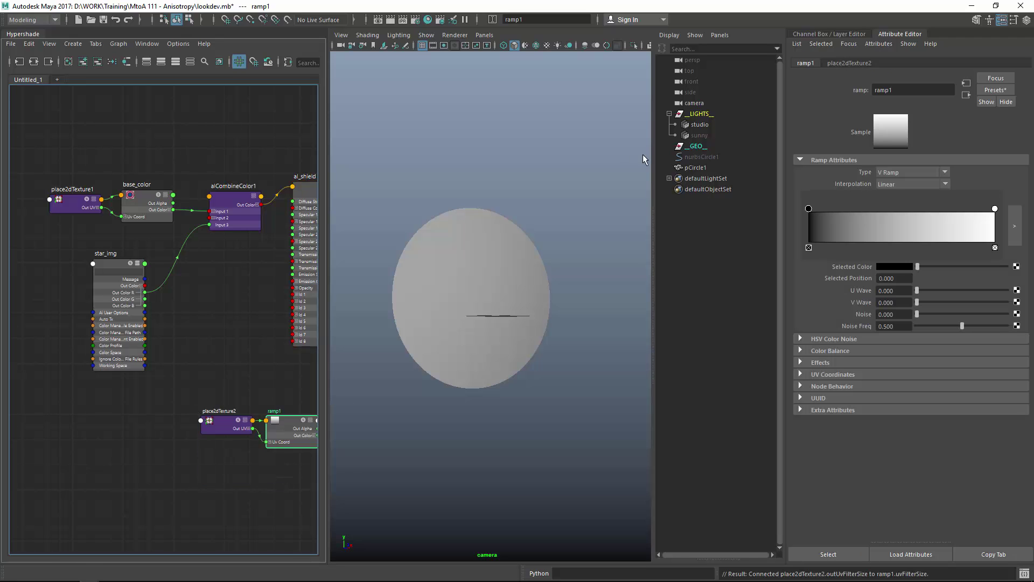
- Set the new ramp's type to Circular Ramp and reposition it with its place2dTexture node beneath the star_img node
click(916, 173)
click(913, 214)
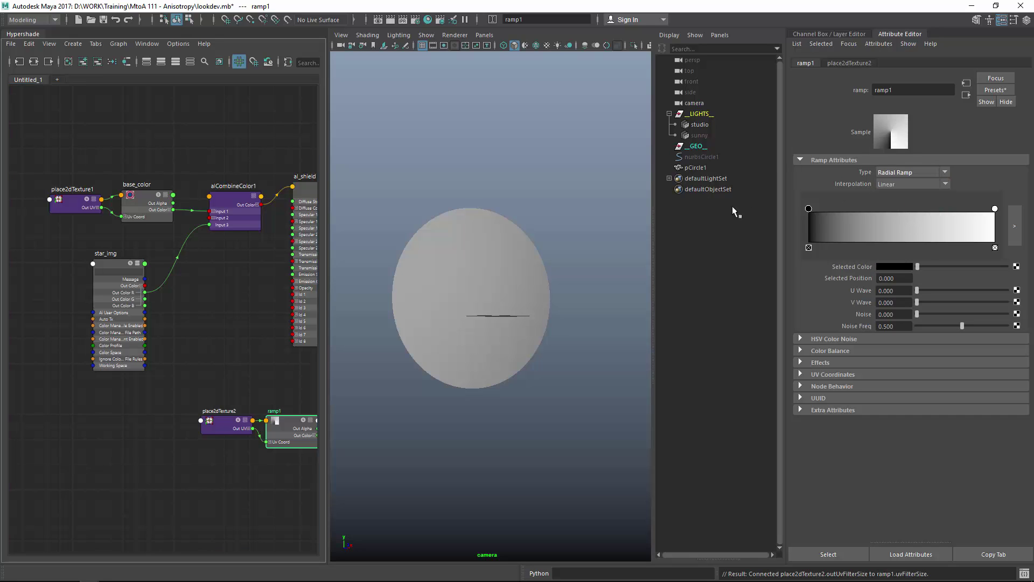
click(916, 172)
click(917, 222)
click(907, 174)
click(903, 229)
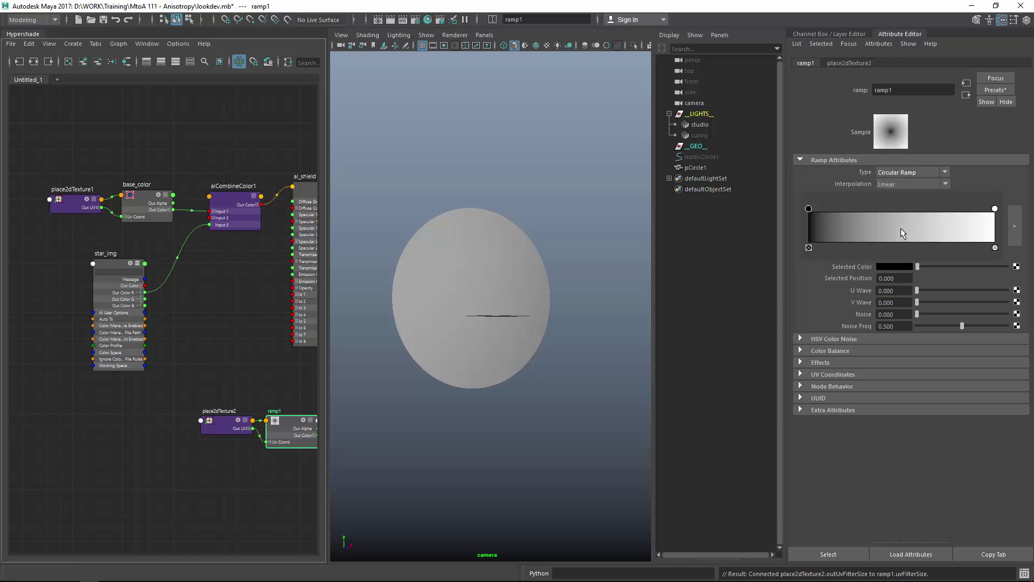
drag(224, 431, 167, 442)
drag(275, 427, 240, 431)
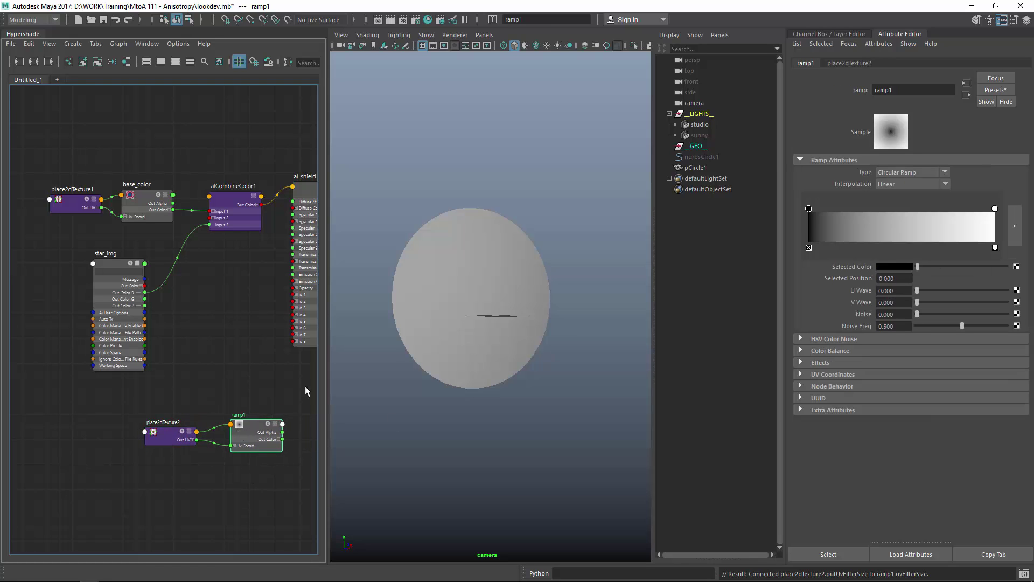
- Add stops across ramp1 and turn two in its dark inner part white to form bright rings
click(865, 229)
click(848, 229)
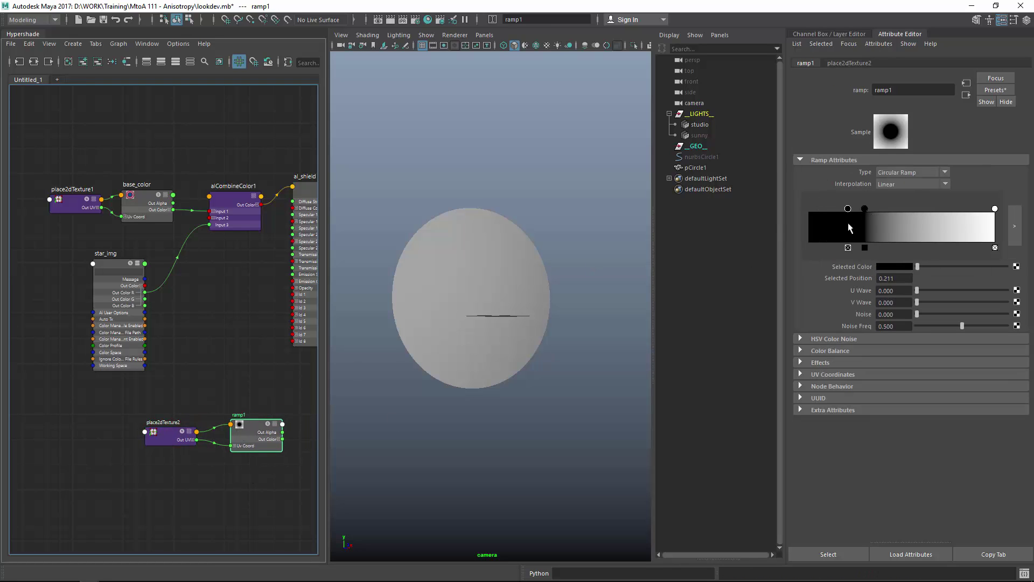
click(830, 232)
click(814, 231)
click(906, 232)
click(934, 232)
click(947, 232)
click(851, 209)
drag(917, 267, 1010, 260)
click(820, 229)
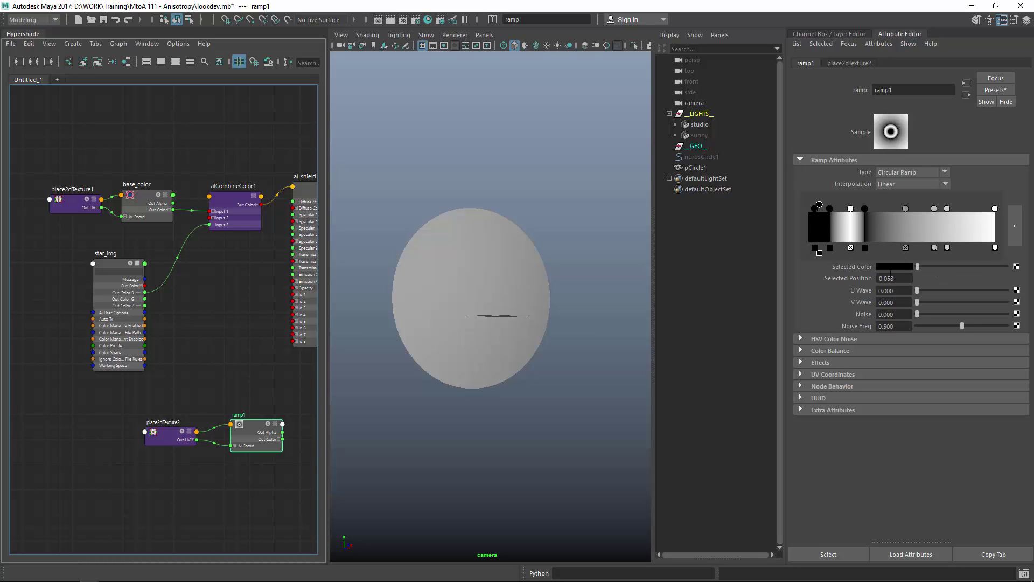
drag(936, 267, 1006, 266)
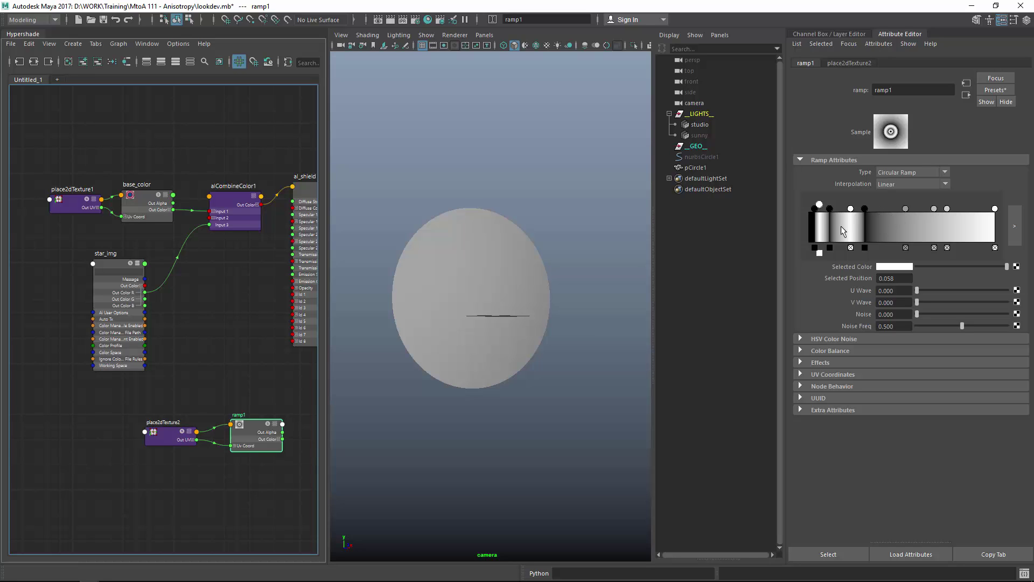
- Add more stops through the middle and light outer part of ramp1, brightening the one at position 0.393 to near white
click(886, 226)
click(894, 224)
click(916, 227)
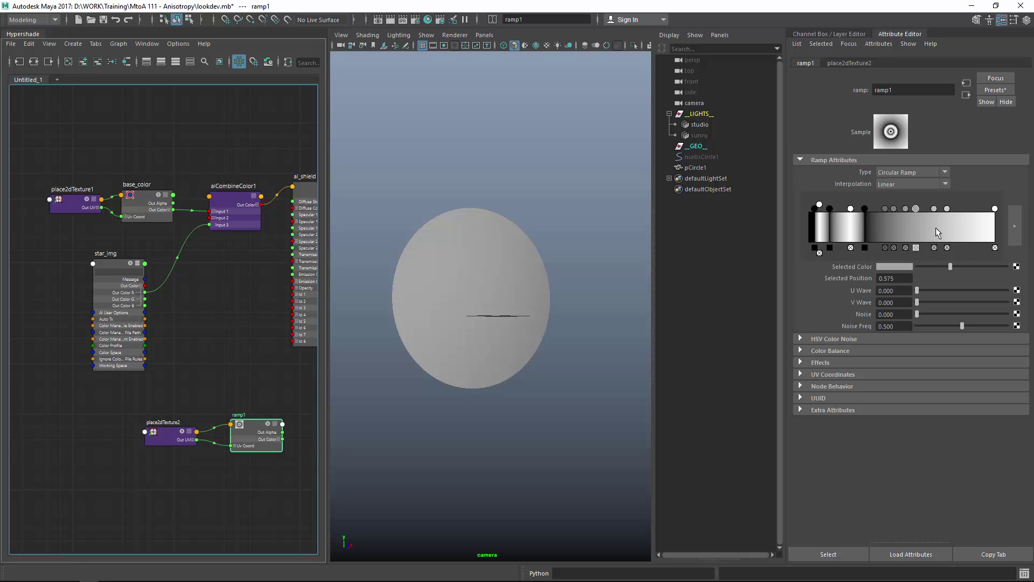
click(941, 227)
click(964, 226)
click(975, 226)
click(980, 226)
click(962, 224)
click(908, 226)
click(882, 230)
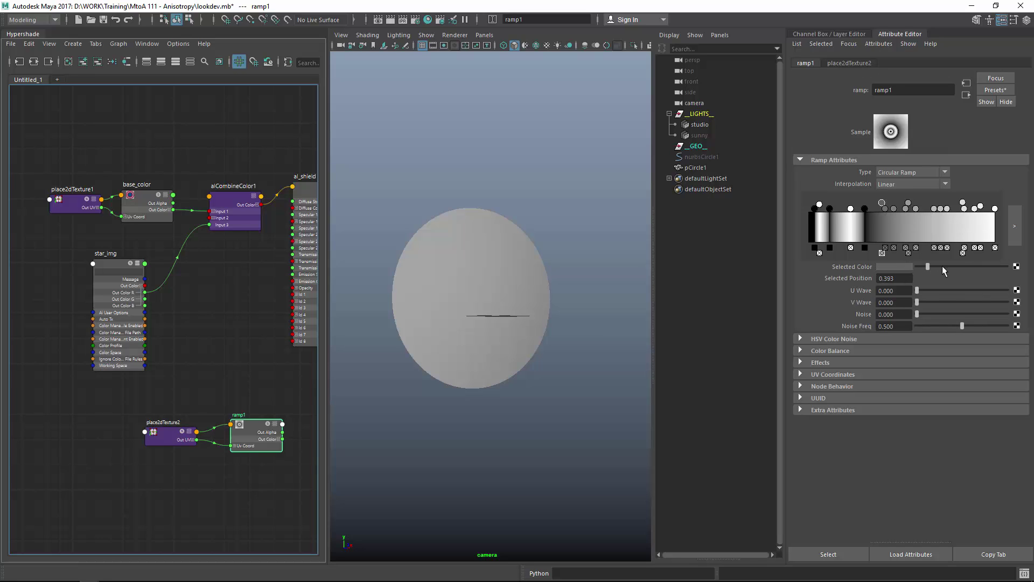
drag(943, 266, 983, 267)
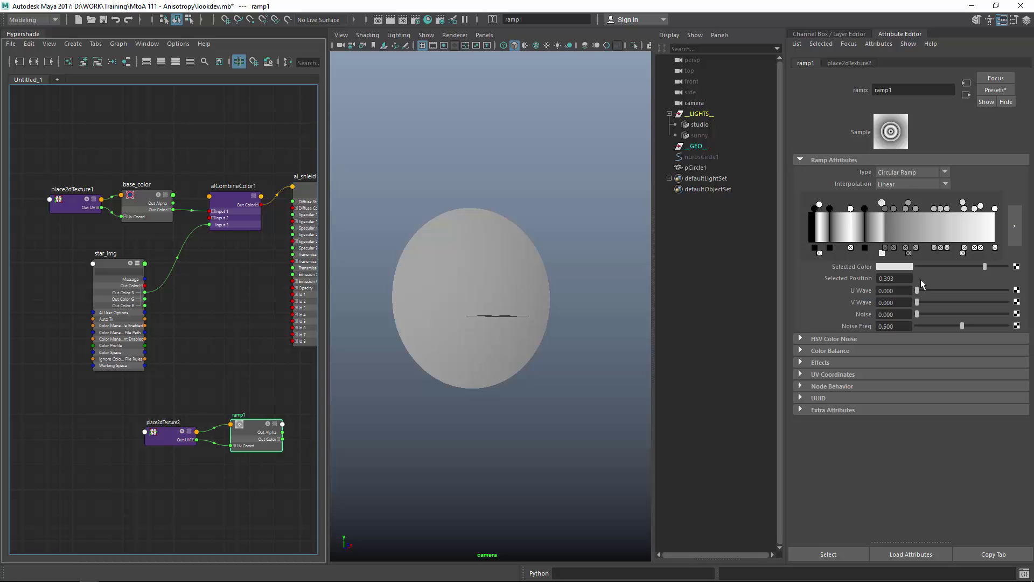
- Open the Script Editor, add a new Python script tab, and enlarge the window
click(1023, 574)
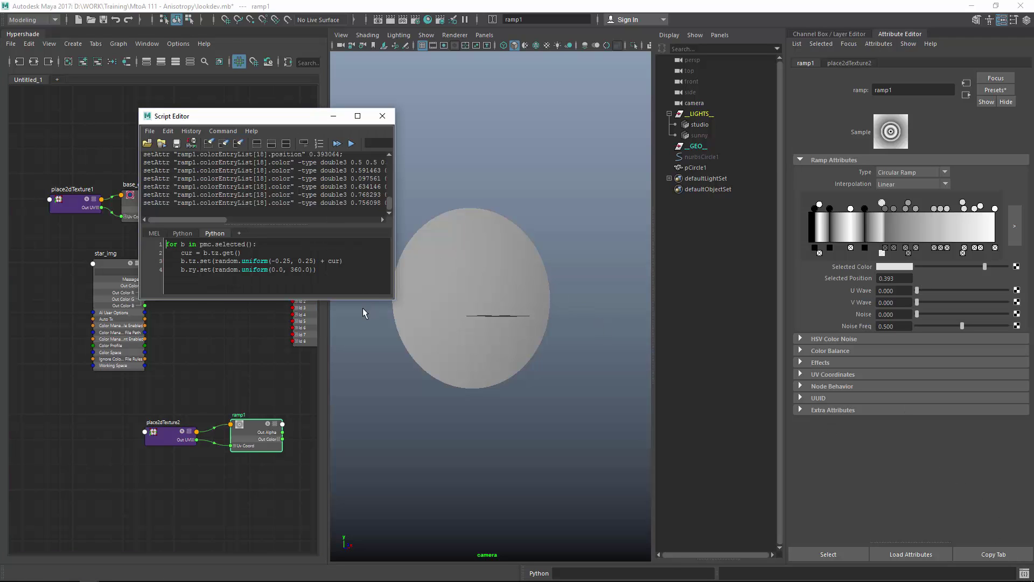
click(240, 233)
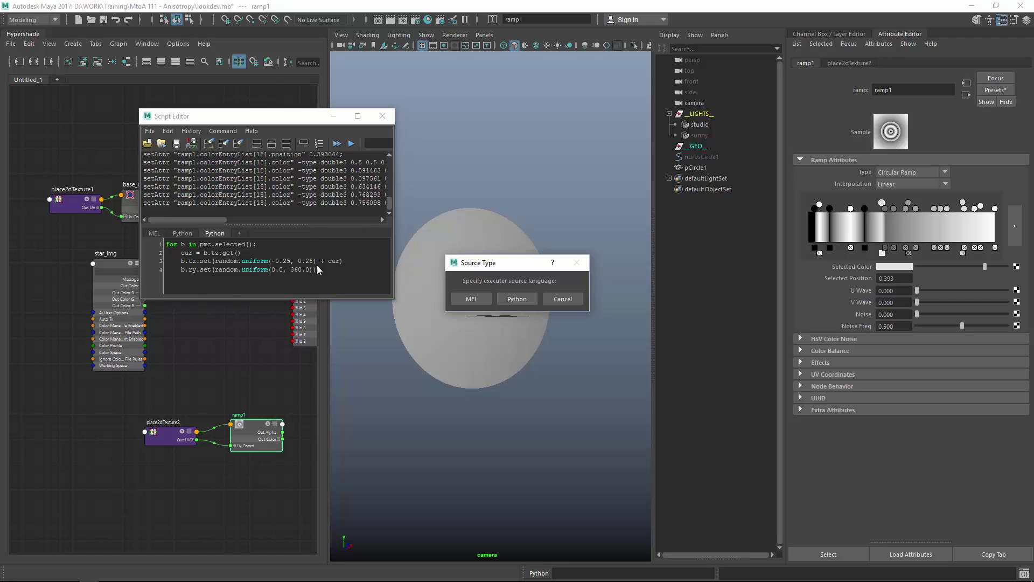
click(528, 299)
drag(394, 301, 496, 365)
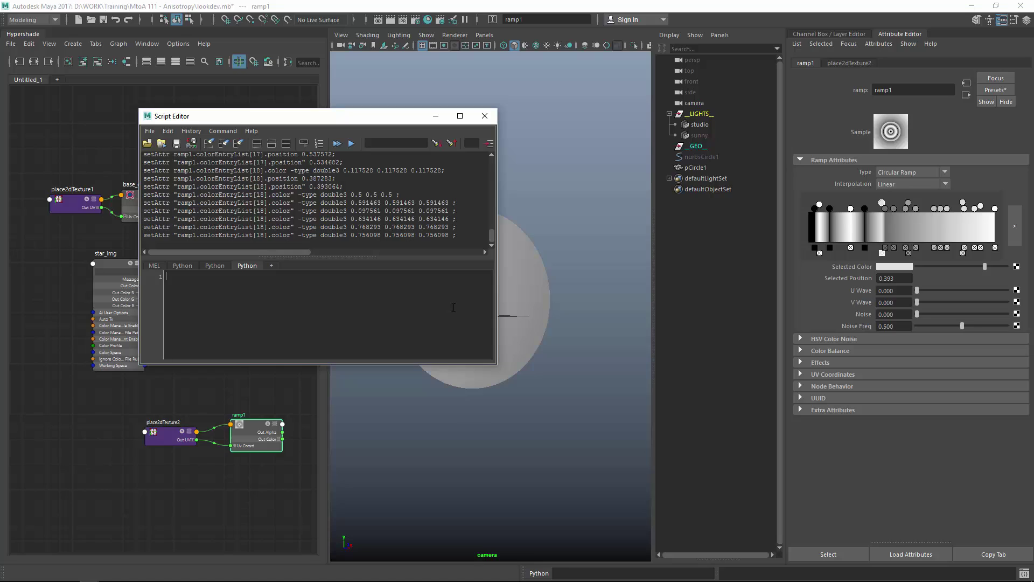
- Write and run the lines "import pymel.core as pmc" and "import random"
text(impr)
key(BackSpace)
key(BackSpace)
text(ort)
text( pymel.co)
text(re as)
text( pmc )
text(imprt)
key(BackSpace)
key(BackSpace)
text(port random)
key(ctrl+a)
key(ctrl+Return)
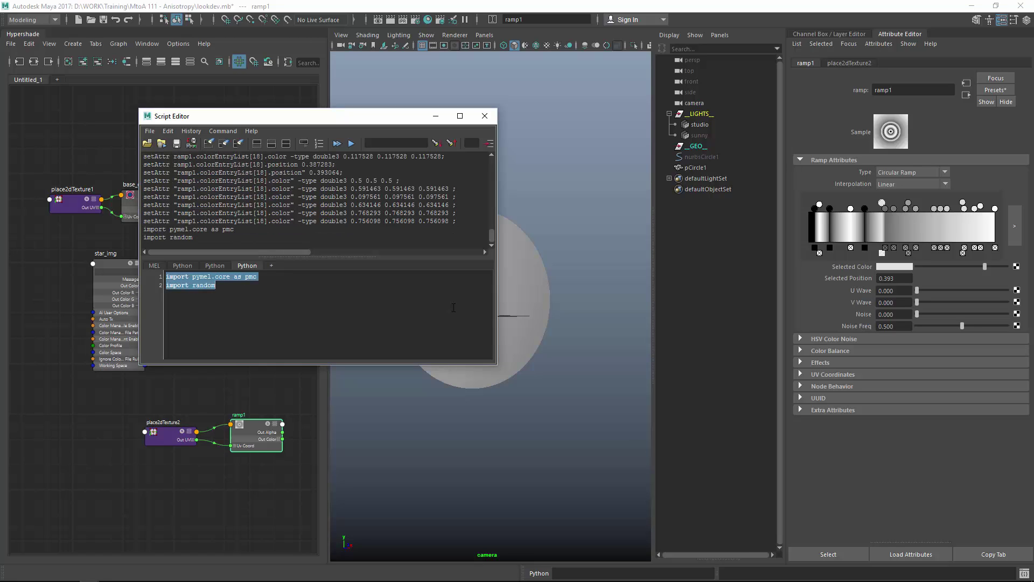
- Below the imports, define the variable name = "ramp1", matching the ramp node's name
click(307, 294)
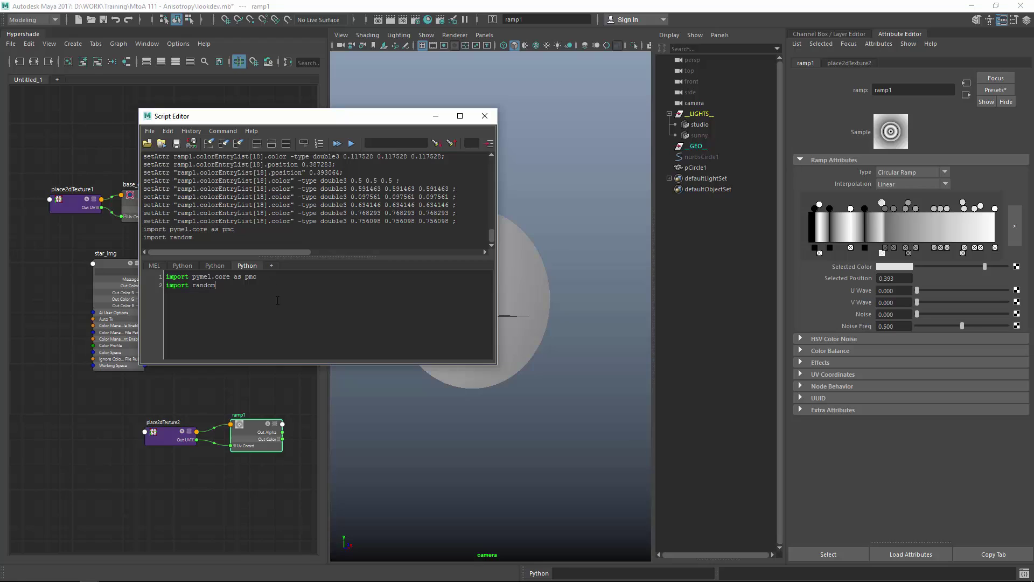
drag(909, 91, 864, 94)
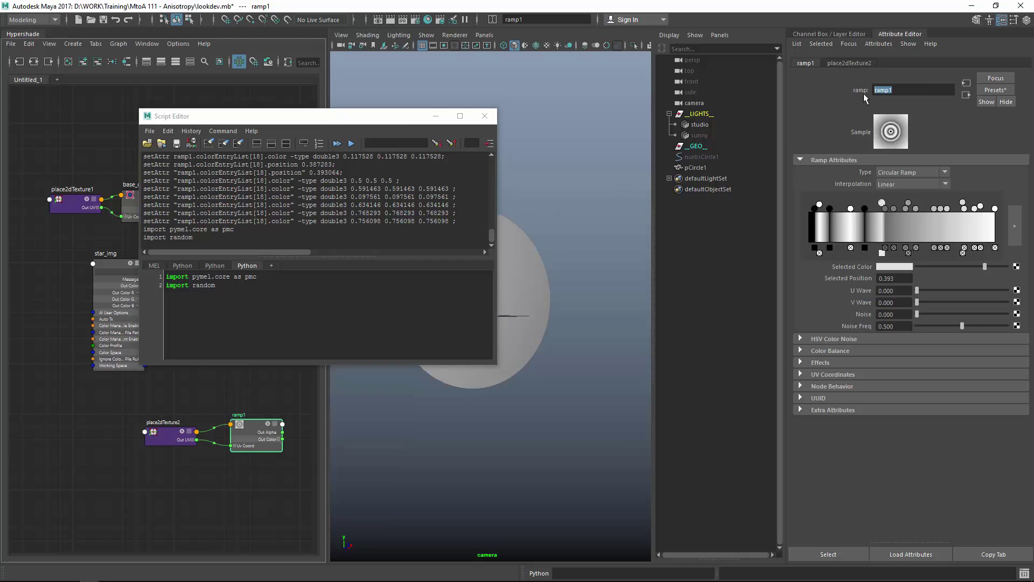
click(268, 286)
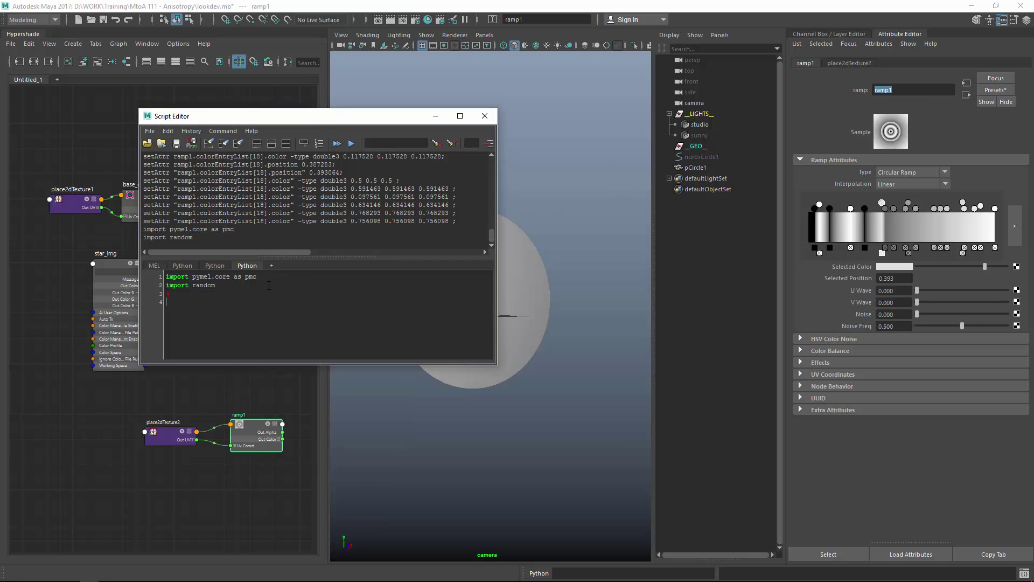
text(name)
text( = "ram)
text(p1")
- Begin a pmc.setAttr call that targets ramp1.color.colorEntry[] with an empty index
text(mc.setAttr()
text(")
text(ramp1)
text(.color.)
text(colorEN)
key(BackSpace)
text(ntry)
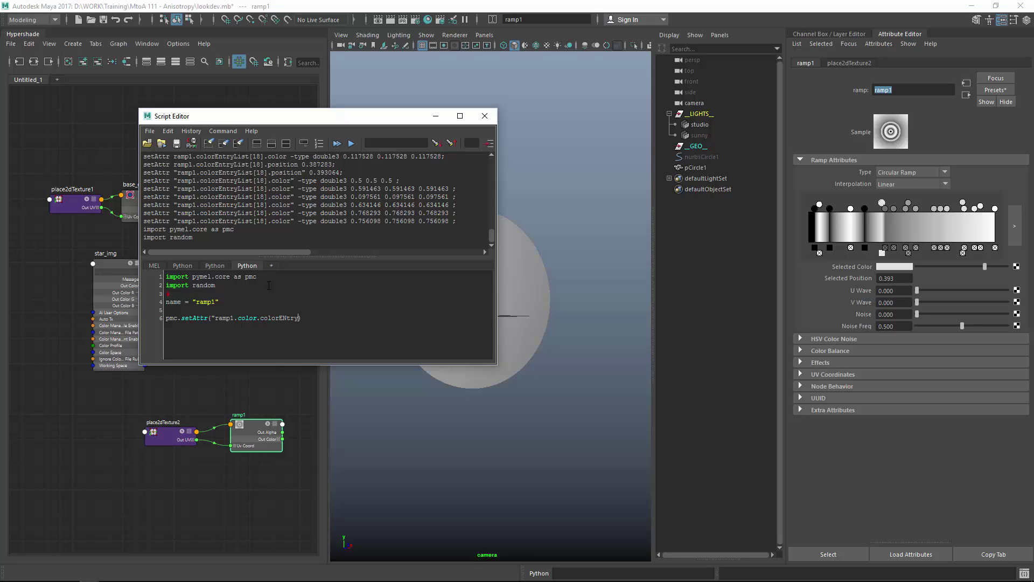
key(BackSpace)
key(BackSpace)
key(BackSpace)
key(BackSpace)
text(ntry)
- Add three stops to ramp1 and inspect the colorEntryList position attribute in the logged setAttr commands
drag(839, 231, 846, 230)
drag(879, 230, 883, 230)
drag(904, 230, 907, 230)
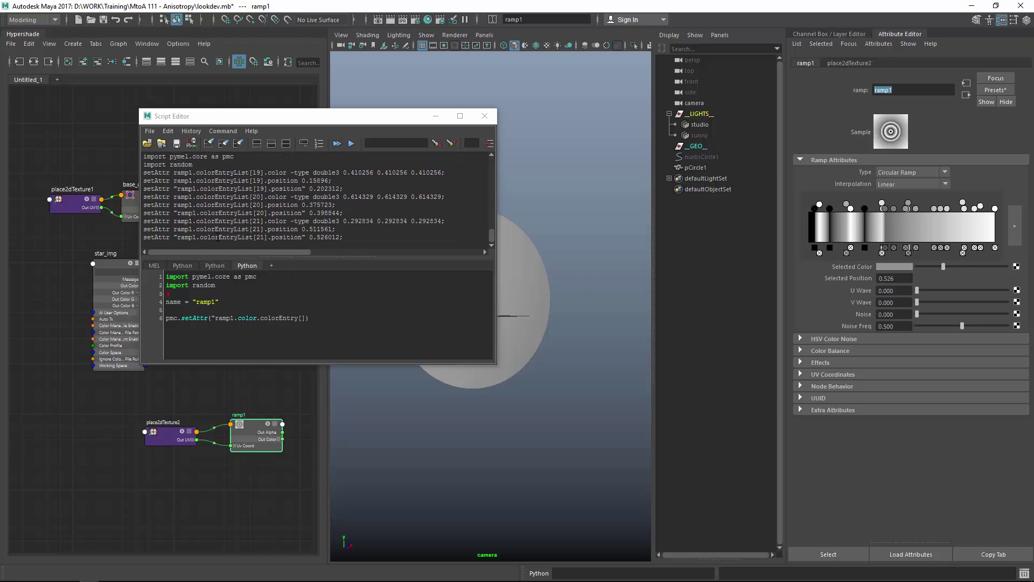
triple_click(260, 237)
double_click(259, 237)
double_click(284, 238)
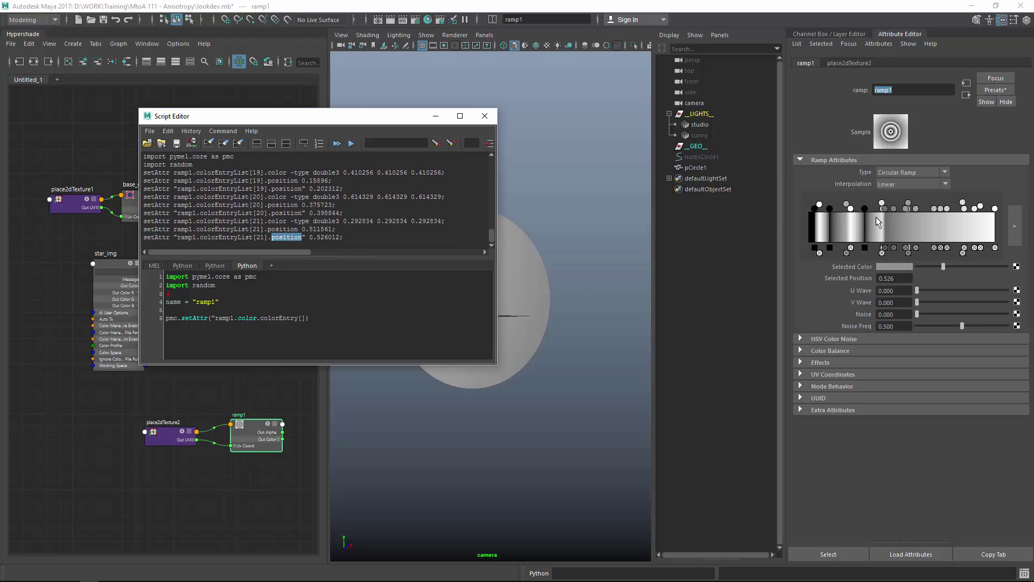
- Shift one stop slightly and add a dense series of extra stops in the inner third of ramp1
drag(847, 204, 852, 204)
click(843, 217)
click(835, 218)
click(829, 220)
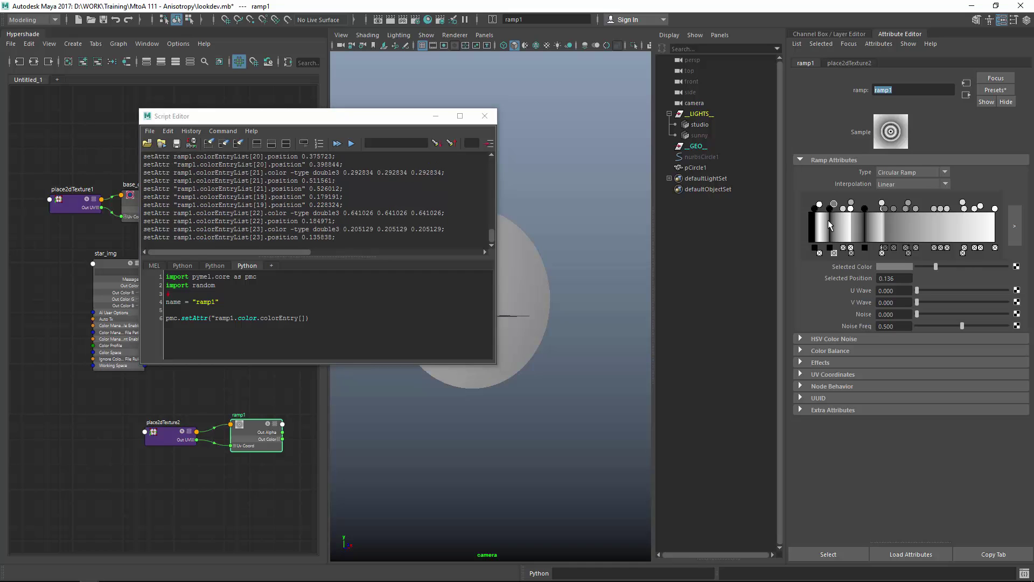
click(840, 221)
click(854, 222)
click(867, 222)
click(834, 225)
click(827, 227)
click(822, 230)
click(821, 232)
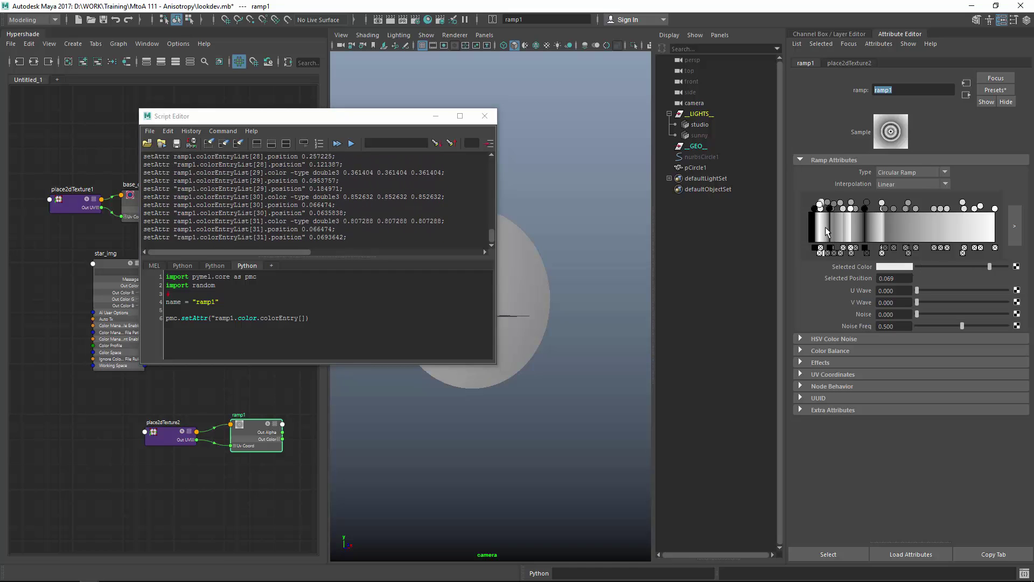
click(826, 234)
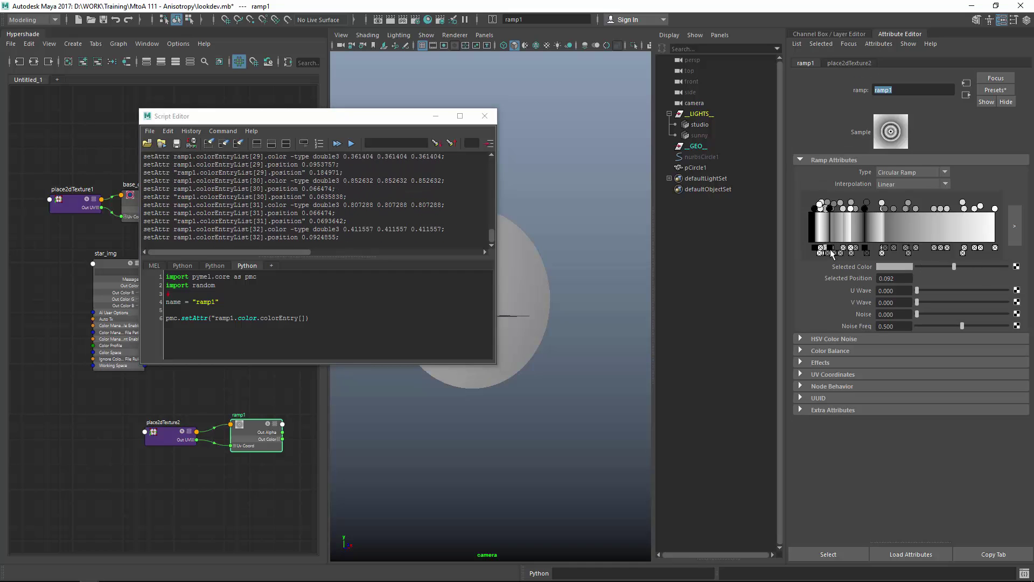
- Enter index 0 for colorEntry in the setAttr call and place a white stop at position 0 of ramp1
click(305, 318)
text(0)
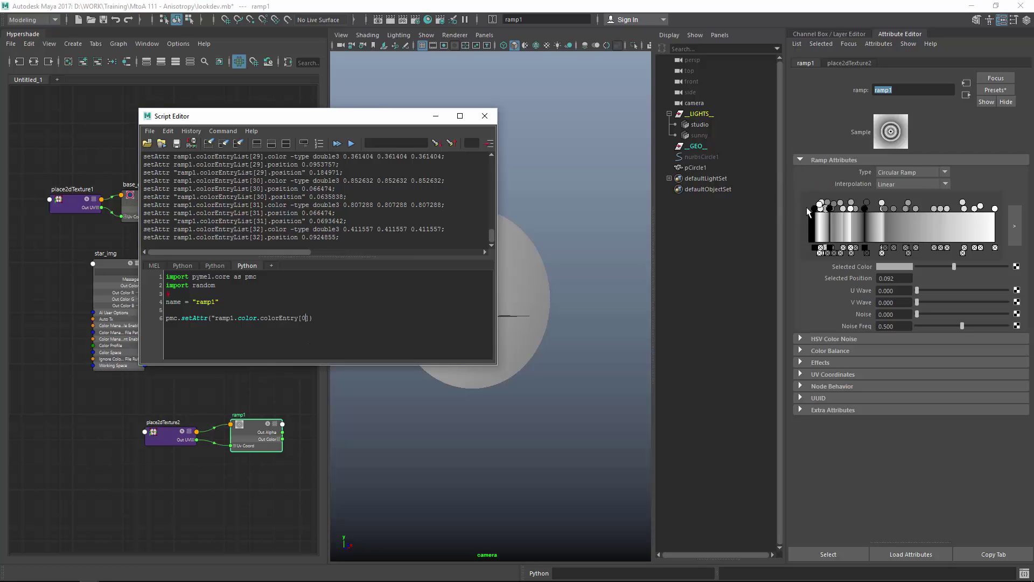
drag(806, 207, 804, 208)
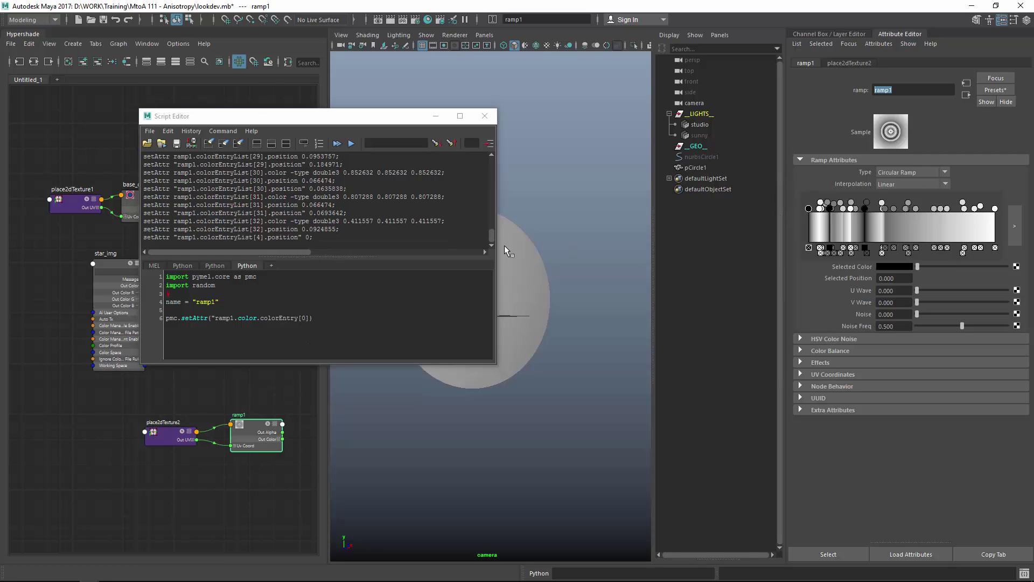
mouse_move(809, 208)
mouse_down()
mouse_move(824, 209)
mouse_move(806, 226)
mouse_up()
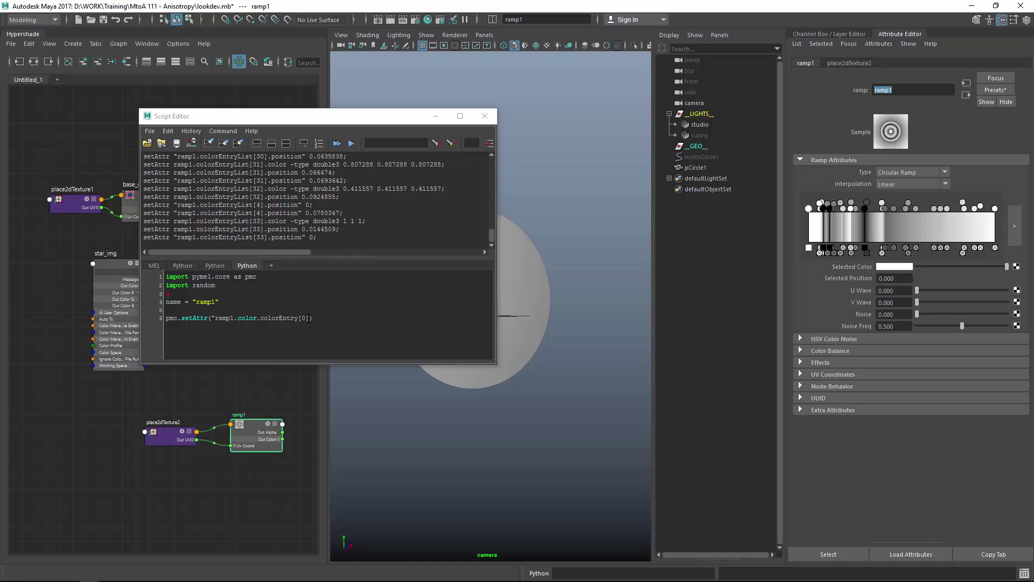
- Complete the setAttr call so that it sets ramp1.color.colorEntry[0].position to 0.5
double_click(307, 319)
key(Right)
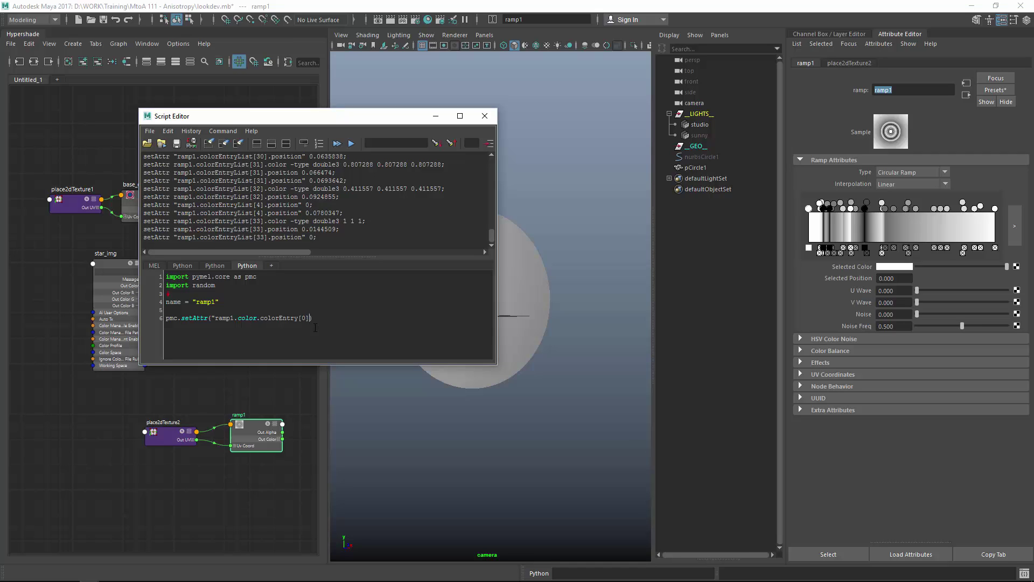
text(.postion)
key(BackSpace)
key(BackSpace)
text(ition)
text(n)
text(")
text(1)
key(BackSpace)
- Delete five color stops from the outer half of ramp1's gradient
click(894, 248)
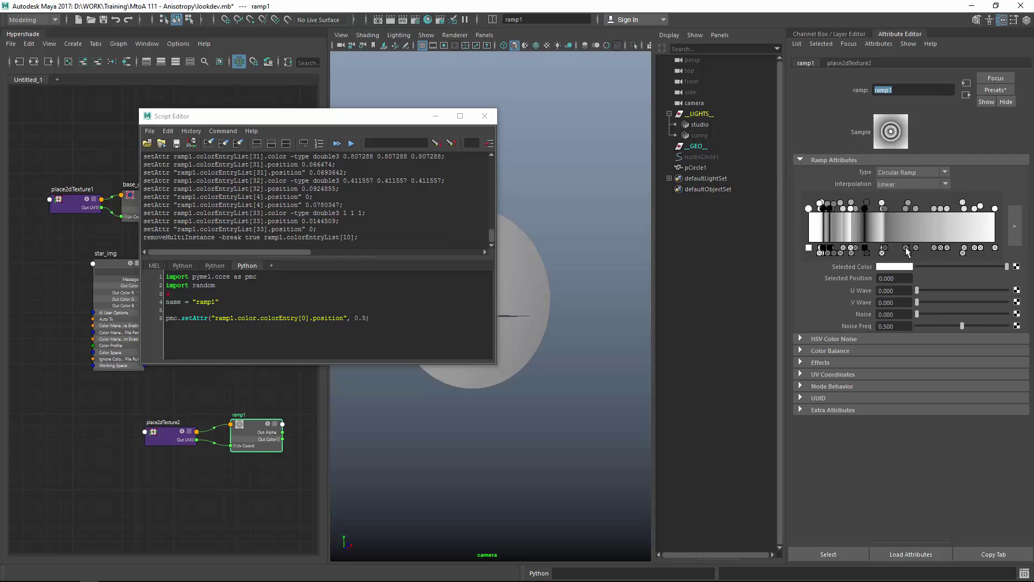
click(907, 249)
click(908, 249)
click(915, 247)
click(907, 248)
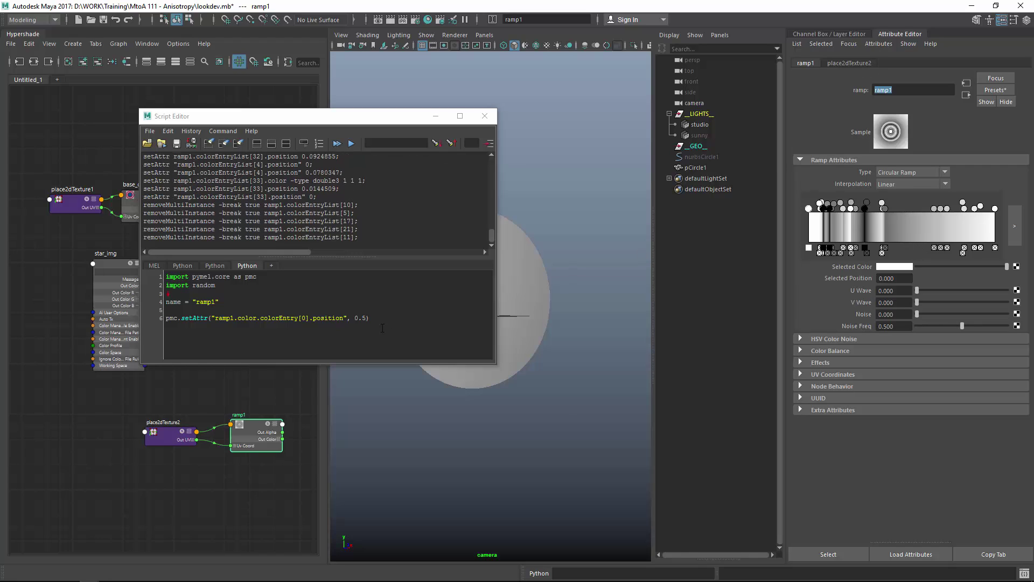
- Run only the setAttr line for ramp1.color.colorEntry[0].position and read its full output in the script history
click(210, 335)
drag(210, 335, 161, 318)
key(ctrl+Return)
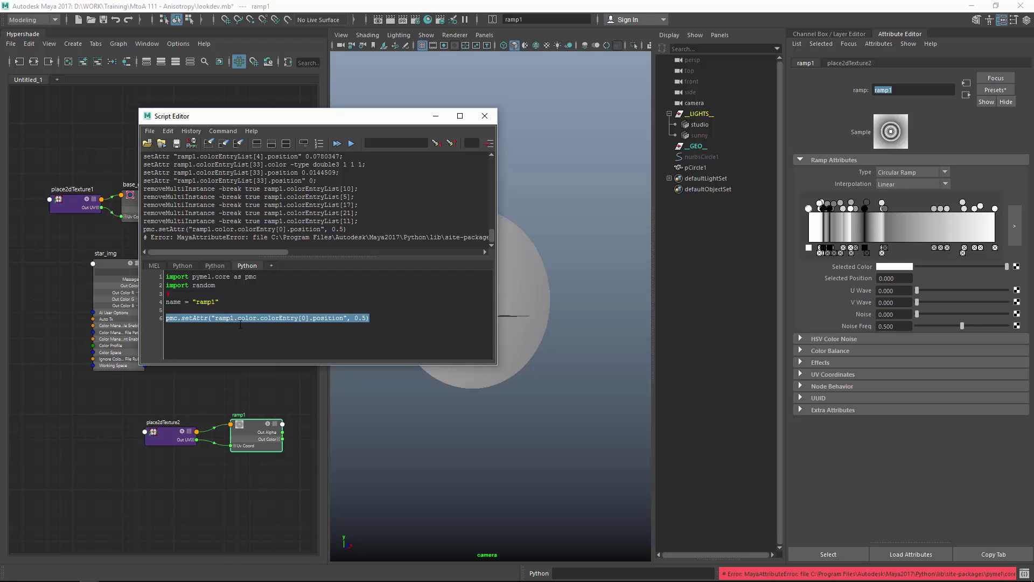
drag(254, 252, 447, 257)
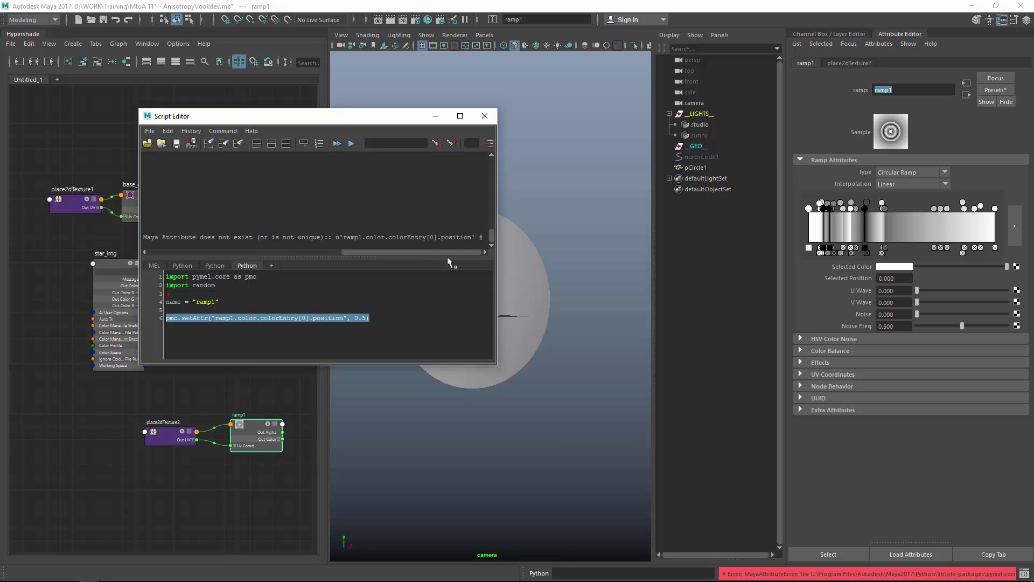
click(302, 329)
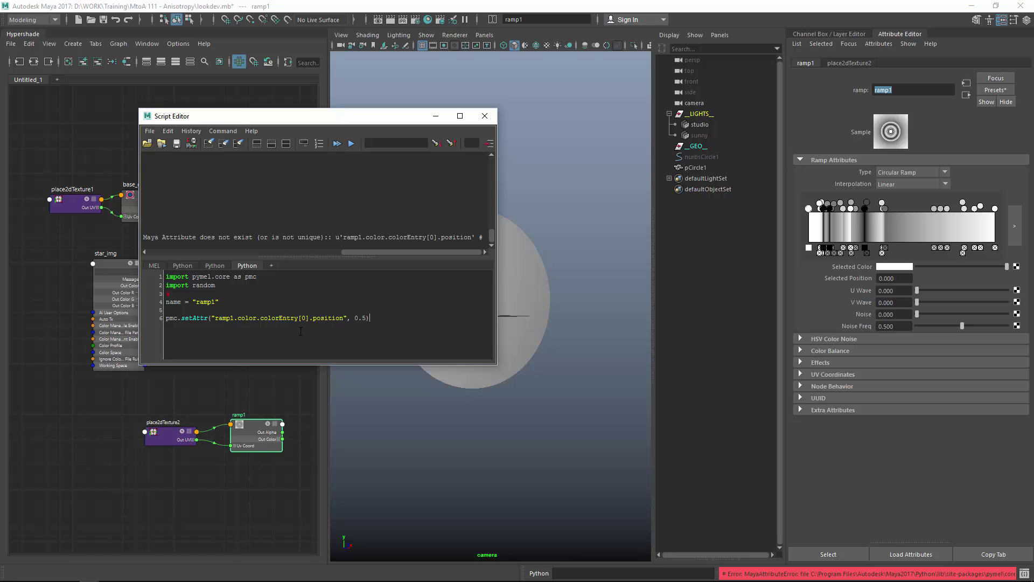
- Change colorEntry to colorEntryList in the setAttr call and run that line
click(299, 319)
text(List)
triple_click(170, 319)
key(ctrl+Return)
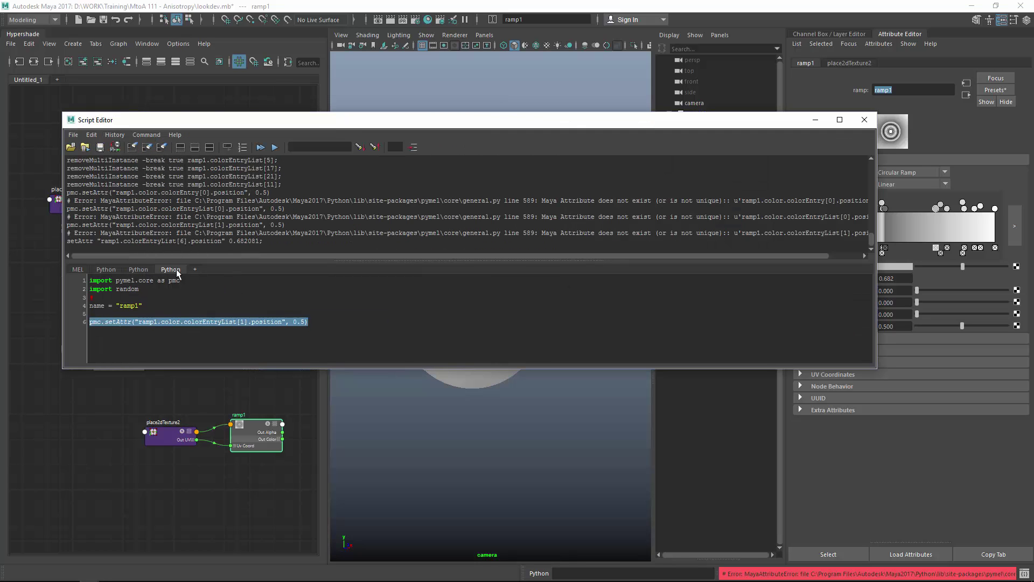
- Remove the color part from the attribute path so it reads ramp1.colorEntryList[1].position, and run the line with 0.5
click(188, 344)
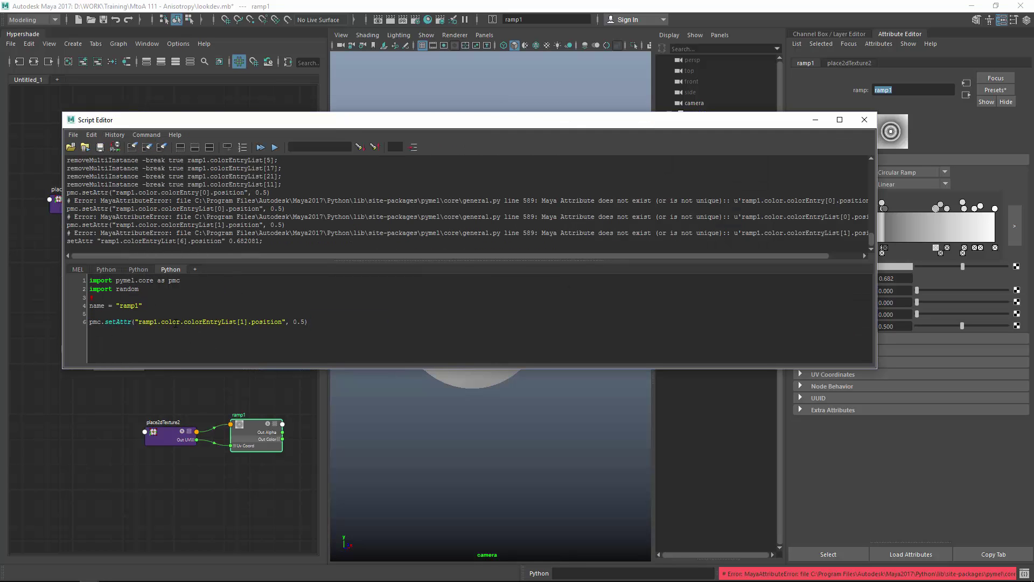
double_click(171, 322)
key(BackSpace)
key(BackSpace)
triple_click(85, 325)
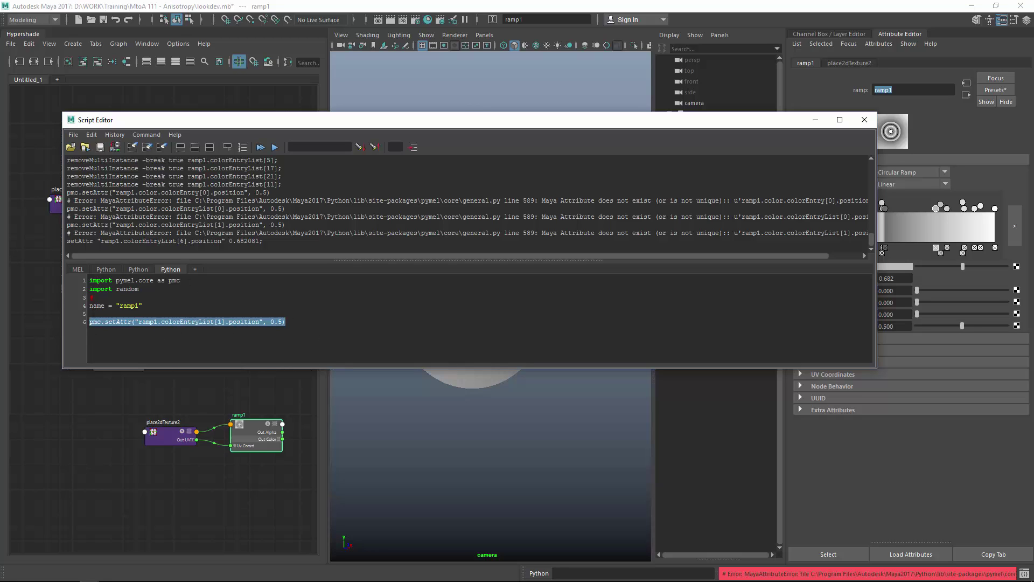
key(ctrl+Return)
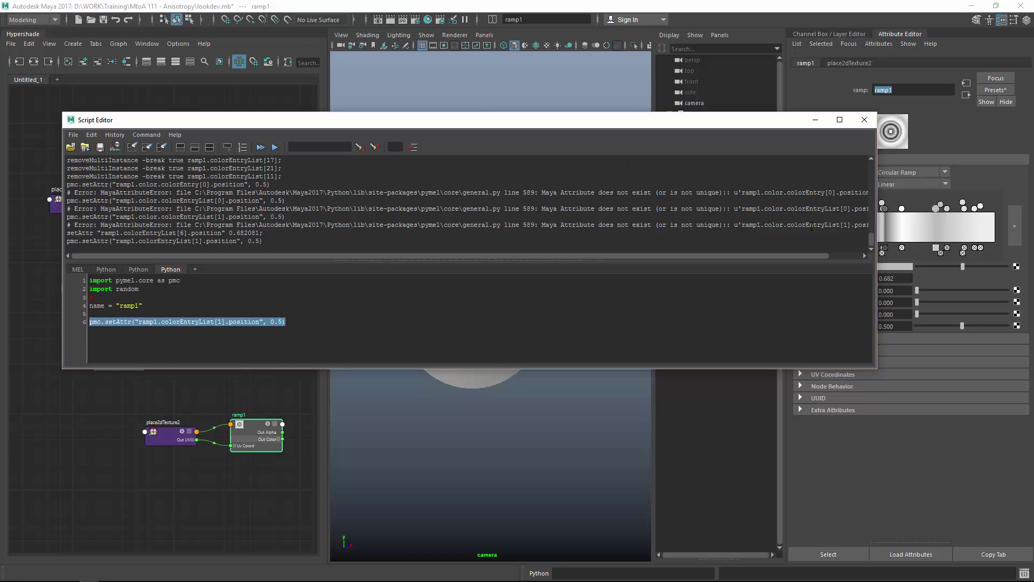
- Narrow the Script Editor, move ramp1's white middle stop to about 0.723, and rerun the setAttr line to set it to 0.5
drag(877, 112, 598, 118)
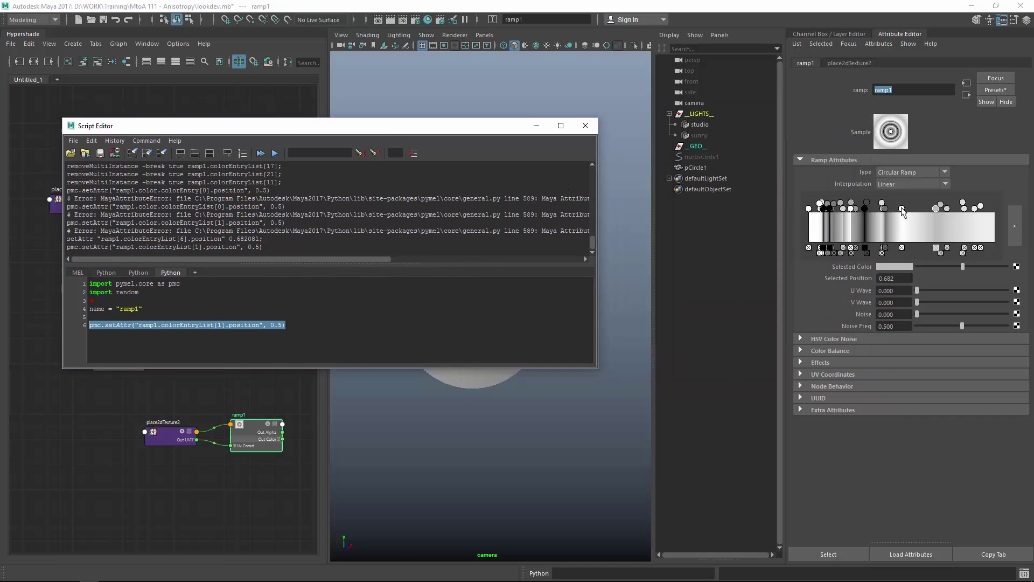
drag(901, 209, 943, 209)
drag(315, 325, 79, 328)
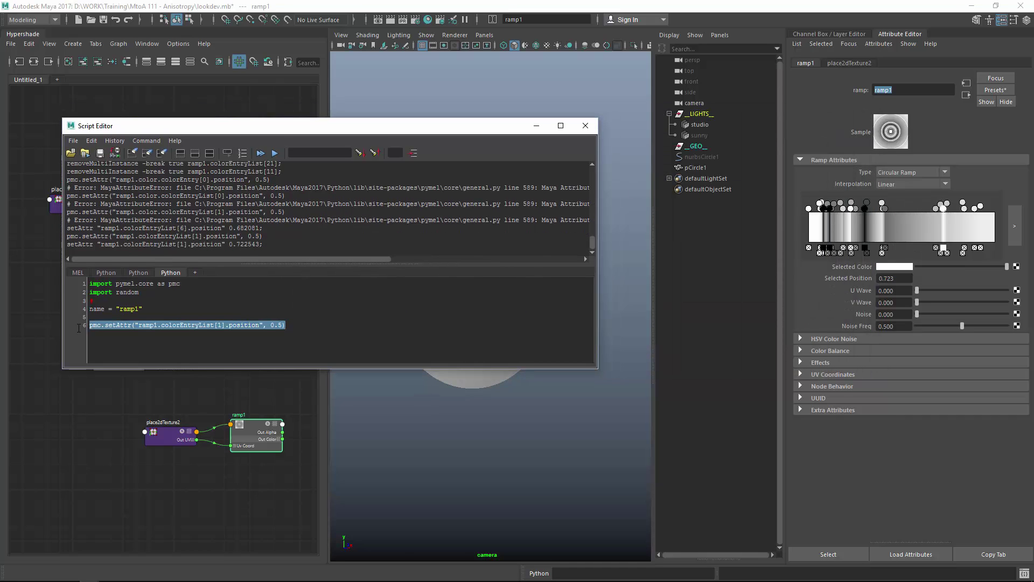
key(ctrl+Return)
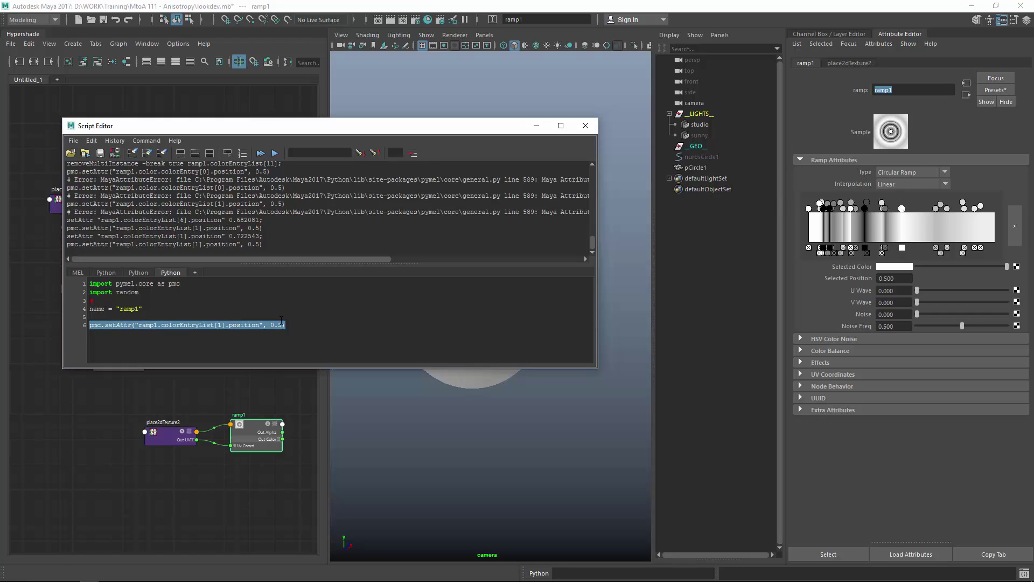
click(299, 330)
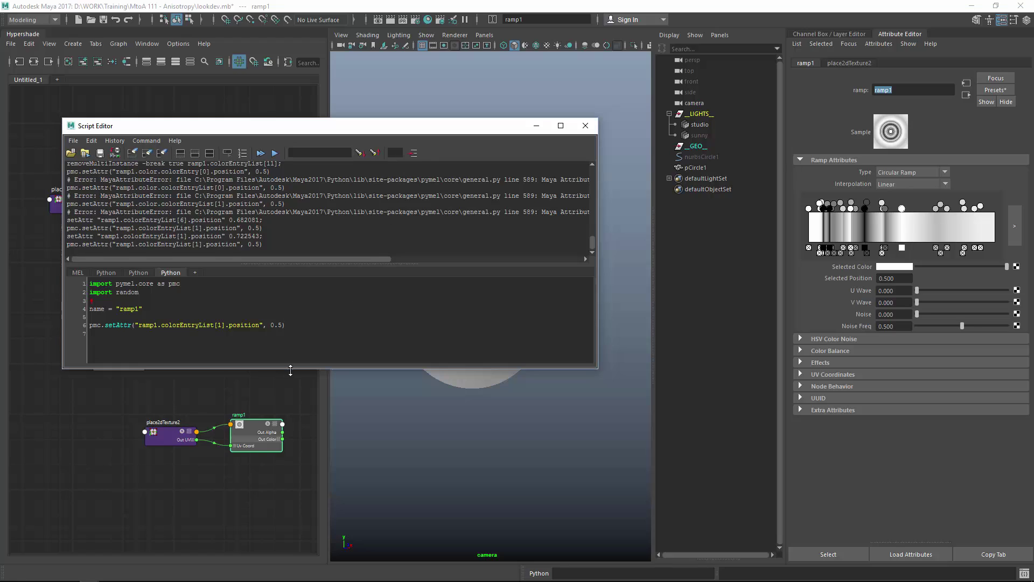
- Duplicate the setAttr line below itself and change the copy's attribute from position to color
drag(291, 328, 89, 325)
key(ctrl+c)
click(138, 335)
key(ctrl+v)
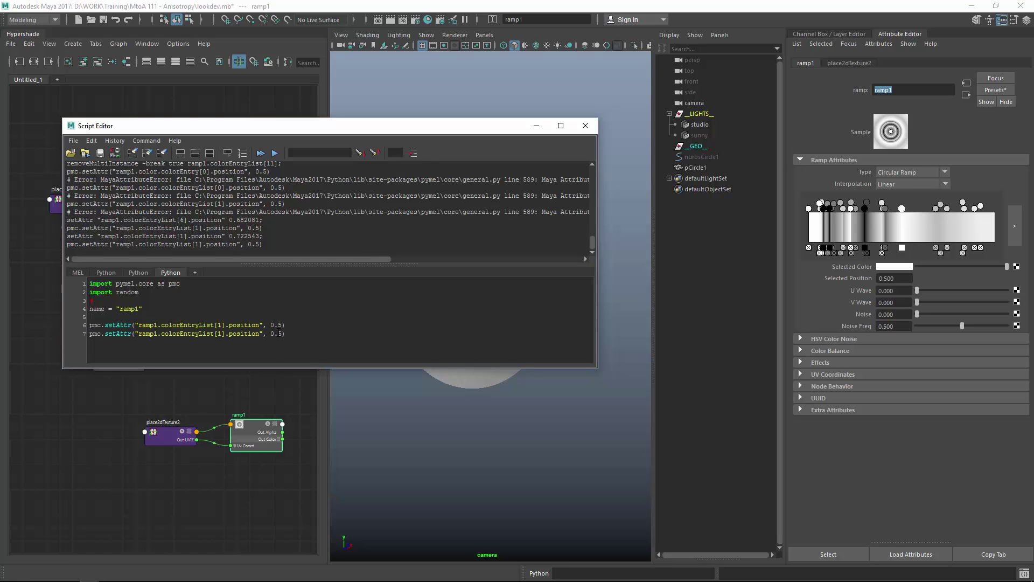
double_click(249, 335)
text(color)
- Set the color call's value to (1,1,1) with type="double3" and run that line
drag(259, 335, 275, 341)
text(())
text(1,)
text(1,1, )
text(type)
text(=")
text(double")
key(Left)
text(3)
drag(350, 334, 84, 338)
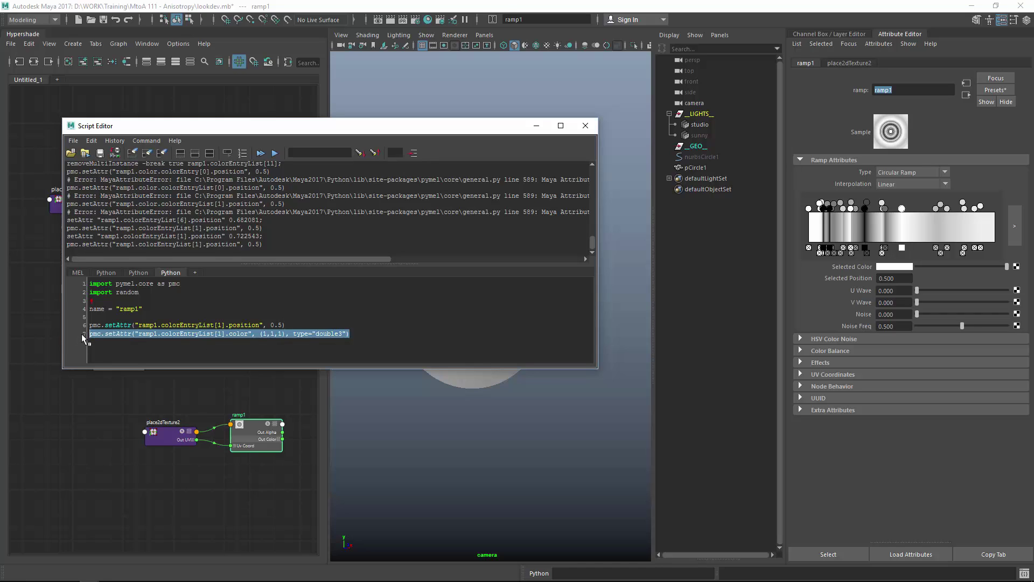
key(ctrl+Return)
click(316, 343)
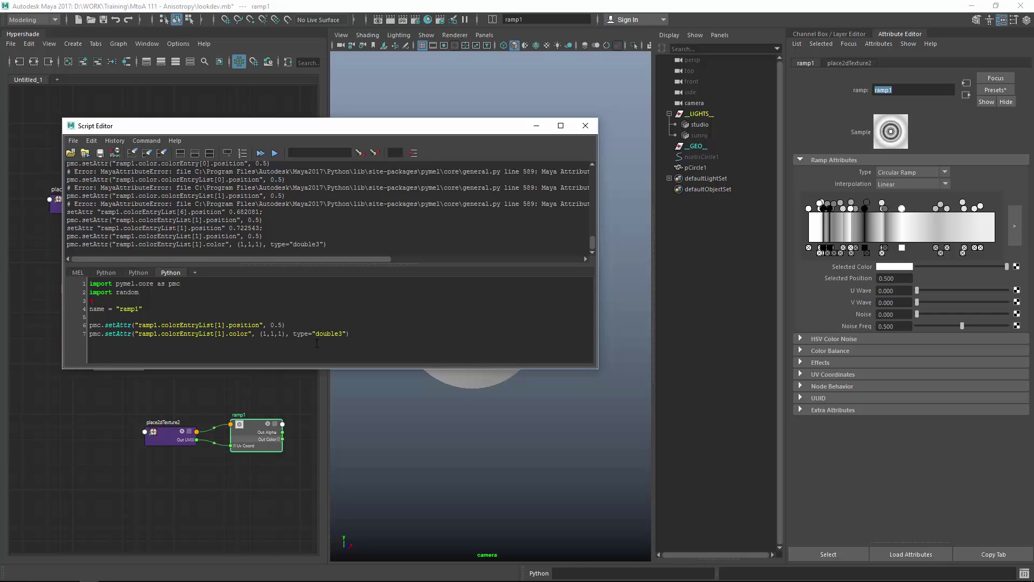
- Change the colour in the script's ramp1 color setAttr line to (0,1,1) and run that line alone
double_click(264, 333)
text(0)
triple_click(99, 333)
key(ctrl+Return)
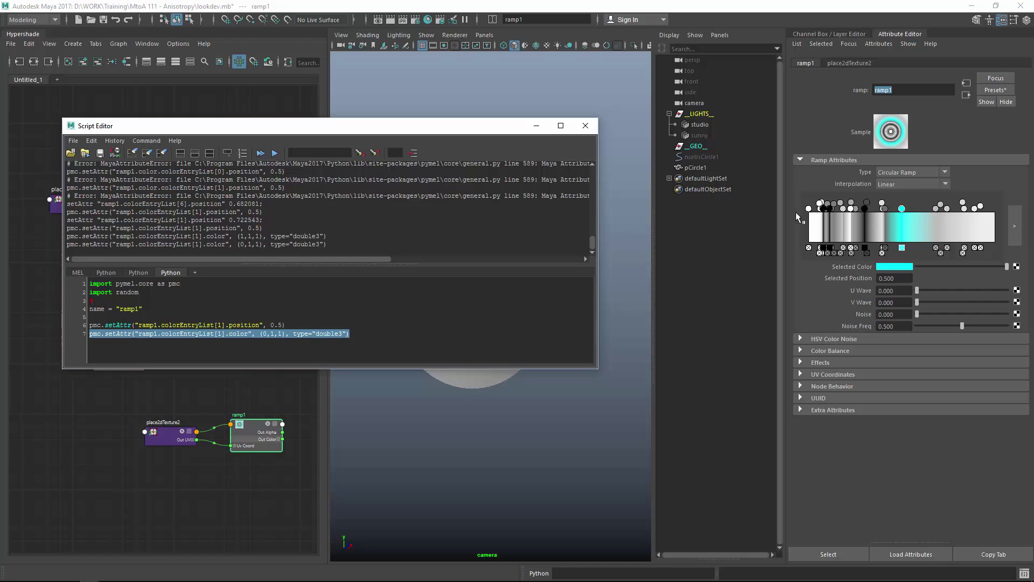
- Add a loop "for i in range(10):" that prints i below the name variable, and run it
click(174, 312)
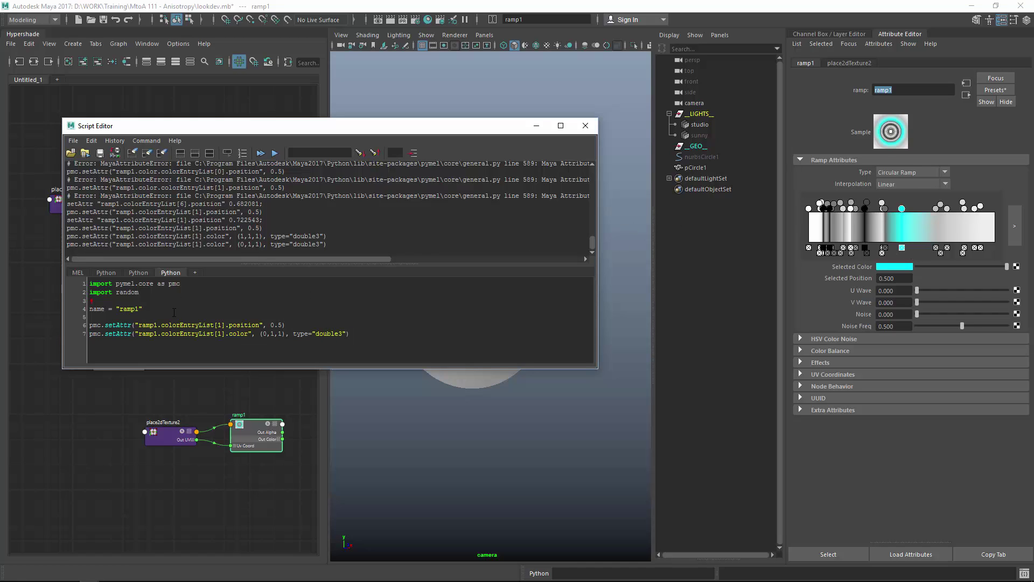
key(Return)
key(Return)
key(Return)
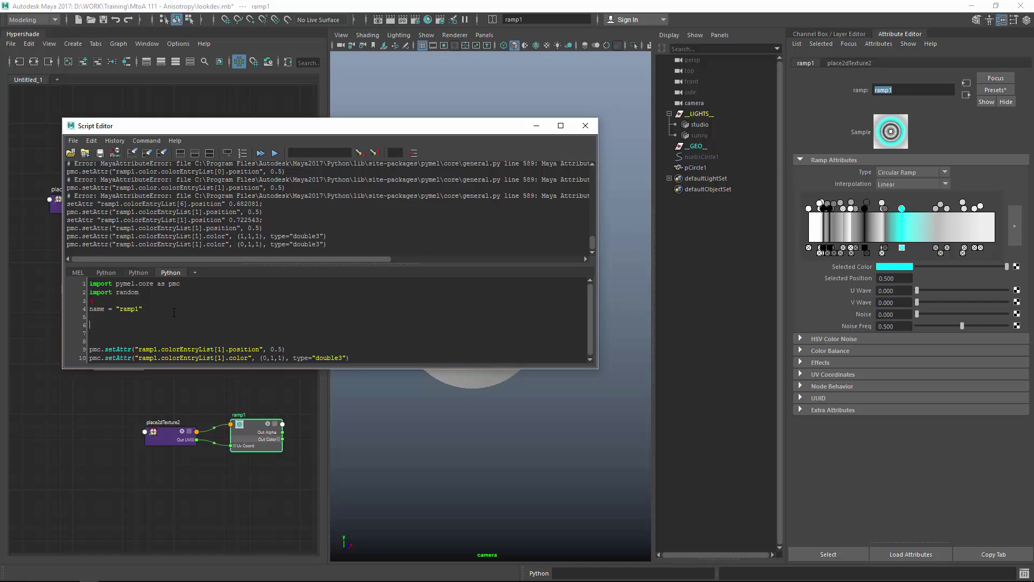
text(for i in rang)
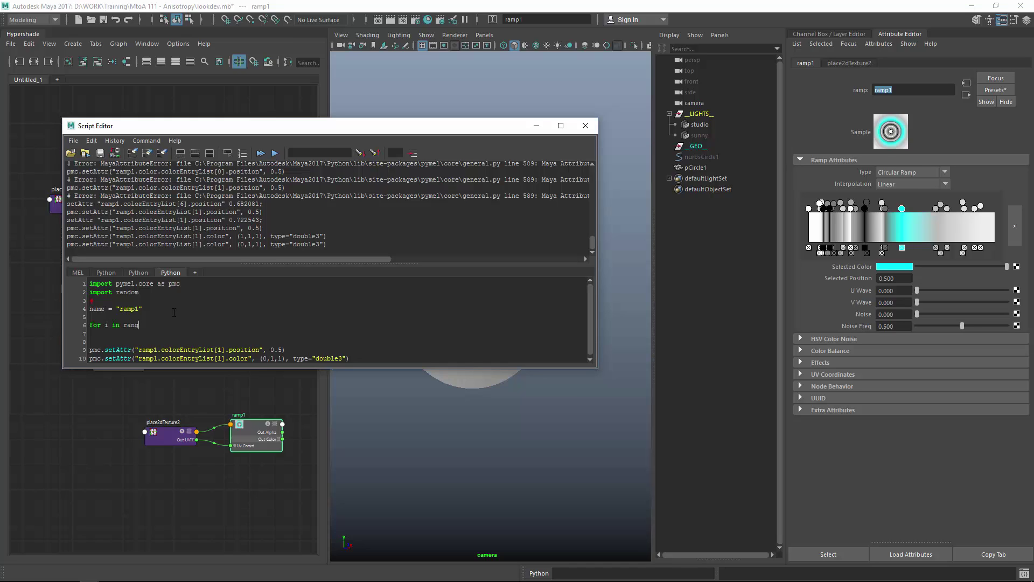
text(e(10):)
key(Return)
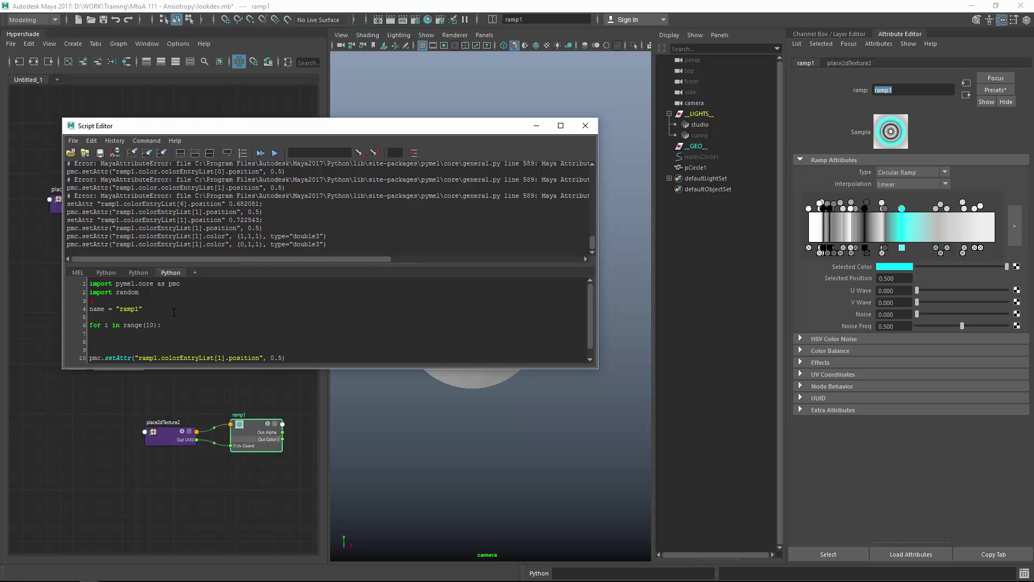
text(print i)
key(shift+Up)
key(shift+Home)
key(ctrl+Return)
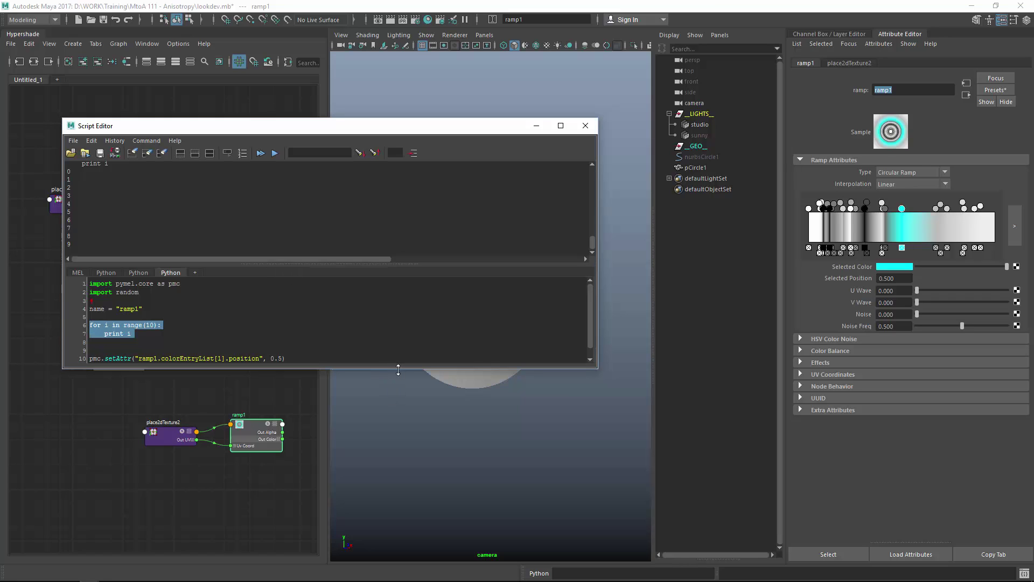
- Replace the loop's range value with a repeats variable, defined as 10 on a new line above the loop
drag(399, 368, 397, 428)
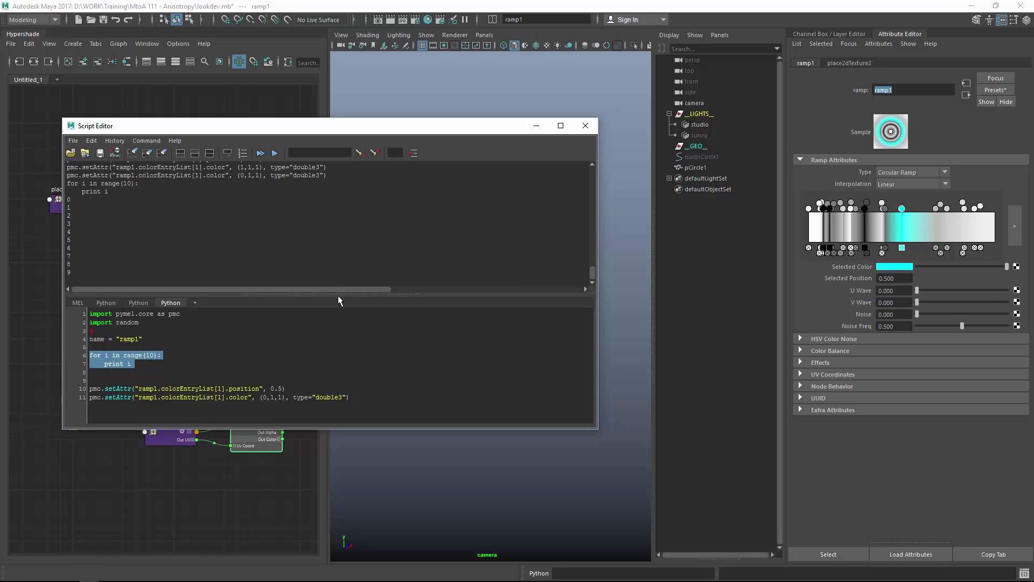
click(158, 374)
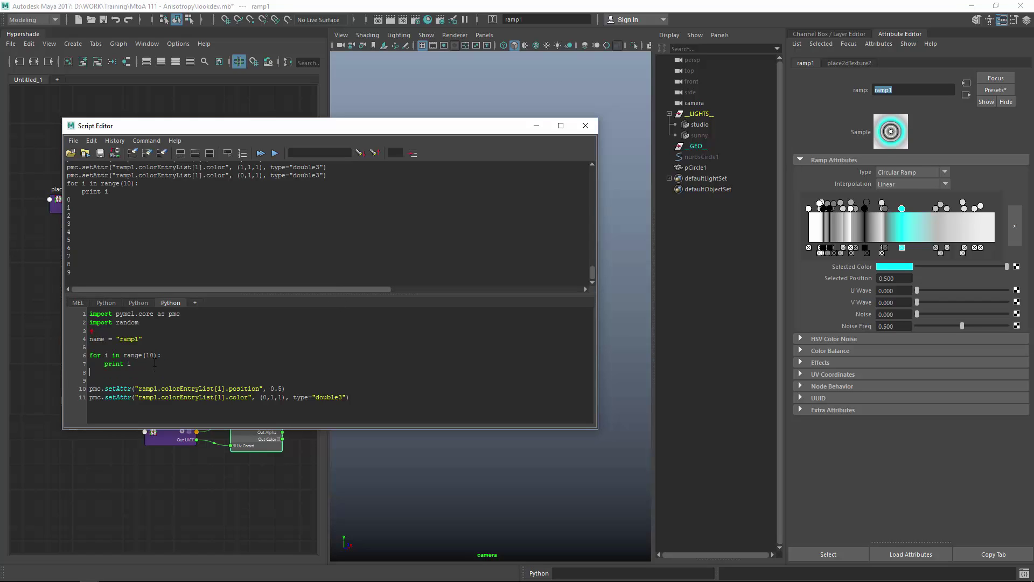
double_click(150, 355)
text(repeats)
double_click(162, 355)
key(ctrl+c)
click(141, 346)
key(Return)
key(ctrl+v)
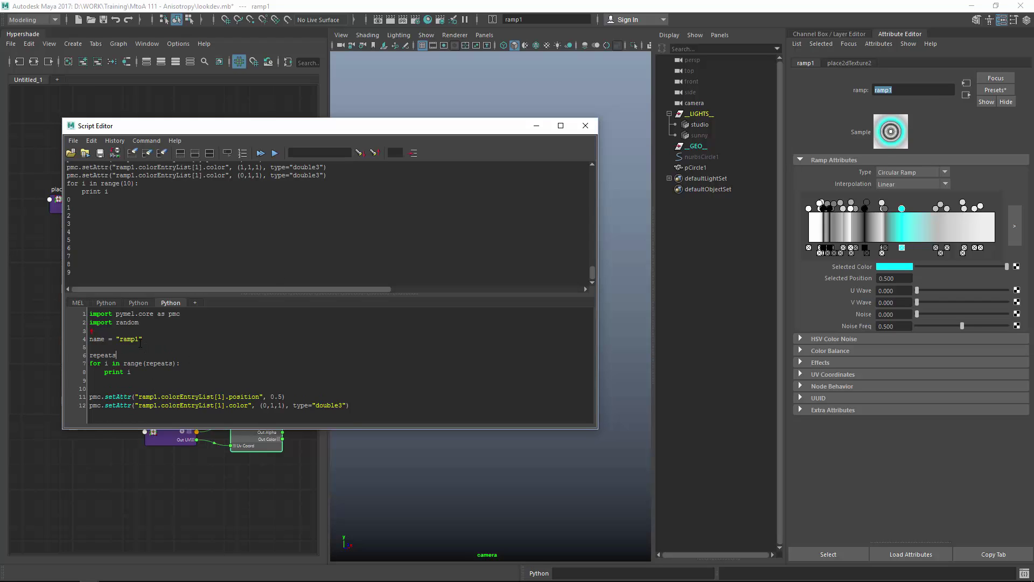
text(= 10)
- Make the loop print i/repeats and run it together with the repeats definition
text(epeats)
drag(162, 372, 87, 355)
key(ctrl+Return)
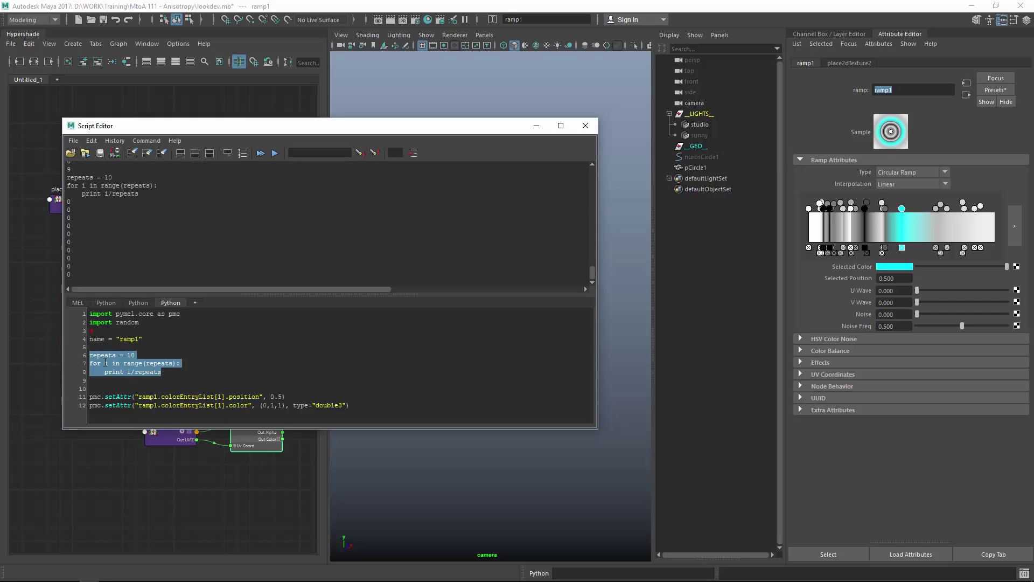
- Convert the divisor to float(repeats) in the print line and rerun the loop
click(130, 378)
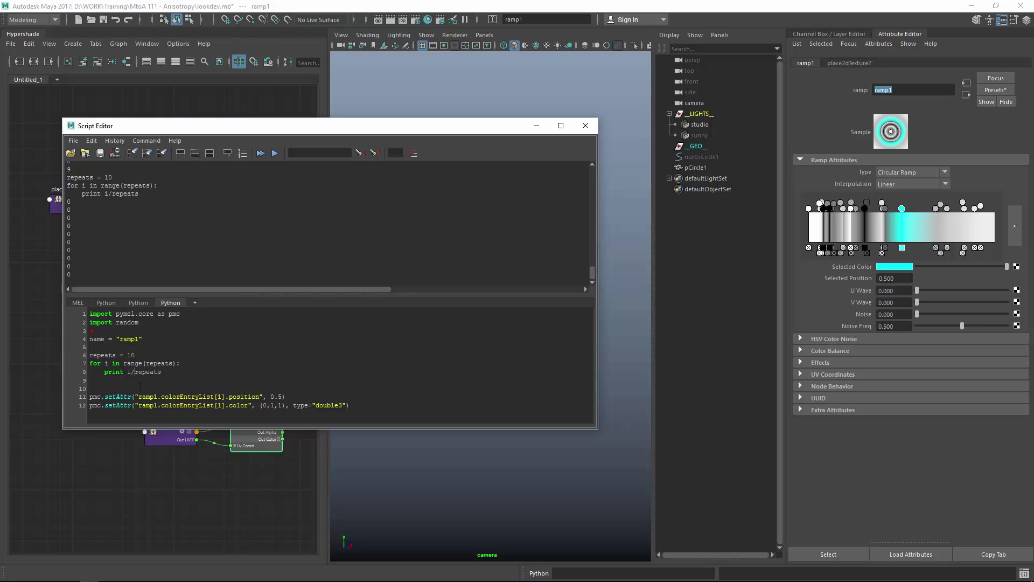
text(float(repeats))
drag(187, 372, 88, 355)
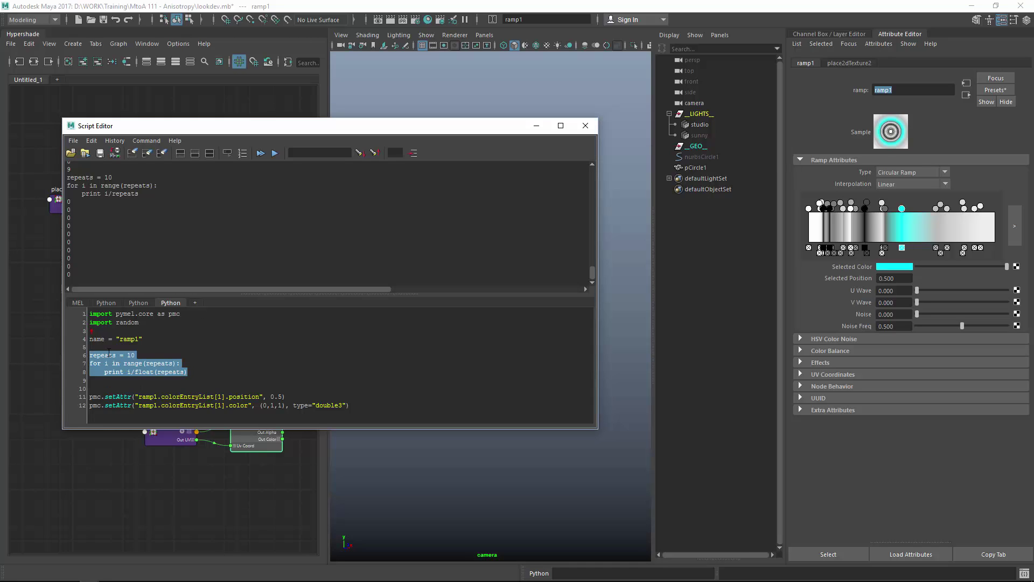
key(ctrl+Return)
- Move the two pmc.setAttr lines into the for loop, indented beneath the print line
click(201, 369)
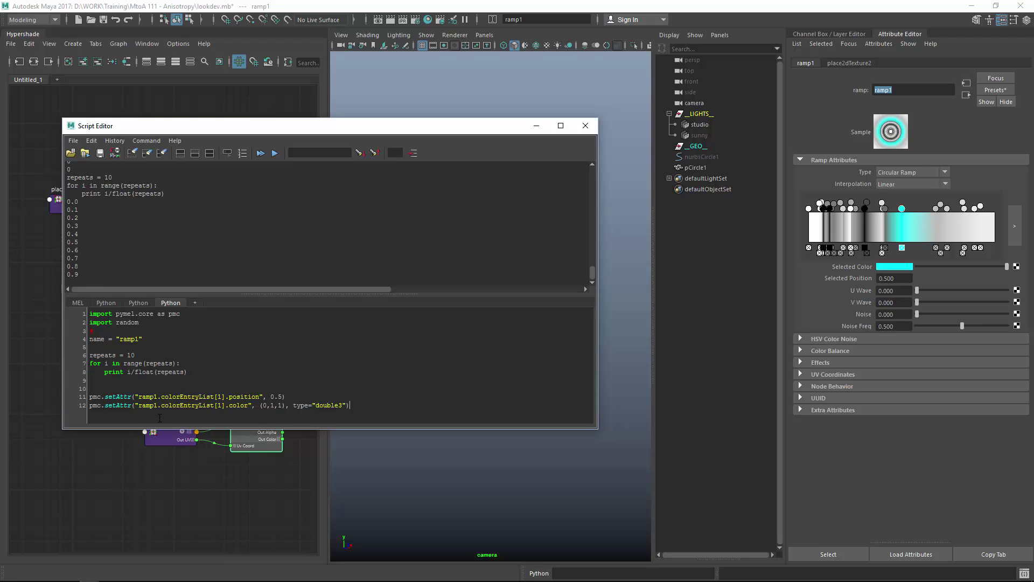
key(shift+Up)
key(shift+Home)
key(ctrl+x)
click(196, 372)
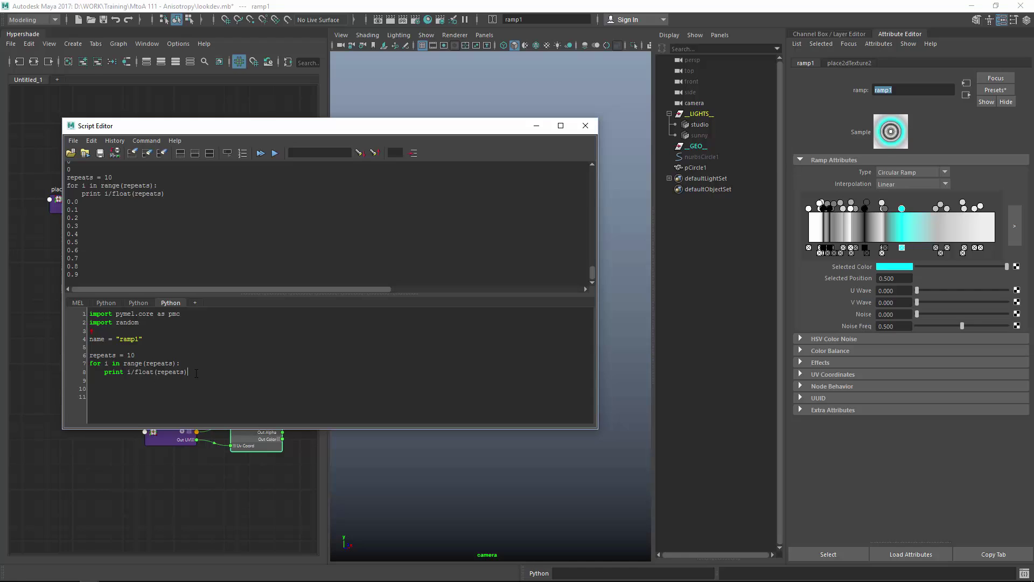
key(ctrl+v)
key(Home)
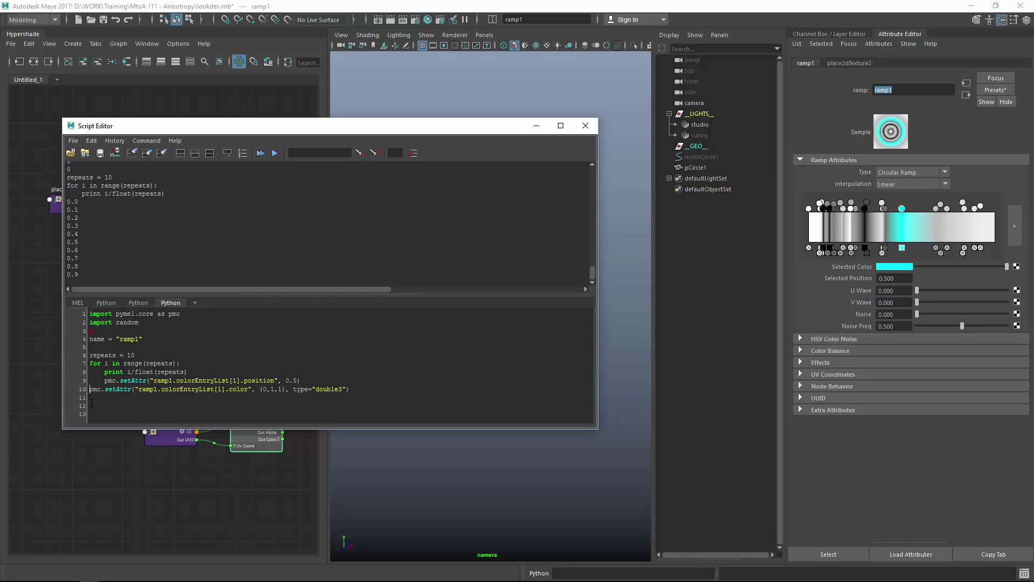
key(Tab)
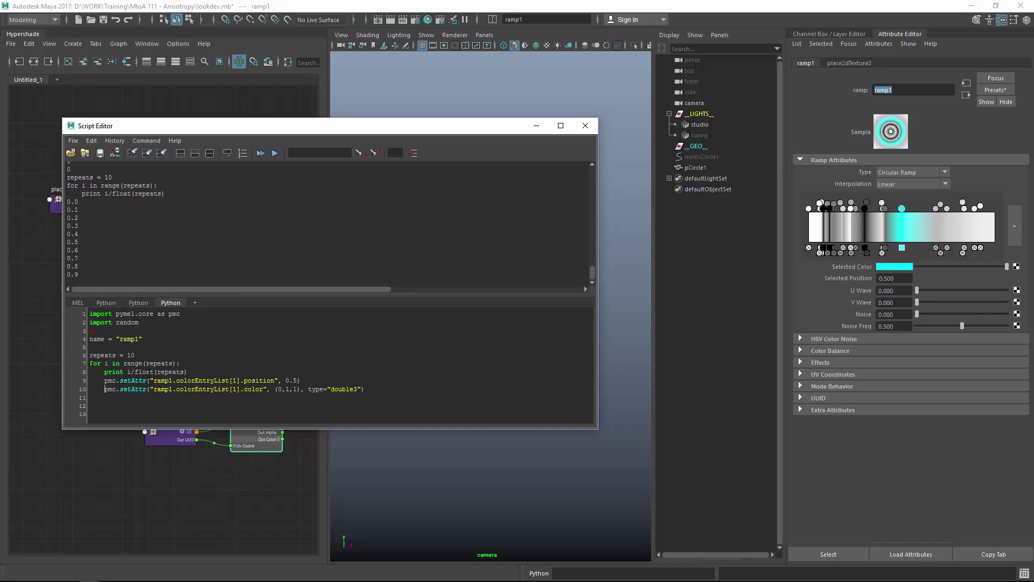
- Turn the print line into a variable assignment, position = i/float(repeats)
drag(127, 371, 188, 372)
double_click(115, 371)
text(posti)
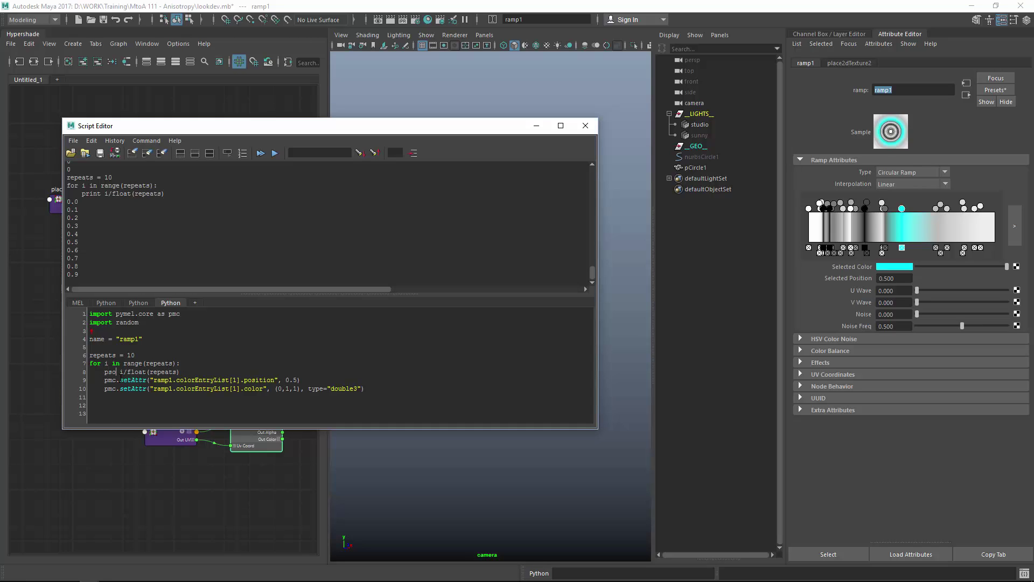
key(BackSpace)
key(BackSpace)
text(ition =)
- Use the position variable as the value in the position setAttr line and run the loop
double_click(119, 372)
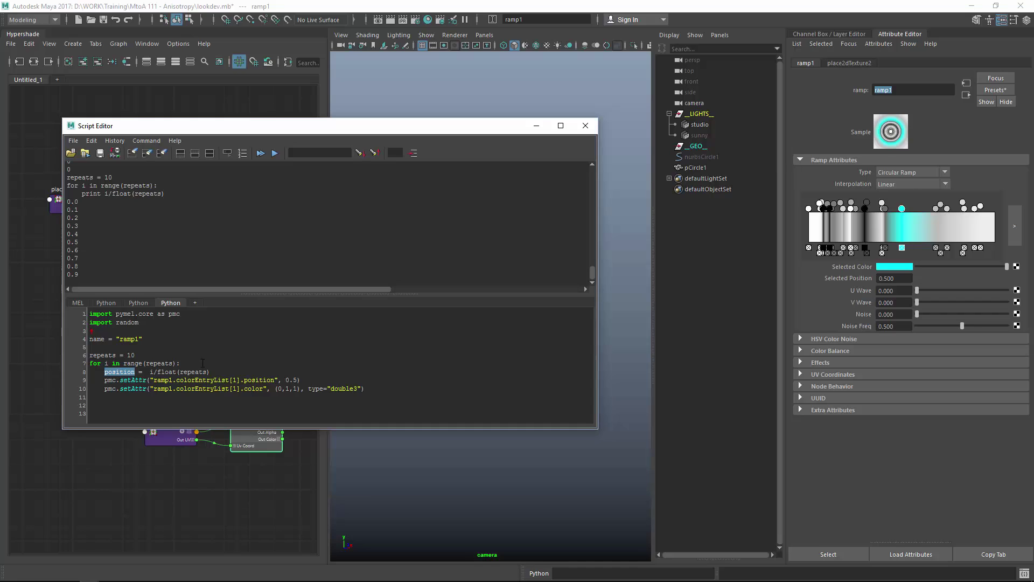
key(ctrl+c)
double_click(293, 380)
key(ctrl+v)
drag(365, 389, 92, 364)
key(ctrl+Return)
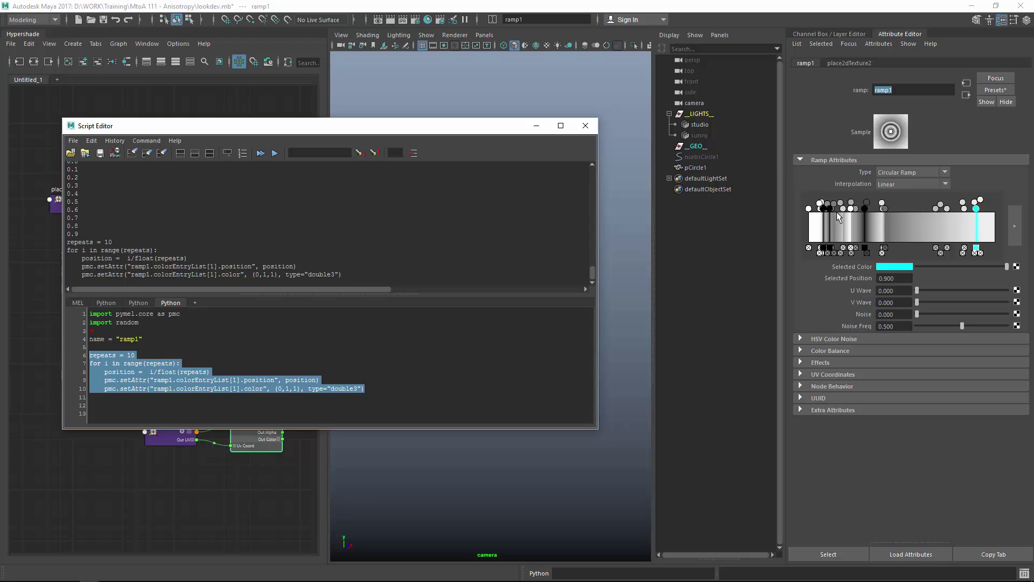
- Replace the index in the position setAttr line with {} filled by .format(i), and run the loop
click(342, 348)
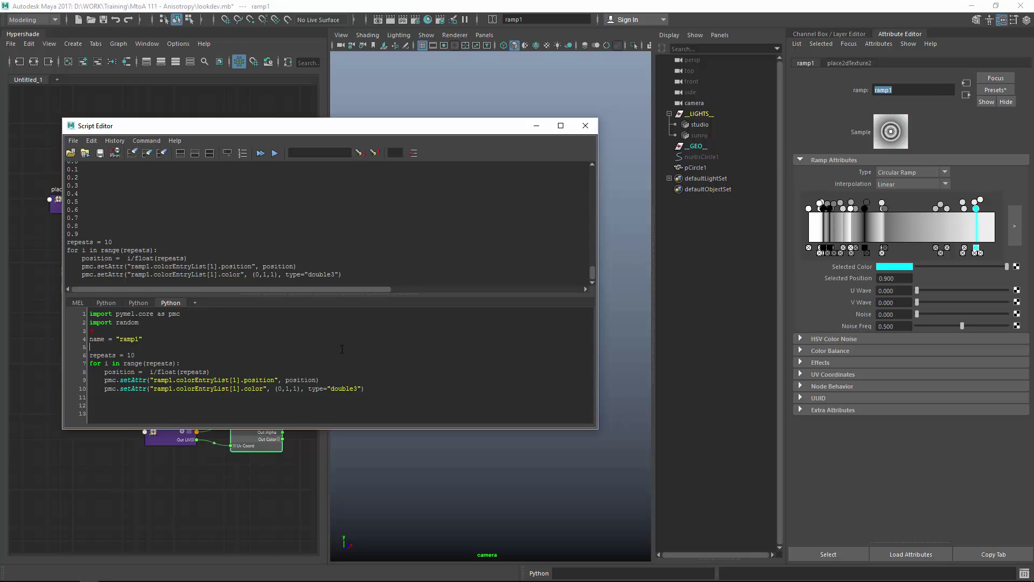
double_click(234, 380)
click(241, 380)
key(BackSpace)
text({})
key(Left)
key(Right)
text(.form)
text(()i)
click(235, 380)
drag(364, 389, 86, 355)
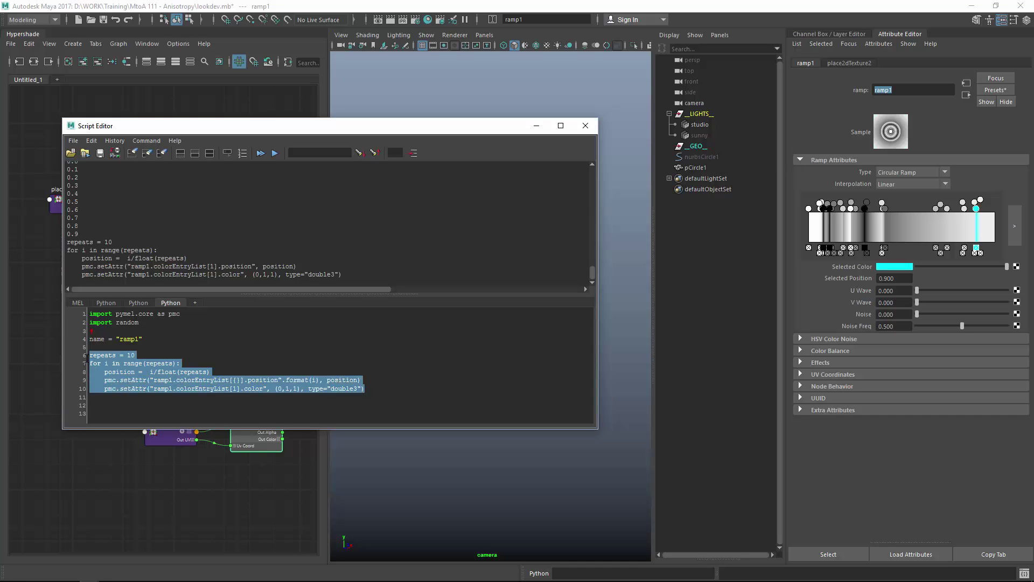
click(275, 153)
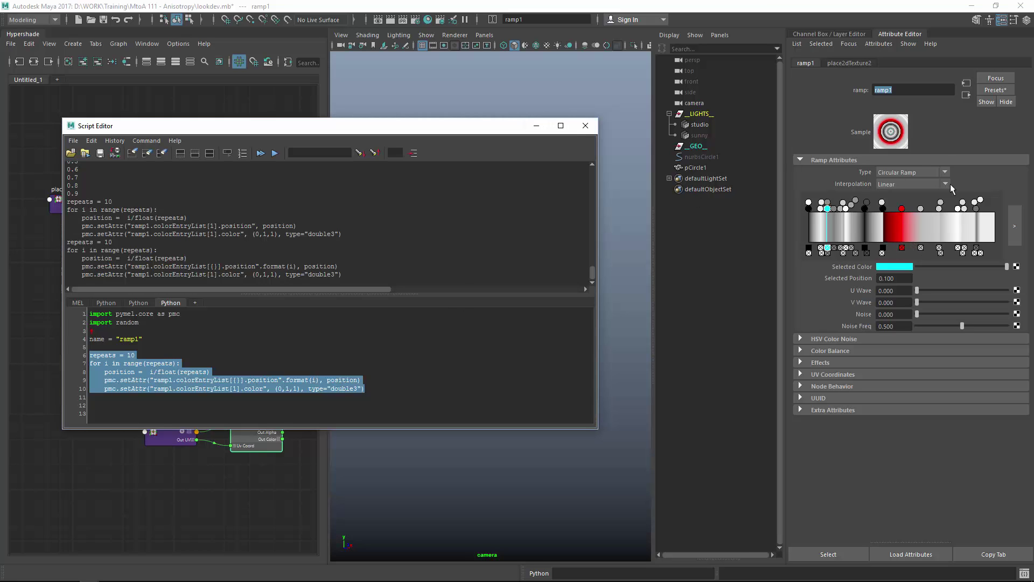
- Delete the ramp1 and place2dTexture2 nodes from the Hypershade graph
drag(417, 133, 602, 131)
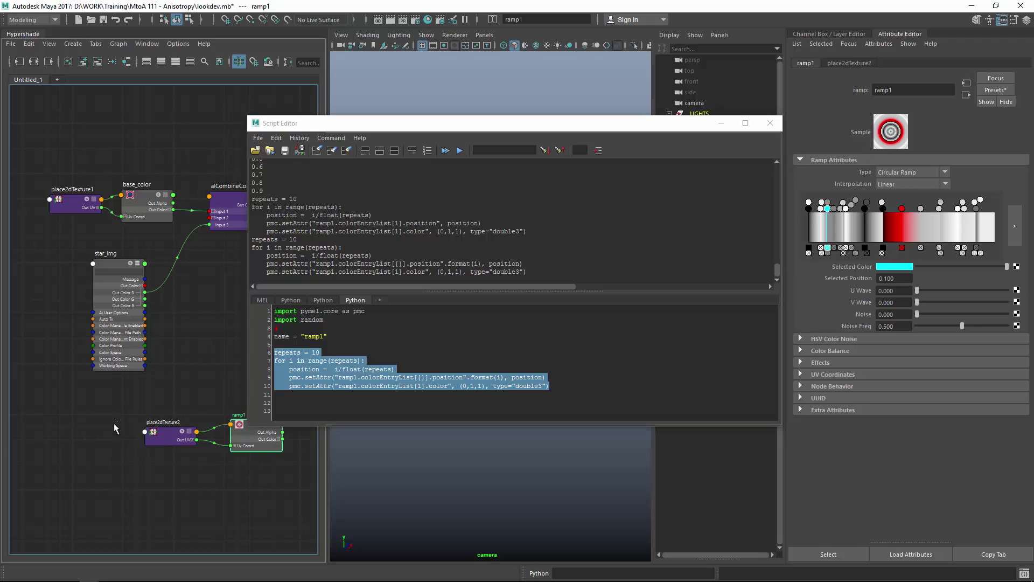
drag(111, 410, 266, 480)
key(Delete)
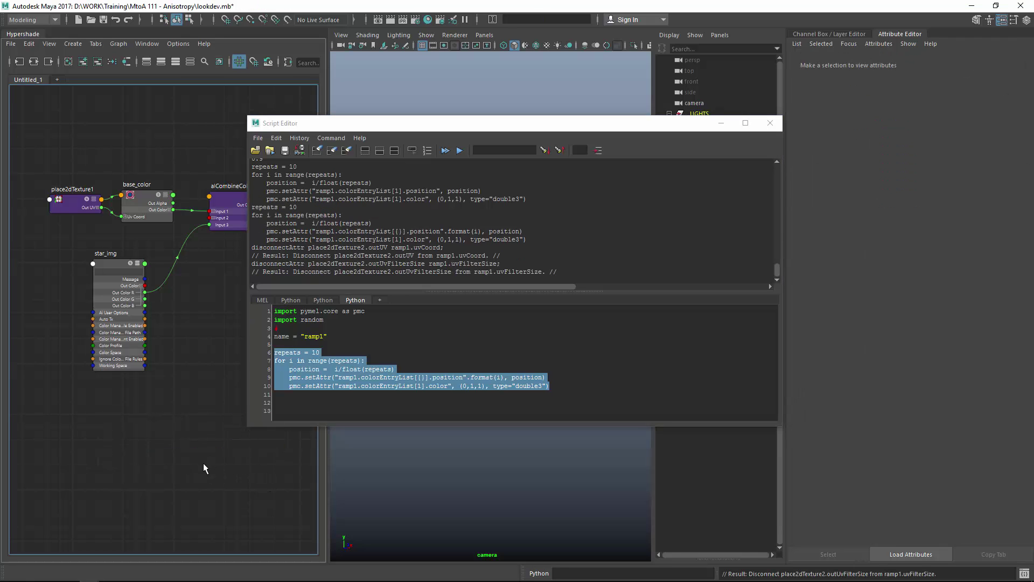
- Create a fresh ramp texture node in the Hypershade and run the selected loop on it
key(Tab)
text(ramp)
key(Down)
key(Down)
key(Down)
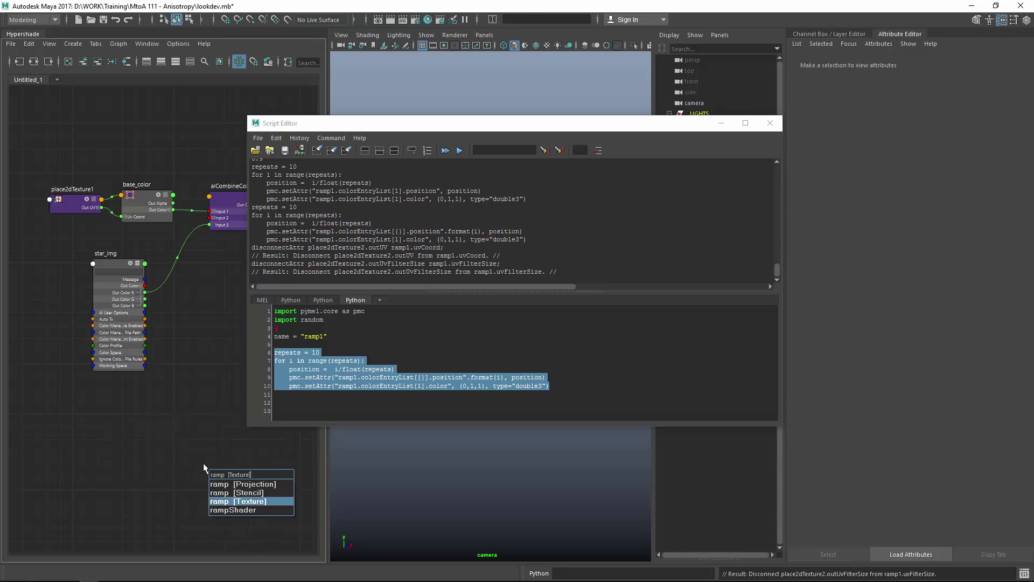
key(Return)
key(ctrl+Return)
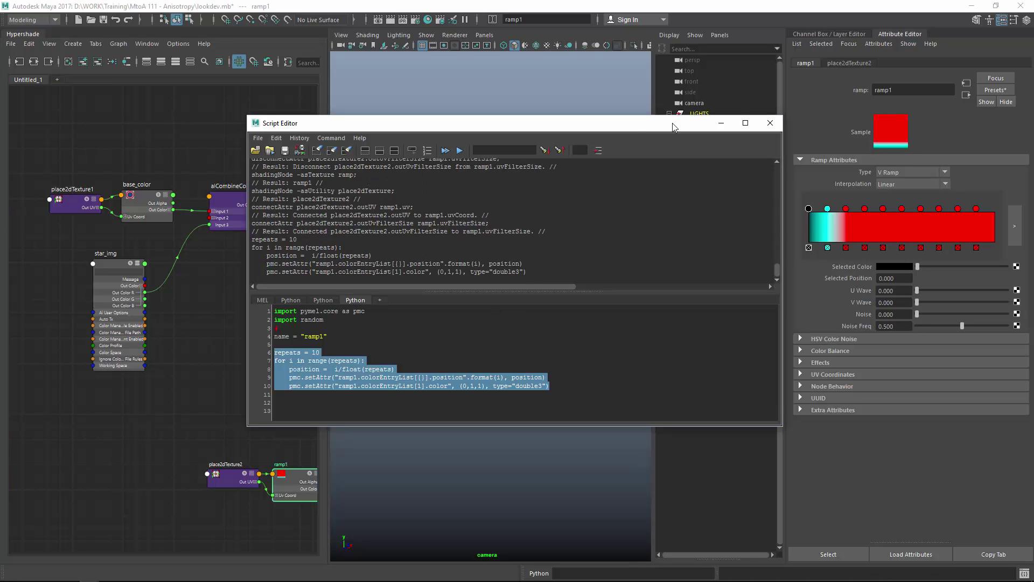
- Add a colorR variable below the position line in the loop, assigned random.uniform(0, 0,2)
drag(629, 125, 524, 111)
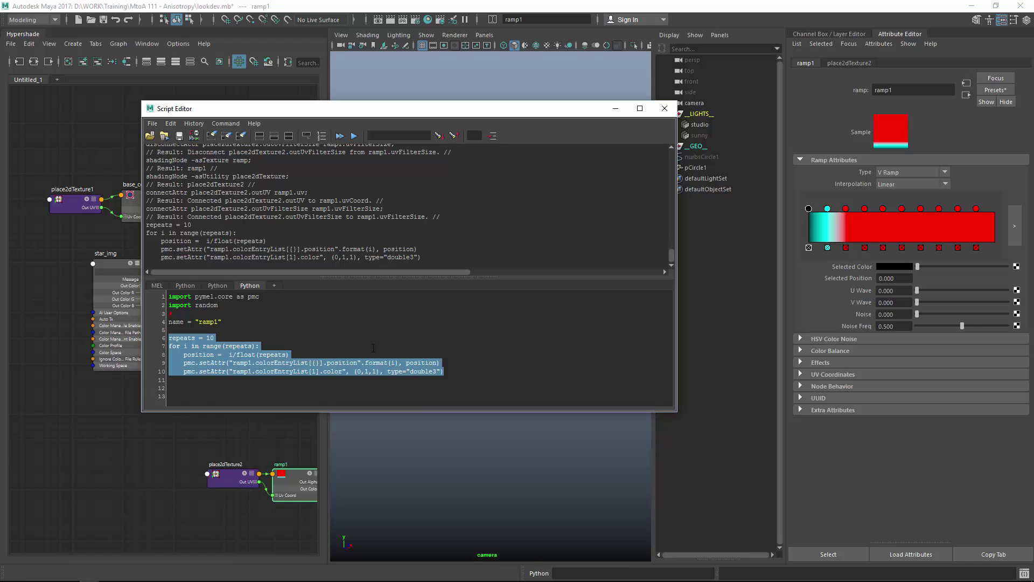
click(245, 339)
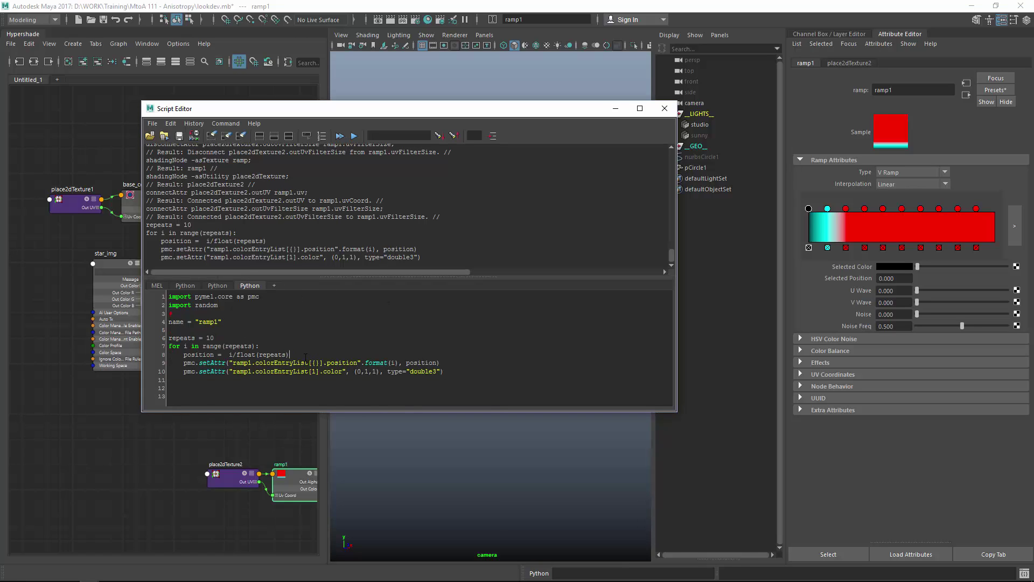
key(Return)
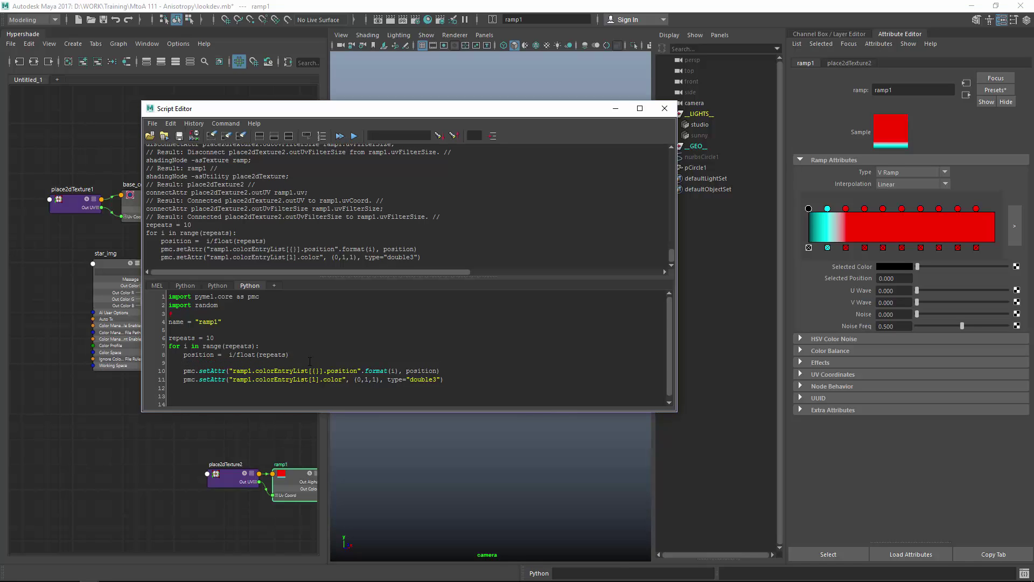
text(color)
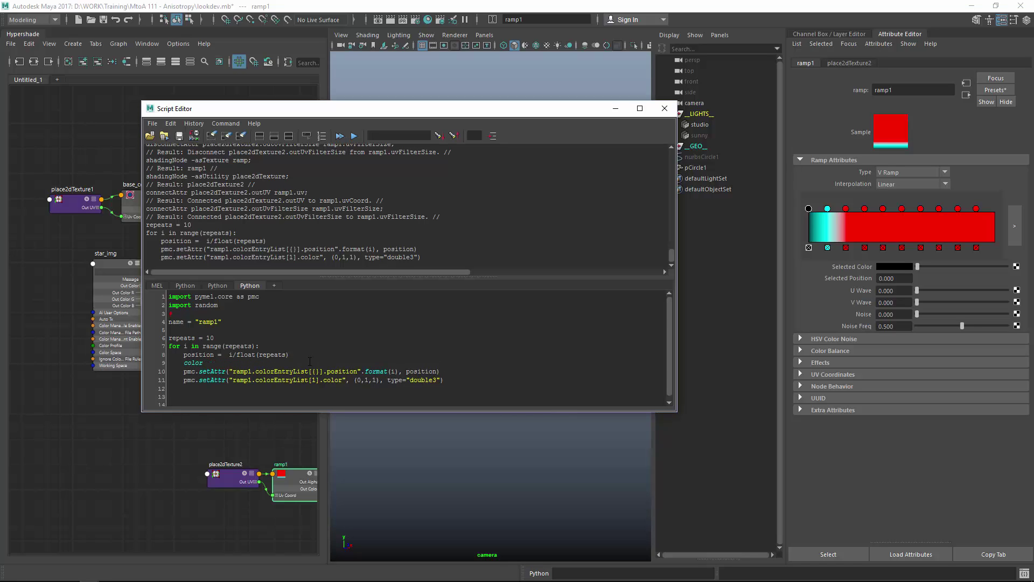
text(R = random.un)
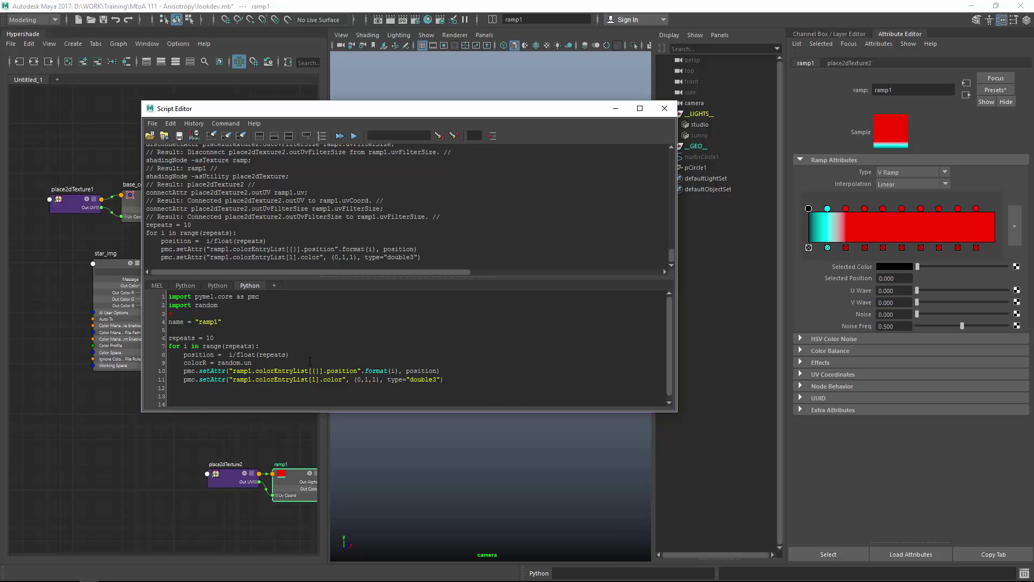
text(iform()
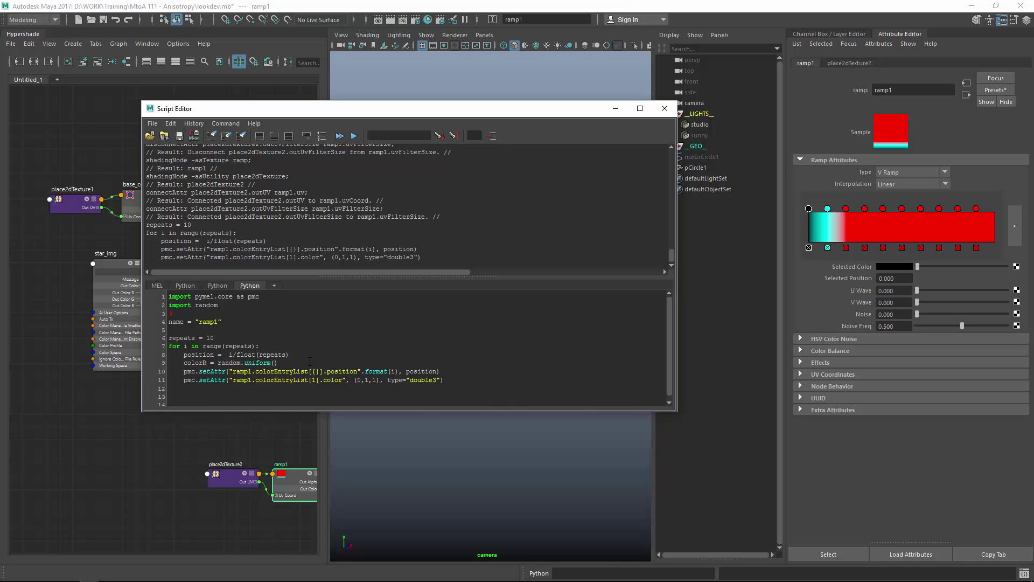
text(0)
text(2)
- Run the random.uniform expression on its own and correct its upper limit to 0.2
drag(302, 363, 217, 362)
key(ctrl+Return)
click(289, 355)
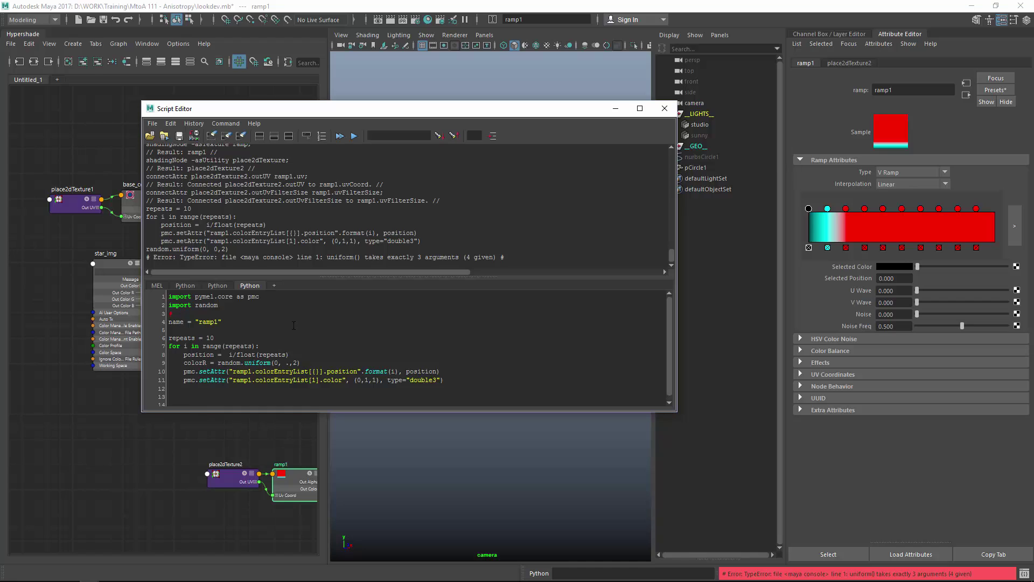
- Run the random.uniform(0, 0.2) expression repeatedly to sample the random values it returns
drag(301, 363, 218, 363)
key(ctrl+Return)
key(ctrl+Return)
key(ctrl+Return)
key(ctrl+Return)
key(ctrl+Return)
key(ctrl+Return)
key(ctrl+Return)
key(ctrl+Return)
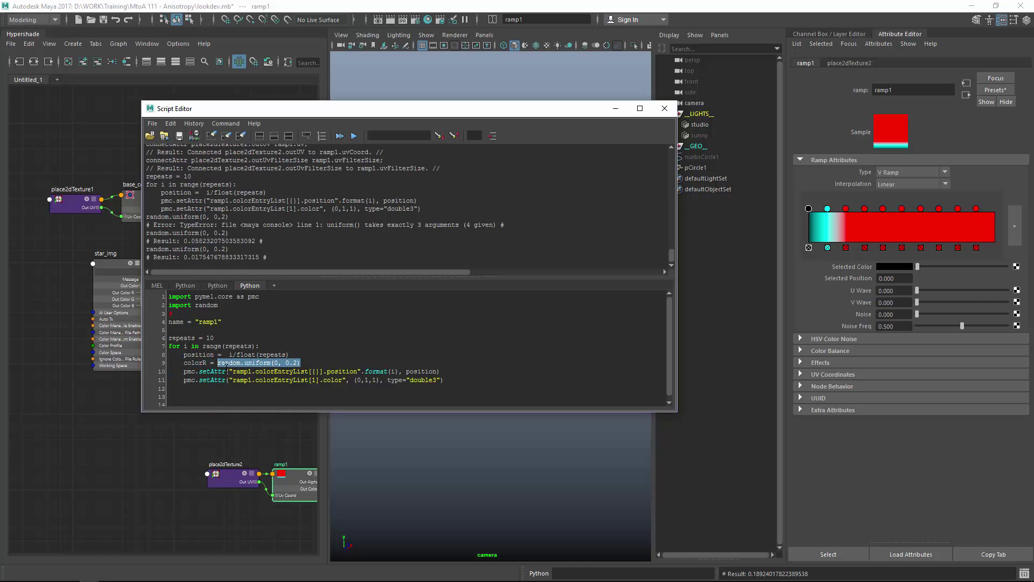
key(ctrl+Return)
key(ctrl+Return)
key(ctrl+Return)
key(ctrl+Return)
key(ctrl+Return)
key(ctrl+Return)
key(ctrl+Return)
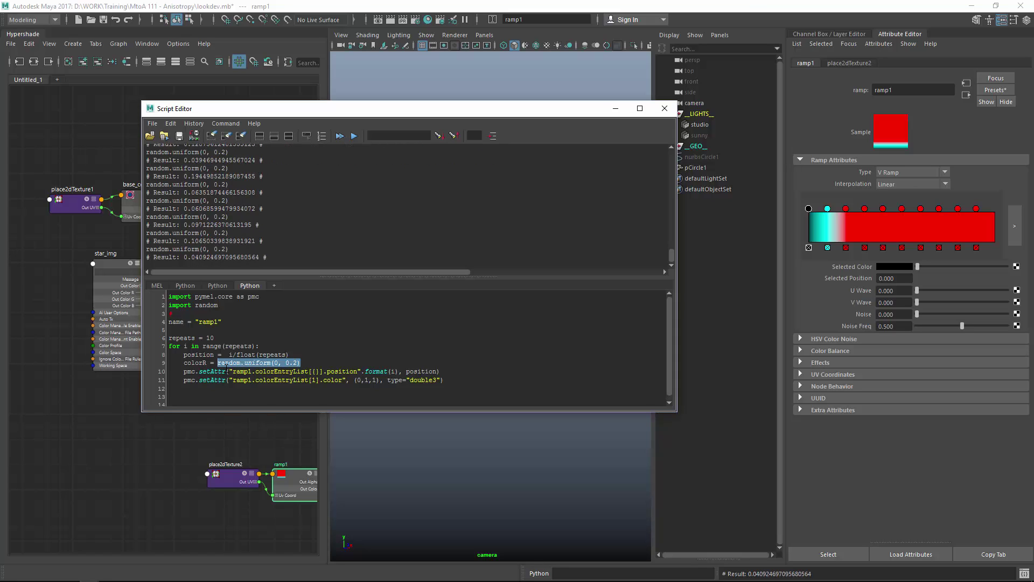
- Run the selected random.uniform(0, 0.2) expression a few more times to sample further values
key(ctrl+Return)
key(ctrl+Return)
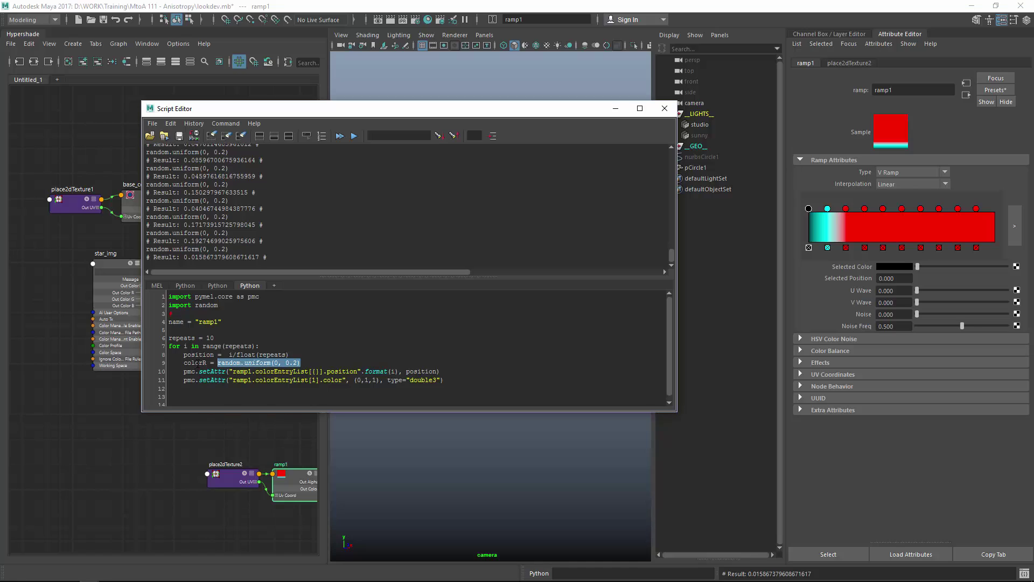
- Replace all three components in the color setAttr line with the colorR variable and run the loop
double_click(199, 364)
key(ctrl+c)
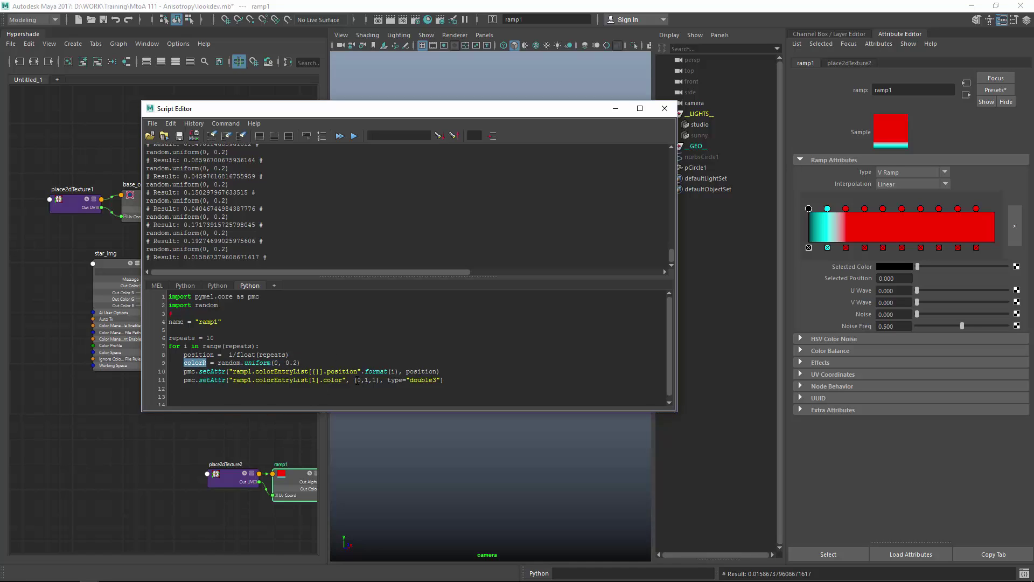
double_click(358, 380)
key(ctrl+v)
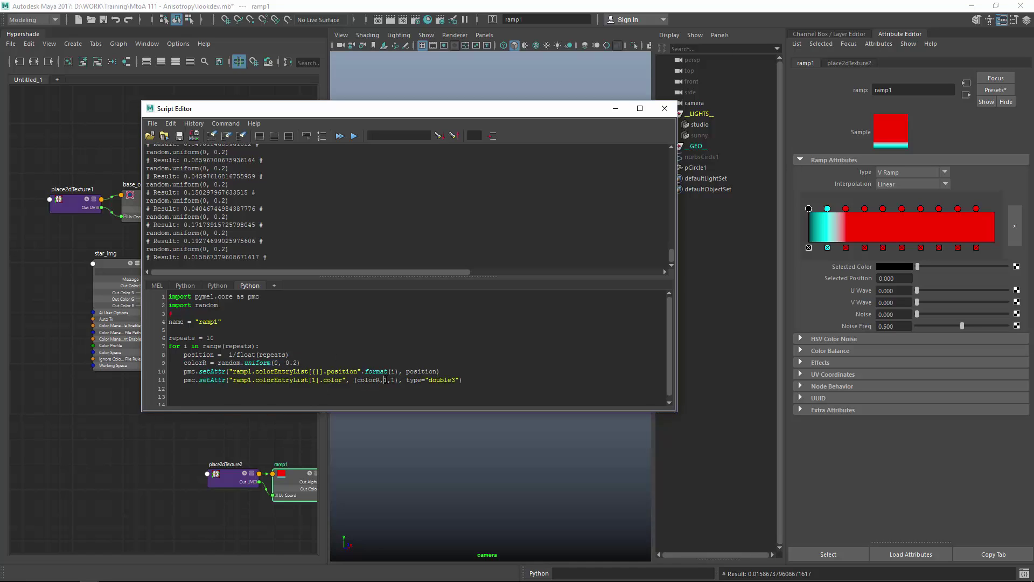
key(ctrl+v)
double_click(412, 380)
key(ctrl+v)
drag(504, 380, 168, 338)
key(ctrl+Return)
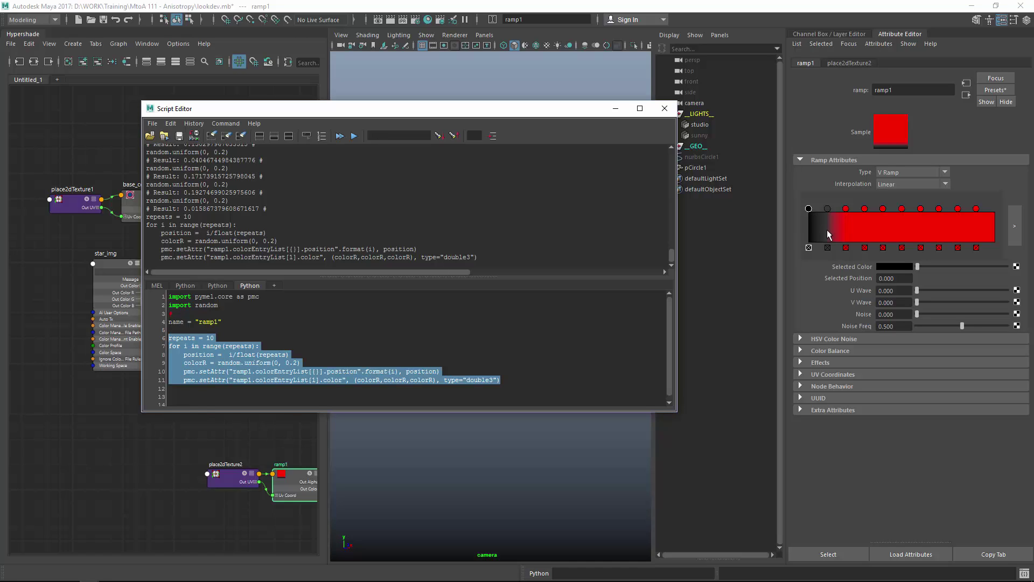
click(373, 398)
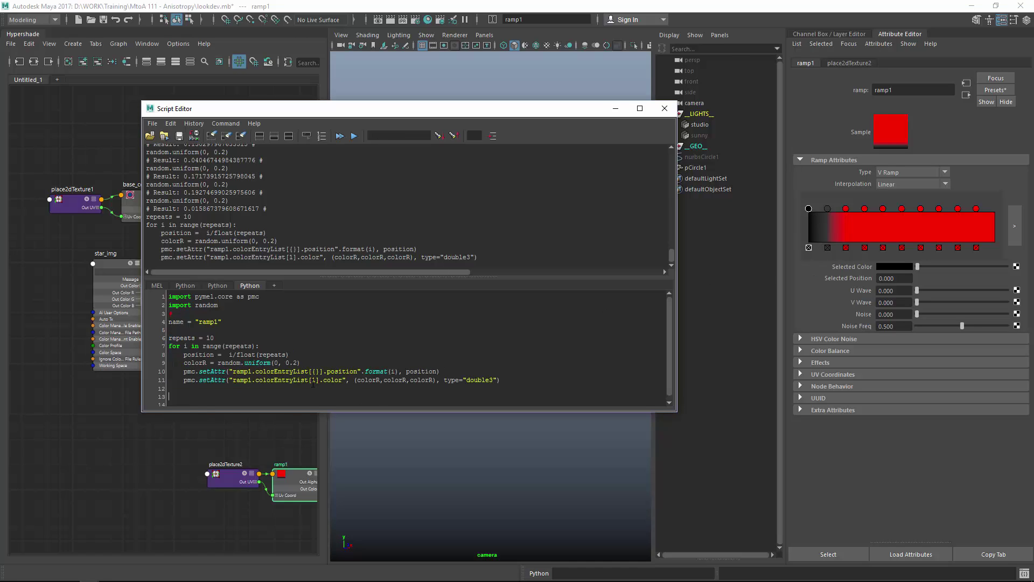
- Replace the fixed index in the color line with a {} placeholder, add .format(i) after its string, and run the loop
double_click(314, 382)
double_click(314, 371)
key(ctrl+c)
double_click(314, 379)
key(ctrl+v)
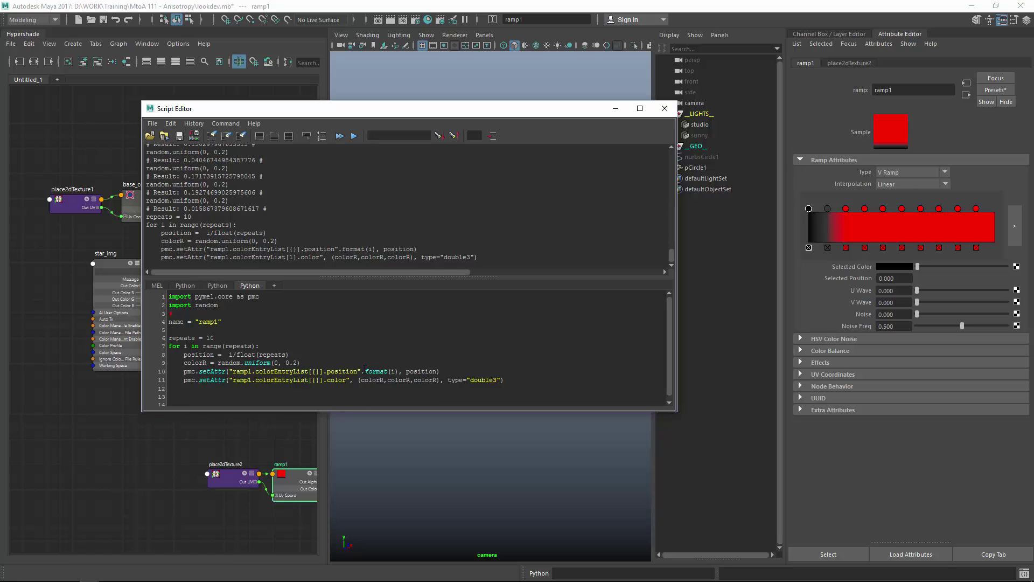
drag(361, 371, 397, 372)
key(ctrl+c)
click(350, 380)
key(ctrl+v)
drag(555, 379, 169, 337)
click(353, 137)
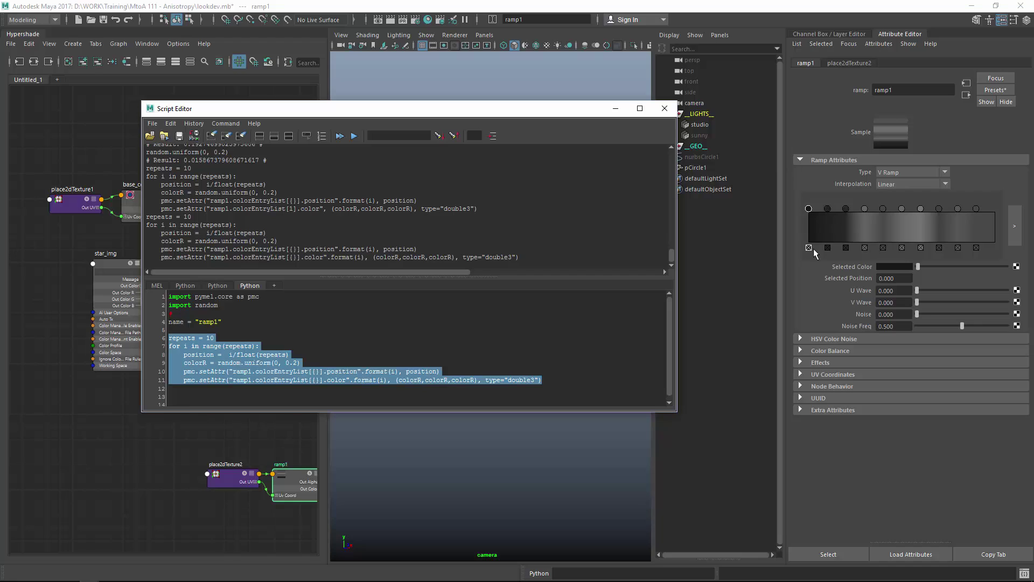
- Set the ramp's type to Circular Ramp and minimise the Script Editor, keeping the main Maya window maximised
click(909, 174)
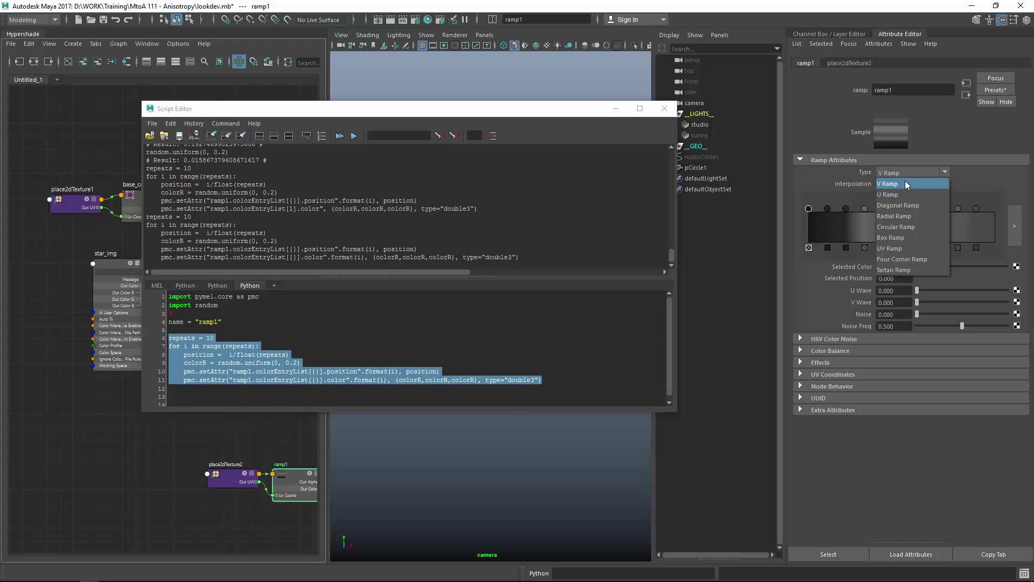
click(903, 228)
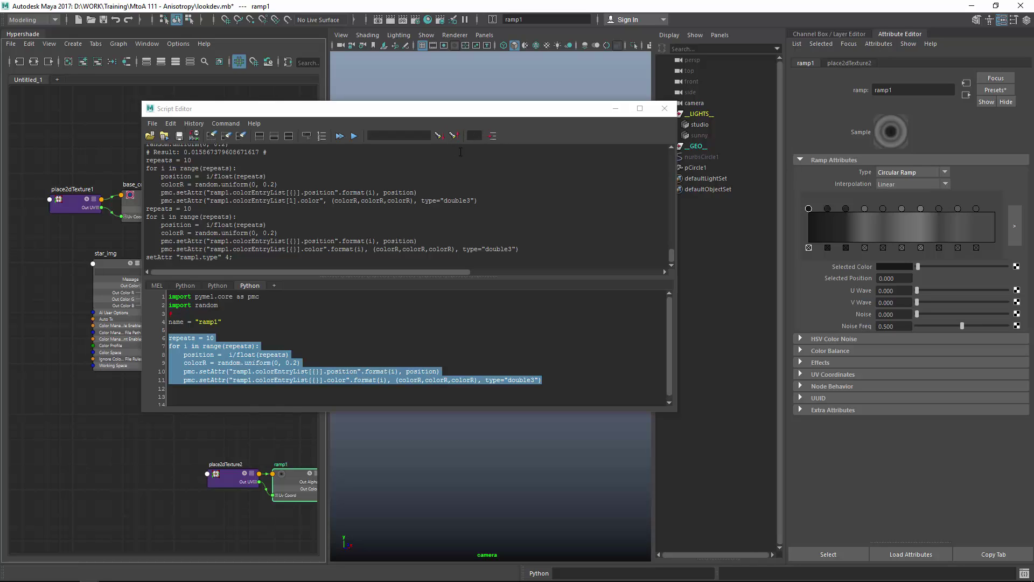
click(615, 108)
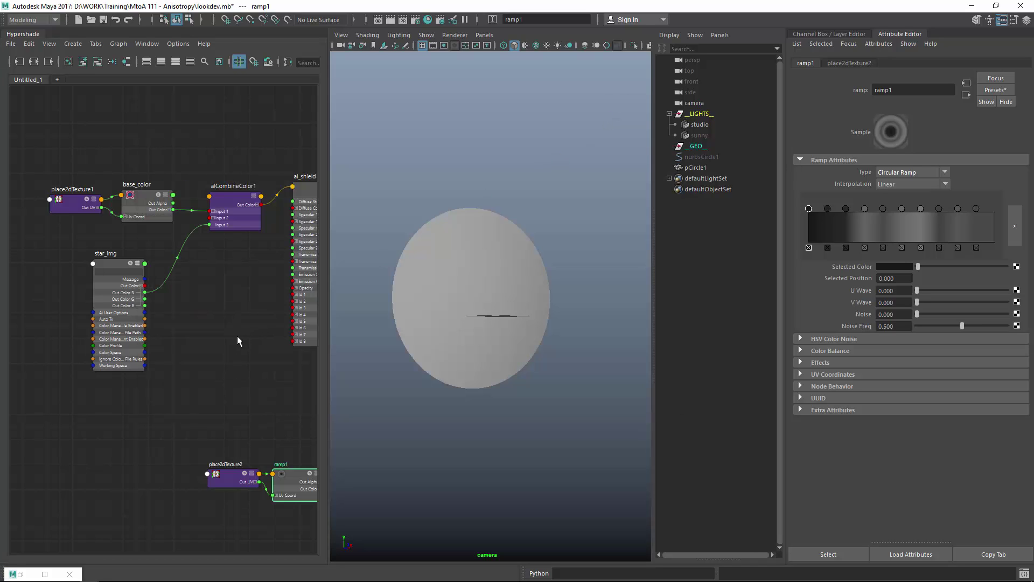
key(super+Down)
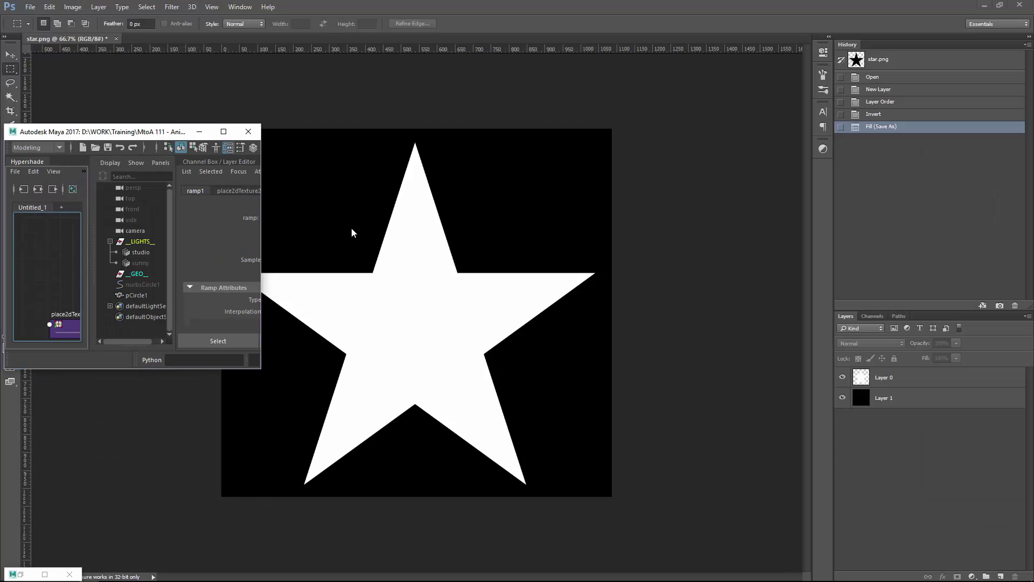
click(223, 132)
- Move the ramp and its place2dTexture2 node up beneath the star_img node in the Hypershade graph
alt+middle_drag(212, 409, 181, 372)
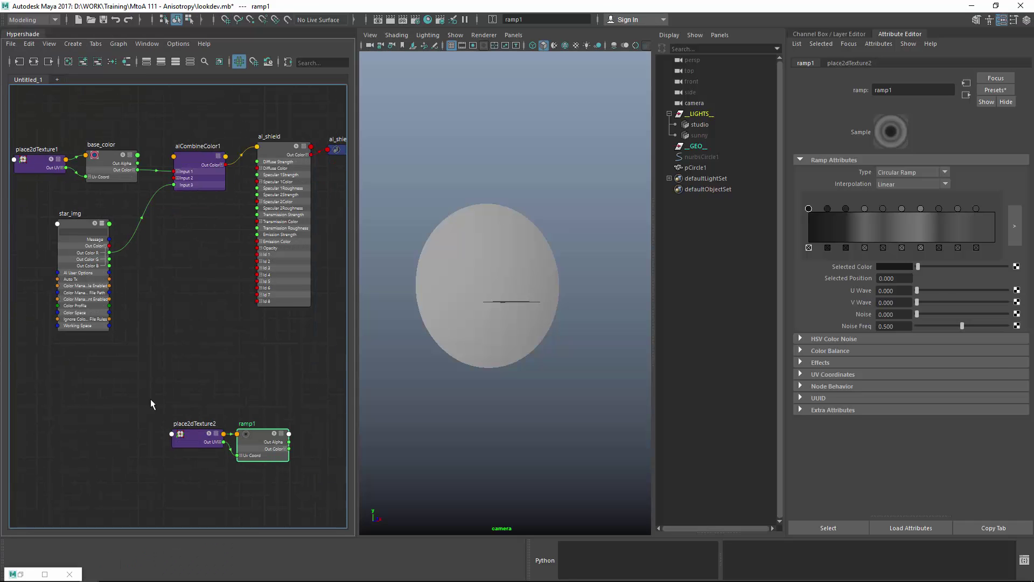
drag(150, 398, 287, 482)
drag(255, 434, 163, 367)
click(231, 381)
click(159, 363)
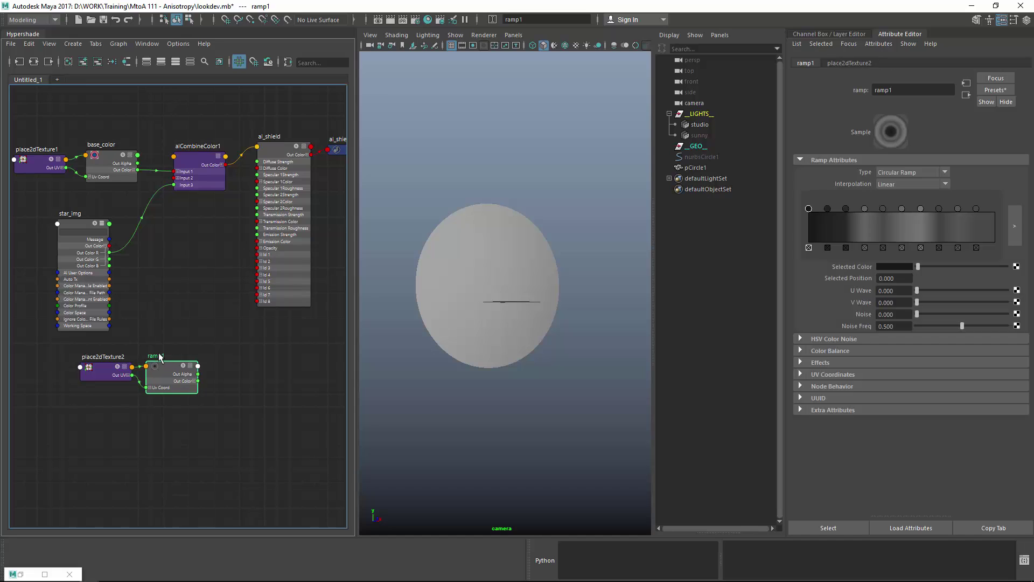
- Rename the ramp1 node as bump_ramp
click(166, 358)
click(165, 370)
drag(899, 91, 849, 87)
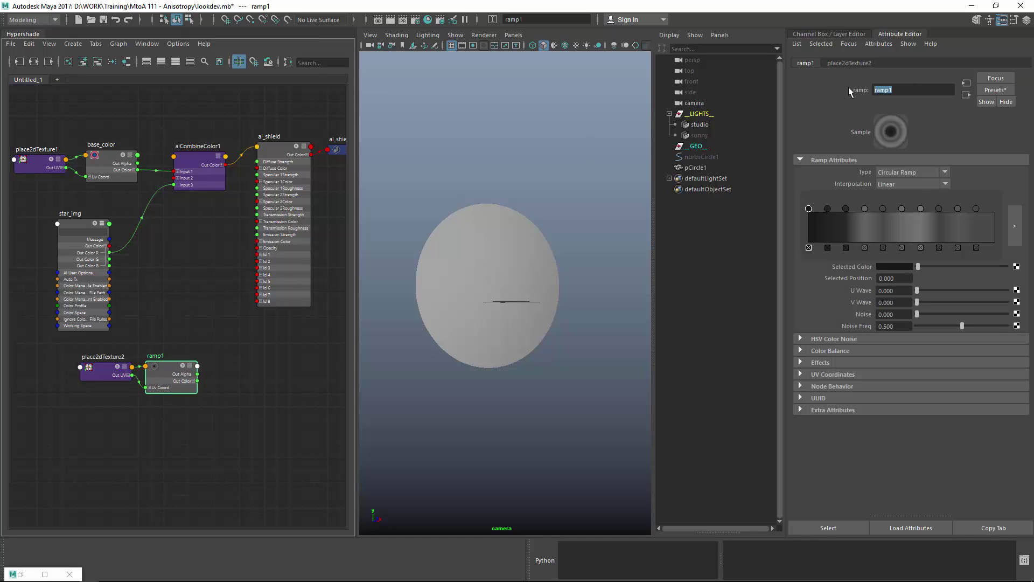
text(bump_ramp)
key(Return)
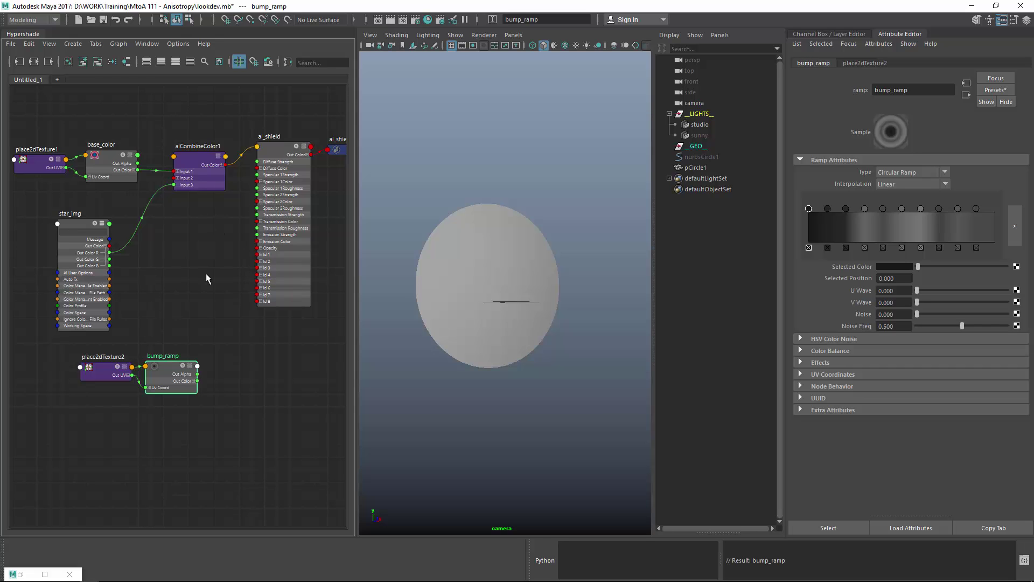
- Connect bump_ramp's Out Color to al_shield's Diffuse Color and set the shader's Specular 2 strength to 0
scroll(242, 243, up, 4)
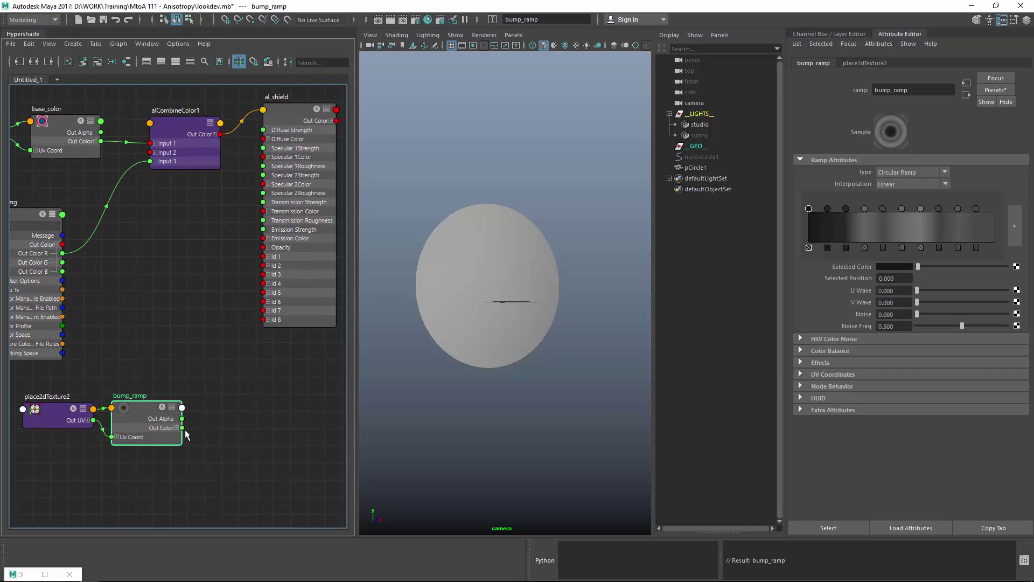
drag(182, 428, 264, 139)
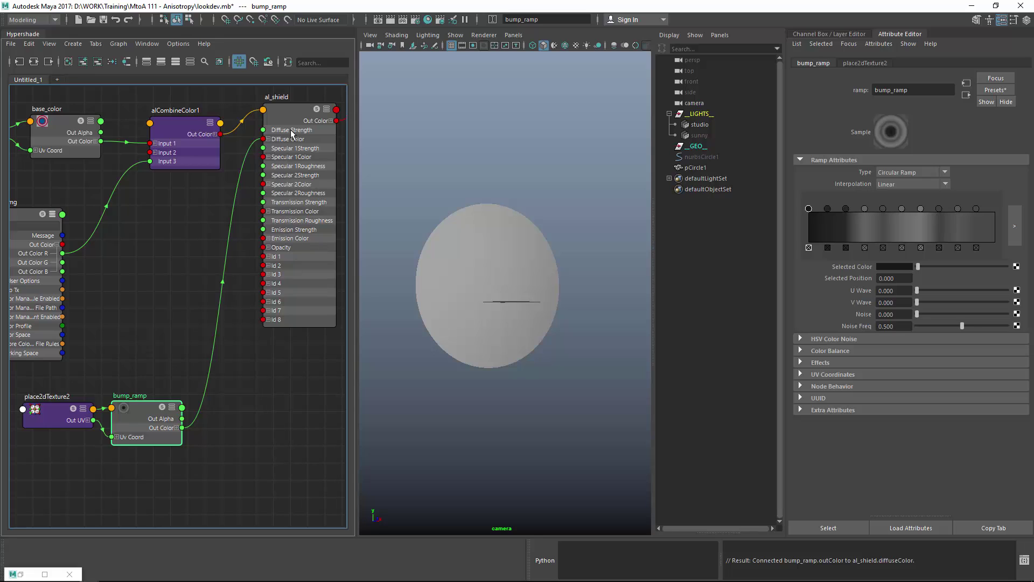
click(293, 109)
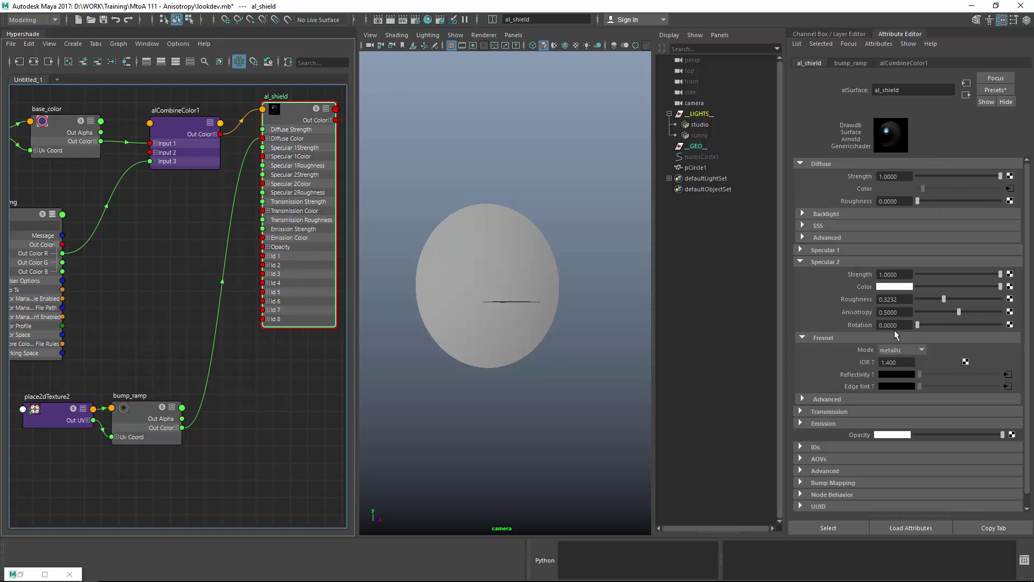
drag(929, 274, 819, 283)
- Open the Arnold RenderView and orbit the camera to face the shield disc head-on
key(space)
click(769, 169)
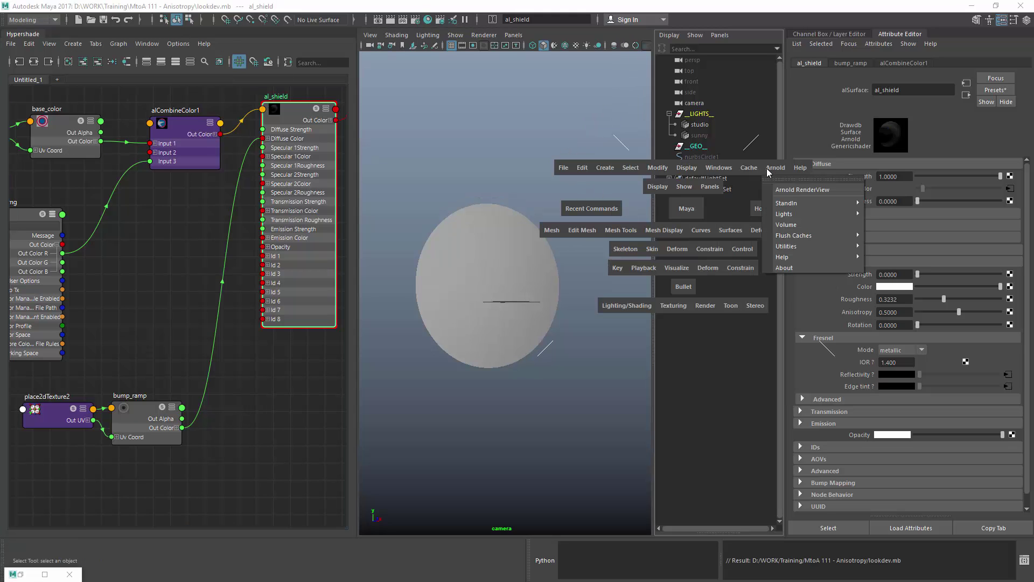
click(802, 190)
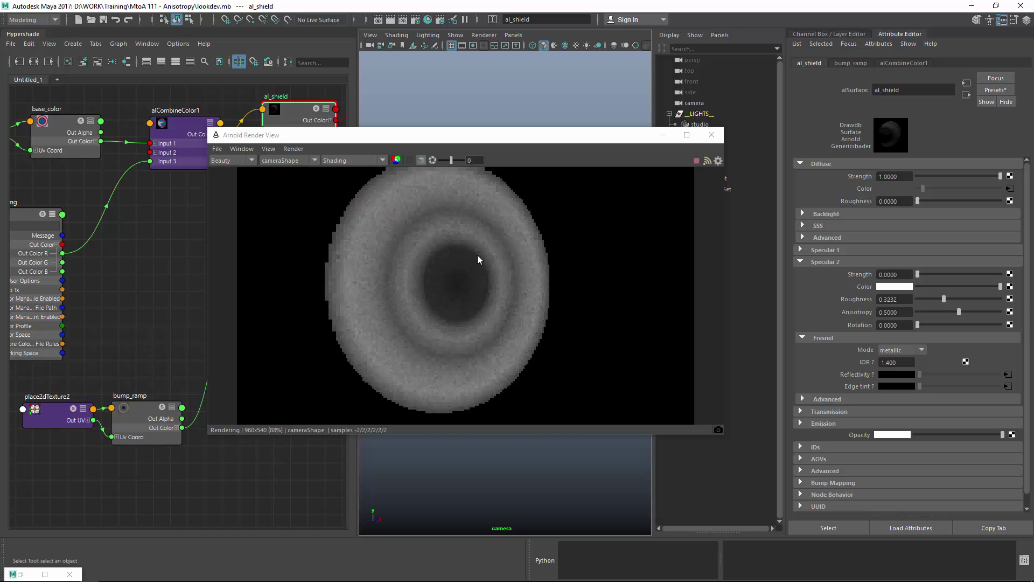
alt+drag(496, 460, 450, 459)
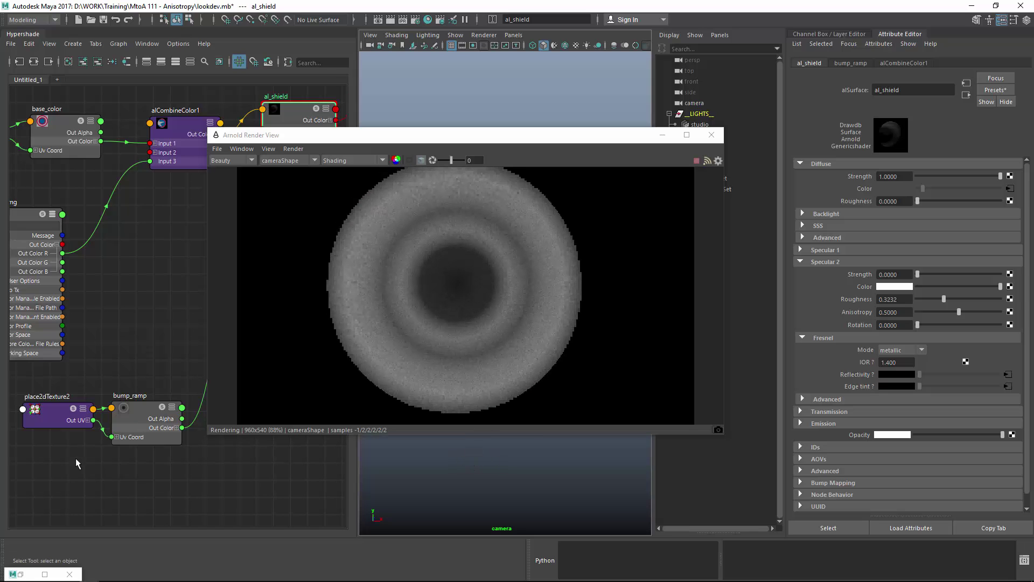
- Reopen the Script Editor, shrink the command line area to a single row, and move the editor partly clear of the render
click(1024, 560)
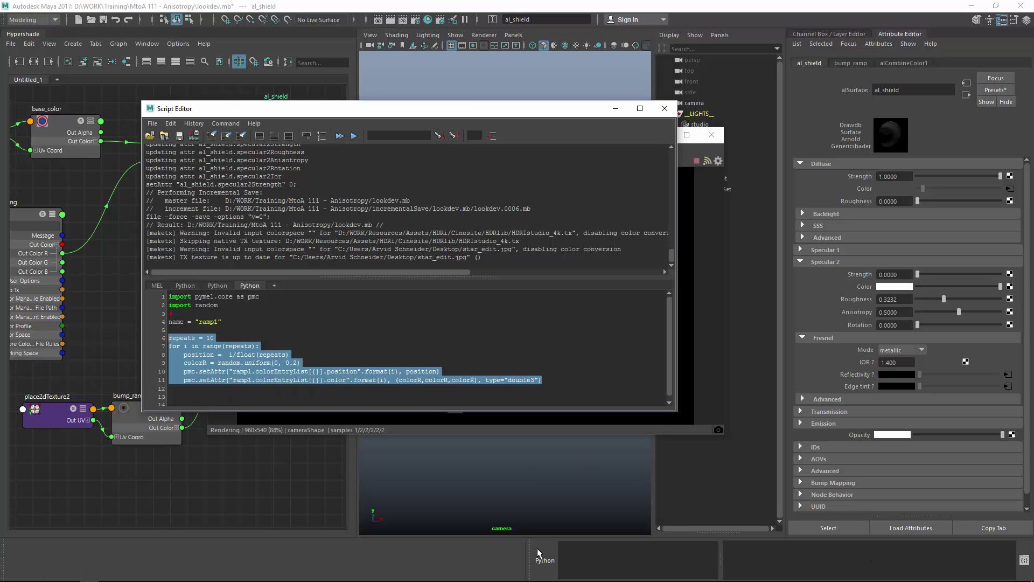
click(538, 542)
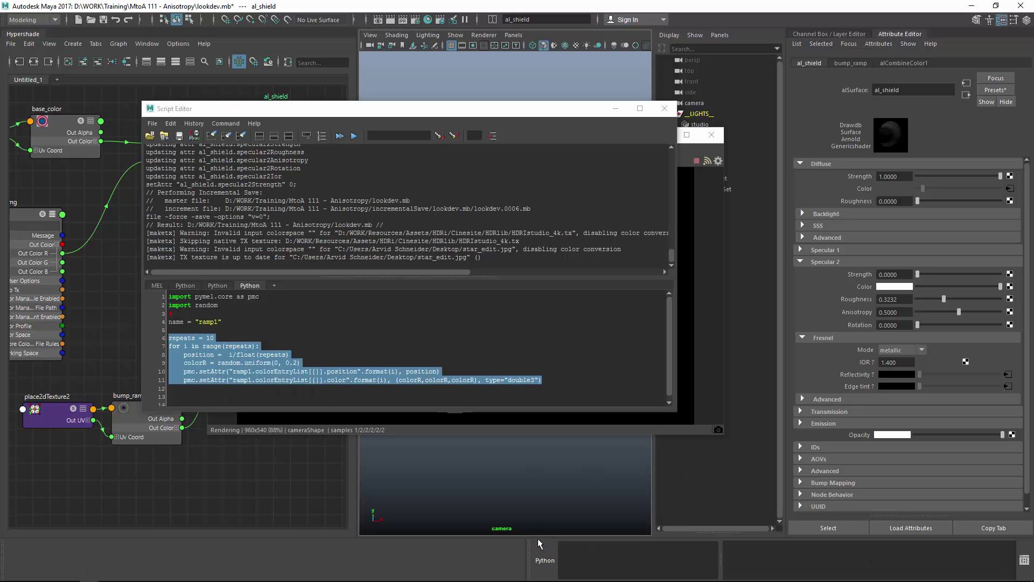
drag(538, 538, 538, 579)
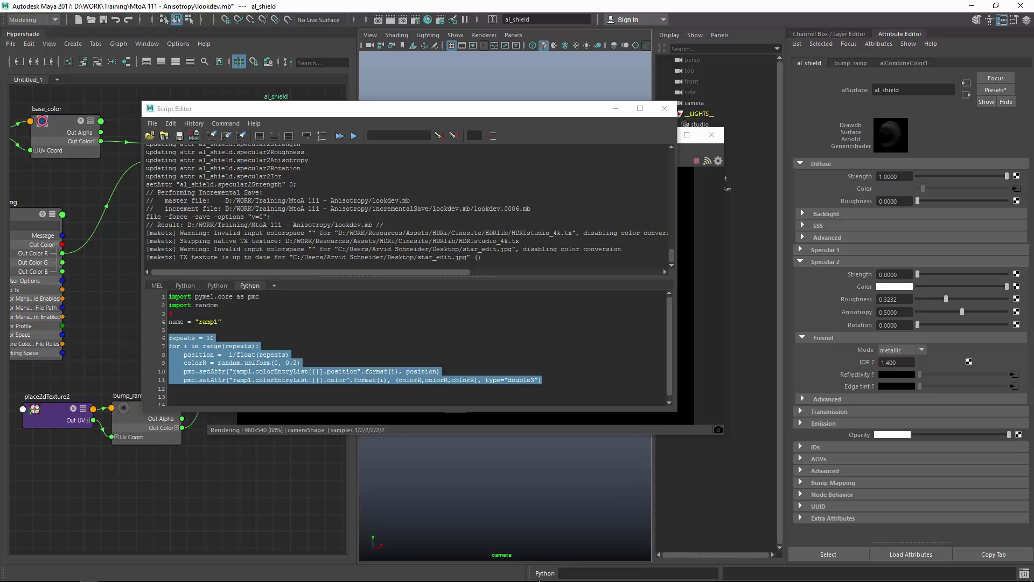
drag(469, 108, 684, 94)
click(482, 291)
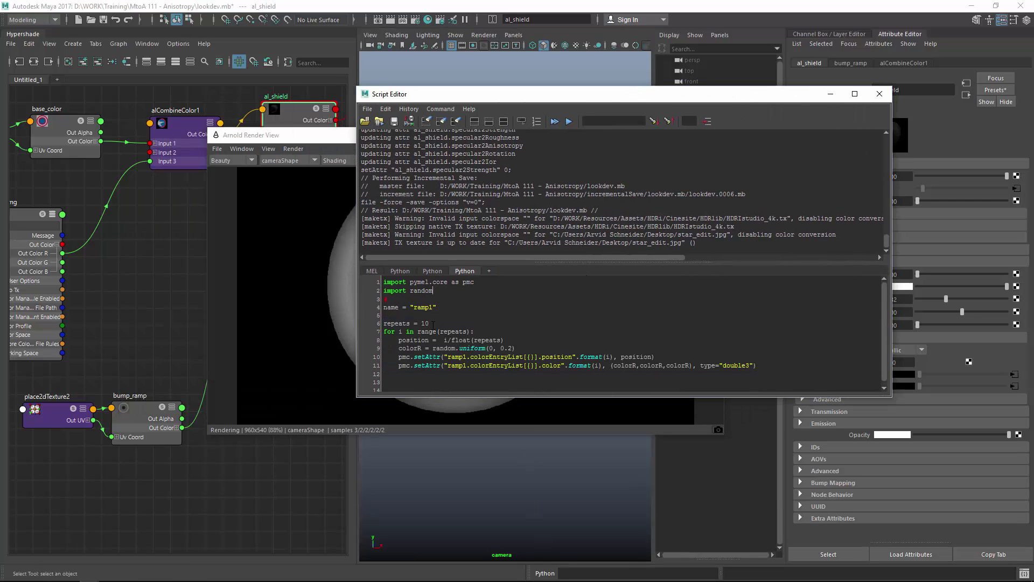
alt+drag(605, 321, 582, 380)
alt+drag(343, 348, 409, 328)
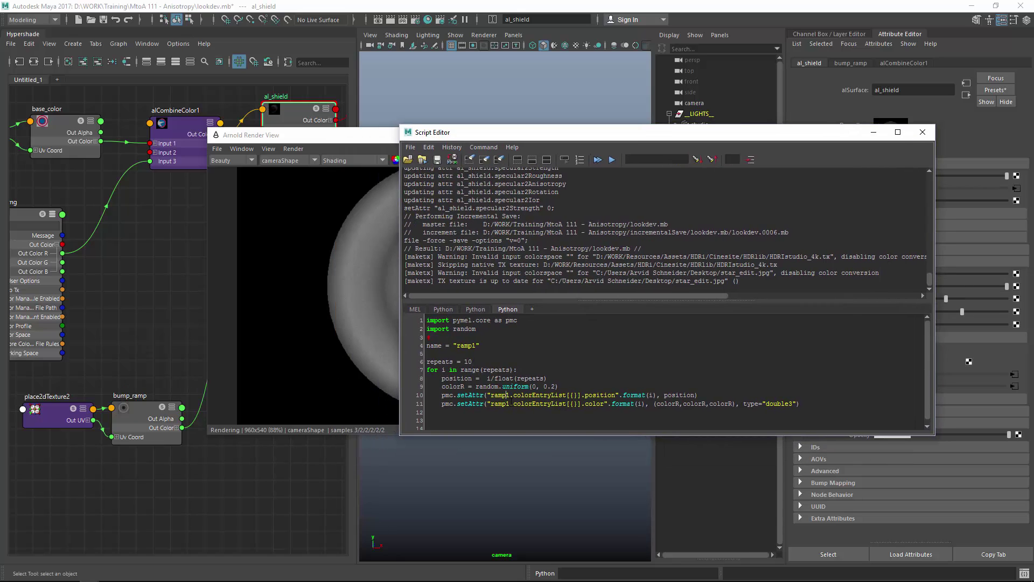
- Change the node name from ramp1 to bump_ramp in both the position and color setAttr lines
key(BackSpace)
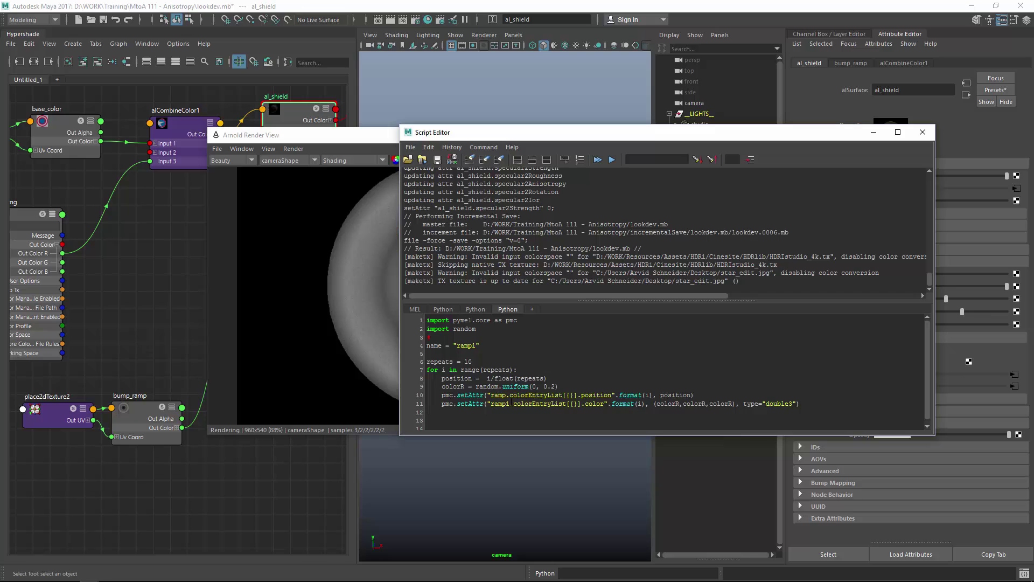
text(bump_)
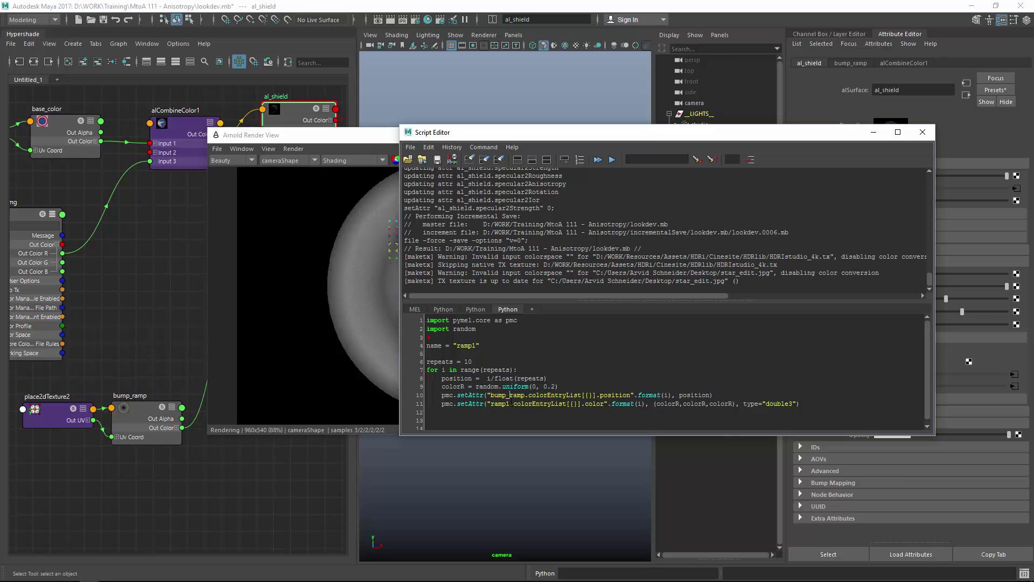
key(shift+Left)
key(shift+Left)
key(shift+Left)
key(shift+Left)
double_click(496, 407)
click(507, 407)
key(Delete)
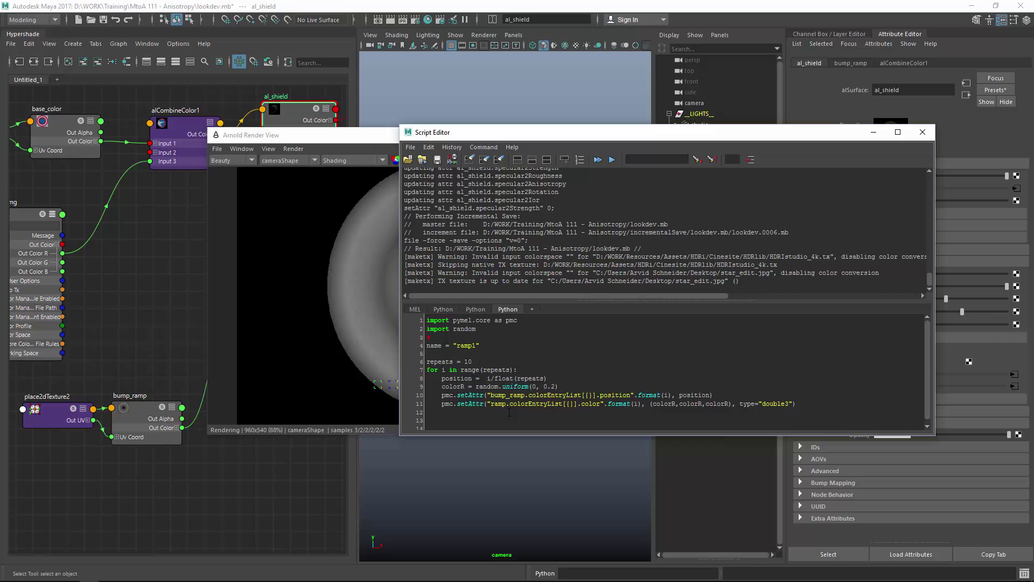
text(bump_)
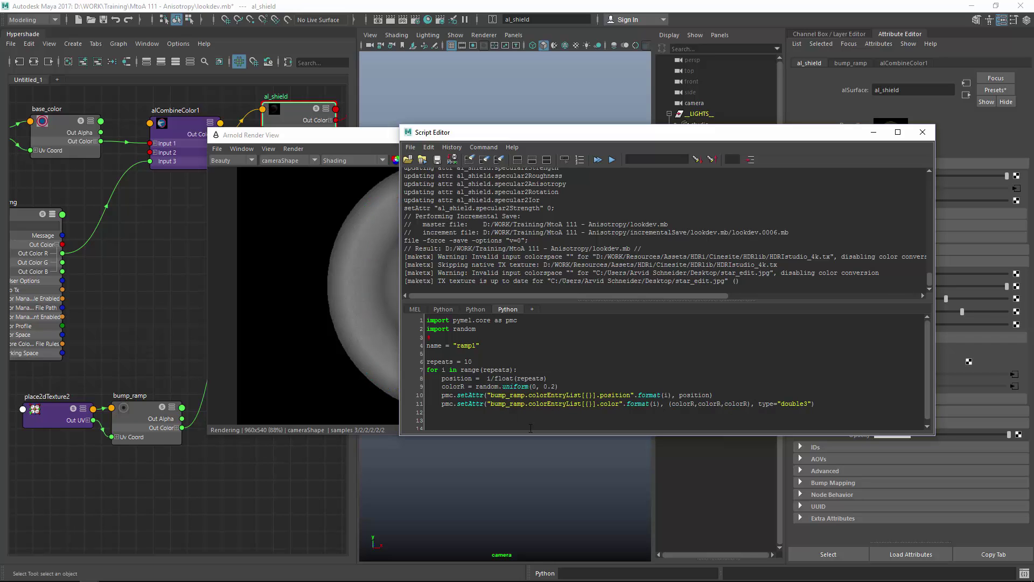
- Set repeats to 100, move the Script Editor further off the render, and run the loop
double_click(466, 361)
text(100)
drag(822, 403, 427, 361)
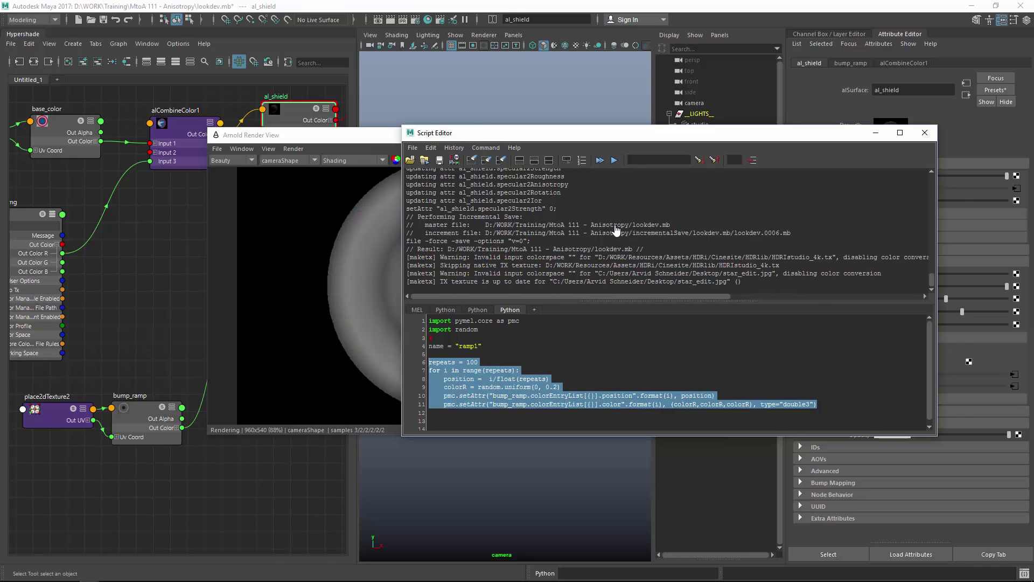
drag(617, 133, 732, 126)
click(729, 153)
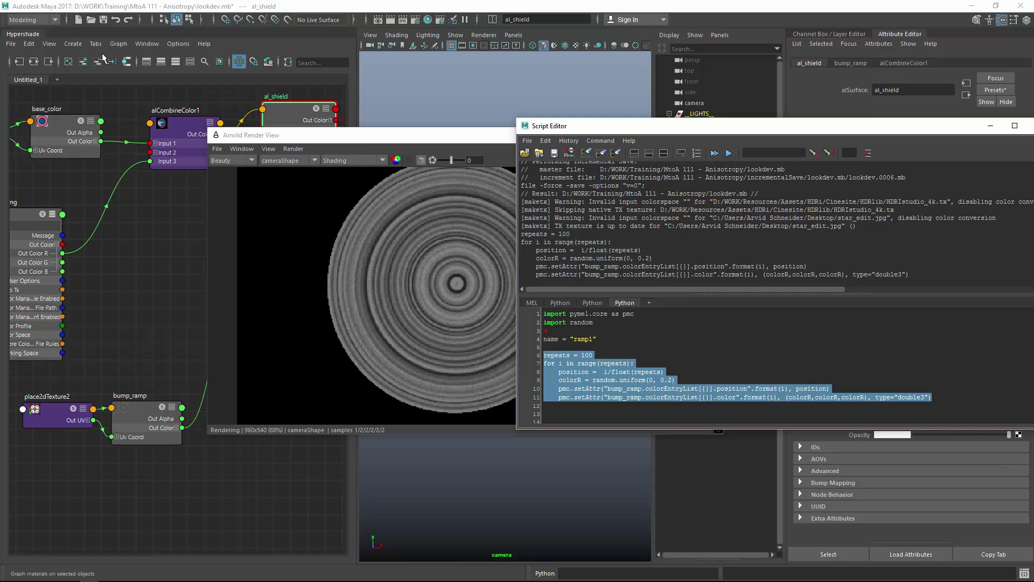
- Save the scene and bring the camera in close to inspect the rendered ring pattern
key(ctrl+s)
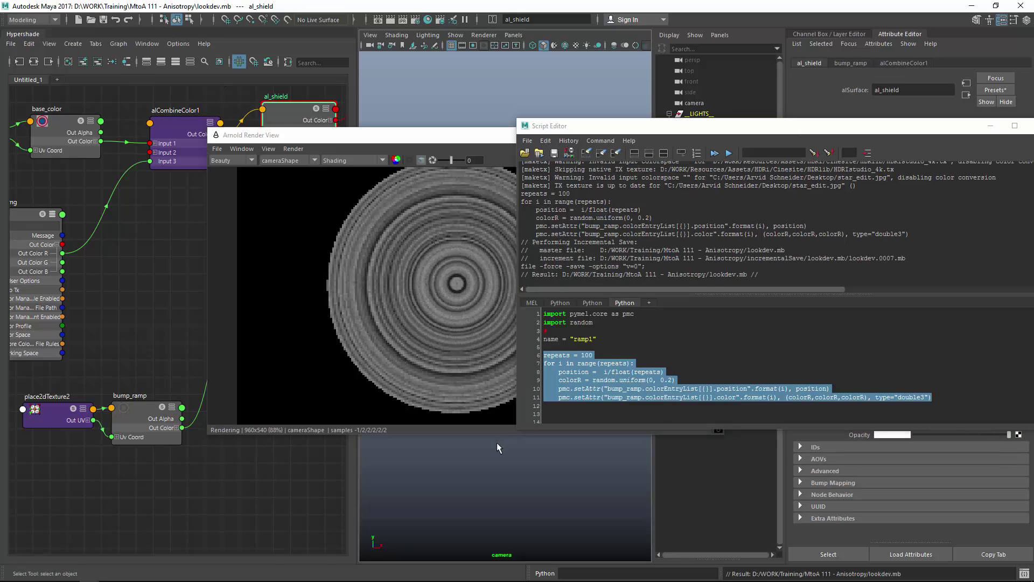
alt+drag(505, 457, 491, 467)
alt+right_drag(492, 466, 582, 483)
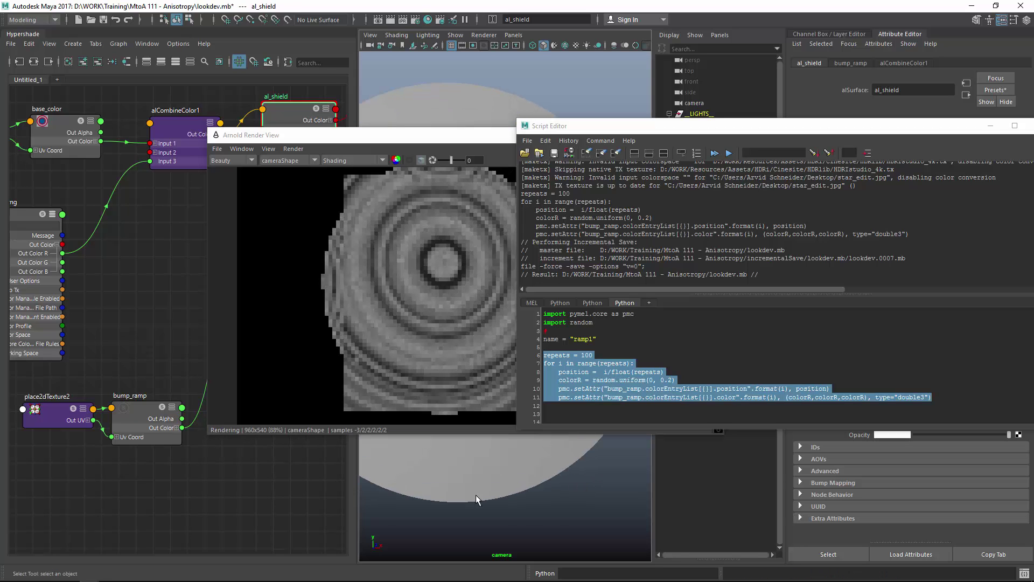
alt+right_drag(476, 495, 496, 510)
alt+drag(495, 510, 520, 508)
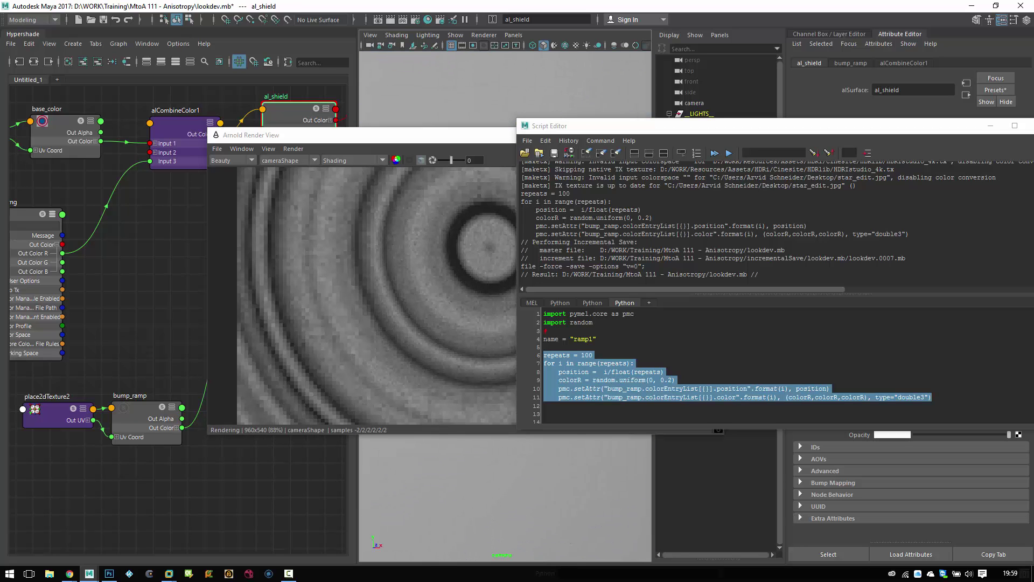
- Switch to Chrome, close the anisotropic map search, and view the Captain America shield reference image before returning to Maya
click(73, 541)
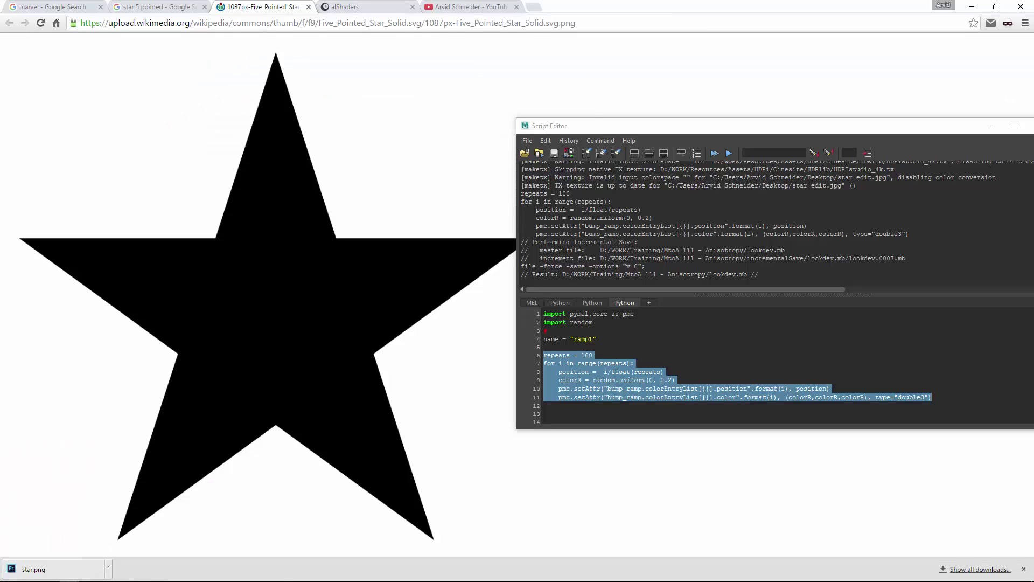
click(89, 573)
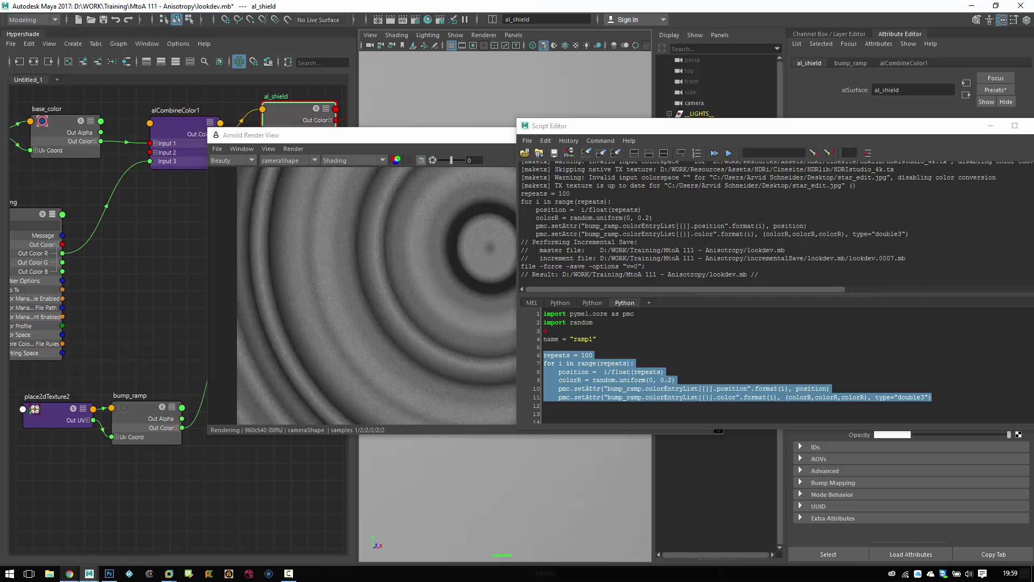
mouse_move(69, 574)
click(174, 530)
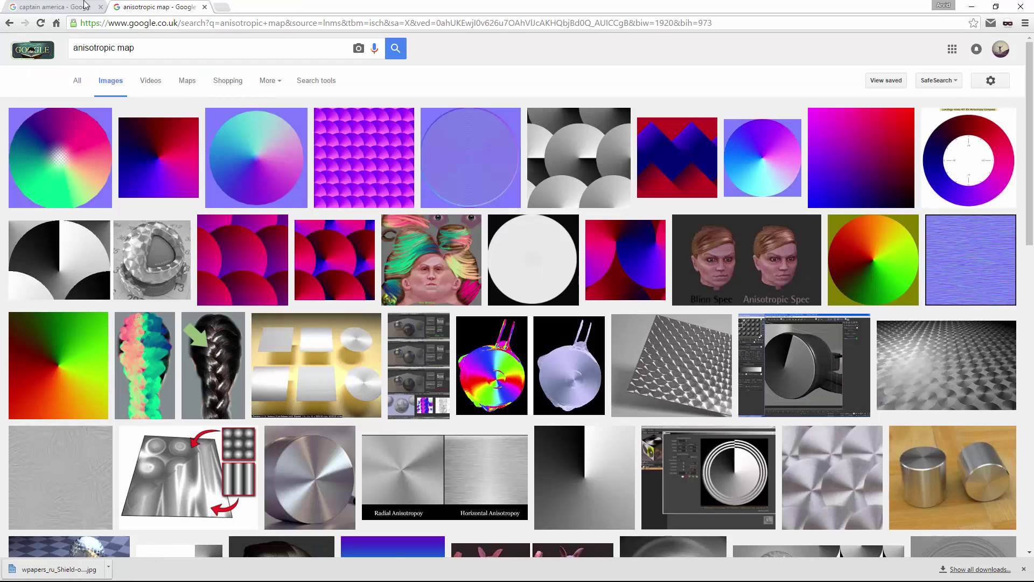
click(204, 7)
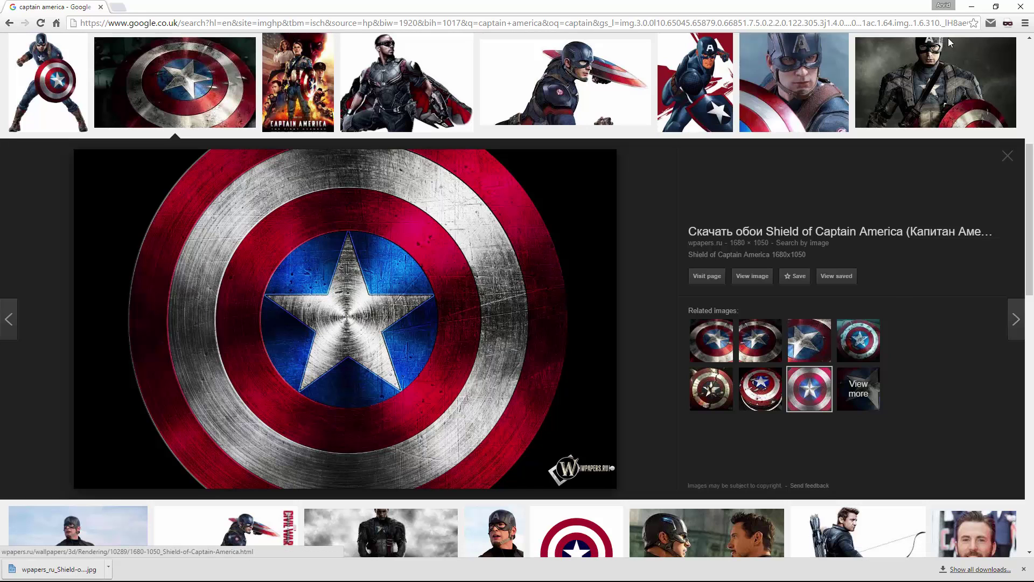
click(972, 6)
- Close the Arnold Render View, set repeats to 2500 and the random colour's upper limit to 0.4 in the script, and run the loop
click(642, 359)
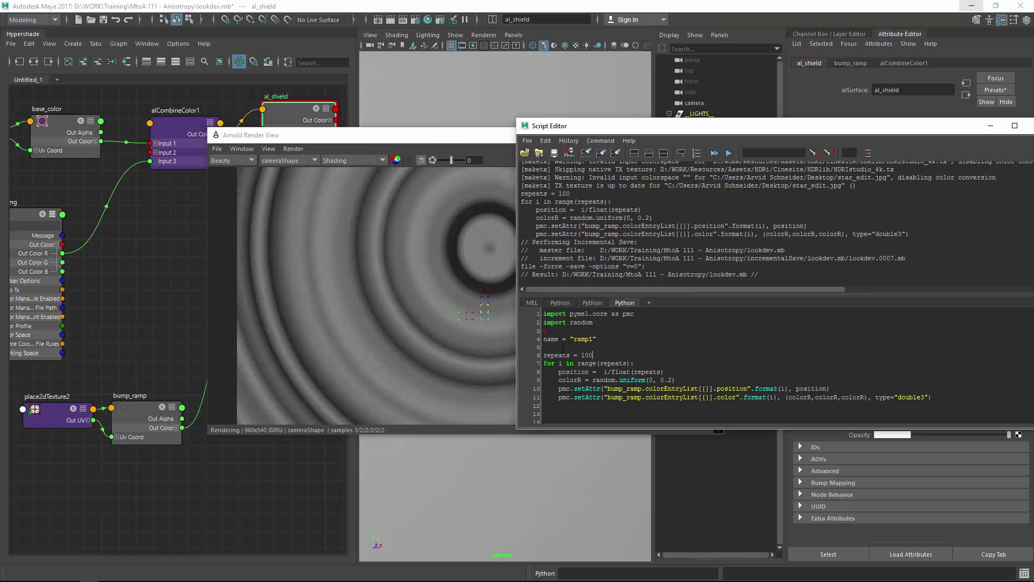
drag(579, 356, 604, 358)
drag(479, 139, 391, 146)
drag(513, 146, 303, 185)
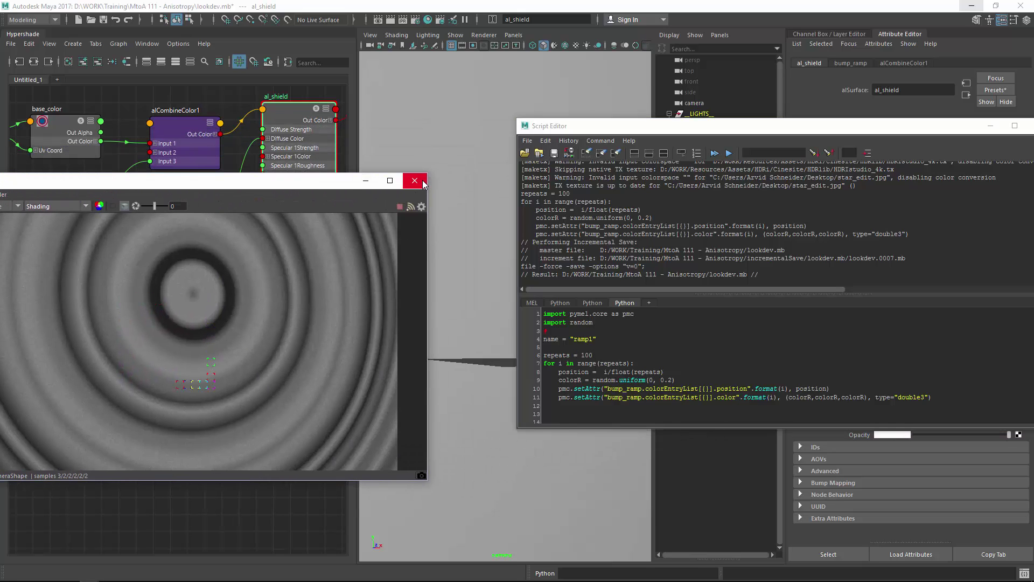
click(415, 181)
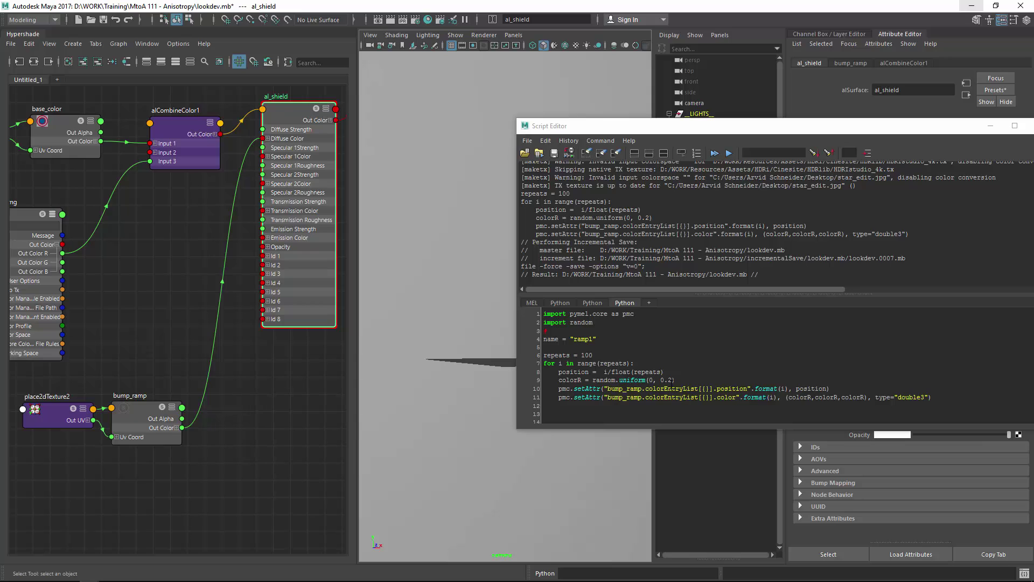
click(669, 380)
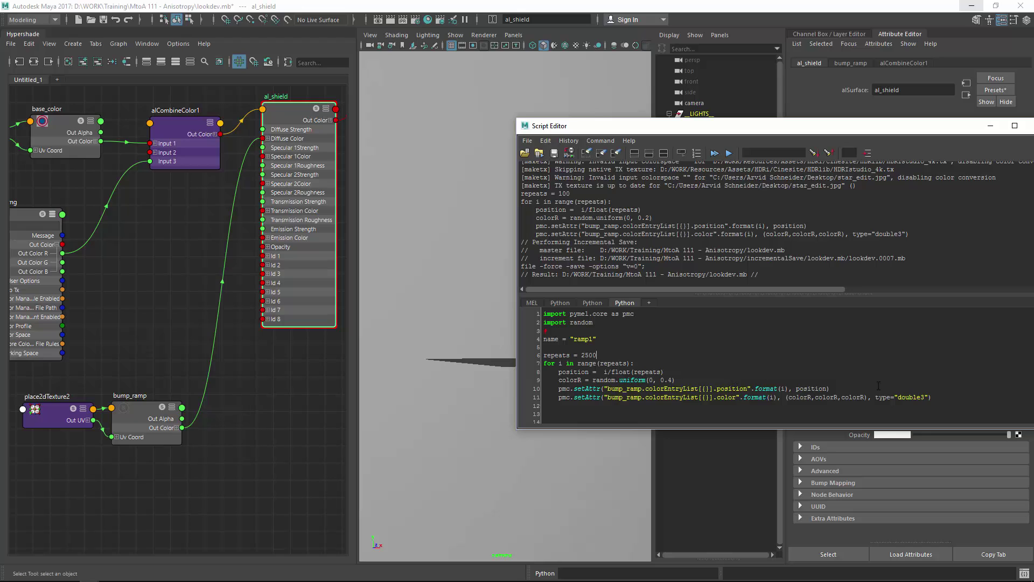
drag(944, 398, 543, 355)
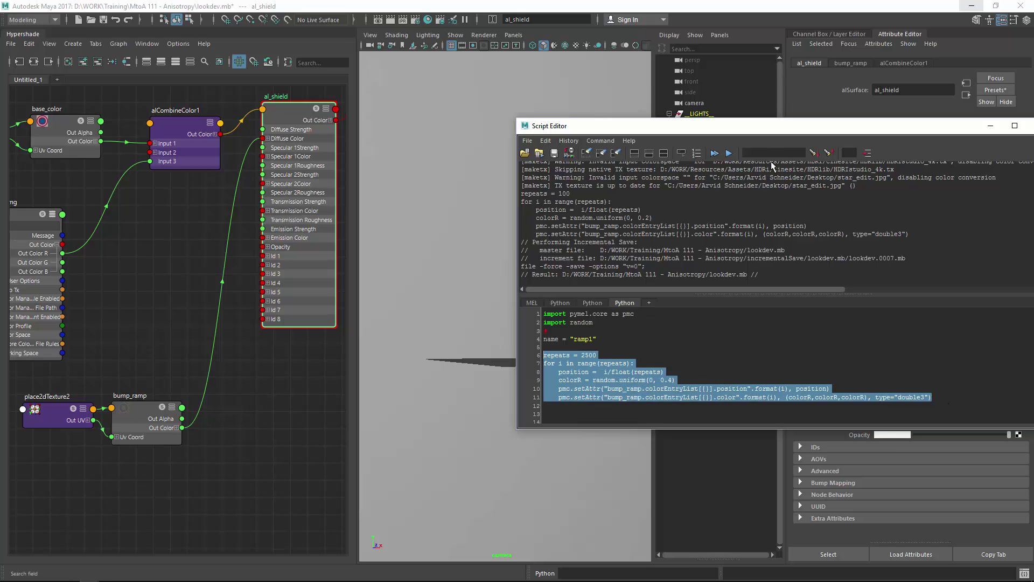
click(729, 154)
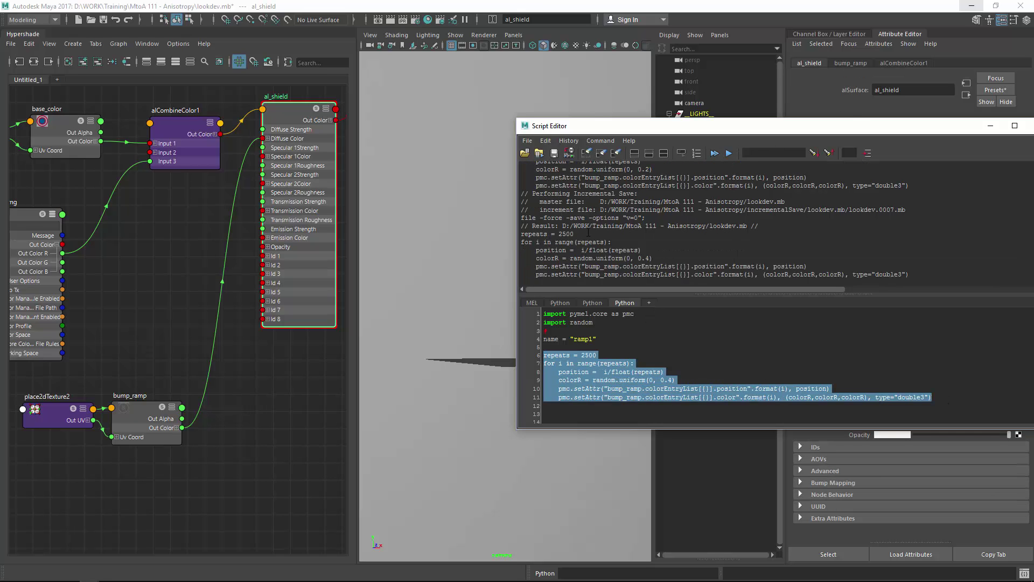
- Move the Script Editor clear, select bump_ramp to check its regenerated entries, and save the scene
drag(808, 132, 551, 275)
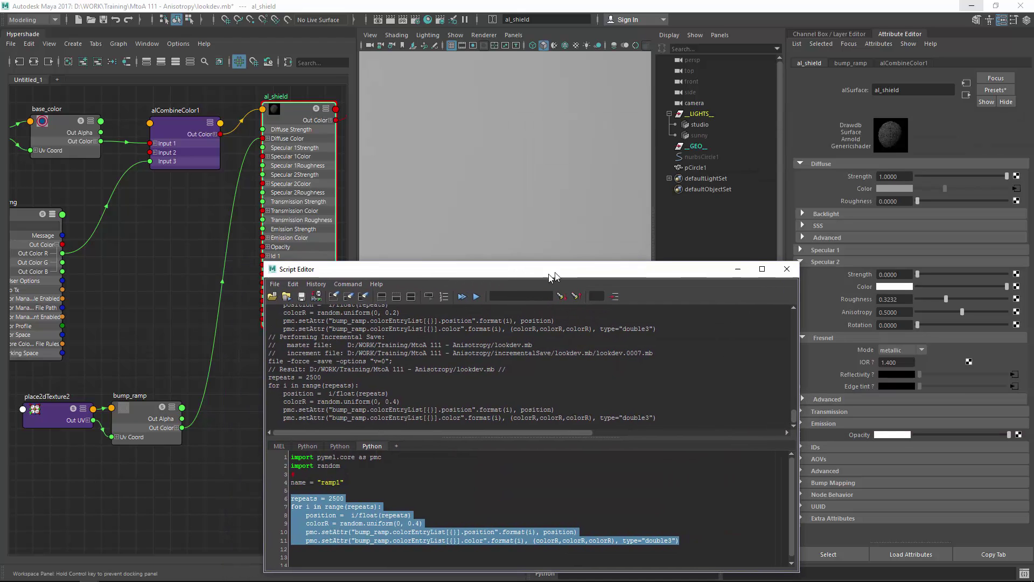
click(127, 360)
click(135, 412)
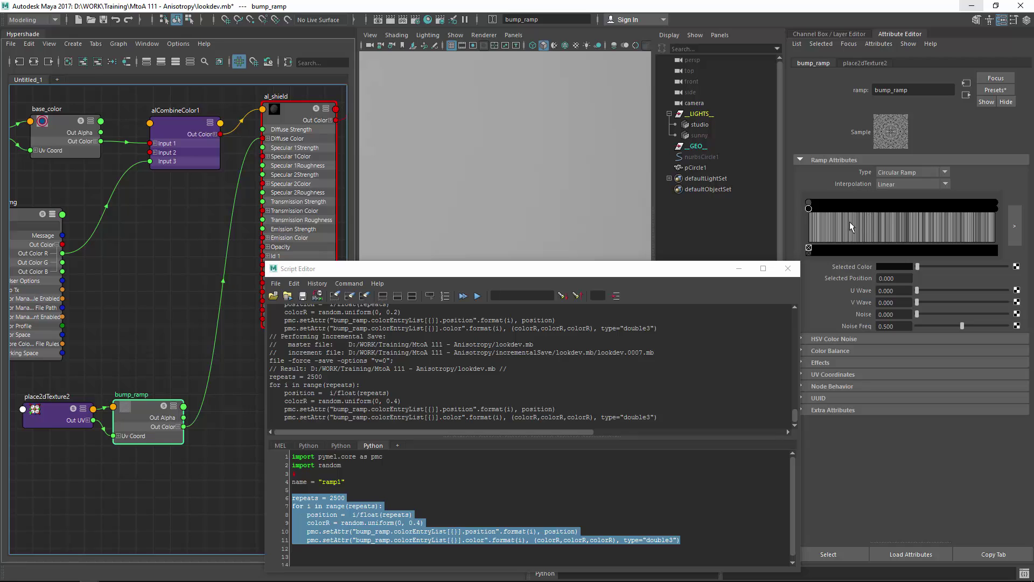
drag(488, 277, 662, 180)
key(ctrl+s)
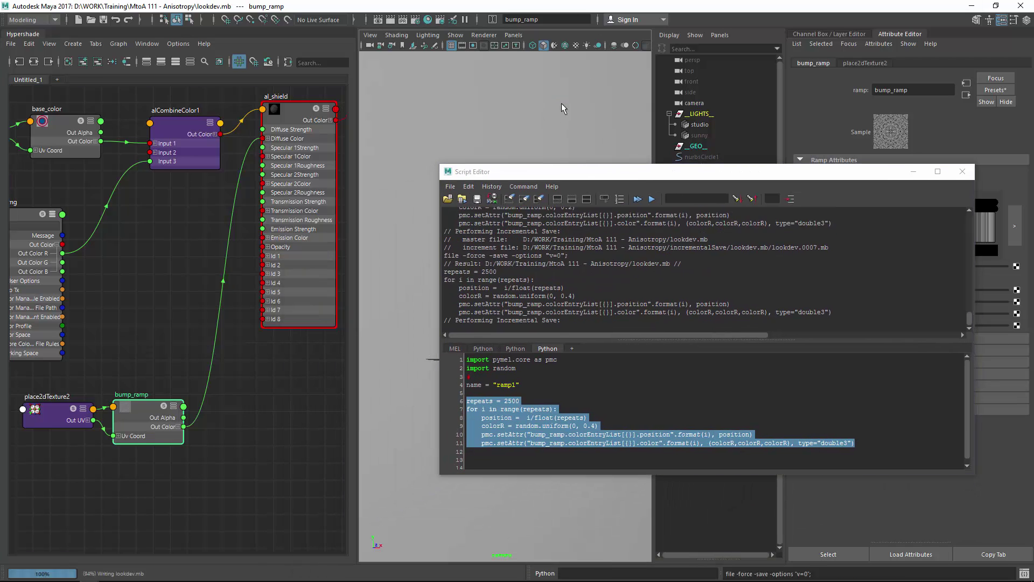
- Start a new Arnold render, minimize the Script Editor, and draw a render region over the centre of the rings
key(space)
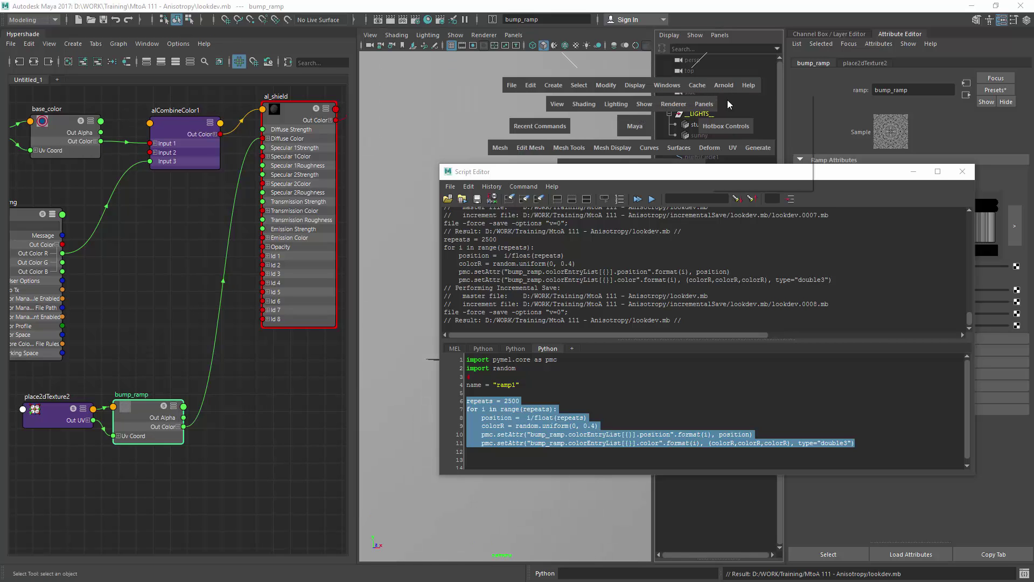
drag(725, 89, 751, 106)
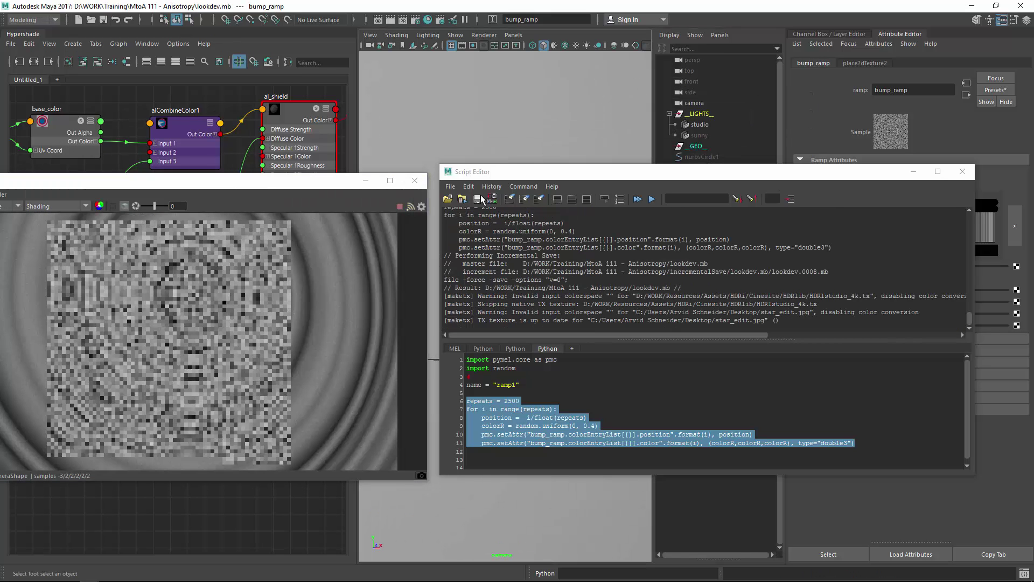
click(913, 171)
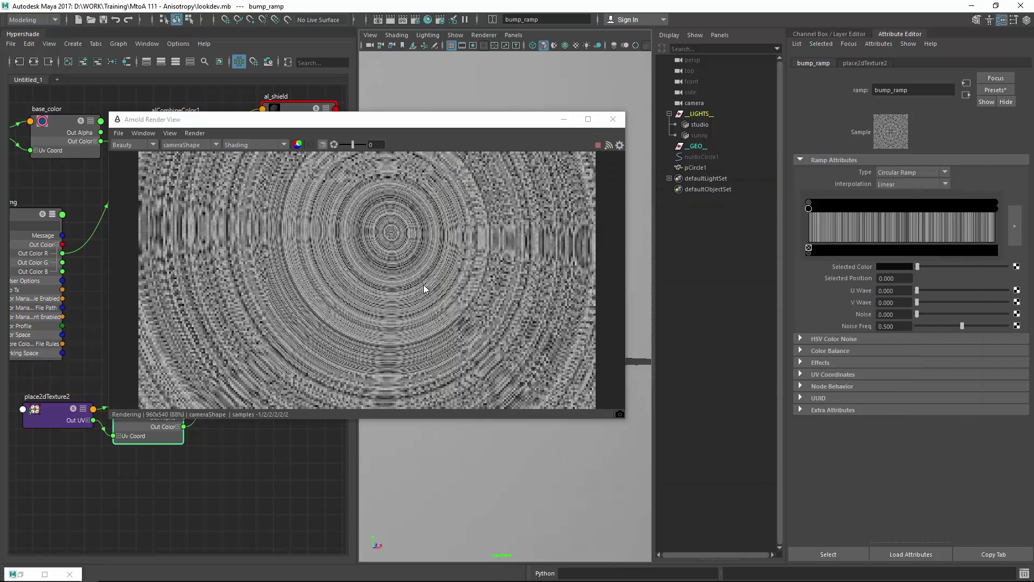
drag(303, 216, 451, 335)
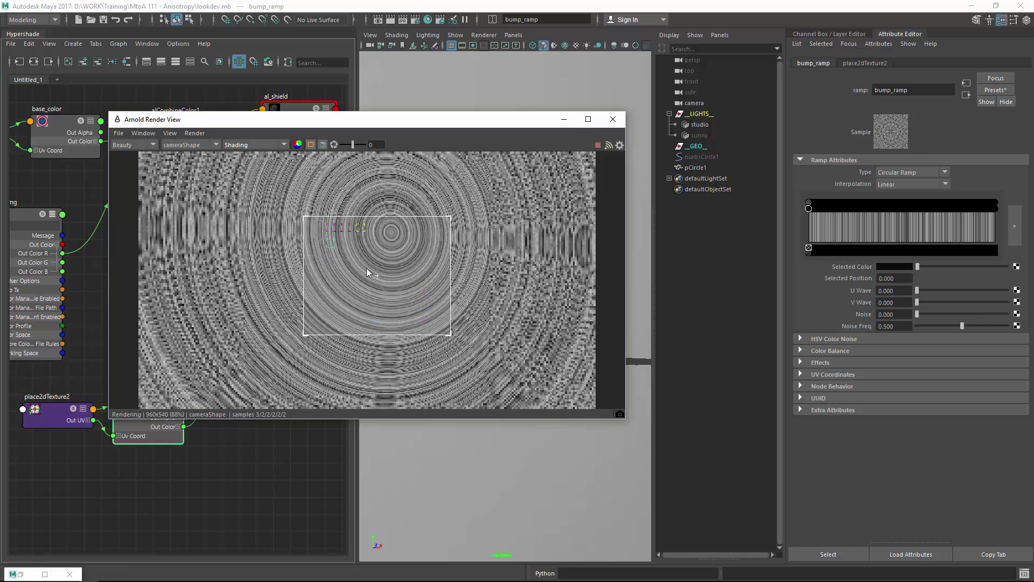
- Try a noise of about 0.15 on bump_ramp and reduce it to 0.020
drag(920, 314, 930, 313)
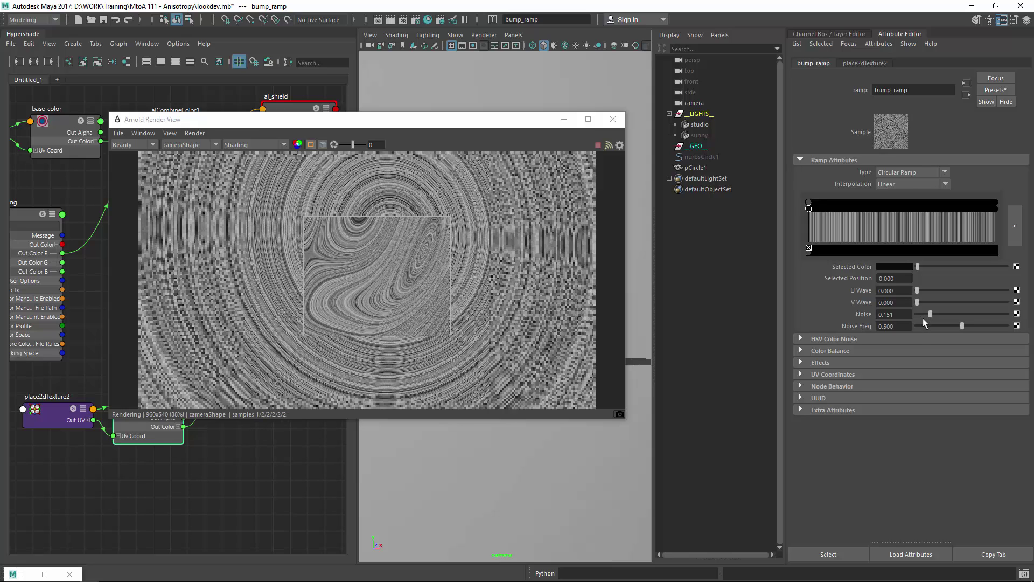
drag(894, 315, 884, 315)
text(020)
key(Return)
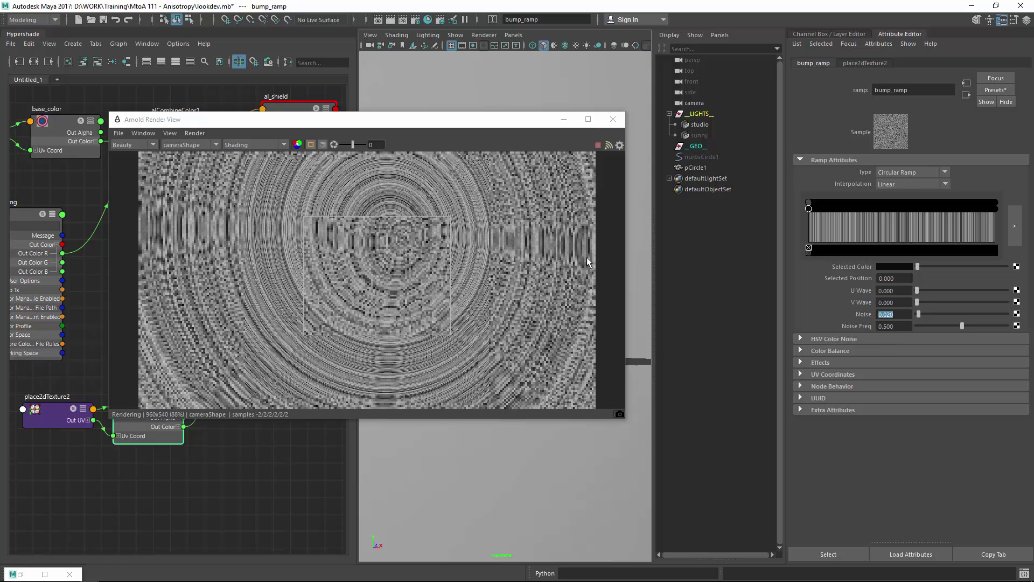
- Set a larger render region around the ring centre and try a noise frequency of 0.2 on bump_ramp
click(399, 258)
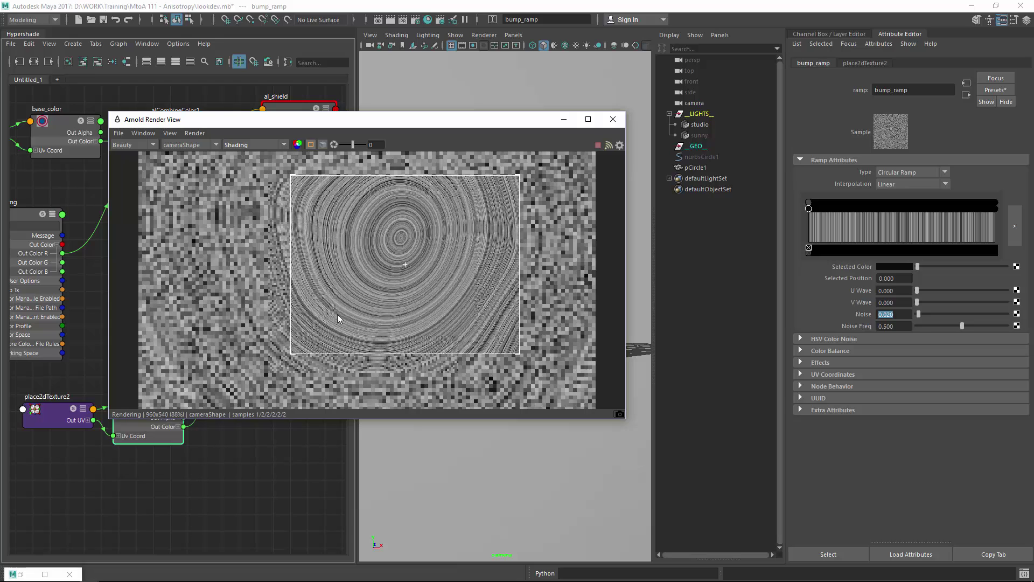
click(886, 327)
key(BackSpace)
text(2)
key(Return)
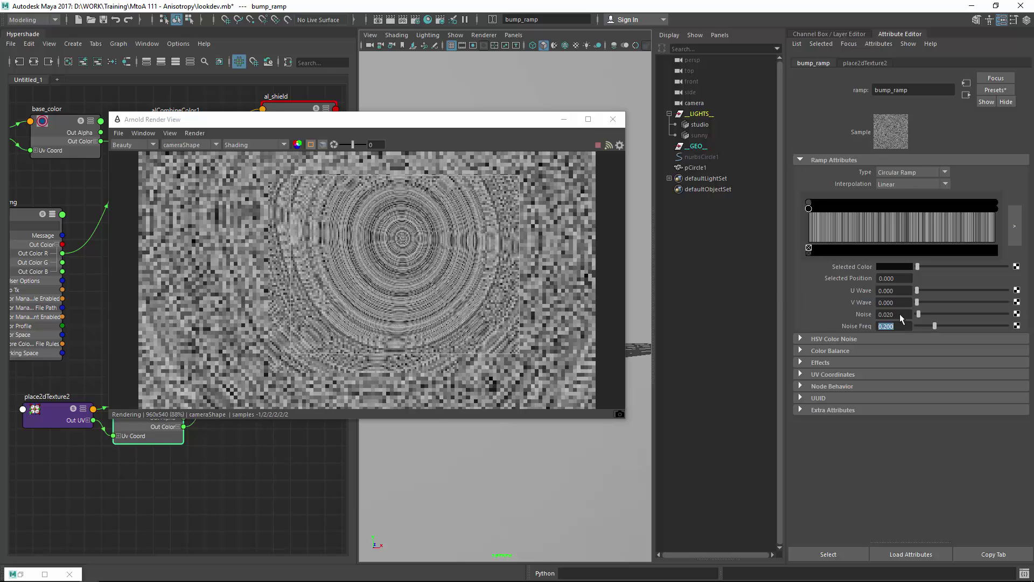
- Try higher noise frequencies on bump_ramp, first about 0.82 and finally 2
drag(935, 326, 990, 328)
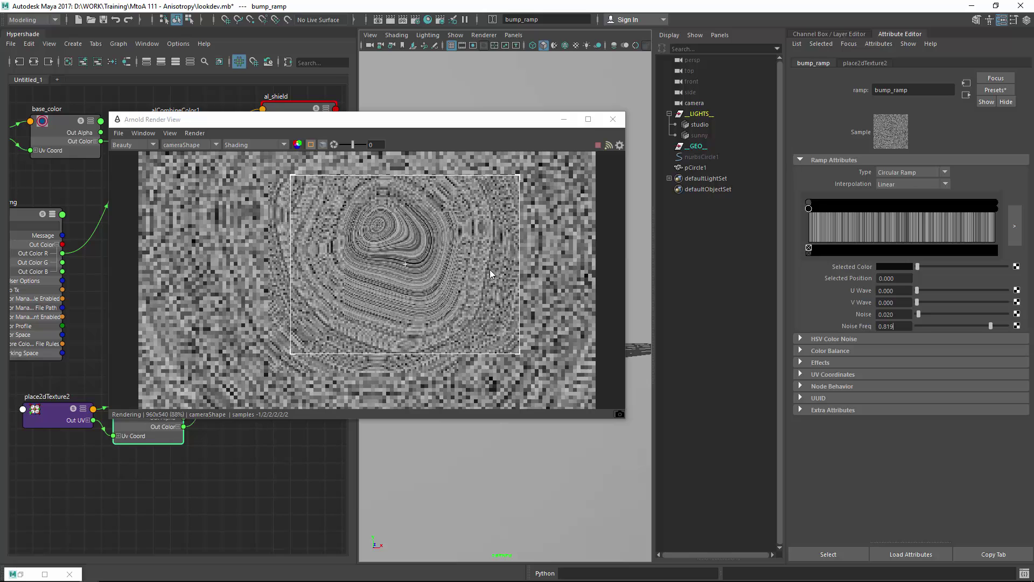
drag(897, 326, 852, 324)
text(2)
key(Return)
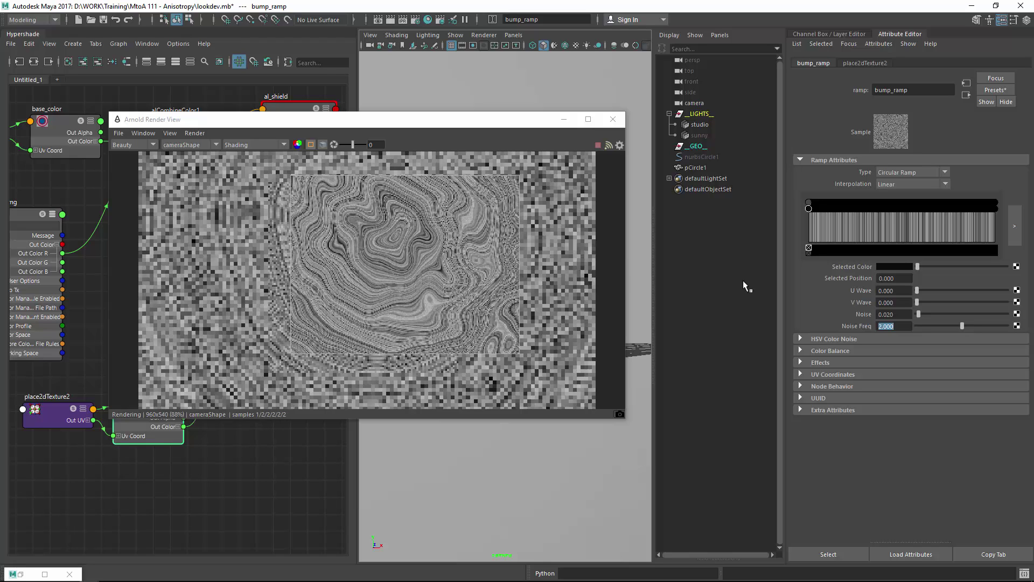
- Set bump_ramp's noise frequency to 5 and fine-tune its noise, comparing 0.002 and 0 before settling on 0.001
drag(889, 314, 905, 315)
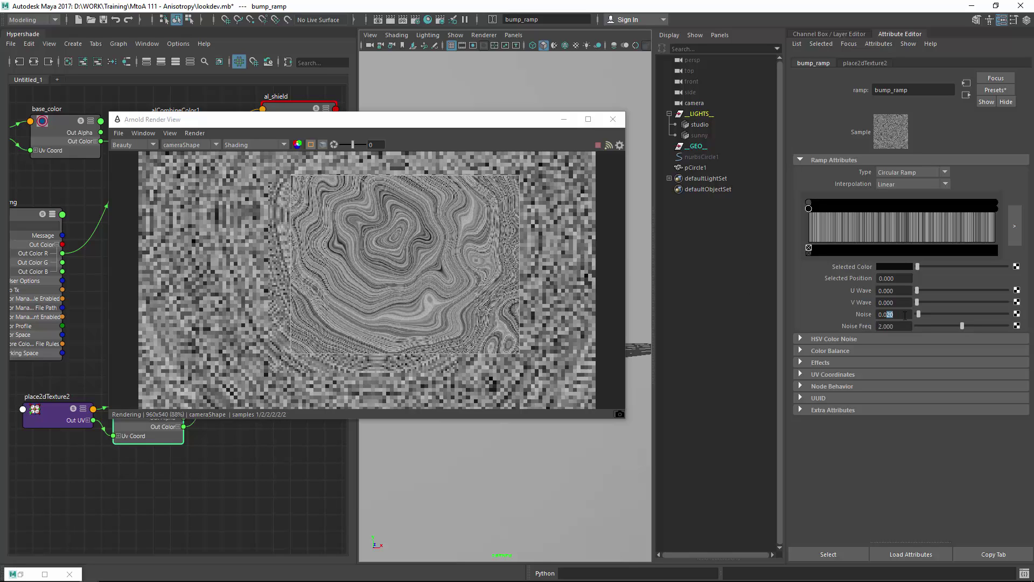
text(025)
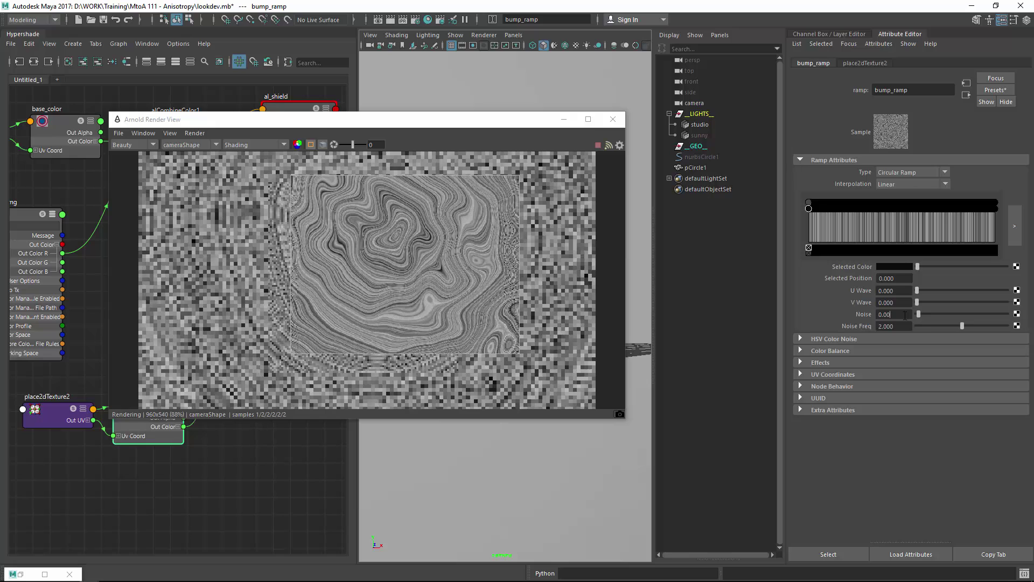
key(Return)
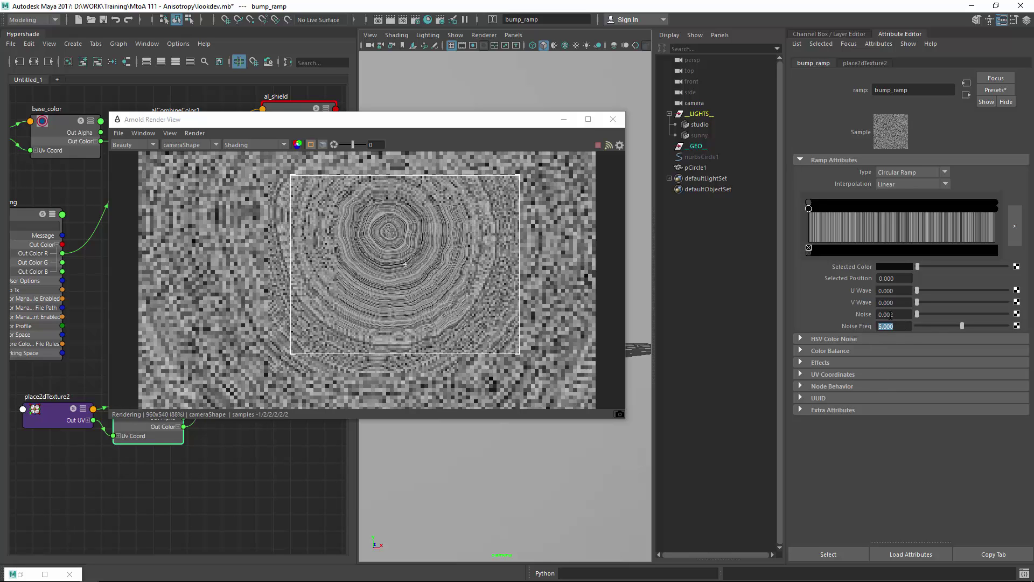
drag(904, 314, 891, 314)
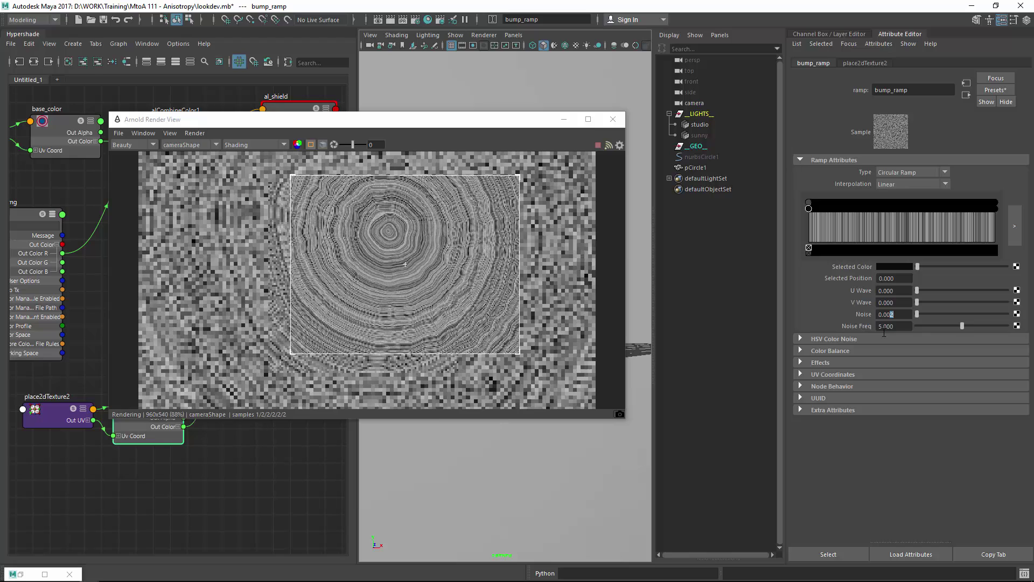
text(0)
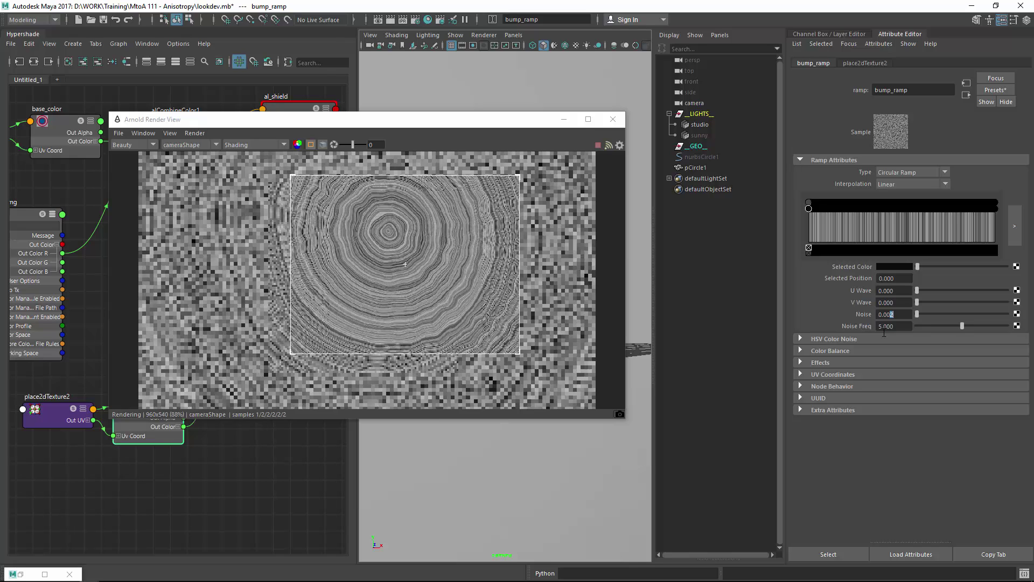
key(Return)
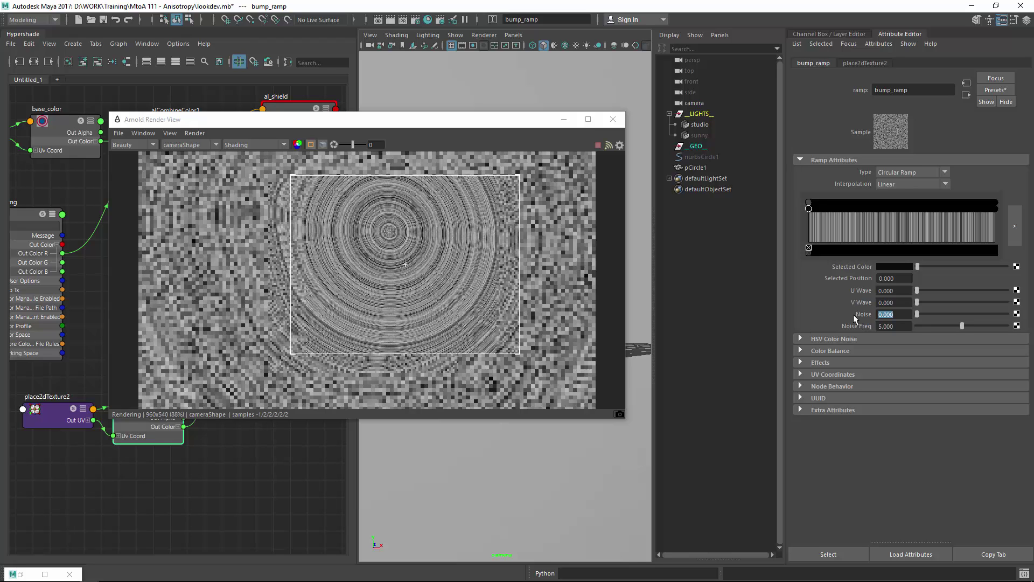
click(896, 315)
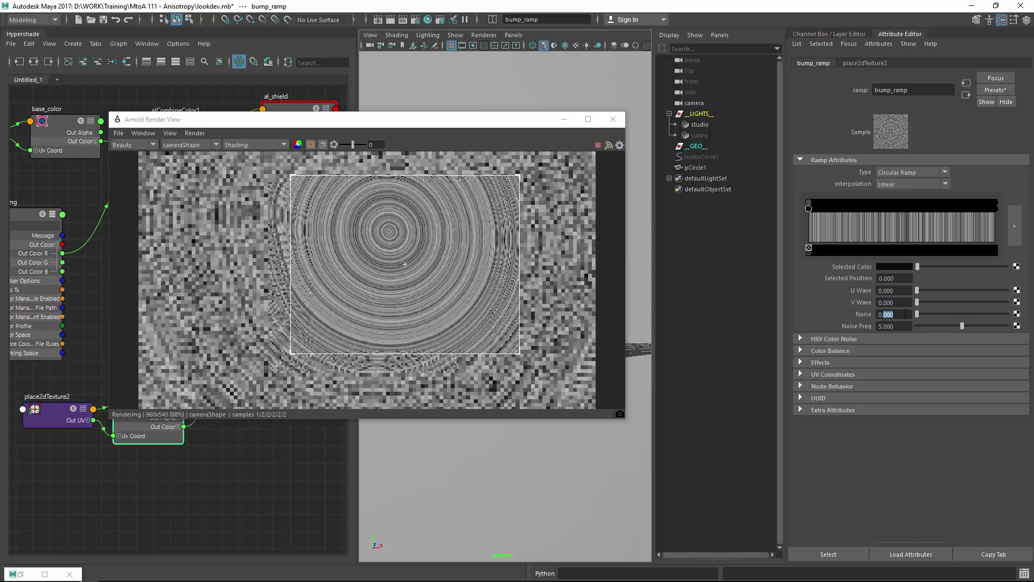
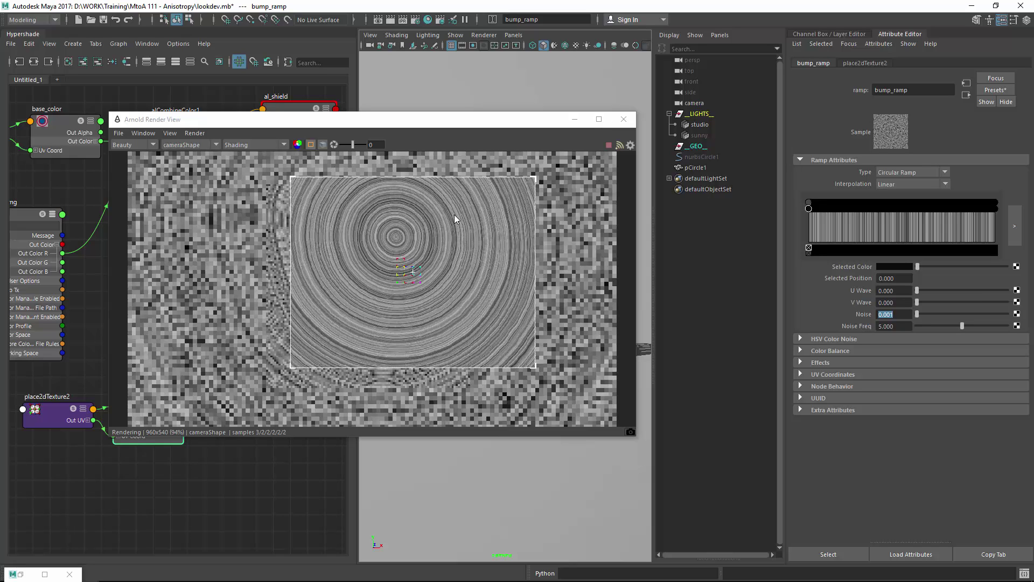
- Close the Arnold Render View and shift place2dTexture2 and bump_ramp away from al_shield in the Hypershade graph to make room
click(624, 120)
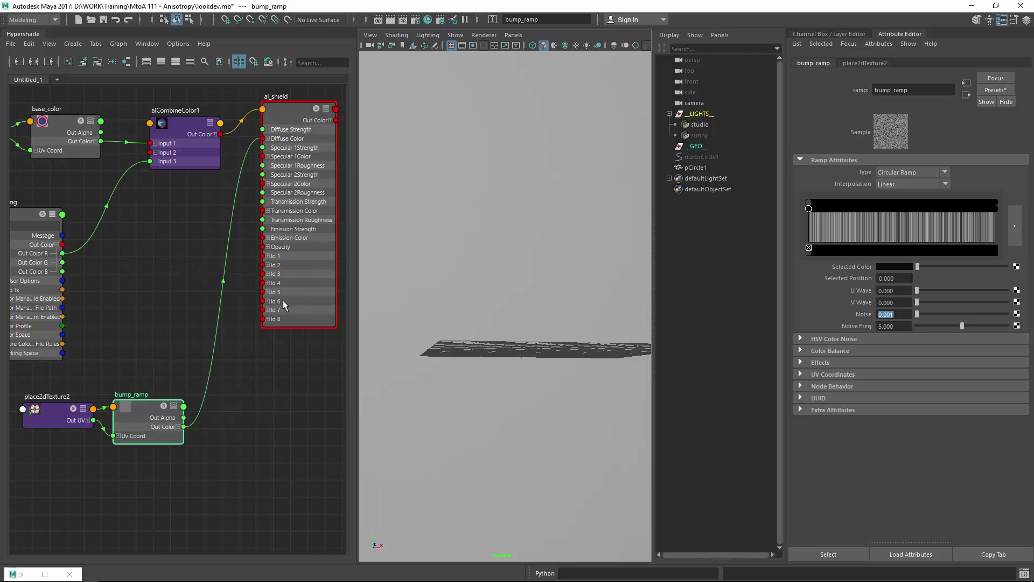
scroll(280, 379, down, 3)
alt+middle_drag(226, 384, 249, 401)
shift+click(150, 430)
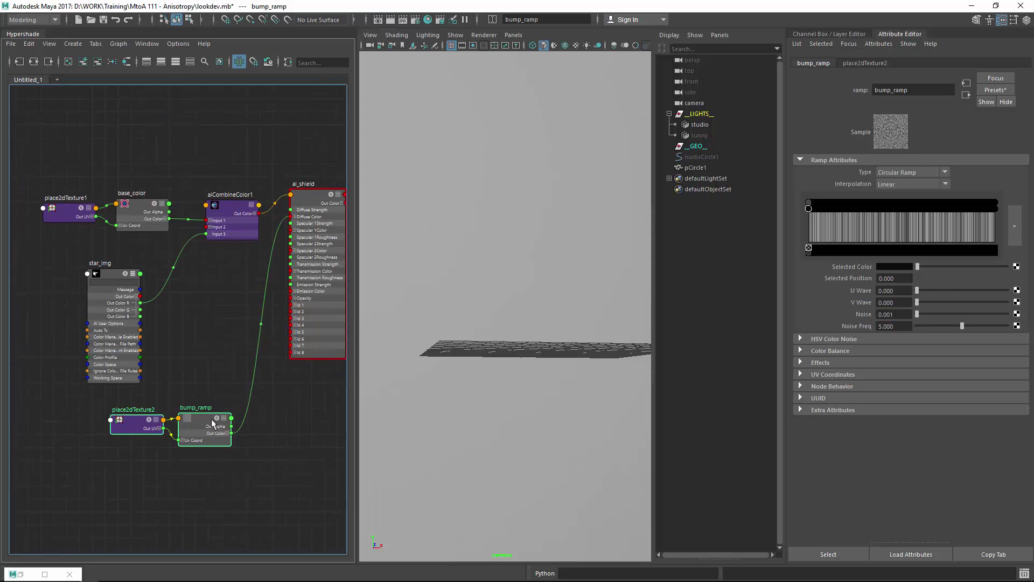
drag(211, 419, 181, 428)
- Create a bump2d node next to bump_ramp in the Hypershade graph
click(257, 424)
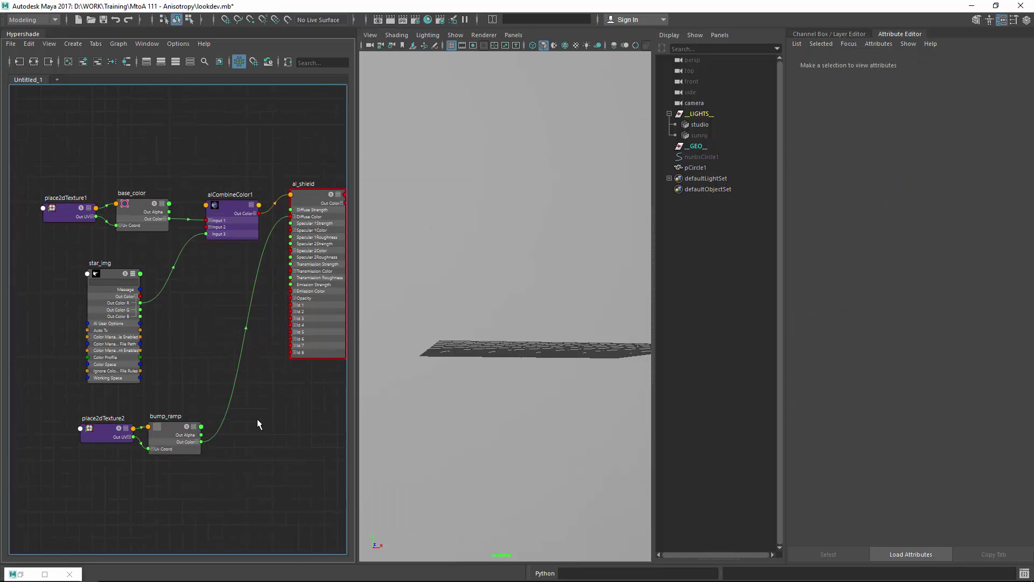
key(Tab)
text(bu)
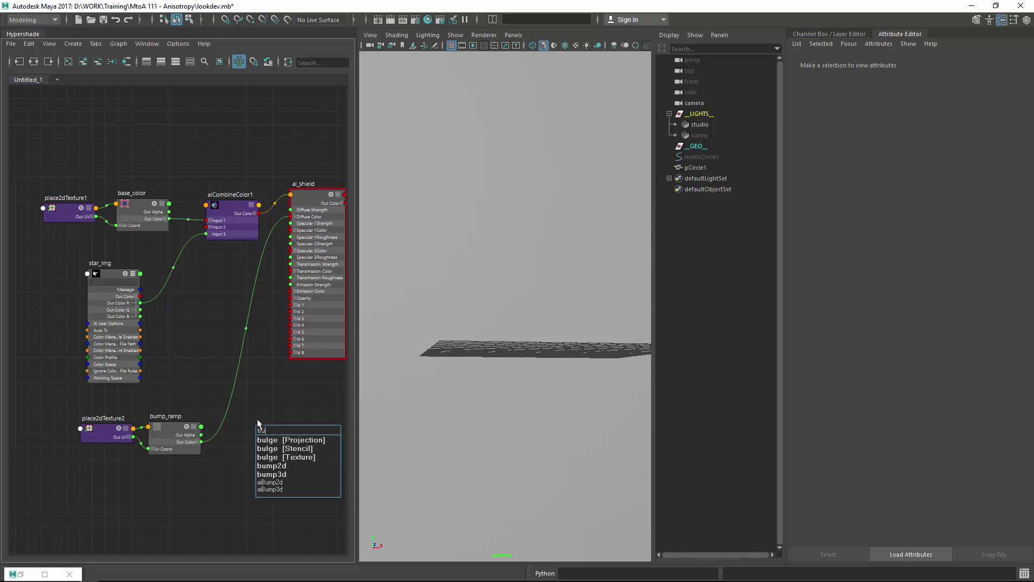
text(mp2d)
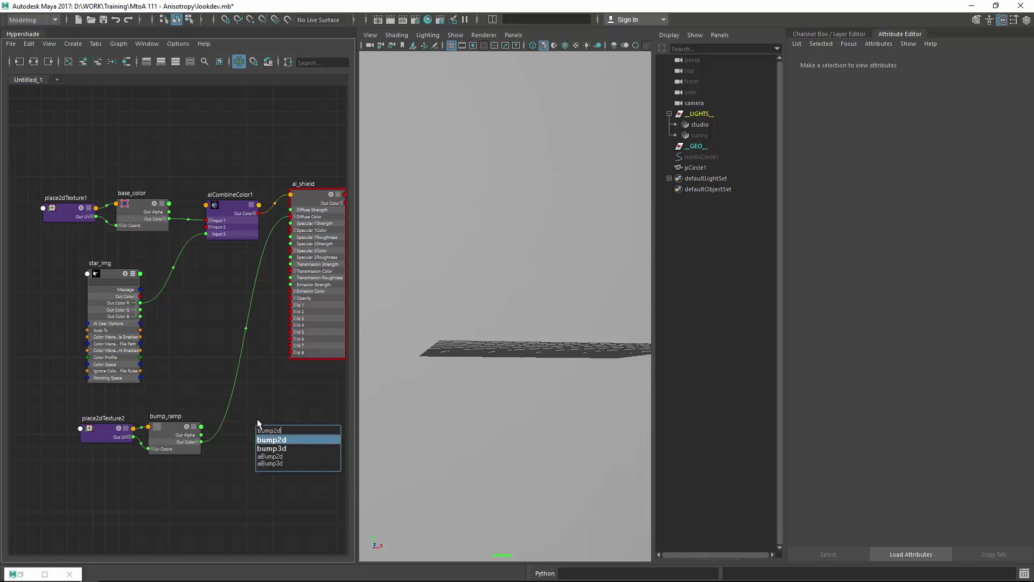
key(Return)
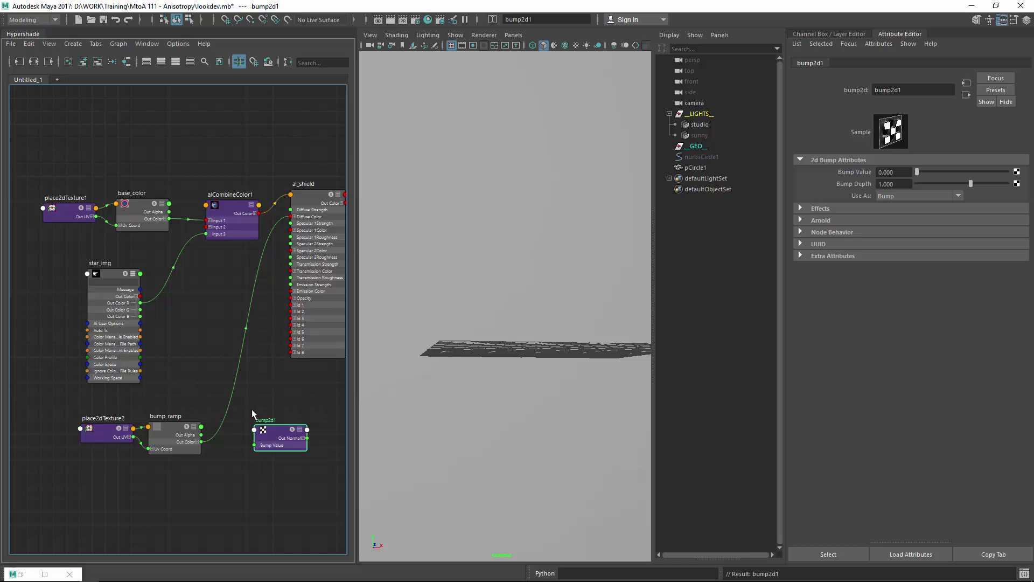
- Connect bump_ramp's Out Color R to the Bump Value of bump2d1
alt+right_drag(252, 411, 270, 428)
alt+middle_drag(250, 420, 227, 395)
drag(246, 409, 245, 404)
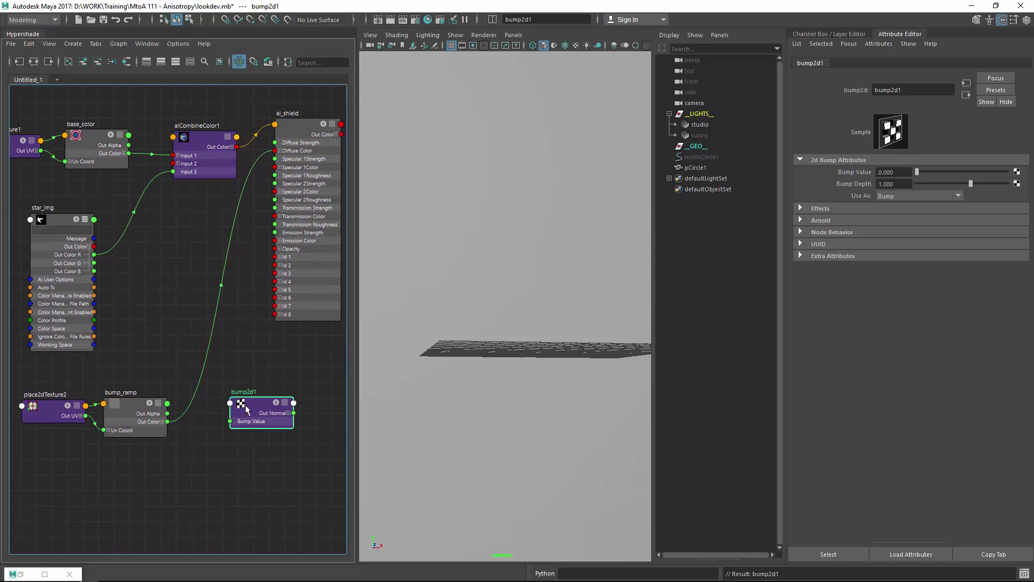
click(163, 423)
drag(230, 420, 231, 421)
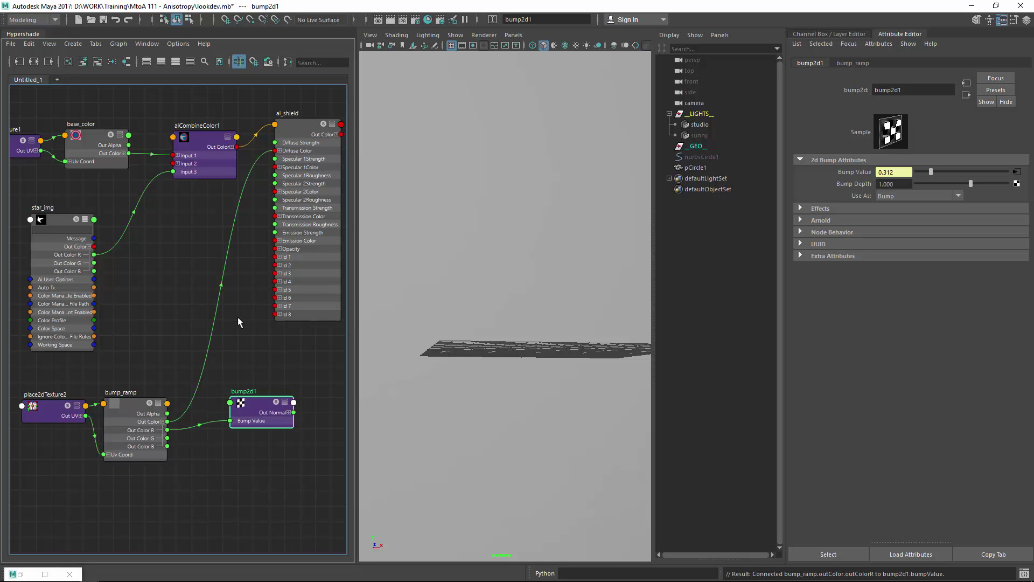
- Connect bump2d1 to the Bump Mapping attribute of al_shield
middle_drag(262, 271, 211, 277)
click(250, 131)
drag(252, 131, 254, 131)
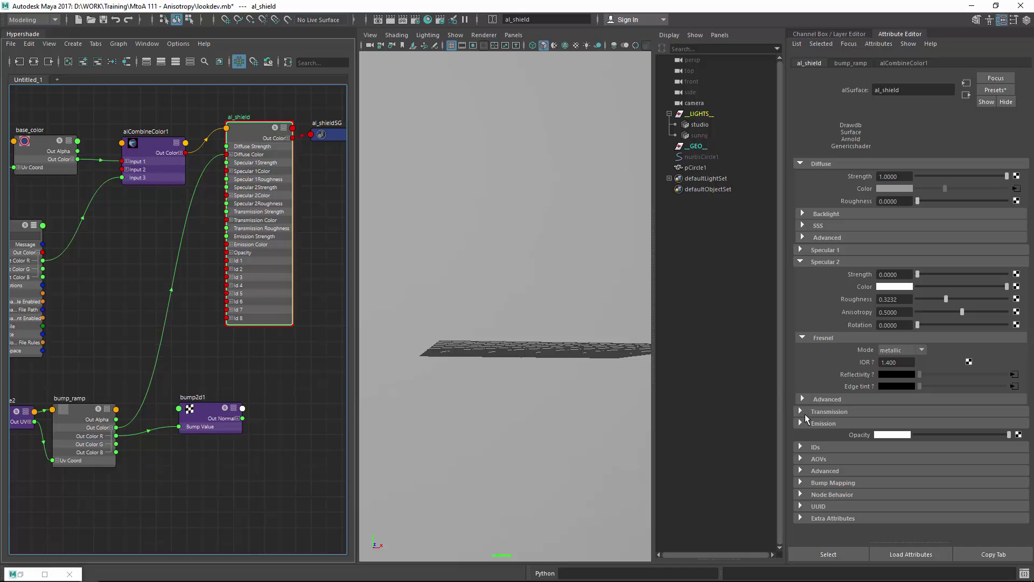
click(834, 470)
click(835, 470)
click(833, 482)
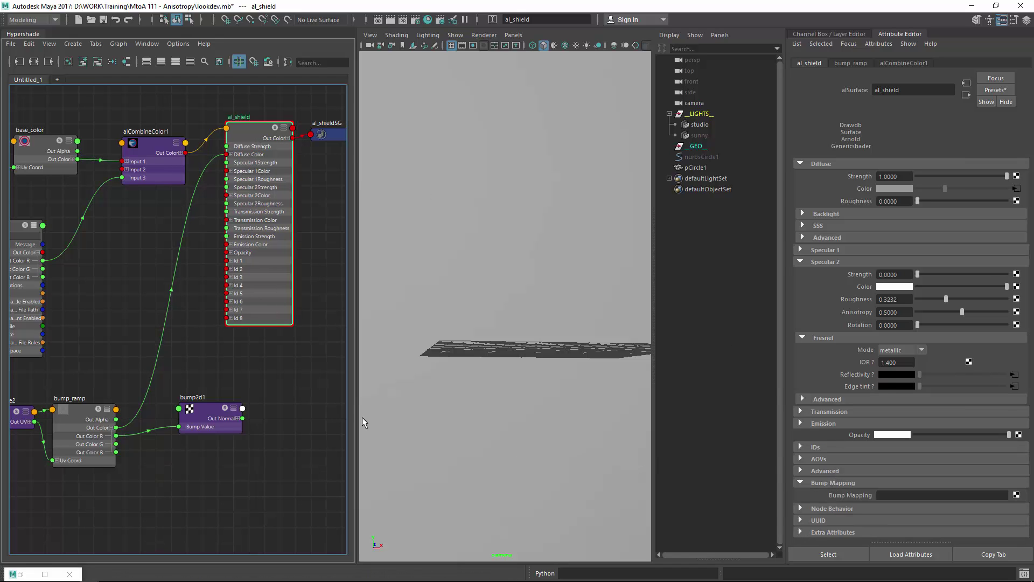
middle_drag(225, 424, 853, 492)
- Disconnect bump_ramp from al_shield's Diffuse Color and rearrange al_shield and bump2d1 in the graph
click(179, 257)
key(Delete)
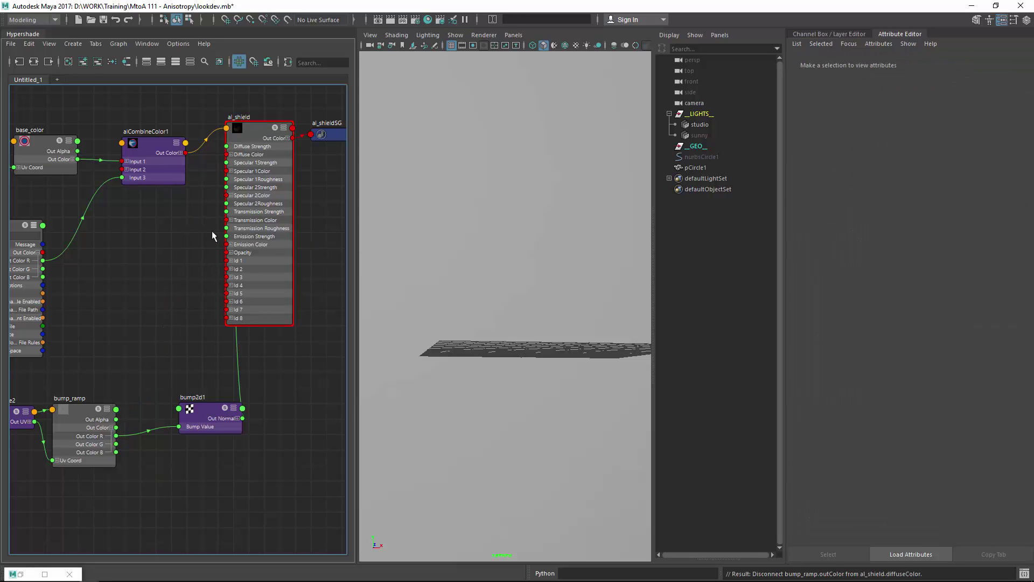
drag(255, 127, 275, 186)
drag(203, 419, 180, 408)
- Set the bump depth of bump2d1 to 0 and save the scene
drag(901, 185, 853, 183)
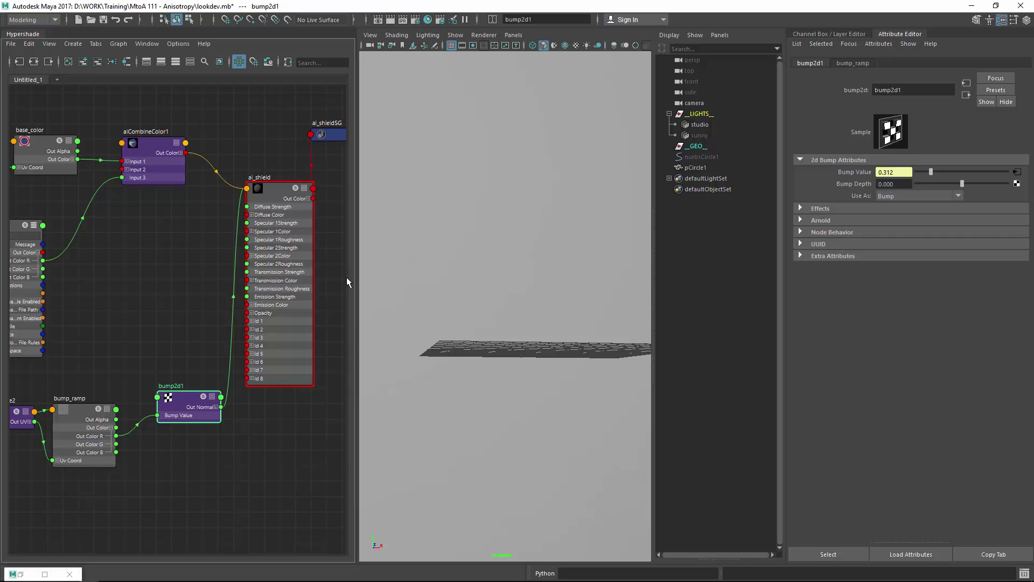
key(ctrl+s)
- Render the shield through the camera in Arnold and set al_shield's Specular 2 strength to 1
key(space)
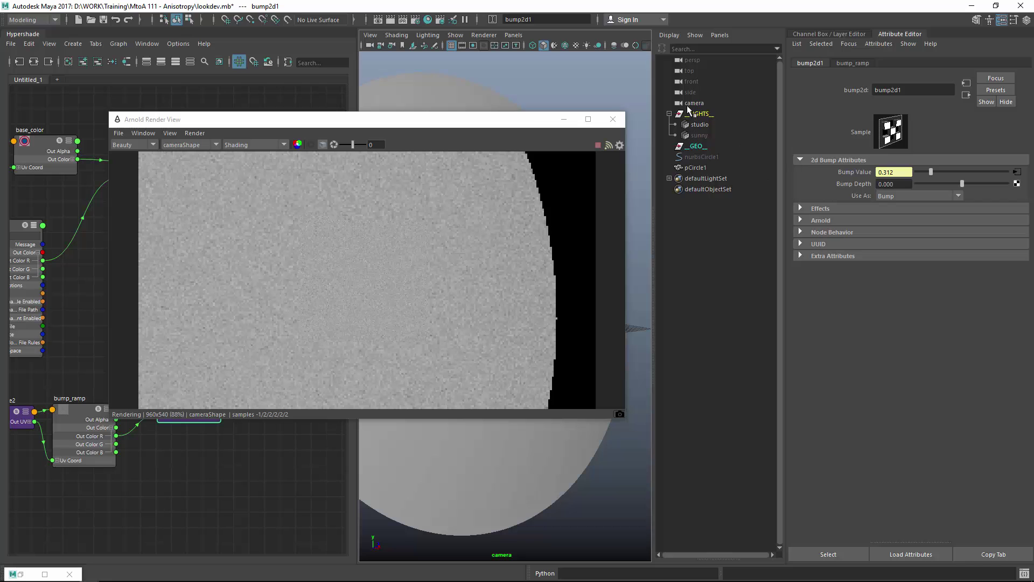
alt+drag(276, 254, 403, 244)
alt+drag(342, 233, 476, 227)
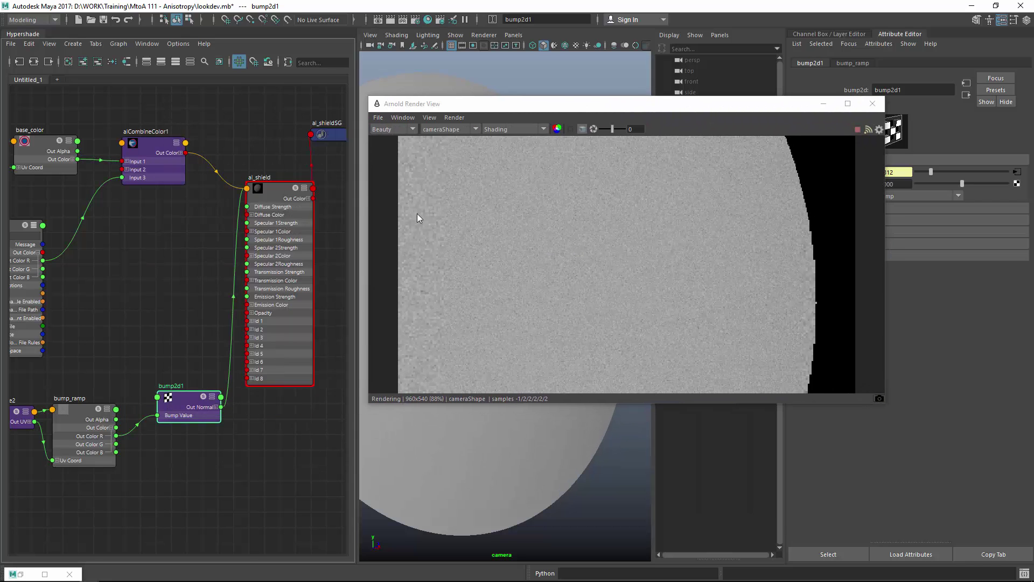
click(284, 188)
alt+drag(580, 197, 983, 416)
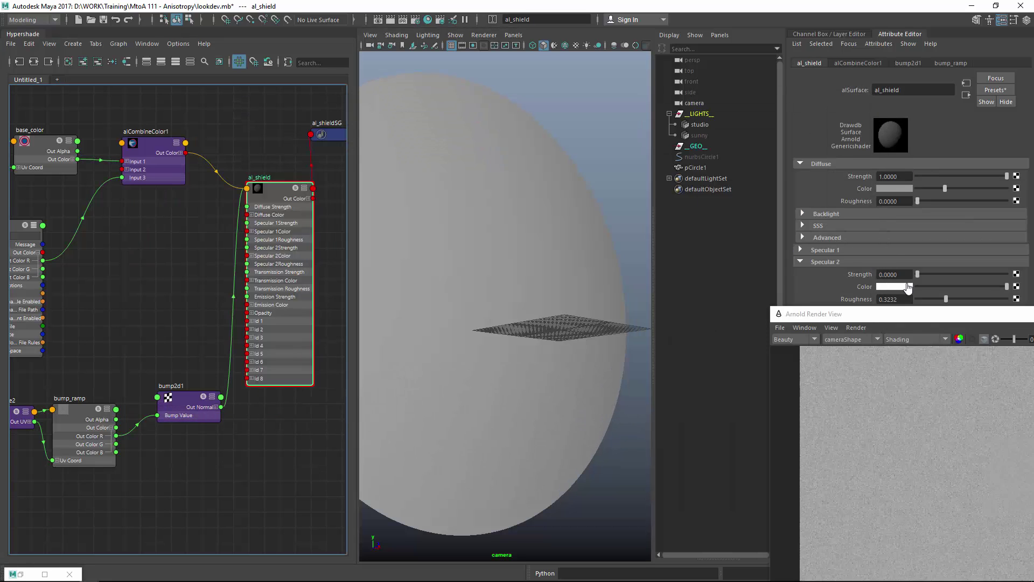
alt+drag(818, 411, 204, 355)
drag(933, 275, 1009, 275)
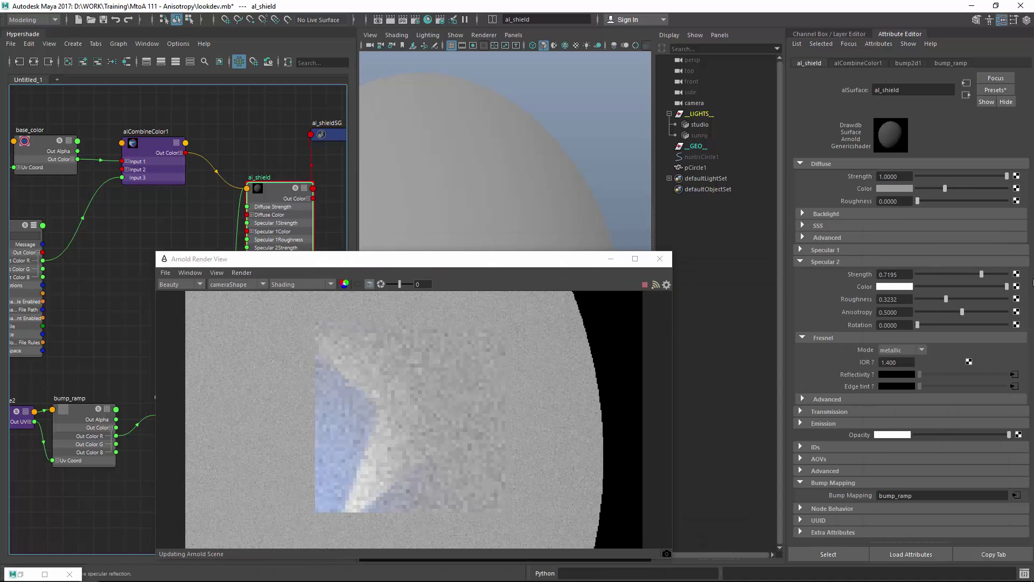
drag(458, 260, 488, 149)
- Turn off al_shield's diffuse by making its color black and setting its strength to 0
click(823, 250)
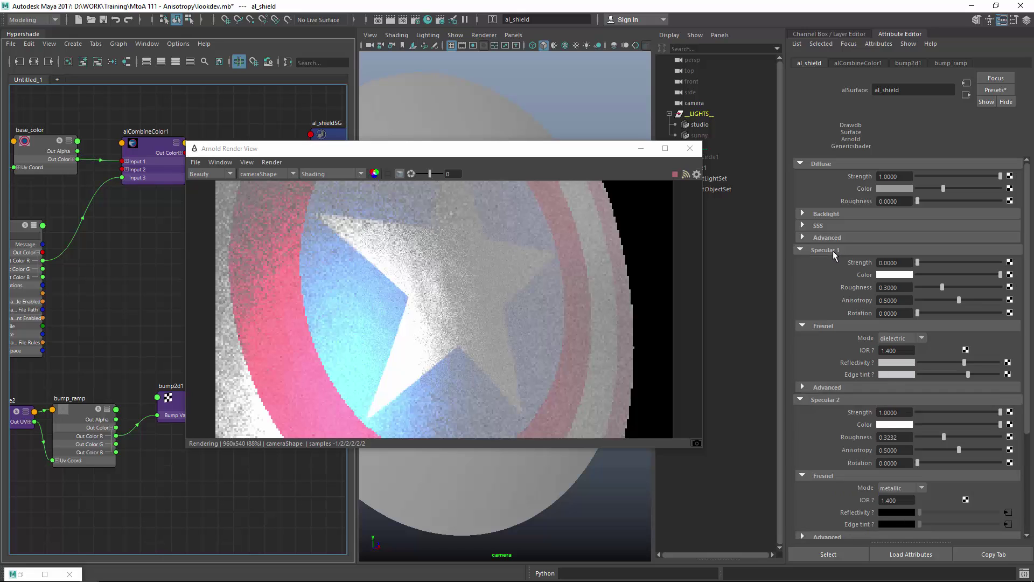
alt+right_drag(517, 481, 399, 485)
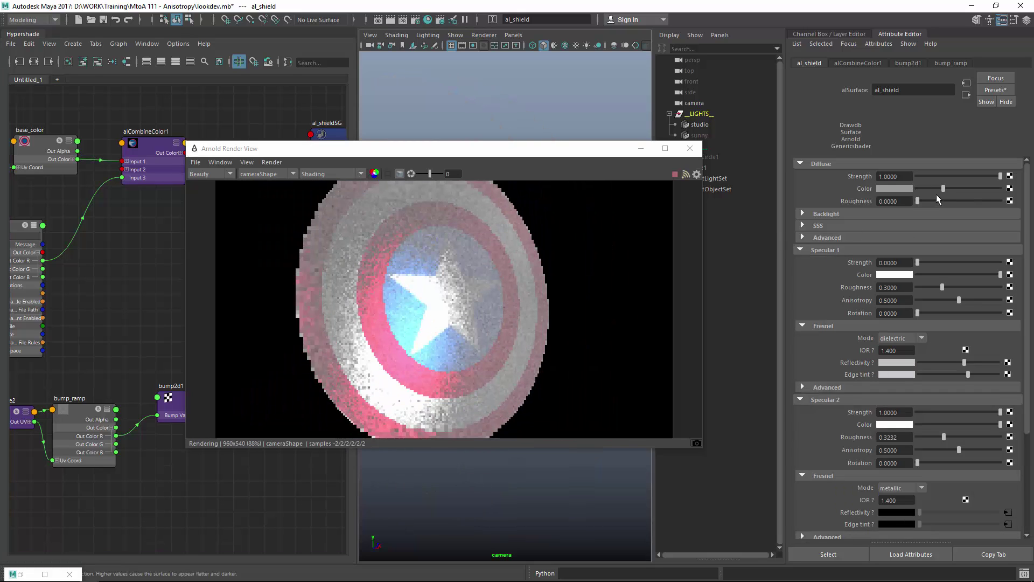
drag(940, 189, 888, 186)
drag(1001, 176, 829, 185)
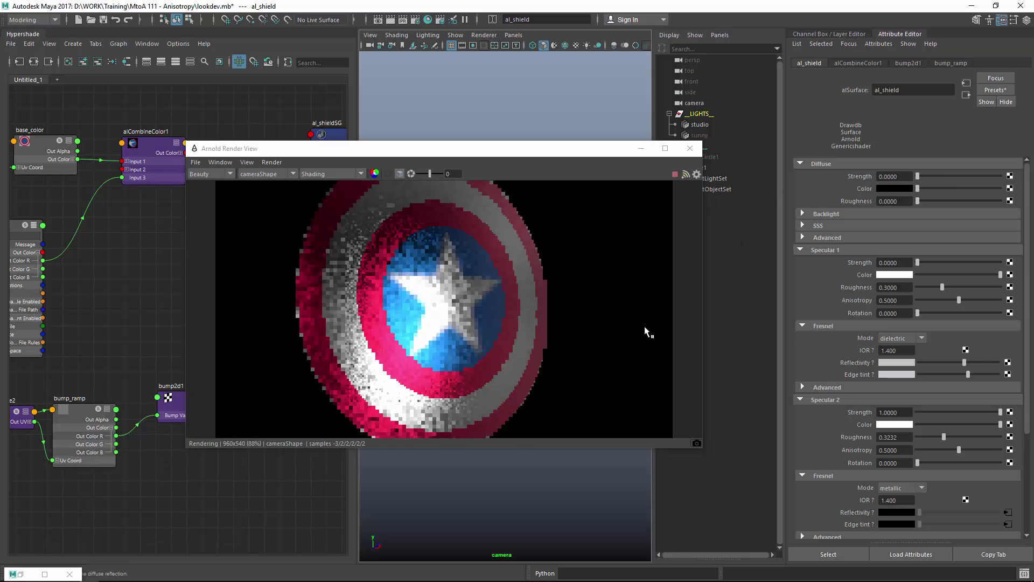
- Set a render region over part of the star and try a bump depth of 0.01 on bump2d1
mouse_move(503, 522)
alt+mouse_down()
mouse_move(506, 508)
mouse_move(497, 527)
alt+mouse_up()
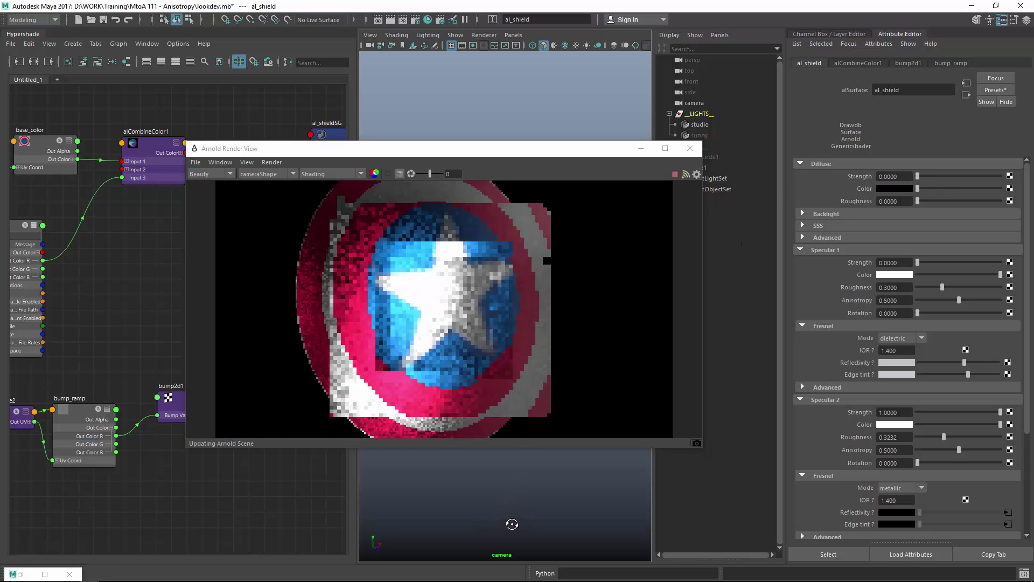
drag(488, 220, 323, 339)
click(174, 400)
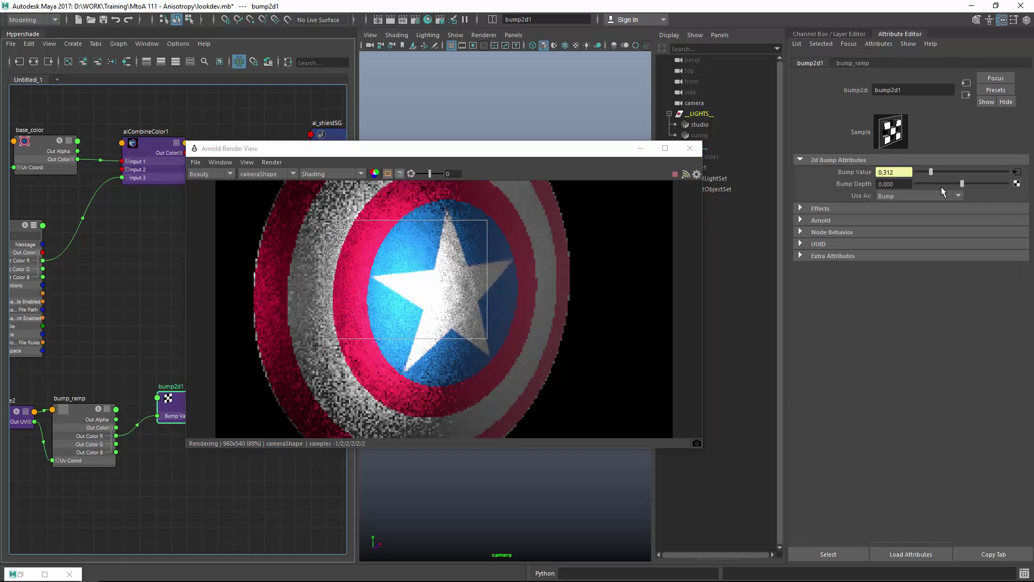
drag(884, 184, 896, 186)
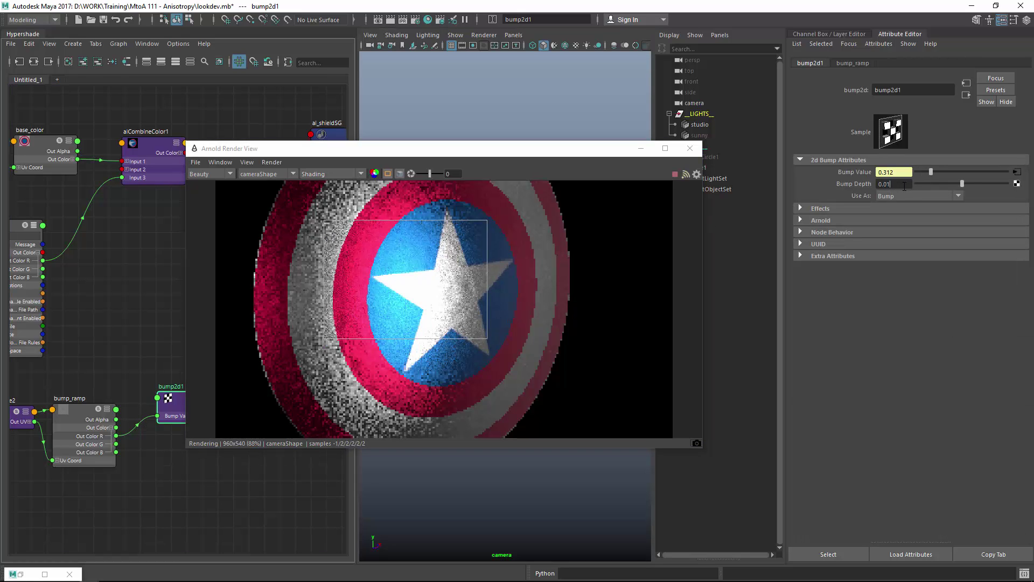
text(01)
key(Return)
click(482, 488)
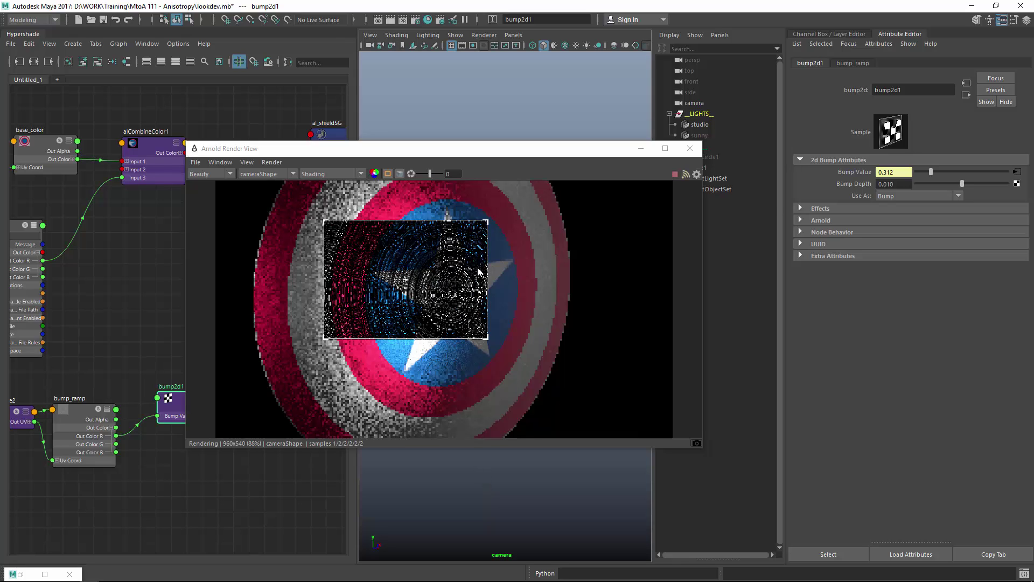
- Set the bump depth of bump2d1 to 0.001 and close the Arnold Render View
click(905, 184)
key(BackSpace)
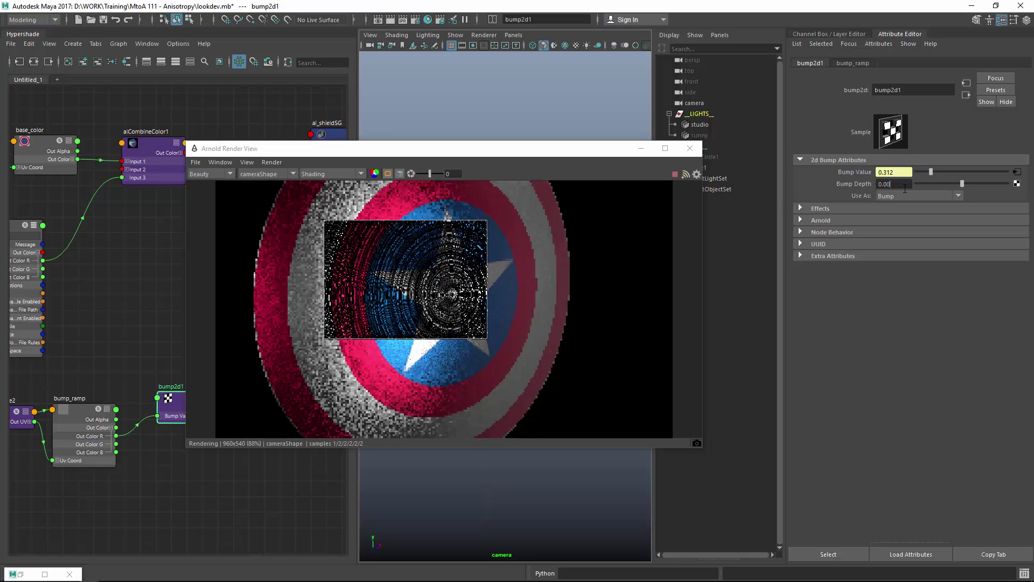
text(1)
key(Return)
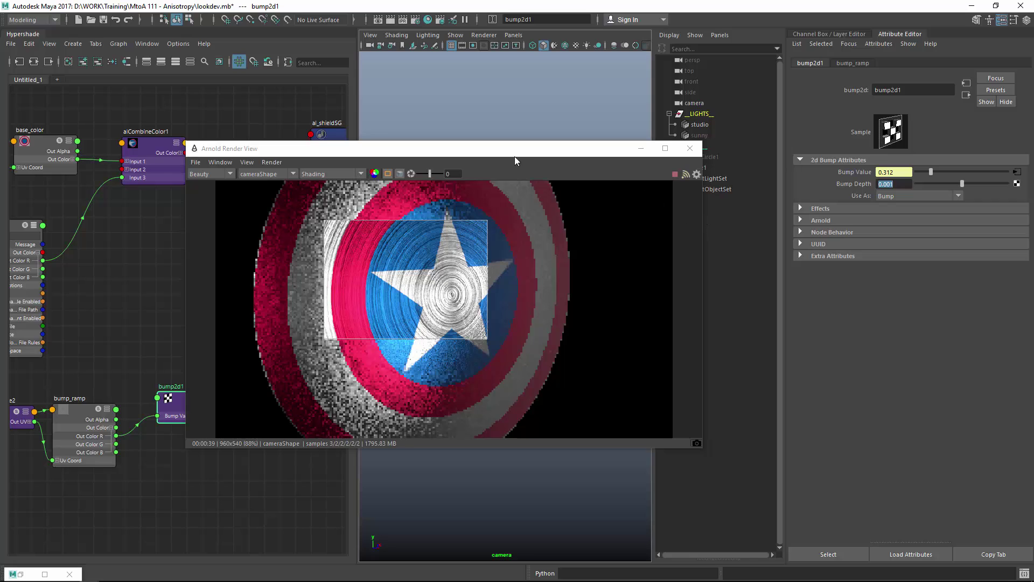
drag(515, 156, 476, 150)
click(677, 143)
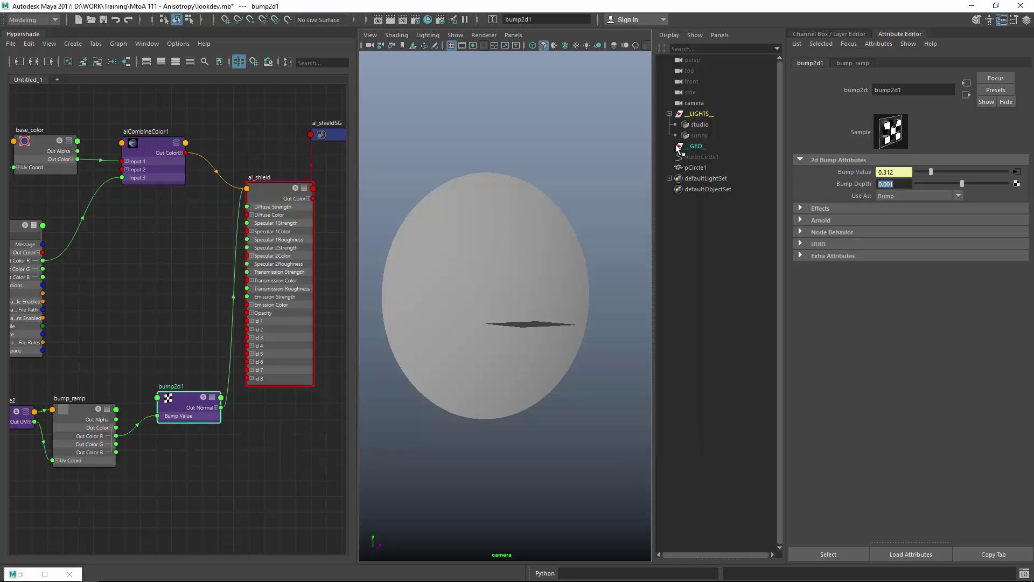
- Change the script's random grey range to 0 to 0.2 and rerun the 2500-repeat ring loop on bump_ramp
click(1024, 573)
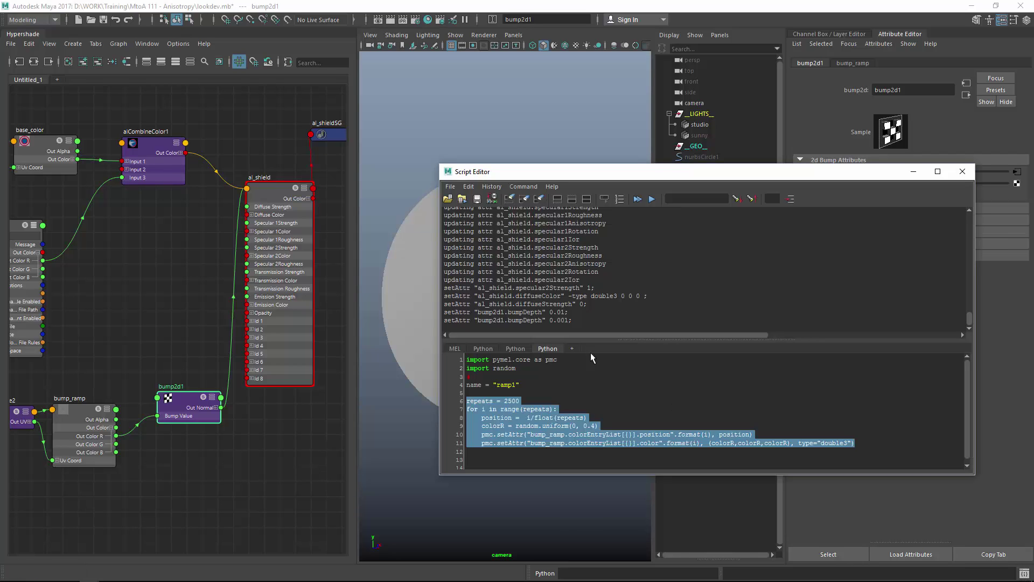
click(641, 396)
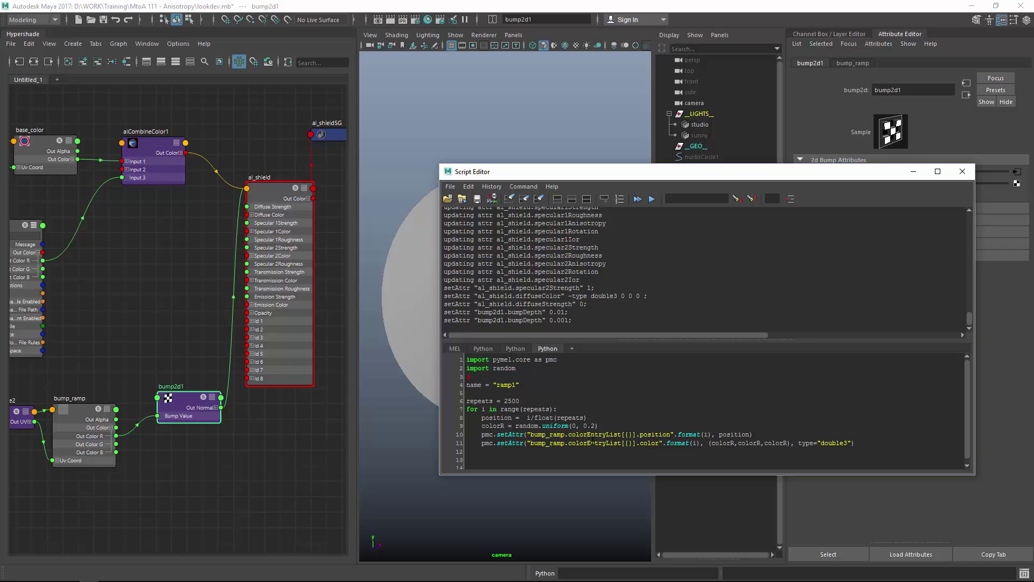
drag(856, 443, 462, 403)
click(651, 199)
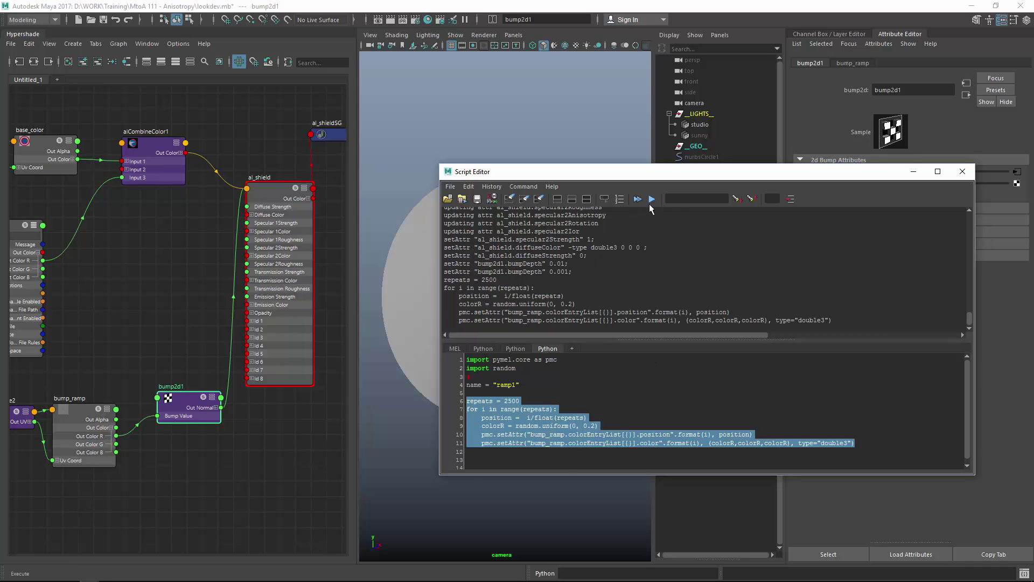
click(913, 172)
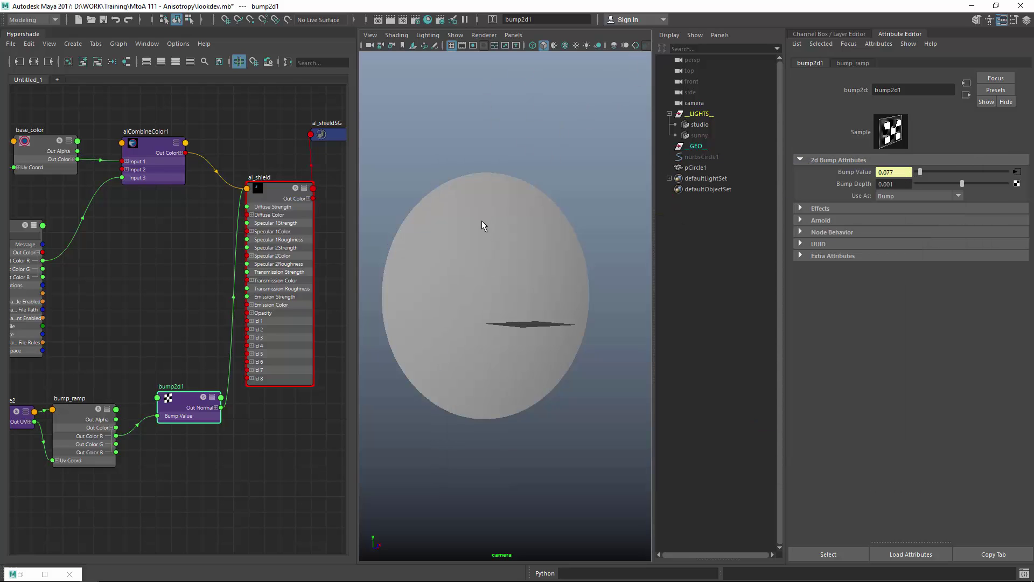
- Render the whole shield through the camera in Arnold with the render region turned off
key(space)
click(573, 184)
click(586, 203)
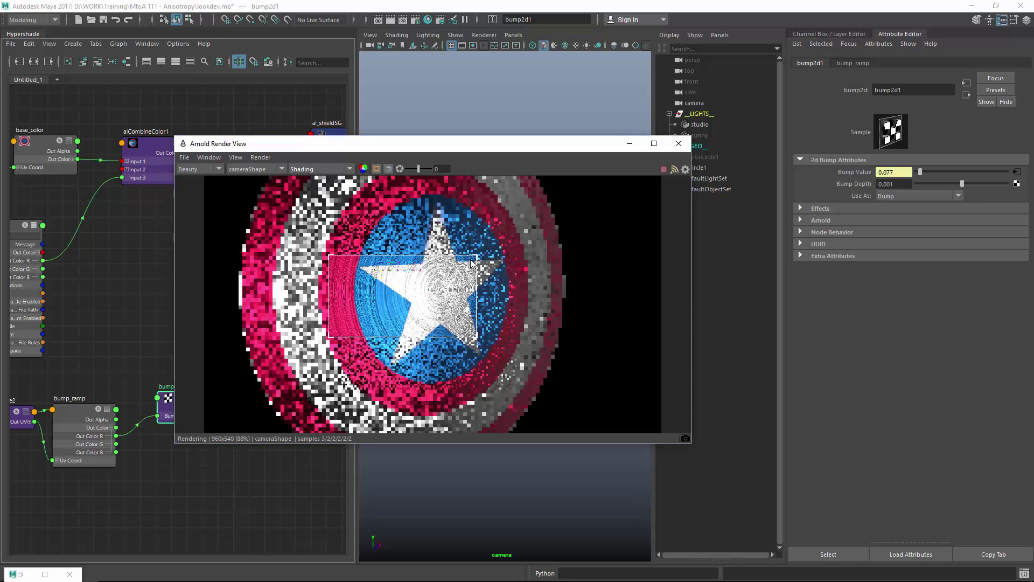
click(377, 169)
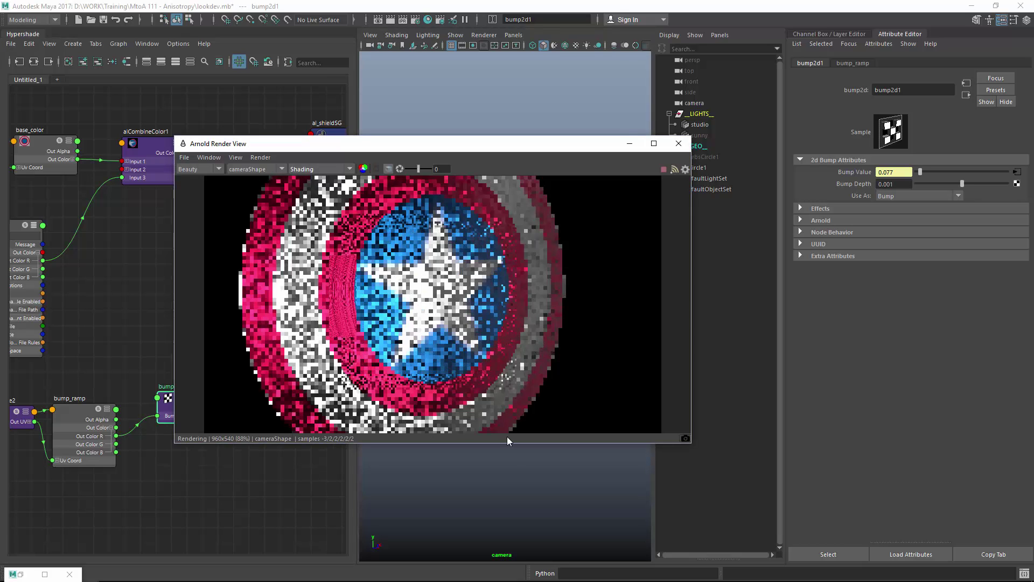
alt+drag(399, 483, 436, 478)
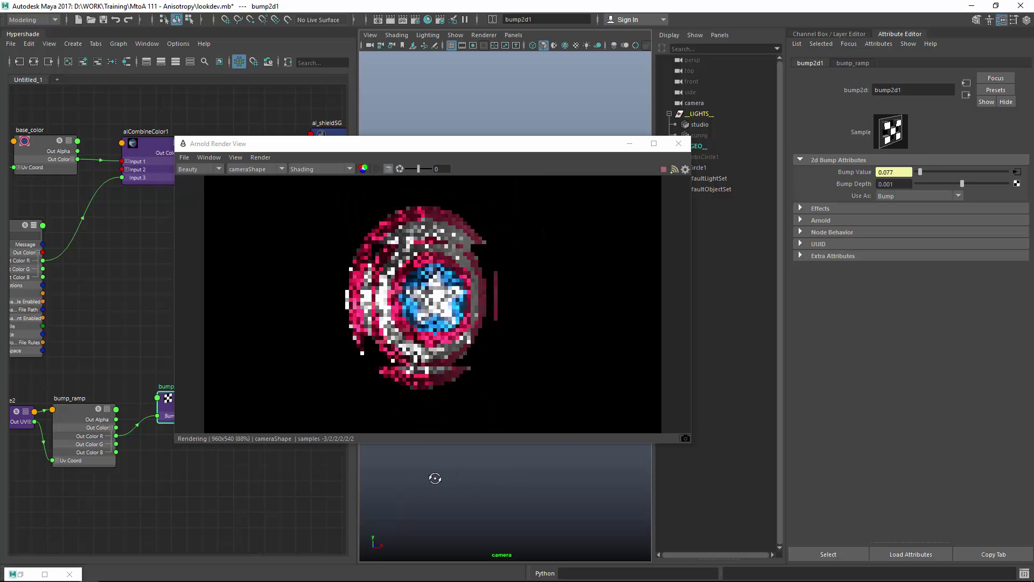
alt+right_drag(434, 476, 568, 510)
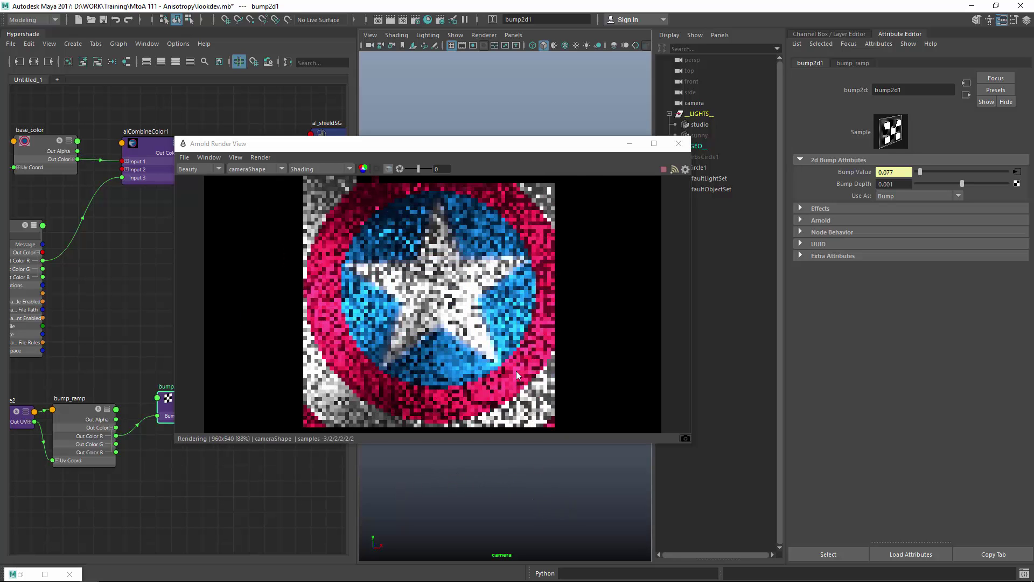
alt+right_drag(498, 492, 446, 492)
- Set al_shield's Specular 2 roughness to about 0.213 and check the highlights on the tilted shield
click(524, 281)
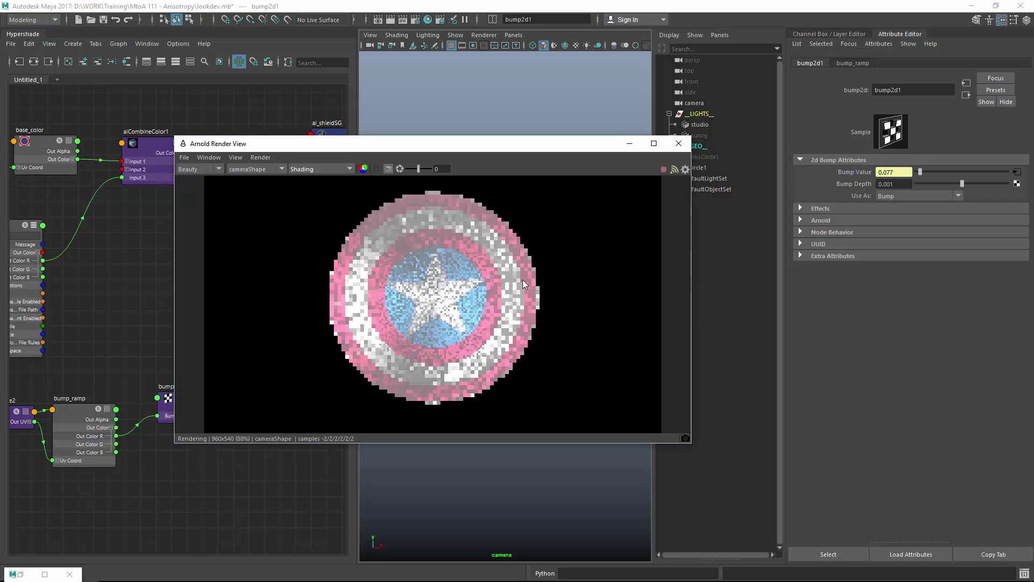
click(861, 63)
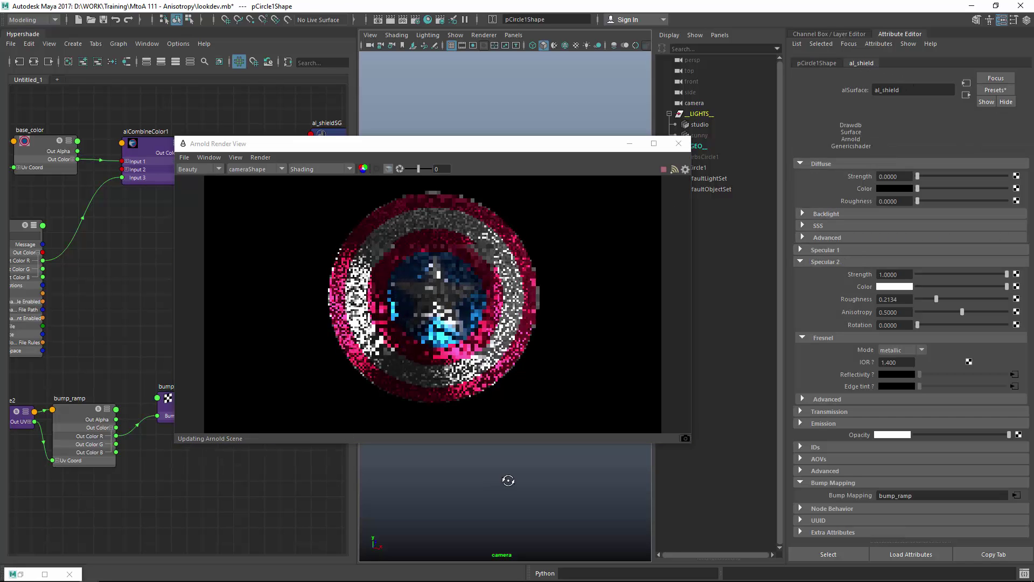
mouse_move(508, 480)
alt+mouse_down()
mouse_move(533, 487)
mouse_move(522, 483)
alt+mouse_up()
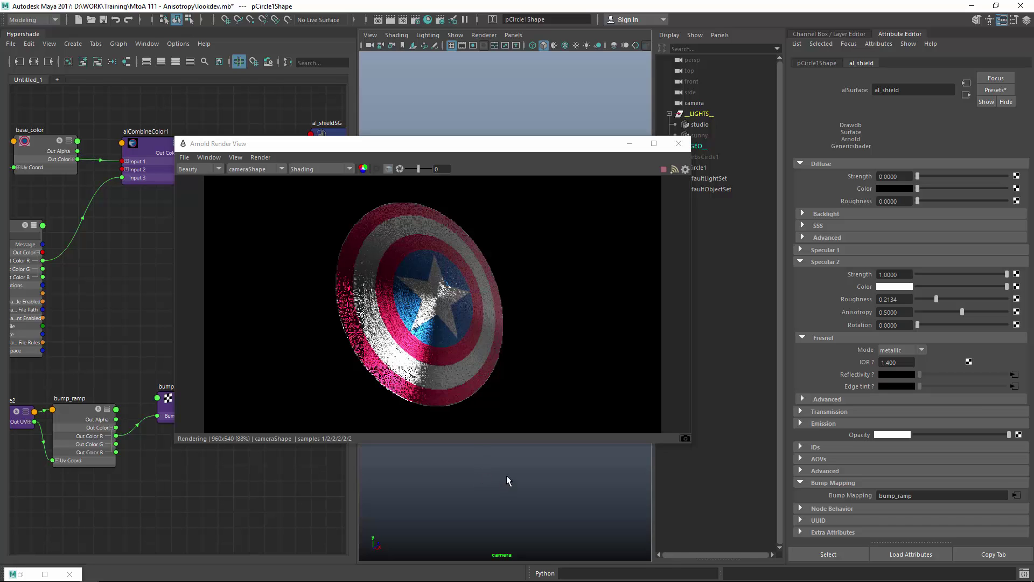
- Close the render view, hide the studio light and show the sunny skydome light
key(bracketleft)
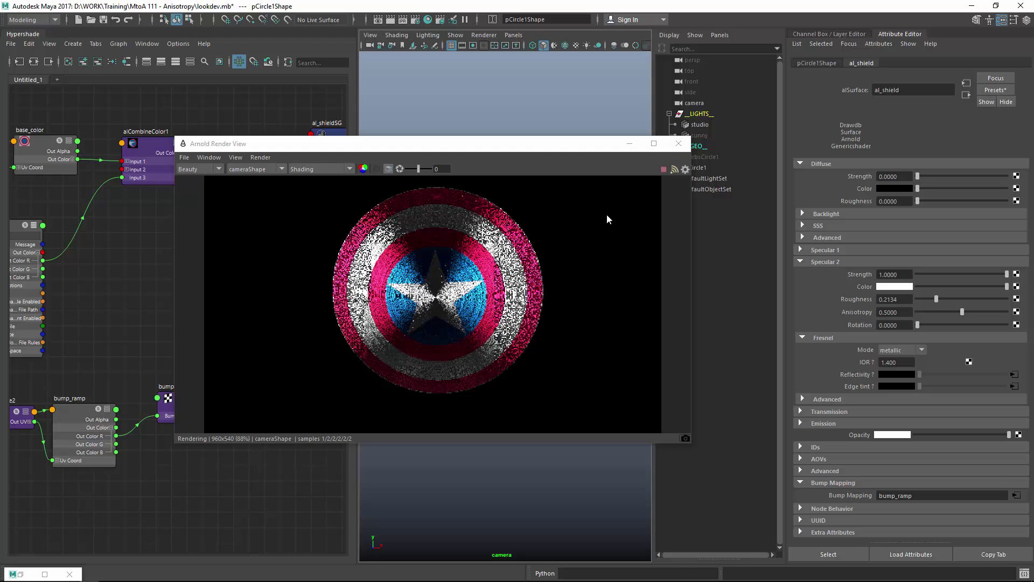
click(678, 143)
click(700, 126)
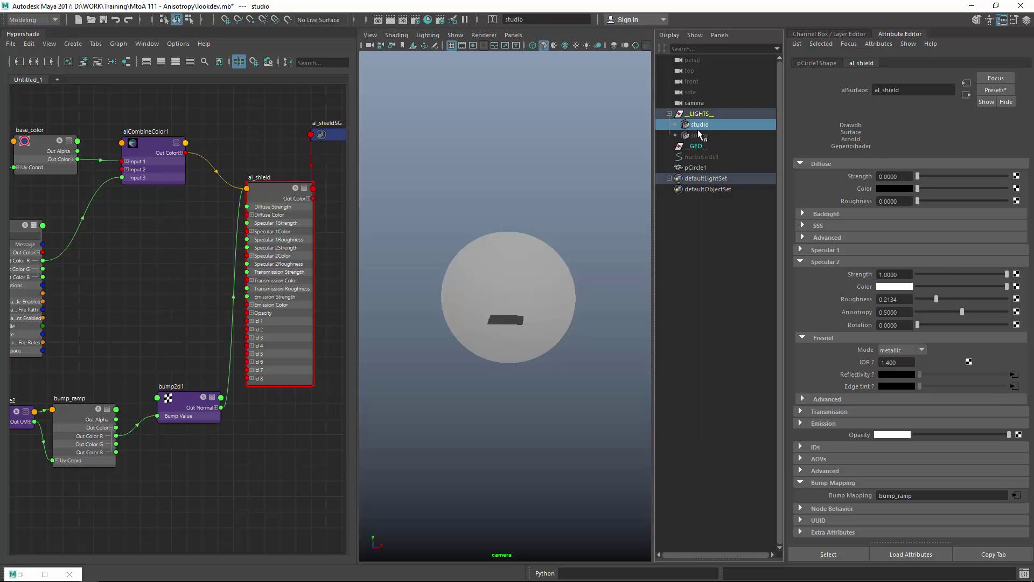
key(h)
click(708, 136)
key(h)
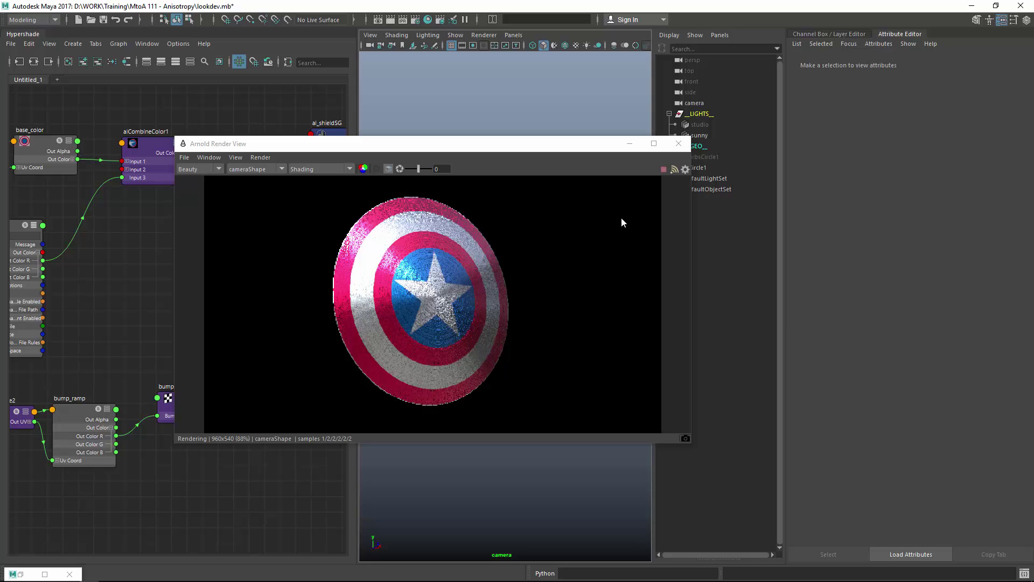
- Set the exposure of the sunny skydome light to -0.5 while the shield renders
drag(585, 149, 539, 143)
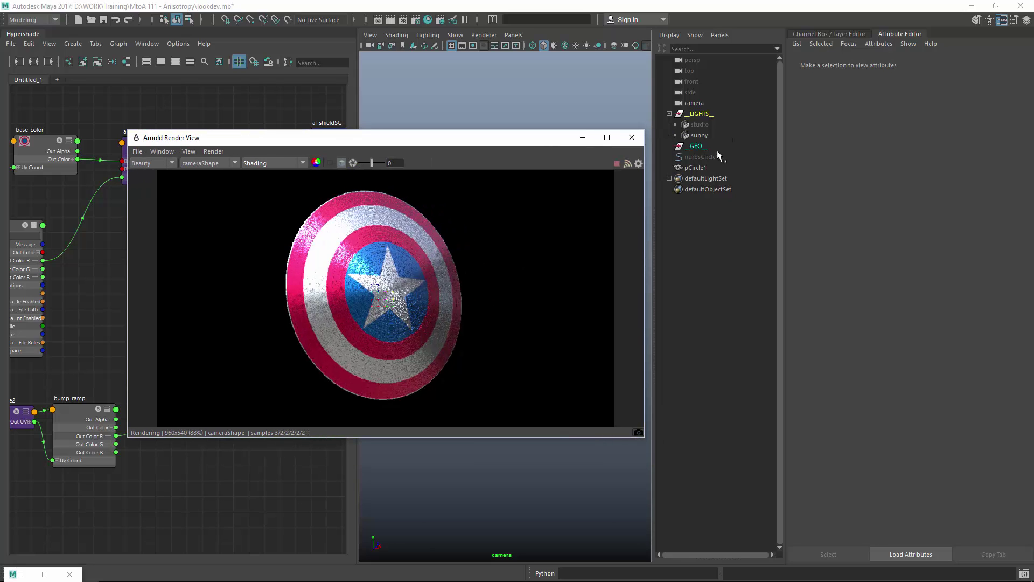
click(720, 135)
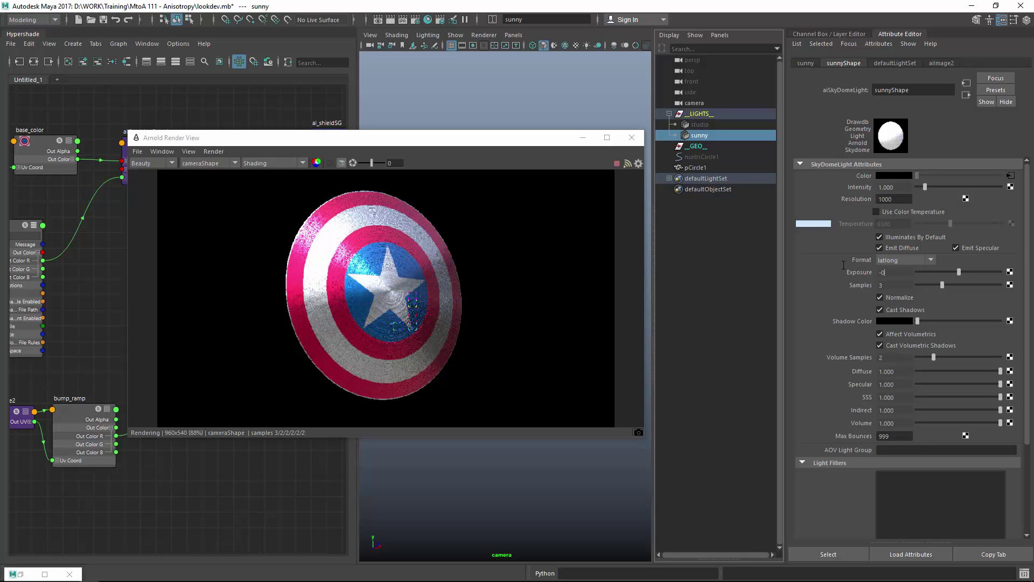
key(Return)
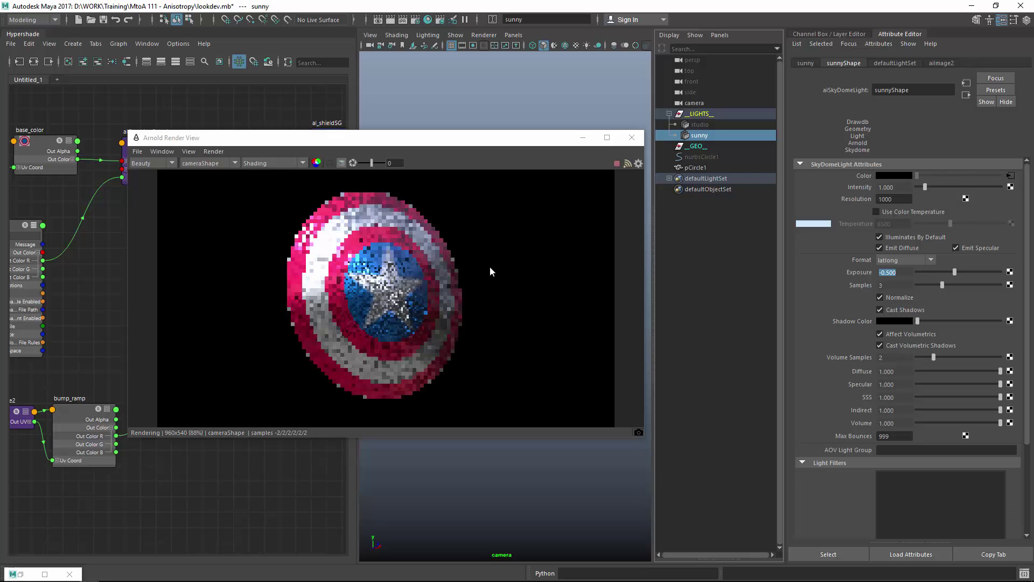
drag(421, 139, 526, 136)
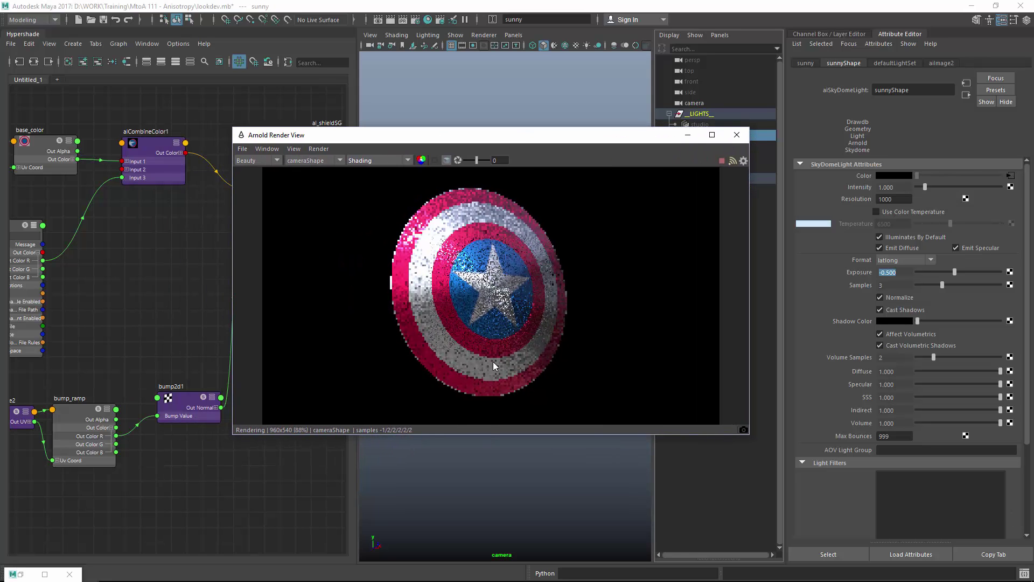
- Inspect a close-up render region where the shield's white and red rings meet
scroll(496, 494, up, 5)
alt+middle_drag(497, 495, 591, 499)
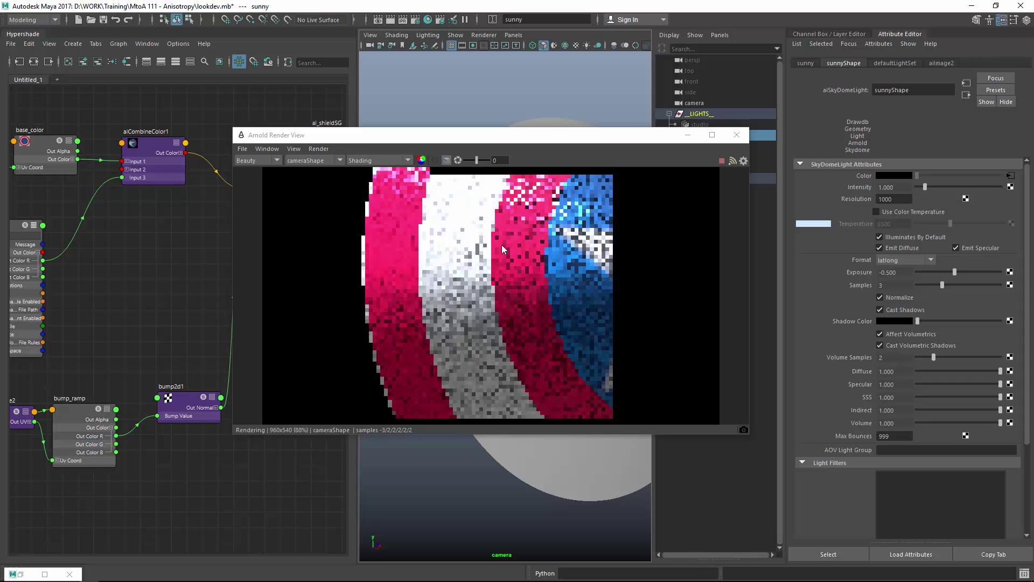
shift+drag(517, 223, 478, 273)
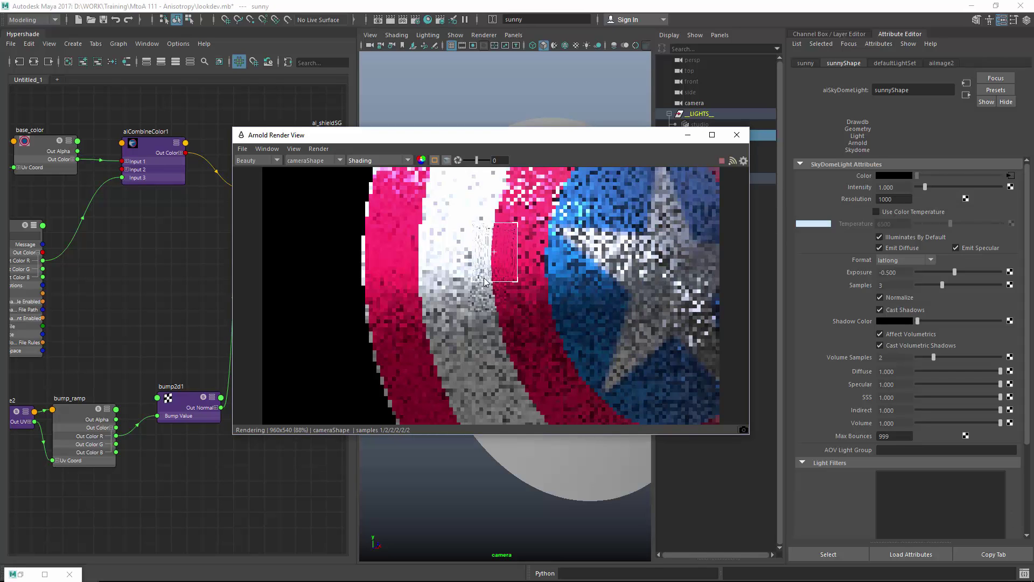
click(736, 135)
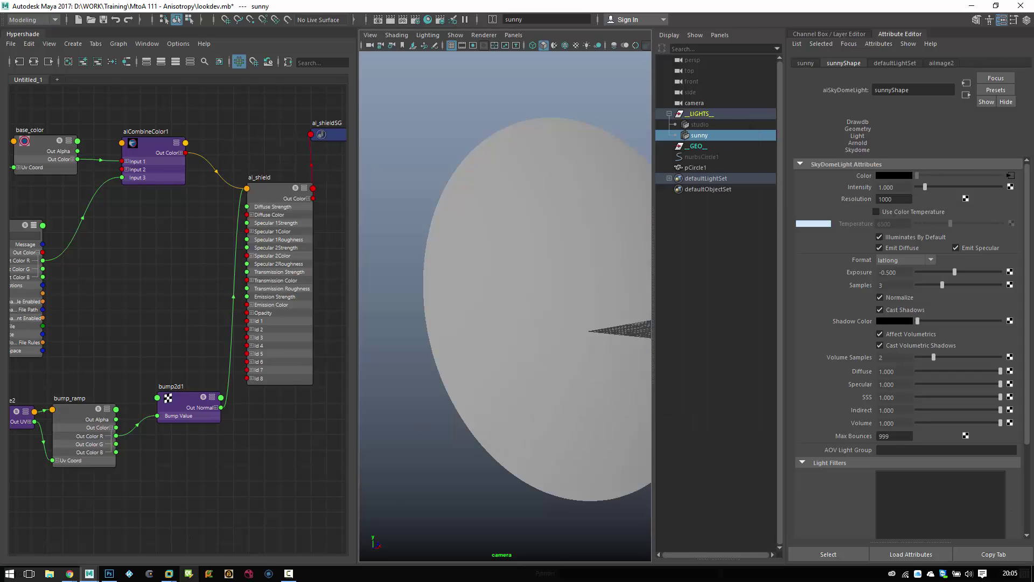
- Switch to the Chrome browser to study the Captain America shield reference image, then return to Maya
mouse_move(69, 573)
click(173, 525)
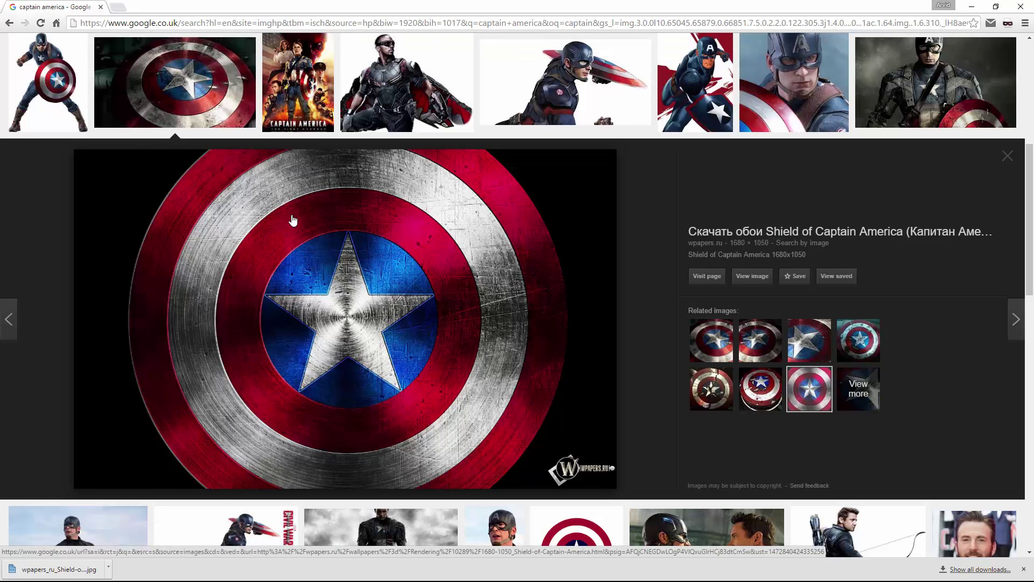
click(972, 6)
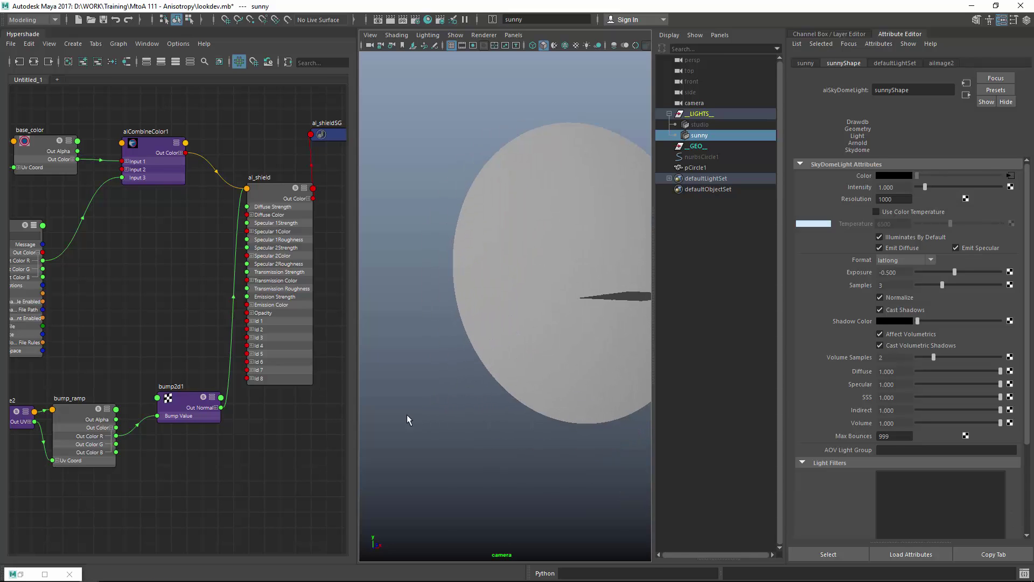
- Create a new ramp texture node in the Hypershade graph
key(a)
key(Tab)
text(ramp)
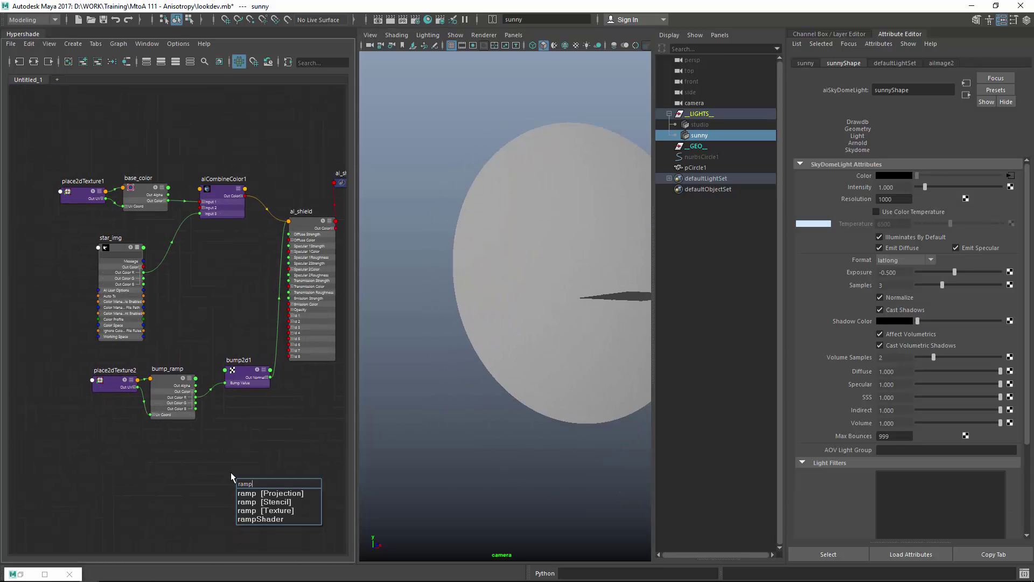
key(Down)
key(Down)
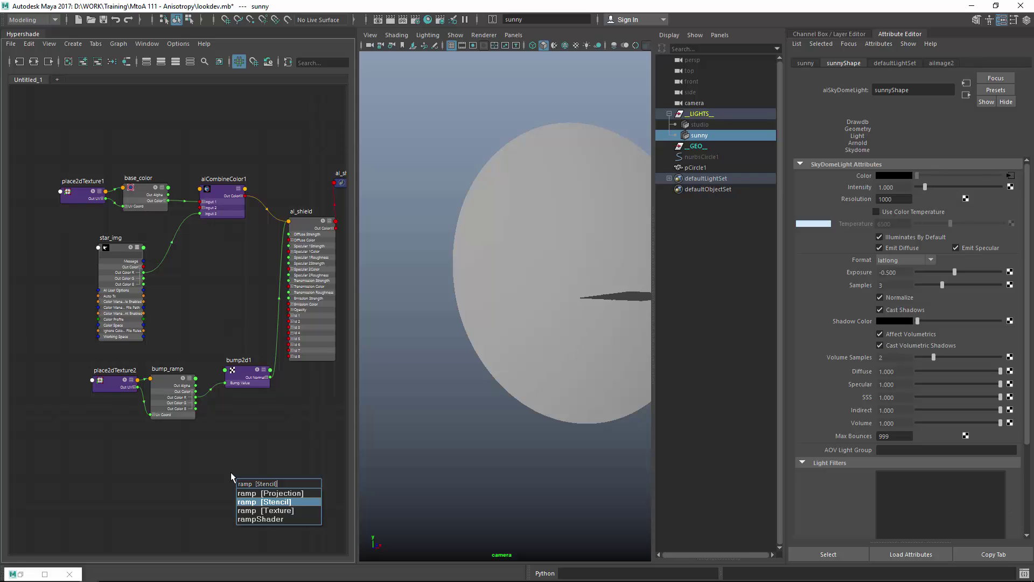
key(Down)
key(Return)
- Arrange ramp1 and its place2dTexture3 node below the bump_ramp network
alt+middle_drag(272, 466, 197, 425)
alt+right_drag(197, 426, 286, 425)
drag(182, 445, 107, 451)
drag(241, 452, 209, 441)
scroll(99, 447, down, 2)
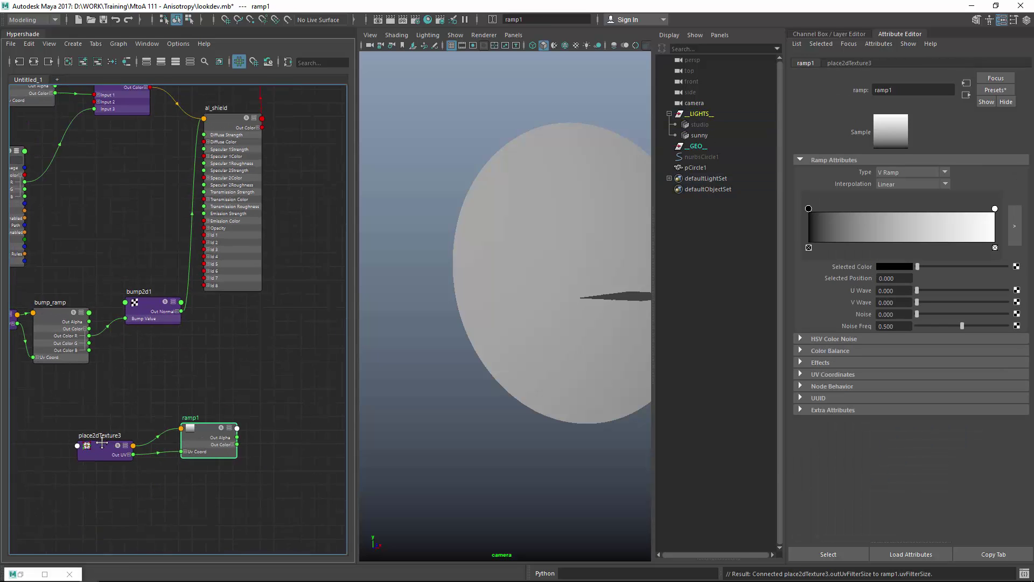
alt+middle_drag(101, 445, 144, 451)
drag(144, 455, 75, 439)
drag(242, 437, 223, 435)
alt+middle_drag(224, 336, 240, 372)
- Reframe the shield to fill the camera view, render it in Arnold and store a snapshot of the render
alt+right_drag(485, 280, 430, 308)
alt+drag(430, 307, 470, 283)
alt+right_drag(488, 306, 548, 311)
alt+middle_drag(489, 314, 458, 329)
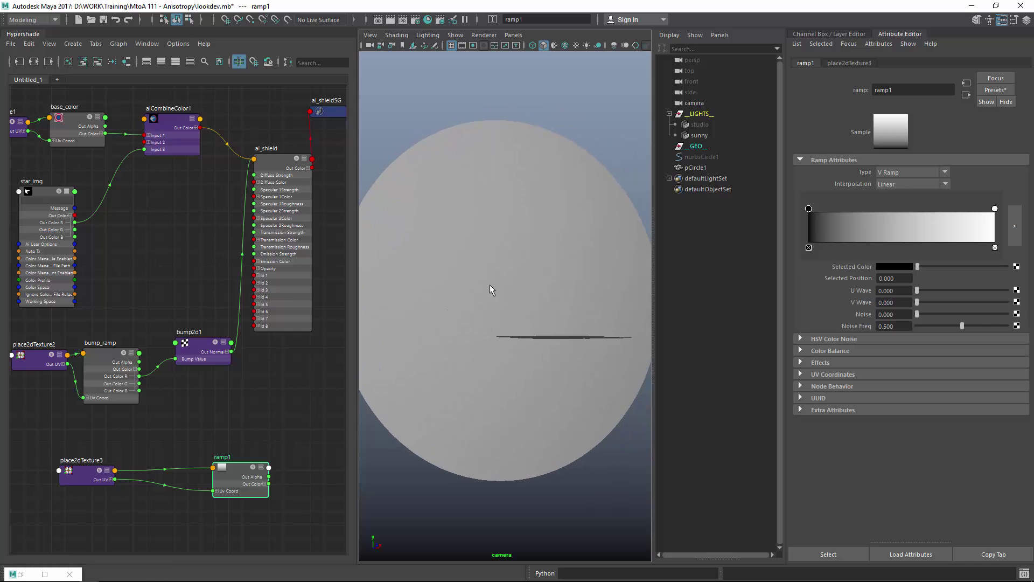
key(space)
click(618, 149)
click(626, 170)
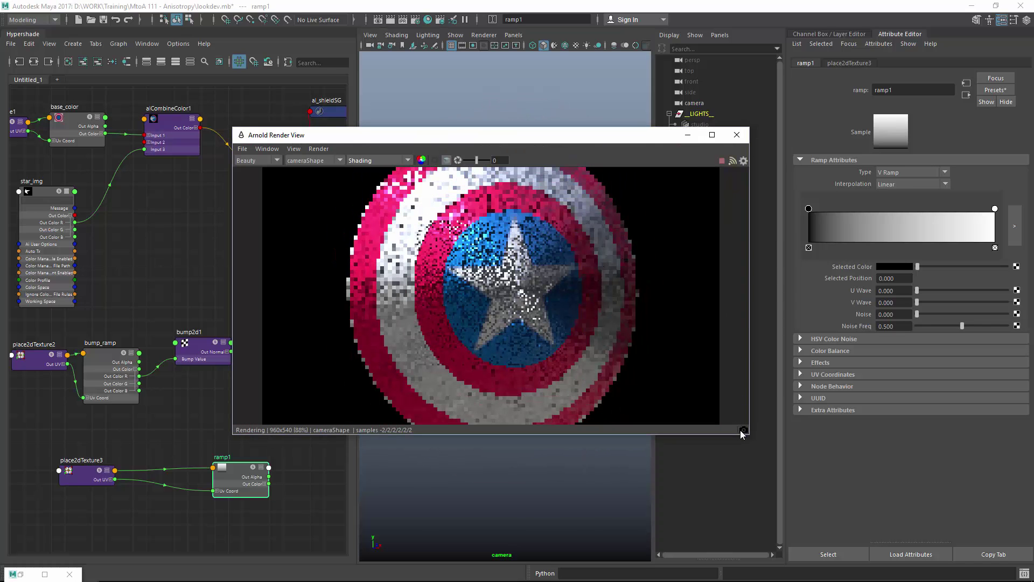
drag(747, 435, 748, 488)
drag(404, 133, 550, 128)
- Connect ramp1's Out Color to al_shield's Diffuse Color, moving the nodes to make room
drag(45, 435, 167, 441)
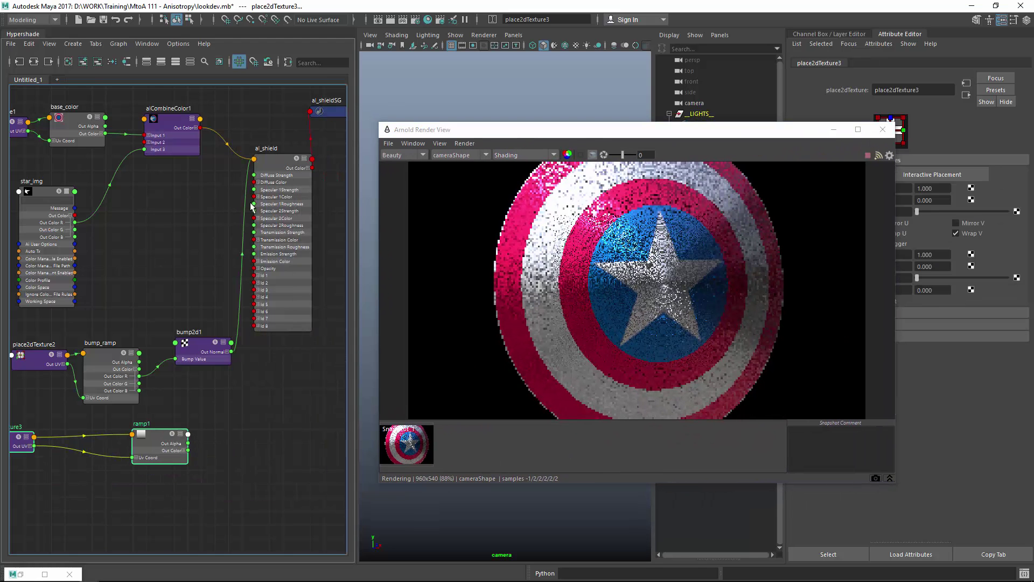
click(272, 162)
drag(294, 167, 321, 167)
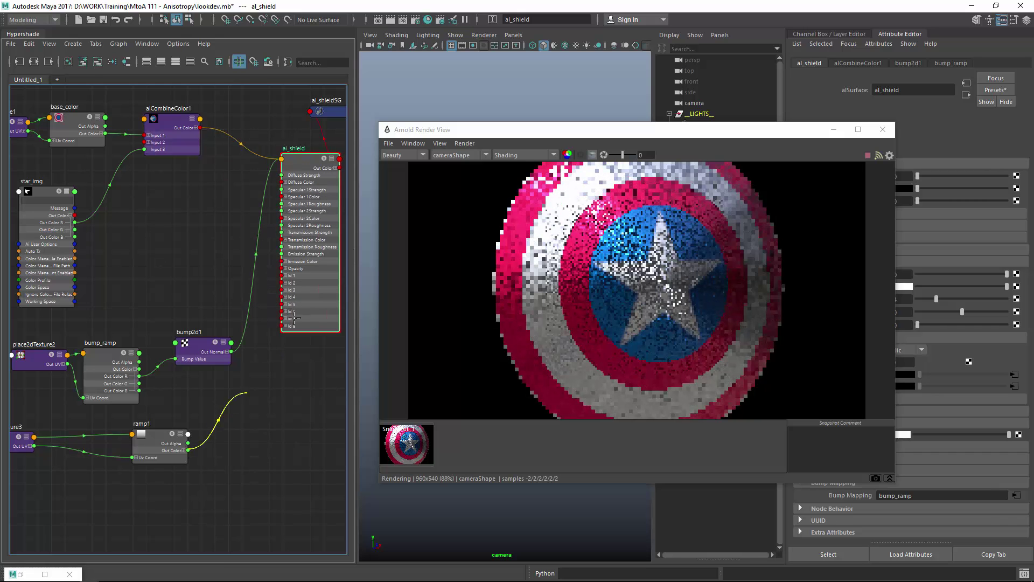
drag(189, 451, 312, 161)
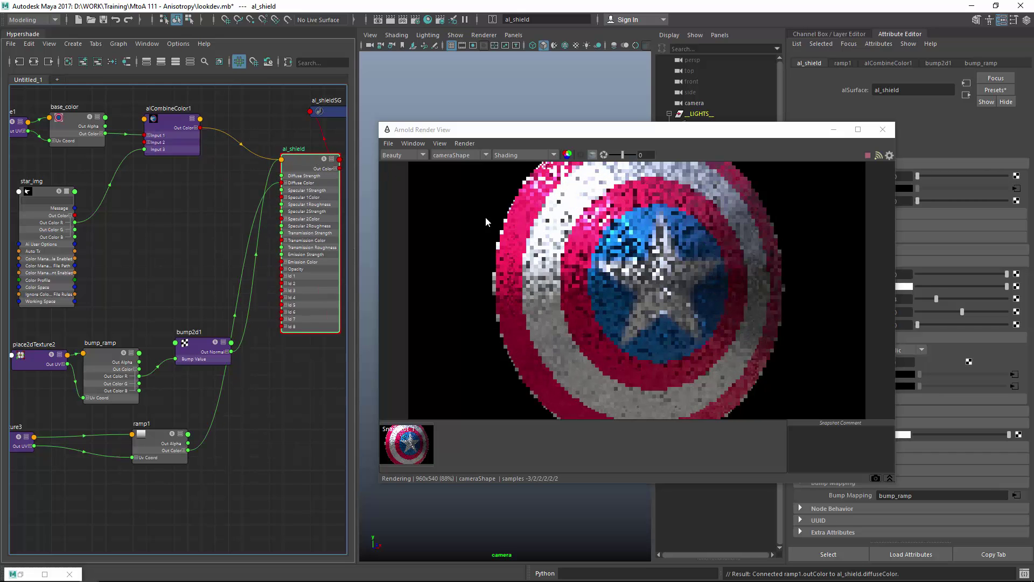
- Set al_shield's Diffuse strength to 1 and its Specular 2 strength to 0
drag(538, 130, 275, 119)
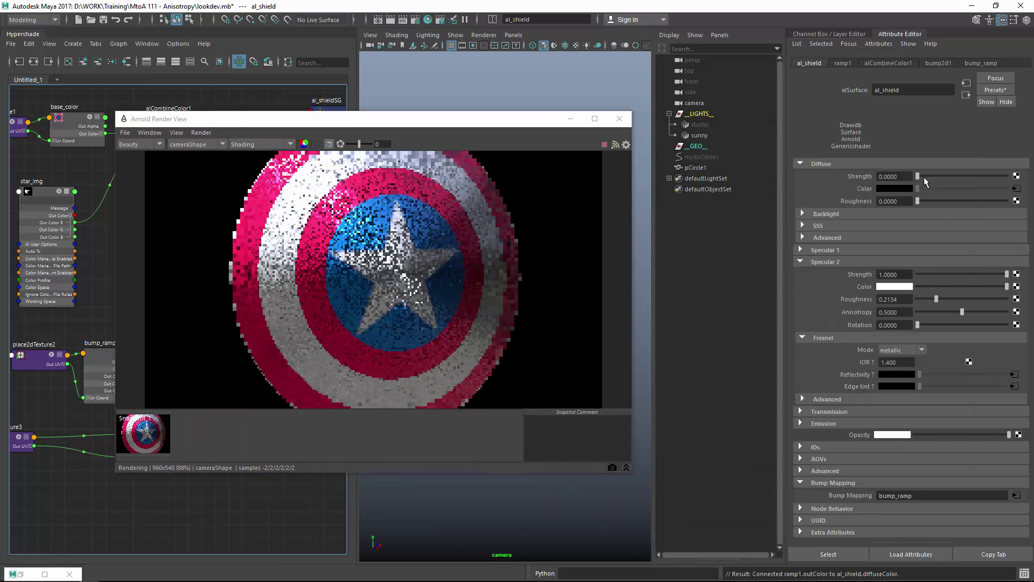
drag(923, 177, 1010, 177)
drag(936, 273, 792, 280)
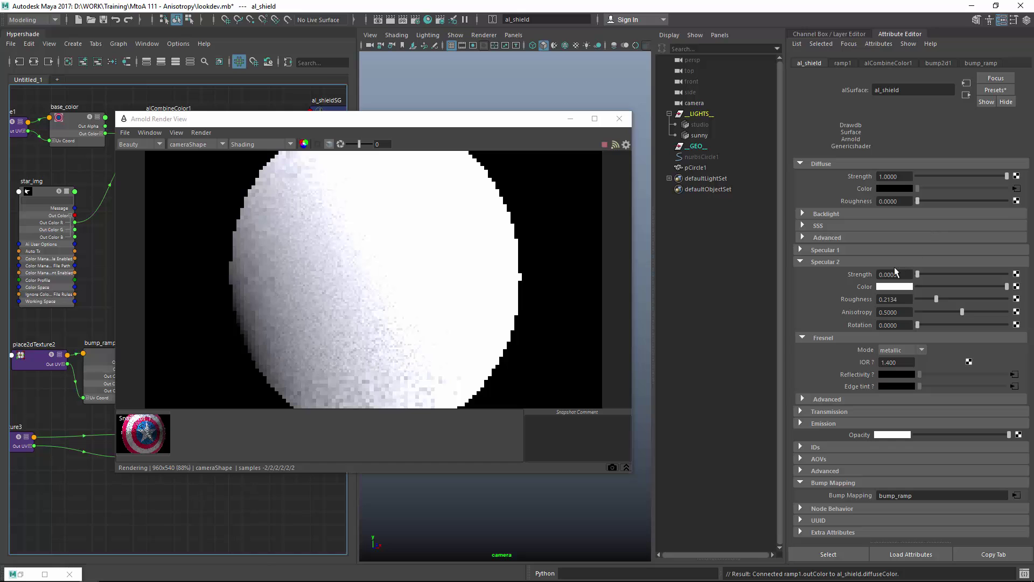
click(843, 250)
click(844, 249)
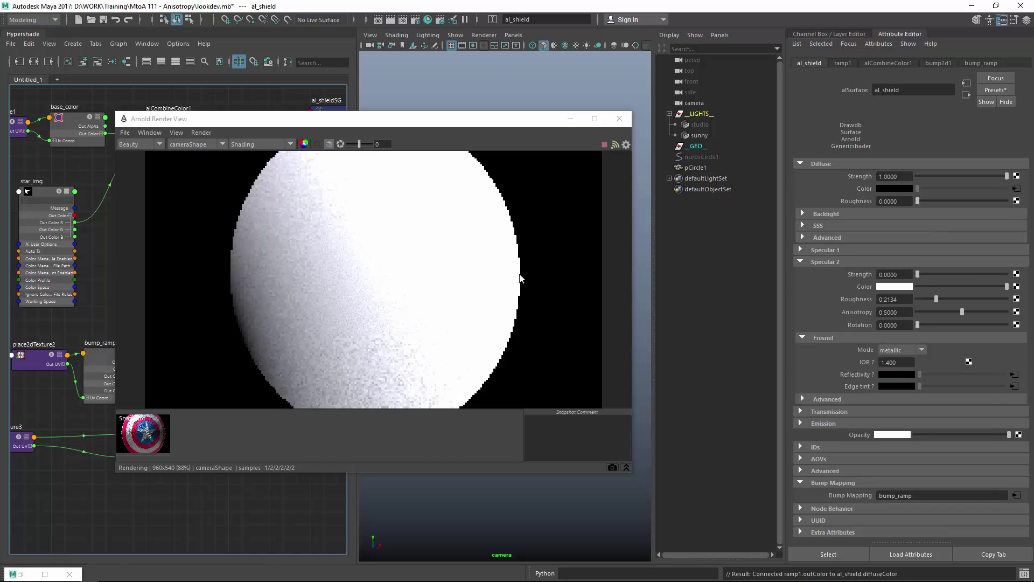
- Set ramp1's type to Circular Ramp and its interpolation to None
drag(303, 119, 471, 43)
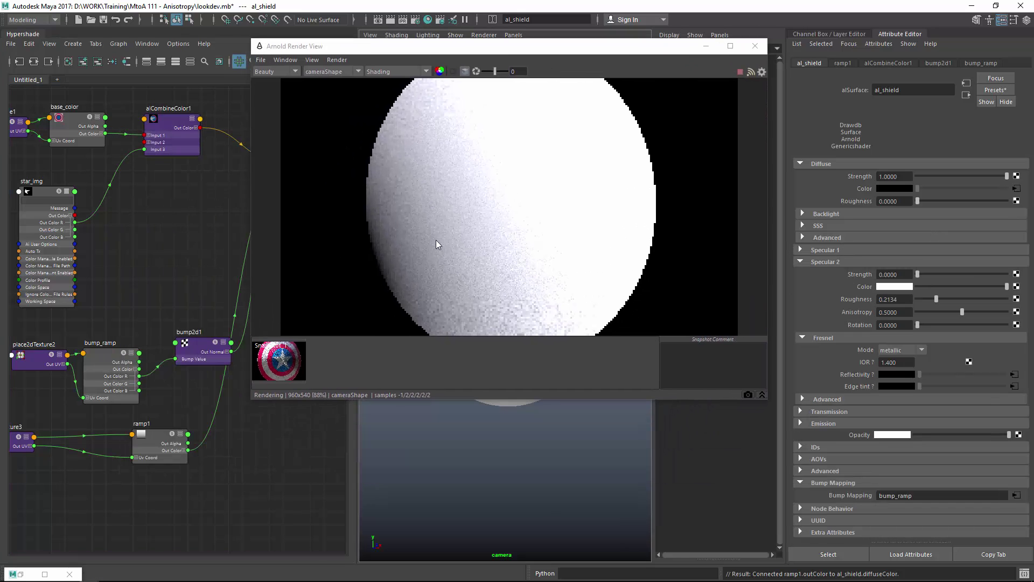
alt+middle_drag(136, 439, 160, 439)
click(162, 441)
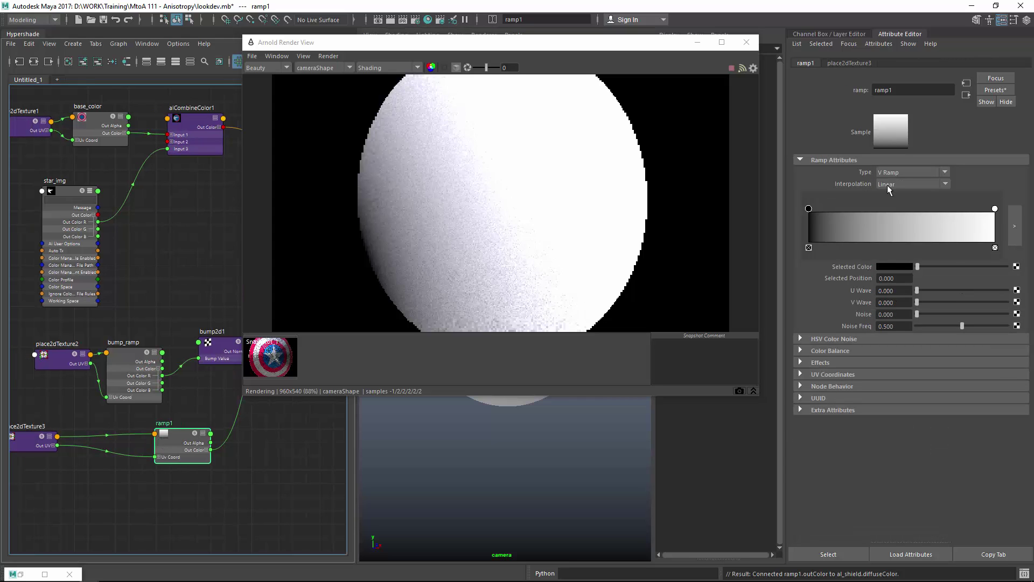
click(901, 173)
click(897, 226)
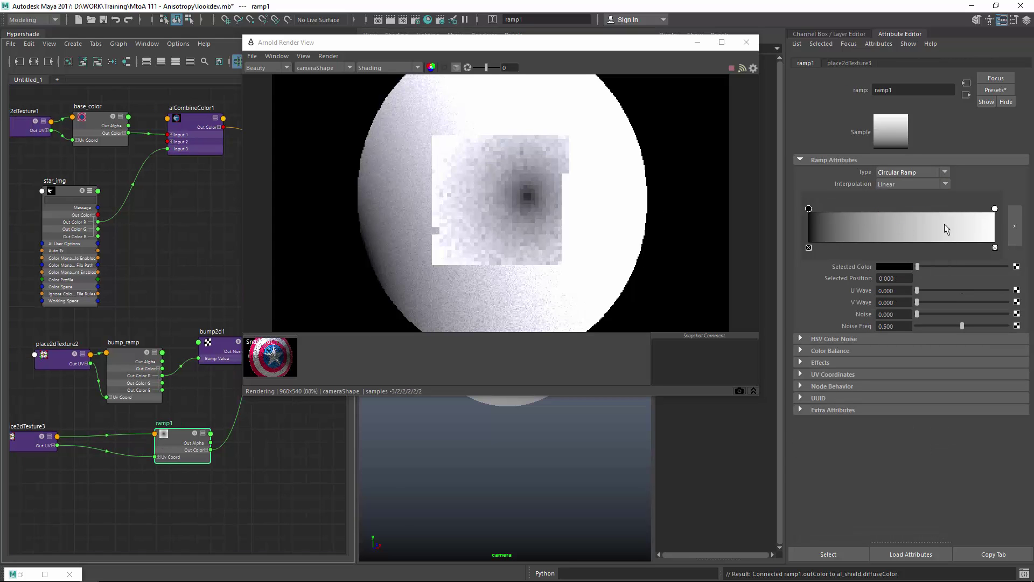
click(916, 184)
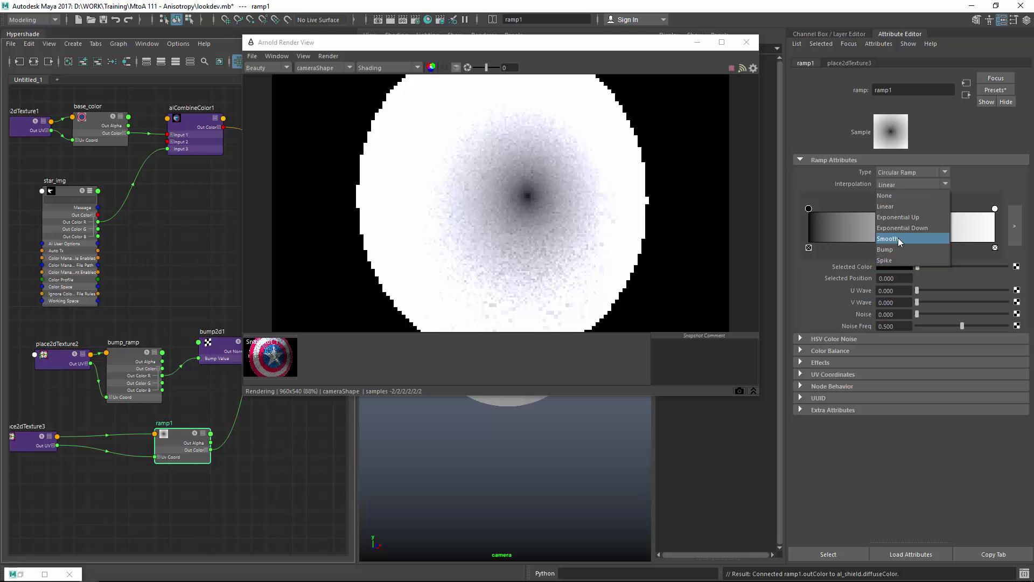
click(900, 196)
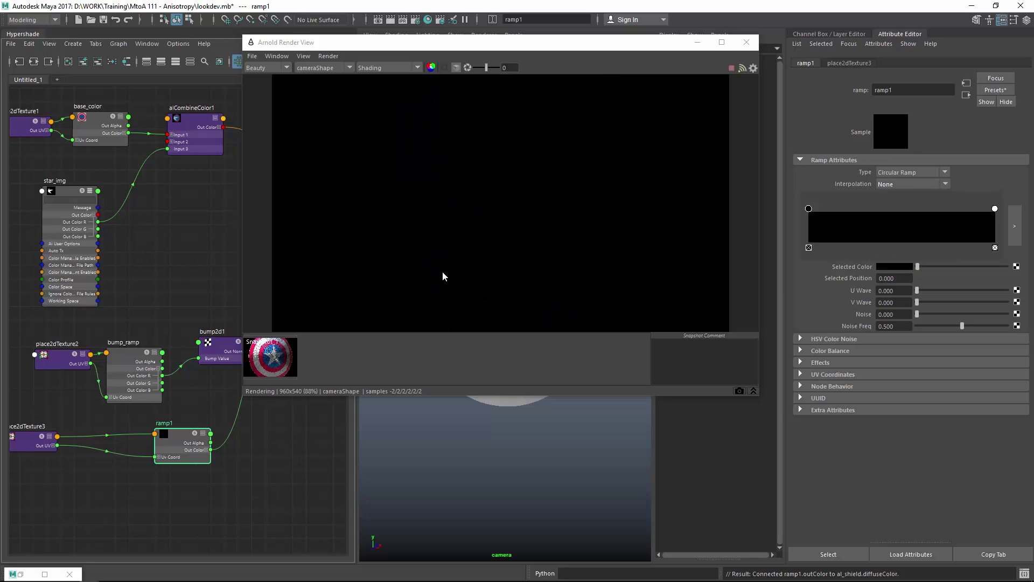
- Compare the render against the stored snapshot and make ramp1 white at the centre, with a black stop at position 0.332
right_click(285, 369)
click(302, 396)
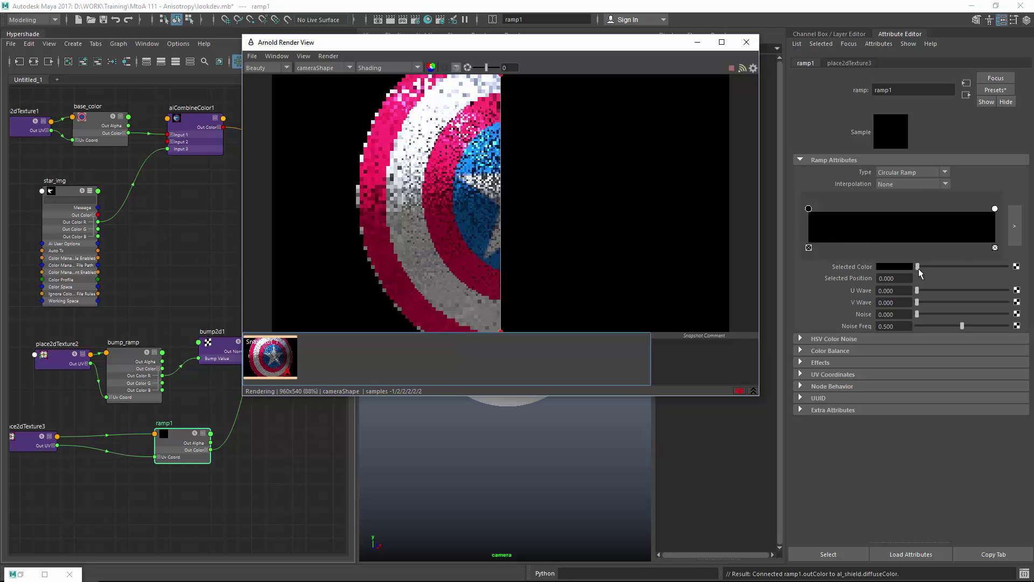
drag(919, 267, 1008, 268)
drag(995, 208, 845, 207)
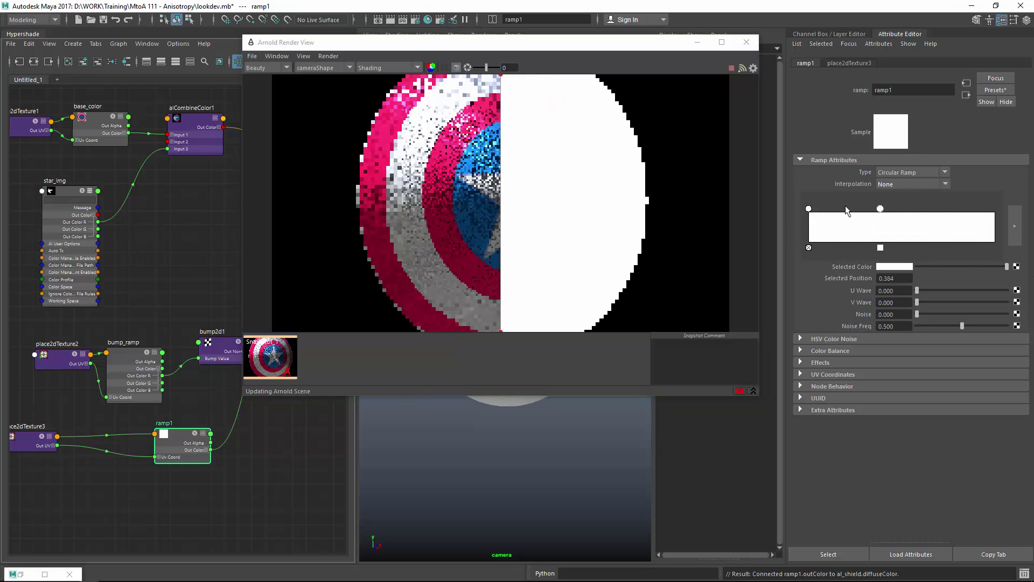
drag(1007, 267, 881, 266)
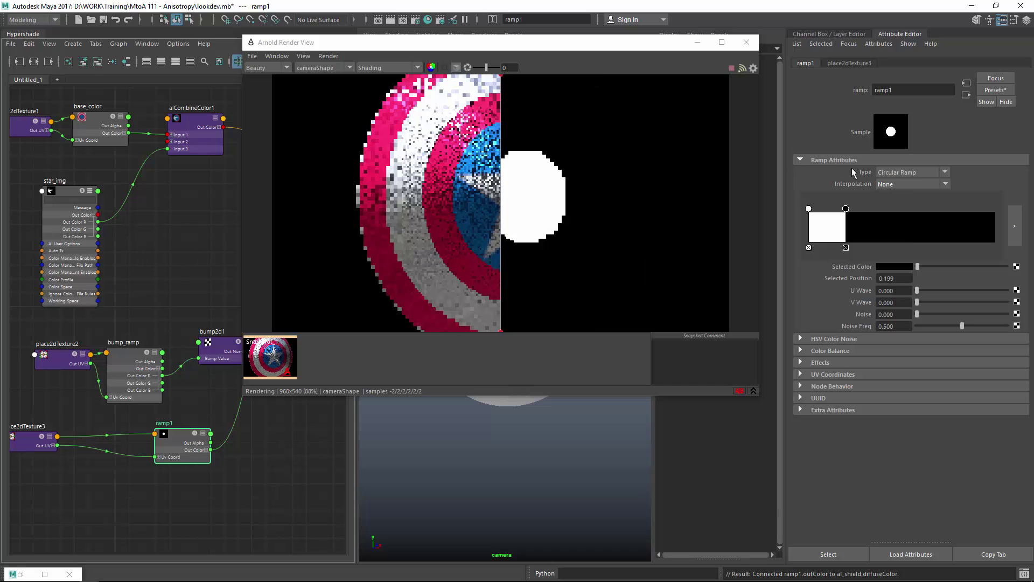
drag(845, 210, 864, 211)
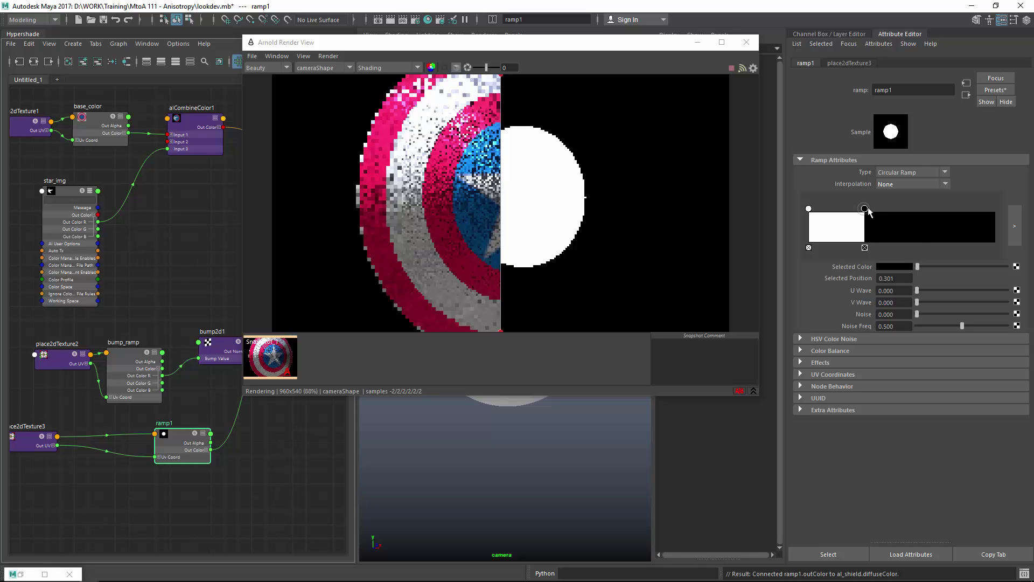
drag(867, 211, 873, 211)
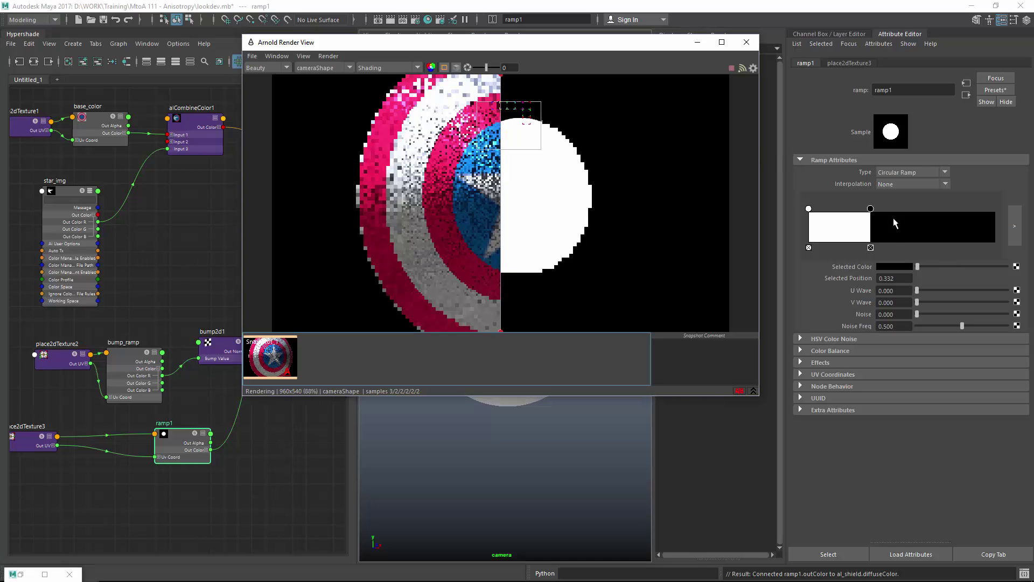
- Add a dark grey stop to ramp1 at position 0.454
click(893, 221)
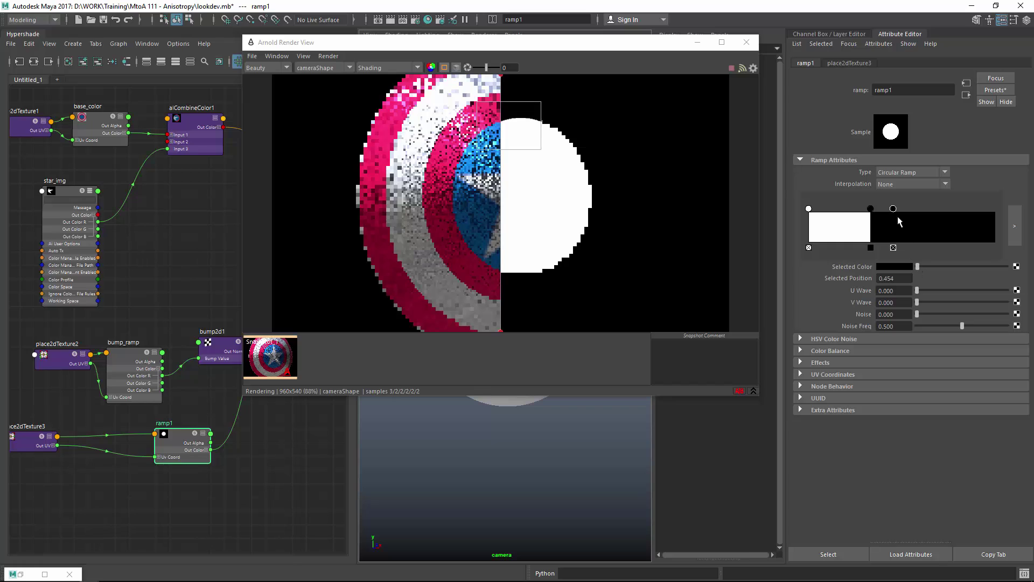
drag(917, 267, 930, 267)
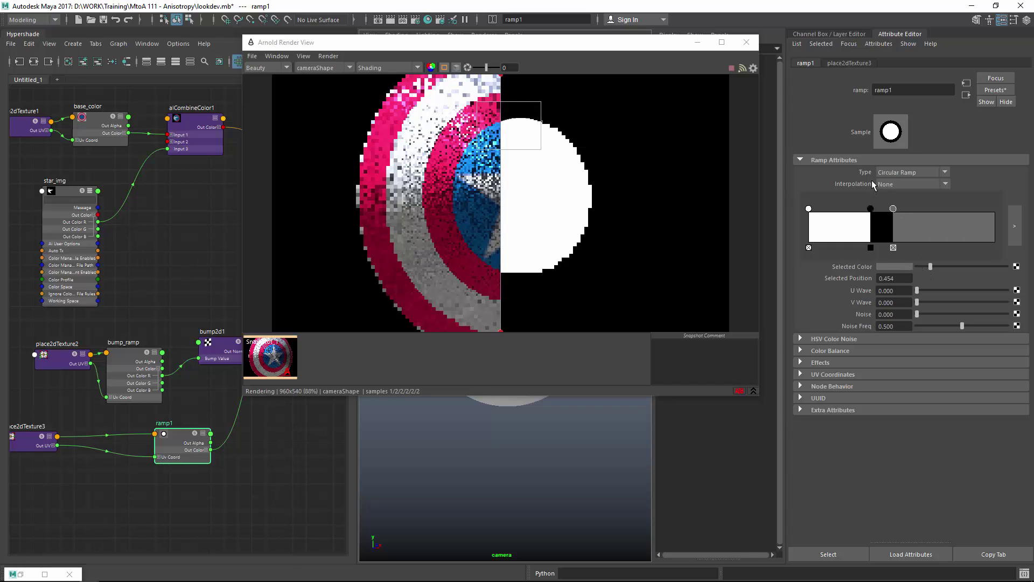
- Recolour ramp1's stop at 0.332 dark grey and add a mid-grey stop at 0.598, checking the ring edges against the render snapshot
click(871, 211)
drag(918, 266, 921, 266)
click(570, 129)
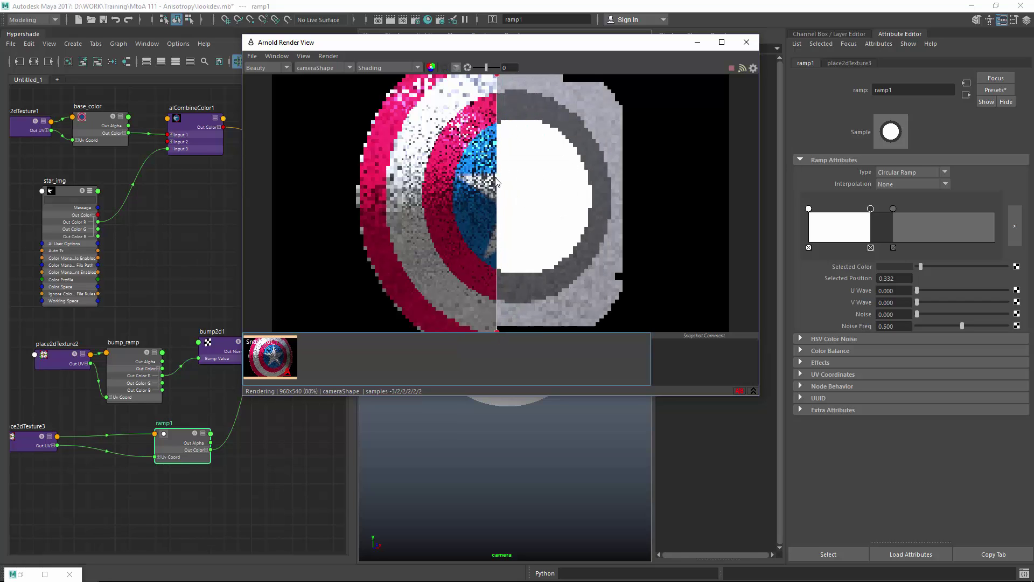
drag(501, 194, 404, 122)
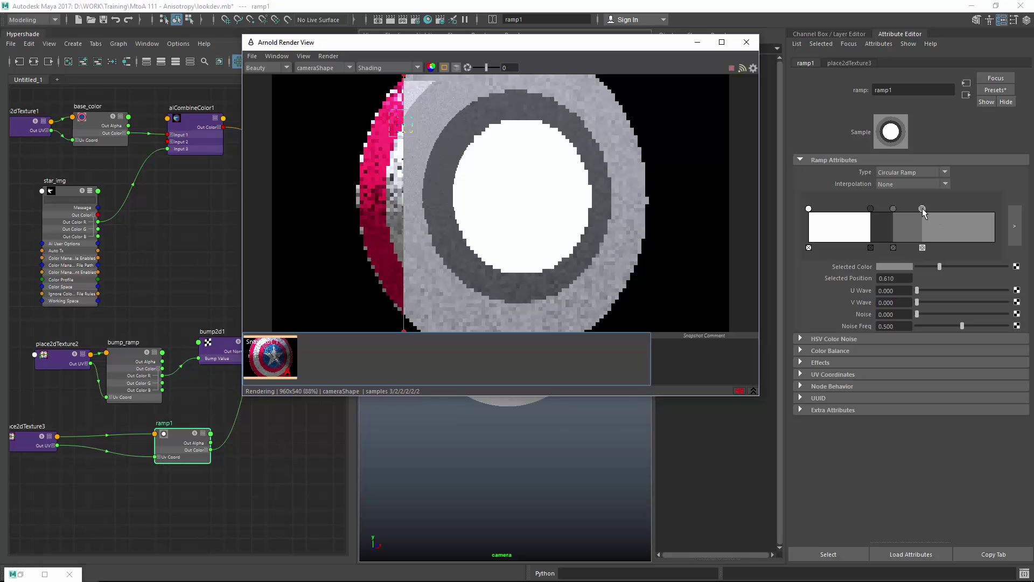
drag(923, 209, 920, 209)
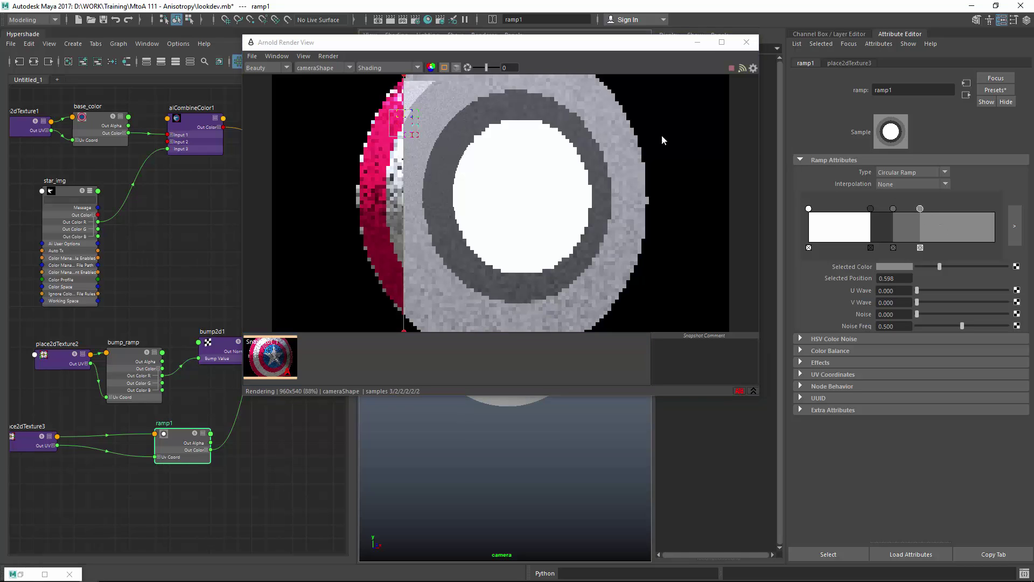
drag(354, 102, 422, 149)
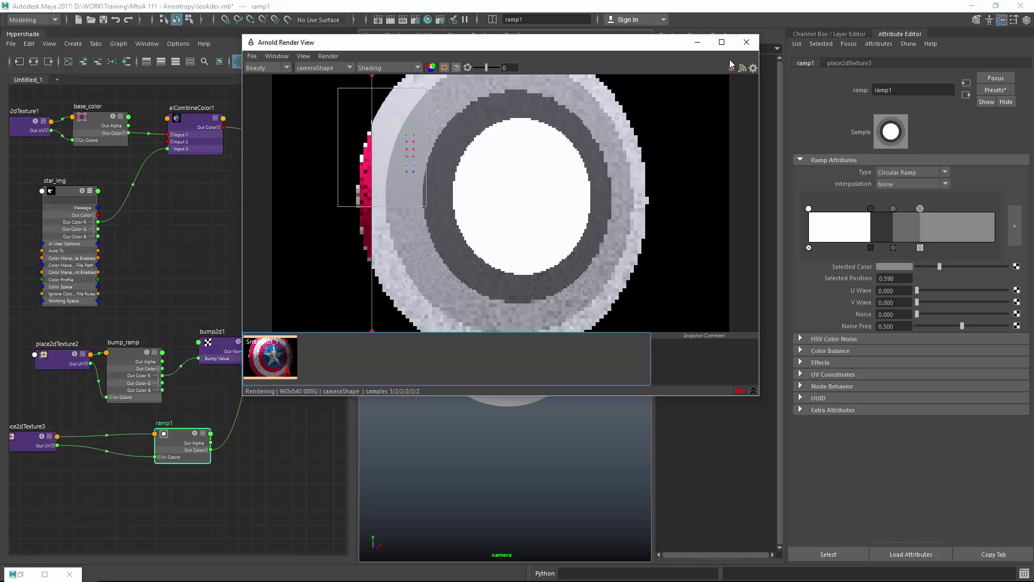
- Add a lighter grey stop to ramp1 at position 0.702 for the edge of the outer ring
click(939, 232)
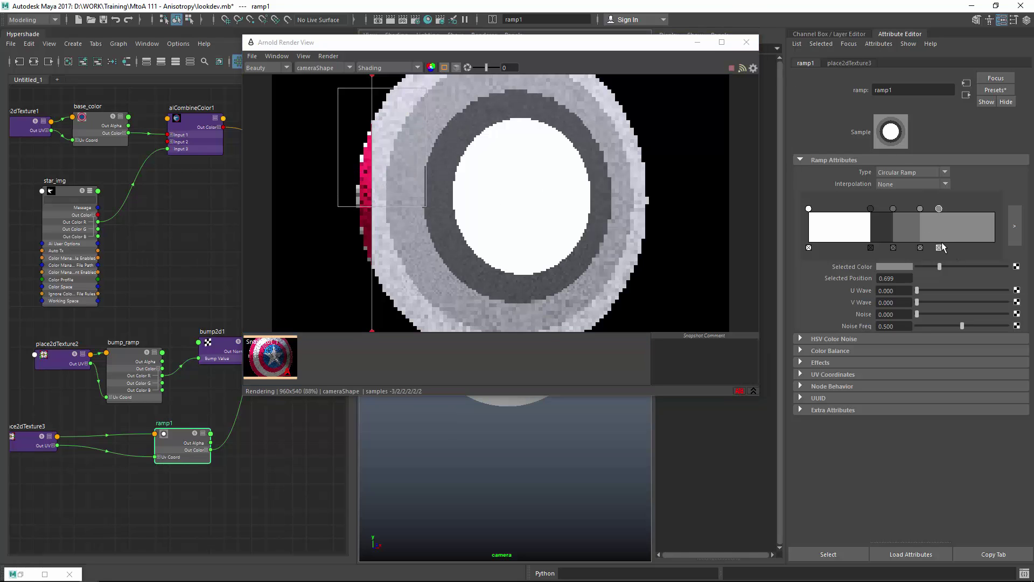
drag(937, 209, 932, 210)
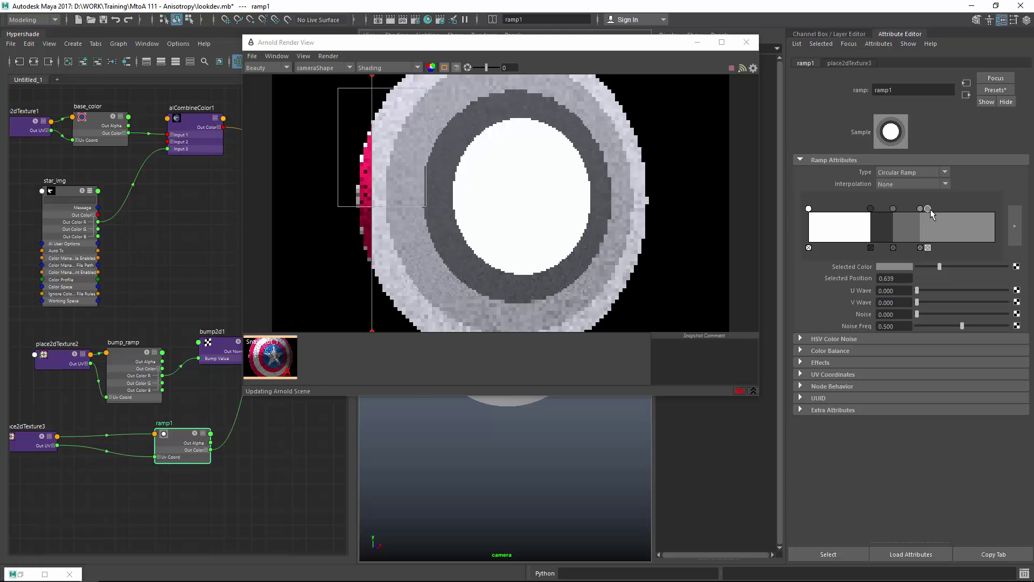
drag(940, 267, 957, 266)
drag(931, 209, 939, 210)
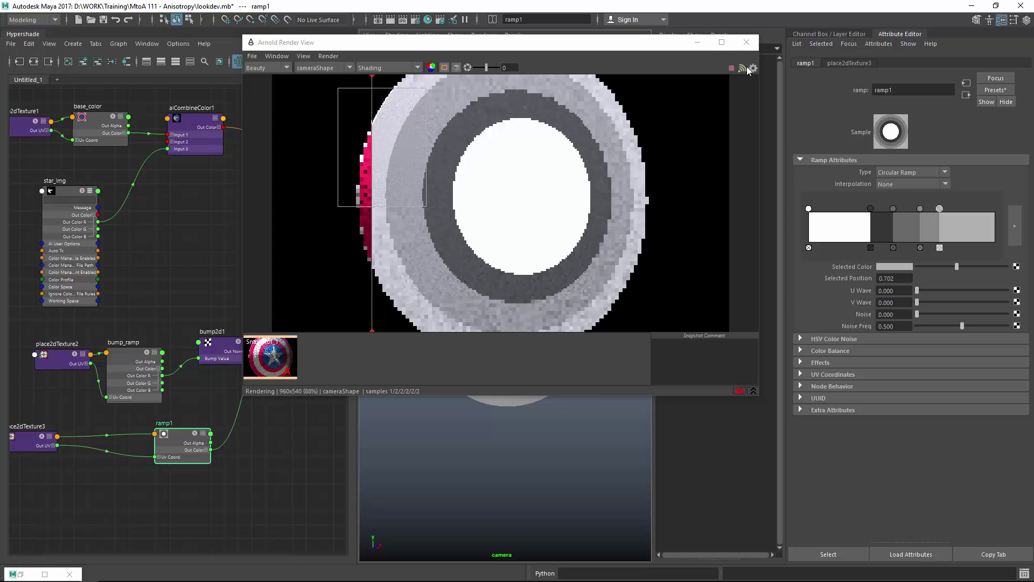
- Enlarge ramp1's gradient for editing and add flanking stops beside each tone boundary, at about 0.330, 0.457, 0.592 and 0.707
click(746, 42)
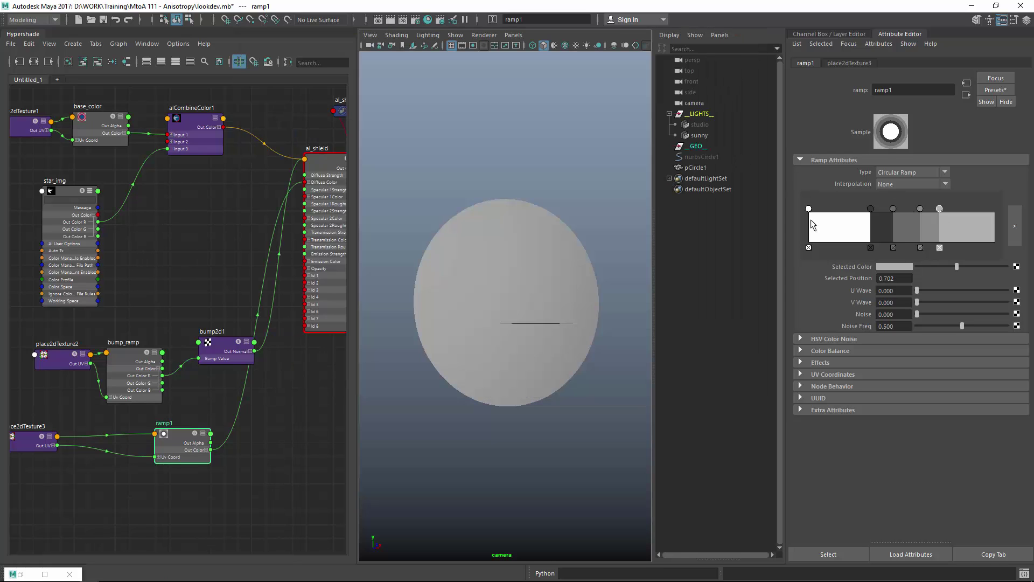
click(1015, 226)
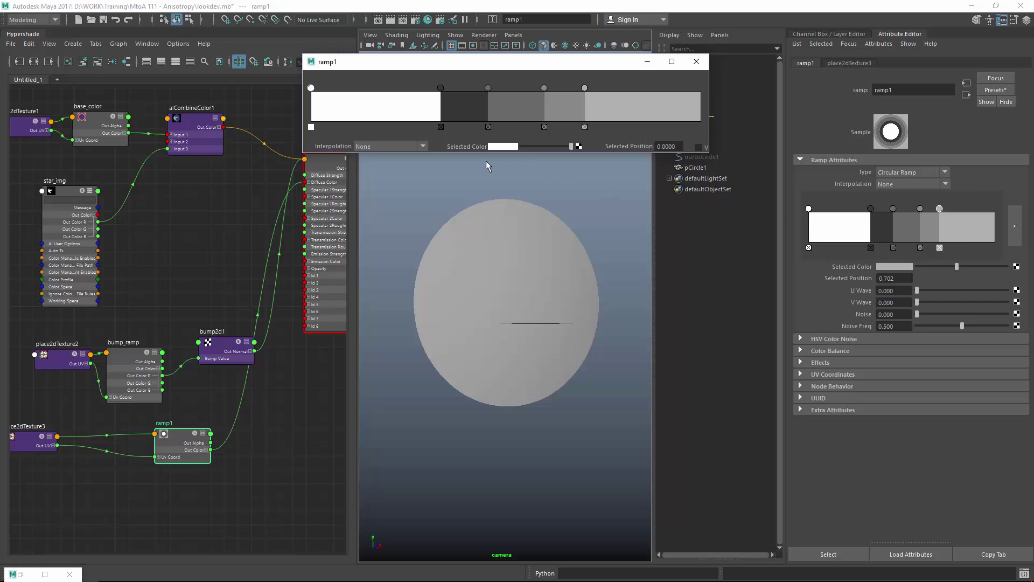
drag(695, 132, 910, 295)
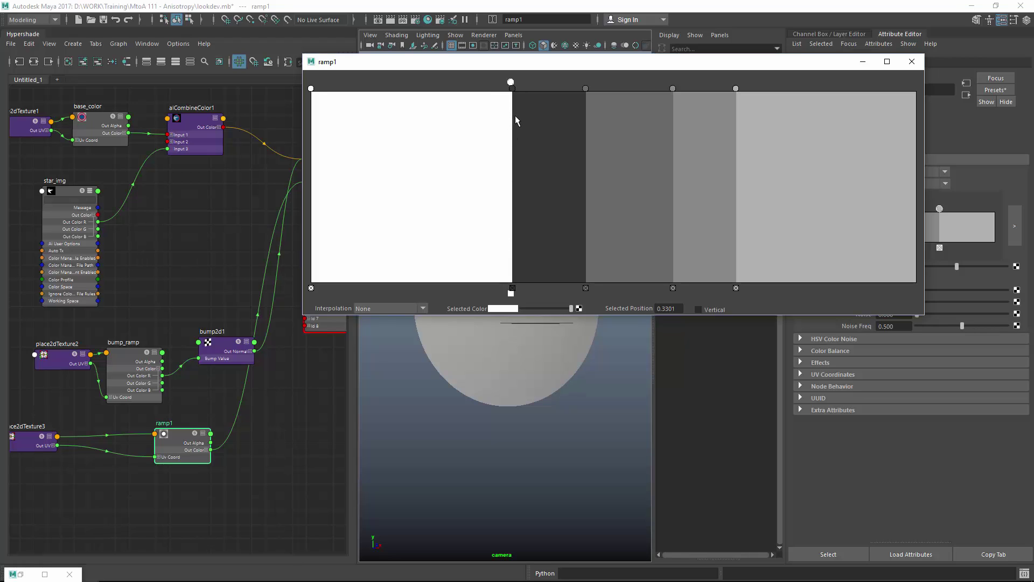
click(515, 115)
click(583, 131)
click(588, 129)
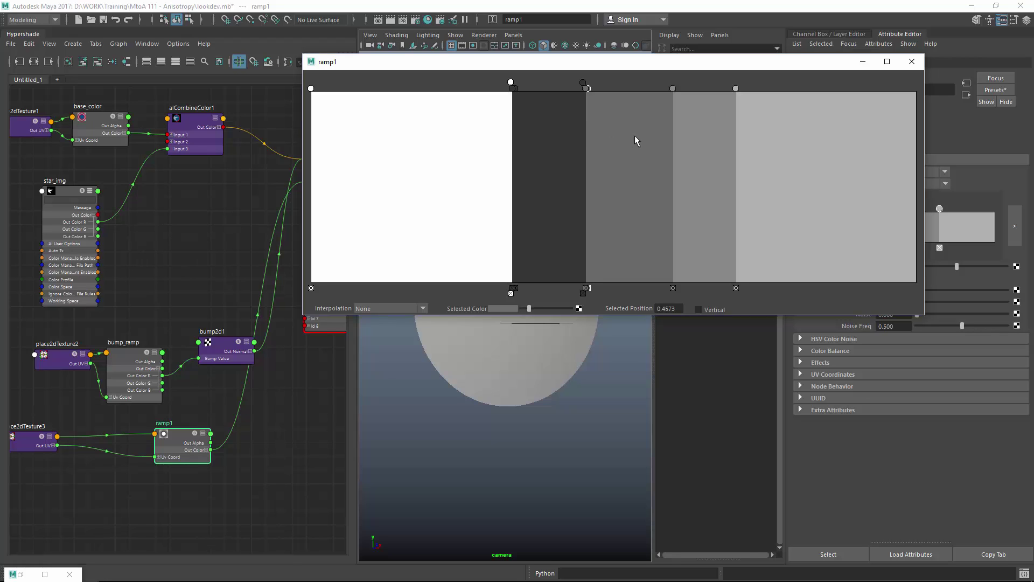
click(674, 138)
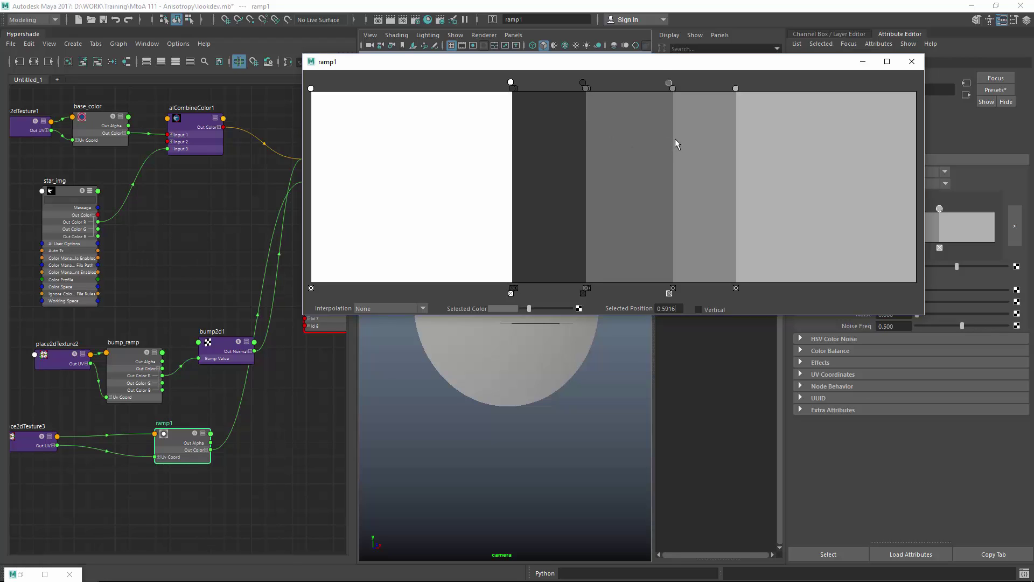
click(738, 141)
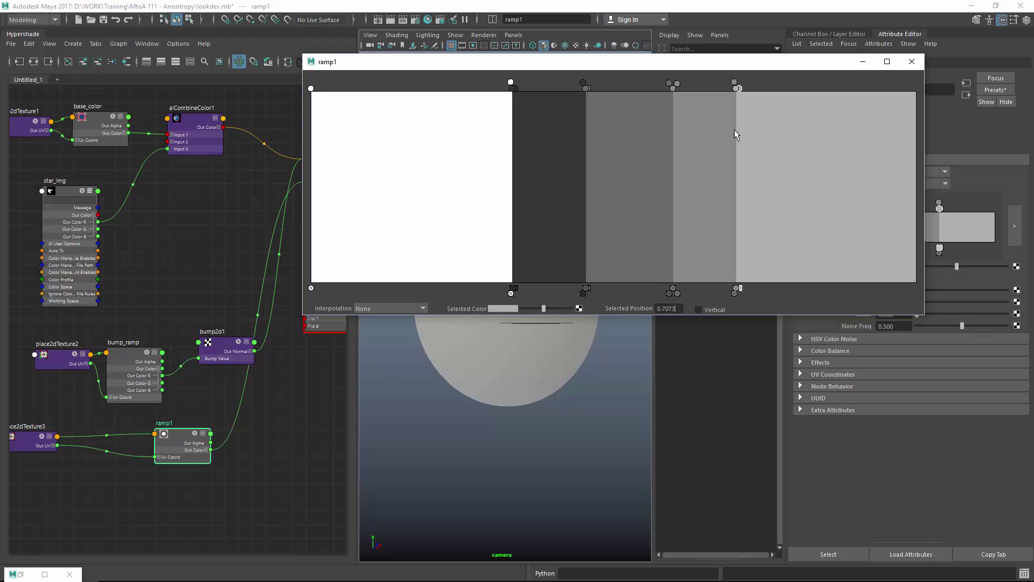
- Make ramp1's stop at 0.3327 black and set the ramp's interpolation to Spike
click(513, 89)
click(495, 307)
click(495, 305)
click(399, 305)
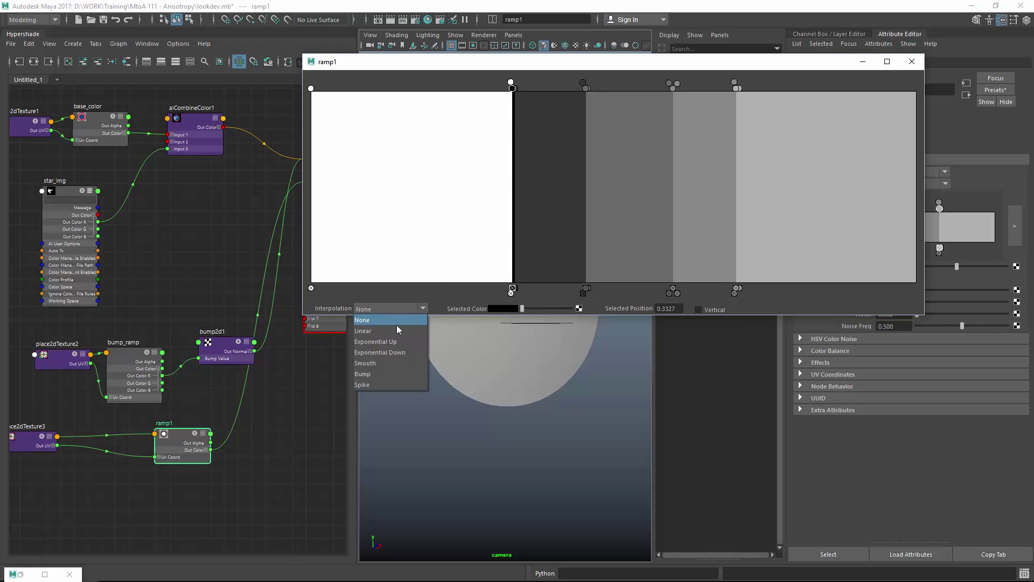
click(384, 383)
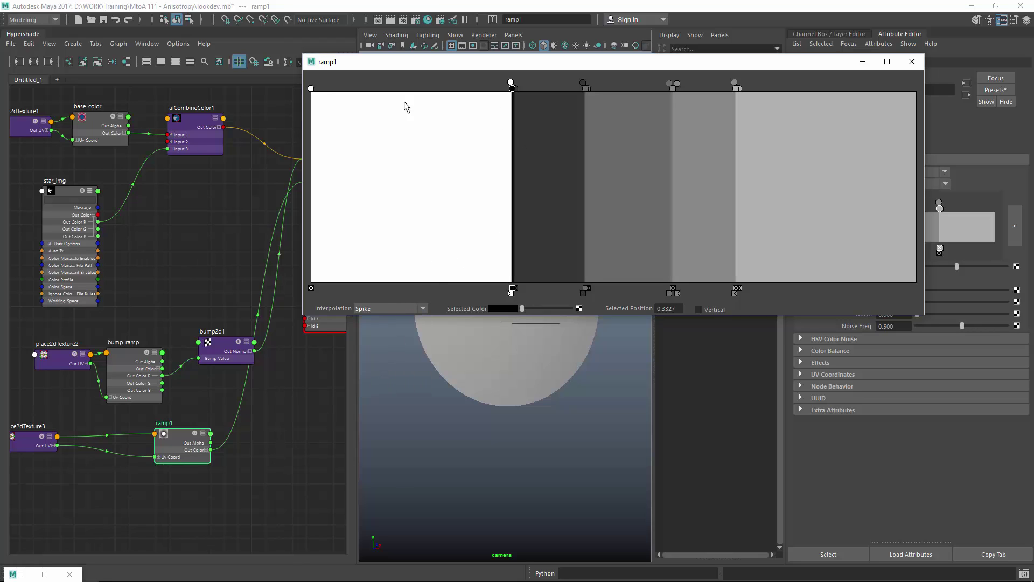
click(311, 89)
drag(761, 61, 624, 85)
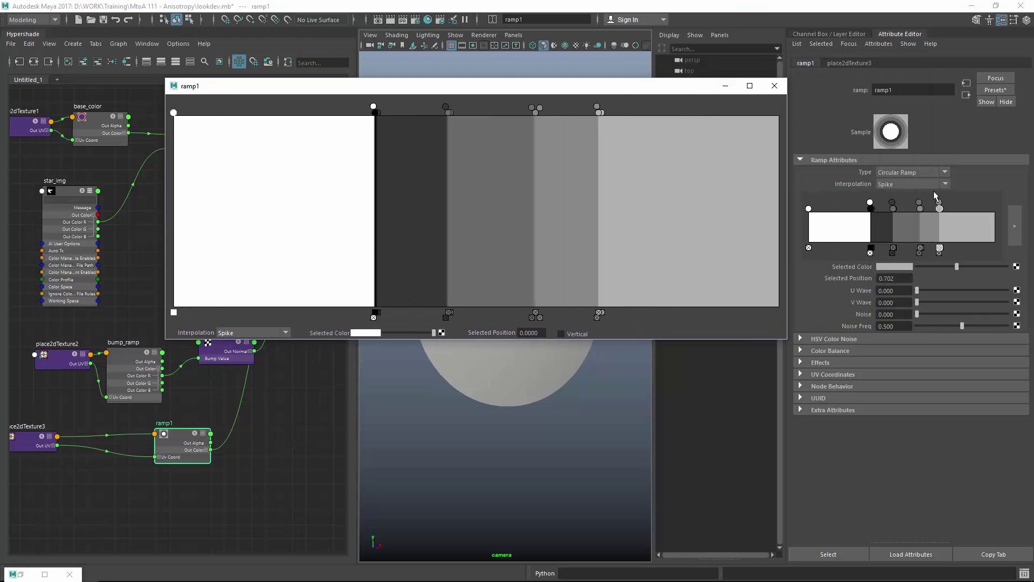
click(919, 185)
click(910, 187)
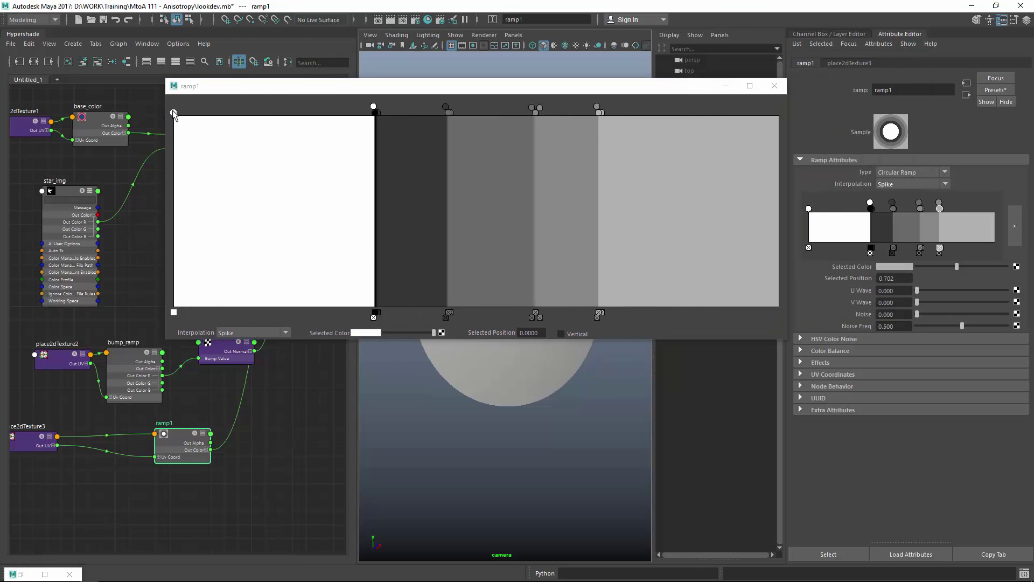
- Draw thin black lines on white at the first two boundaries, with white stops at 0.3372, 0.4493 and 0.4573 and black at 0.4538
click(379, 110)
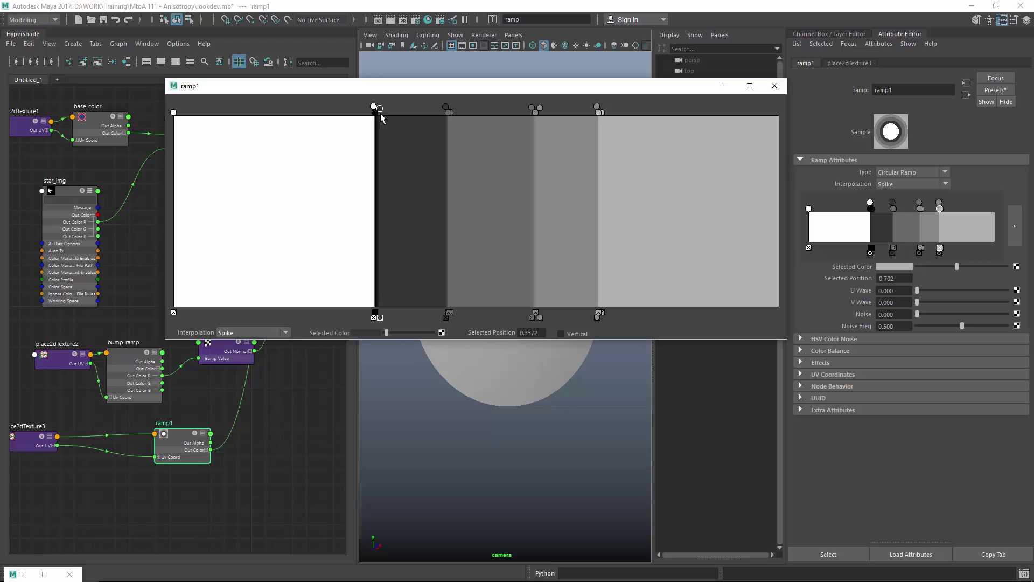
drag(386, 333, 464, 338)
click(445, 111)
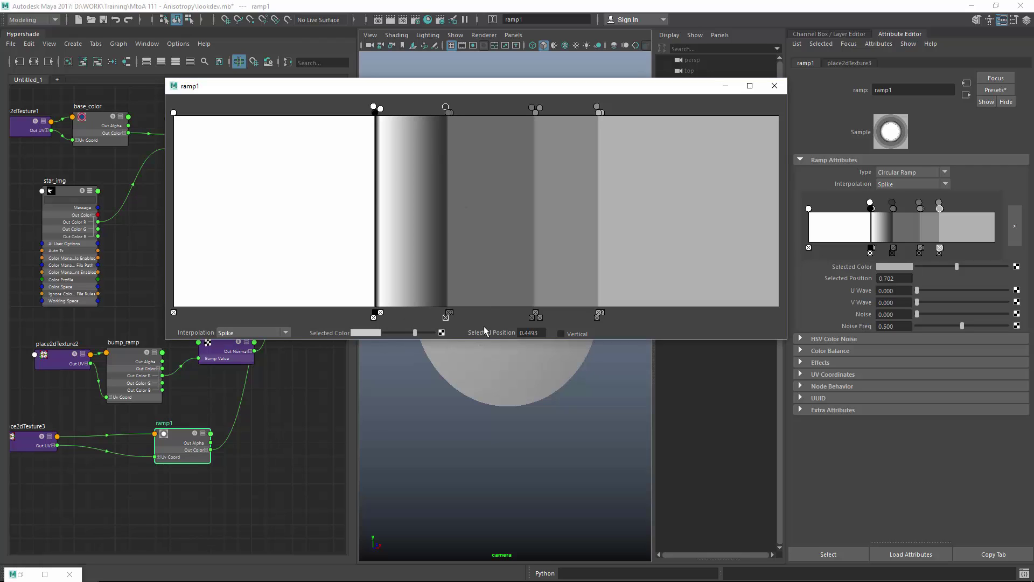
click(448, 113)
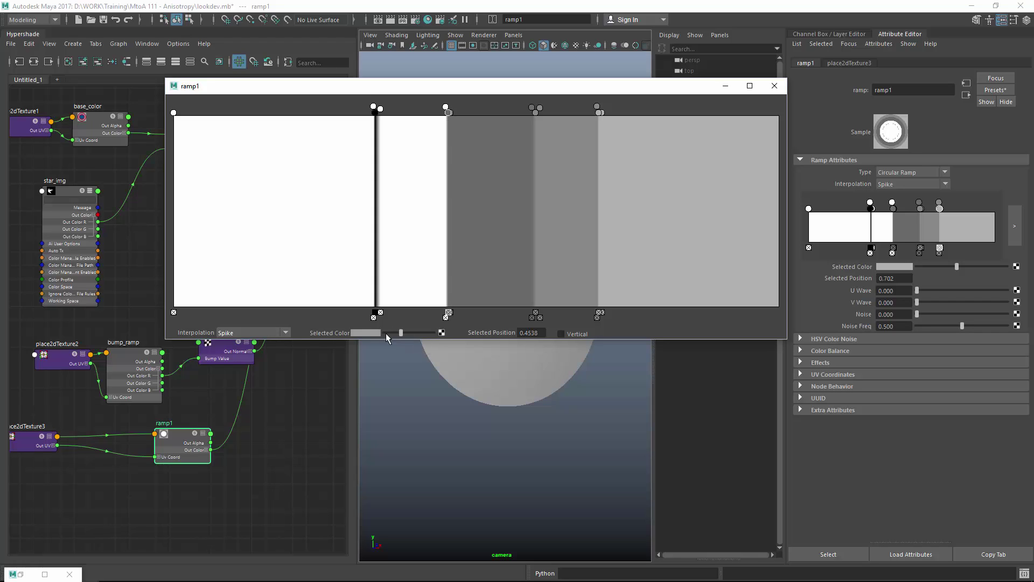
drag(378, 330, 480, 334)
click(452, 113)
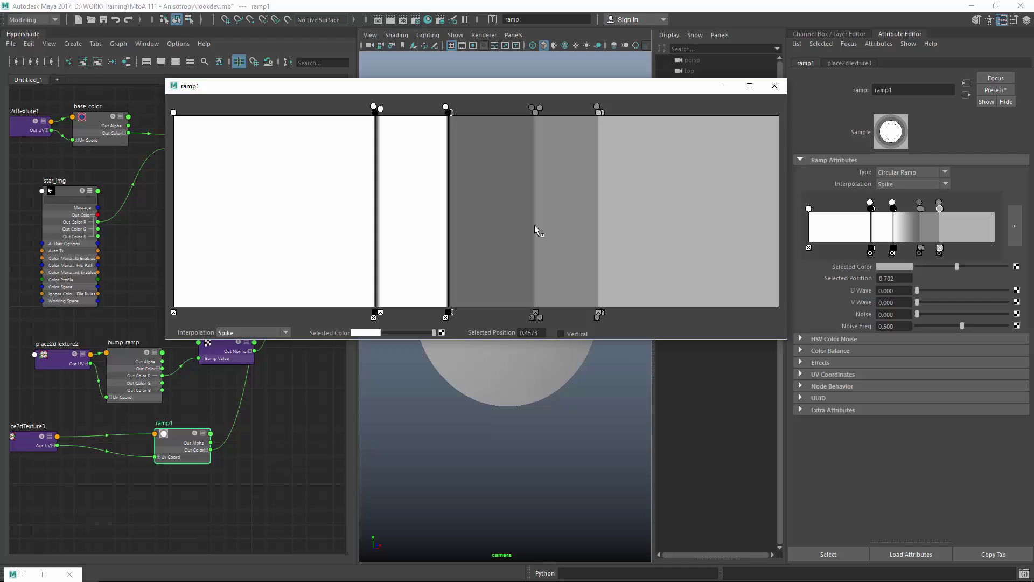
- Turn the third boundary into a thin black line, with white stops at 0.5934 and 0.6050 around a black stop
click(532, 108)
drag(414, 332, 472, 329)
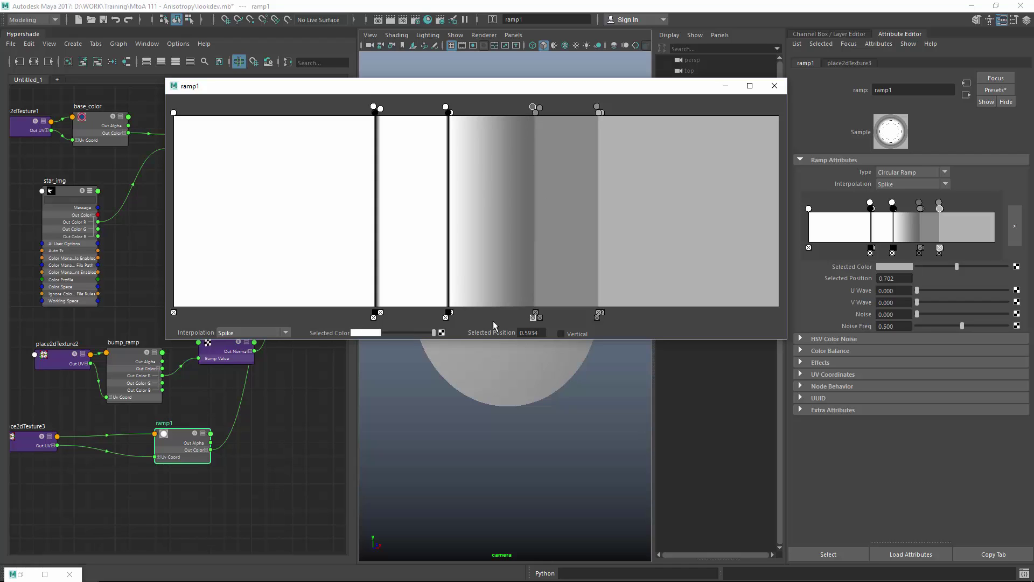
click(535, 112)
drag(395, 332, 589, 158)
click(539, 108)
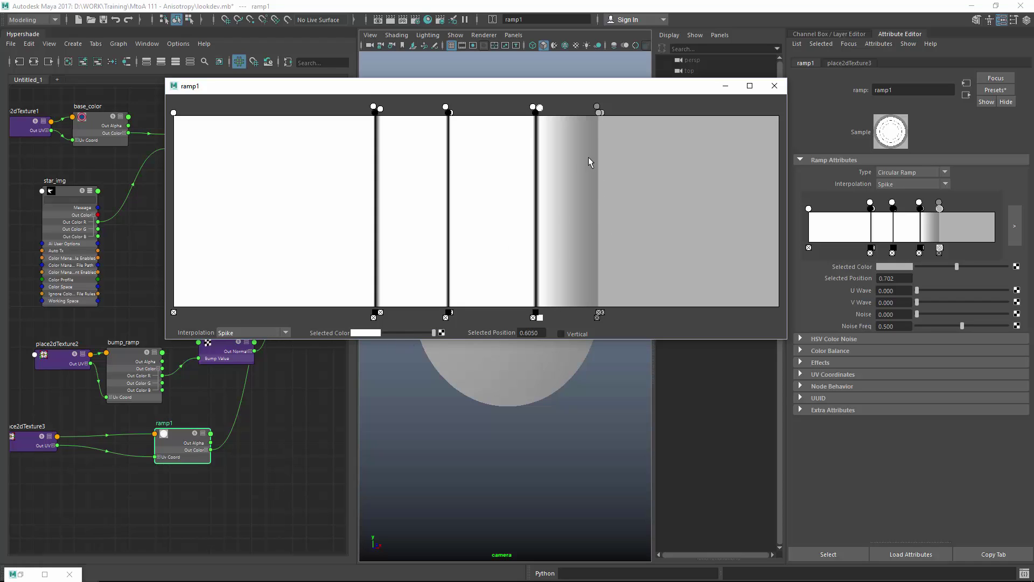
- Turn the fourth boundary into a thin black line, with white stops at 0.6993 and 0.7109 around a black stop at 0.702
click(597, 107)
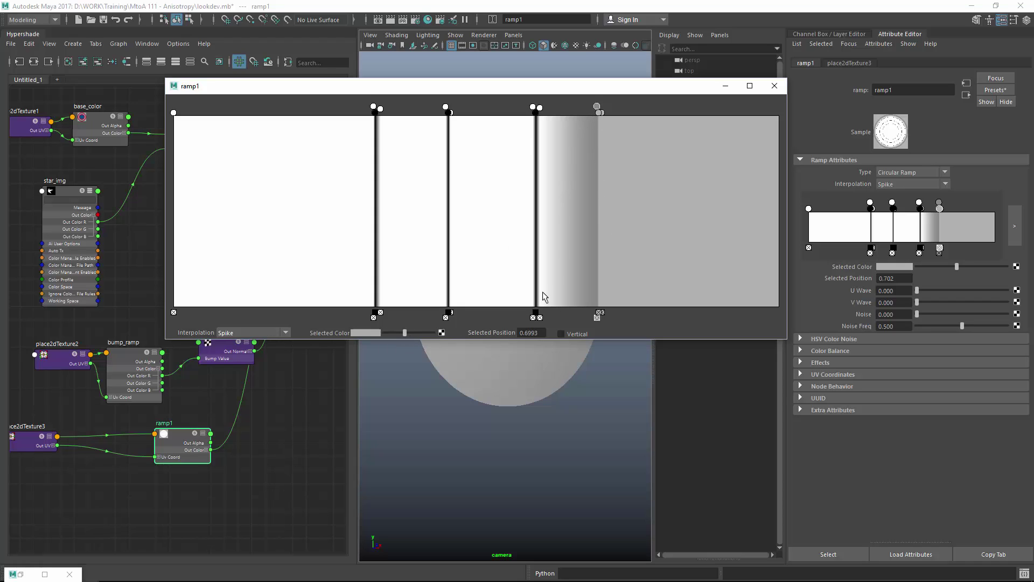
drag(543, 294, 589, 143)
click(599, 113)
drag(397, 333, 437, 333)
click(604, 110)
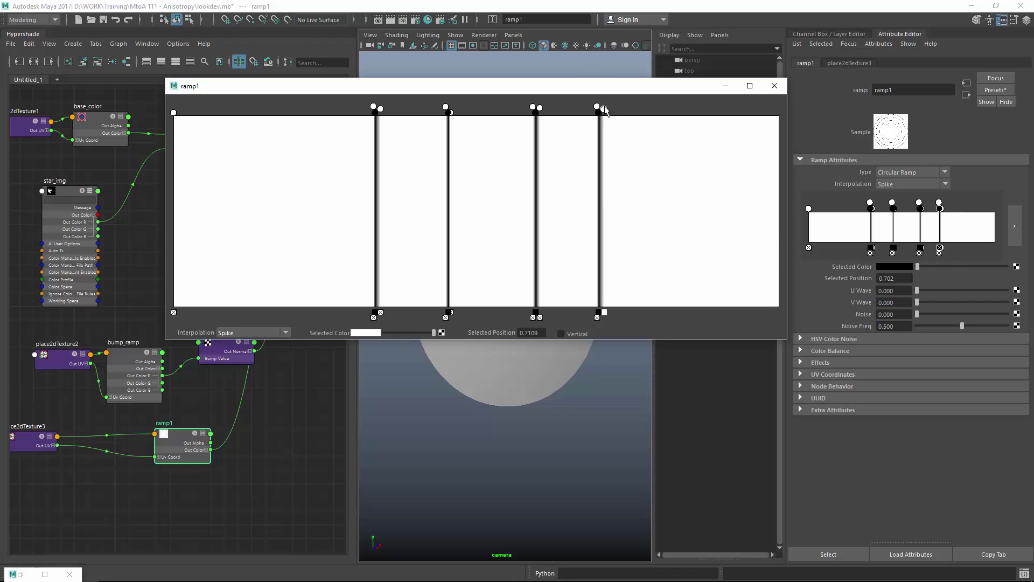
- Narrow the outermost and innermost black lines by tightening their white stops, placing one at 0.6984 and one at 0.3283, and close the enlarged gradient
drag(604, 107, 596, 108)
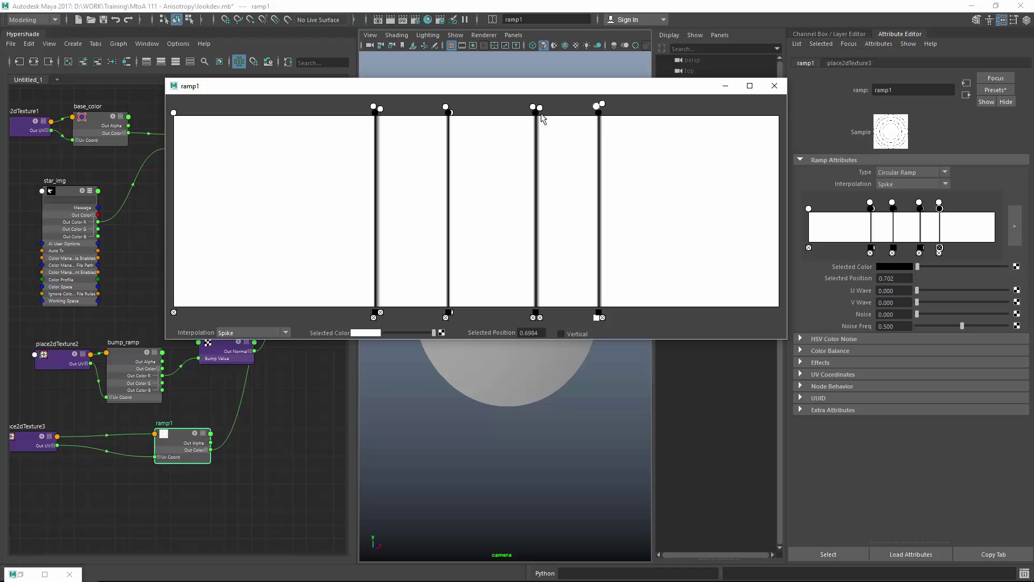
drag(380, 109, 374, 111)
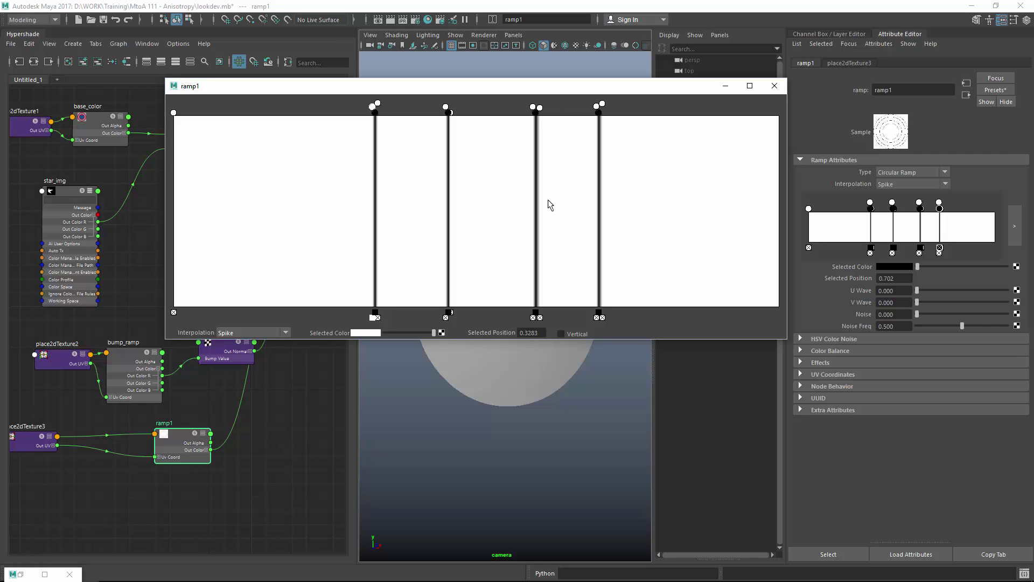
click(774, 86)
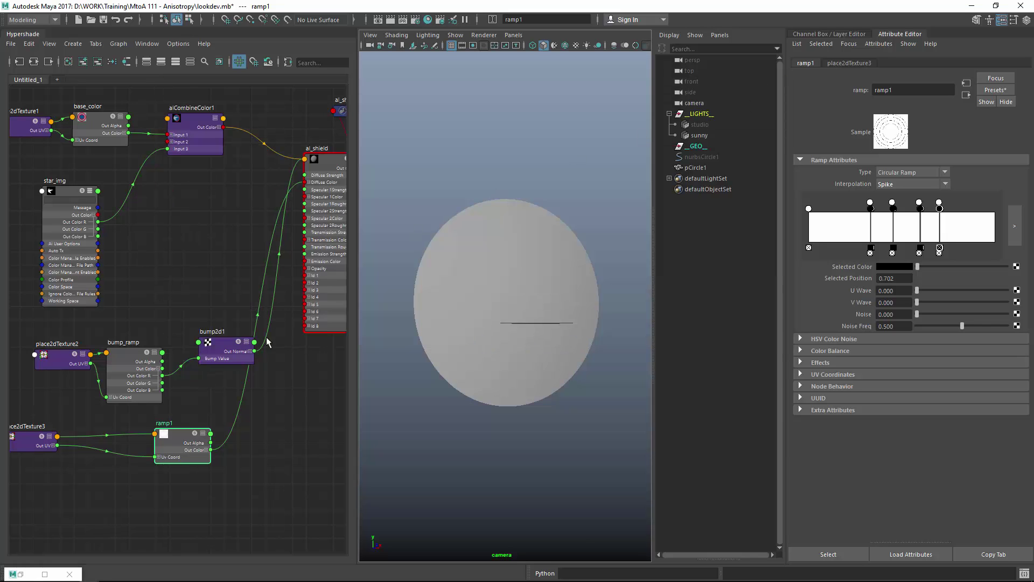
- Rename the ramp1 node as color_spacer
alt+middle_drag(163, 389, 233, 343)
alt+right_drag(233, 343, 215, 371)
alt+middle_drag(215, 371, 239, 353)
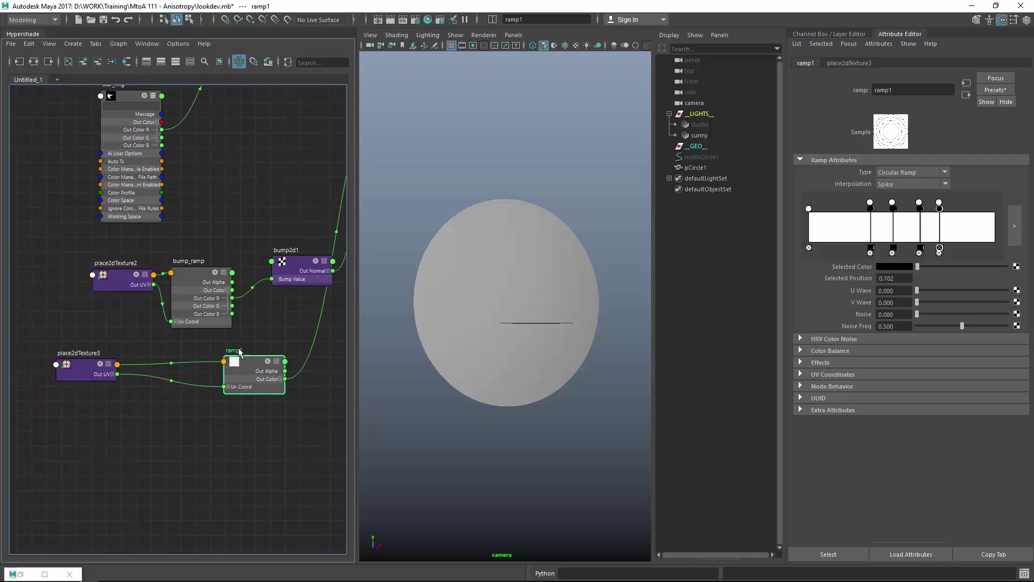
click(239, 352)
drag(239, 352, 239, 350)
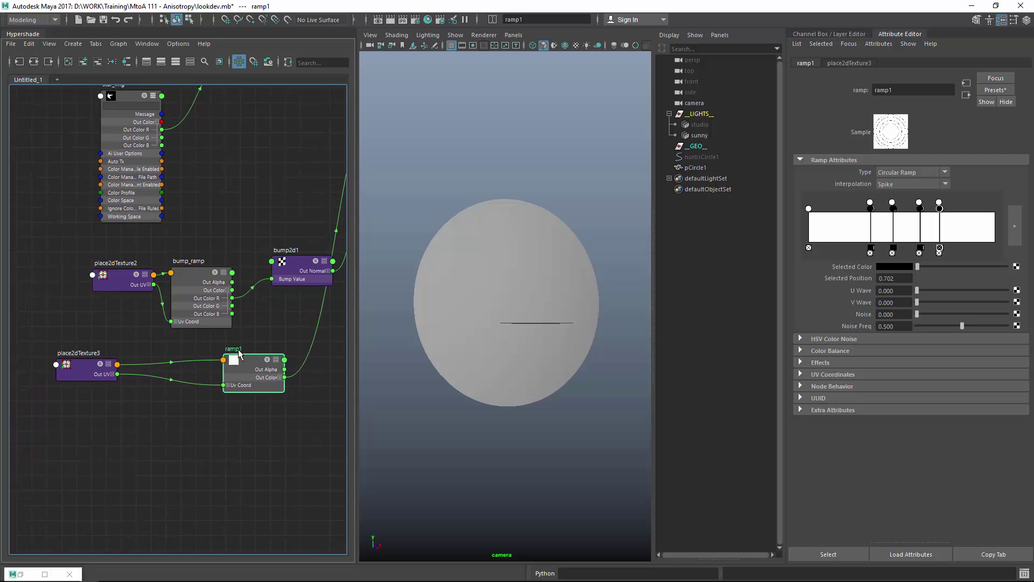
double_click(873, 90)
text(colo)
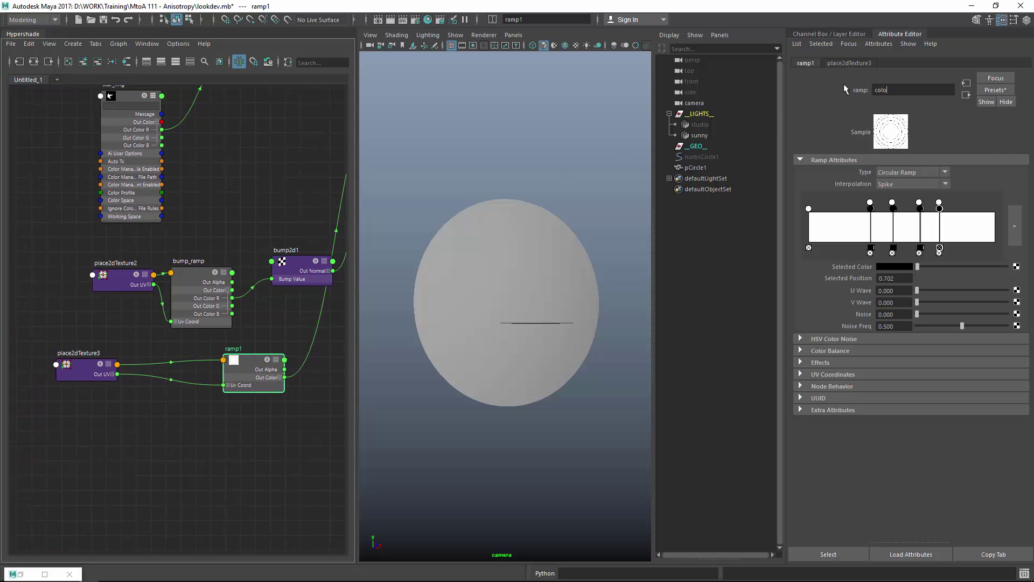
text(r_spacer)
key(Return)
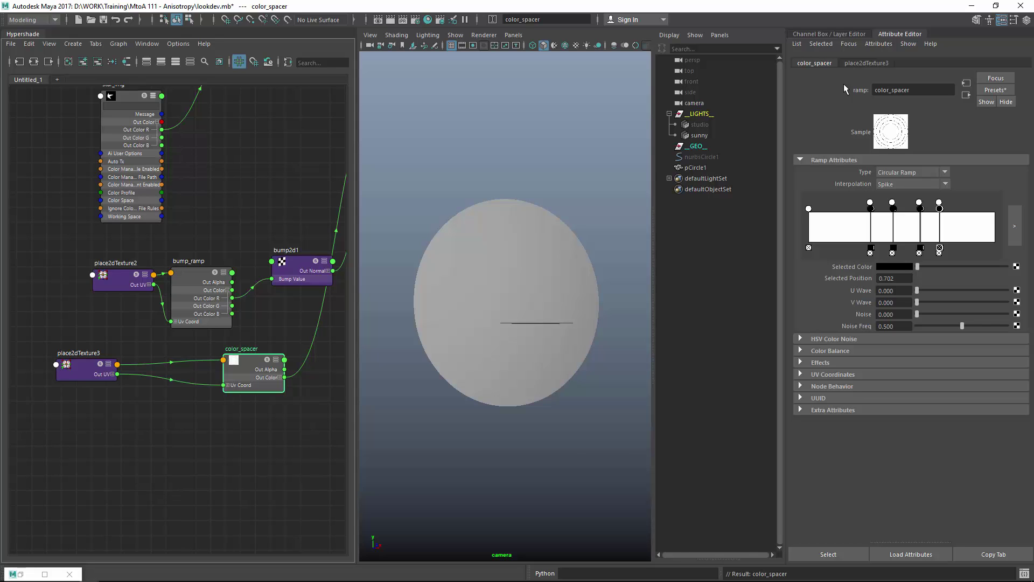
- Move the bump_ramp and color_spacer nodes with their placement nodes away from bump2d1 to free space in the graph
scroll(201, 297, down, 1)
drag(62, 259, 246, 390)
drag(237, 366, 156, 369)
click(168, 319)
scroll(172, 319, up, 3)
alt+middle_drag(218, 318, 238, 326)
- Create an alCombineFloat node and place it in the gap between bump_ramp and bump2d1, above color_spacer
key(Tab)
text(alCombine)
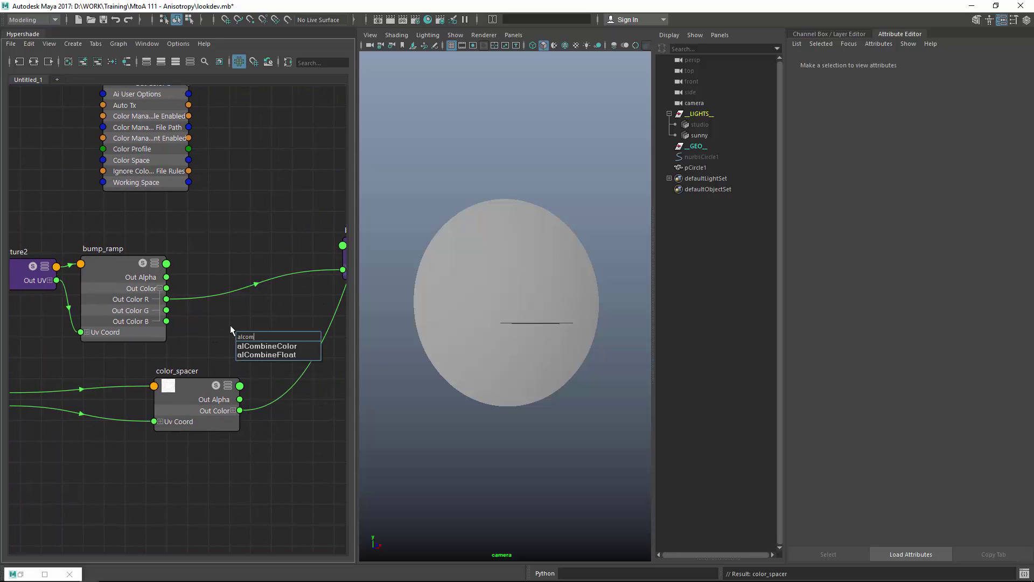
key(Down)
key(Down)
key(Return)
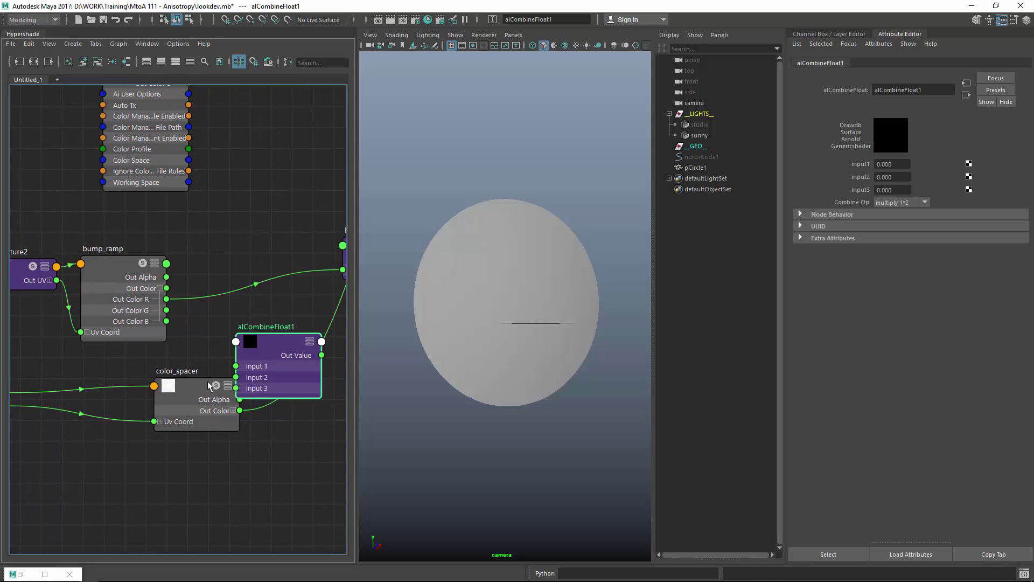
drag(259, 366, 265, 312)
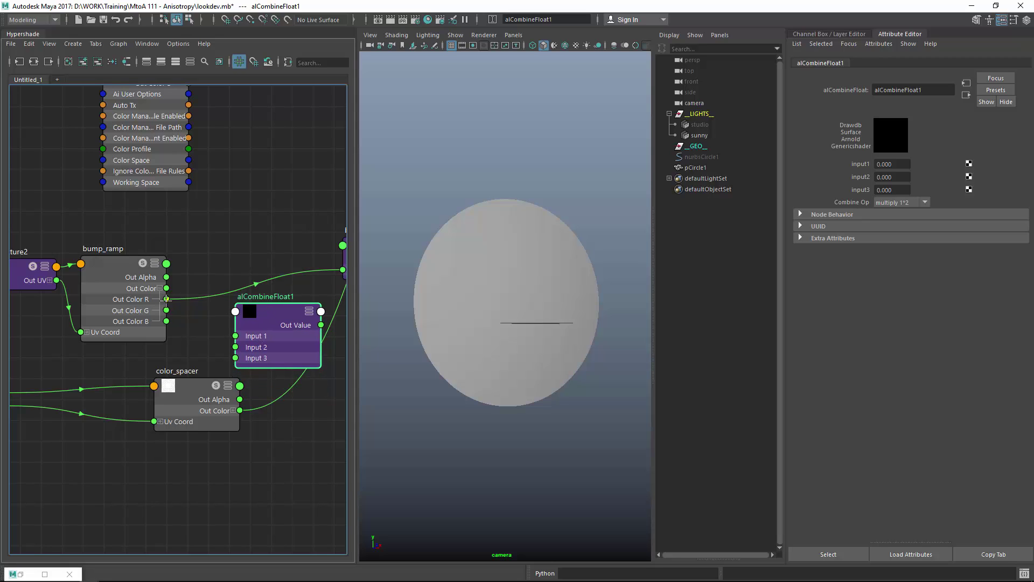
- Connect bump_ramp's Out Color R to Input 1 of alCombineFloat1 and color_spacer's Out Color R to Input 2
drag(167, 299, 235, 335)
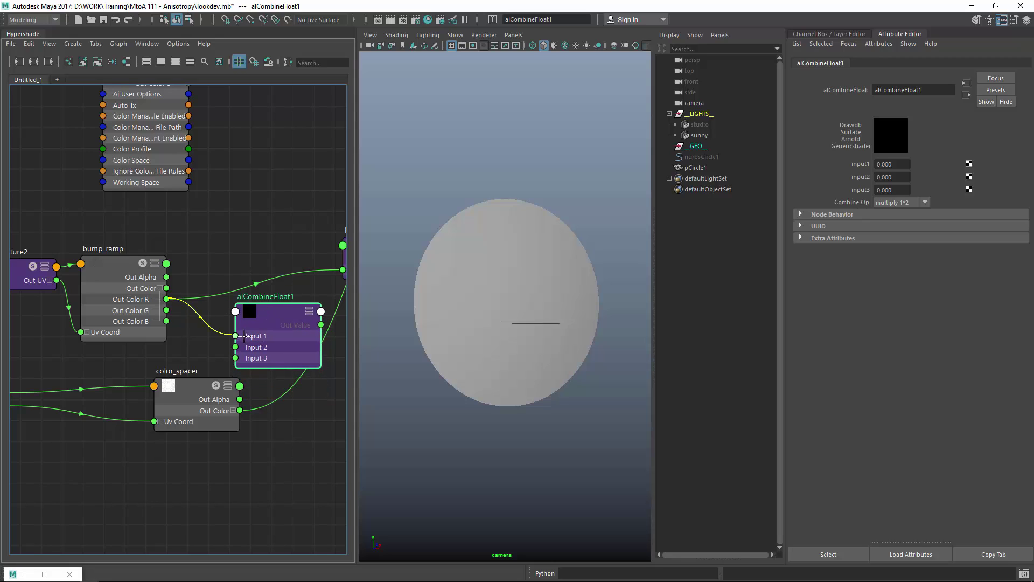
click(233, 411)
drag(240, 421, 235, 347)
drag(191, 395, 106, 383)
alt+middle_drag(286, 319, 221, 348)
drag(222, 353, 222, 355)
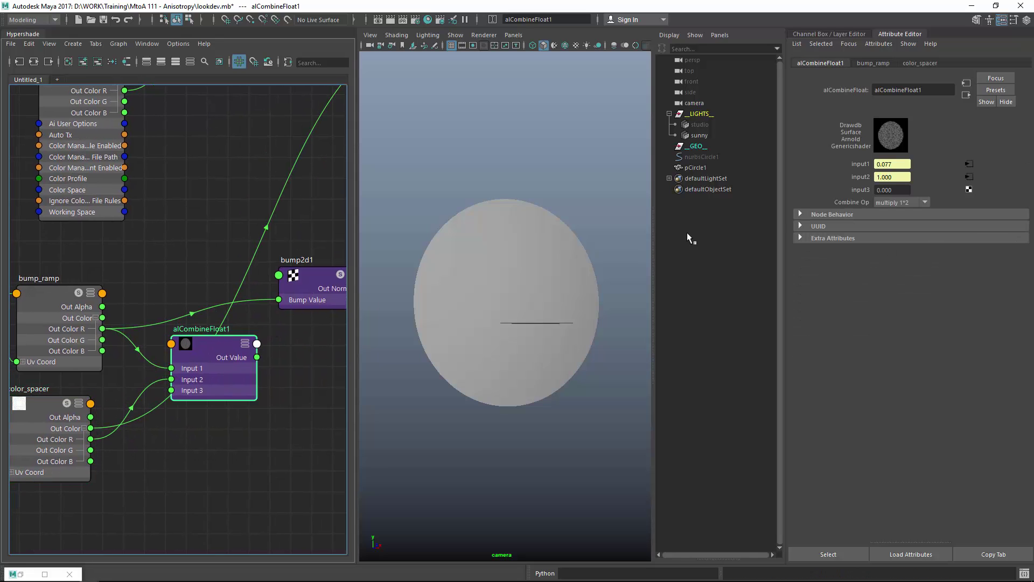
- Connect alCombineFloat1's Out Value to bump2d1's Bump Value and save the scene
alt+middle_drag(283, 306, 250, 315)
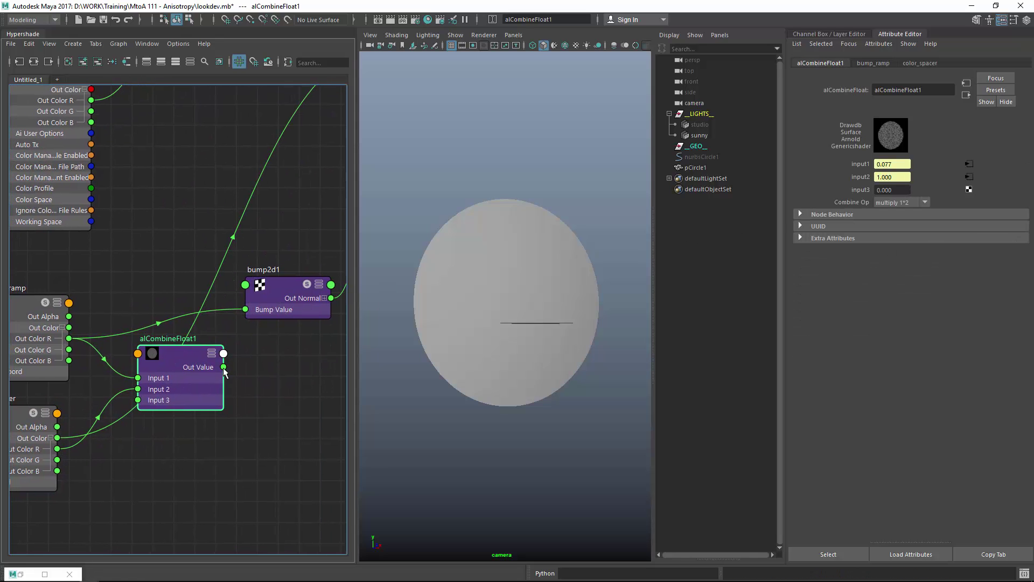
drag(224, 367, 245, 309)
alt+right_drag(268, 354, 209, 373)
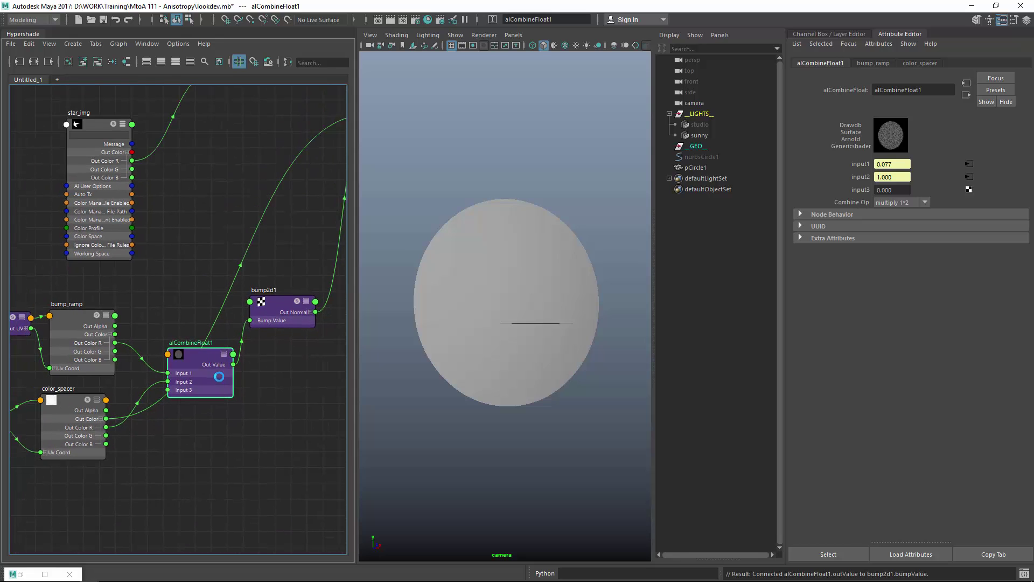
key(ctrl+s)
- Open the Arnold Render View and move it off the node graph
key(space)
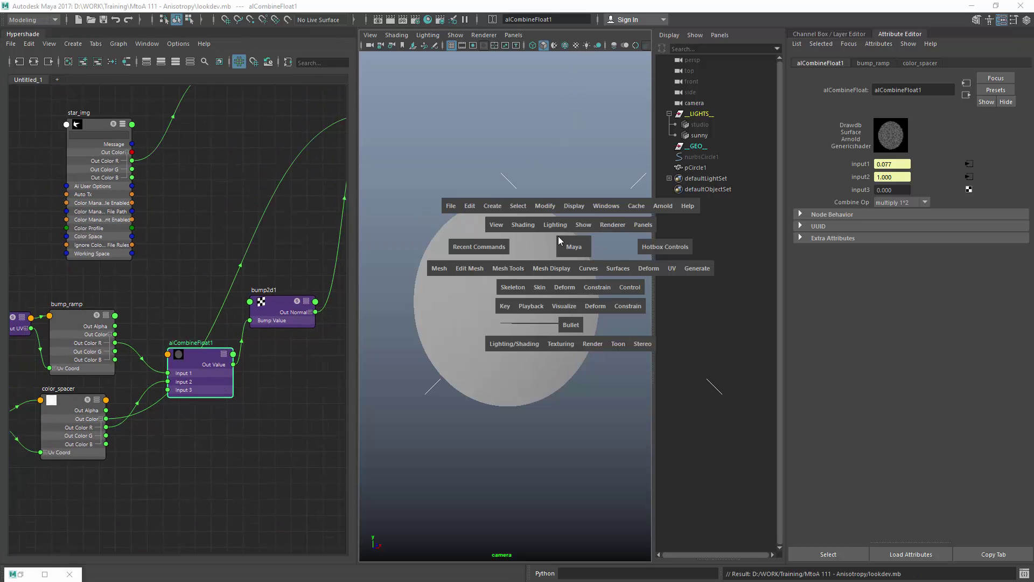
click(661, 214)
click(671, 228)
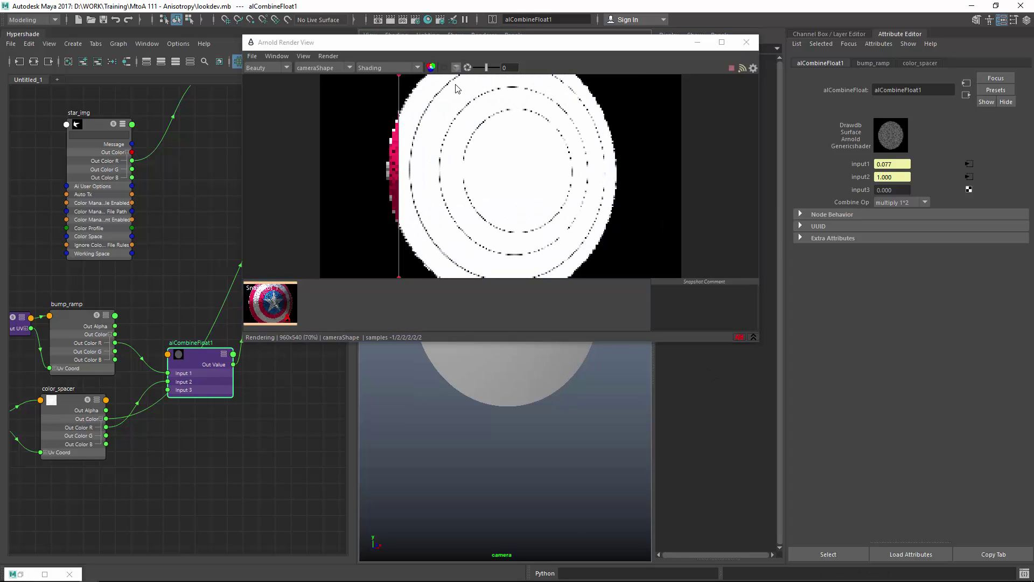
alt+drag(489, 176, 684, 193)
- Set al_shield's Diffuse Strength to 0 and its Specular 2 Strength to 1
scroll(238, 263, down, 2)
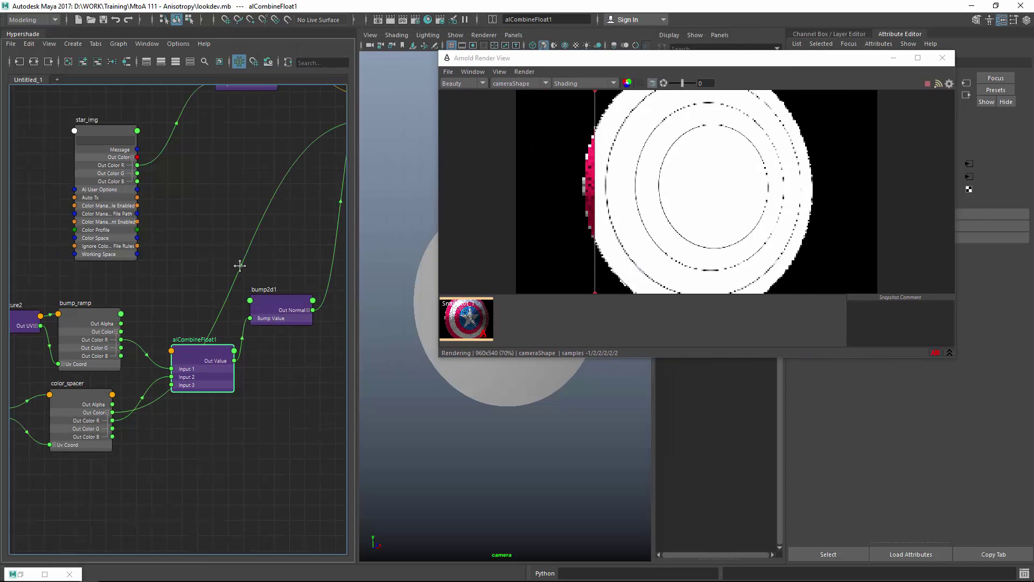
alt+middle_drag(238, 263, 168, 331)
click(286, 204)
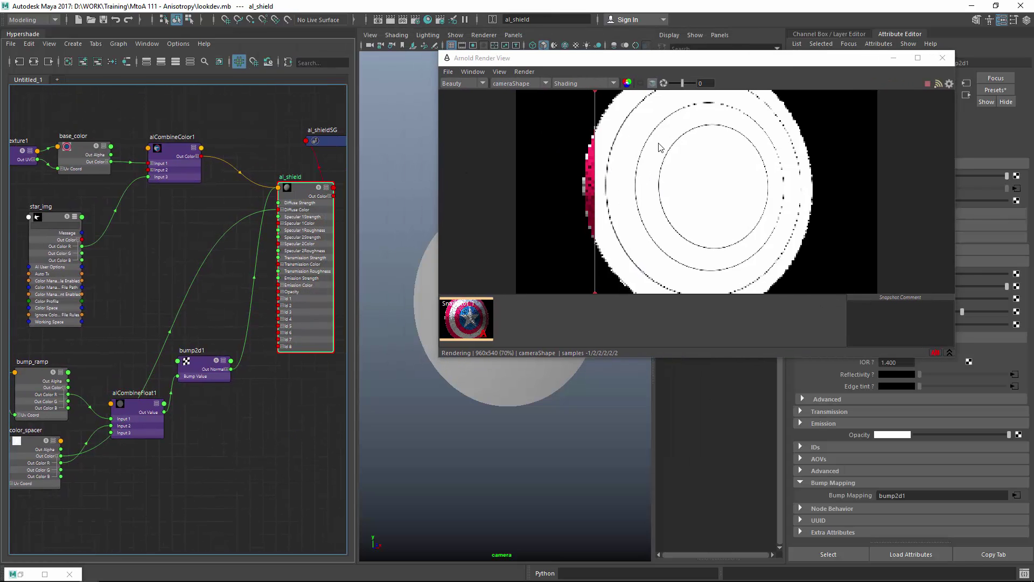
alt+drag(630, 180, 357, 195)
drag(1006, 176, 827, 171)
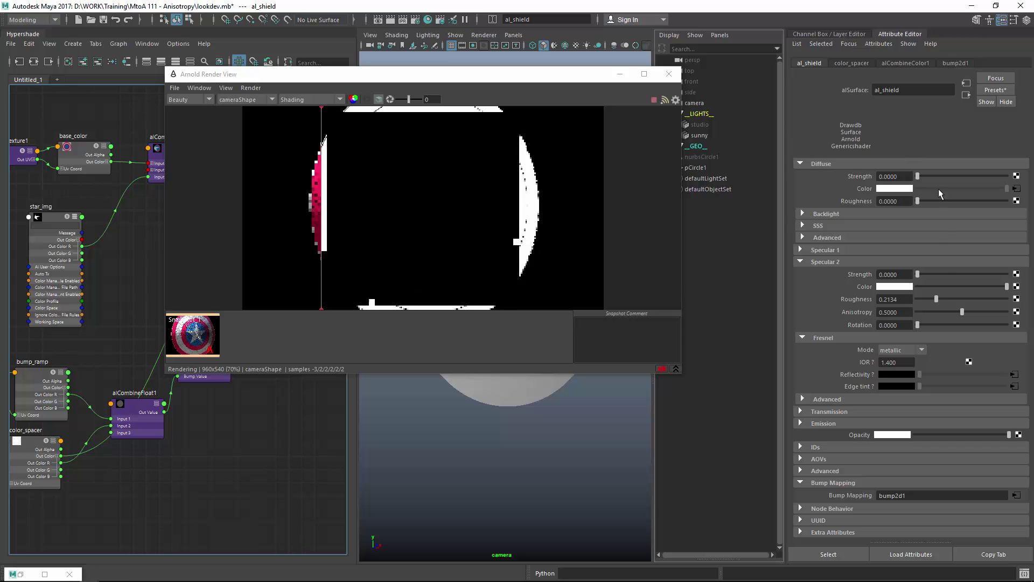
drag(918, 274, 1011, 275)
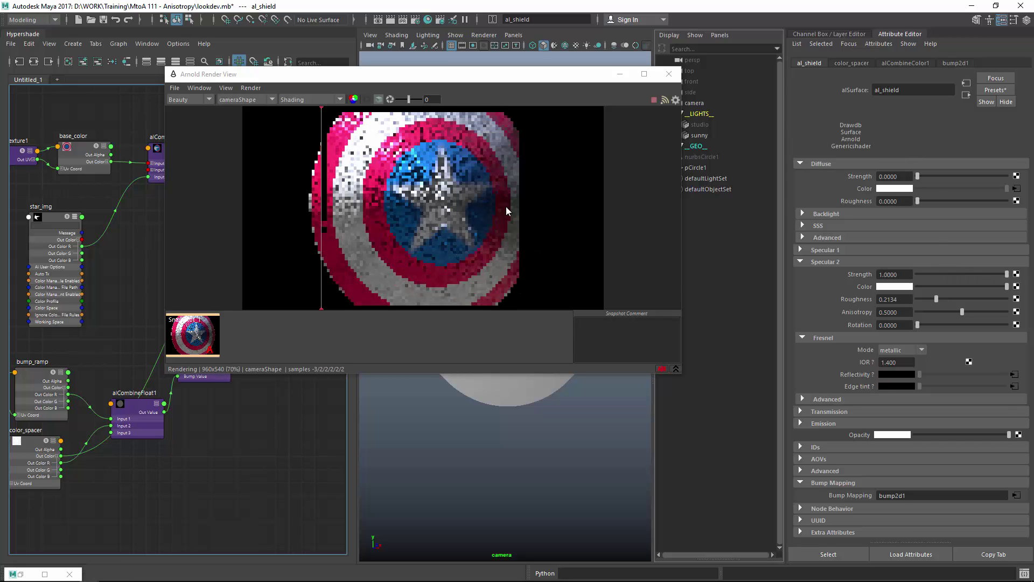
- Render a small region in close-up at the boundary between the shield's red ring and blue centre
alt+drag(484, 230, 590, 240)
scroll(483, 425, up, 5)
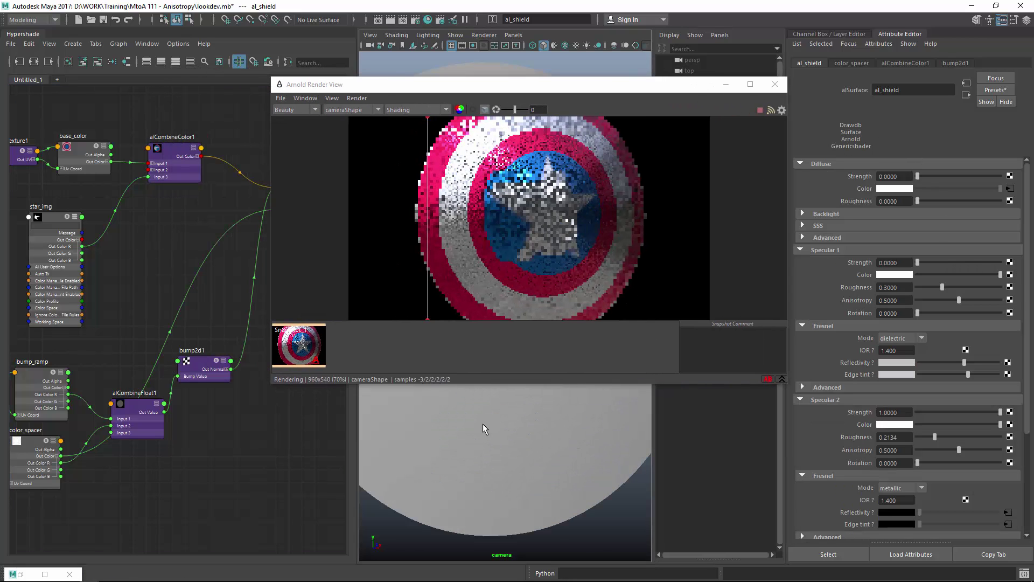
alt+drag(483, 424, 542, 231)
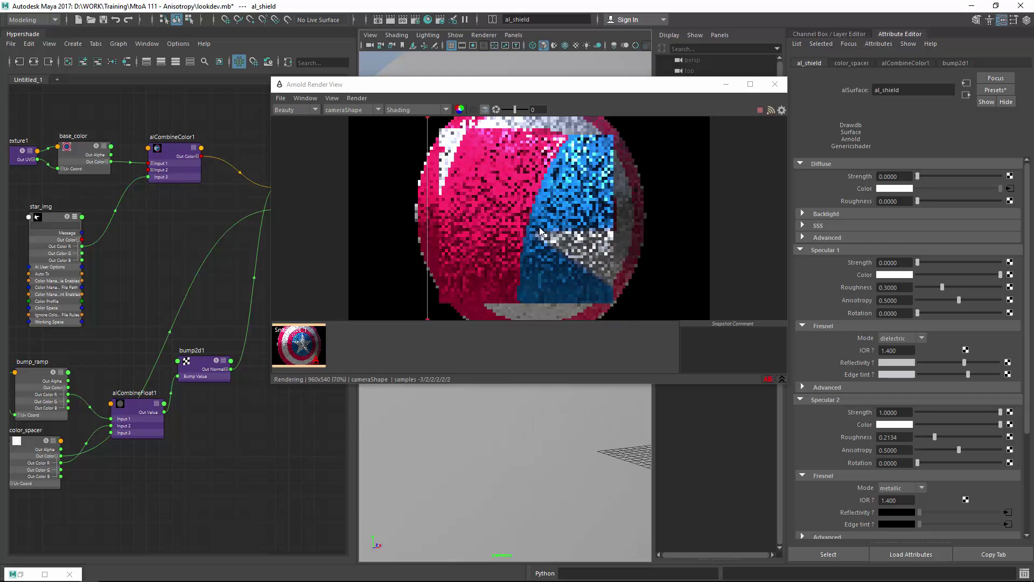
drag(495, 179, 564, 239)
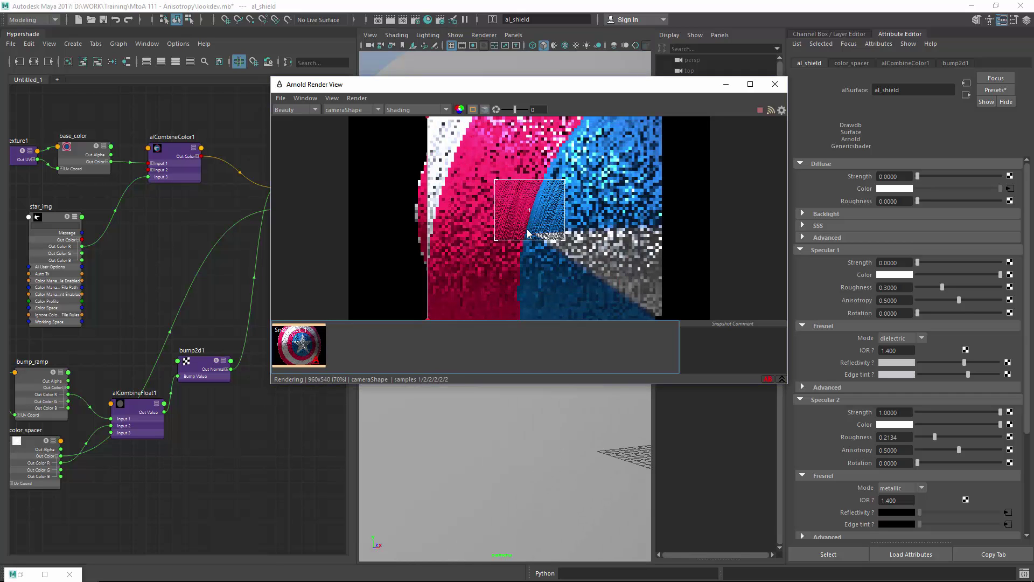
- Isolate alCombineFloat1 in the render and examine its dark ring lines, first in a larger region and over the full frame
click(407, 109)
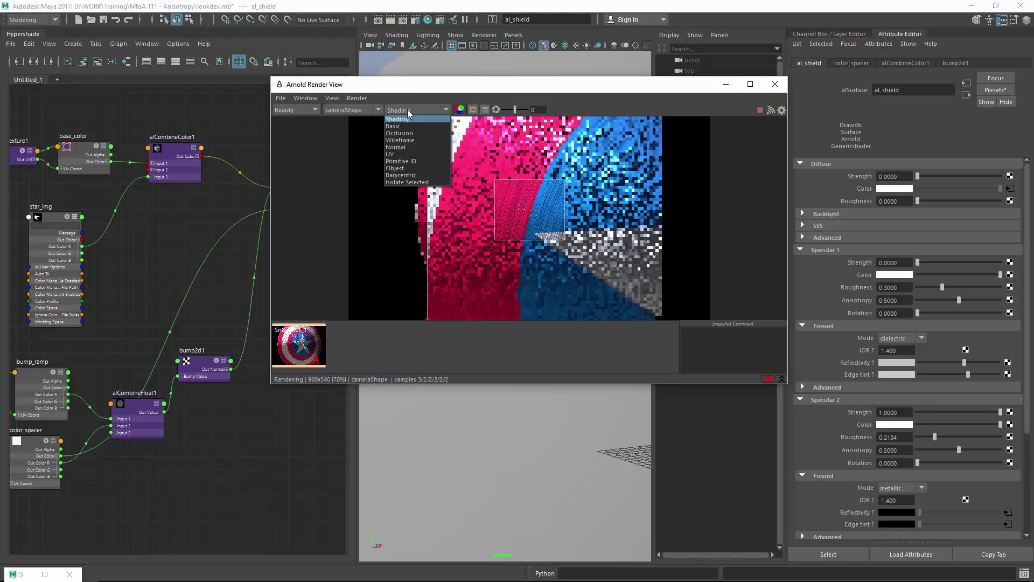
click(403, 184)
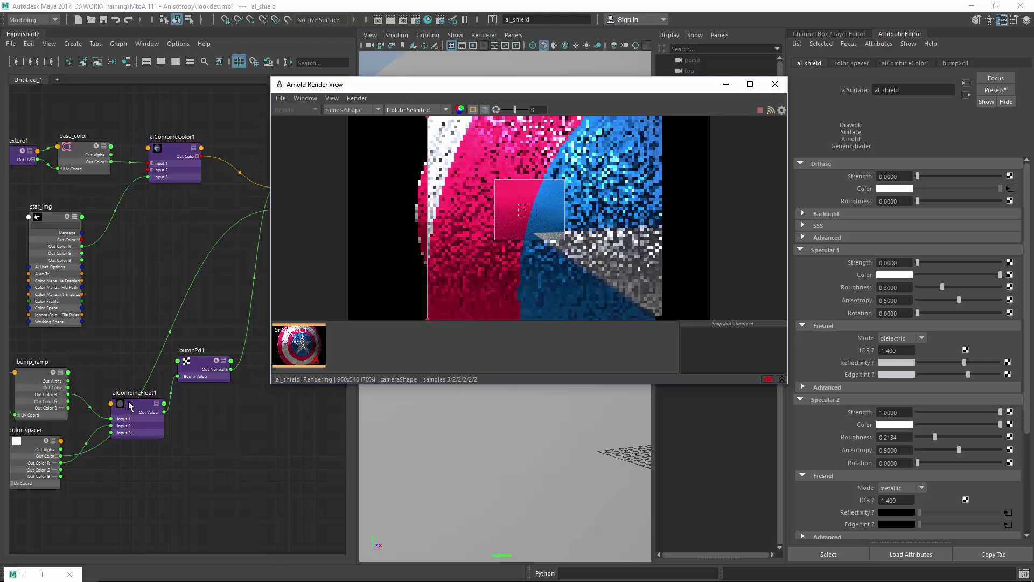
drag(129, 405, 135, 410)
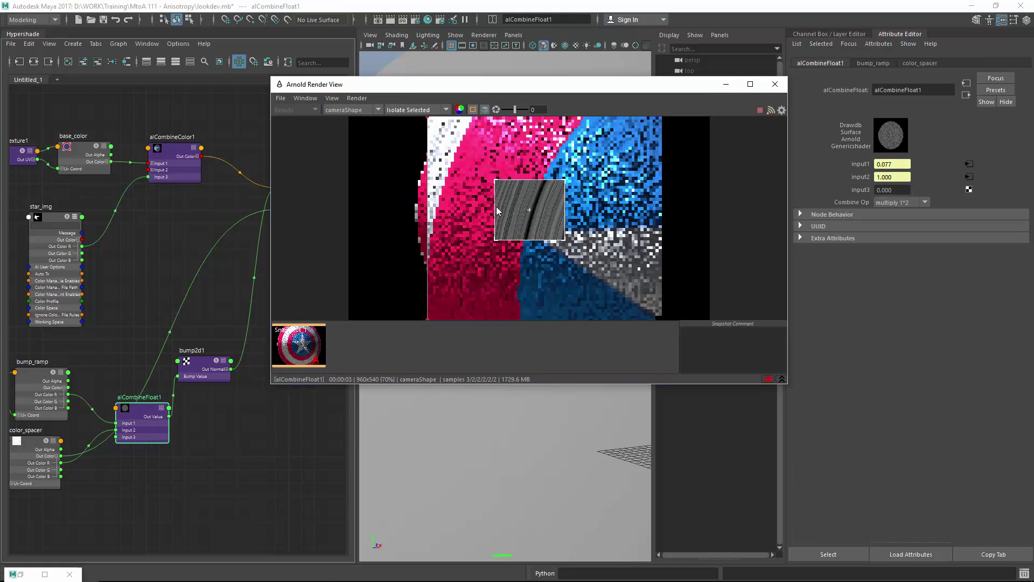
drag(512, 211, 406, 134)
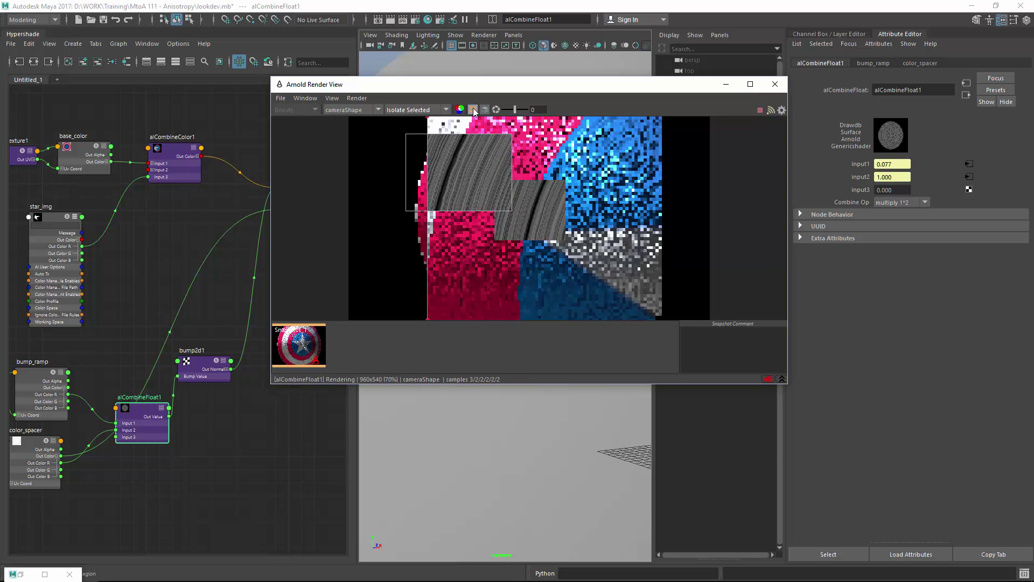
click(473, 110)
- Clear comparison snapshot A and view the isolated alCombineFloat1 output across the whole shield
right_click(297, 345)
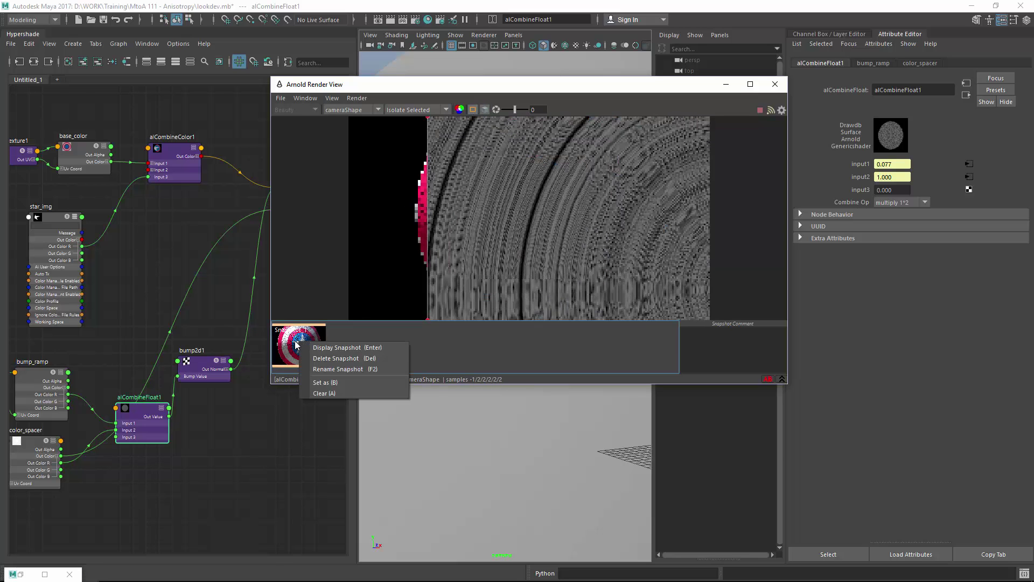
click(322, 394)
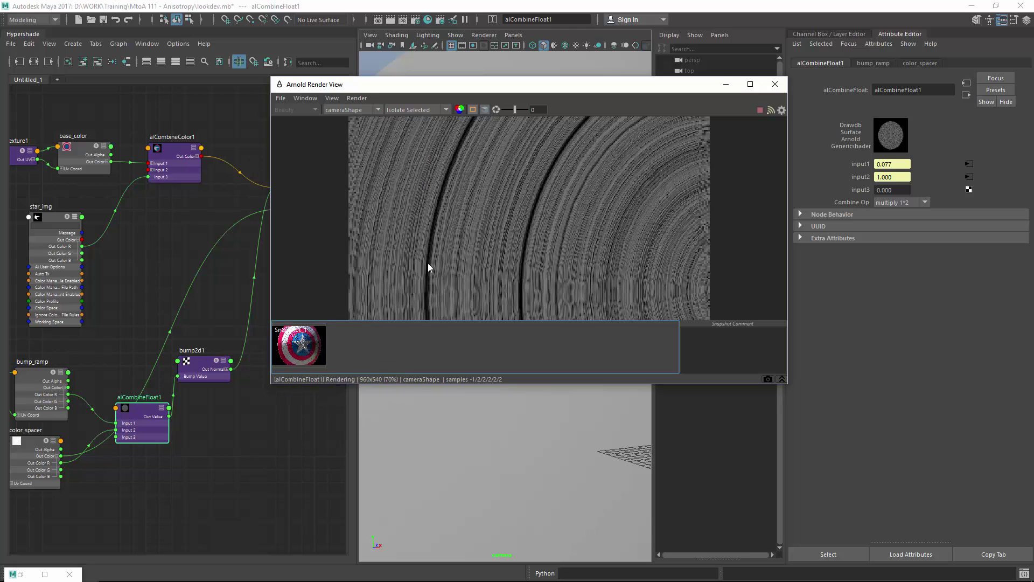
alt+right_drag(486, 439, 457, 432)
alt+right_drag(541, 445, 534, 431)
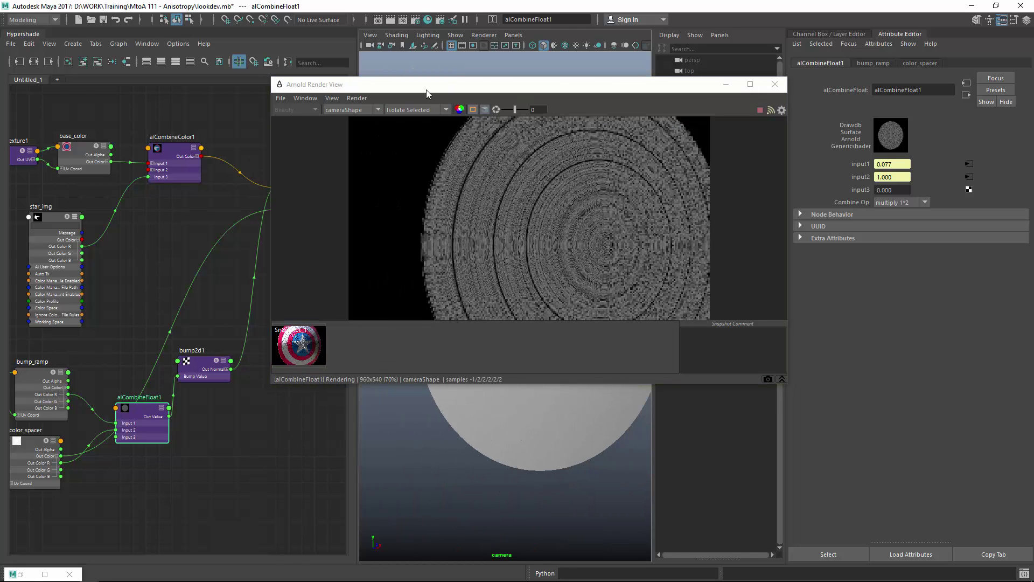
- Return the render to Shading mode and inspect the grooves on the upper part of the shield from another angle
click(424, 108)
click(439, 129)
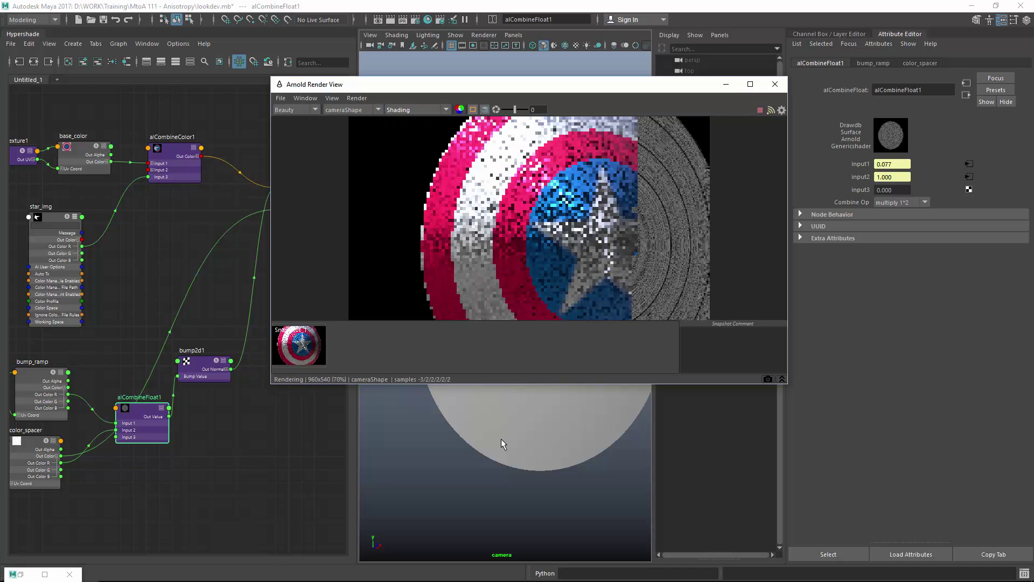
alt+drag(501, 439, 474, 438)
alt+middle_drag(524, 422, 490, 451)
alt+drag(490, 451, 478, 418)
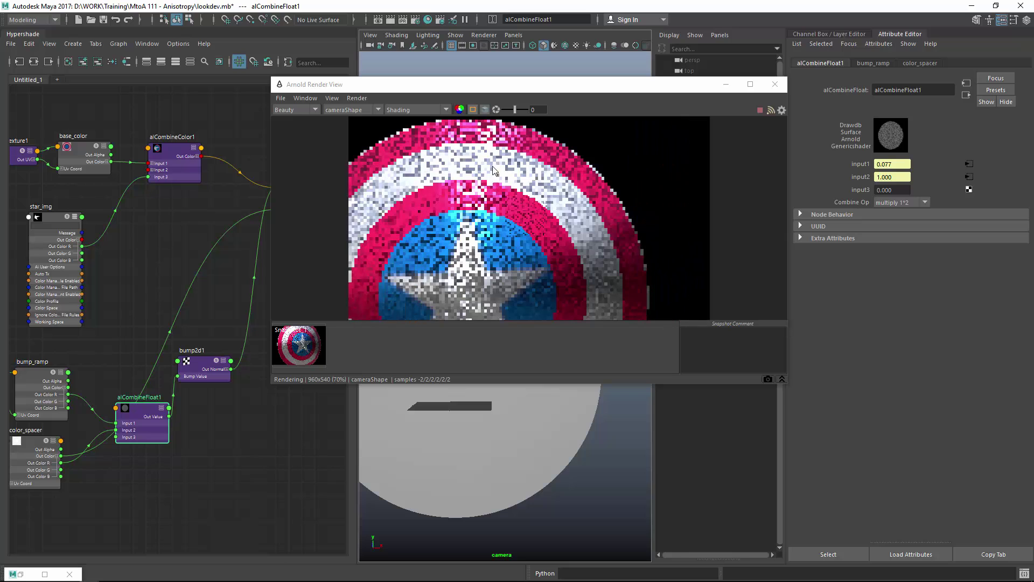
drag(496, 183, 541, 215)
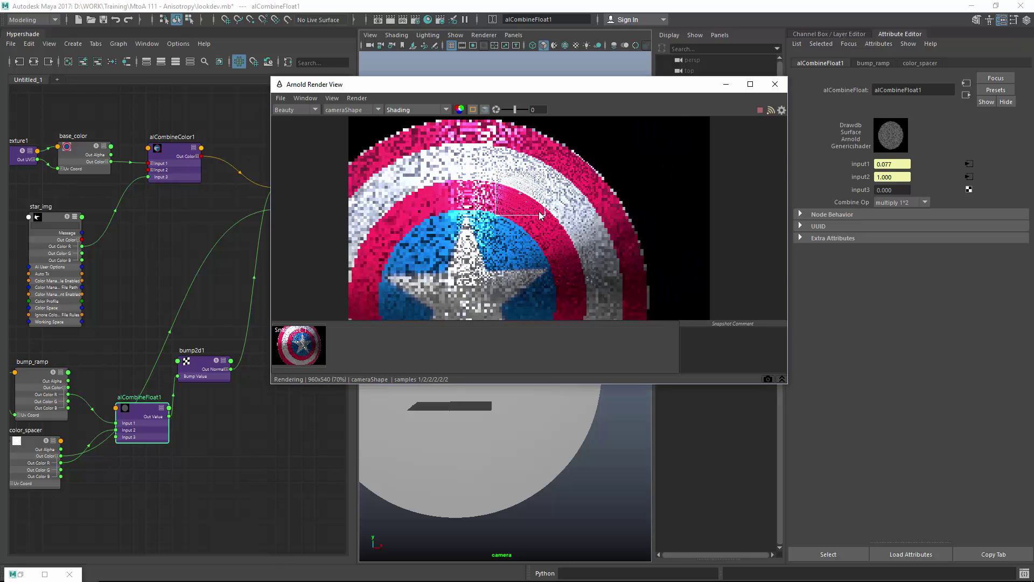
- Close the render view, hide the sunny light and show the studio light
click(774, 85)
alt+drag(574, 282, 487, 304)
click(701, 135)
click(701, 124)
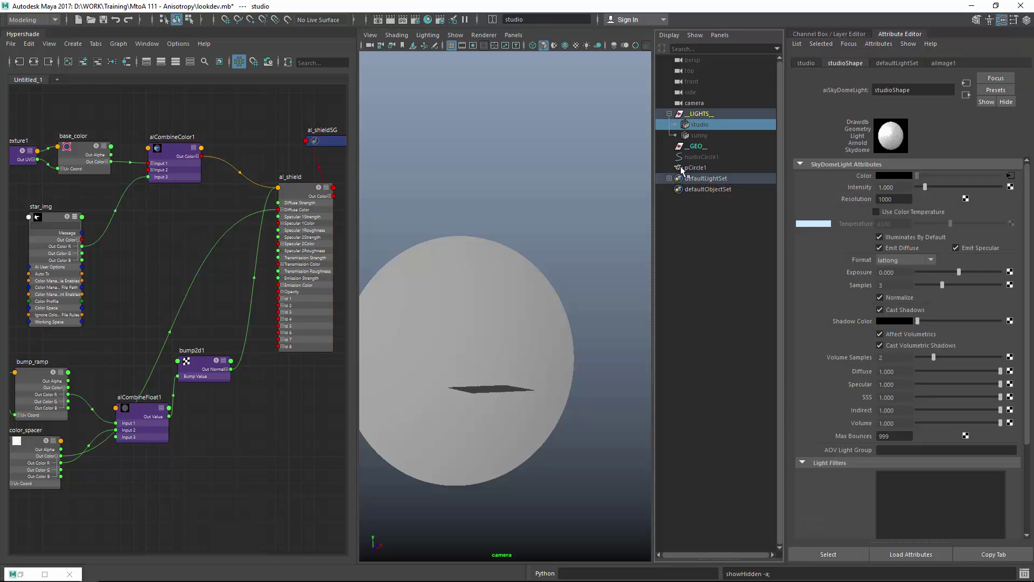
click(488, 303)
alt+drag(487, 303, 505, 247)
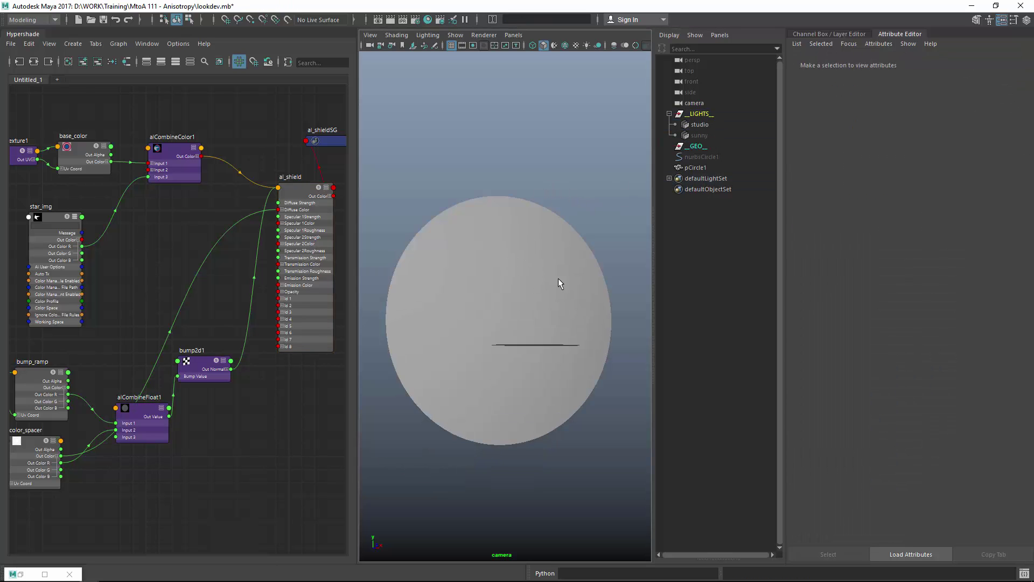
- Collapse the graph's nodes and move the whole bump network up, just beneath star_img
scroll(580, 276, down, 1)
alt+middle_drag(164, 467, 202, 432)
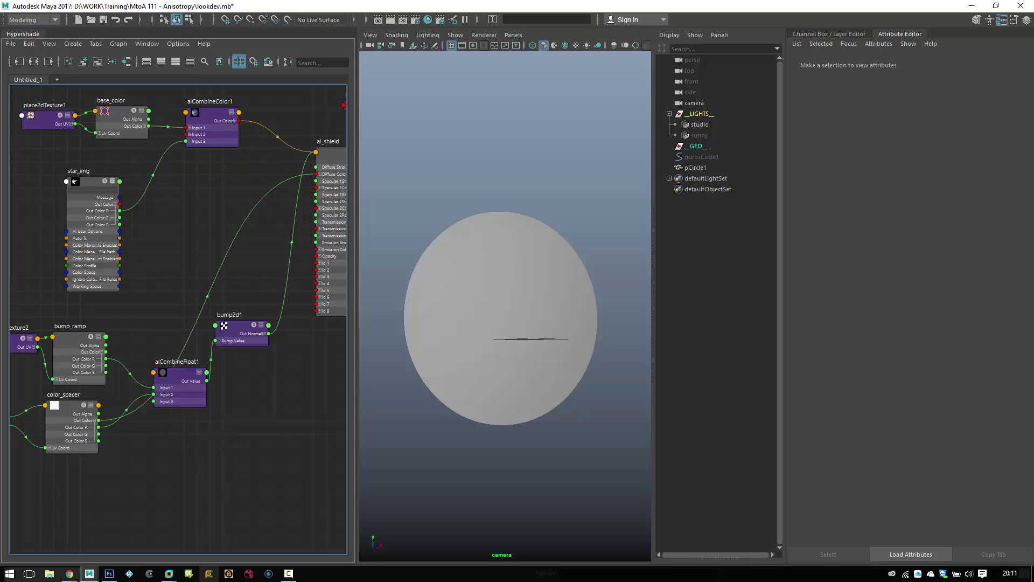
scroll(161, 485, down, 2)
alt+middle_drag(169, 471, 217, 467)
key(1)
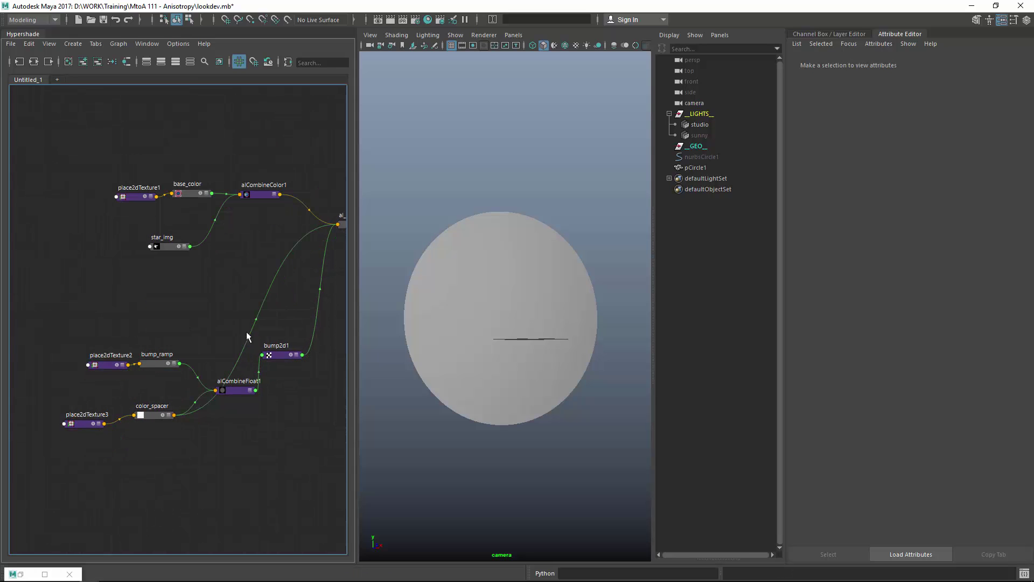
alt+middle_drag(247, 331, 220, 295)
drag(79, 289, 258, 382)
drag(40, 279, 264, 416)
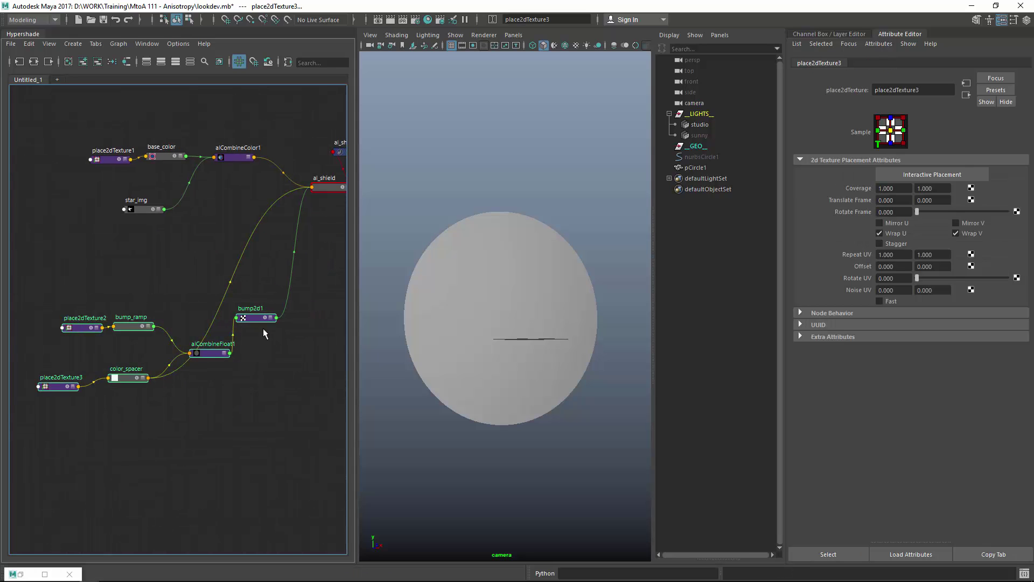
drag(258, 318, 261, 226)
- Create an alFlowNoise node and place it in free space below bump2d1
click(256, 292)
key(Tab)
text(alf)
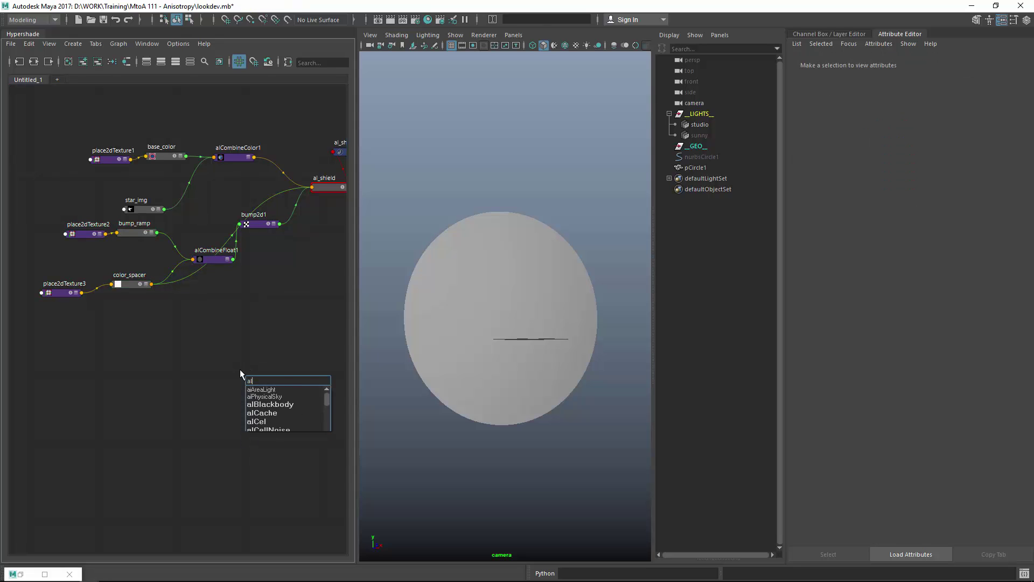
key(Down)
key(Down)
key(Return)
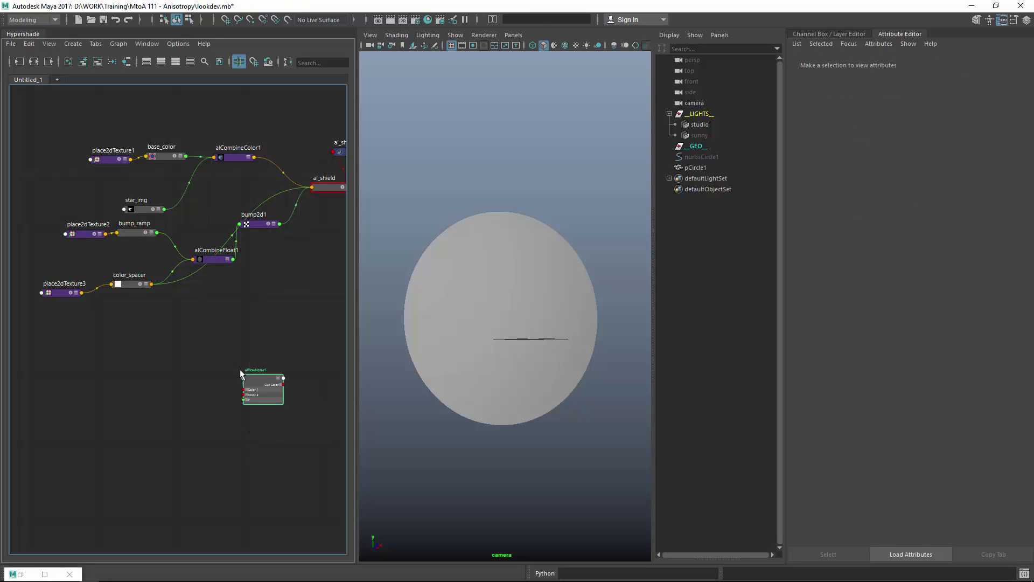
scroll(294, 305, up, 2)
alt+middle_drag(254, 305, 137, 305)
drag(133, 416, 123, 349)
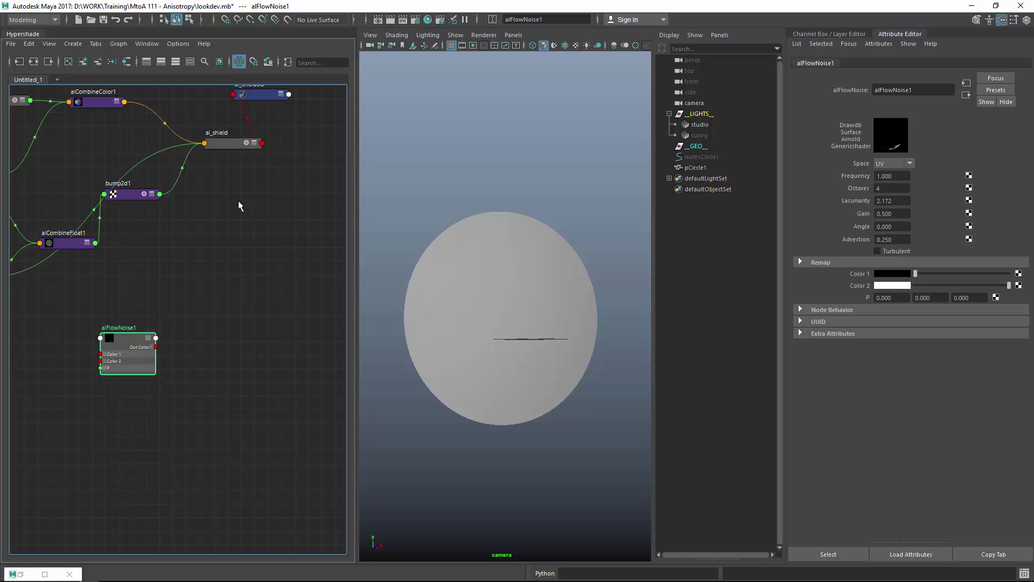
- Expand al_shield to show all its inputs and move it farther from bump2d1
click(242, 147)
key(3)
drag(242, 154, 302, 153)
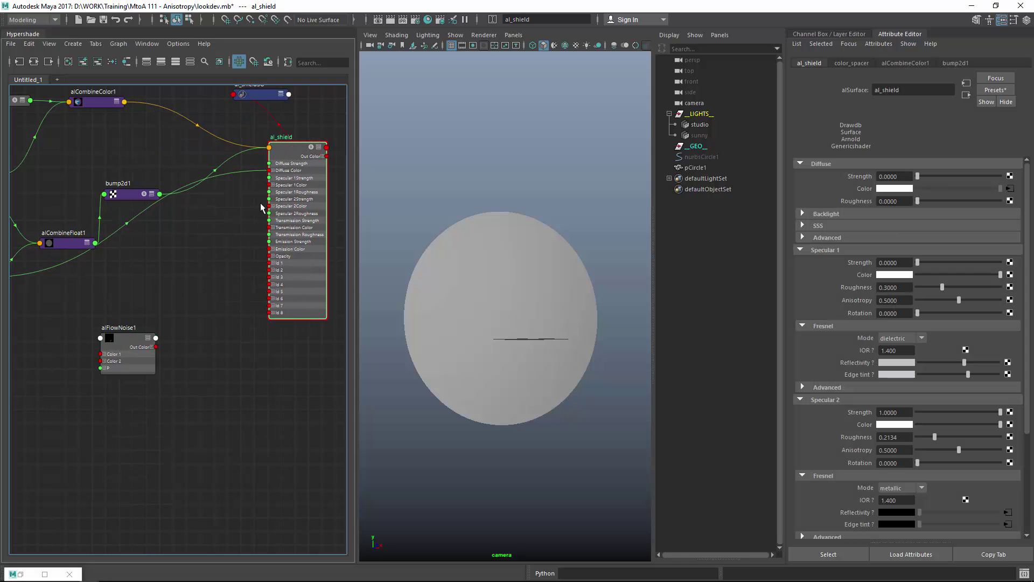
scroll(202, 318, up, 2)
alt+right_drag(243, 305, 248, 305)
- Move alFlowNoise1 closer to al_shield and connect its Out Color R to al_shield's Specular 2 Strength
drag(117, 345, 196, 254)
alt+middle_drag(253, 226, 155, 303)
alt+right_drag(165, 297, 203, 294)
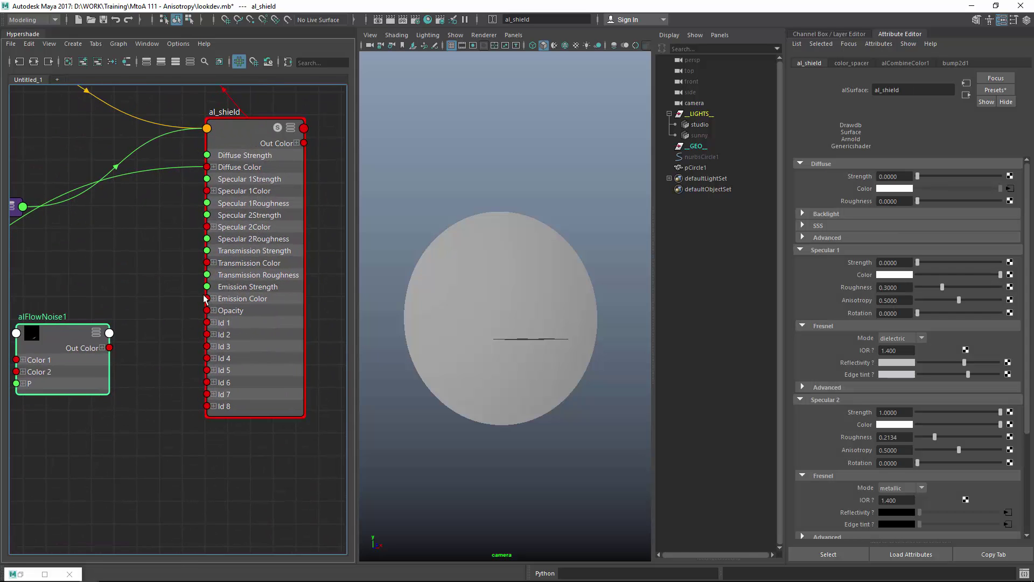
alt+middle_drag(201, 290, 236, 285)
drag(112, 329, 114, 306)
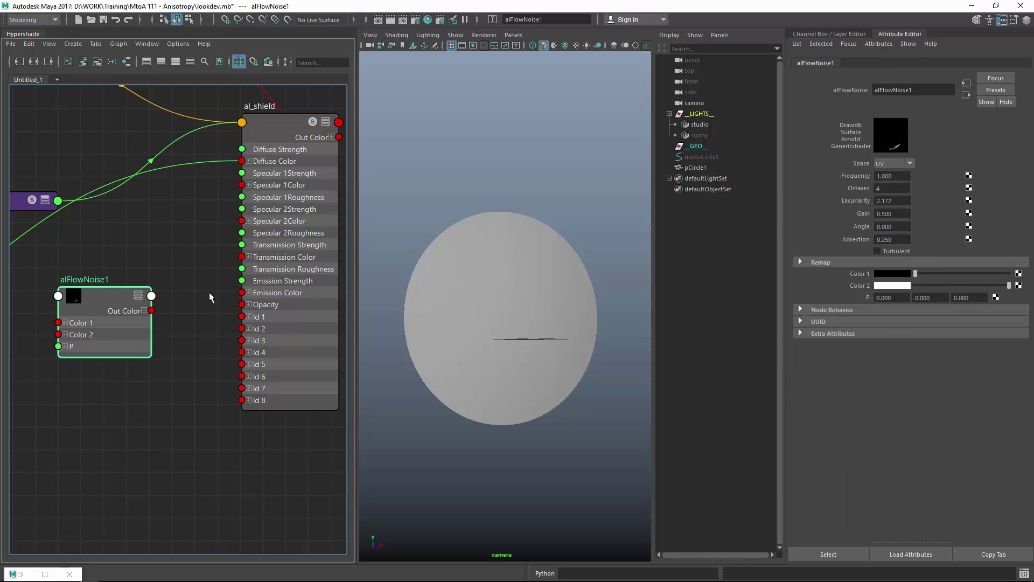
click(144, 311)
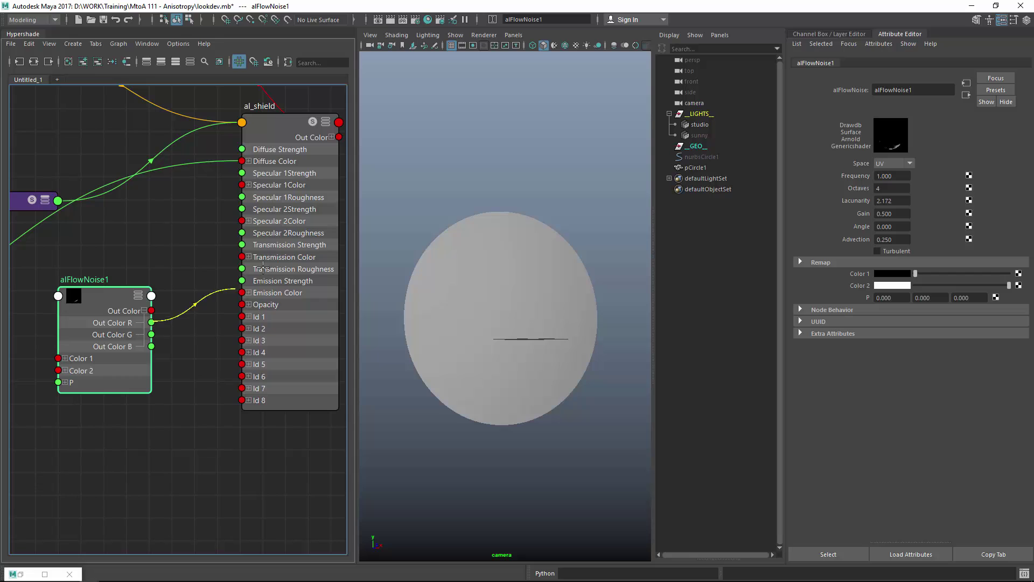
drag(262, 269, 253, 211)
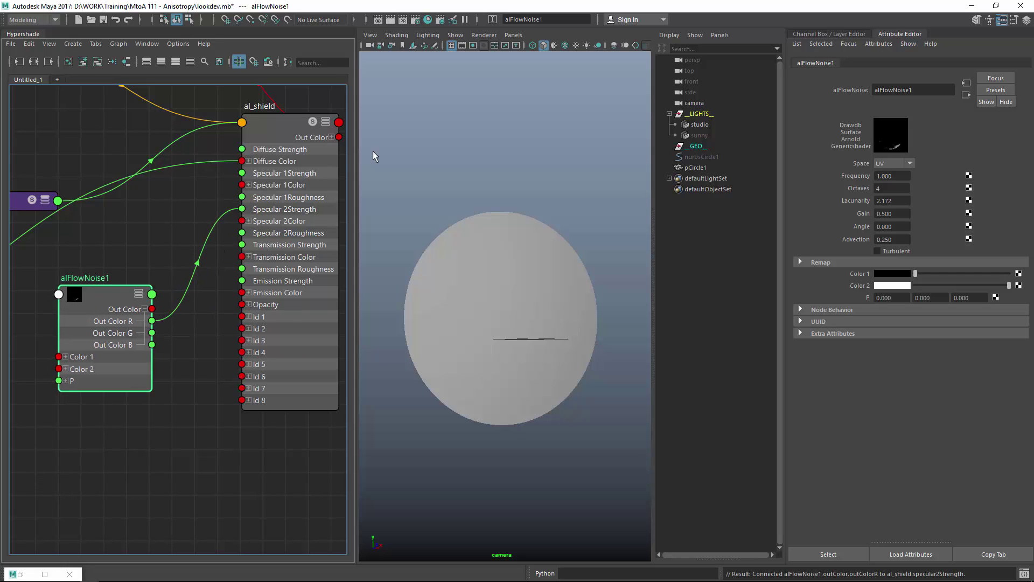
- Save the scene, open the Arnold render view and preview alFlowNoise1 isolated on the shield
key(ctrl+s)
key(space)
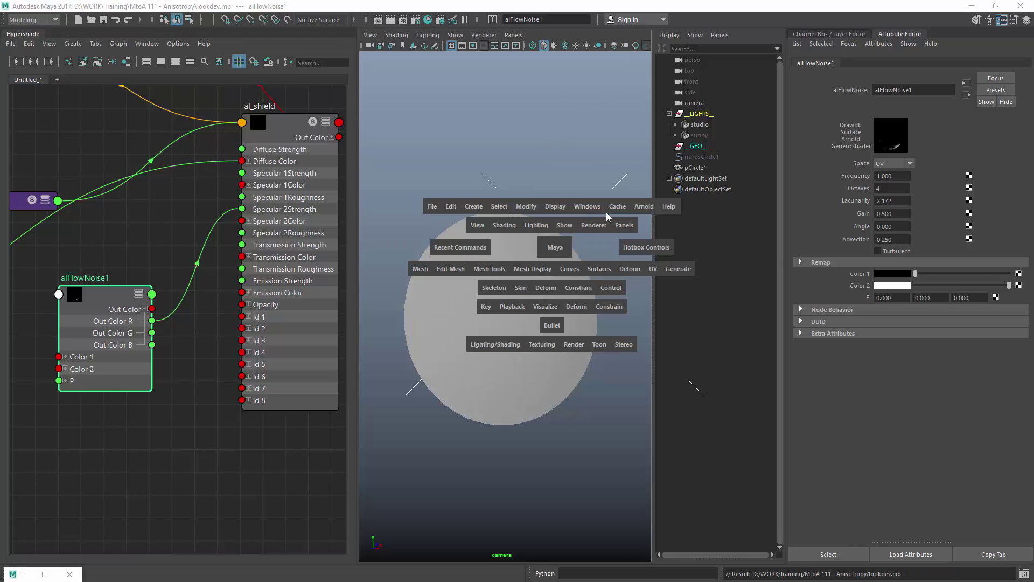
click(643, 206)
click(663, 213)
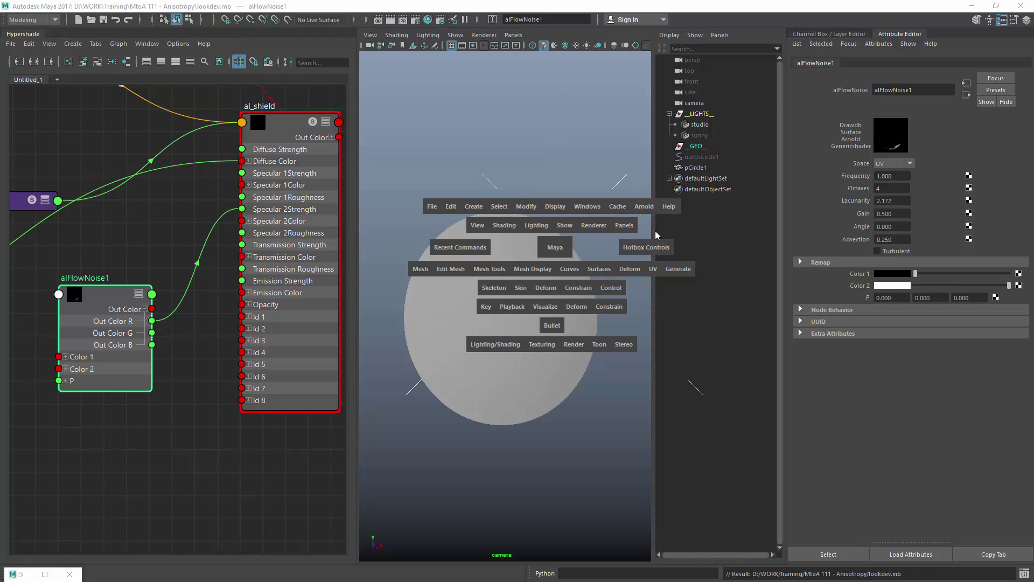
drag(90, 303, 79, 305)
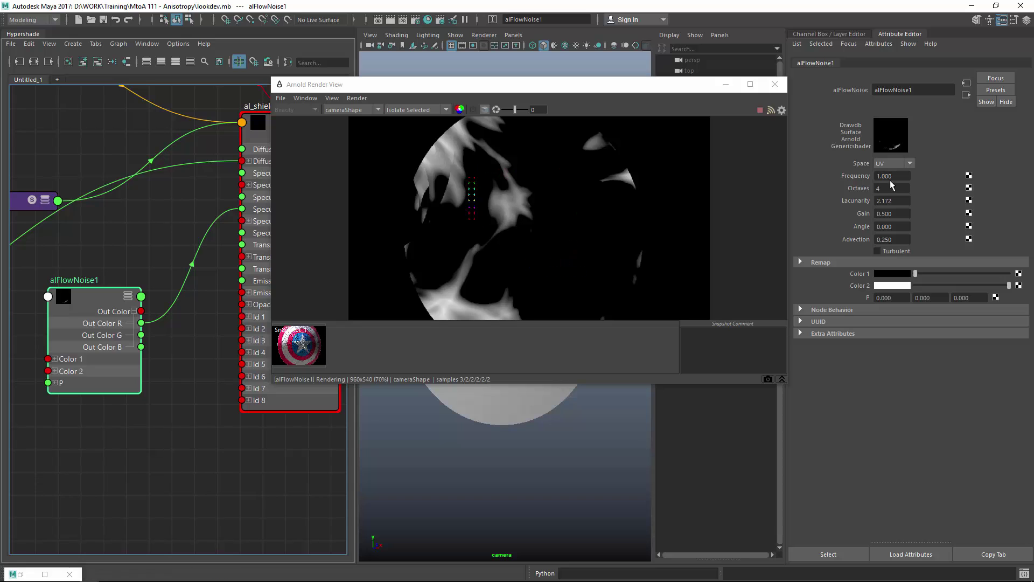
- Set alFlowNoise1's frequency to 6.88, octaves to 5 and gain to 0.52, with Turbulent enabled
drag(893, 176, 884, 176)
text(5)
key(Return)
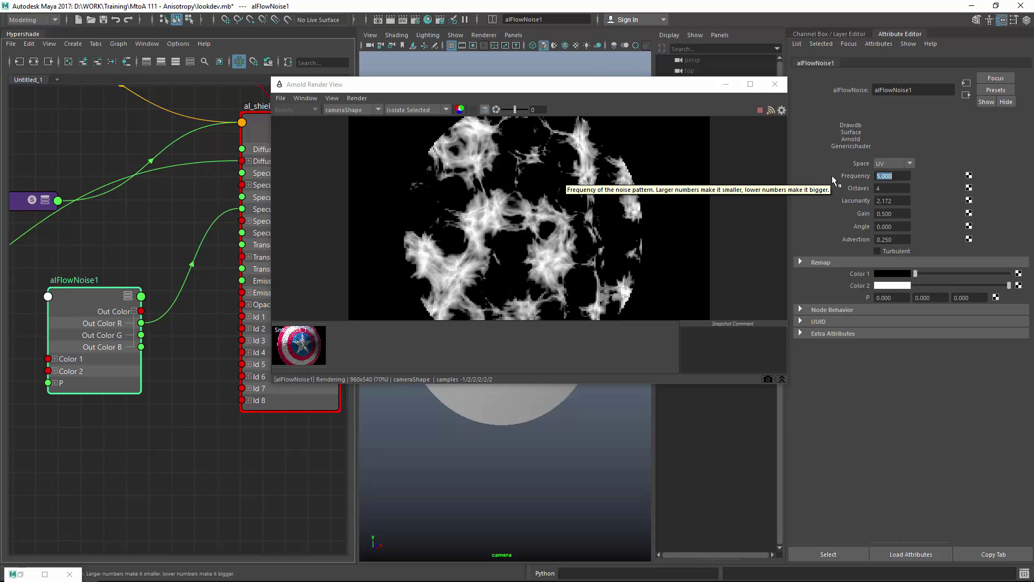
ctrl+drag(887, 176, 924, 231)
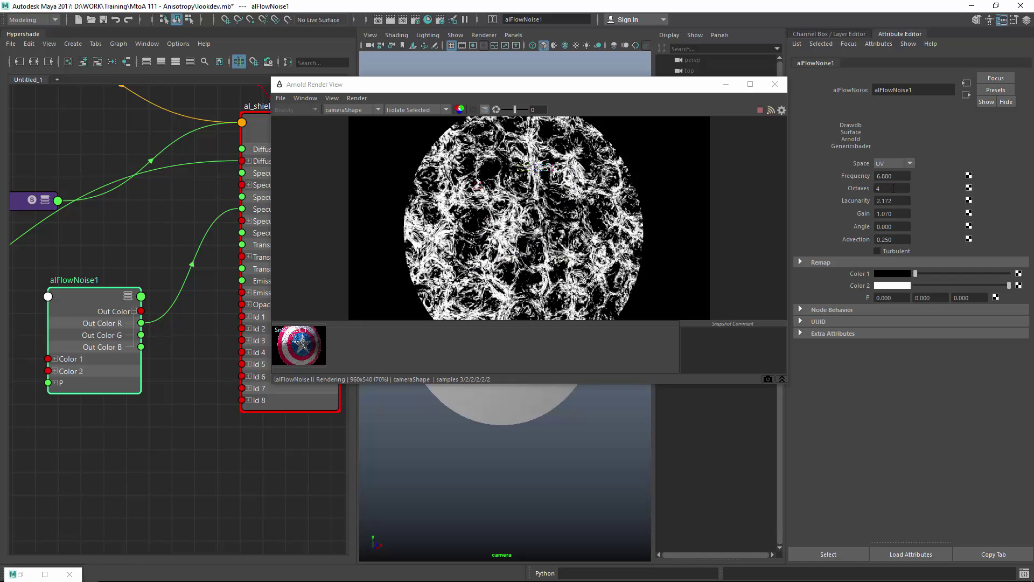
ctrl+drag(905, 187, 912, 201)
click(896, 250)
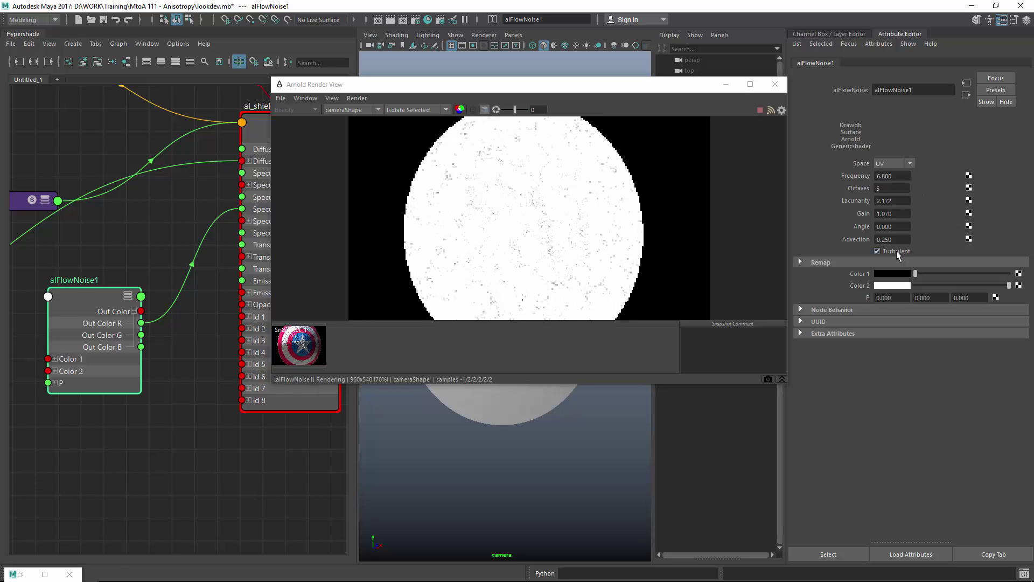
ctrl+drag(889, 214, 858, 218)
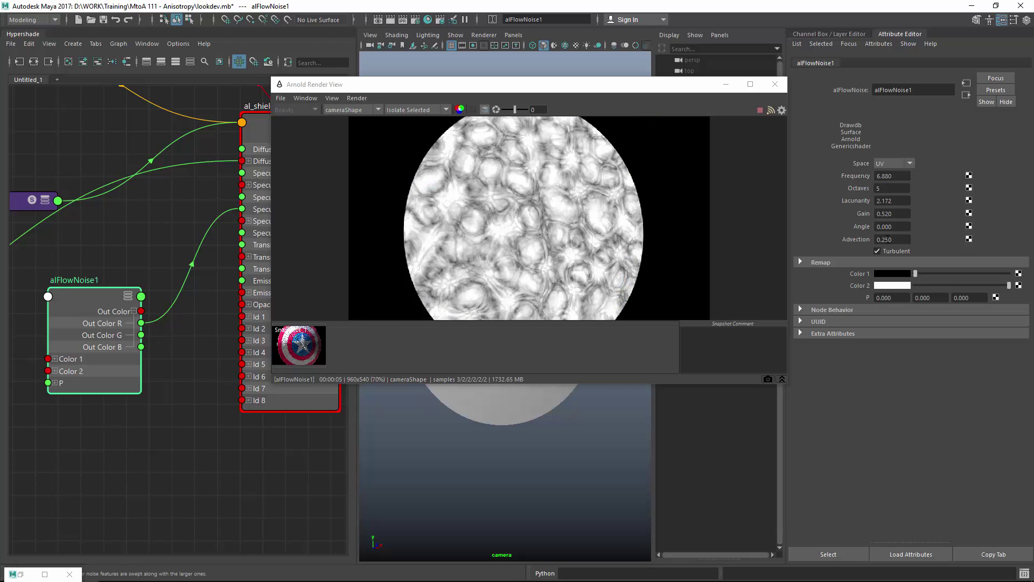
- Raise the noise's advection to 0.36, angle to 0.41 and gain to 0.73, keeping Turbulent enabled
click(878, 251)
click(893, 251)
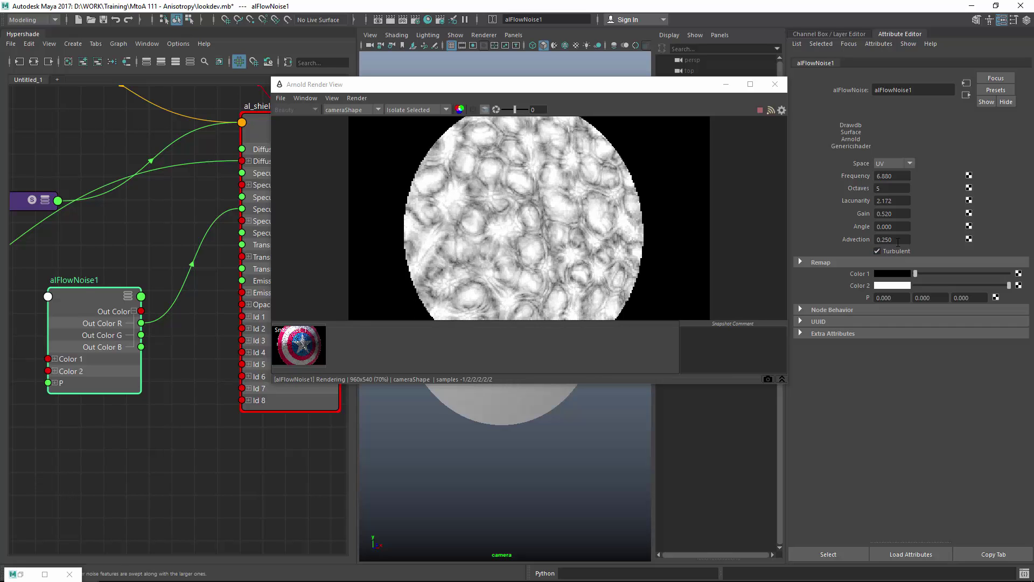
ctrl+drag(889, 240, 948, 233)
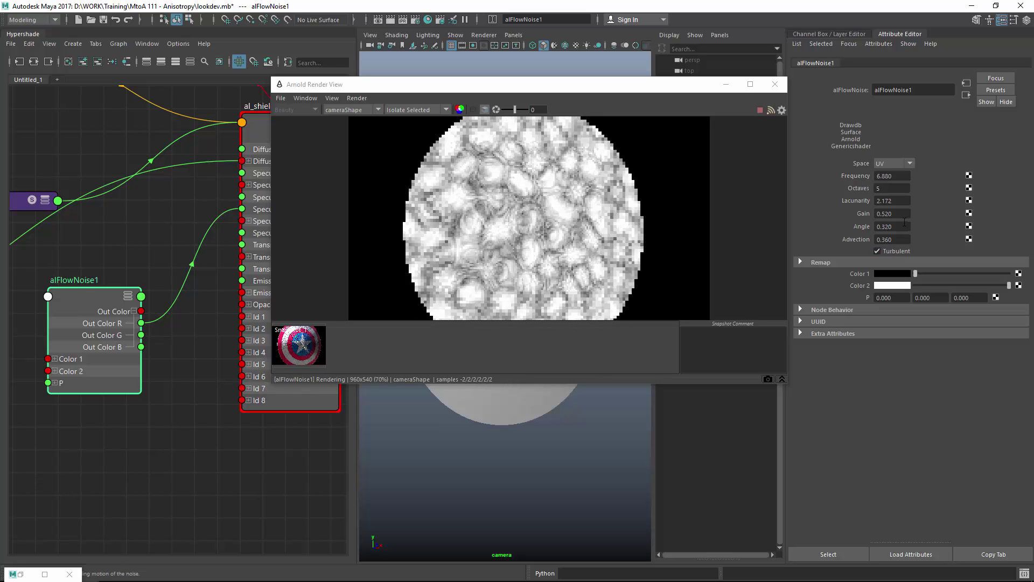
ctrl+drag(889, 214, 907, 218)
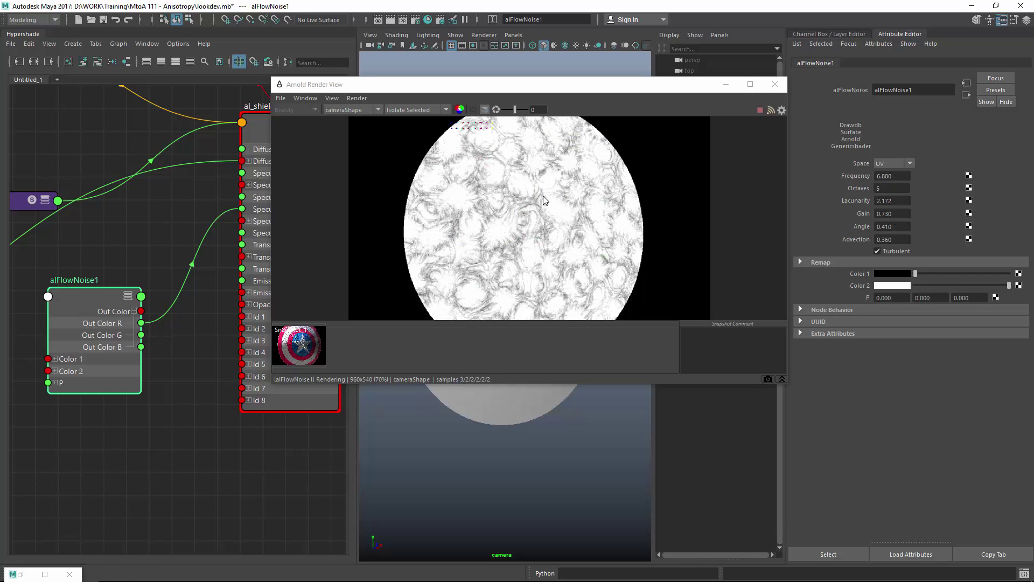
- Switch the render from Isolate Selected to Shading and limit it to a crop region over the shield's upper-left part
click(425, 111)
click(420, 118)
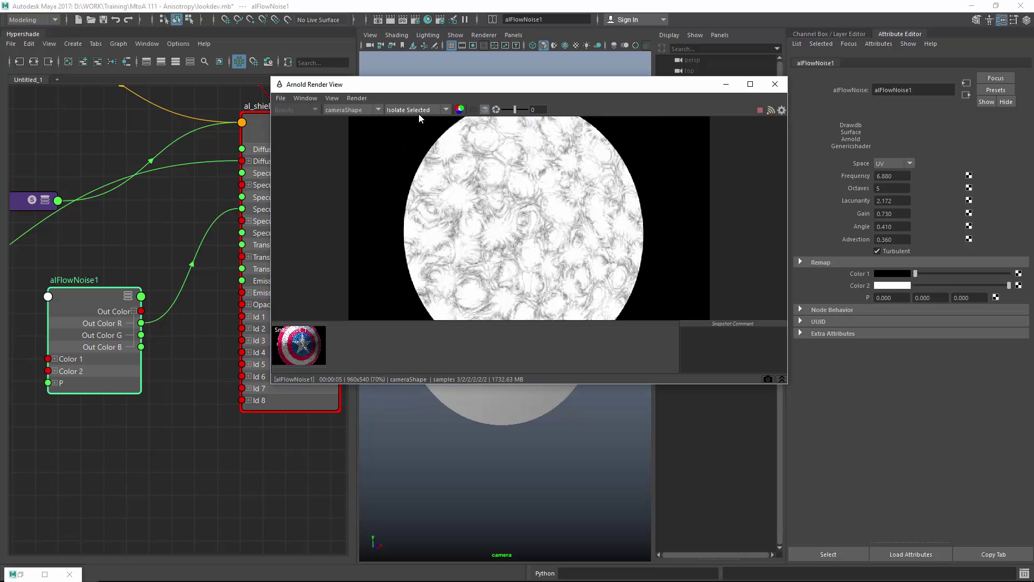
click(418, 112)
click(412, 119)
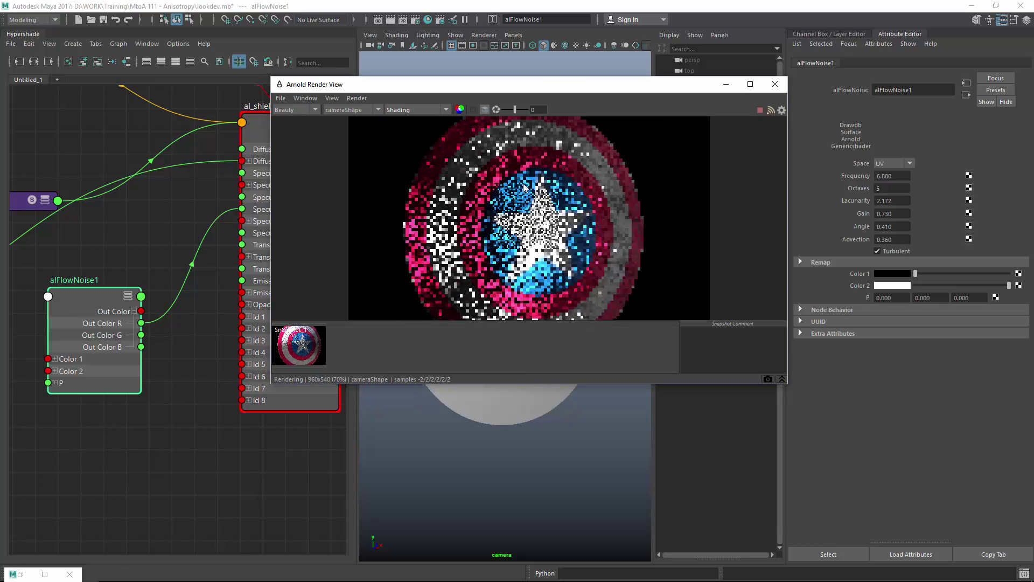
shift+drag(431, 136, 549, 211)
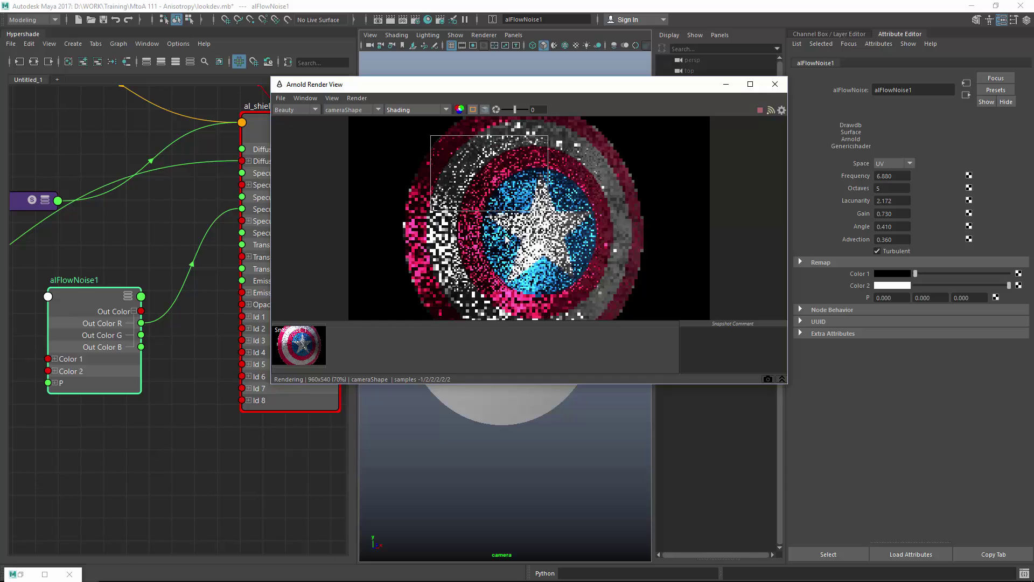
- Set bump2d1's bump depth to 0 and redraw the render's crop region over the left side of the shield
alt+right_drag(207, 442, 191, 453)
alt+middle_drag(190, 454, 285, 472)
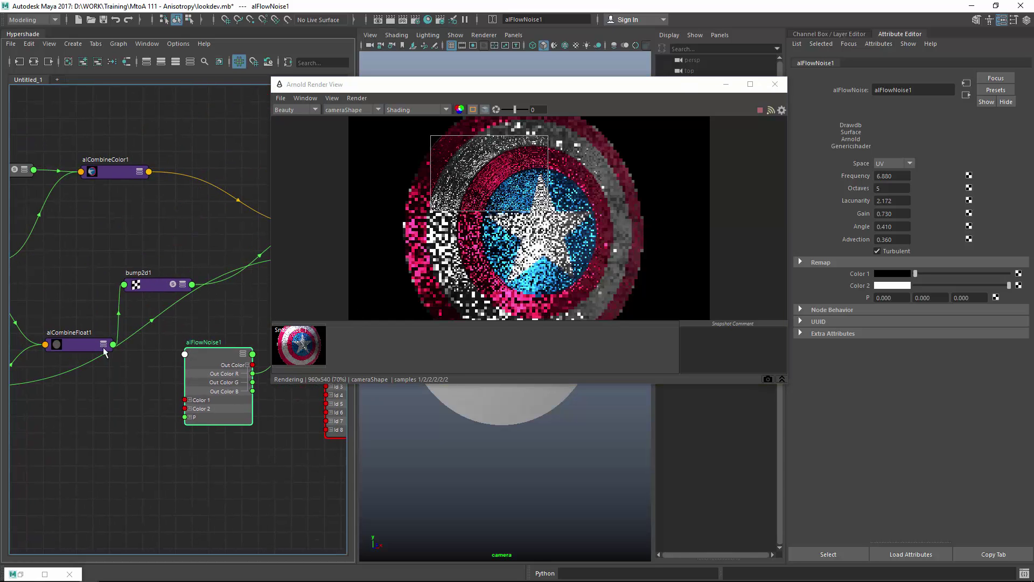
click(144, 283)
drag(896, 185, 839, 187)
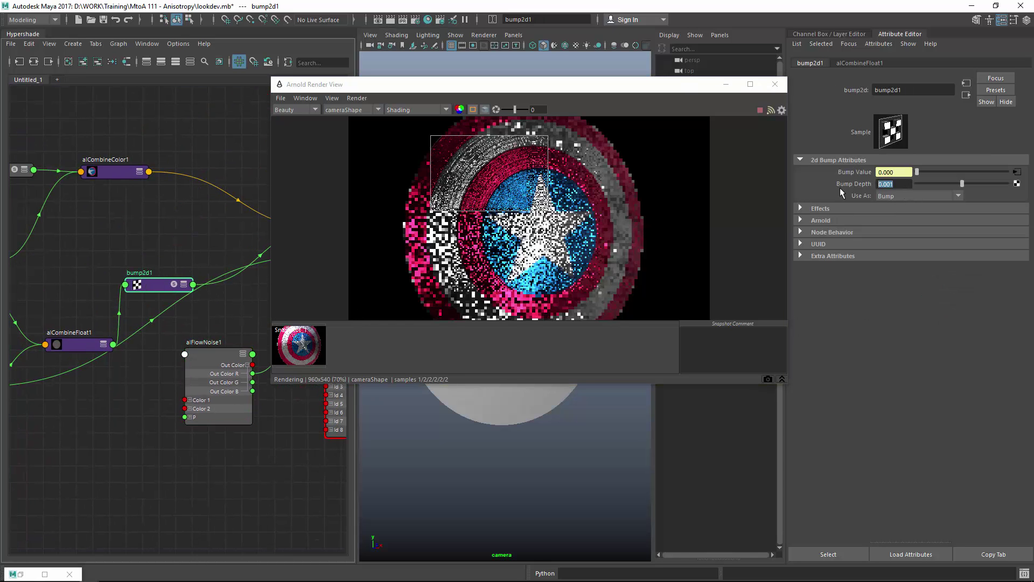
text(0)
key(Return)
alt+middle_drag(233, 464, 159, 482)
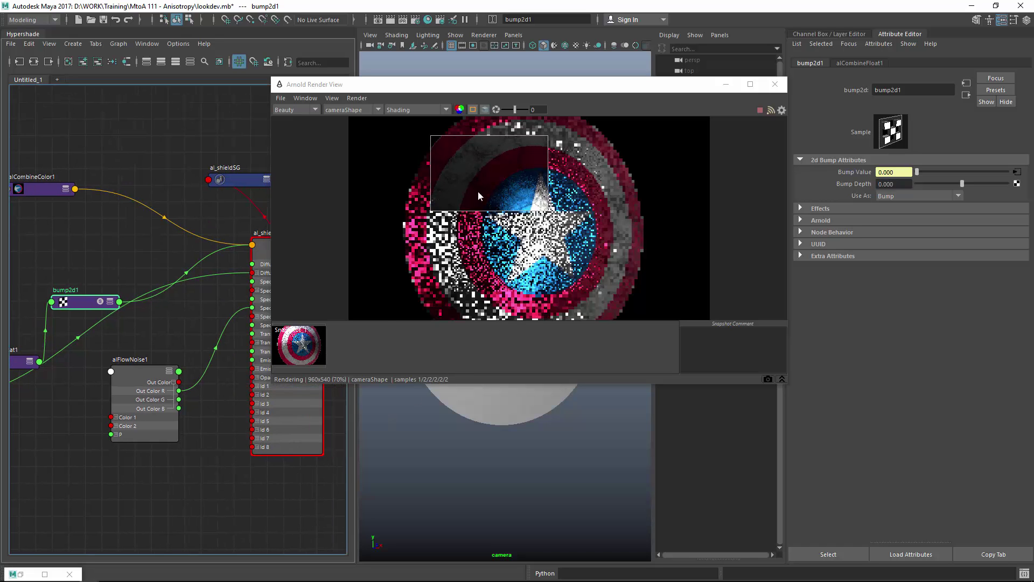
drag(389, 181, 639, 320)
drag(391, 148, 545, 241)
- Select alFlowNoise1 and examine its pattern alone in the render using Isolate Selected
alt+middle_drag(155, 384, 114, 410)
click(114, 410)
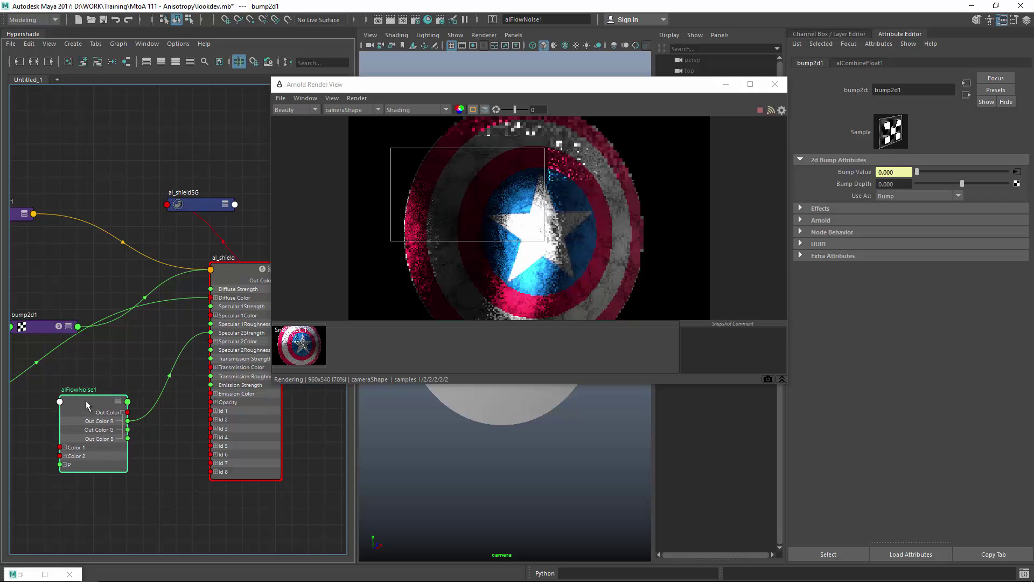
drag(113, 409, 106, 419)
click(417, 110)
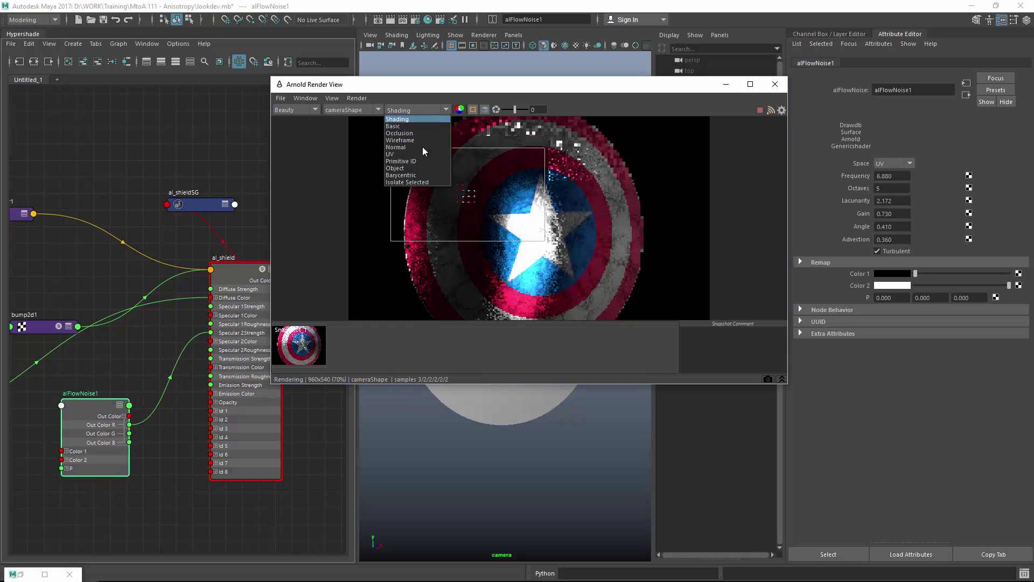
click(407, 182)
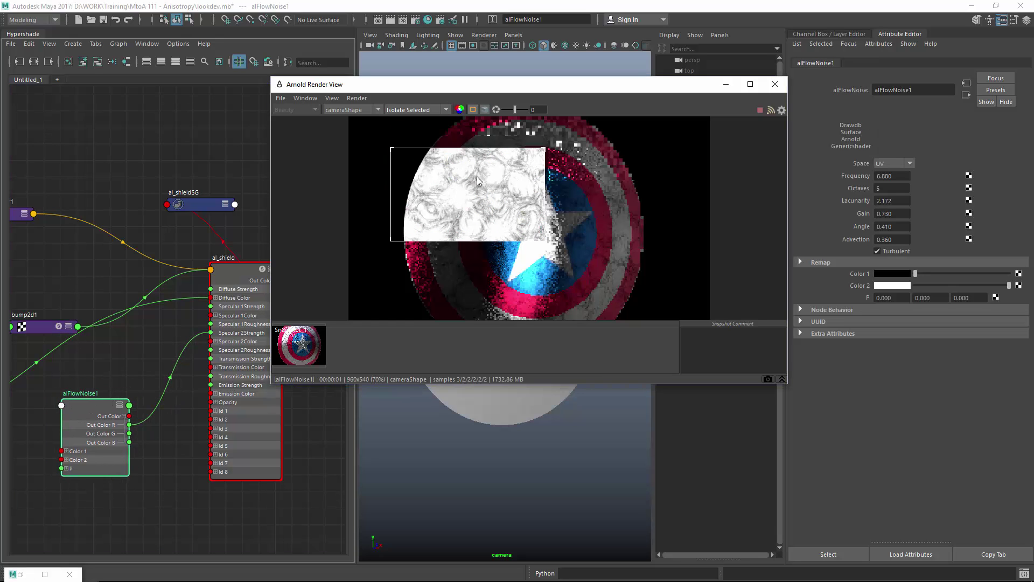
click(332, 99)
mouse_move(314, 100)
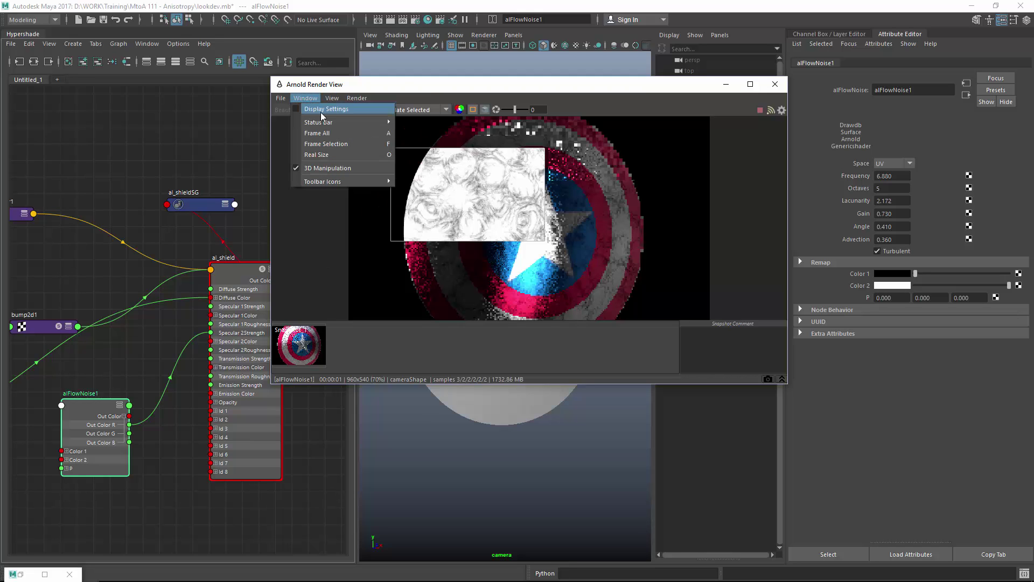
click(442, 122)
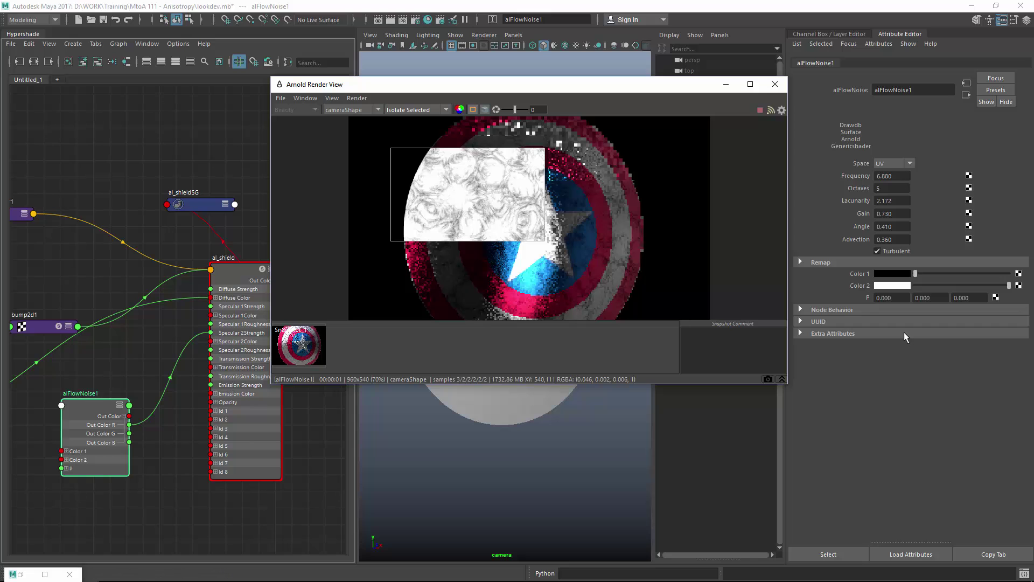
- Remap alFlowNoise1 to input min 0.02 and input max 0.8, and inspect the shaded shield from different angles
click(835, 265)
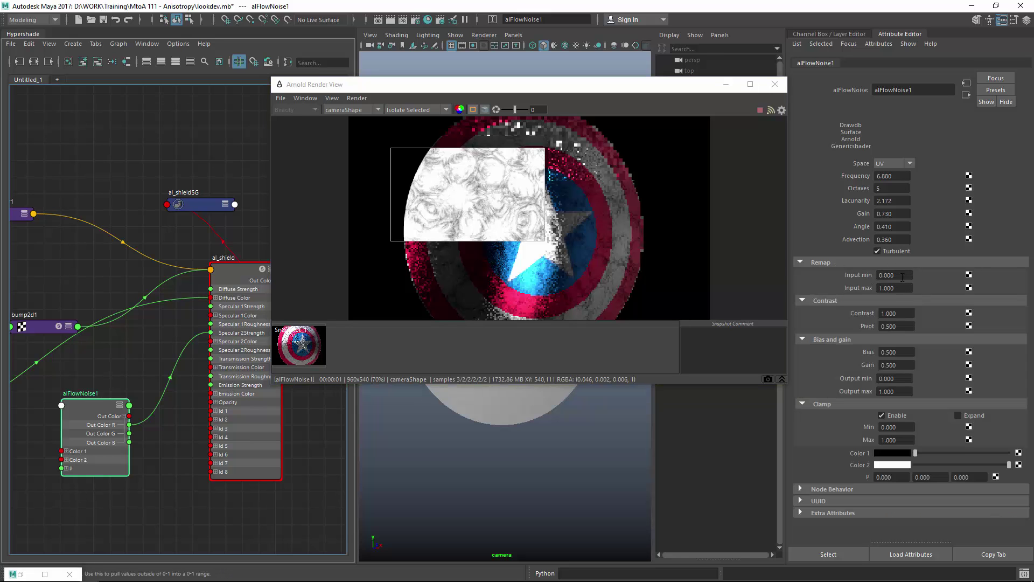
ctrl+drag(902, 277, 881, 284)
click(426, 110)
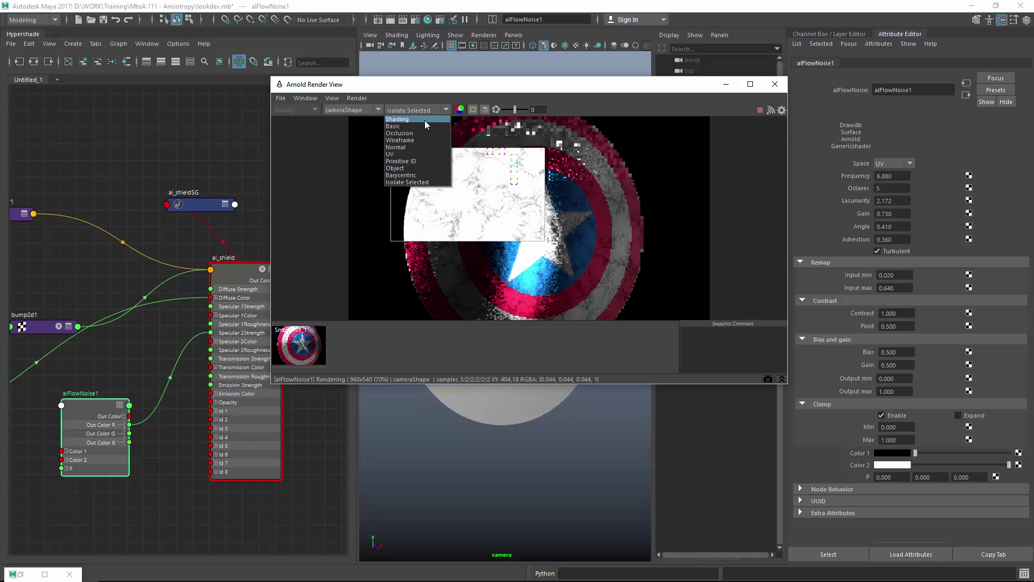
click(426, 120)
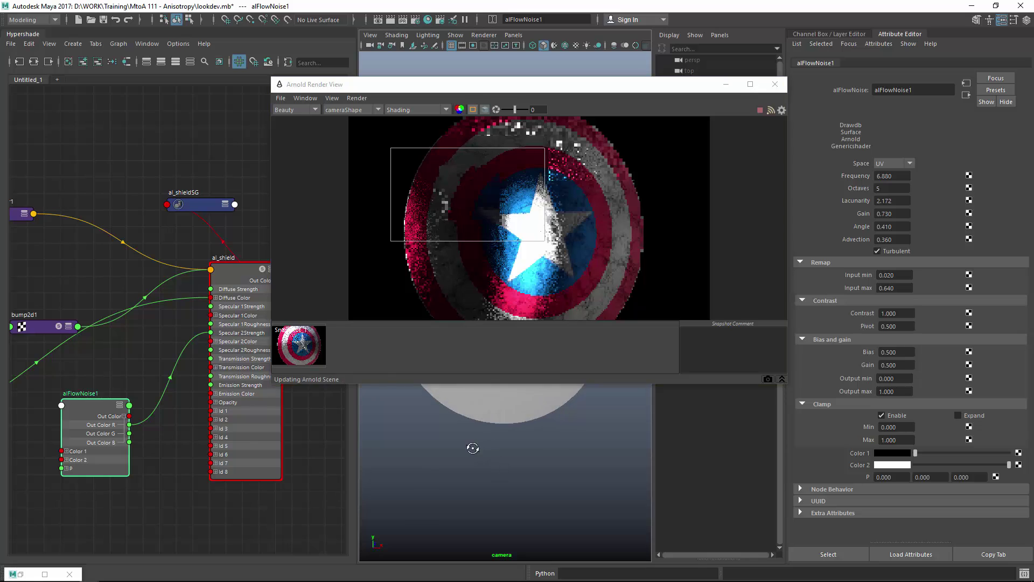
mouse_move(473, 448)
alt+mouse_down()
mouse_move(455, 454)
mouse_move(455, 446)
alt+mouse_up()
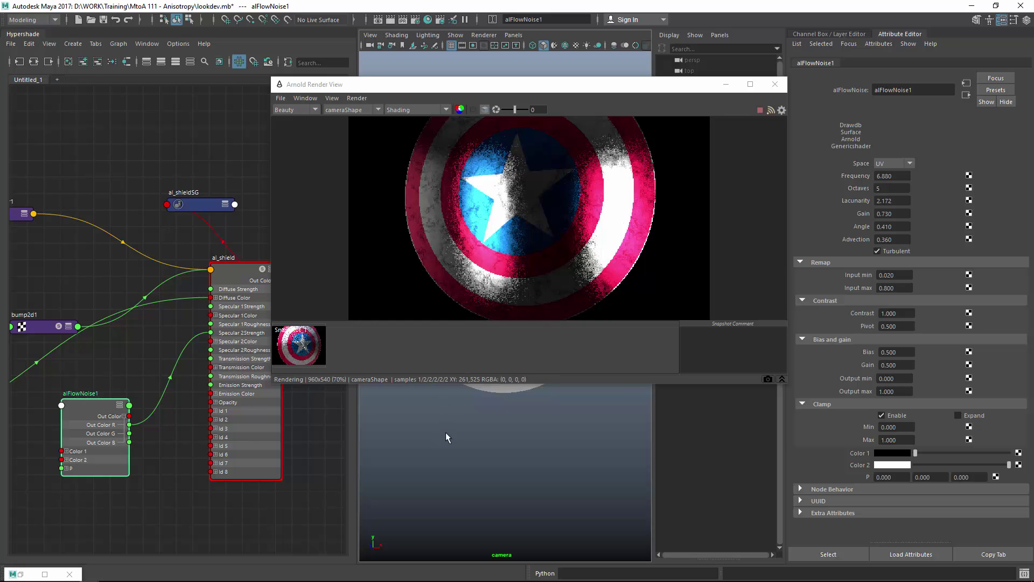
alt+drag(446, 437, 478, 430)
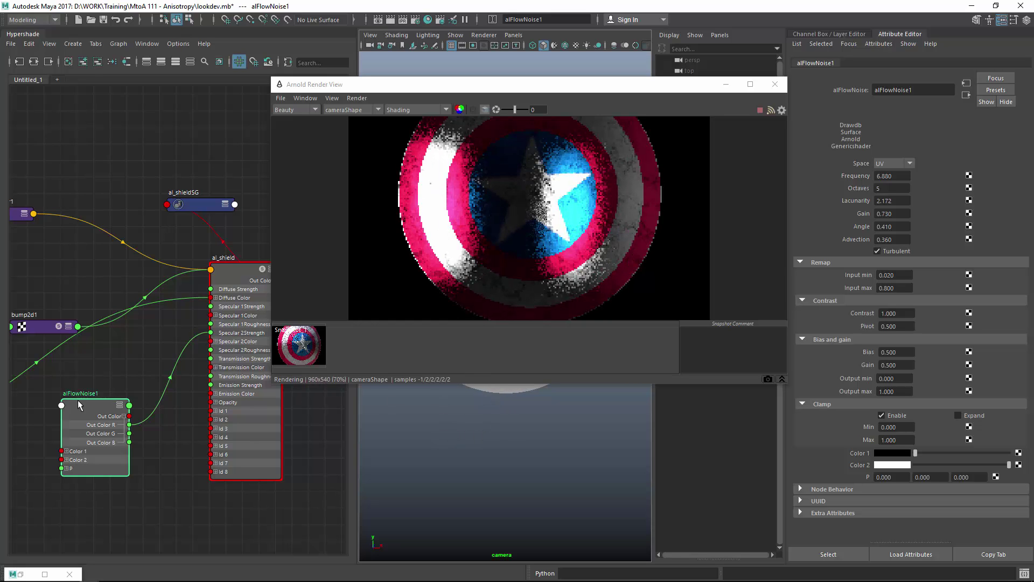
- Set bump2d1's bump depth back to 0.001, then close and reopen the Arnold render view
click(41, 327)
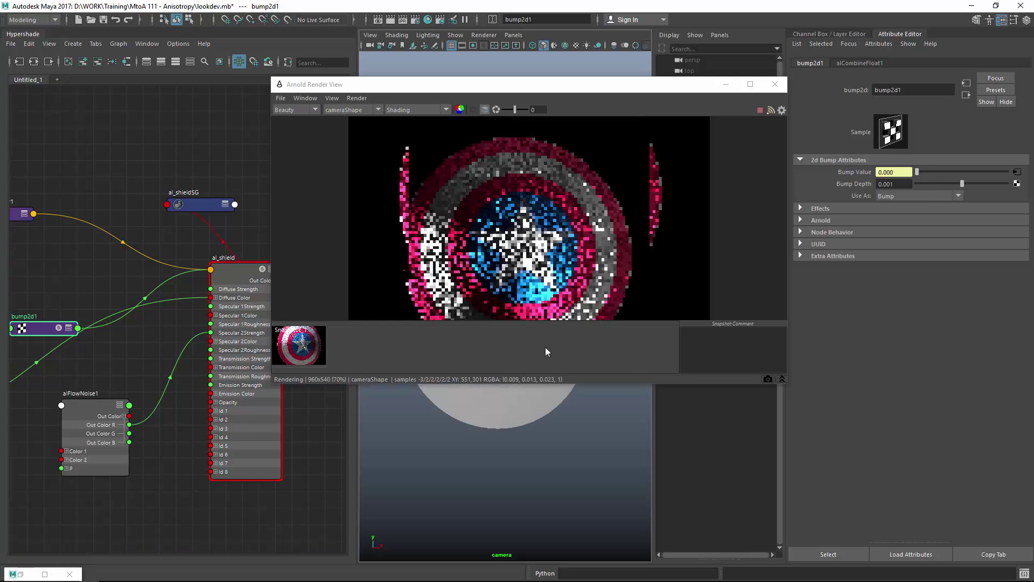
click(775, 84)
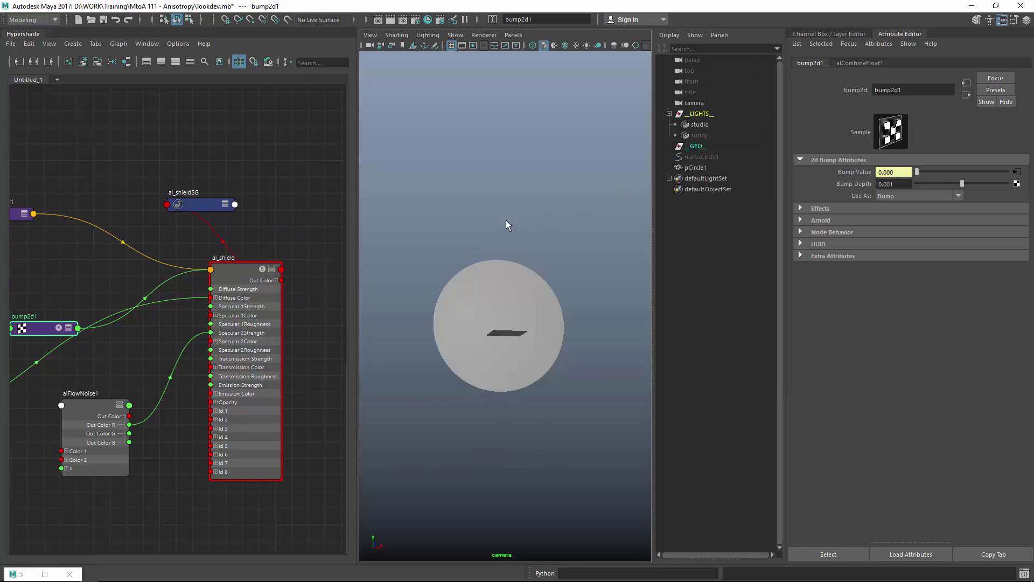
click(575, 244)
right_click(538, 224)
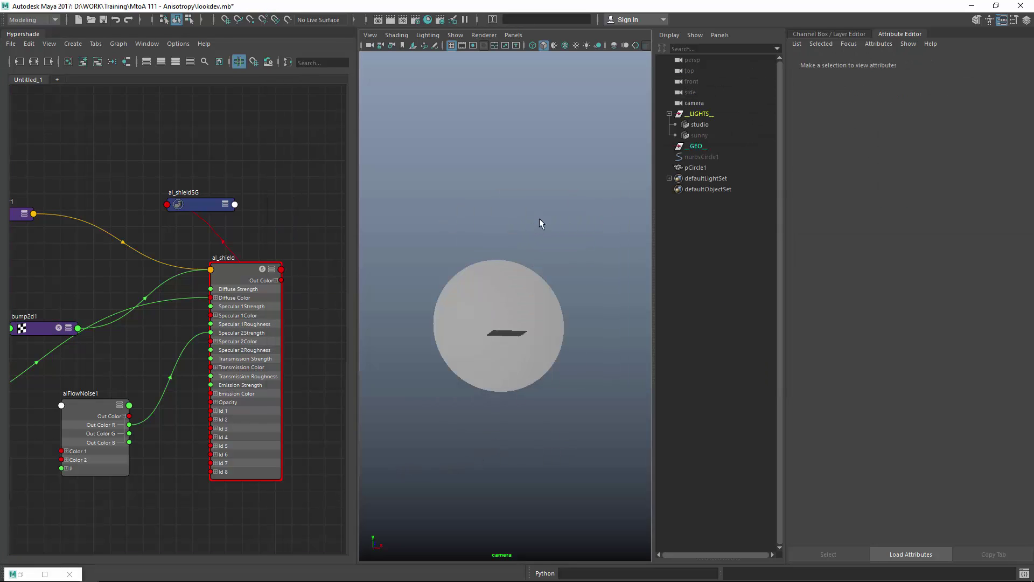
key(space)
click(635, 176)
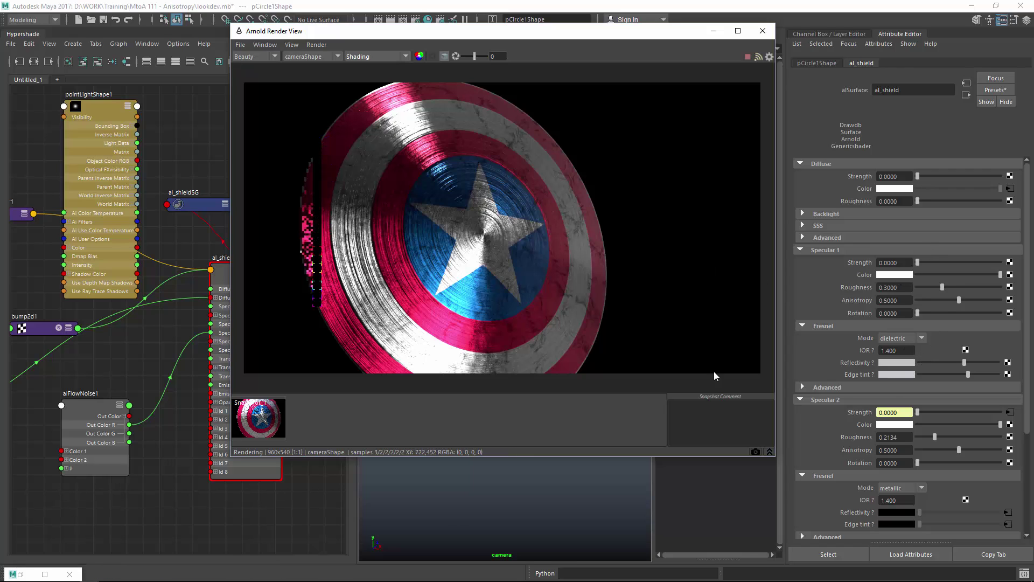
- Store a snapshot of the current shield render and turn off the crop region
click(756, 451)
click(316, 45)
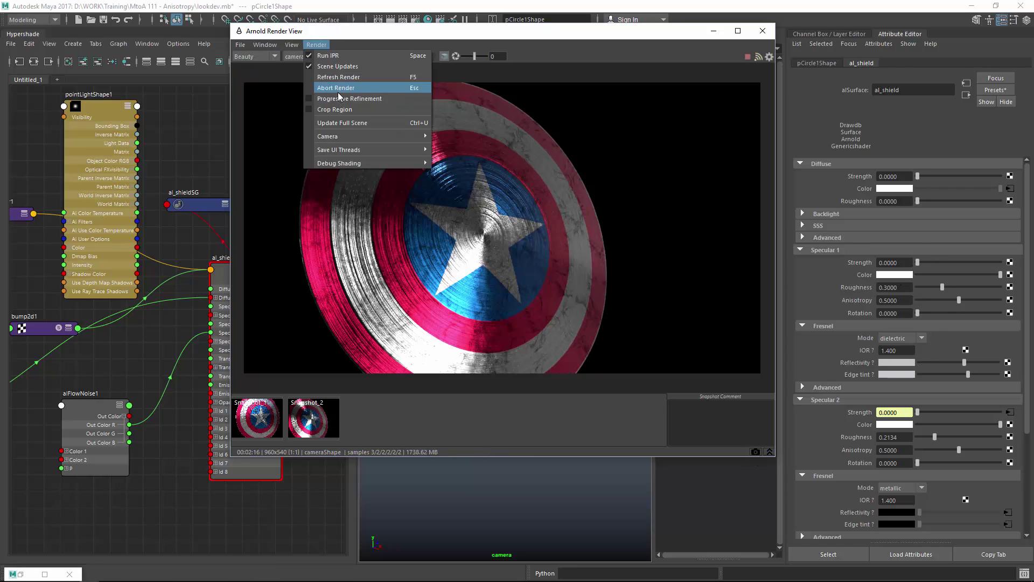
click(347, 109)
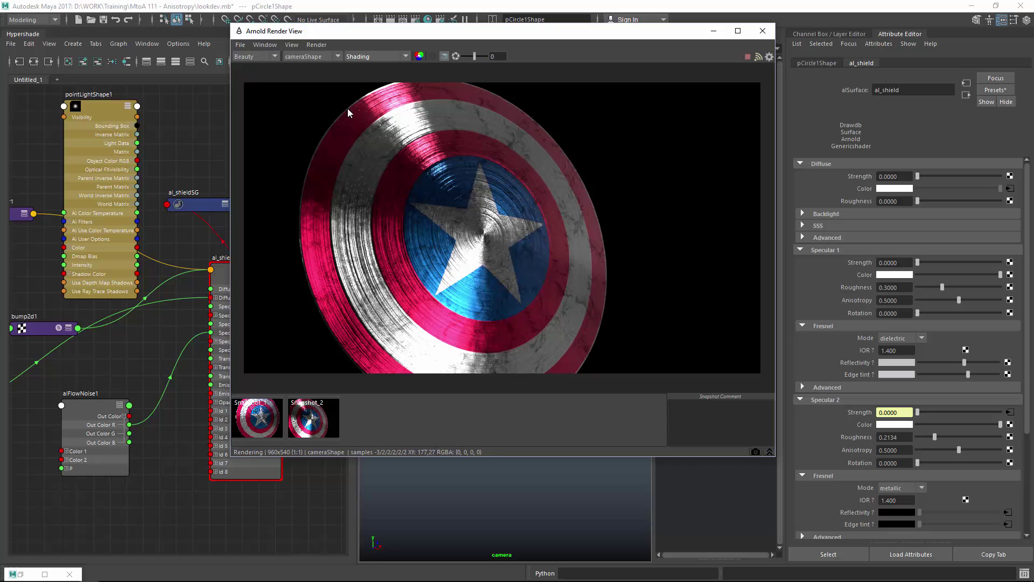
- Set al_shield's Specular 2 roughness to 0.2961 and color to black, and Specular 1 strength to 1 and roughness to 0.1382
click(936, 437)
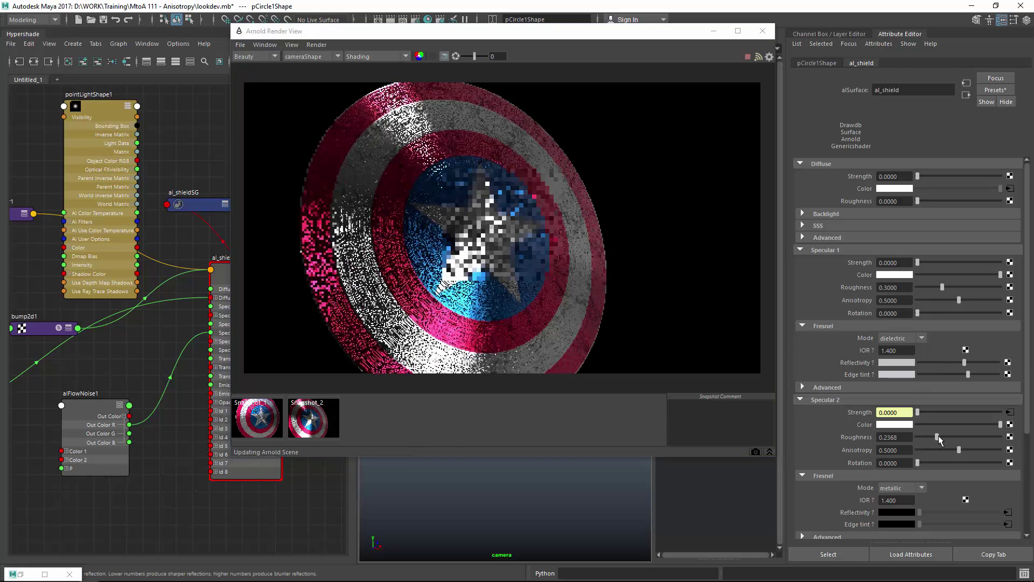
drag(936, 437, 943, 437)
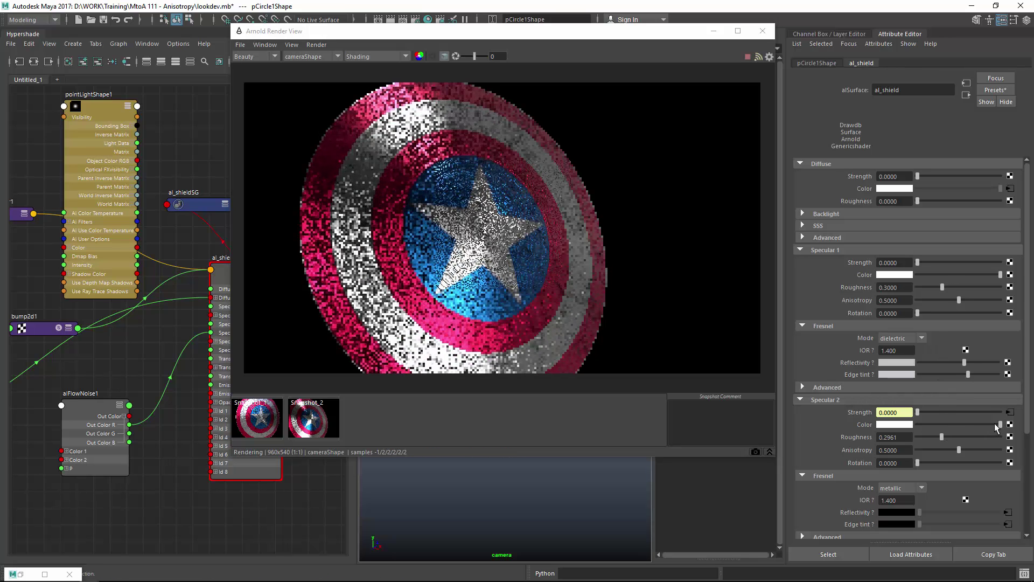
drag(995, 422, 978, 423)
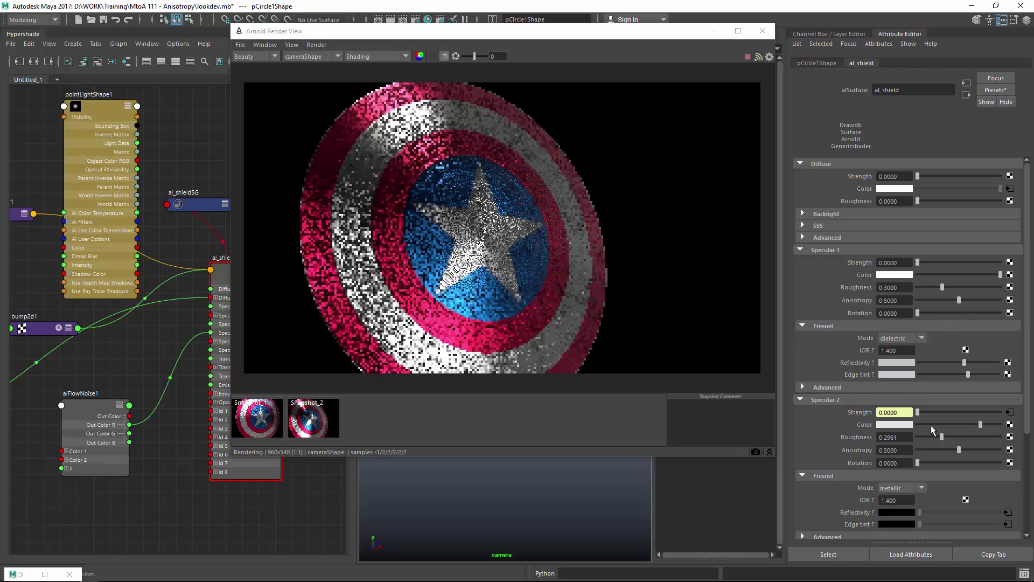
drag(934, 424, 825, 425)
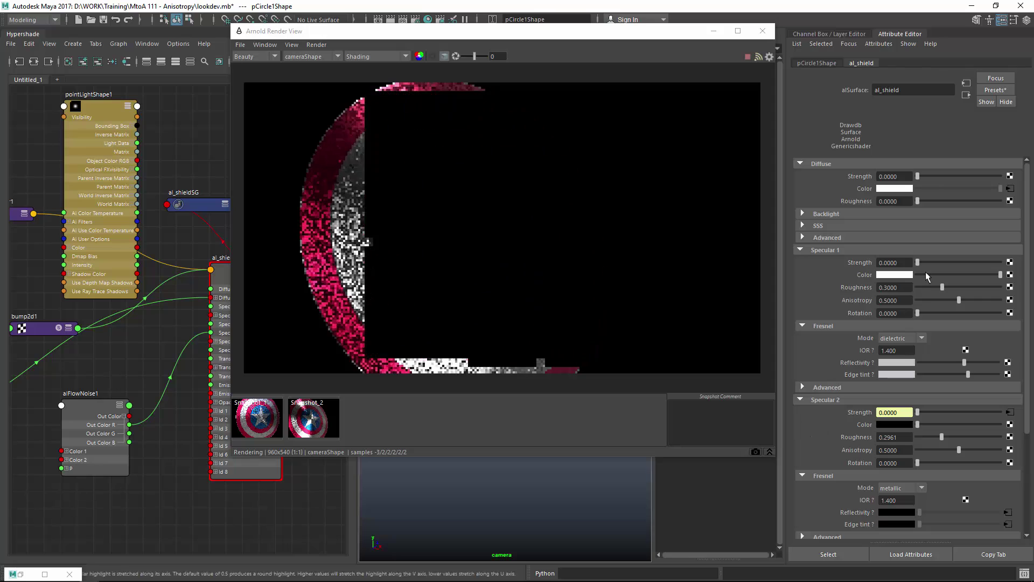
drag(918, 263, 1026, 278)
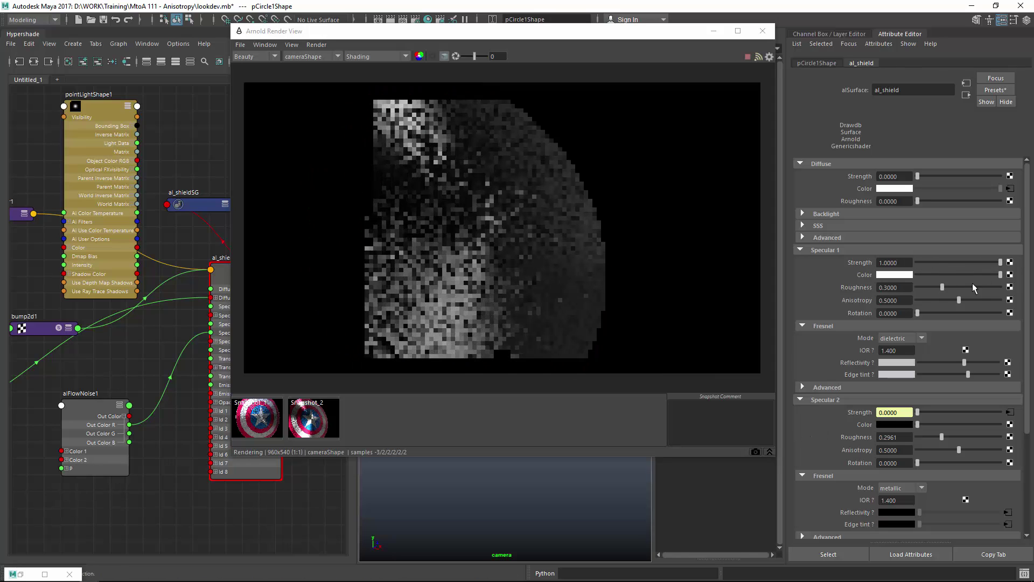
drag(930, 285, 927, 287)
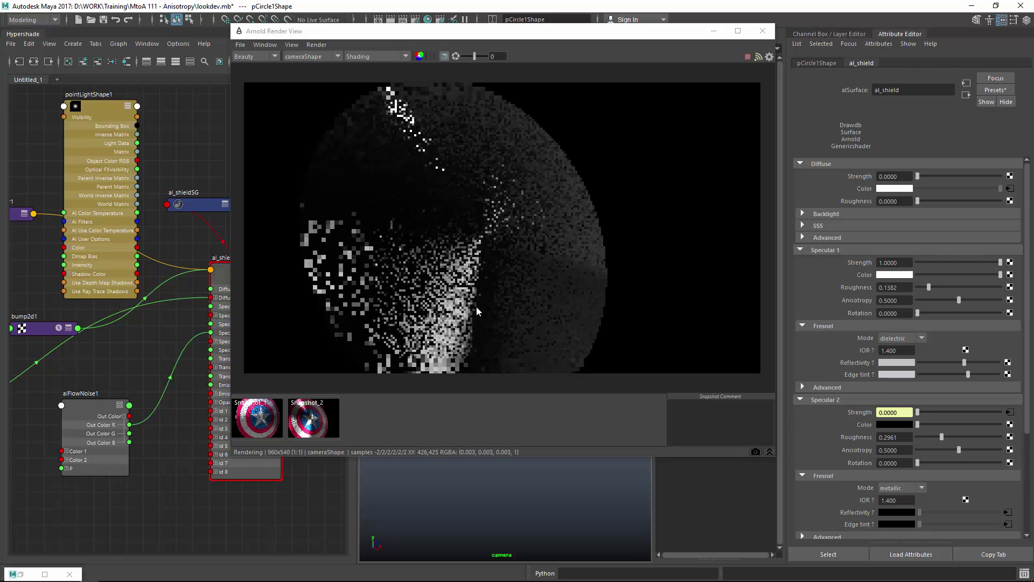
- Create a ramp texture in the Hypershade below alFlowNoise1 and set its type to Radial Ramp
drag(465, 31, 521, 25)
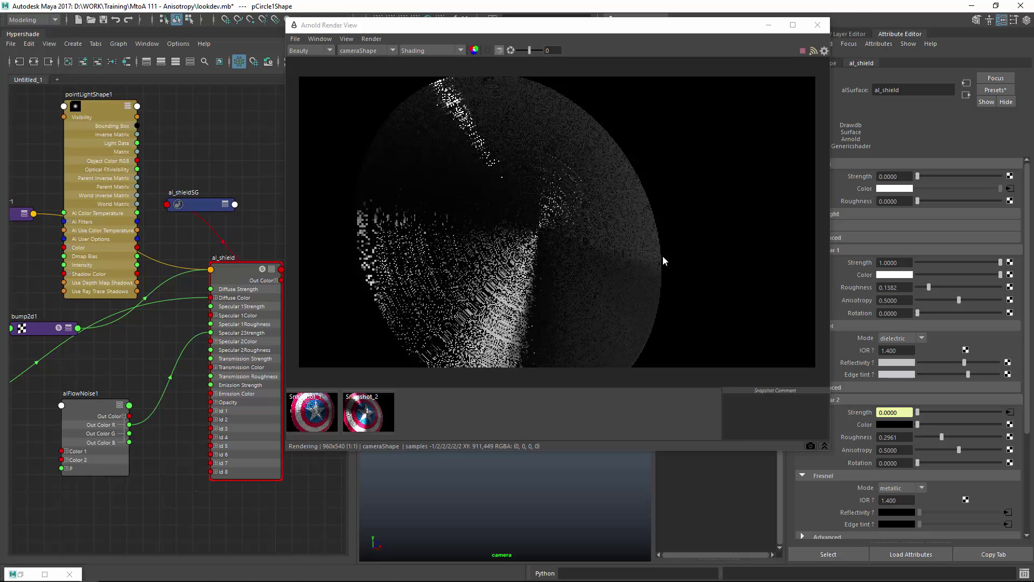
drag(511, 25, 543, 8)
scroll(173, 418, down, 4)
alt+middle_drag(156, 458, 252, 383)
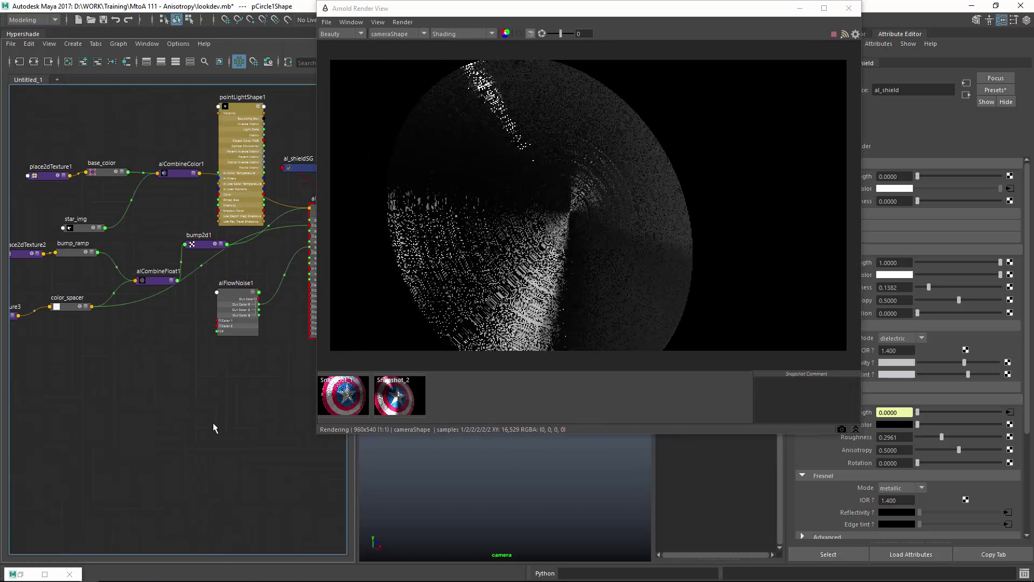
key(Tab)
text(ramp)
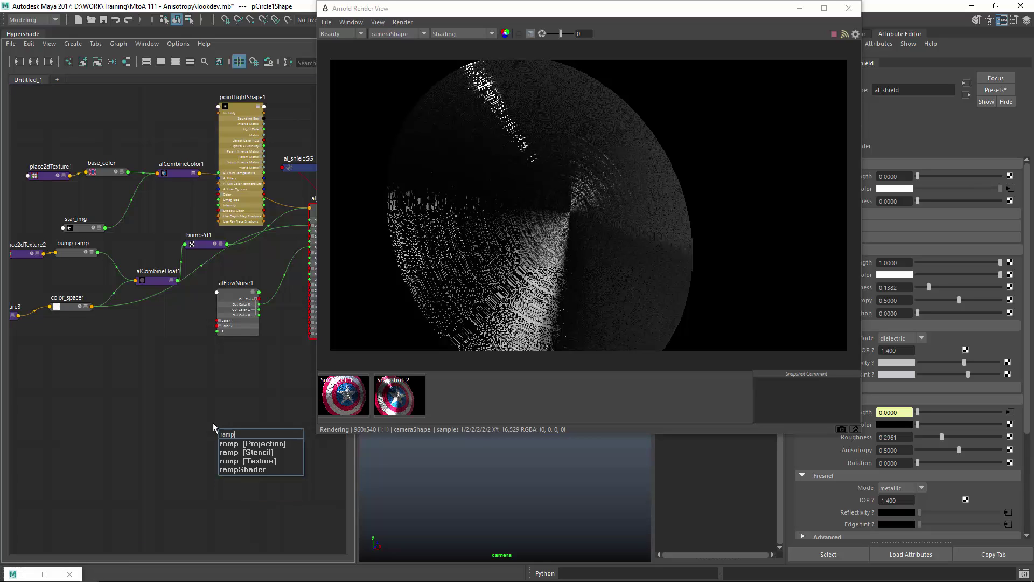
key(Down)
key(Down)
key(Down)
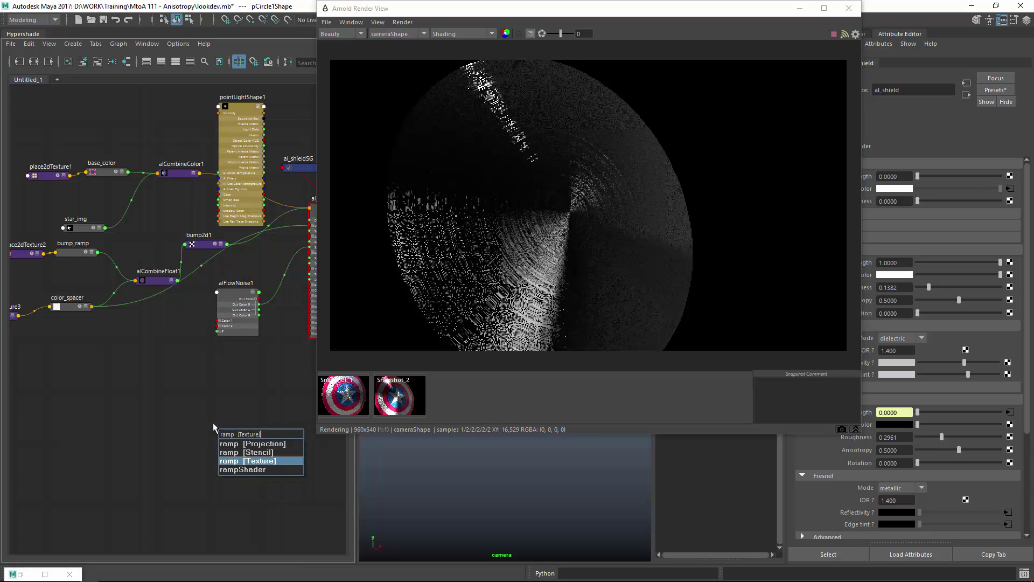
key(Return)
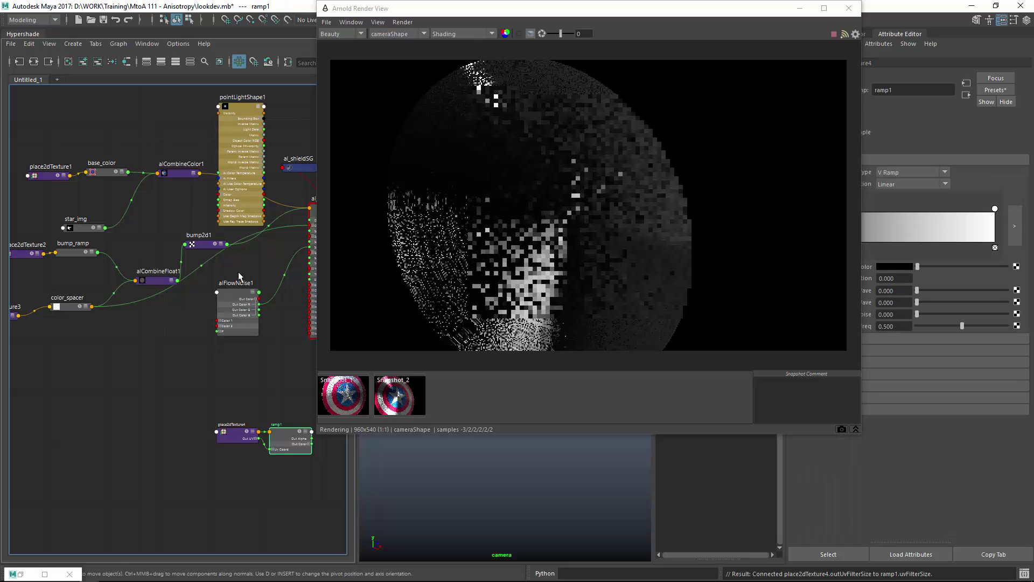
click(911, 171)
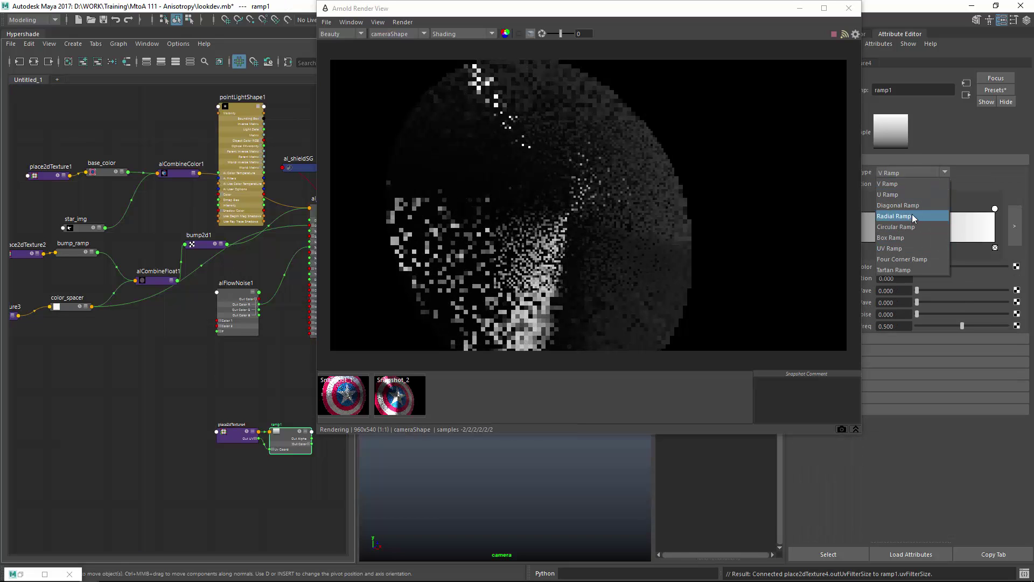
click(894, 214)
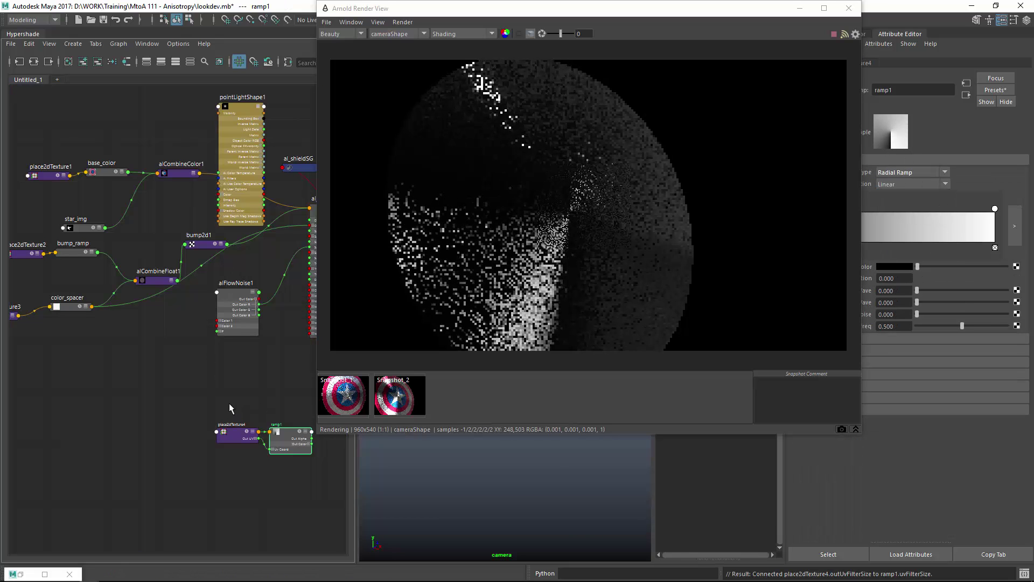
- Make ramp1's first stop white at 0, move the existing black stop to about 0.73, and add black at 0.286 and white at 0.514
scroll(247, 434, up, 5)
alt+middle_drag(258, 421, 204, 424)
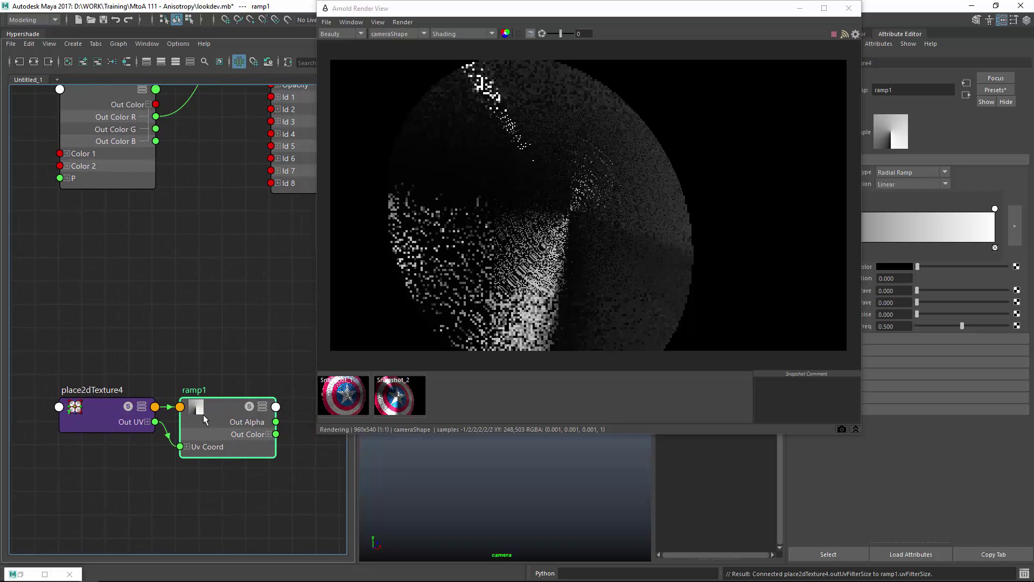
drag(539, 8, 382, 52)
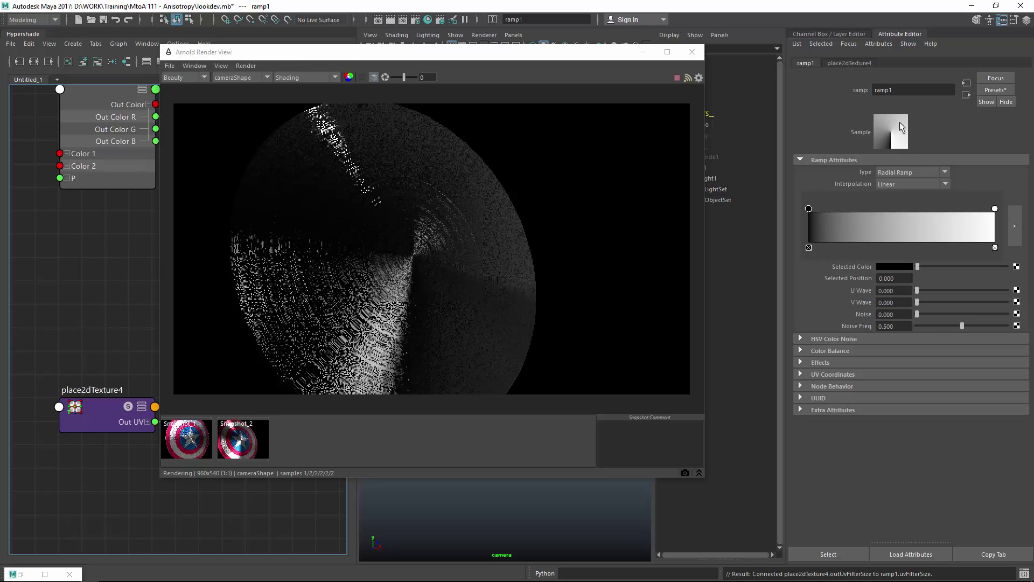
drag(810, 212, 906, 210)
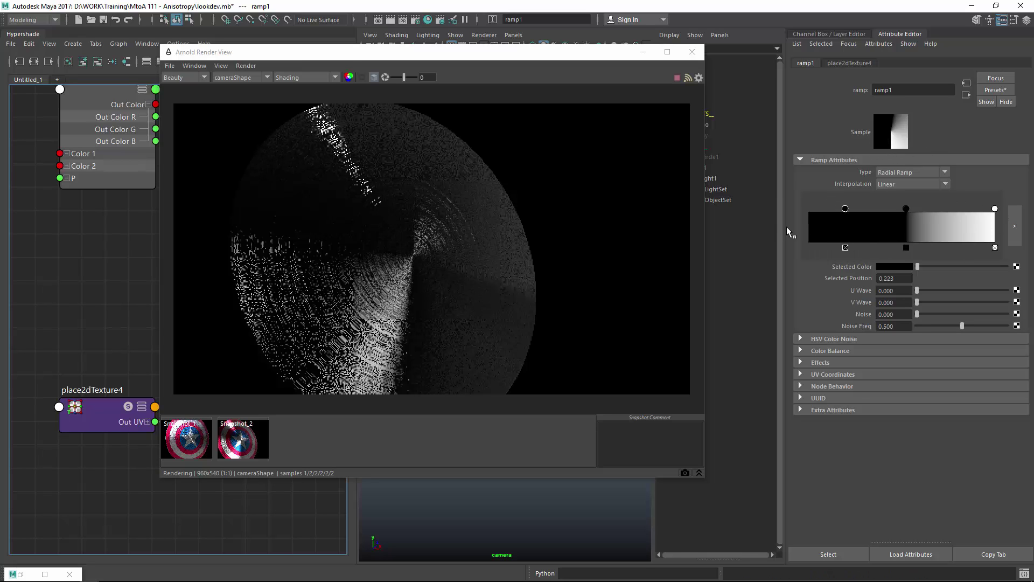
drag(917, 267, 1020, 276)
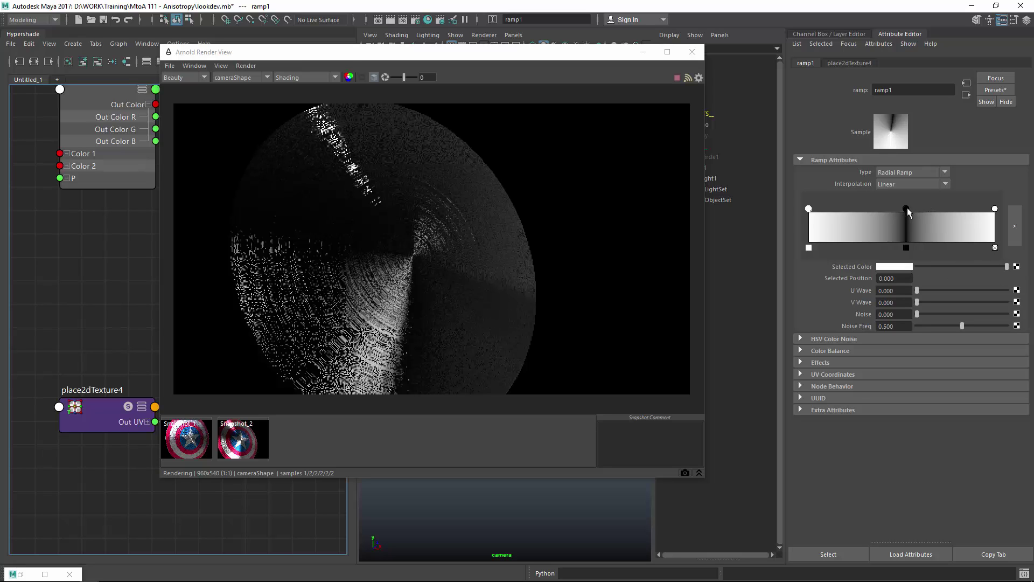
drag(907, 210, 946, 210)
click(862, 223)
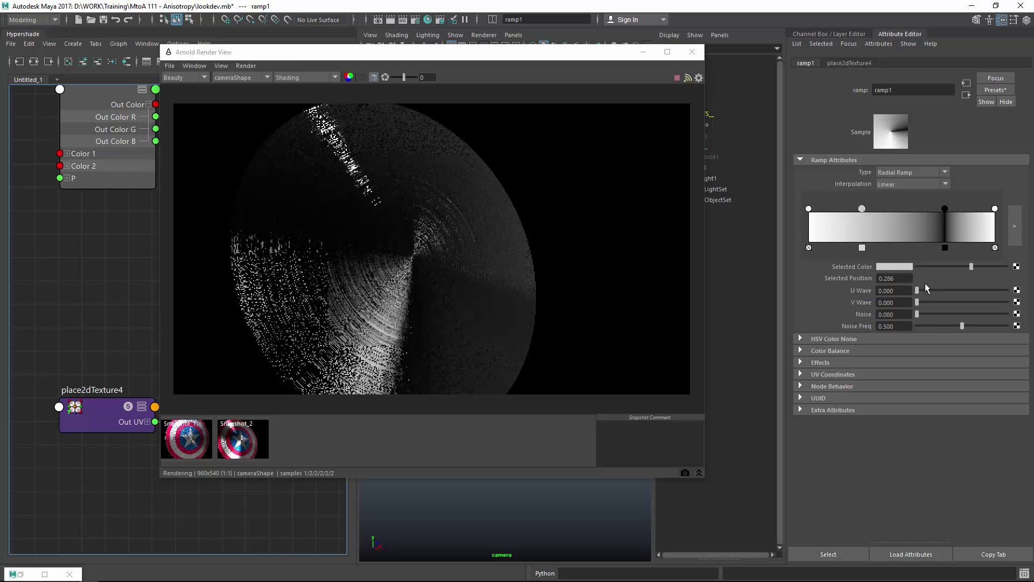
drag(927, 267, 907, 271)
drag(918, 266, 1008, 267)
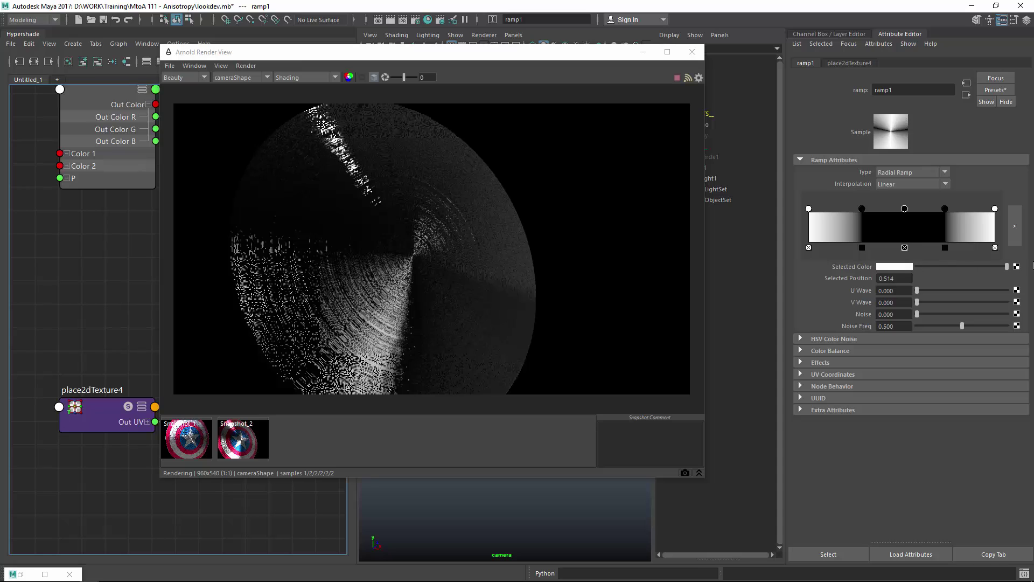
- Add another white and black stop in ramp1's first half, with black at 0.127, and respace the stops with white at 0.367
drag(862, 208, 881, 209)
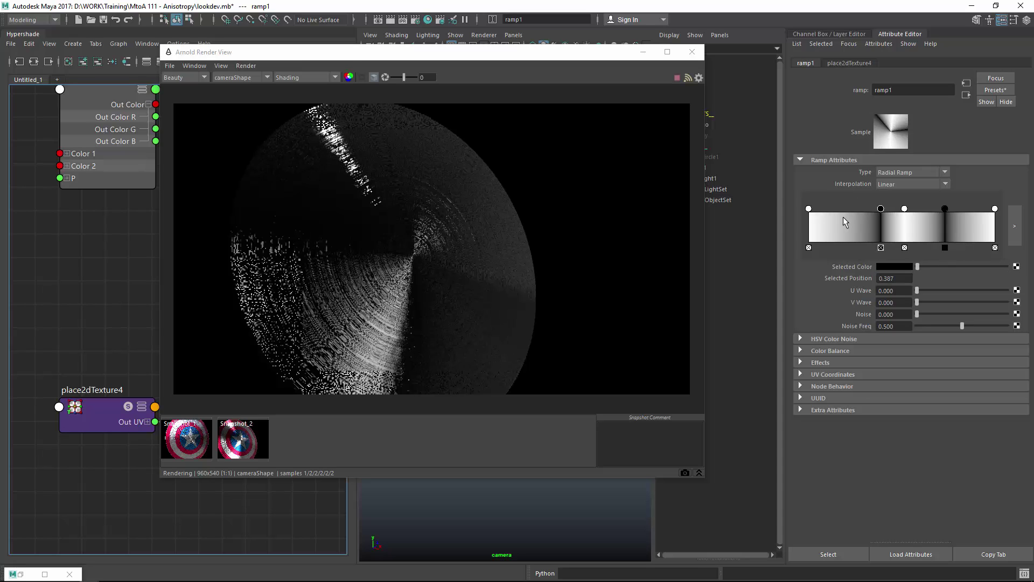
click(841, 219)
drag(964, 267, 1008, 266)
click(867, 235)
drag(842, 209, 832, 209)
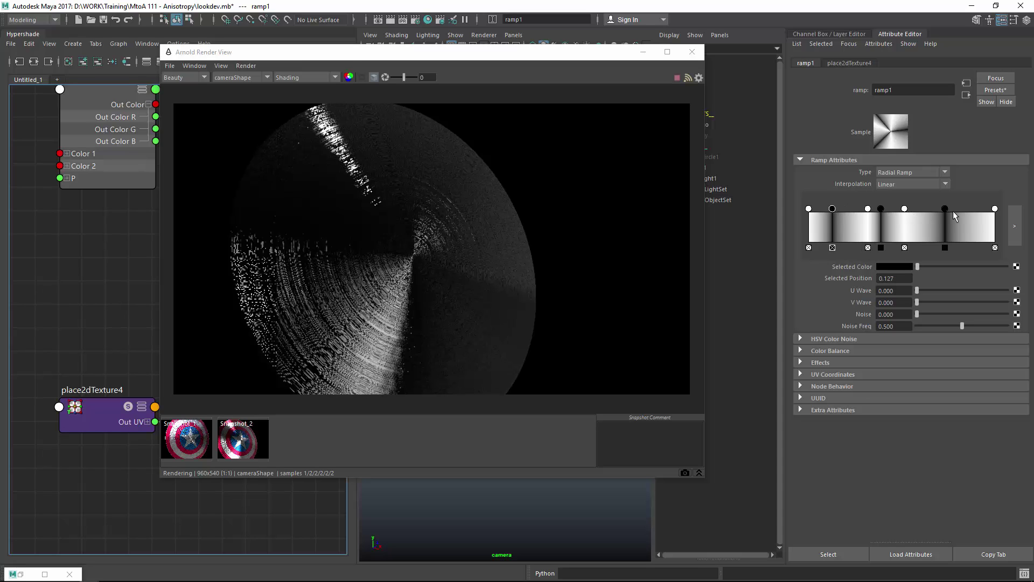
drag(944, 209, 877, 210)
- Try Exponential Down, switch ramp1's interpolation to Smooth, and move the first black stop to position 0.165
click(913, 185)
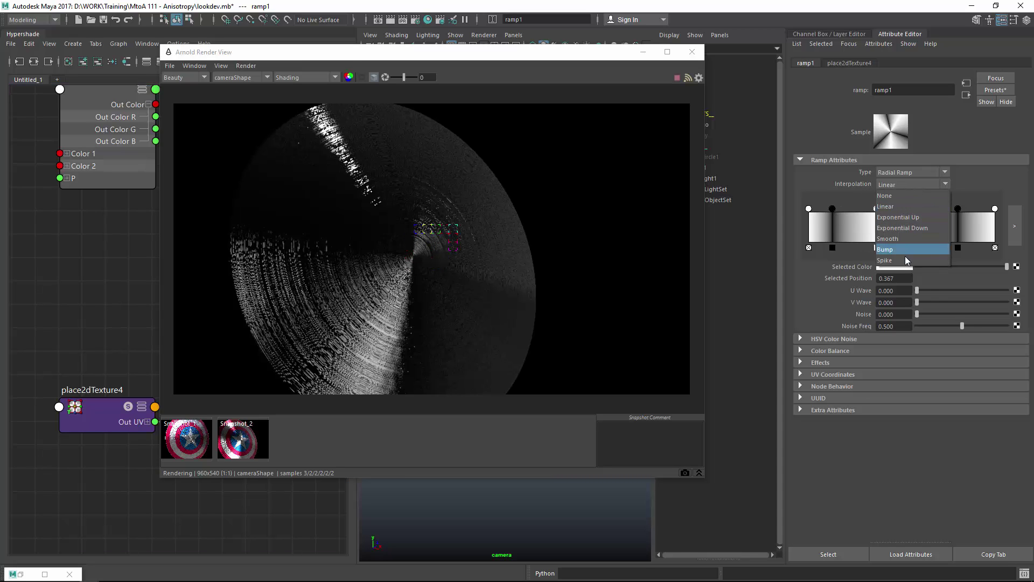
click(909, 227)
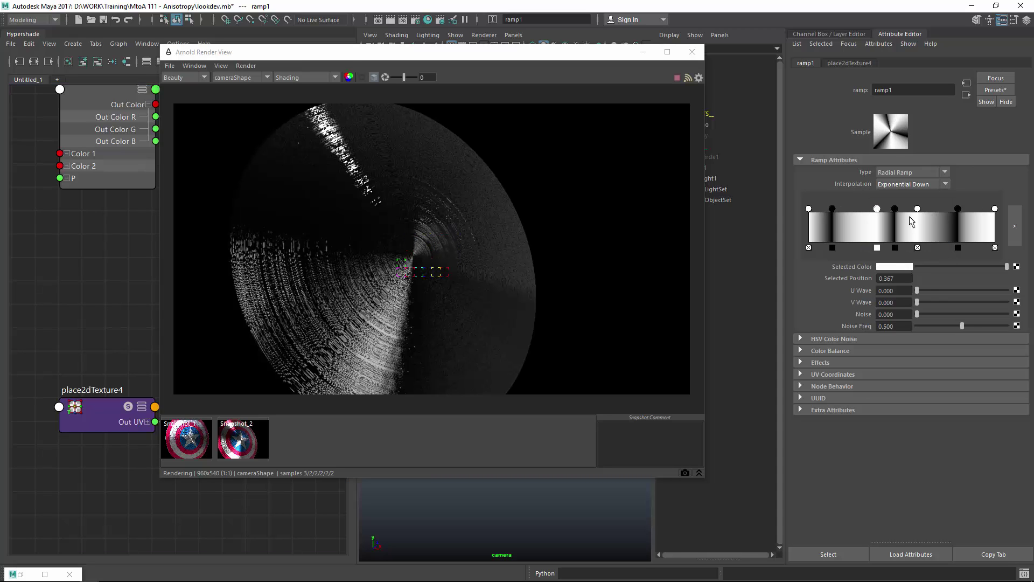
click(910, 184)
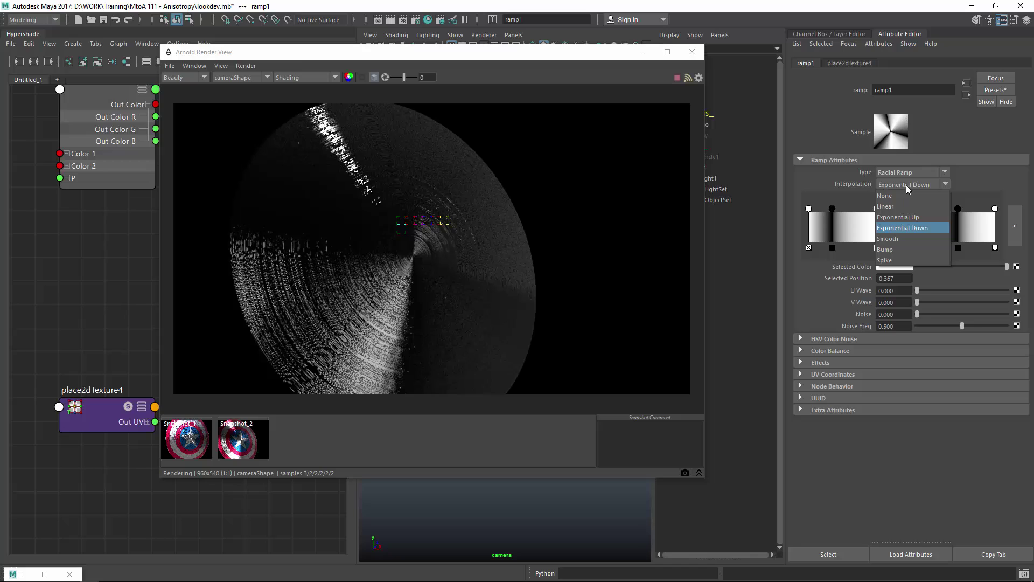
click(904, 239)
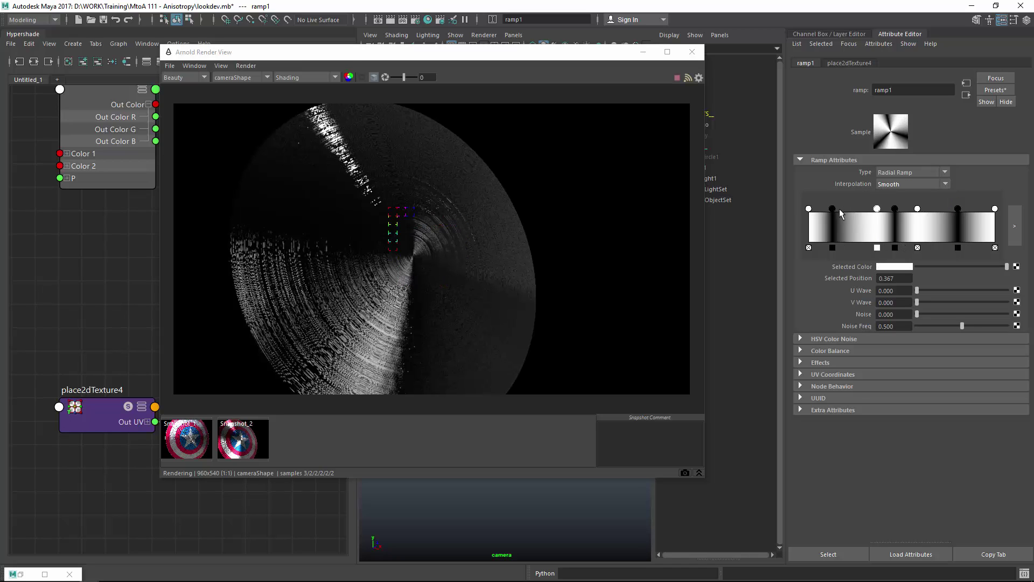
drag(833, 209, 839, 210)
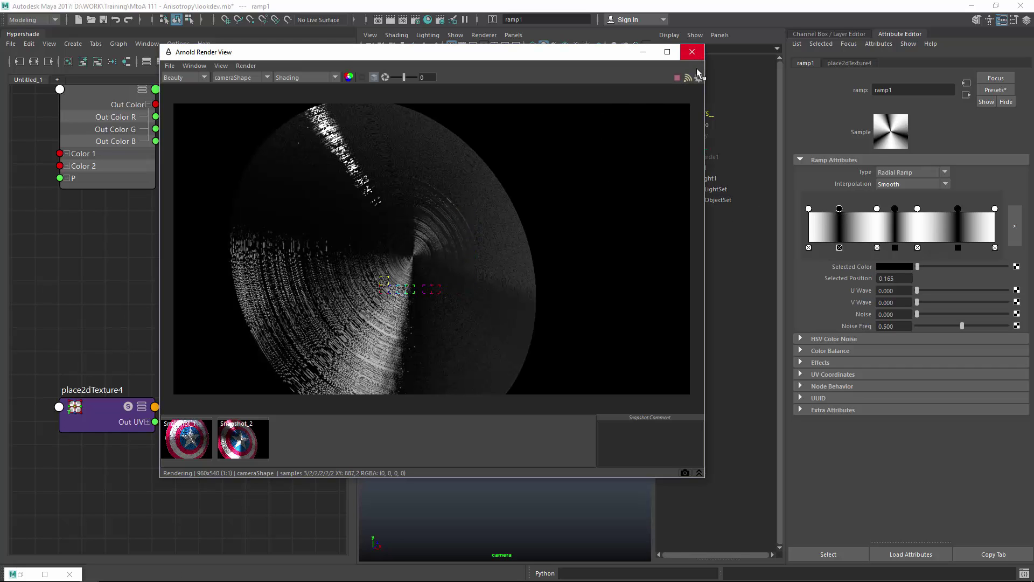
- Close the Arnold render view and connect ramp1's Out Alpha to al_shield's Specular 1 anisotropy
click(692, 52)
alt+middle_drag(278, 294, 256, 346)
scroll(256, 345, down, 1)
scroll(256, 321, down, 1)
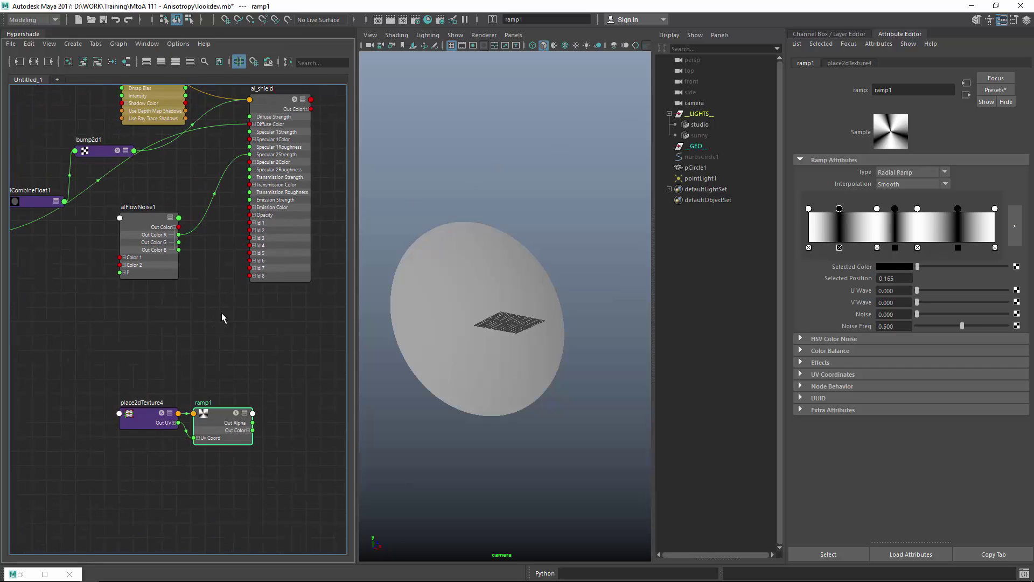
alt+middle_drag(223, 315, 231, 354)
click(273, 272)
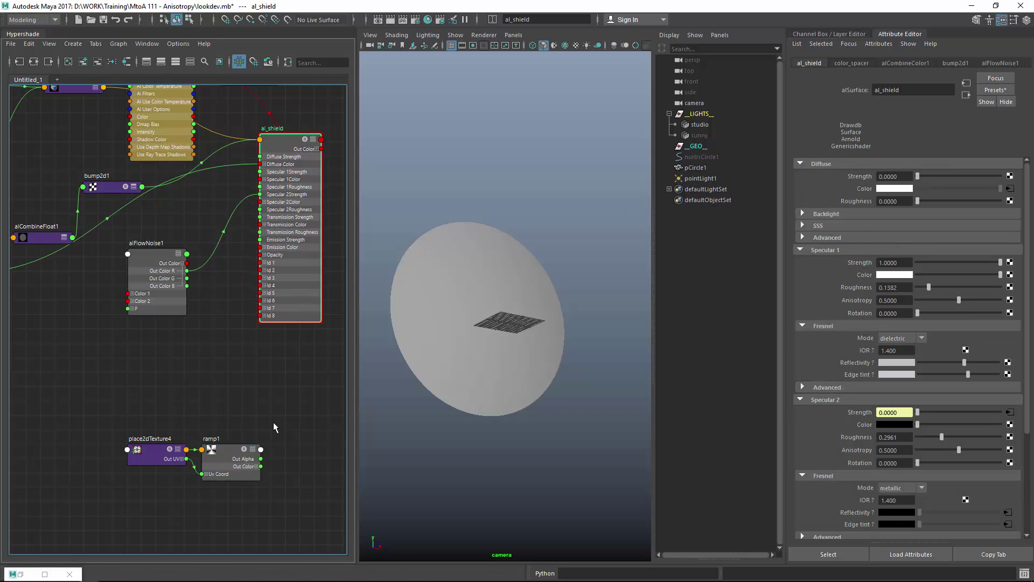
middle_drag(241, 458, 855, 300)
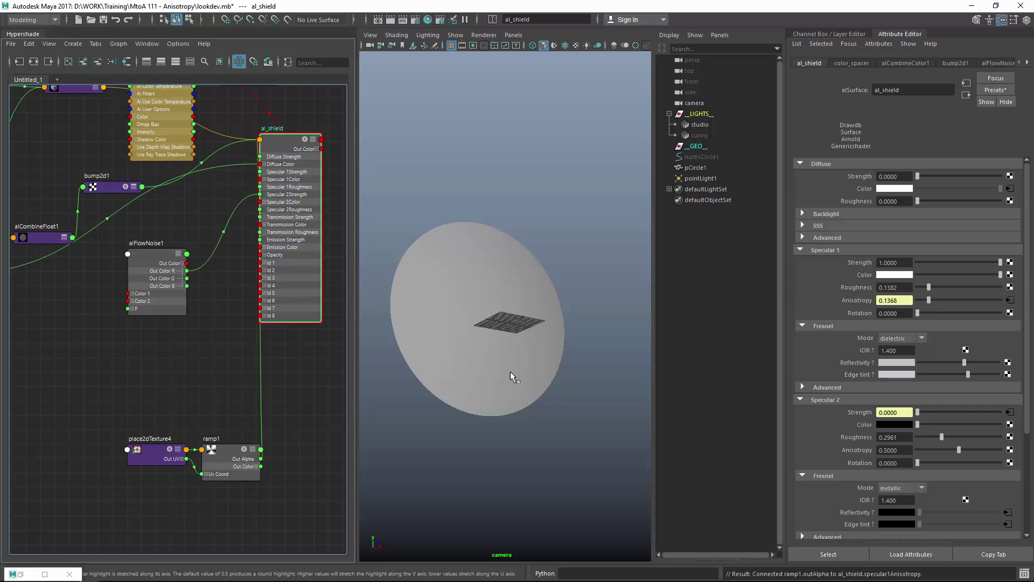
- Show only the connected attributes on the al_shield node and move it lower in the graph, nearer to ramp1
scroll(214, 451, up, 2)
ctrl+drag(223, 453, 157, 378)
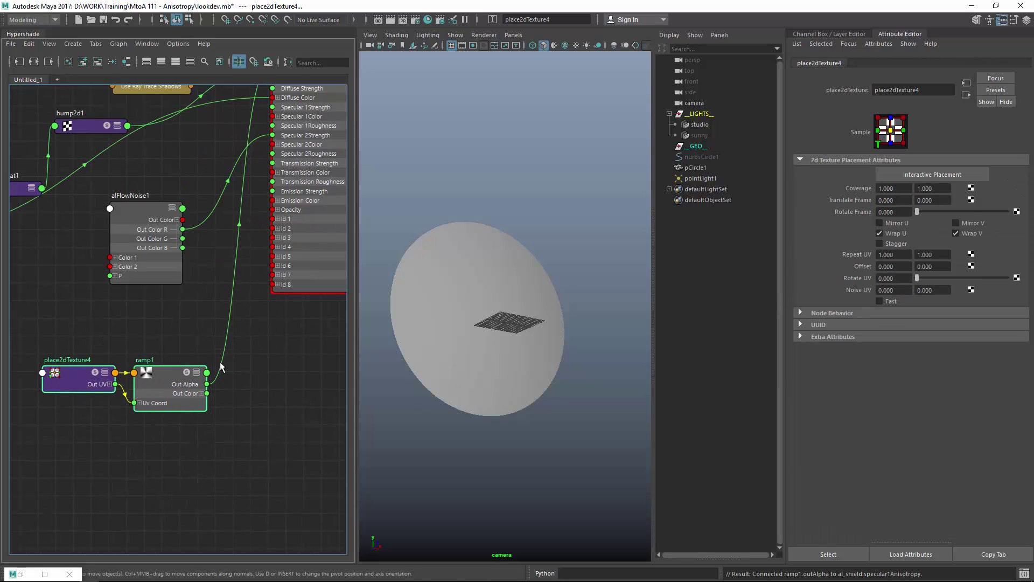
alt+middle_drag(207, 278, 195, 376)
click(285, 246)
key(2)
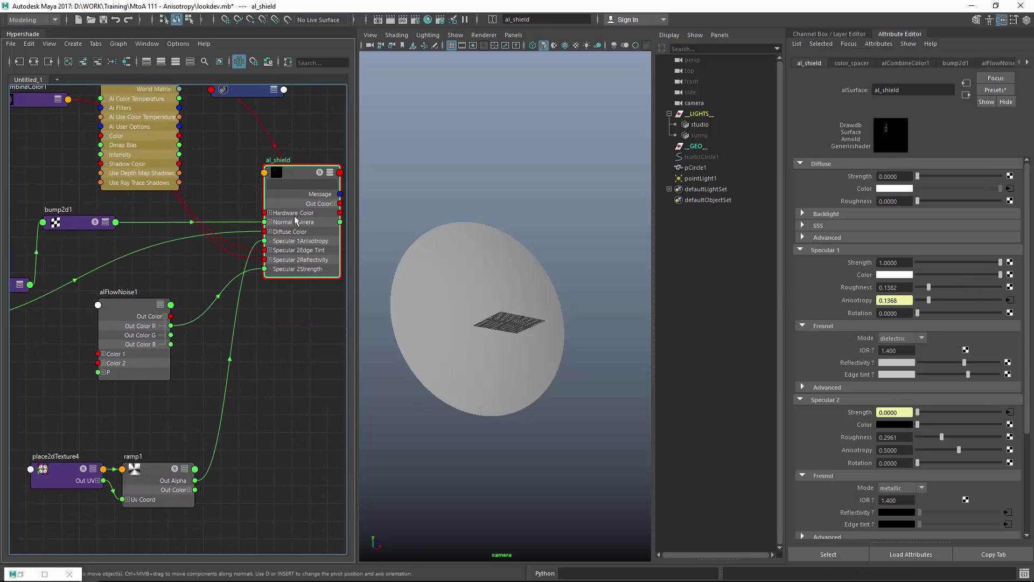
drag(292, 172, 327, 272)
- Expand ramp1's Out Color and connect Out Color R to al_shield's Specular 1 anisotropy, replacing the Out Alpha connection
click(242, 463)
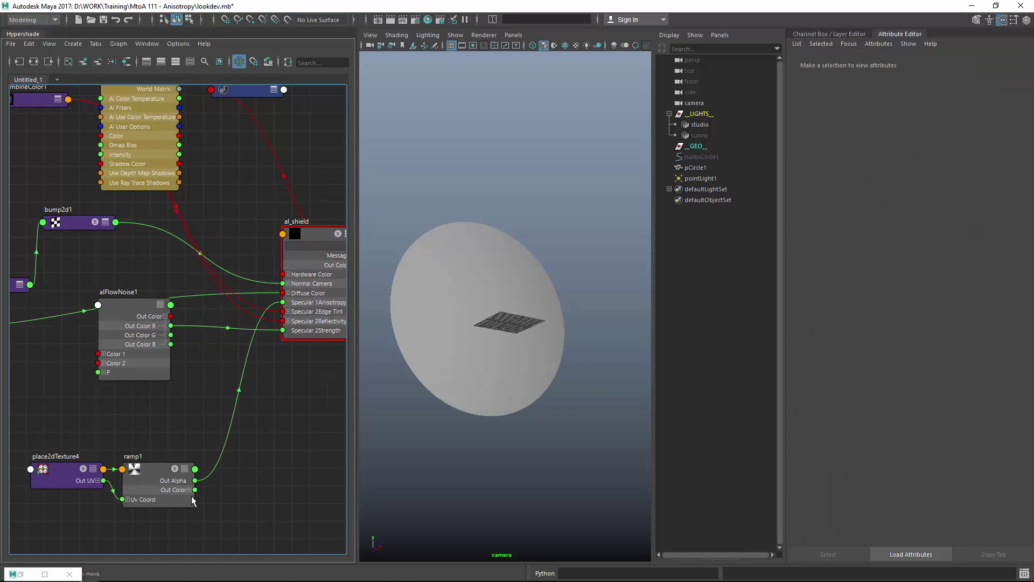
click(190, 489)
drag(195, 499, 283, 302)
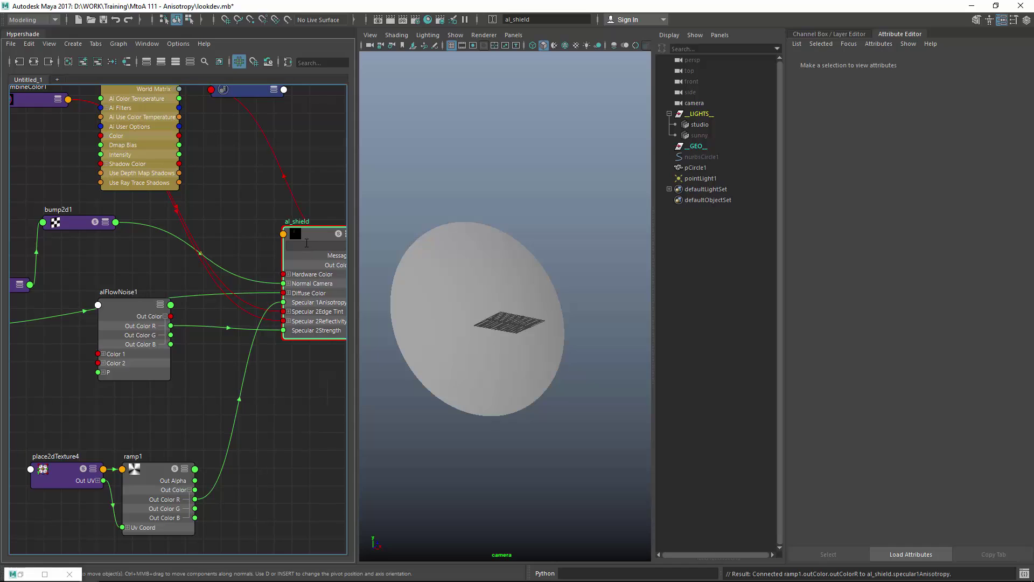
- Reopen the Arnold RenderView and render the shield disc from a slightly turned camera angle
click(307, 243)
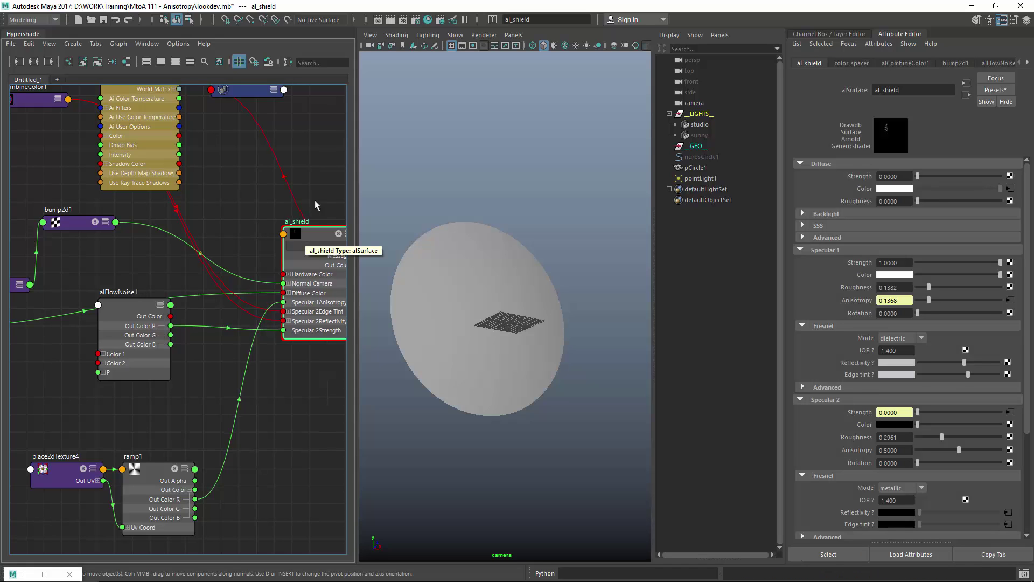
scroll(207, 371, down, 2)
alt+middle_drag(151, 348, 210, 319)
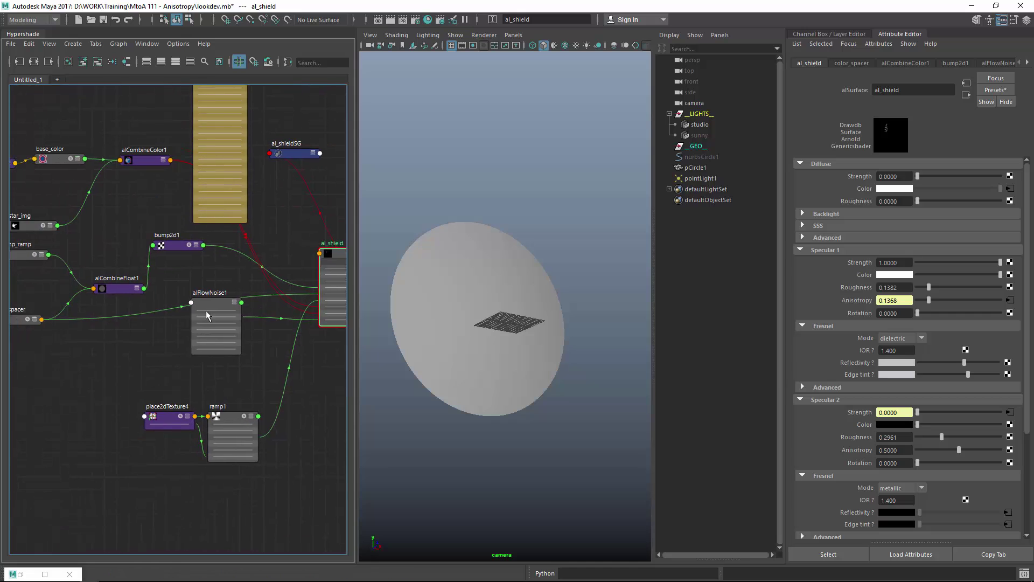
click(184, 239)
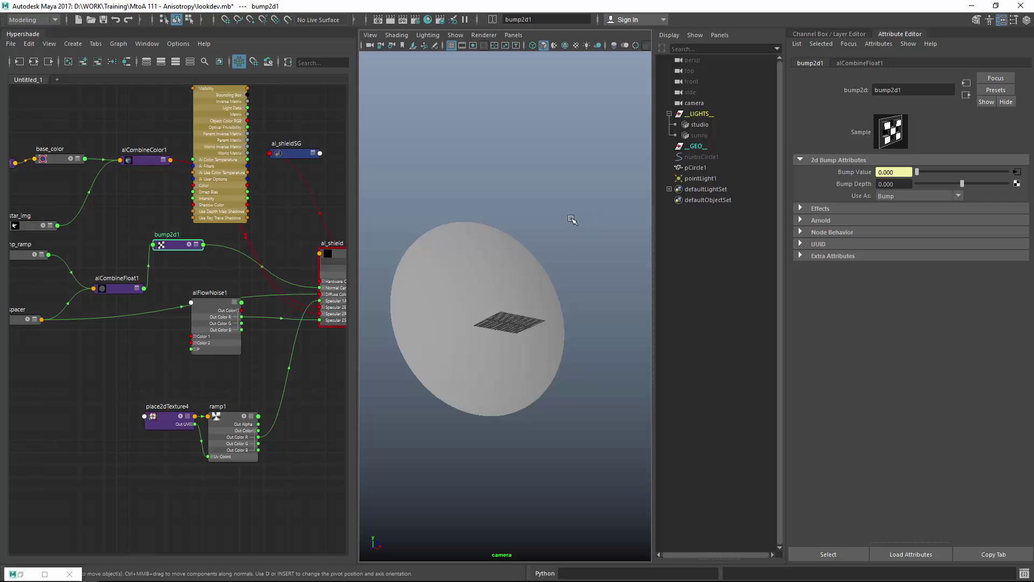
click(490, 282)
key(space)
click(584, 237)
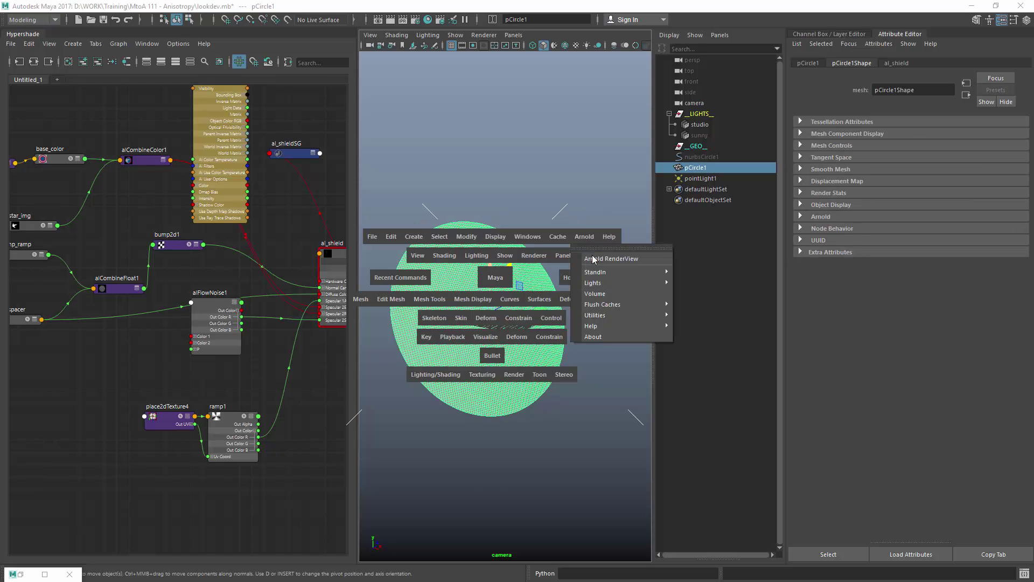
click(603, 249)
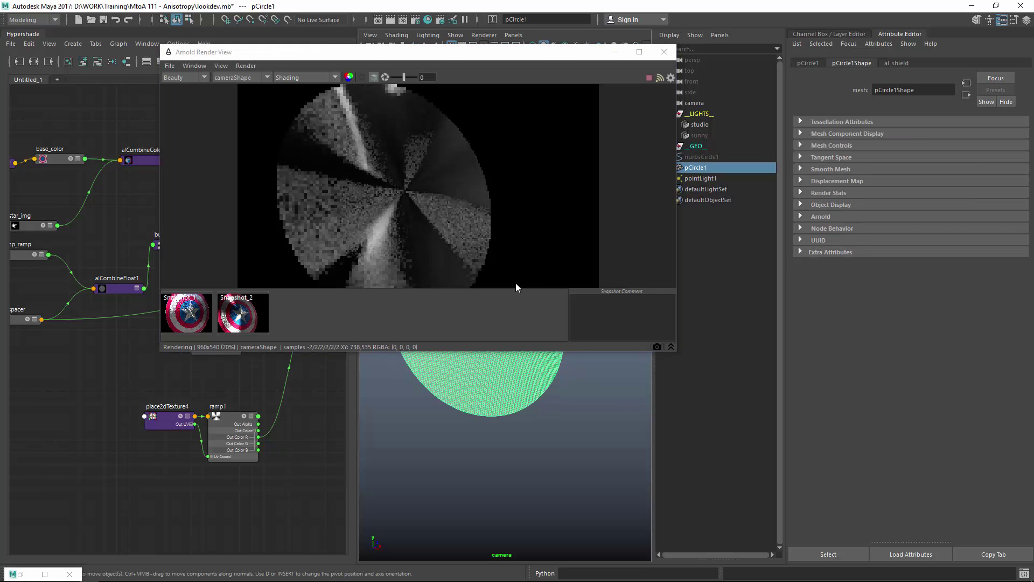
alt+drag(538, 377, 578, 380)
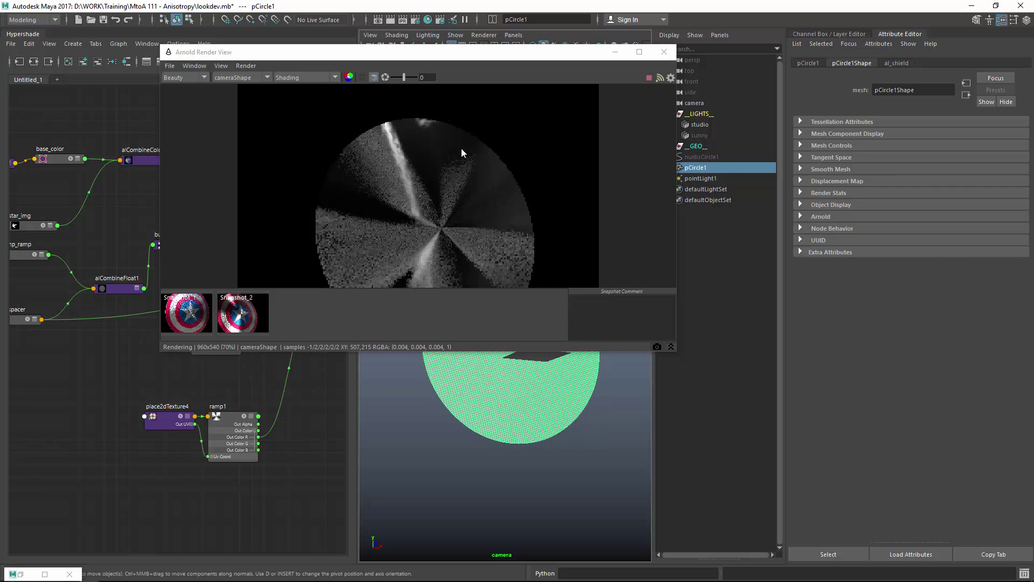
- Try a Specular 1 rotation of about 0.45 on al_shield, and reset the rotation to 0
click(230, 421)
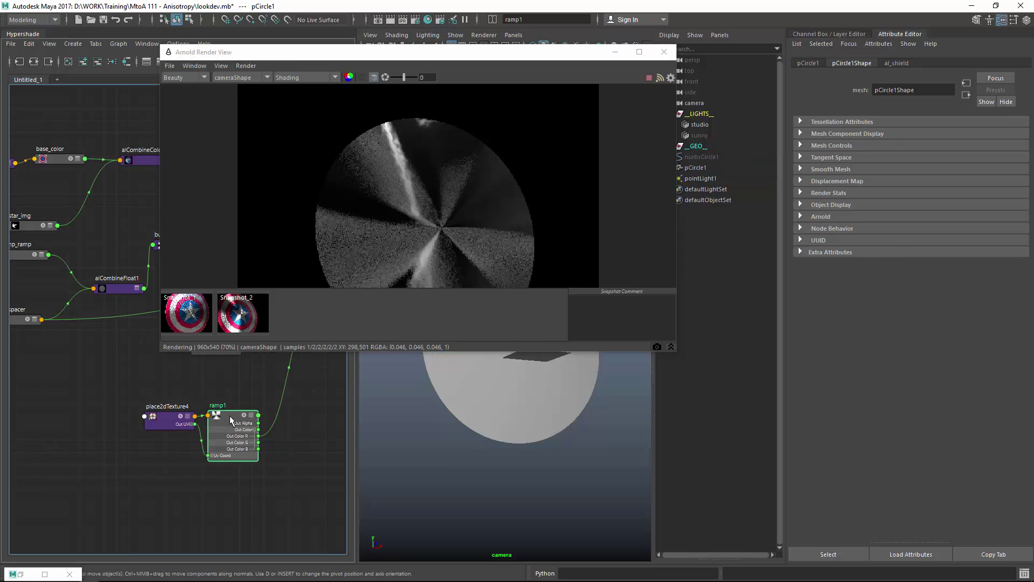
alt+middle_drag(264, 411, 198, 502)
click(285, 393)
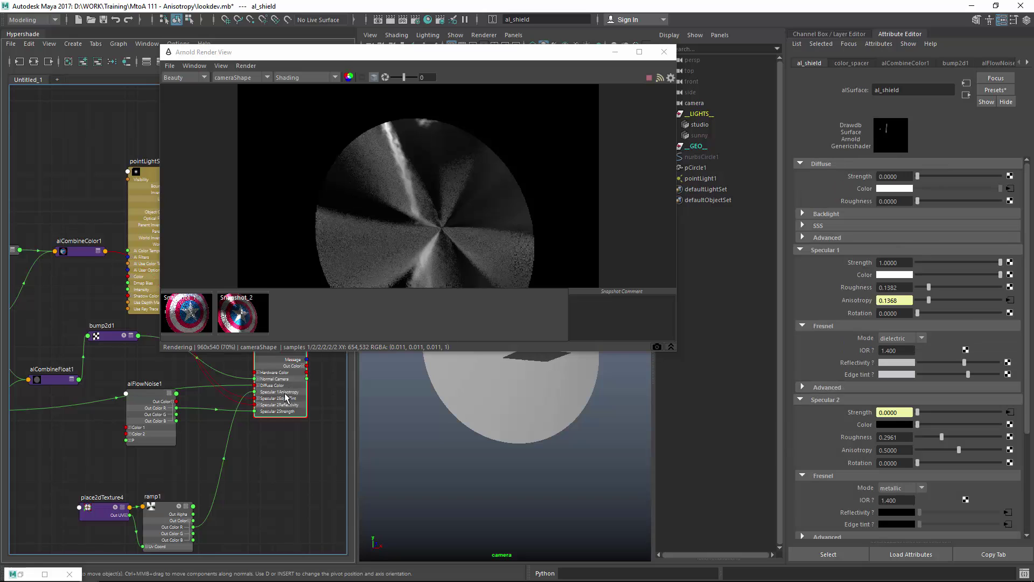
drag(932, 313, 959, 317)
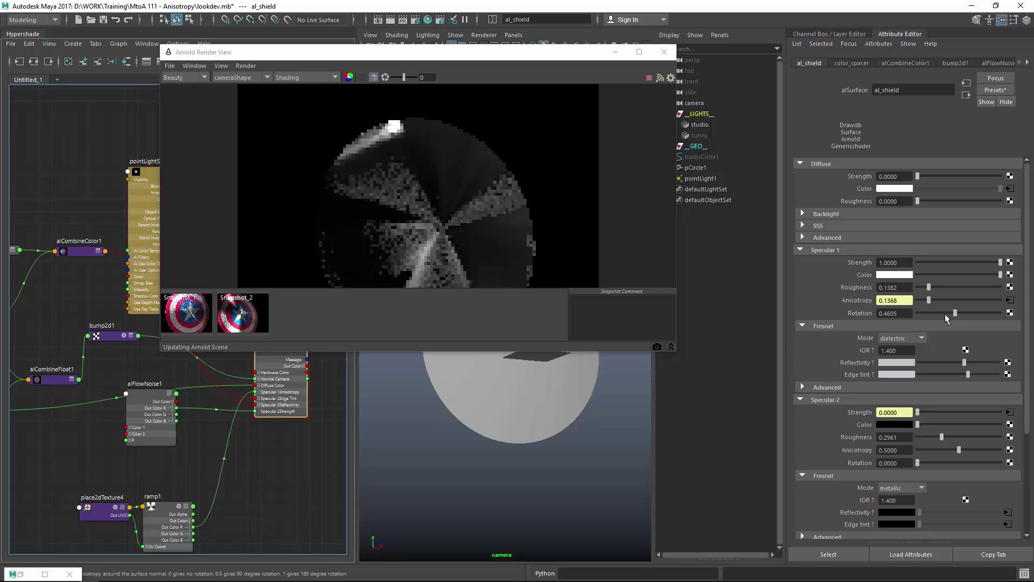
alt+right_drag(508, 432, 539, 430)
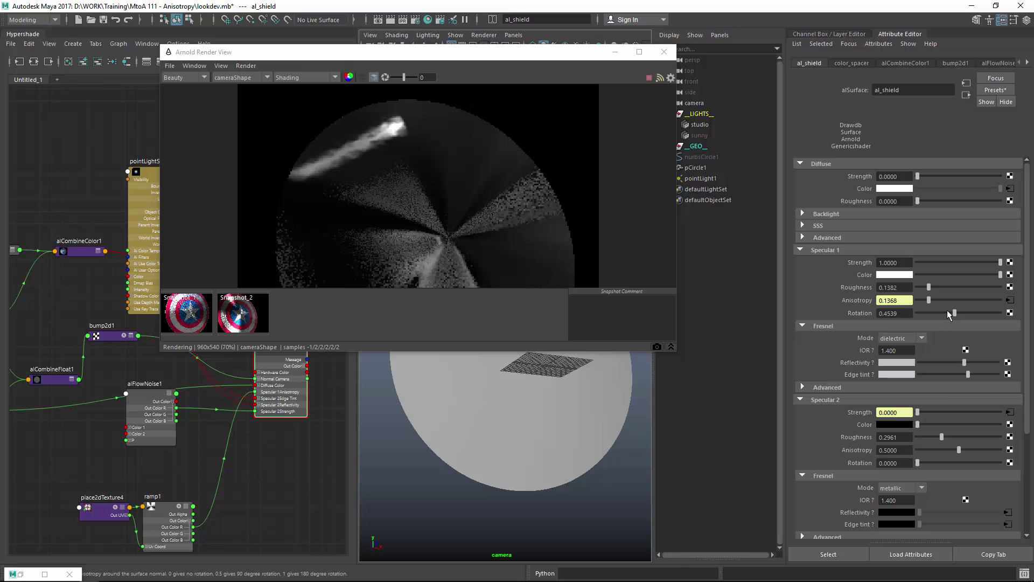
drag(953, 313, 862, 303)
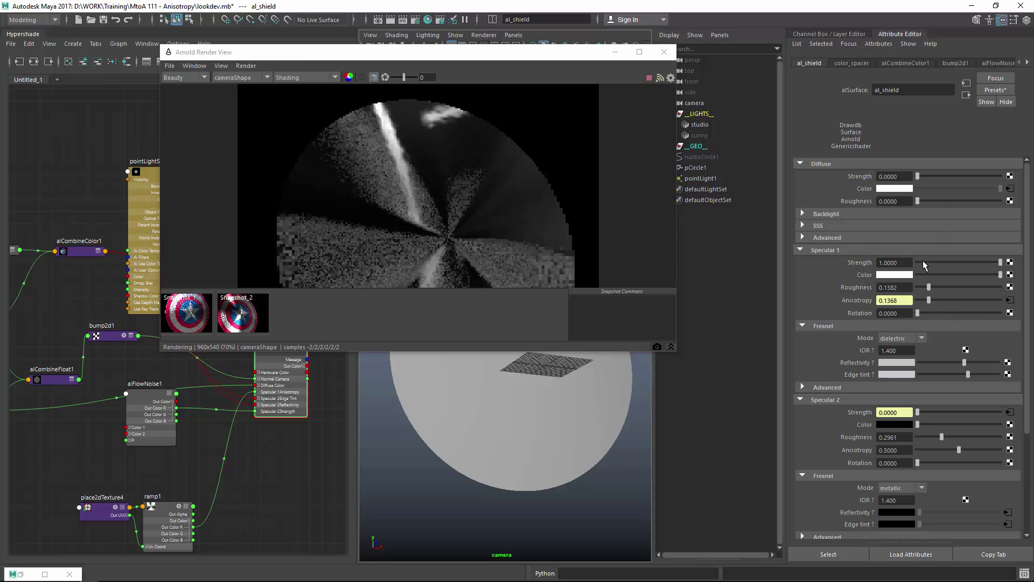
- Set al_shield's Specular 1 roughness to about 0.27 and its Specular 2 color to full white
drag(929, 287, 939, 290)
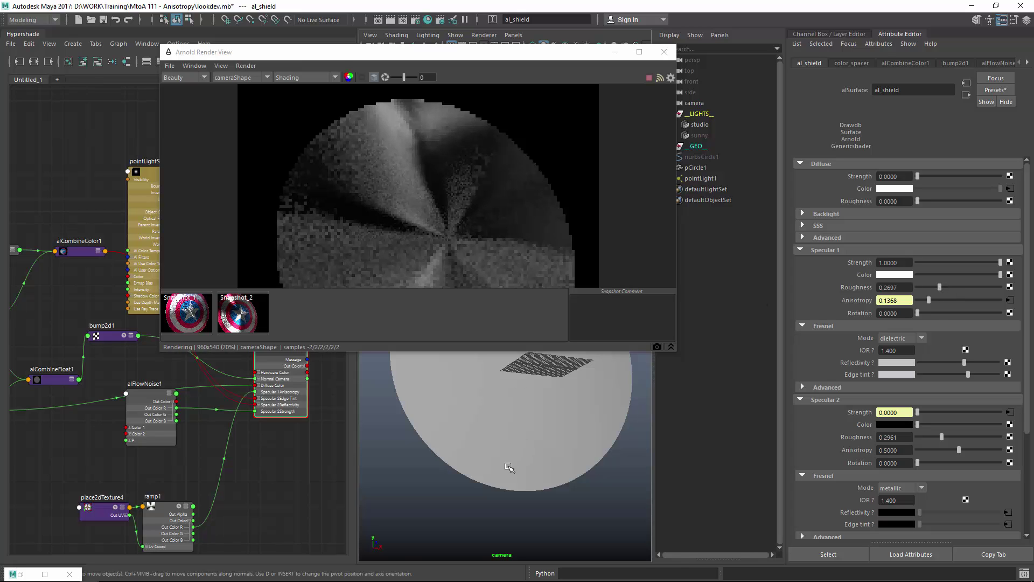
alt+drag(508, 469, 540, 427)
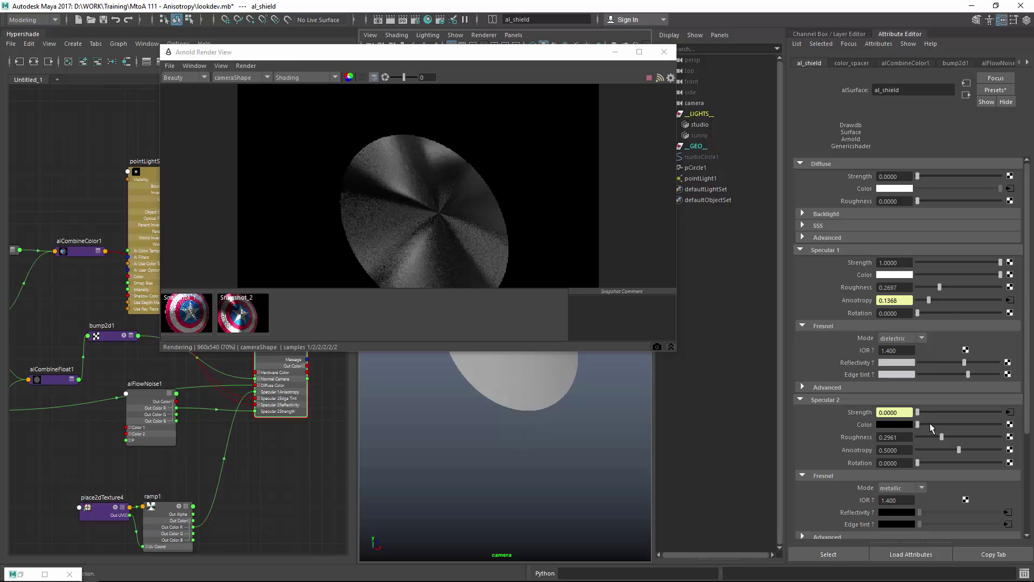
drag(919, 425, 999, 426)
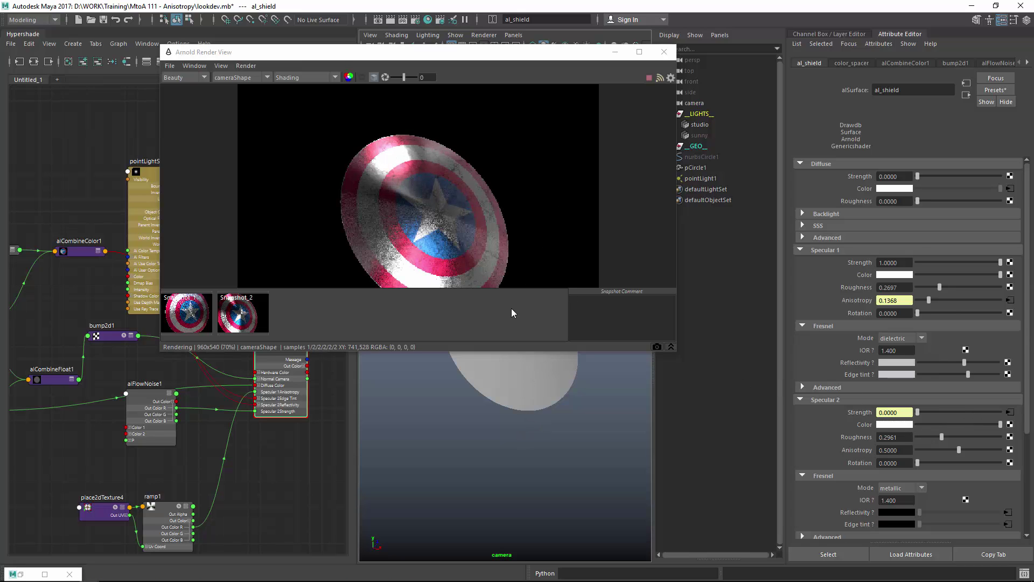
alt+drag(503, 387, 541, 434)
alt+middle_drag(541, 433, 520, 415)
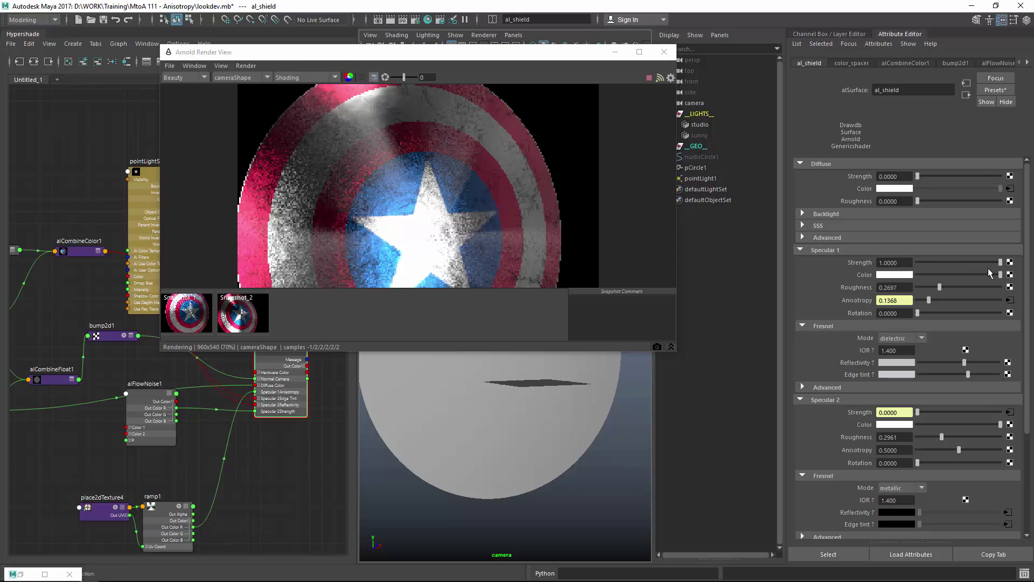
- Set al_shield's Specular 1 roughness to about 0.11 and its Specular 1 strength to about 0.26
drag(940, 287, 928, 289)
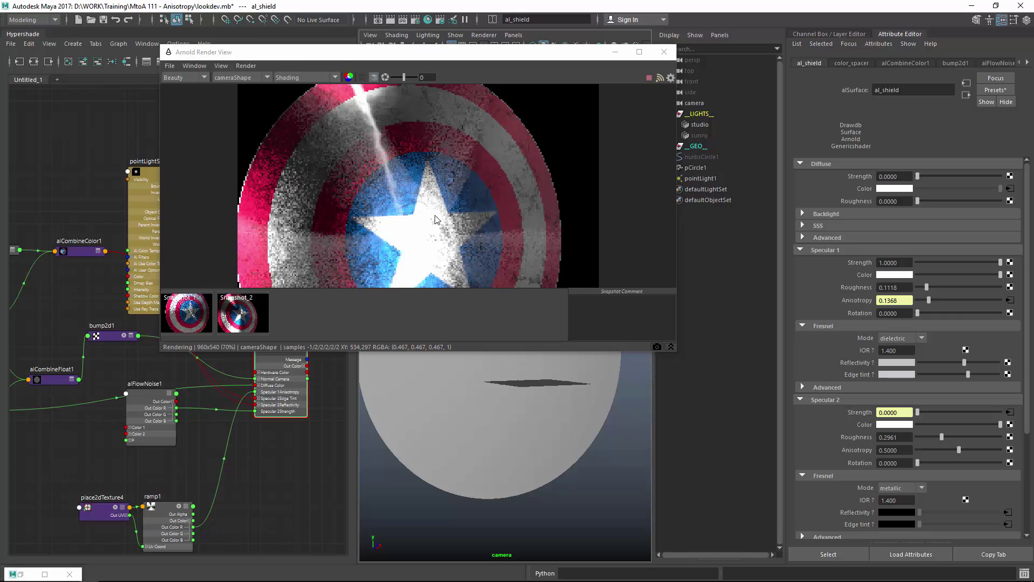
click(957, 263)
drag(957, 264, 938, 264)
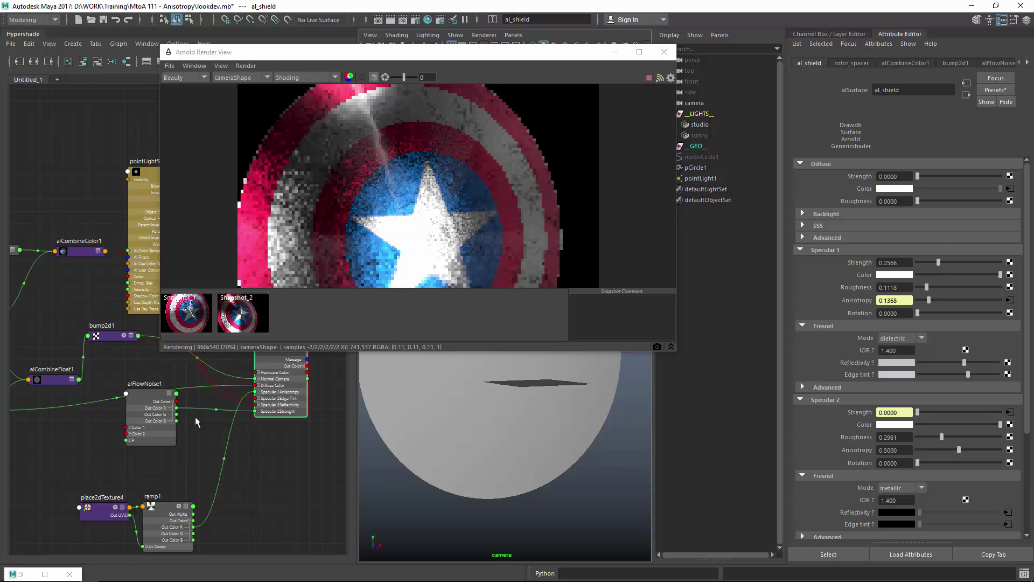
- Set the bump depth of bump2d1 to 0.0005
click(108, 336)
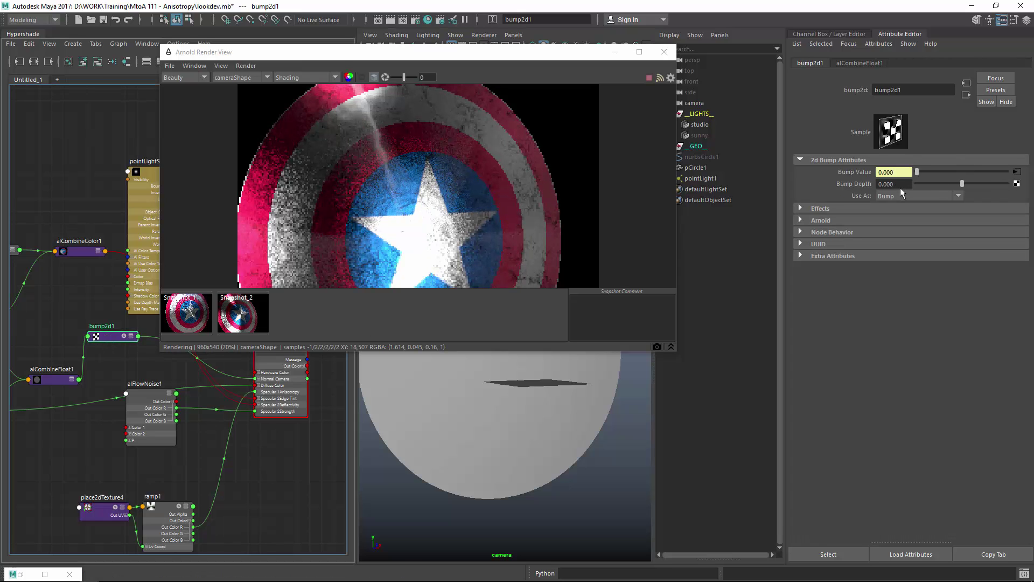
click(910, 185)
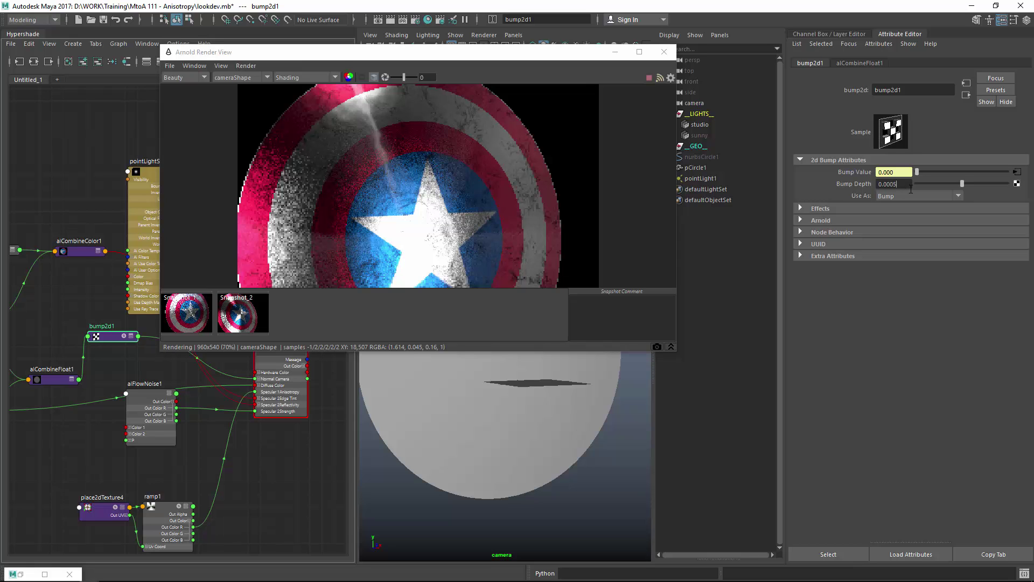
text(0.0005)
key(Return)
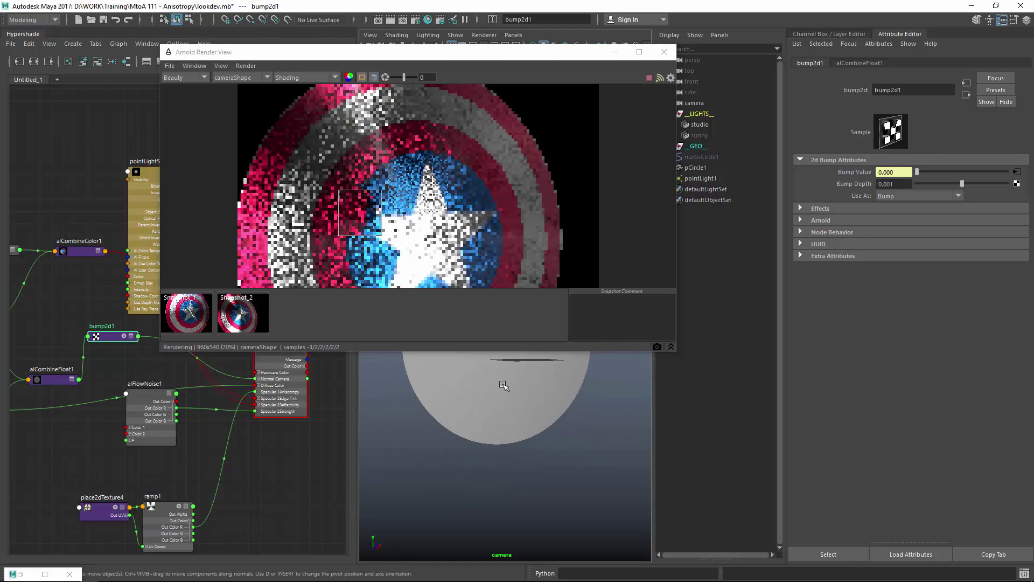